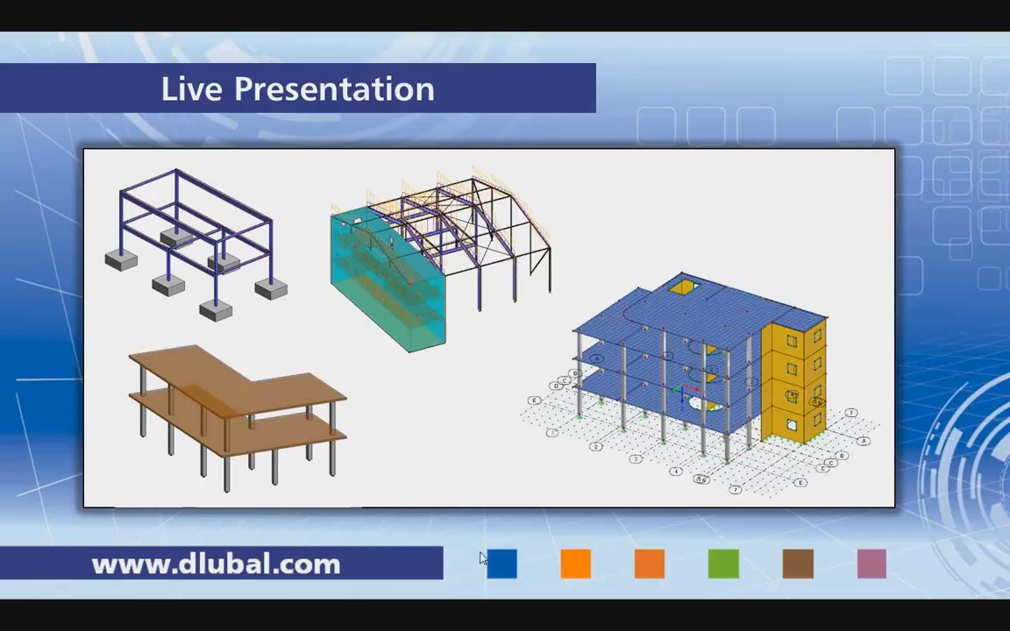
# Switch to Revit Structure and open the recent project Example1_Web.
pyautogui.hotkey('alt', 'Tab')
pyautogui.hotkey('alt', 'Tab')
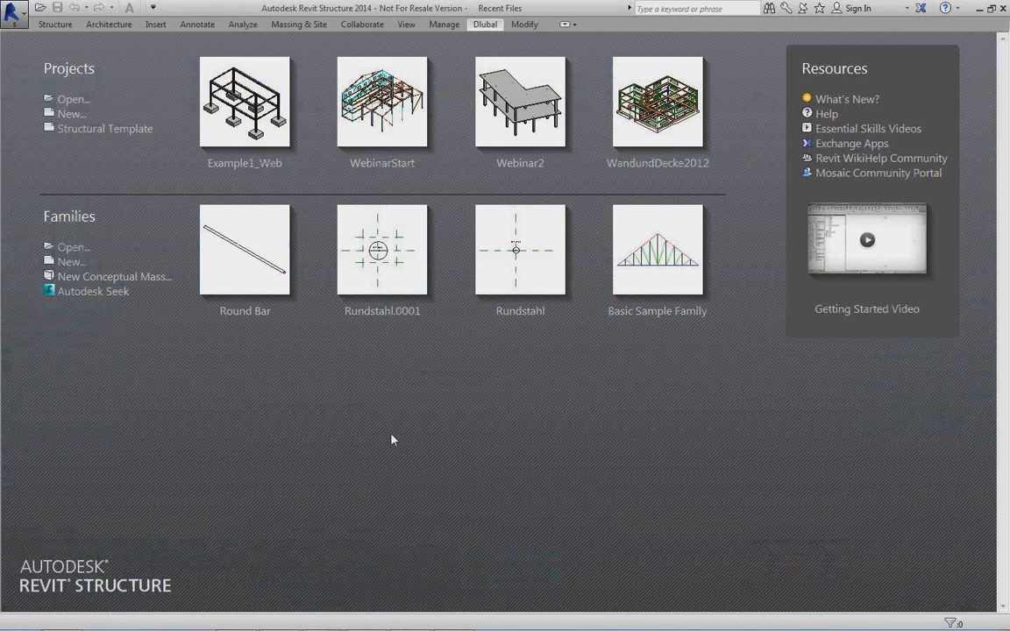
pyautogui.click(270, 118)
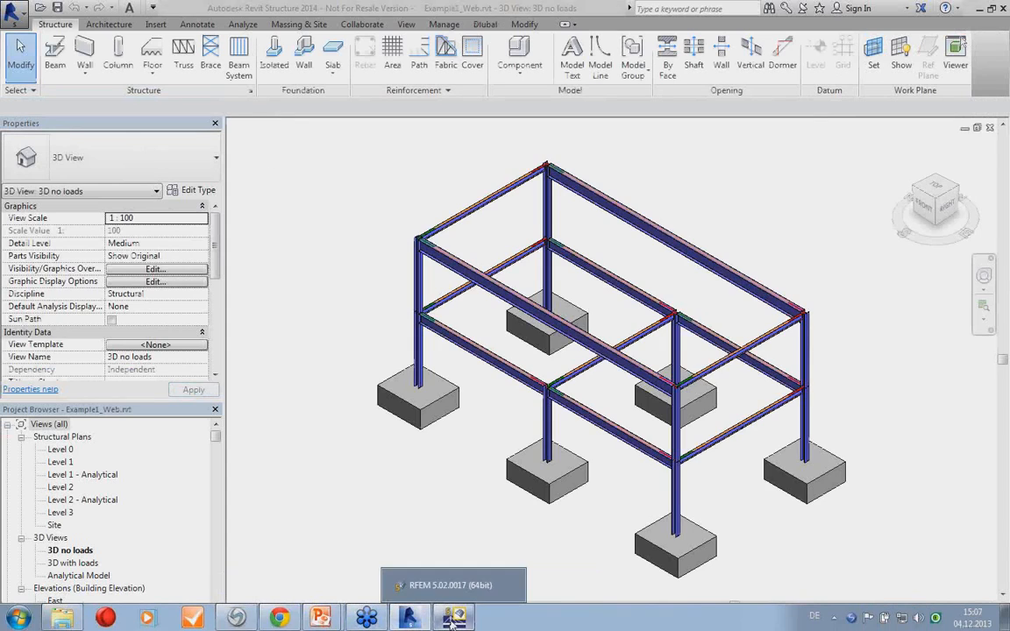
# Bring up RFEM, return to Revit and examine the steel frame with its isolated foundations in the 3D view.
pyautogui.click(453, 617)
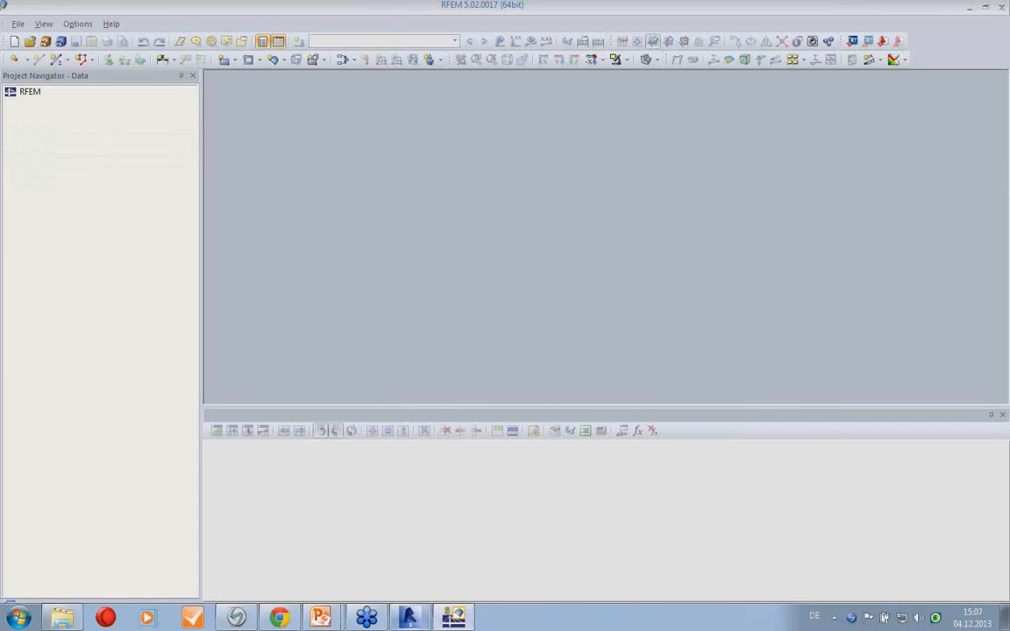
pyautogui.click(408, 618)
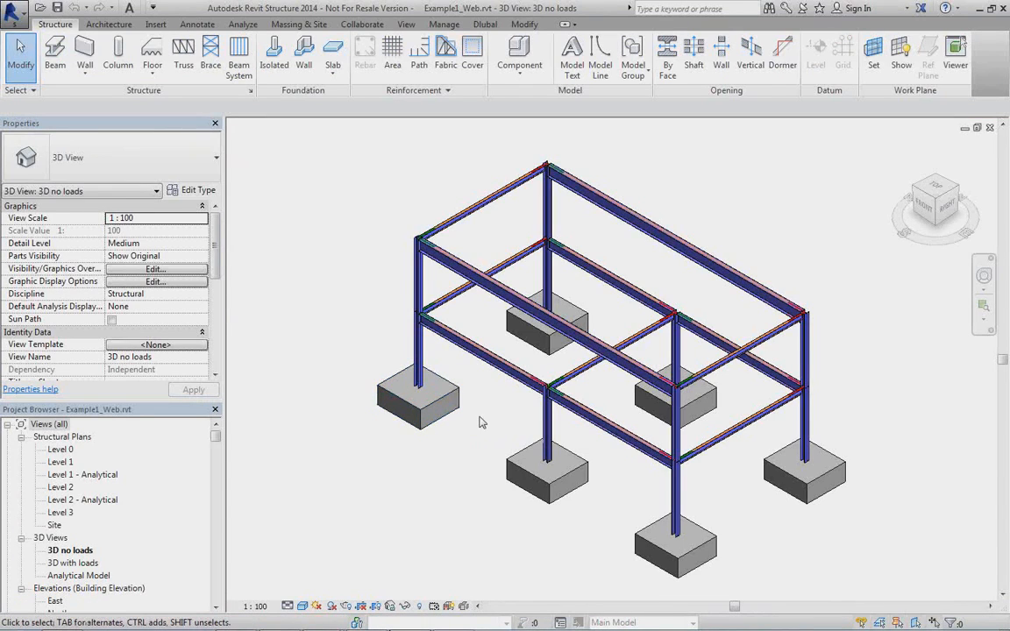
pyautogui.scroll(3, 484, 435)
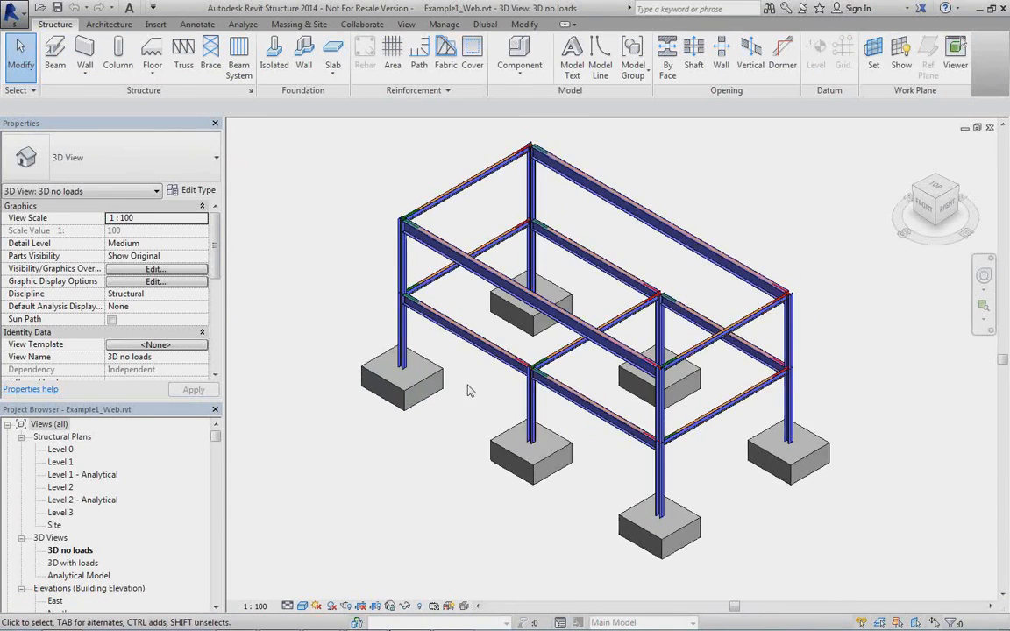
pyautogui.scroll(2, 469, 386)
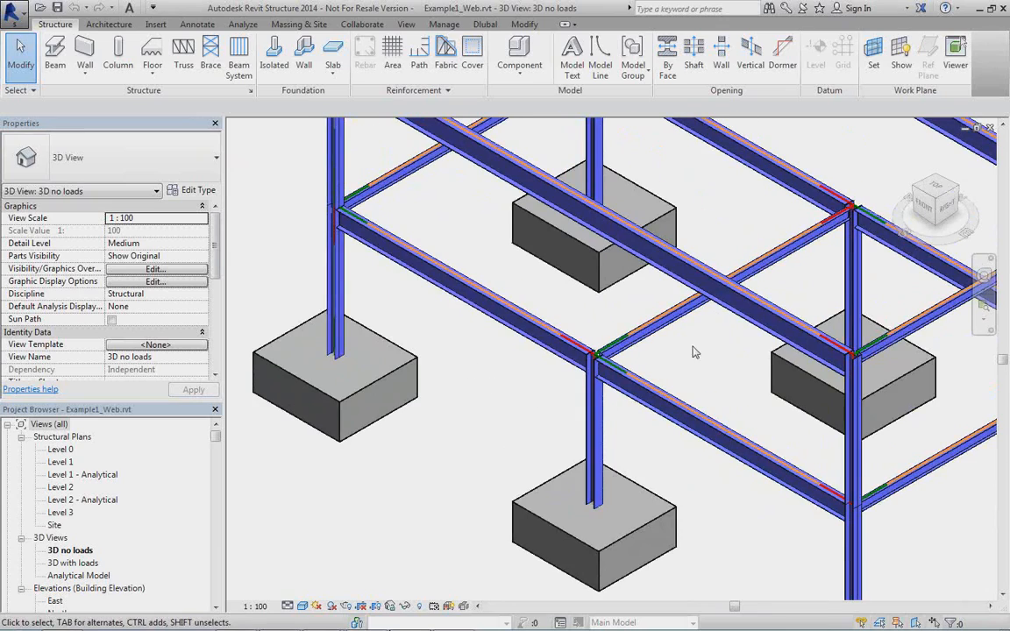
pyautogui.moveTo(691, 350); pyautogui.dragTo(582, 405, button='middle')
pyautogui.scroll(-4, 526, 377)
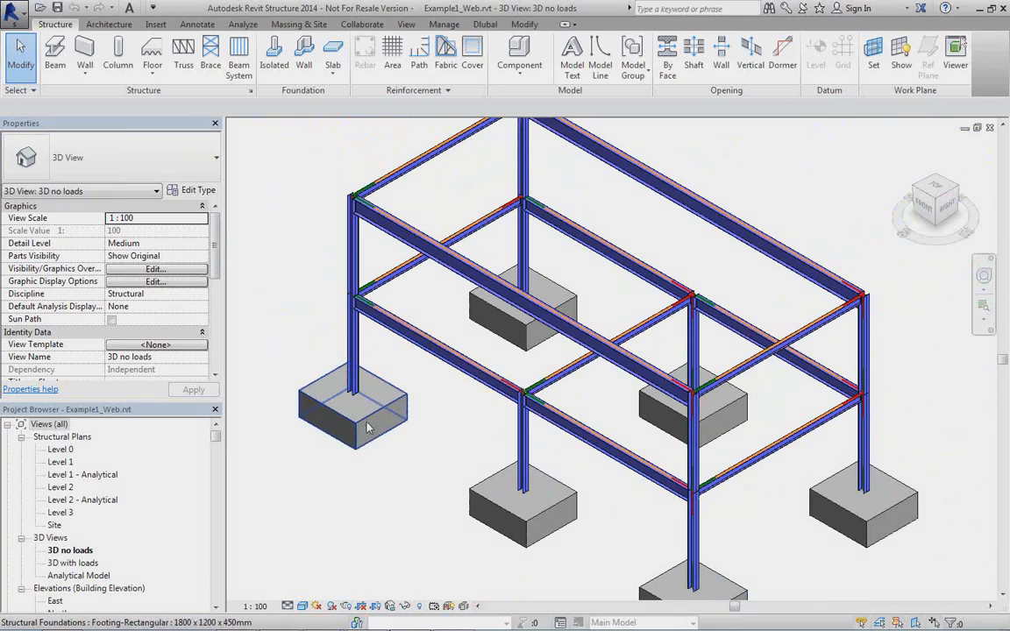
pyautogui.moveTo(599, 487); pyautogui.dragTo(589, 469, button='middle')
pyautogui.scroll(-2, 583, 467)
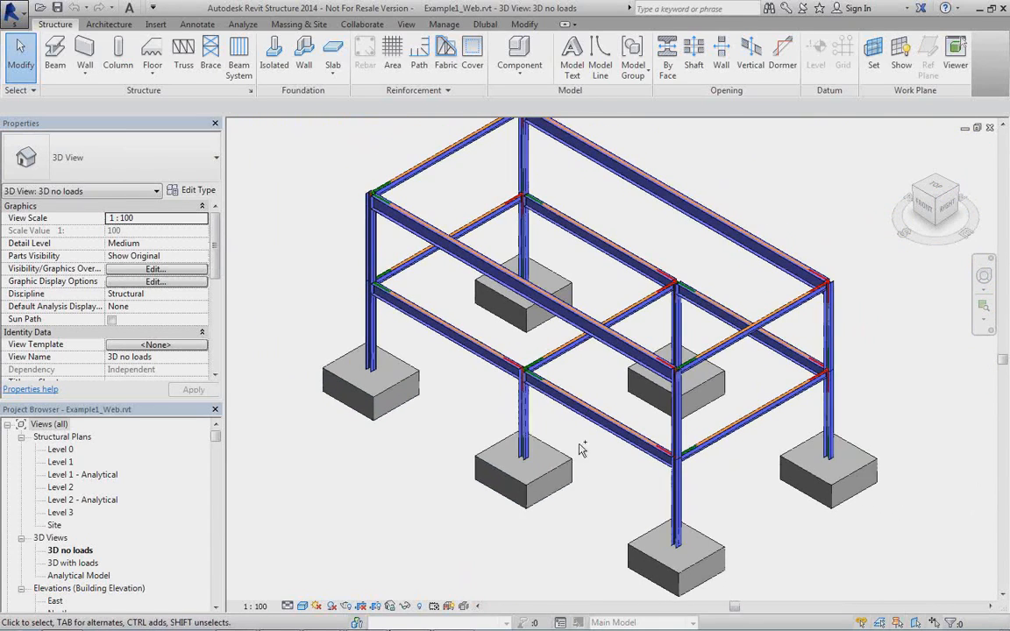
# Set the visual style of the 3D no loads view to Wireframe.
pyautogui.click(304, 607)
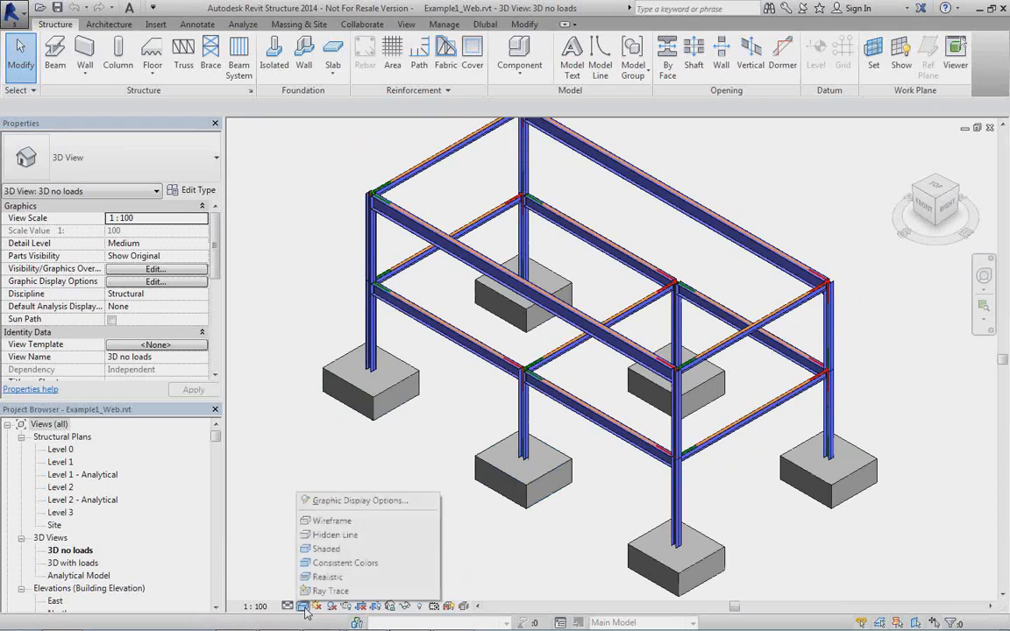
pyautogui.click(332, 519)
pyautogui.scroll(4, 414, 336)
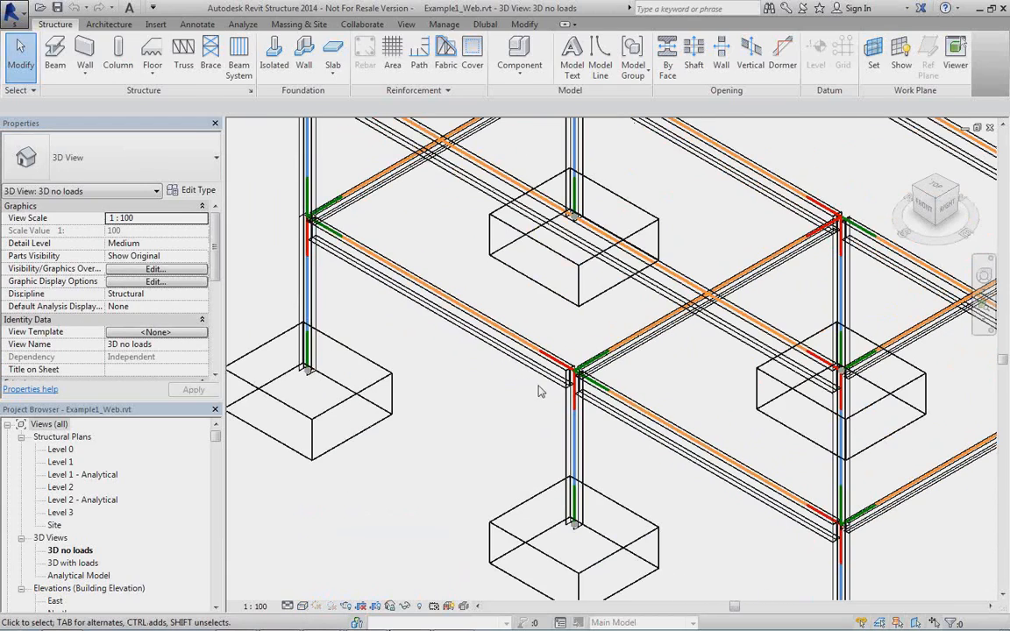
pyautogui.scroll(-3, 516, 412)
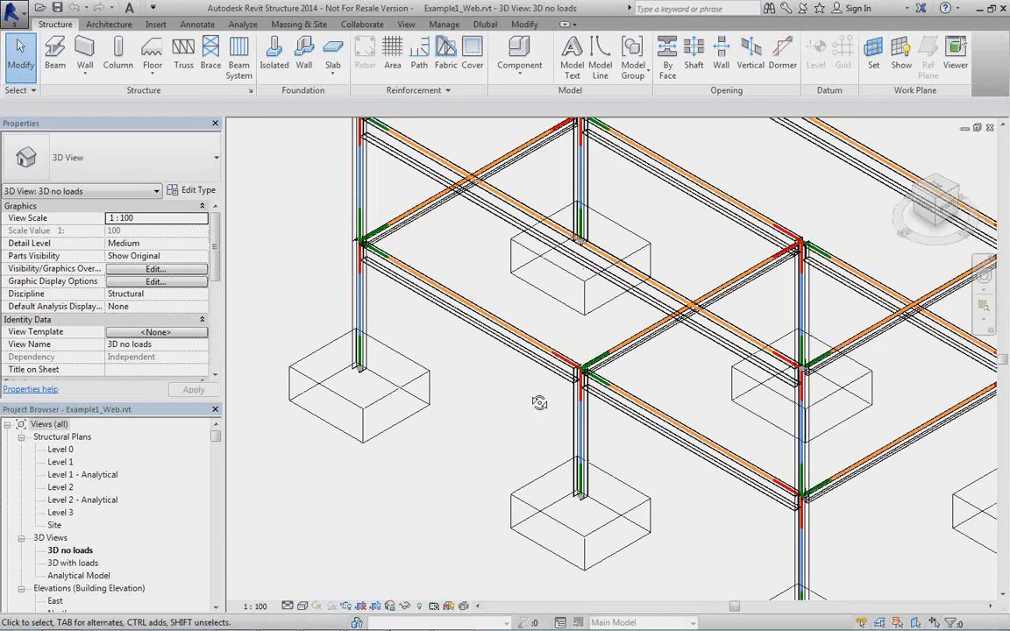
# Select the IPE360 girder on Level 2 and examine its position relative to the analytical lines at the column joints.
pyautogui.keyDown('shift'); pyautogui.moveTo(541, 402); pyautogui.dragTo(613, 331, button='middle'); pyautogui.keyUp('shift')
pyautogui.scroll(6, 534, 372)
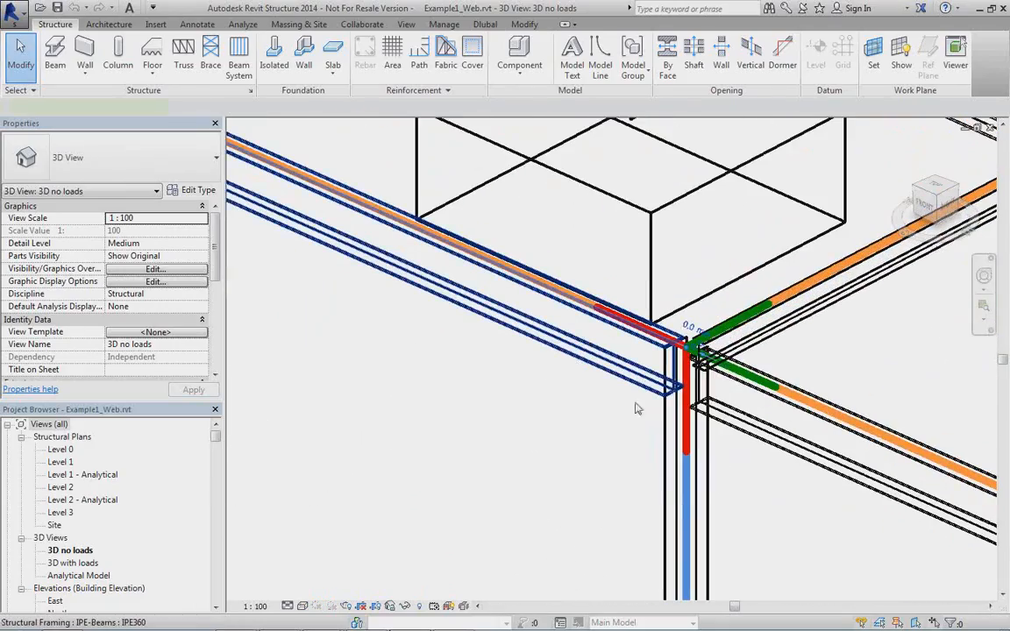
pyautogui.click(637, 409)
pyautogui.scroll(-2, 562, 395)
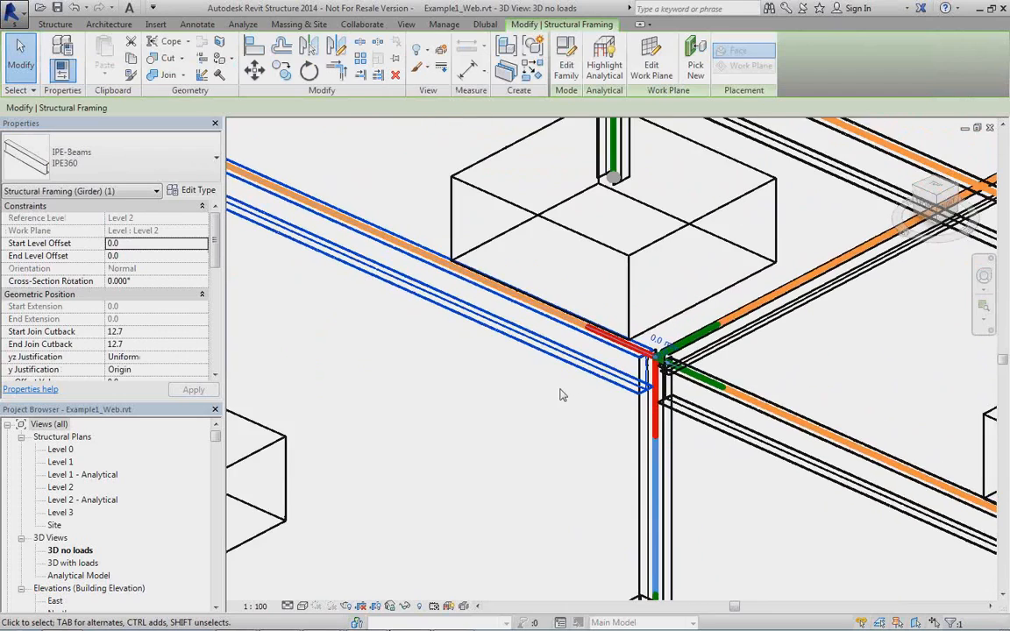
pyautogui.moveTo(487, 397); pyautogui.dragTo(601, 426, button='middle')
pyautogui.scroll(-2, 549, 411)
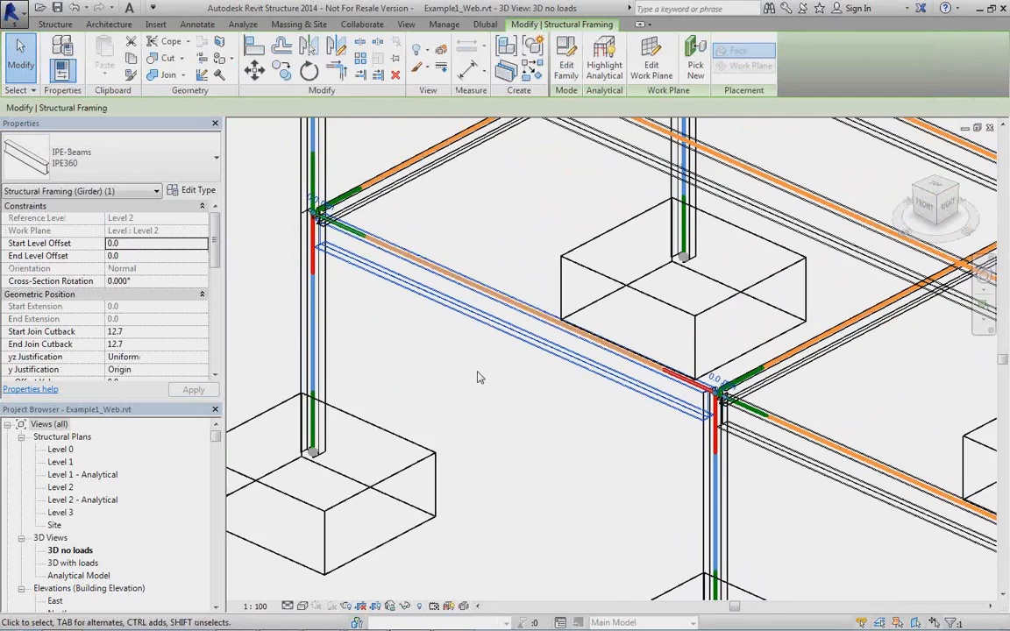
pyautogui.scroll(1, 479, 377)
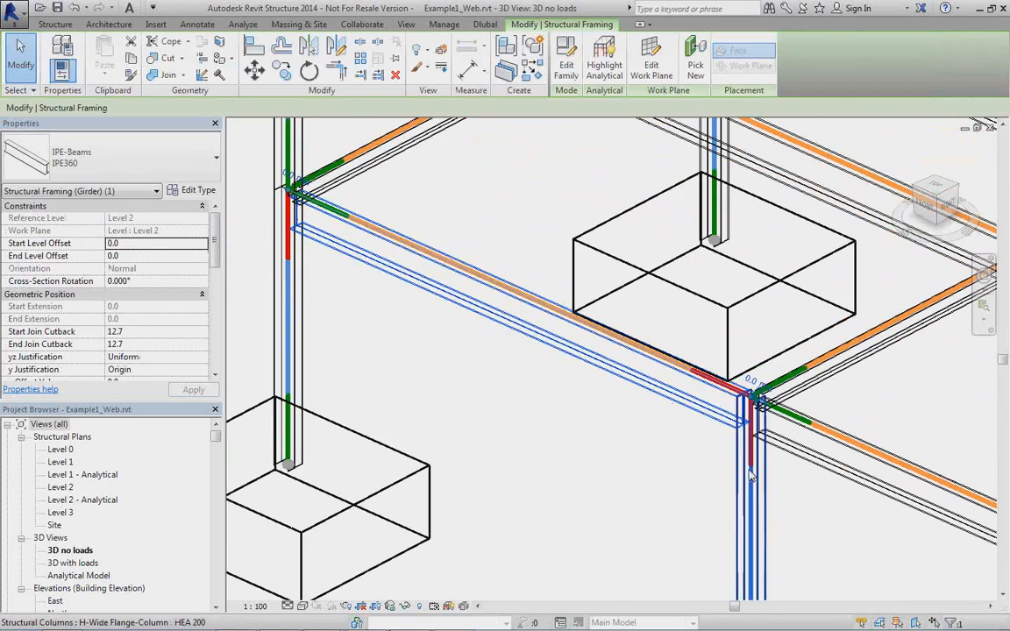
pyautogui.scroll(-3, 688, 460)
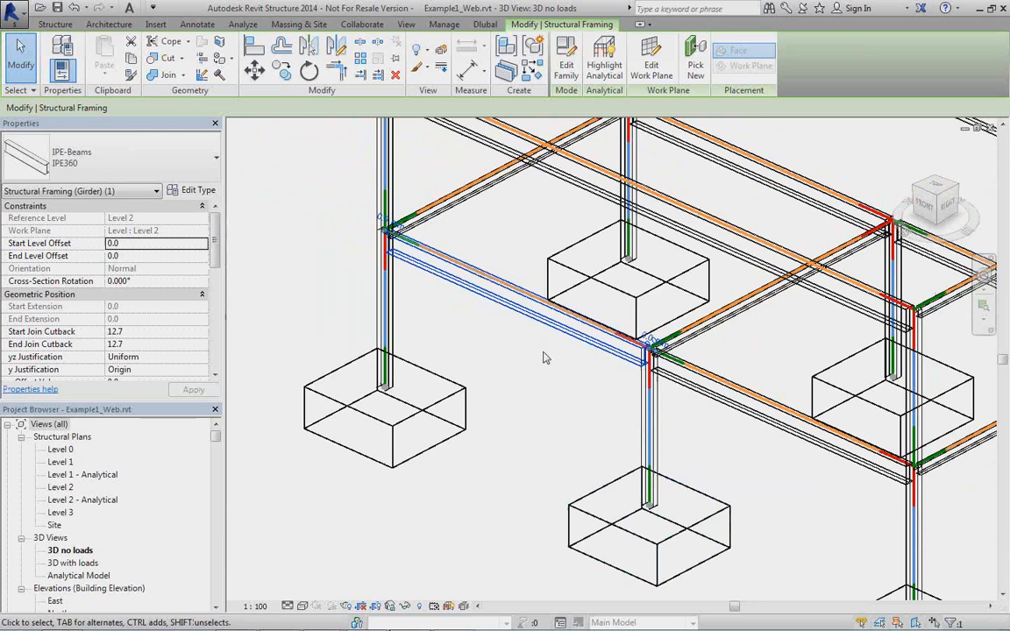
# Open the Analytical Model 3D view and examine the frame's analytical members, nodes and supports.
pyautogui.doubleClick(79, 575)
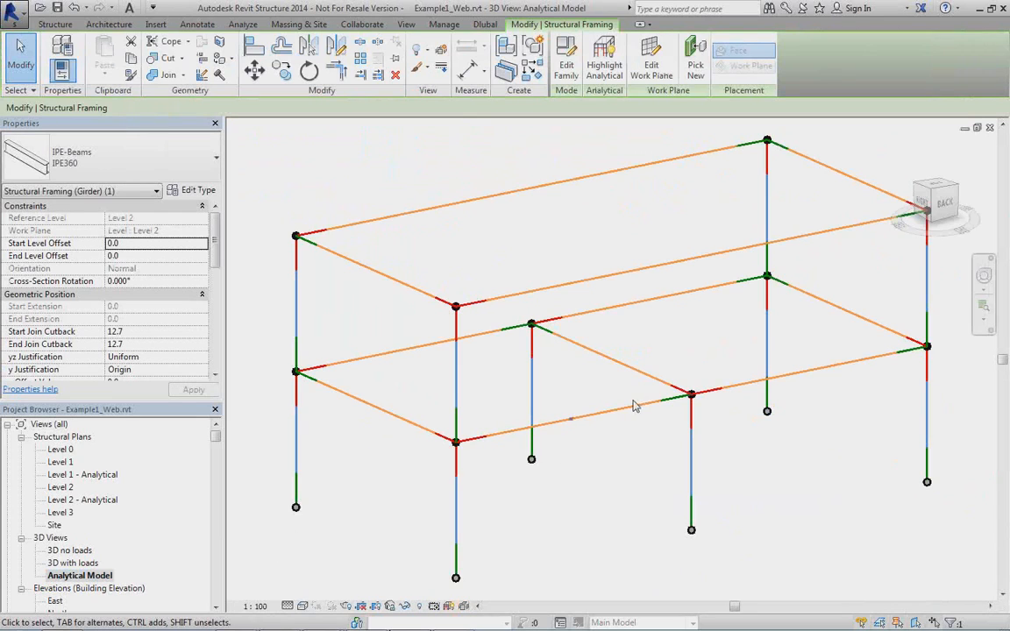
pyautogui.click(902, 150)
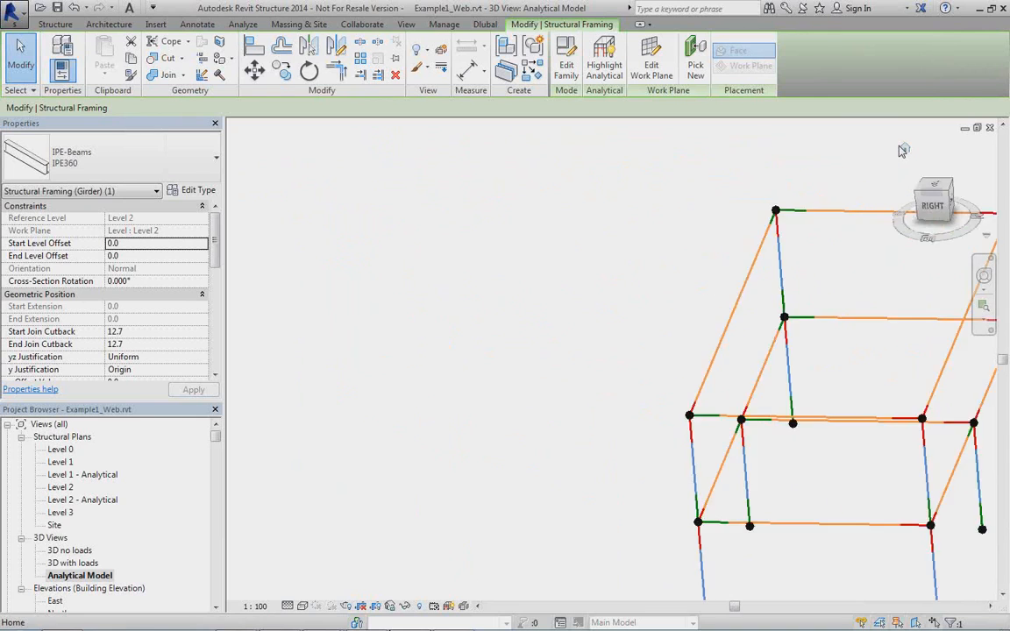
pyautogui.keyDown('shift'); pyautogui.moveTo(578, 500); pyautogui.dragTo(620, 446, button='middle'); pyautogui.keyUp('shift')
pyautogui.scroll(3, 588, 446)
pyautogui.scroll(2, 587, 449)
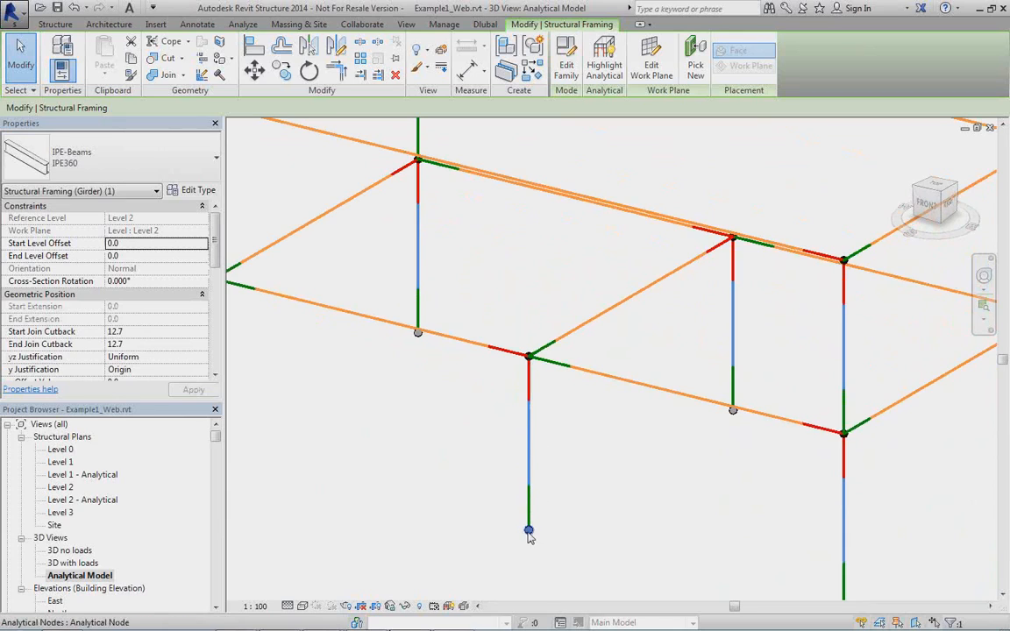
pyautogui.moveTo(621, 360)
pyautogui.mouseDown(button='middle')
pyautogui.moveTo(626, 421)
pyautogui.moveTo(623, 368)
pyautogui.mouseUp(button='middle')
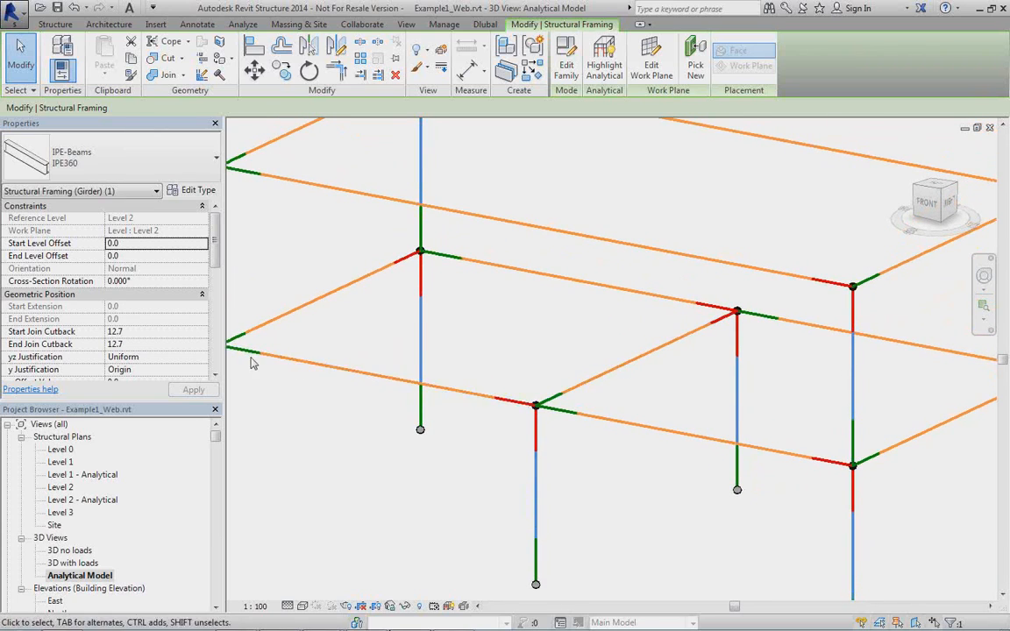
pyautogui.scroll(-3, 298, 395)
pyautogui.scroll(2, 351, 386)
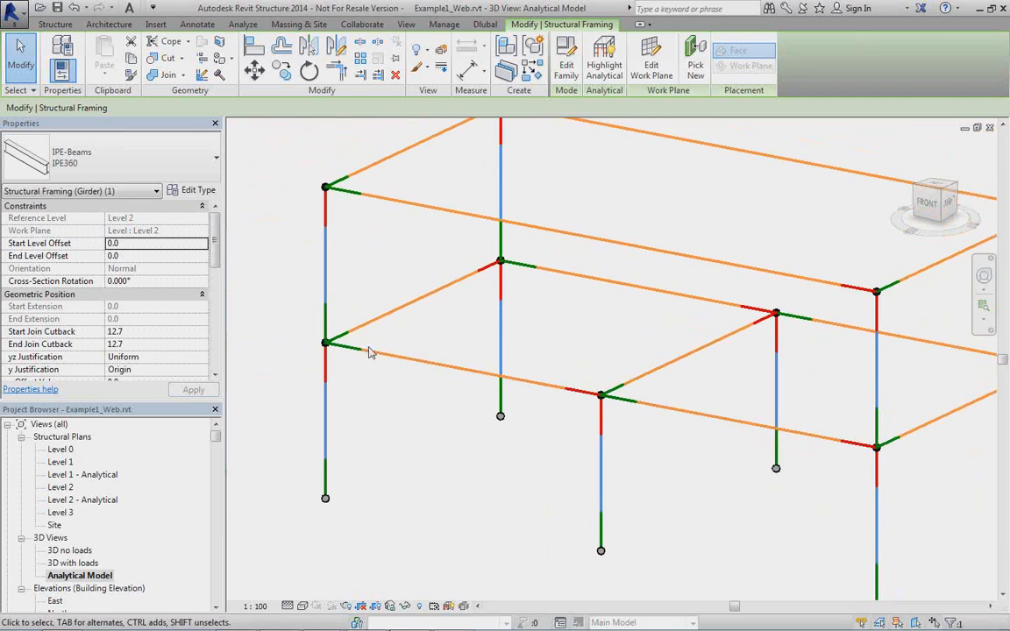
# Select the analytical beam along the front of the lower level and review its start and end releases.
pyautogui.click(423, 361)
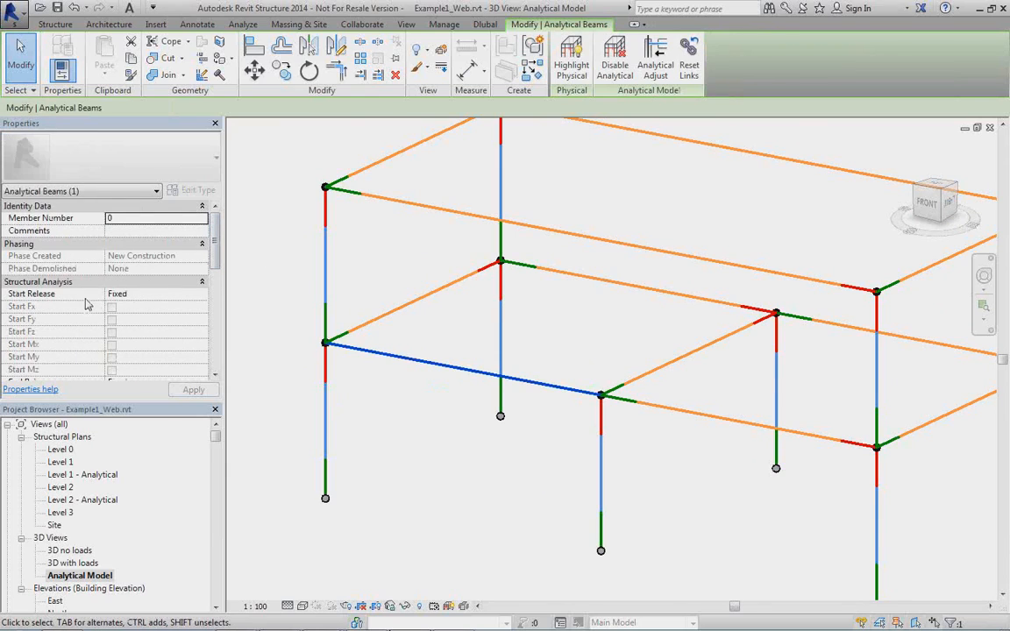
pyautogui.scroll(-5, 192, 263)
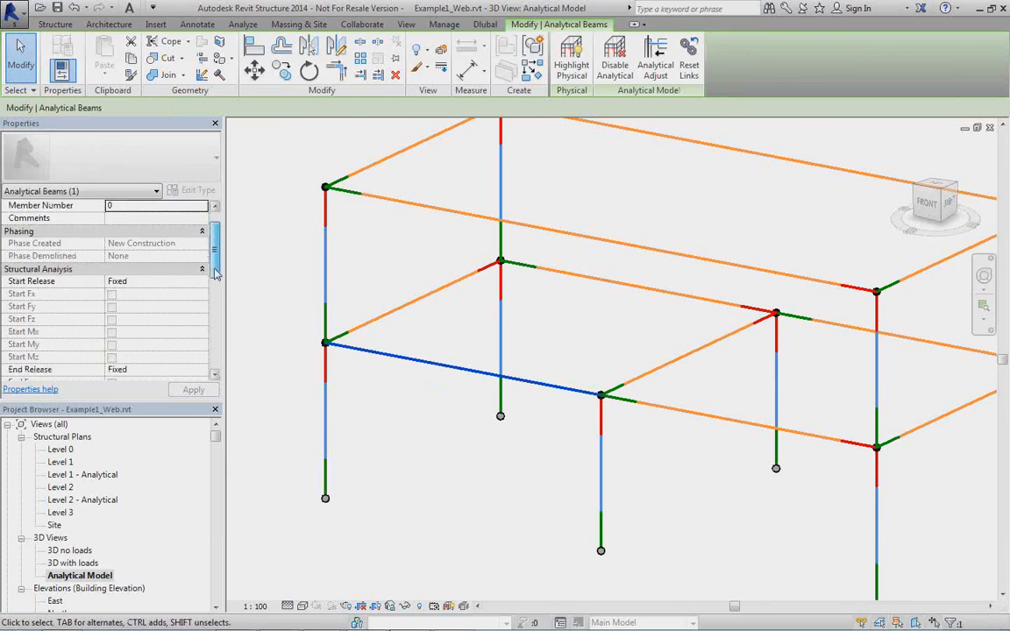
pyautogui.click(382, 406)
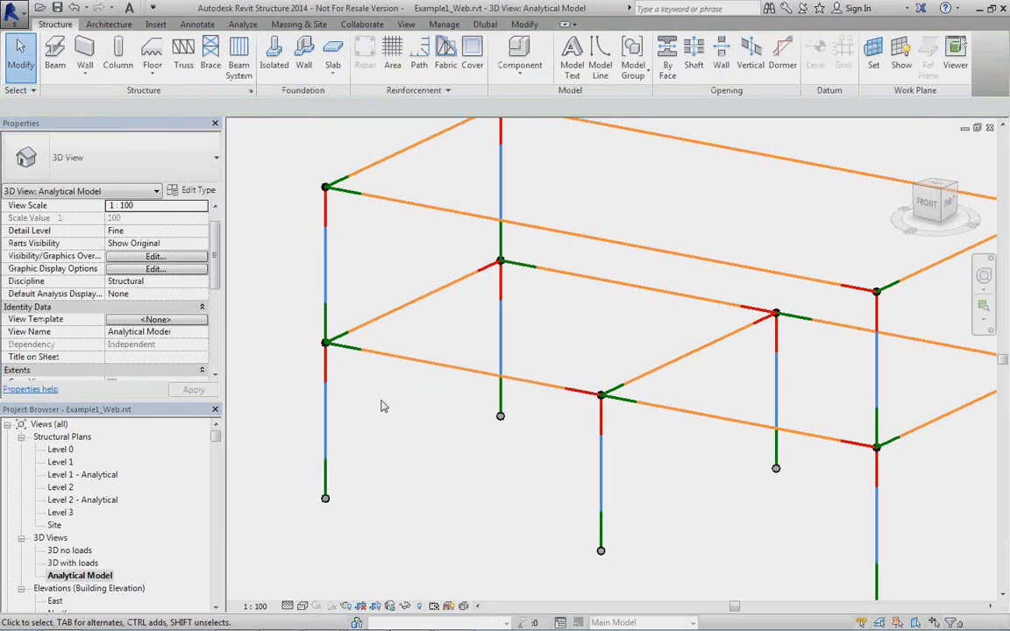
pyautogui.scroll(-1, 382, 406)
# Return to the 3D no loads view and examine the joint between the middle cross beam and the front column.
pyautogui.doubleClick(69, 550)
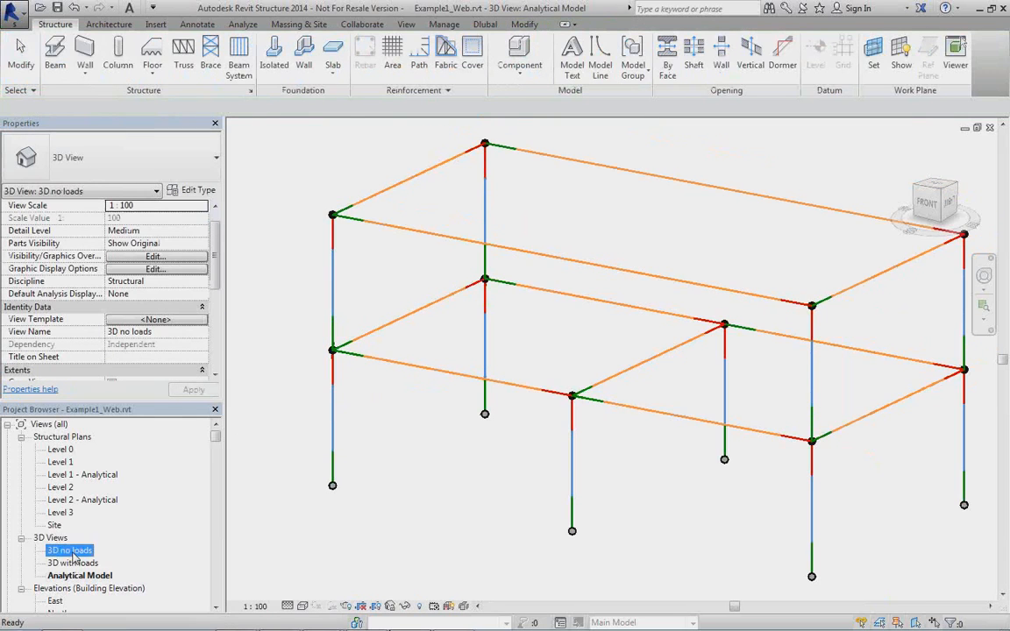
pyautogui.scroll(2, 442, 415)
pyautogui.scroll(-2, 443, 415)
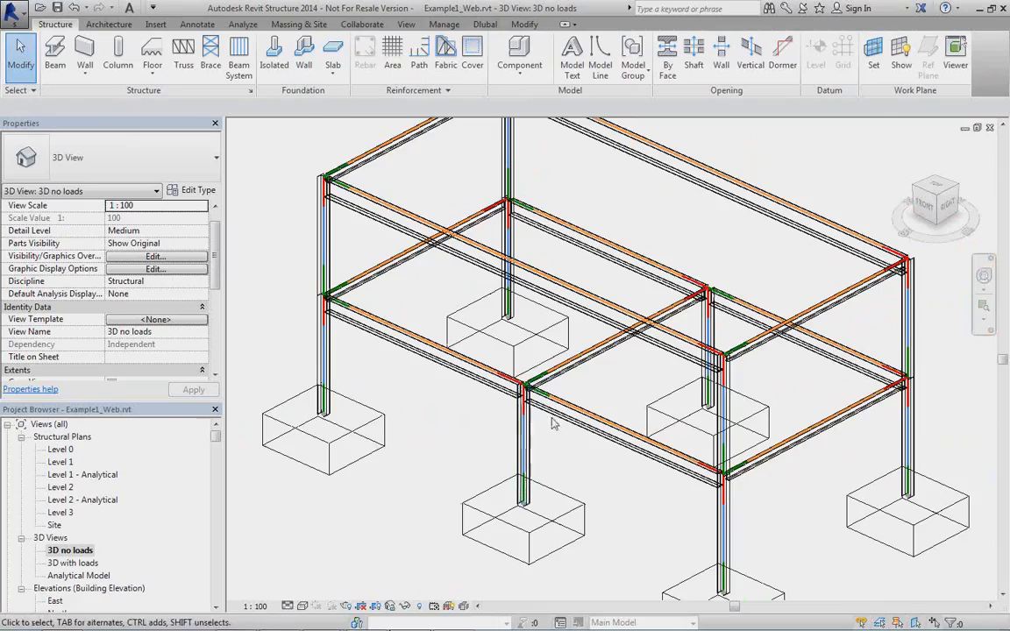
pyautogui.keyDown('shift'); pyautogui.moveTo(504, 386); pyautogui.dragTo(588, 447, button='middle'); pyautogui.keyUp('shift')
pyautogui.scroll(1, 591, 400)
pyautogui.scroll(1, 591, 400)
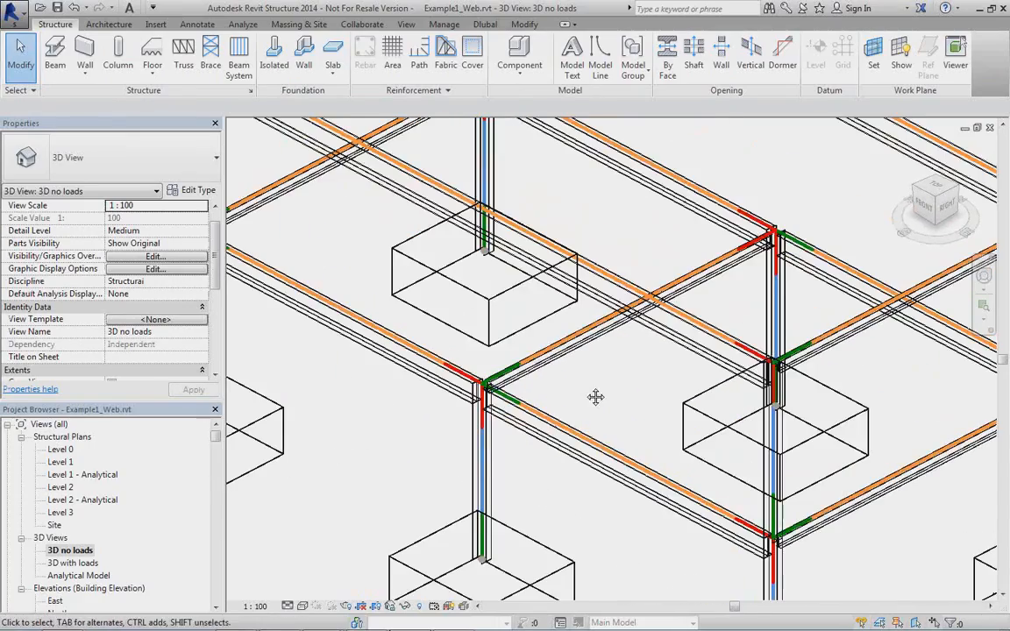
pyautogui.scroll(2, 586, 391)
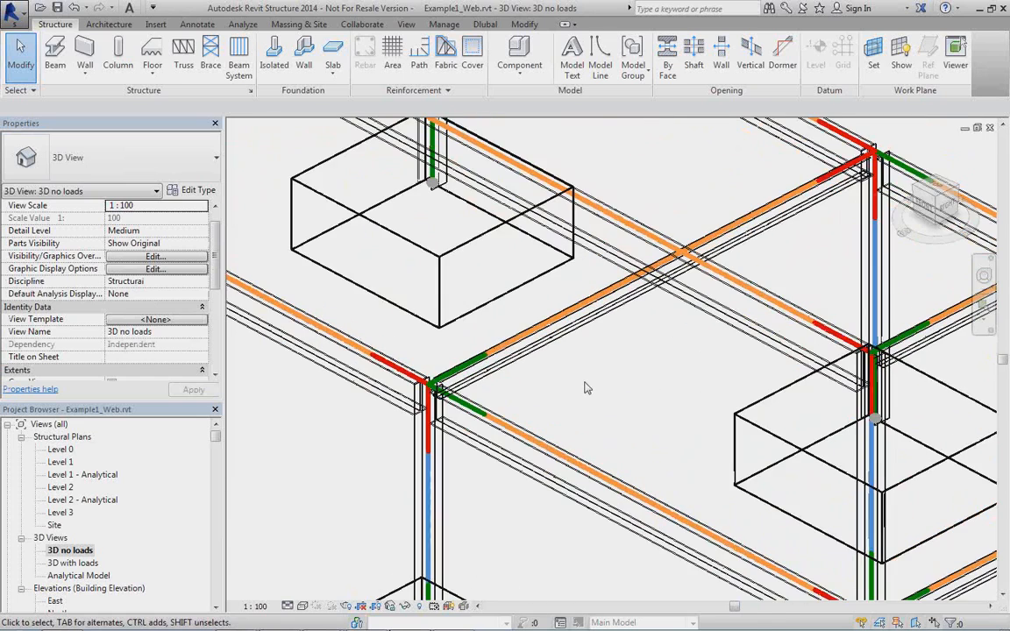
# Set the z Justification of the IPE200 middle cross beam on Level 2 to Center.
pyautogui.click(550, 350)
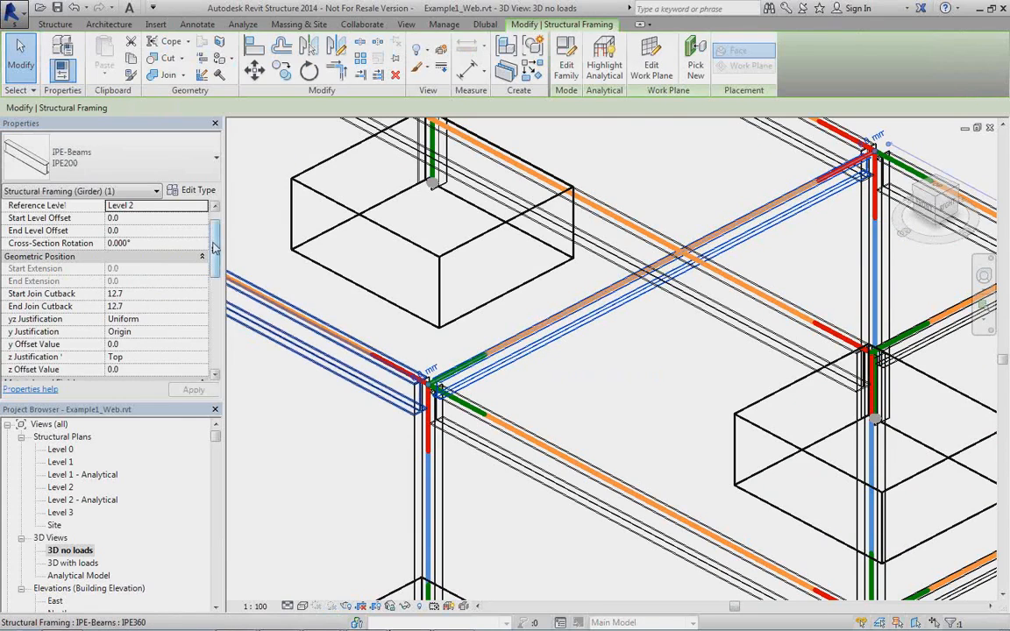
pyautogui.scroll(-3, 216, 243)
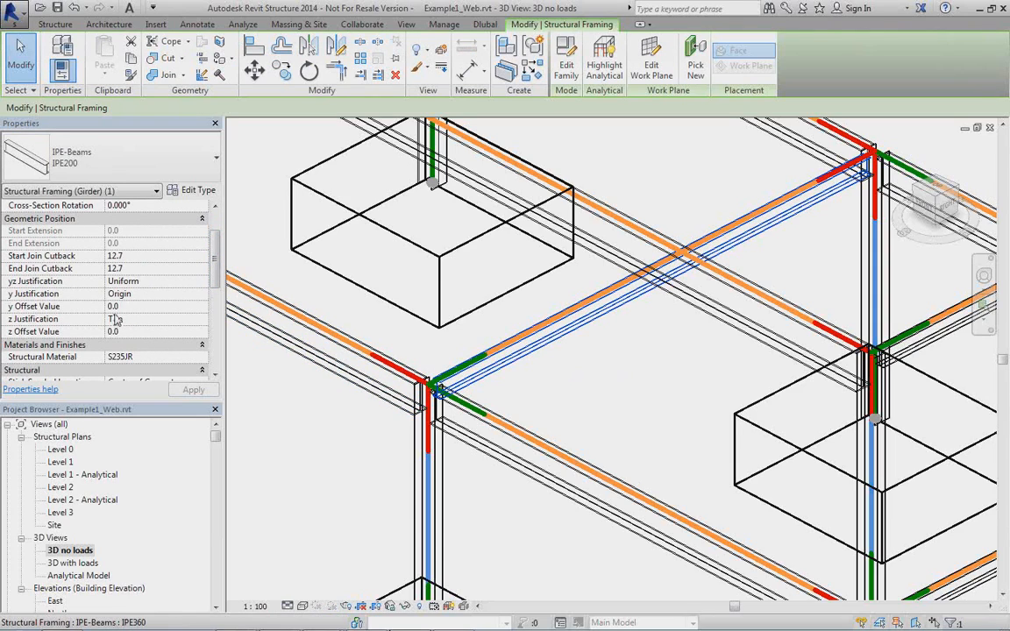
pyautogui.scroll(3, 137, 304)
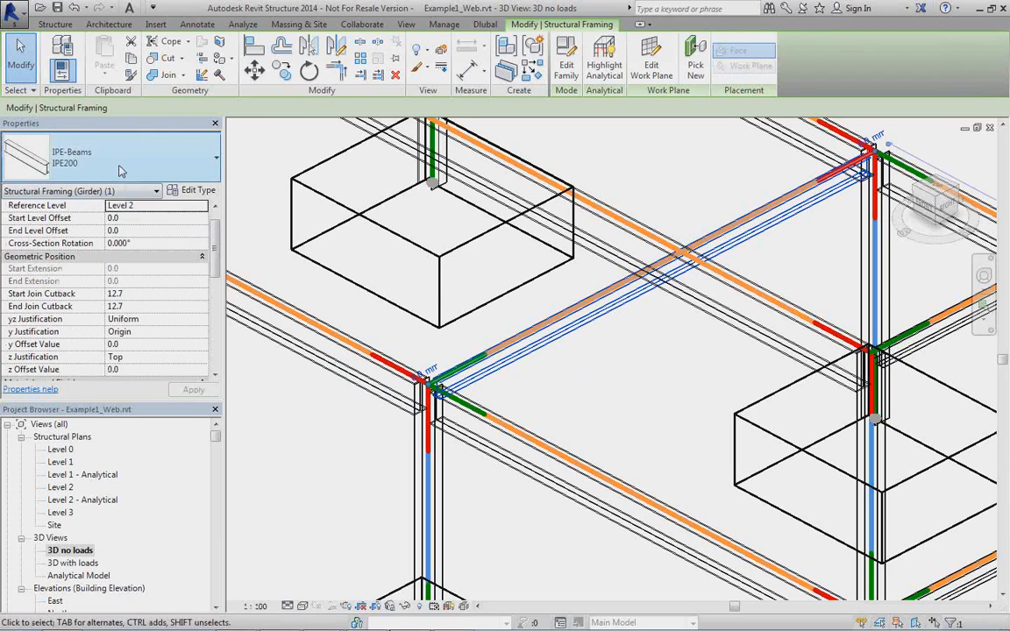
pyautogui.click(158, 361)
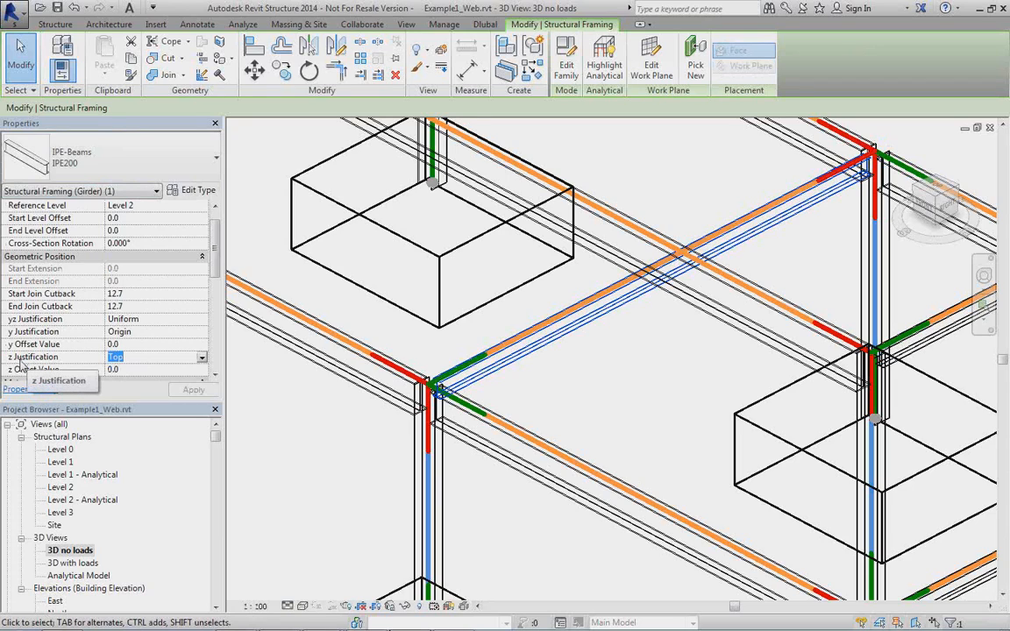
pyautogui.click(201, 359)
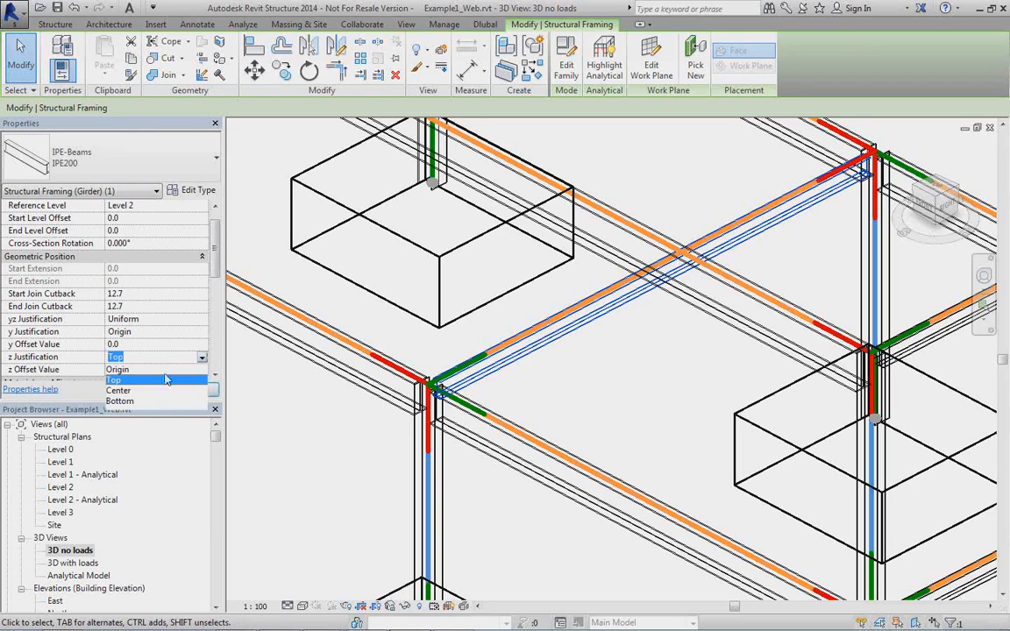
pyautogui.click(119, 390)
pyautogui.click(514, 364)
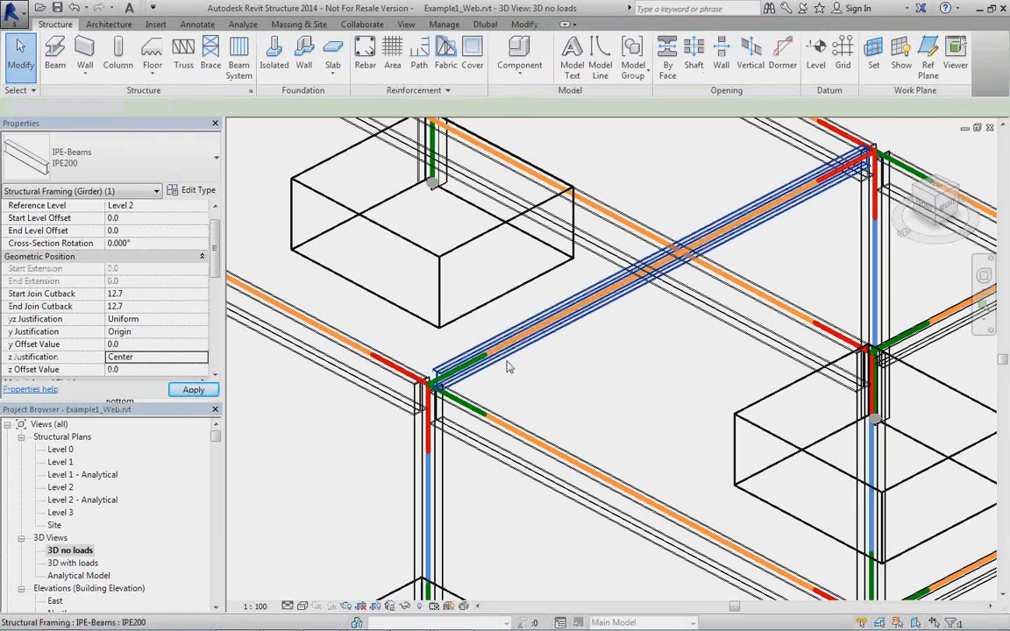
pyautogui.scroll(4, 514, 372)
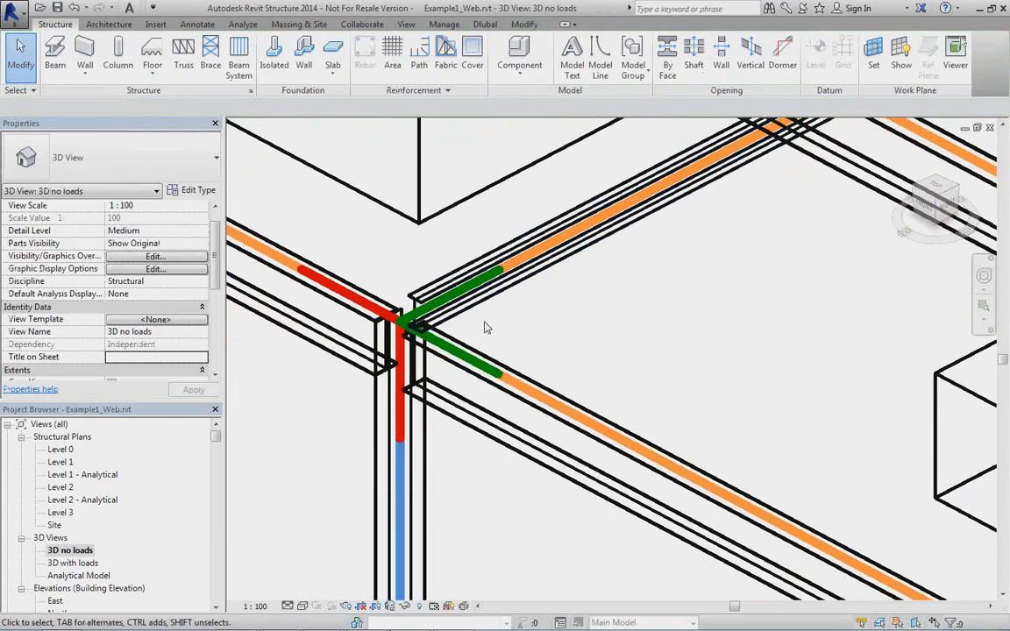
# Disable the analytical model of the IPE200 middle cross beam on Level 2.
pyautogui.scroll(2, 465, 339)
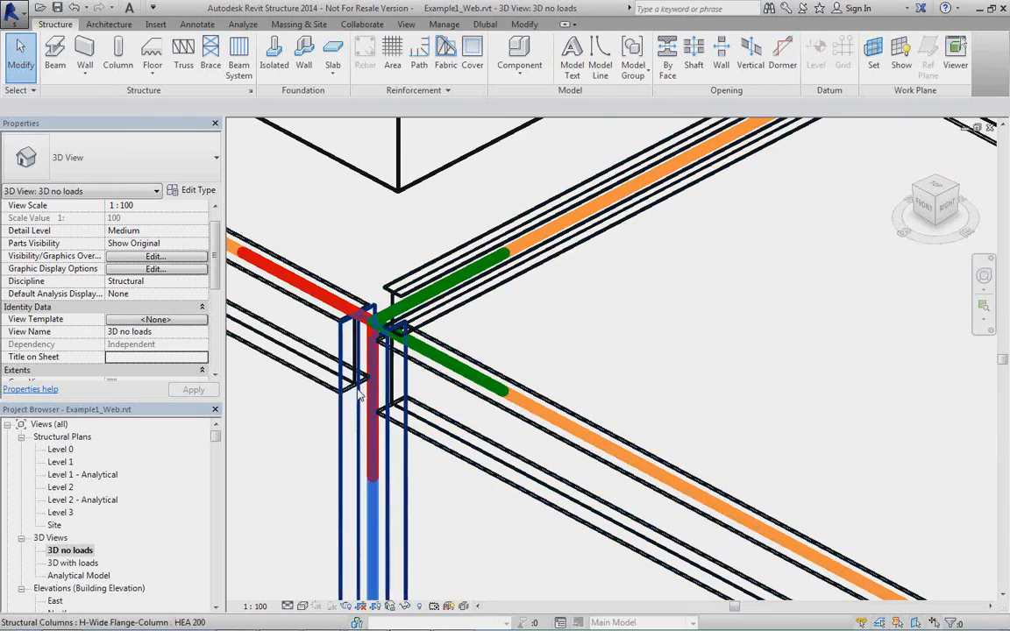
pyautogui.scroll(-5, 440, 317)
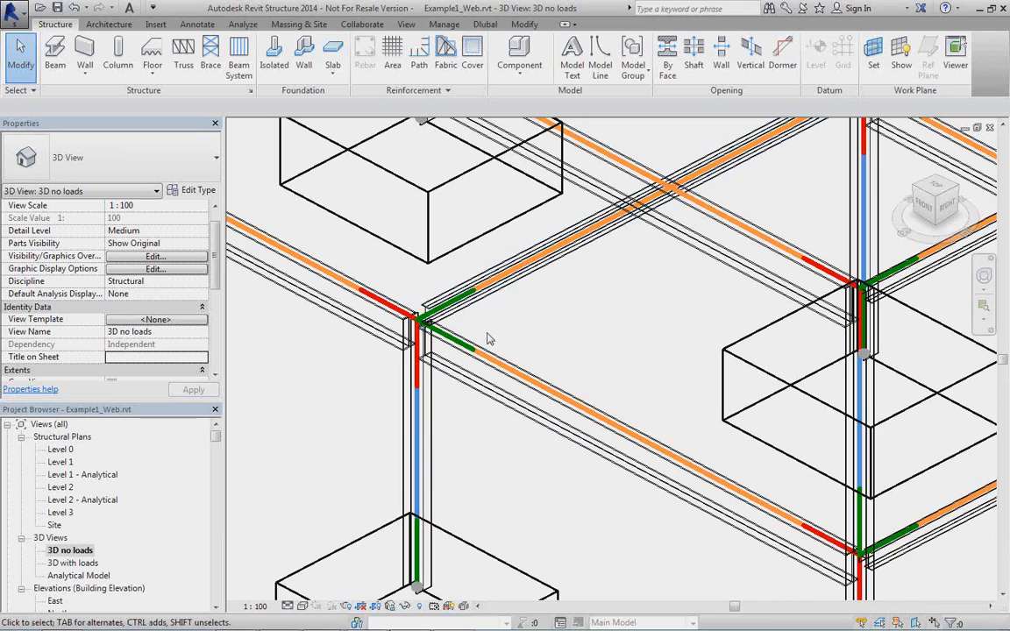
pyautogui.moveTo(504, 349); pyautogui.dragTo(562, 309, button='middle')
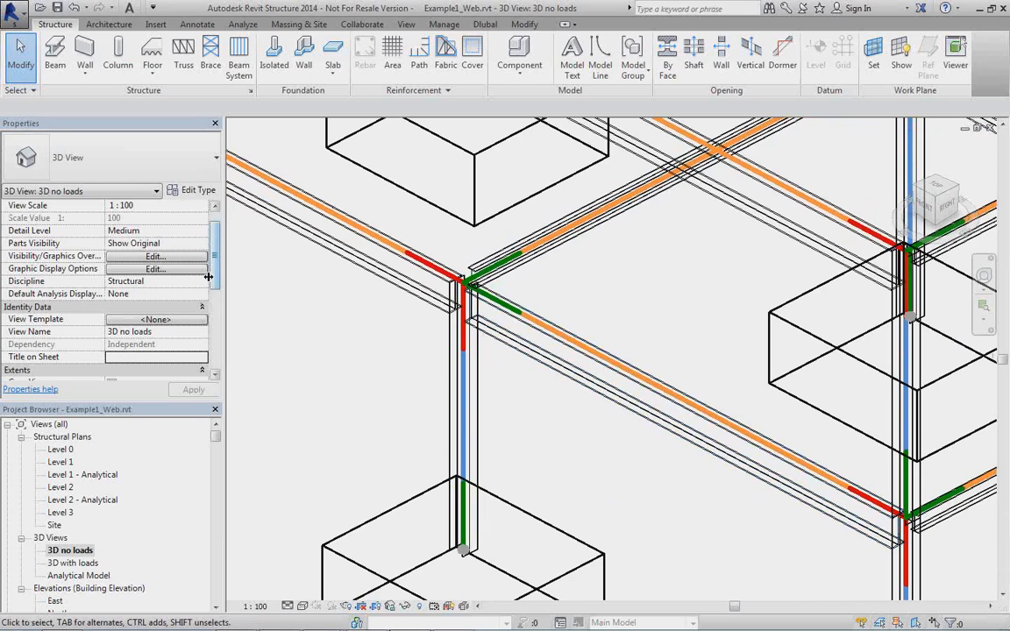
pyautogui.click(461, 278)
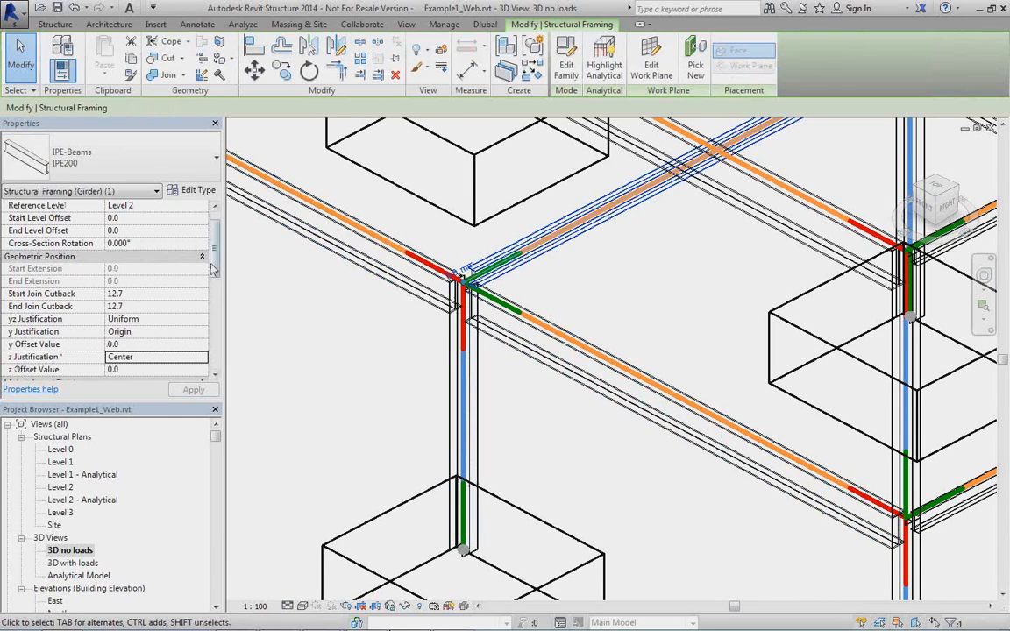
pyautogui.scroll(-1, 217, 273)
pyautogui.moveTo(216, 273); pyautogui.dragTo(214, 335)
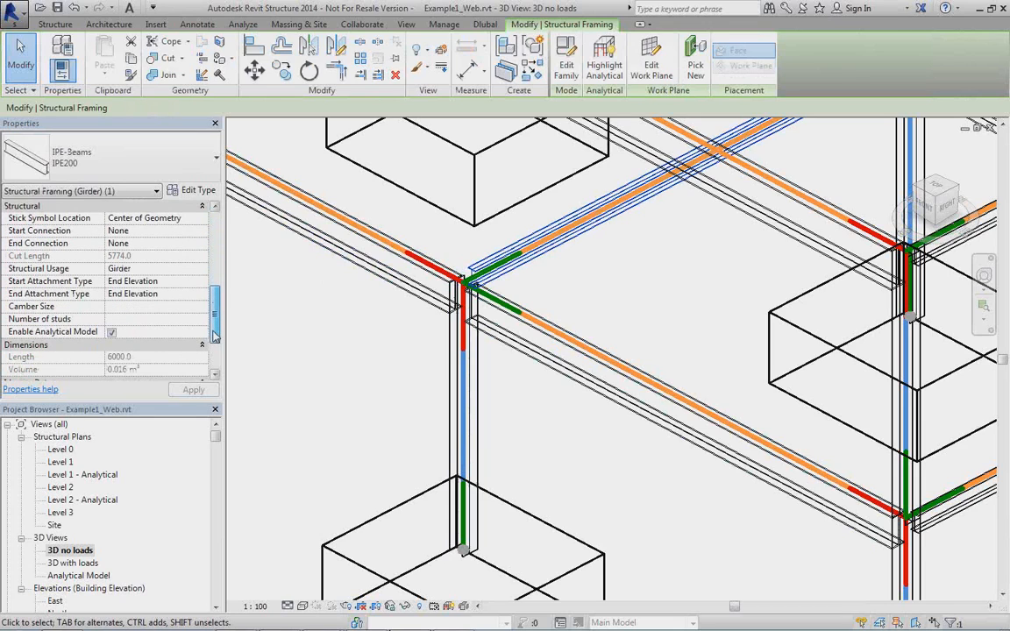
pyautogui.click(111, 333)
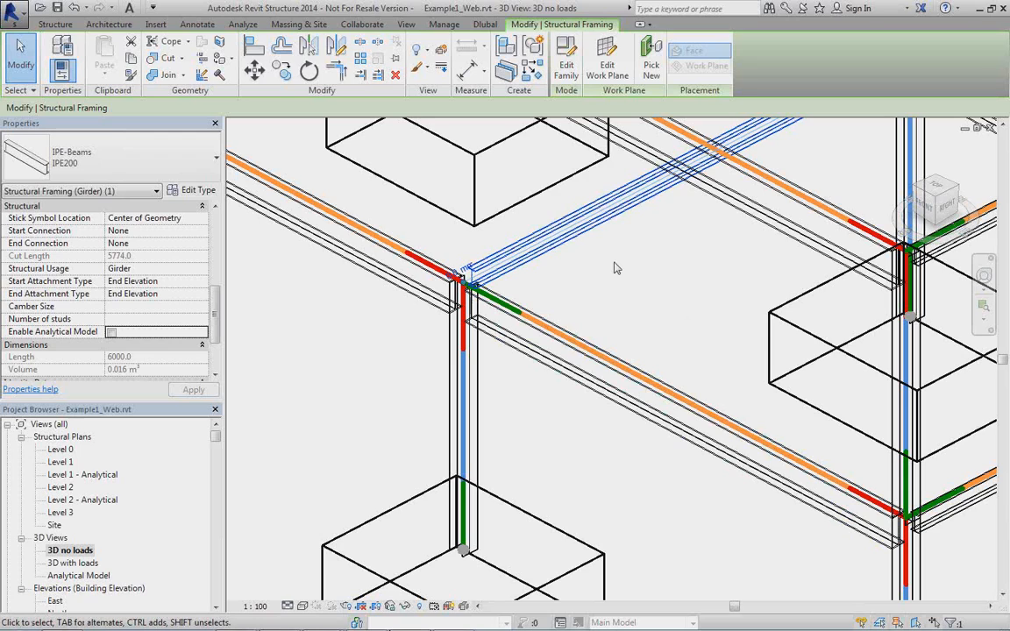
# Re-enable the analytical model of the IPE200 middle cross beam and clear the selection.
pyautogui.click(110, 334)
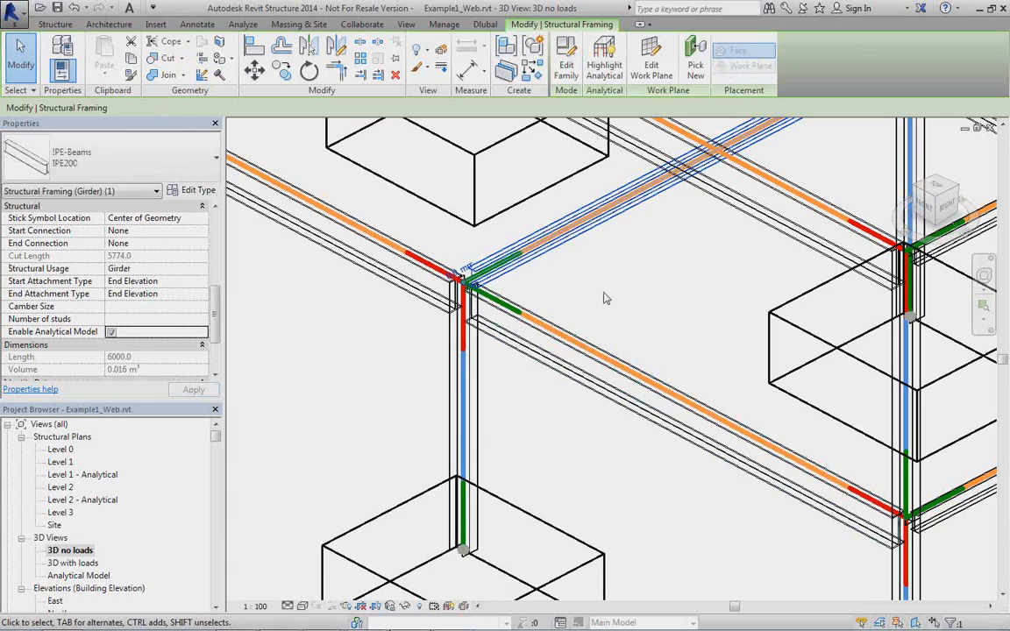
pyautogui.moveTo(631, 305); pyautogui.dragTo(558, 353, button='middle')
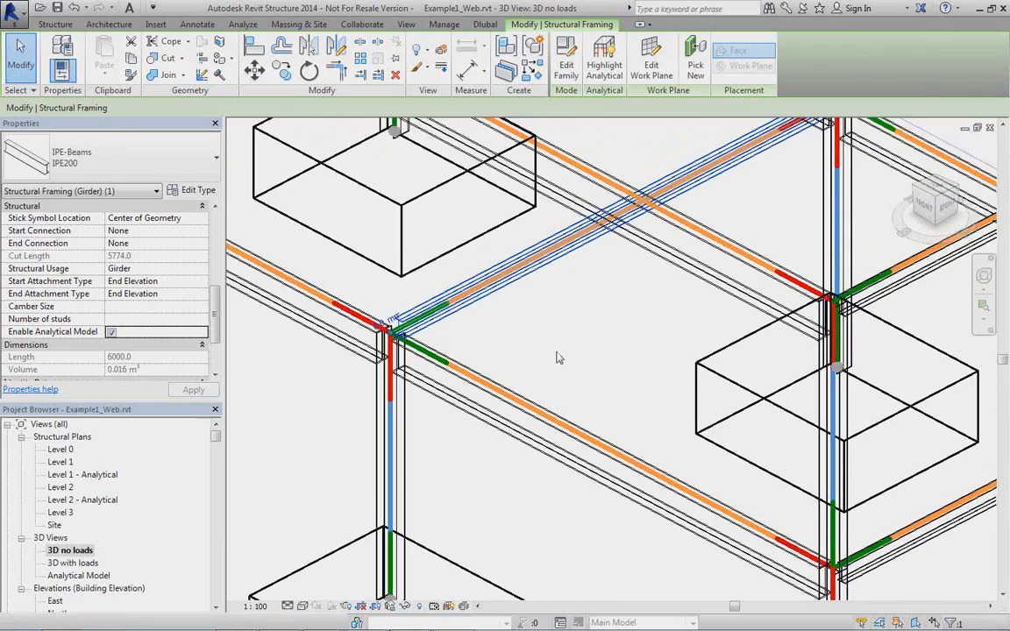
pyautogui.scroll(-1, 557, 354)
pyautogui.scroll(-1, 557, 358)
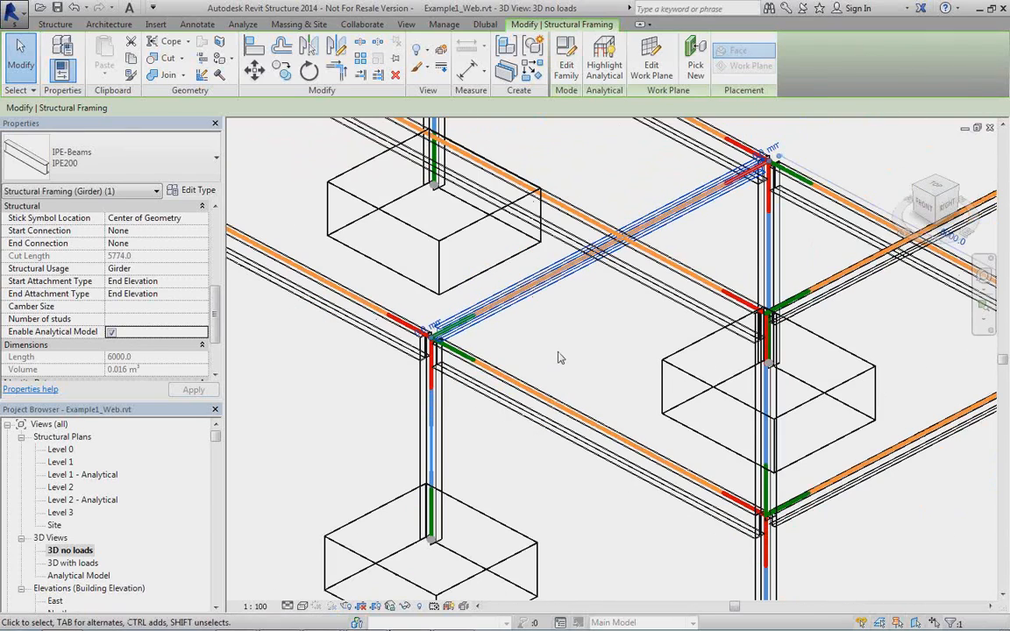
pyautogui.scroll(-1, 561, 358)
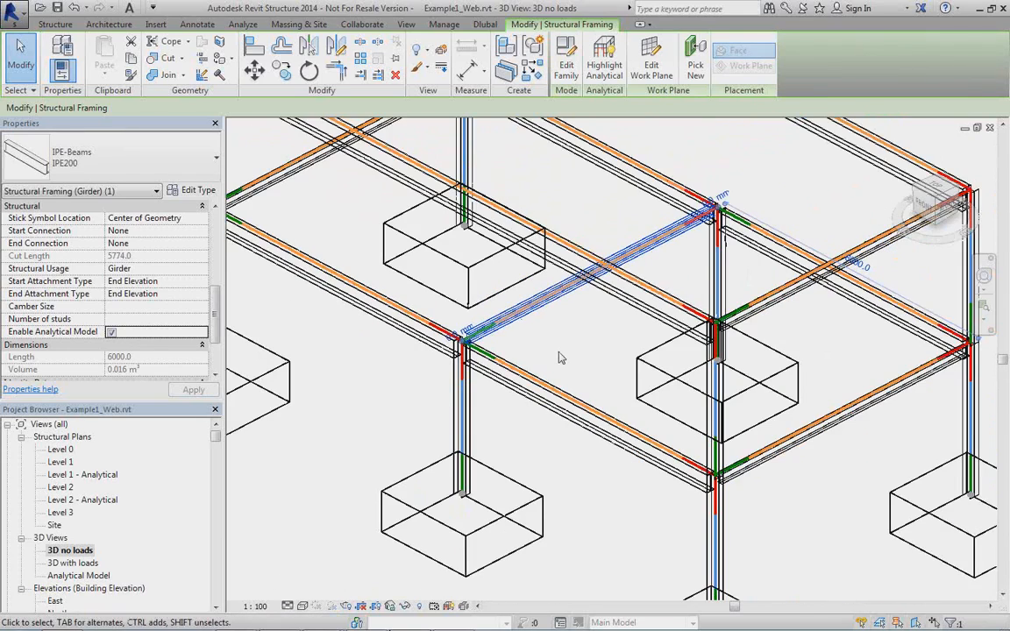
pyautogui.scroll(5, 559, 357)
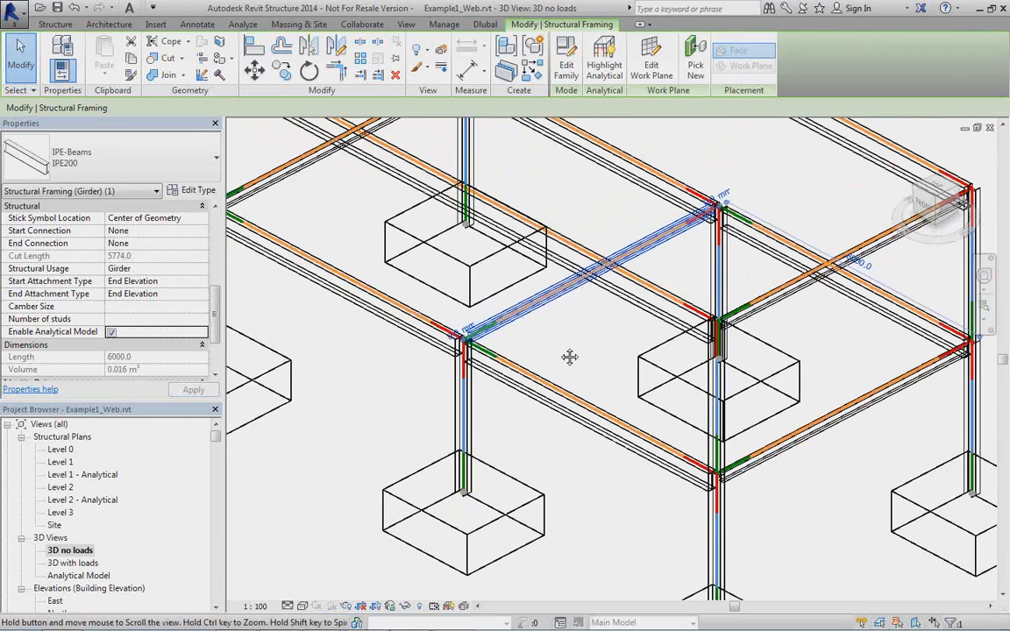
pyautogui.click(522, 322)
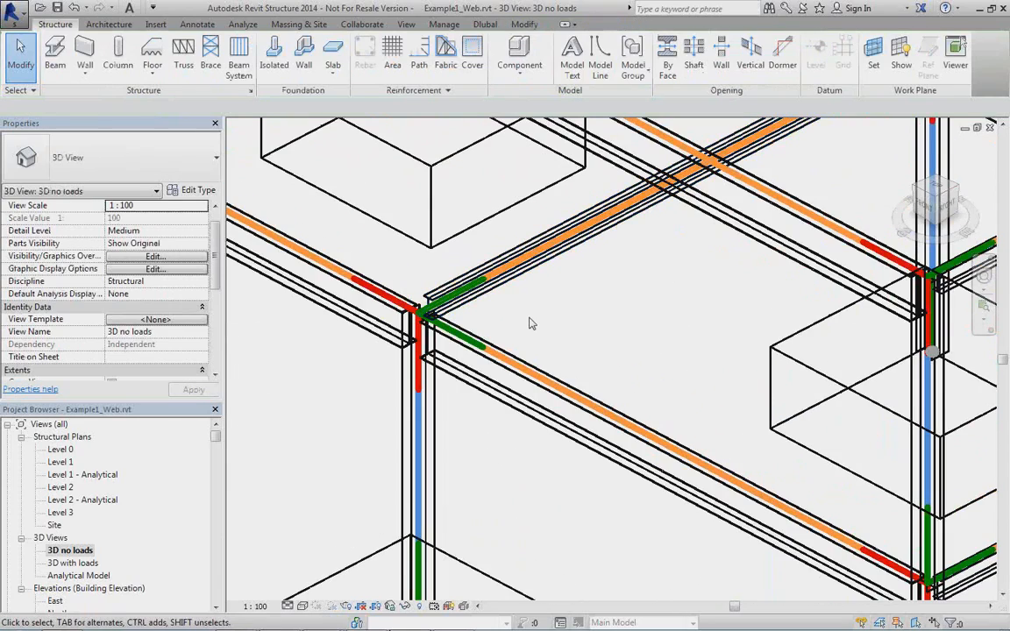
pyautogui.scroll(1, 531, 323)
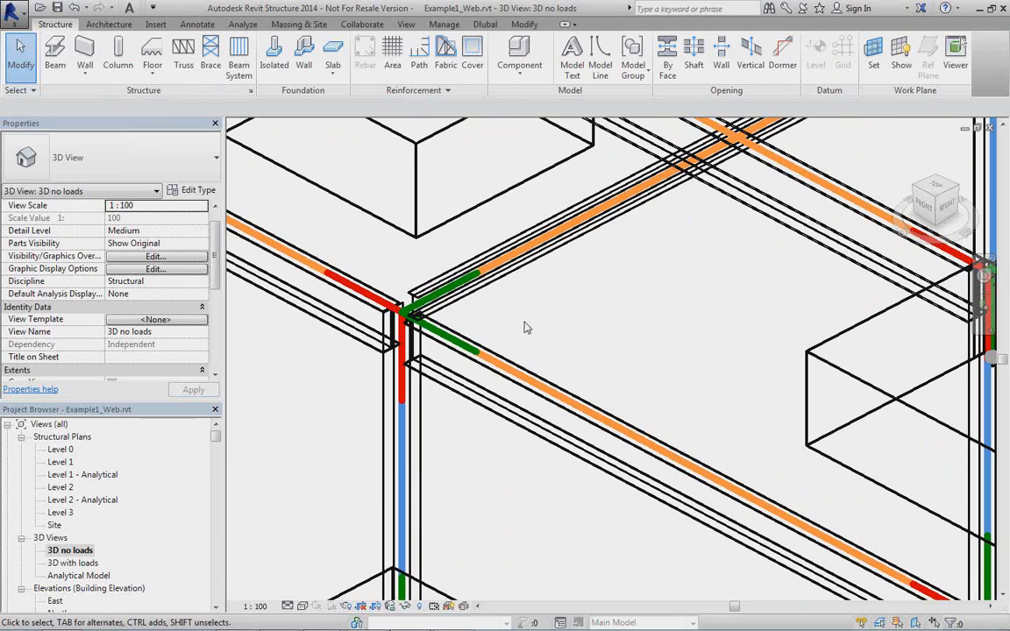
# Set the z Justification of the IPE200 middle cross beam on Level 2 to Top.
pyautogui.click(466, 295)
pyautogui.scroll(-2, 480, 327)
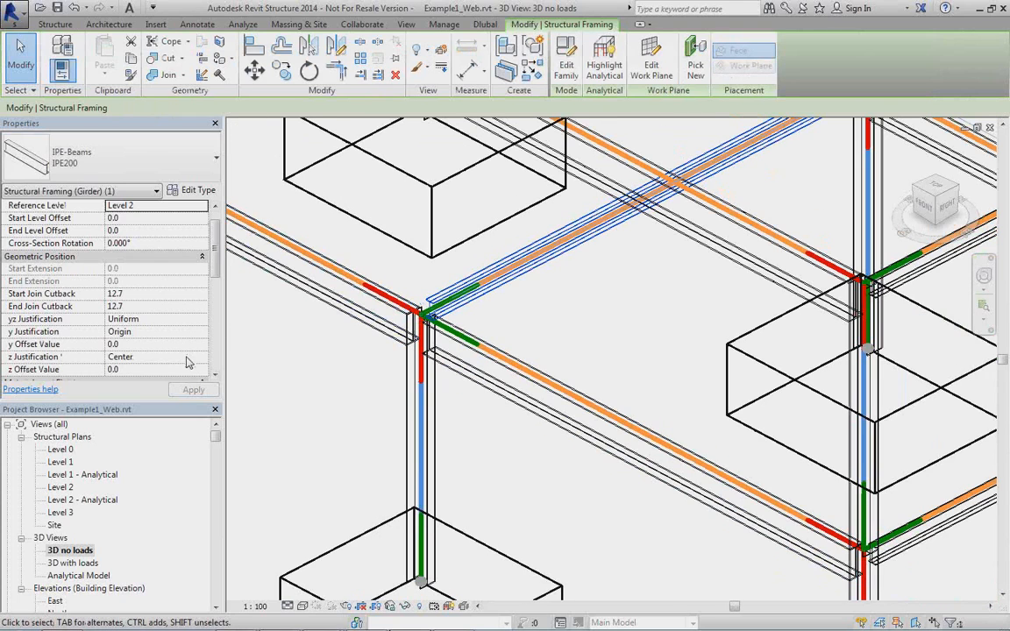
pyautogui.click(153, 357)
pyautogui.click(200, 357)
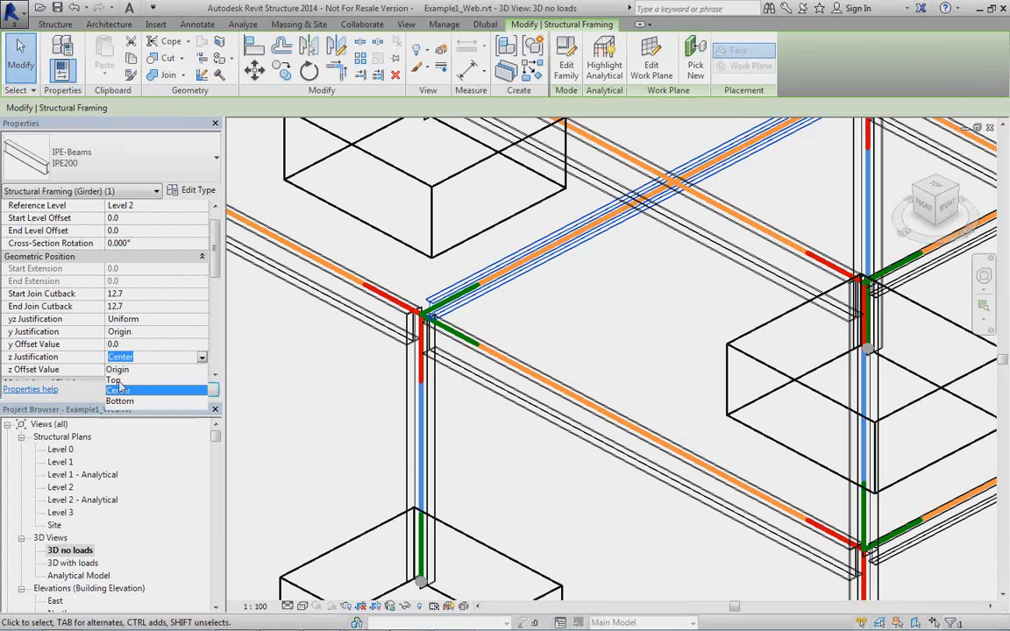
pyautogui.click(159, 380)
pyautogui.moveTo(576, 320); pyautogui.dragTo(486, 329, button='middle')
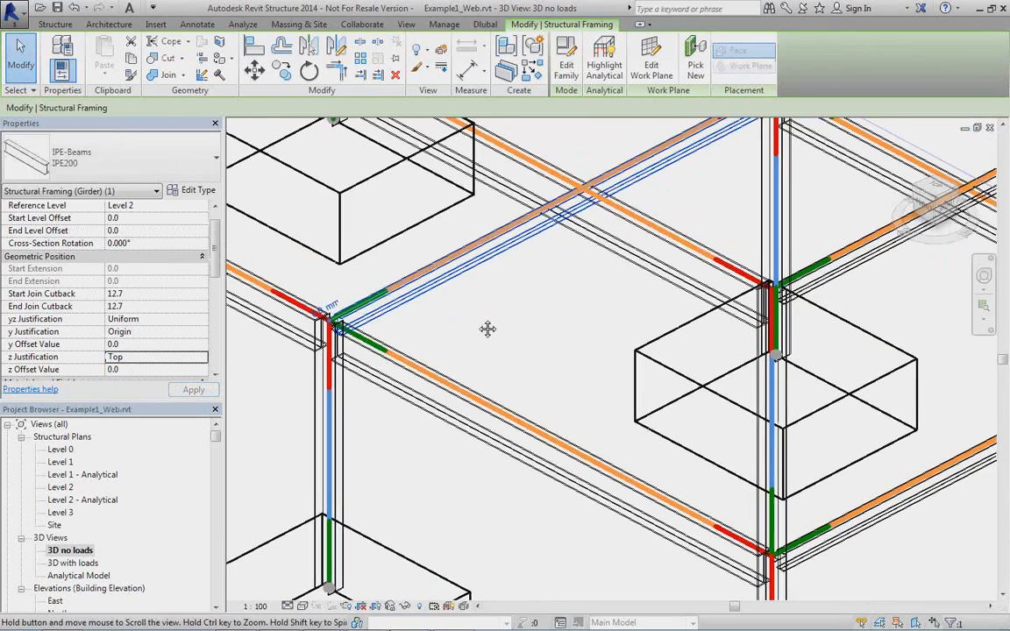
pyautogui.scroll(-3, 485, 324)
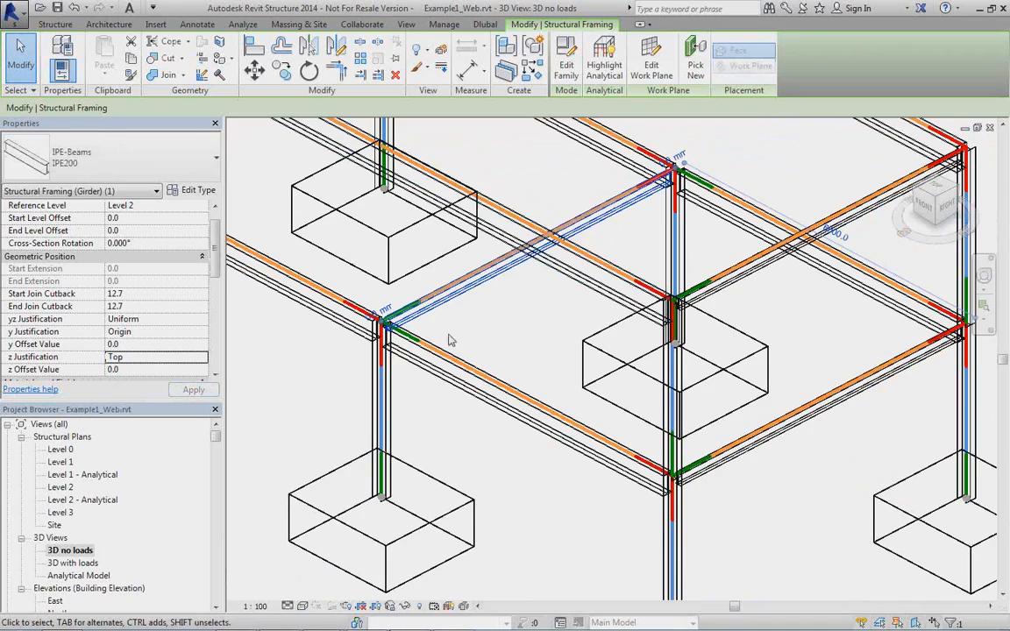
pyautogui.moveTo(475, 340); pyautogui.dragTo(542, 314, button='middle')
pyautogui.scroll(5, 462, 313)
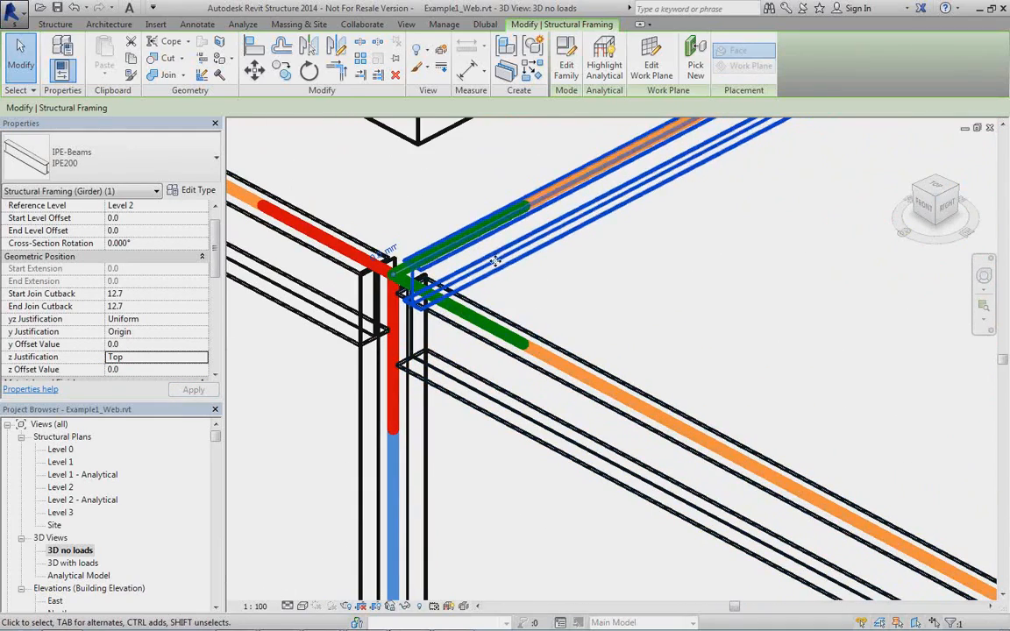
# Open the Analytical Model 3D view, select the lower level's middle cross analytical beam and review its releases.
pyautogui.doubleClick(79, 576)
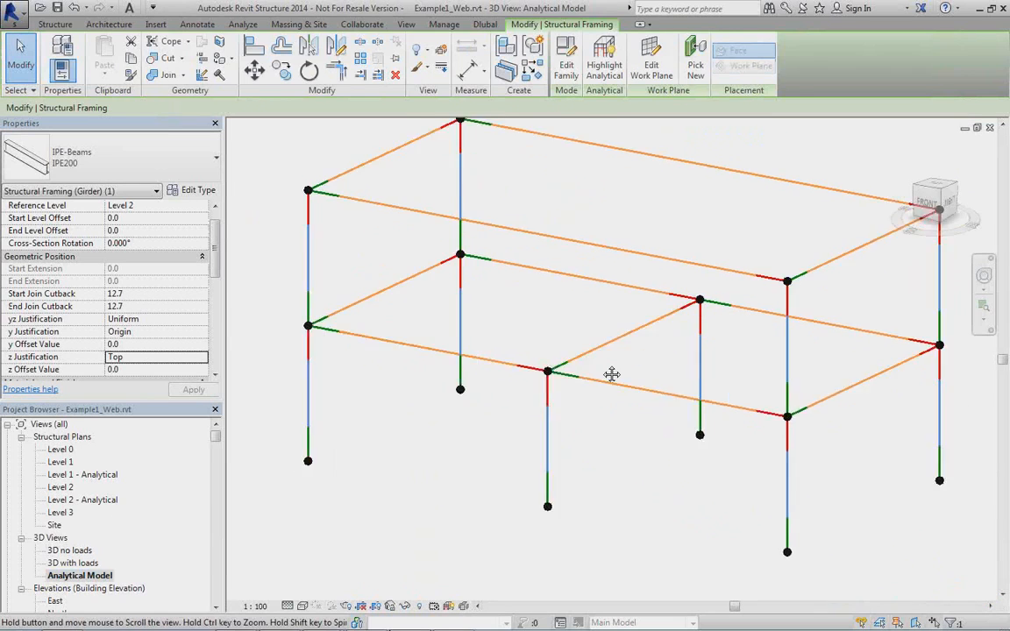
pyautogui.scroll(3, 611, 374)
pyautogui.click(575, 359)
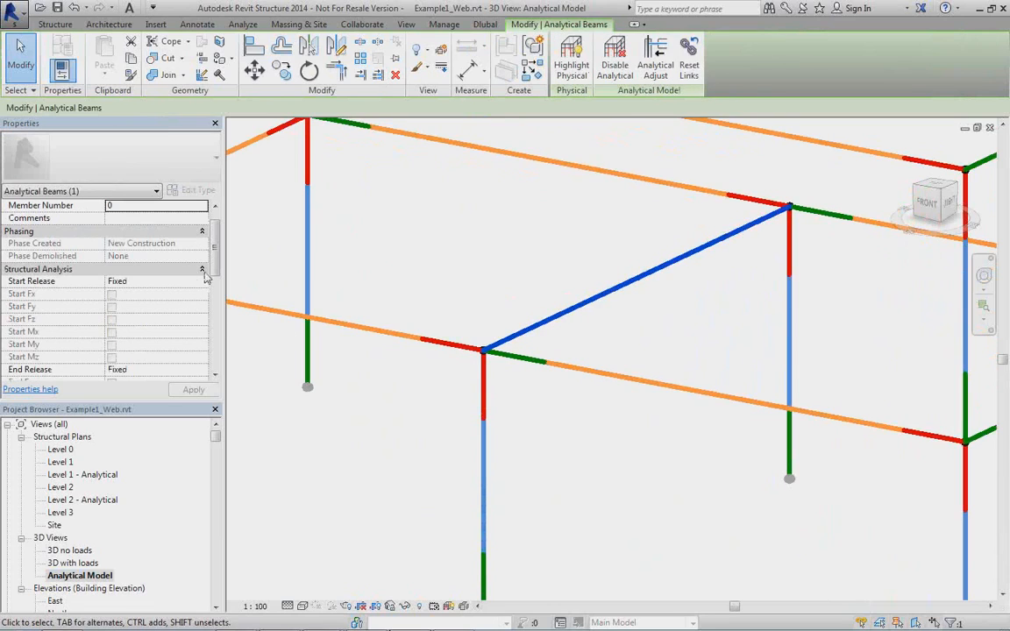
pyautogui.scroll(1, 218, 241)
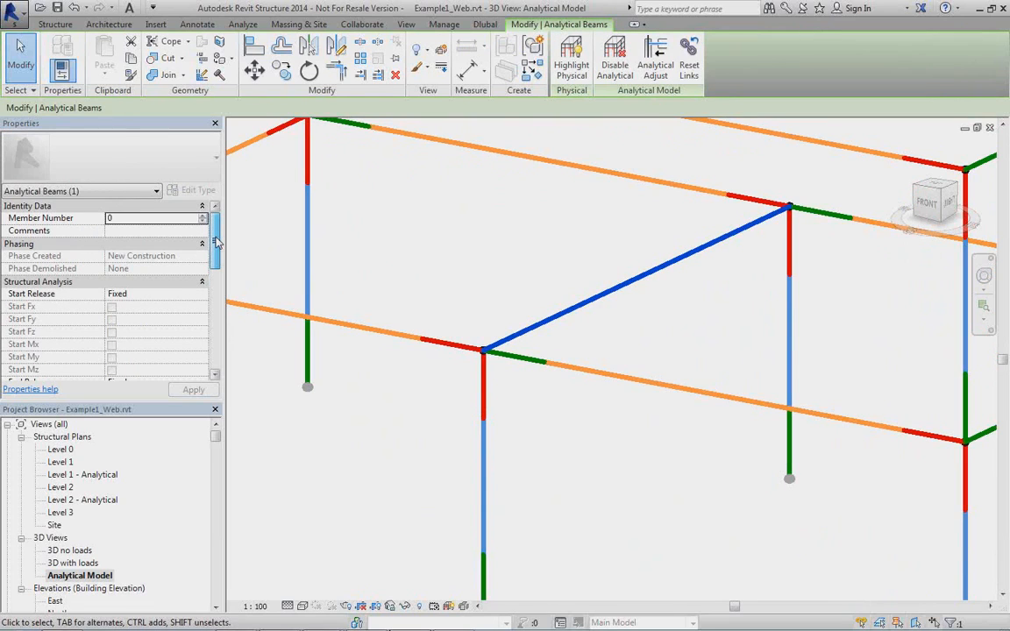
pyautogui.scroll(-3, 218, 241)
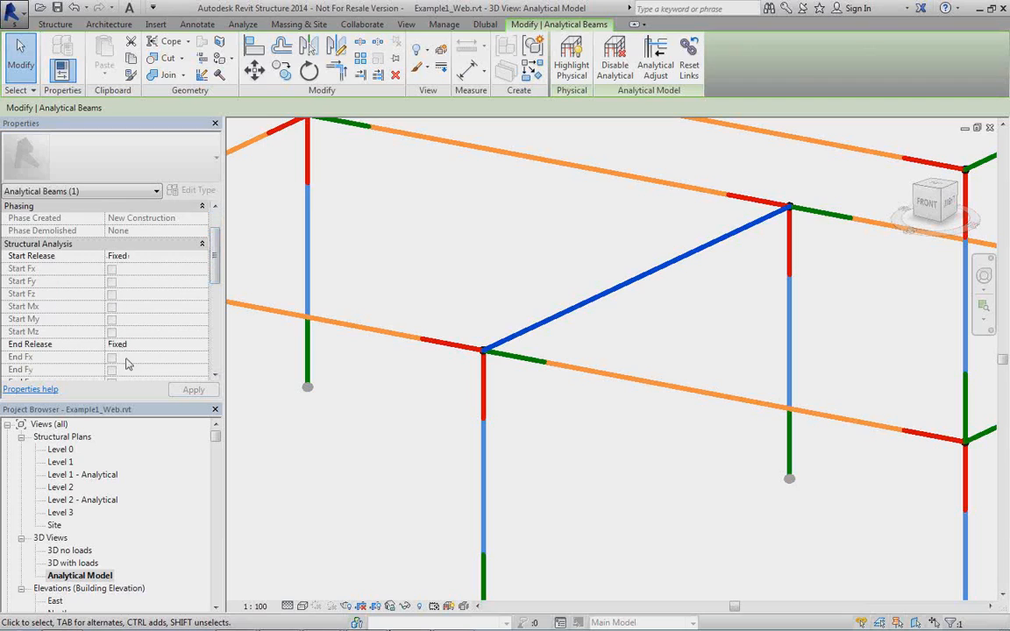
# Try Pinned as the End Release of the middle cross analytical beam and set it back to Fixed.
pyautogui.click(184, 344)
pyautogui.click(202, 344)
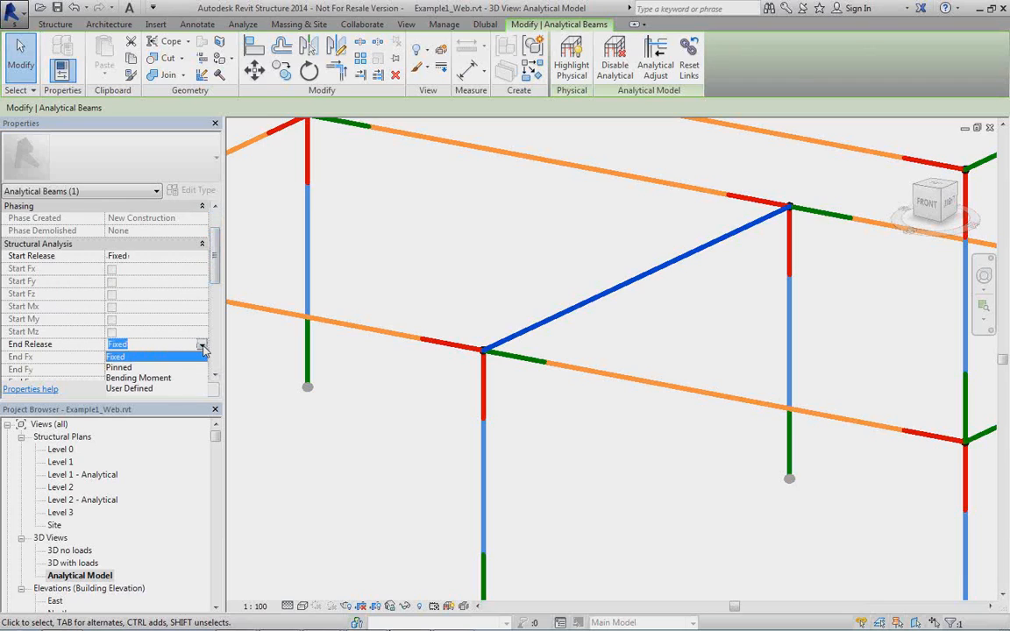
pyautogui.click(120, 367)
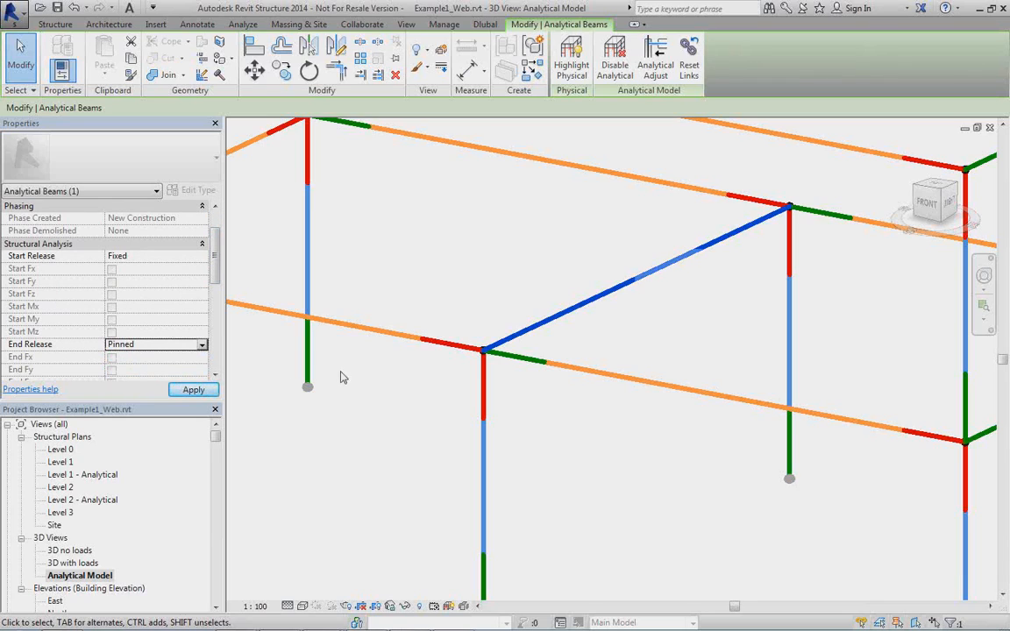
pyautogui.click(194, 389)
pyautogui.click(184, 347)
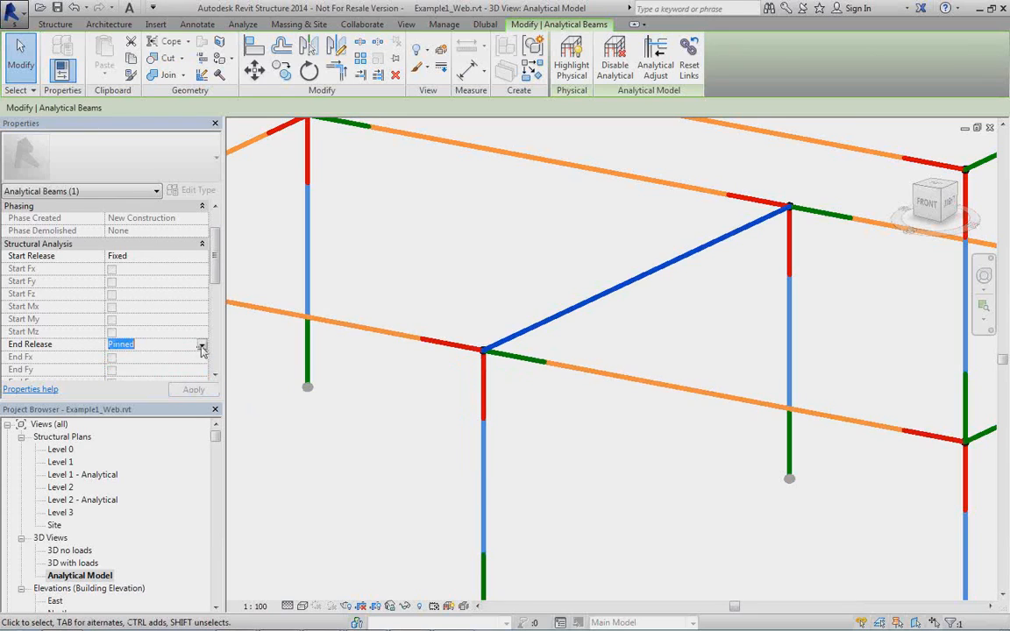
pyautogui.click(201, 343)
pyautogui.click(151, 357)
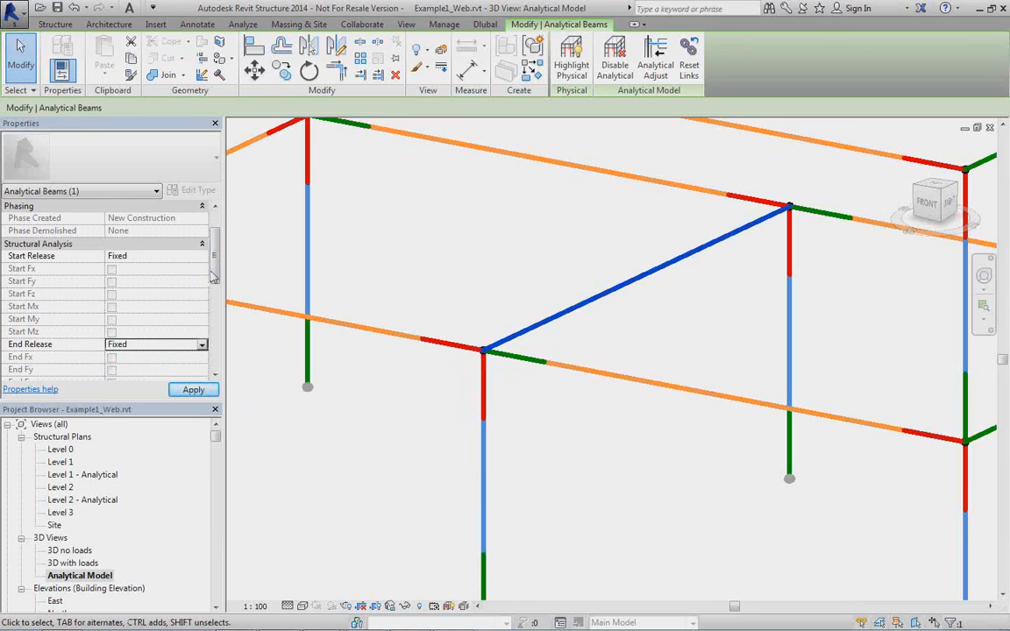
# Set the middle cross analytical beam's End Alignment Method to Projection and its End z Projection to Center of Element.
pyautogui.moveTo(219, 276); pyautogui.dragTo(215, 361)
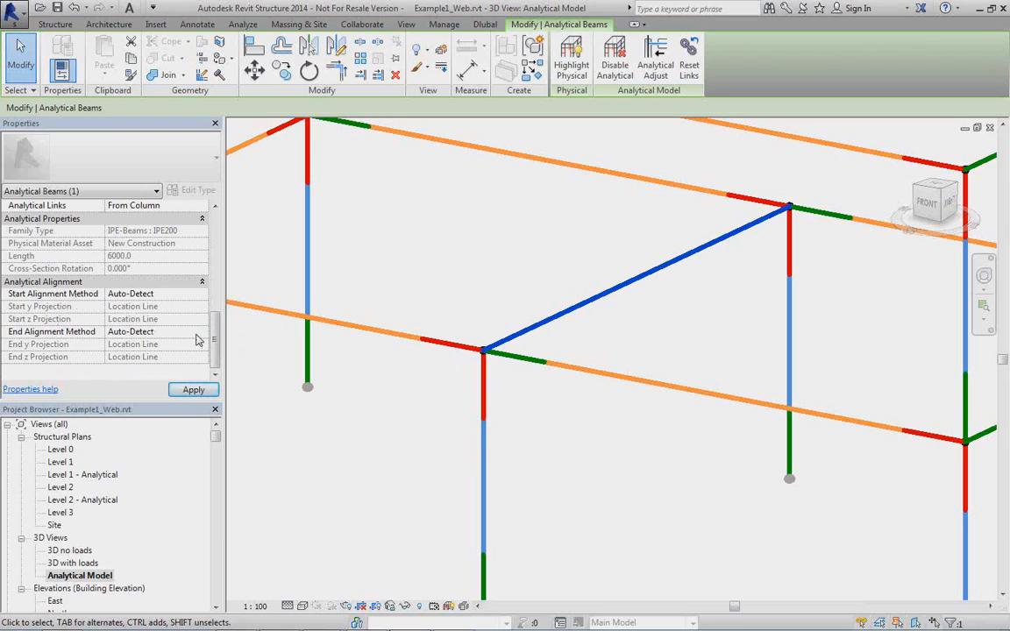
pyautogui.click(199, 334)
pyautogui.click(200, 333)
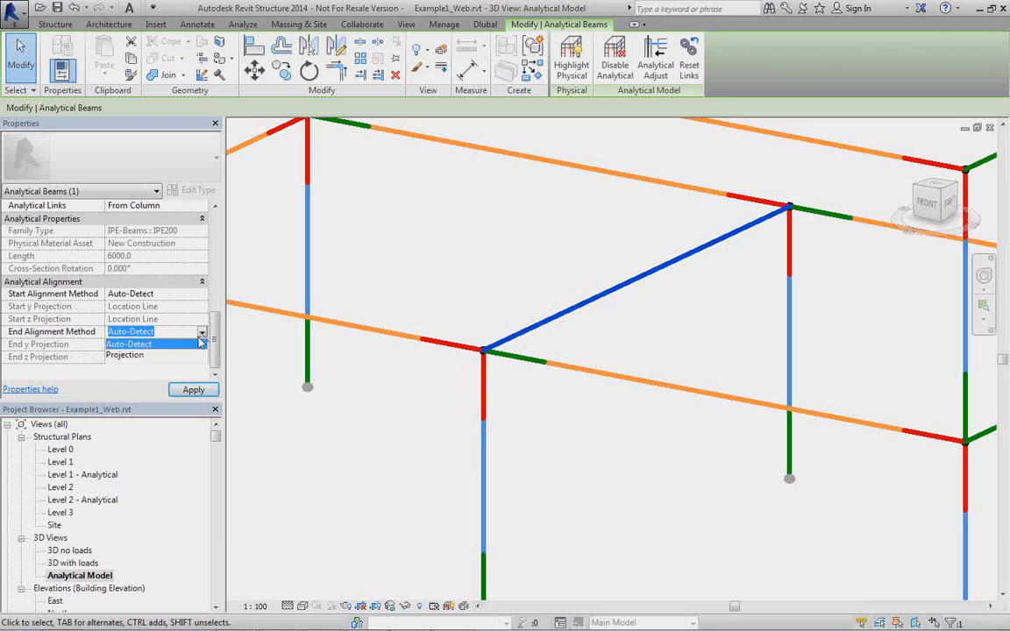
pyautogui.click(196, 354)
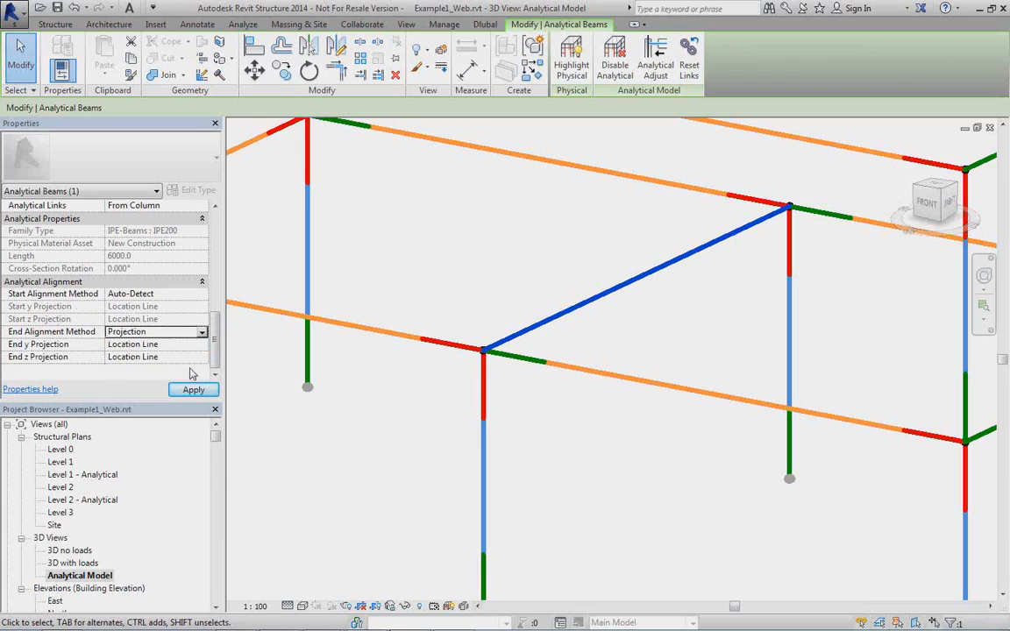
pyautogui.click(199, 358)
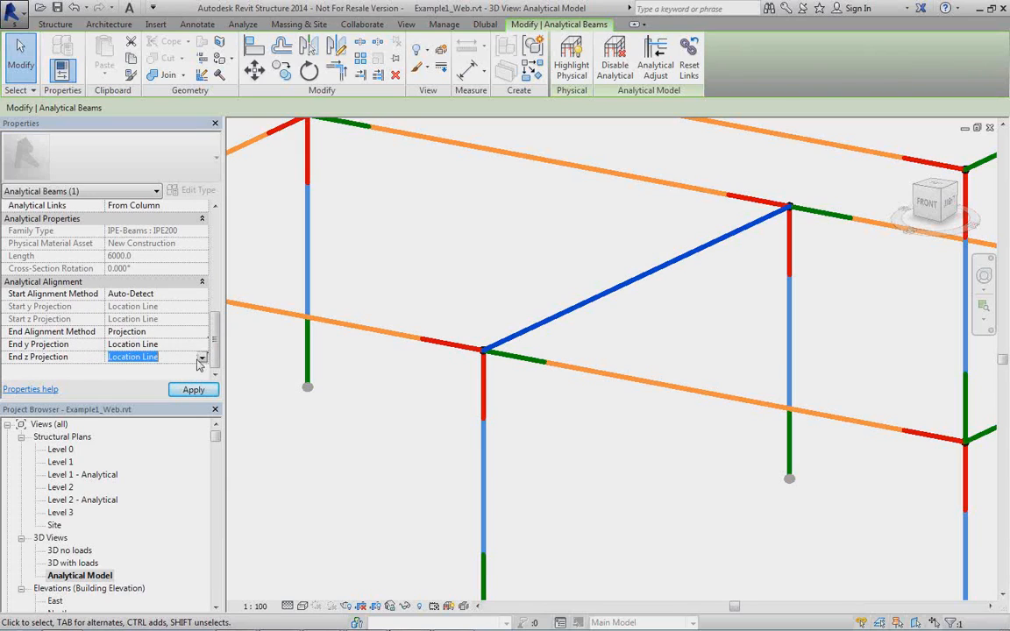
pyautogui.click(202, 359)
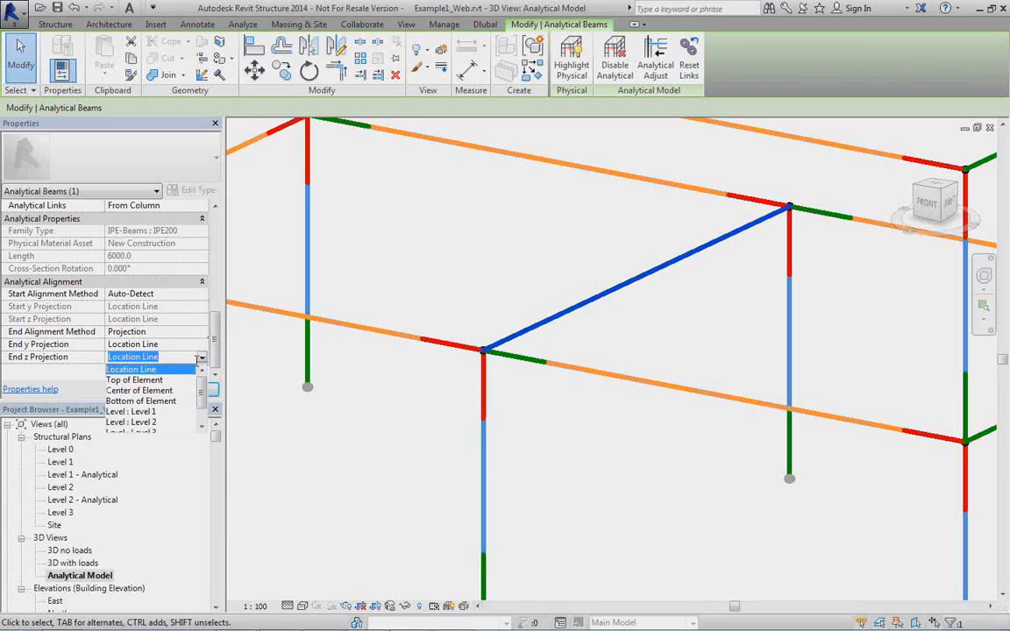
pyautogui.click(141, 391)
pyautogui.moveTo(737, 273); pyautogui.dragTo(677, 299, button='middle')
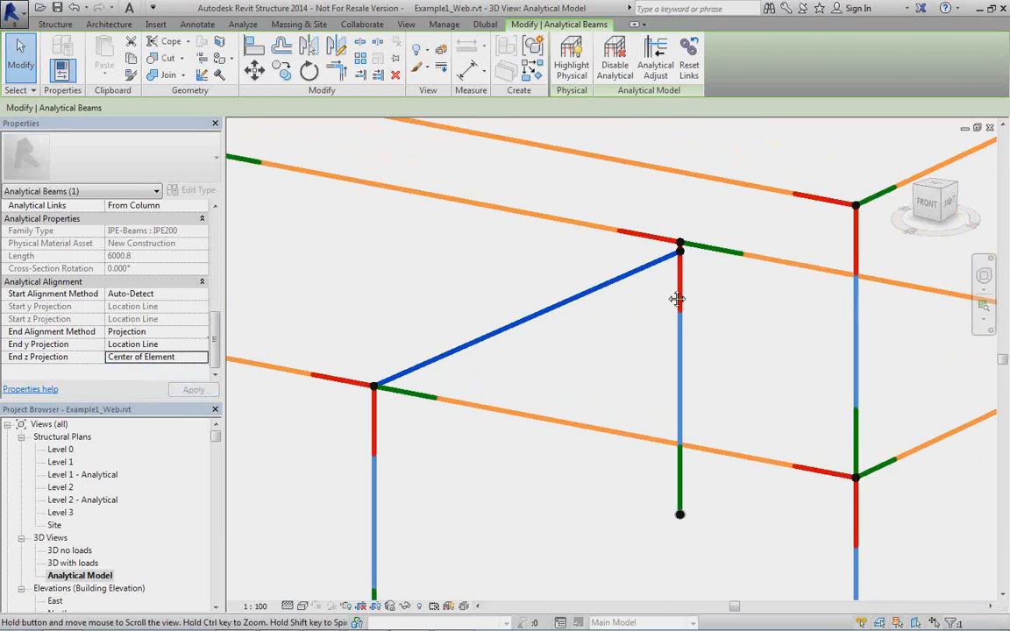
pyautogui.scroll(10, 684, 250)
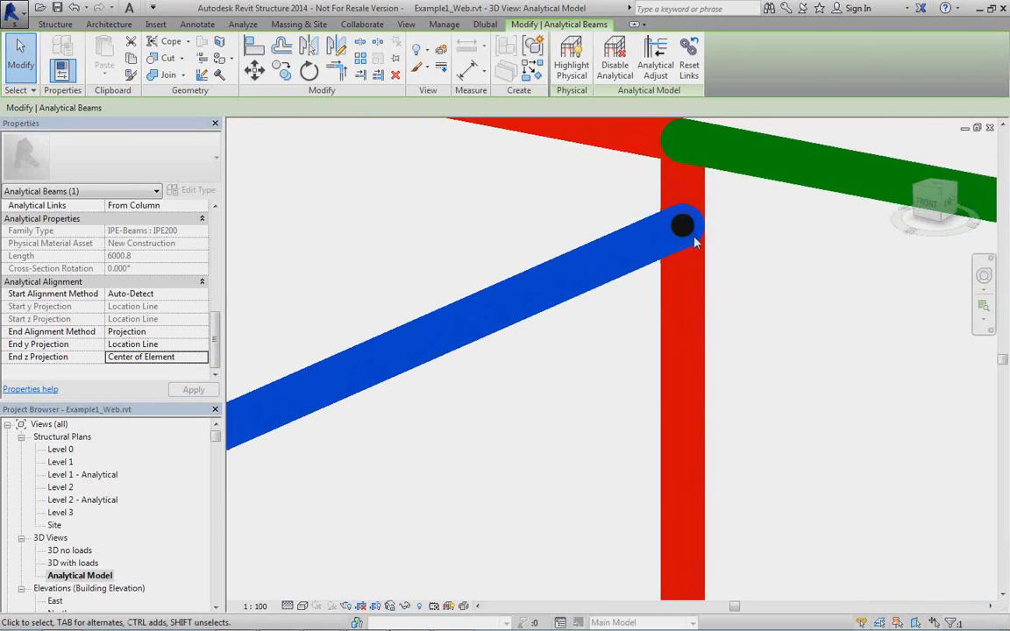
pyautogui.scroll(-3, 684, 226)
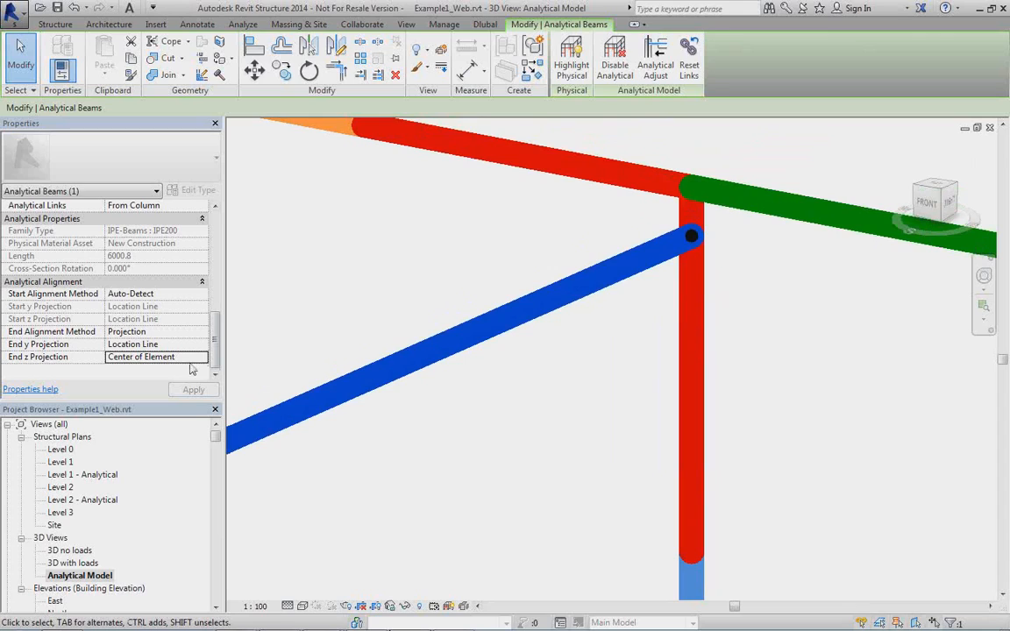
# Try Top of Element as the End z Projection of the selected middle cross analytical beam.
pyautogui.click(188, 357)
pyautogui.click(202, 358)
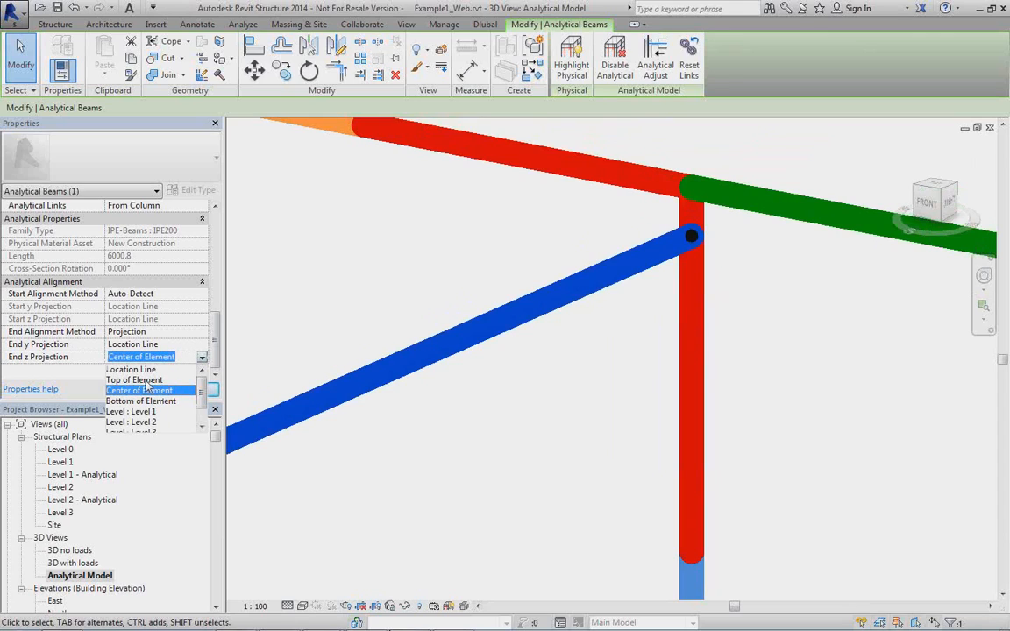
pyautogui.click(140, 381)
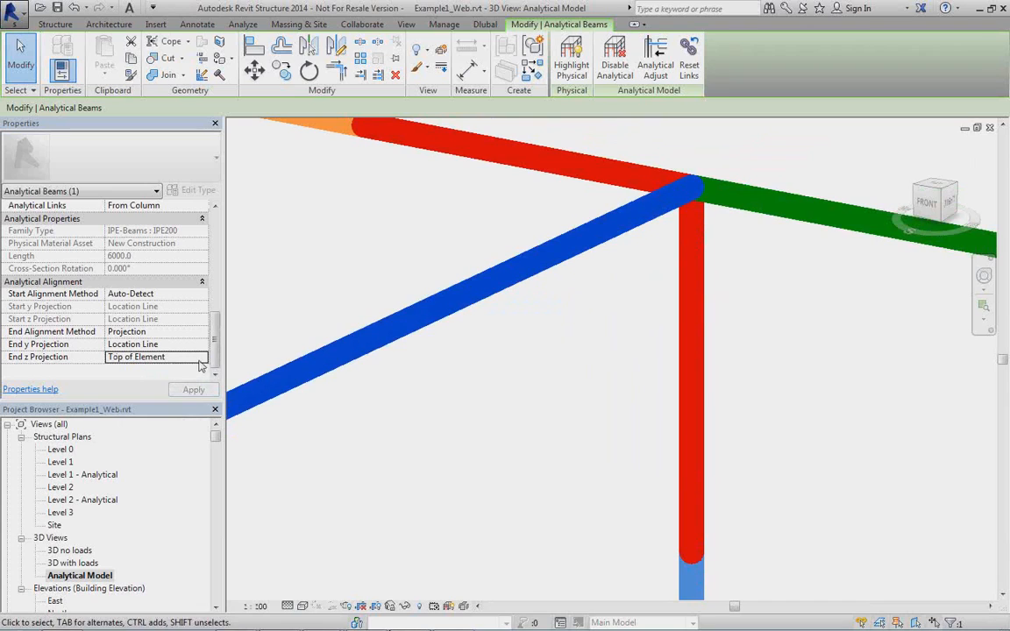
pyautogui.moveTo(568, 327); pyautogui.dragTo(551, 368, button='middle')
pyautogui.scroll(-2, 334, 394)
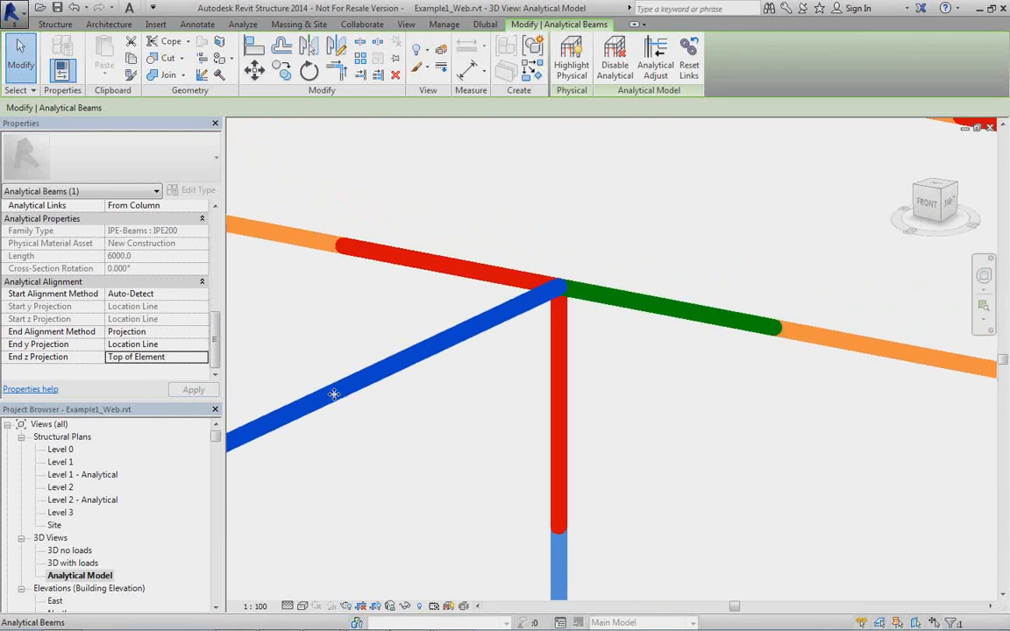
pyautogui.moveTo(263, 391); pyautogui.dragTo(383, 331, button='middle')
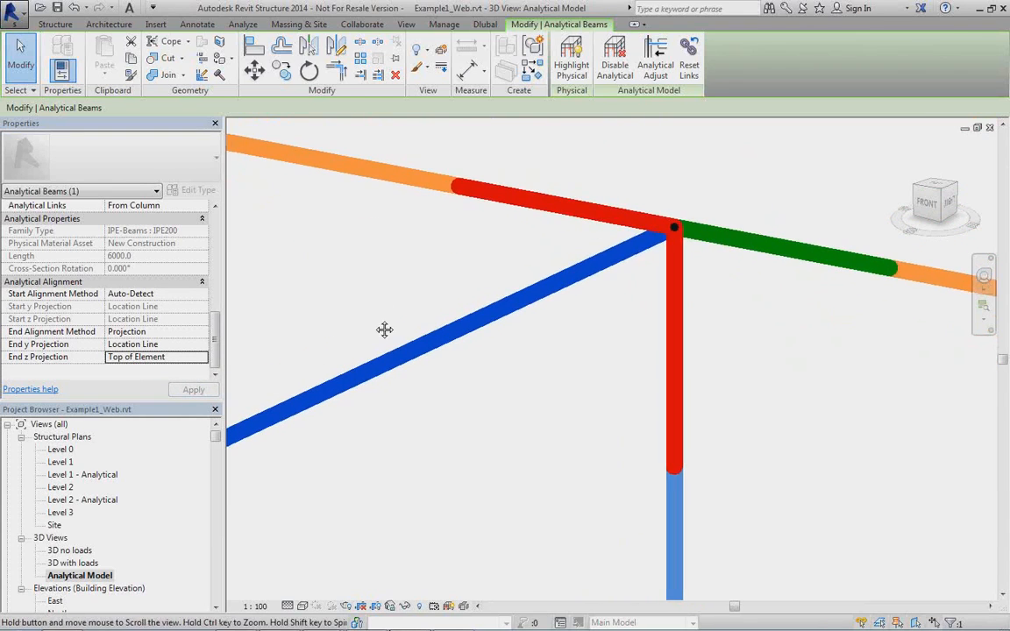
# Try Bottom of Element as the End z Projection of the middle cross analytical beam and apply it.
pyautogui.click(184, 355)
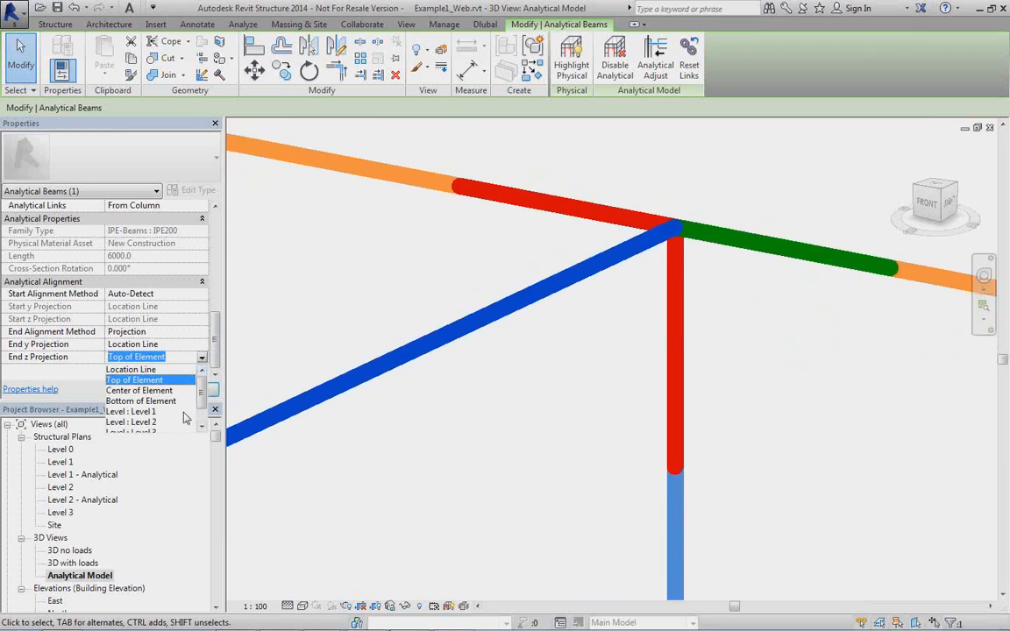
pyautogui.moveTo(202, 398)
pyautogui.mouseDown()
pyautogui.moveTo(202, 412)
pyautogui.moveTo(203, 393)
pyautogui.mouseUp()
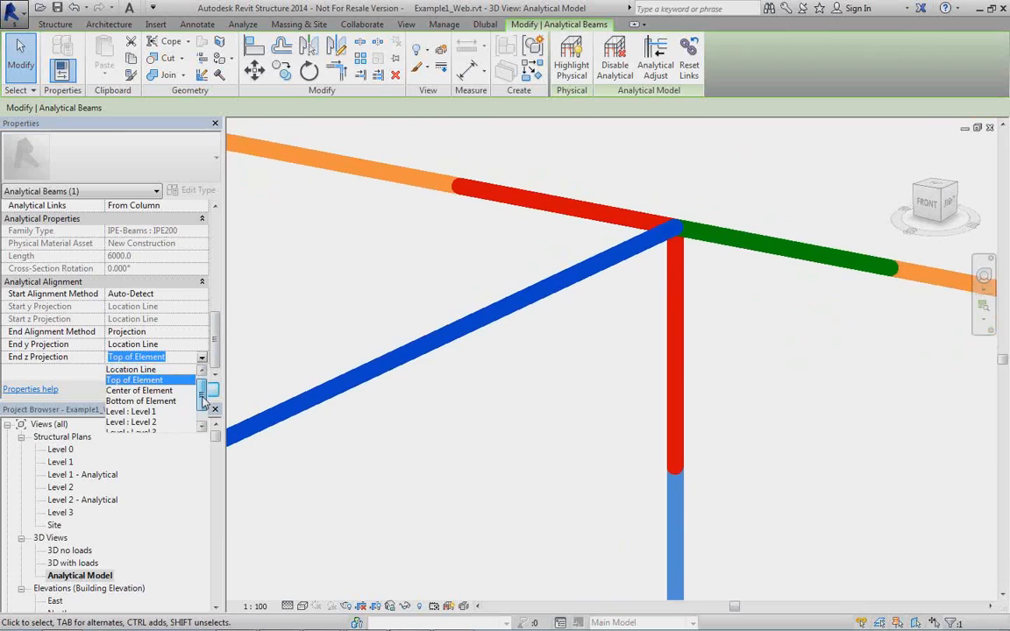
pyautogui.click(164, 402)
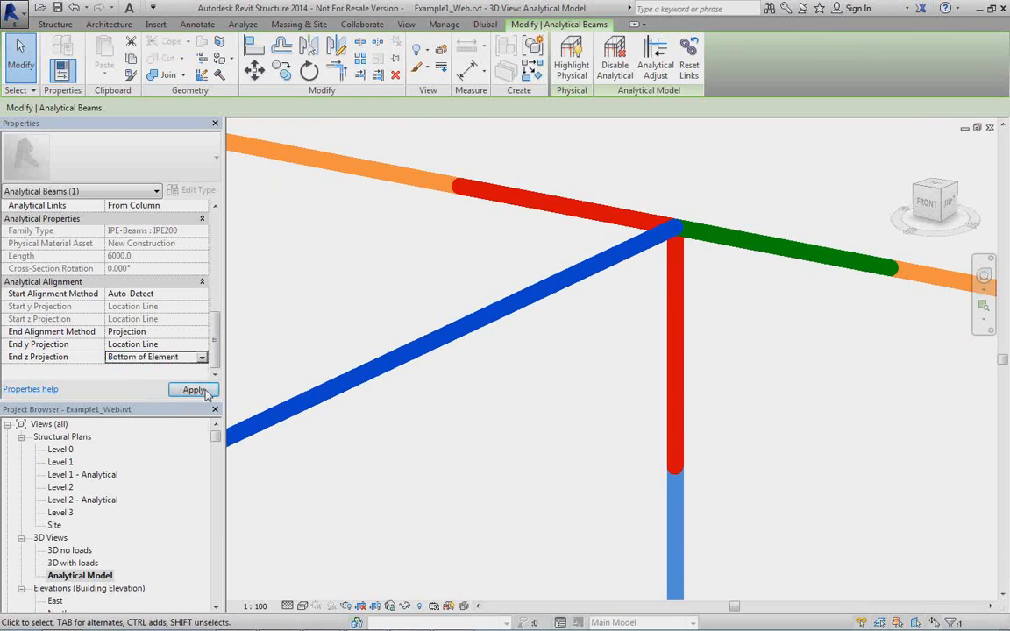
pyautogui.click(205, 391)
pyautogui.moveTo(577, 386); pyautogui.dragTo(476, 401, button='middle')
pyautogui.scroll(1, 559, 316)
pyautogui.scroll(1, 559, 318)
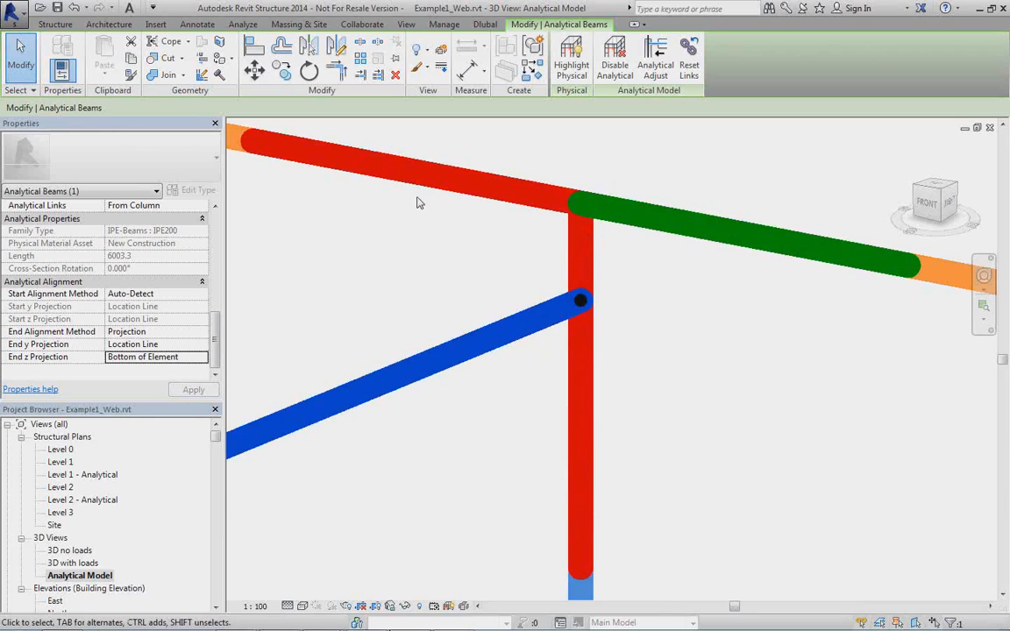
# Try an analytical link between the cross beam's offset end node and the column's top beam node, and discard the analytical edits.
pyautogui.click(240, 24)
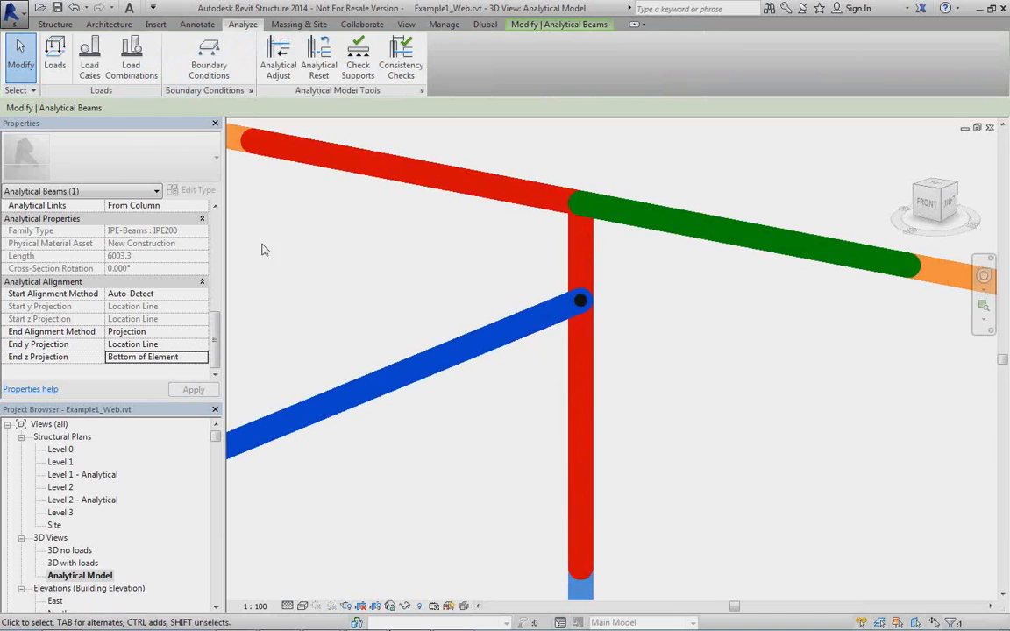
pyautogui.click(278, 81)
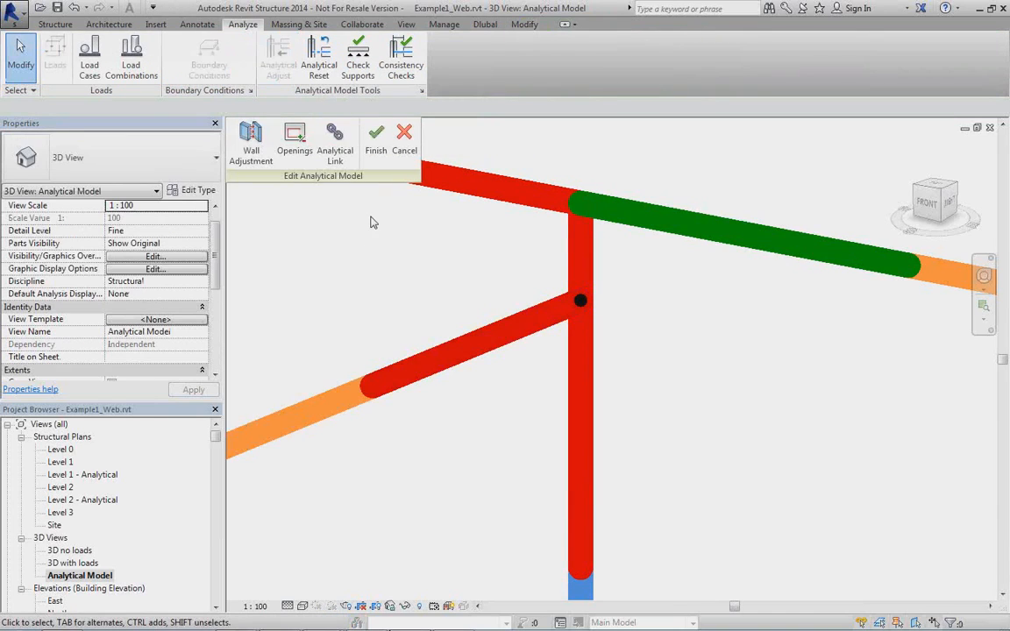
pyautogui.click(335, 144)
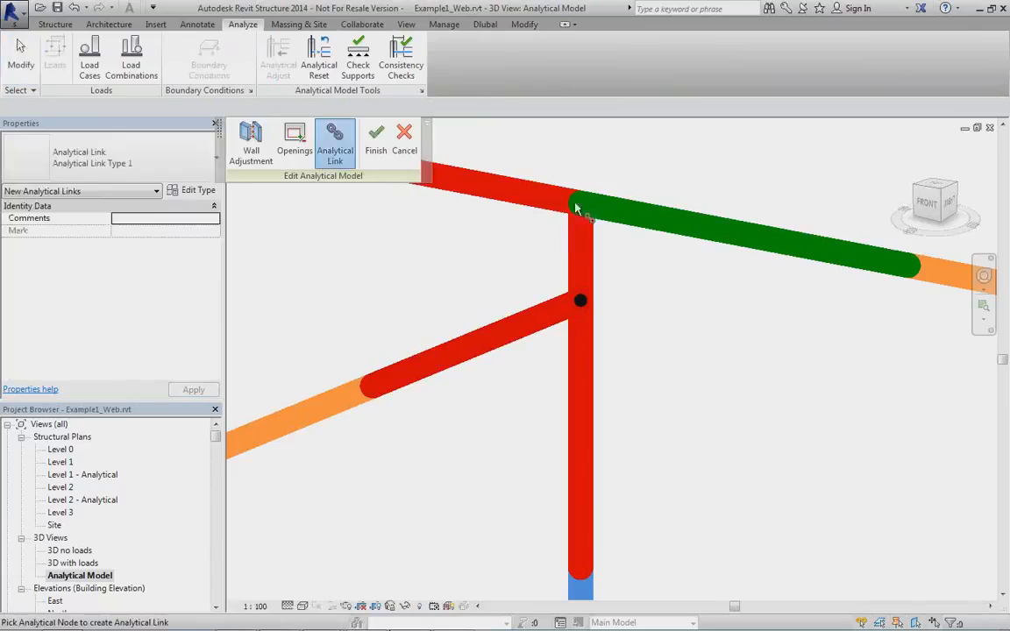
pyautogui.click(579, 304)
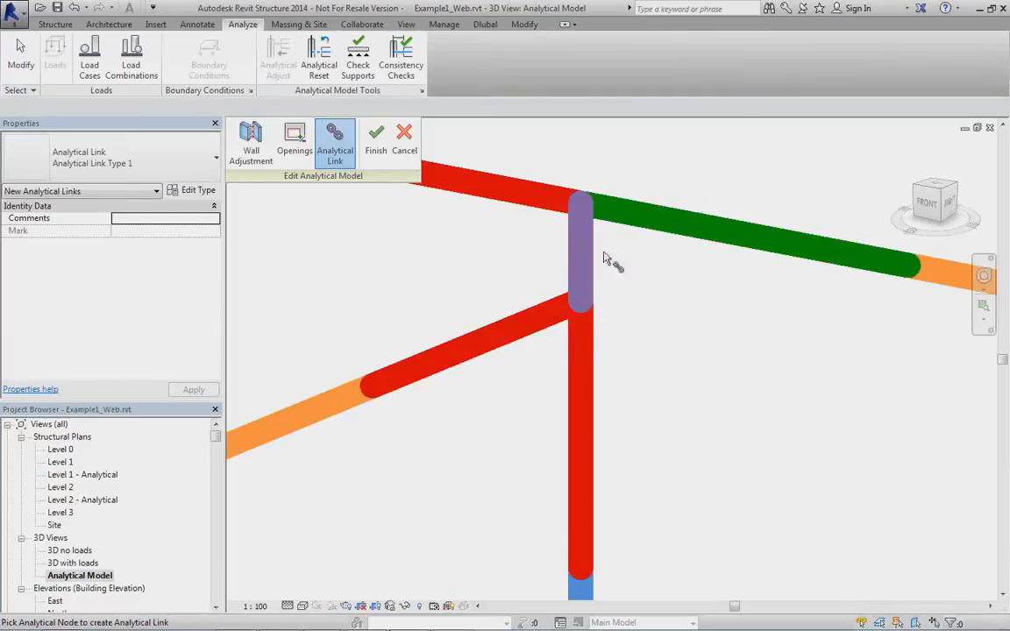
pyautogui.click(406, 151)
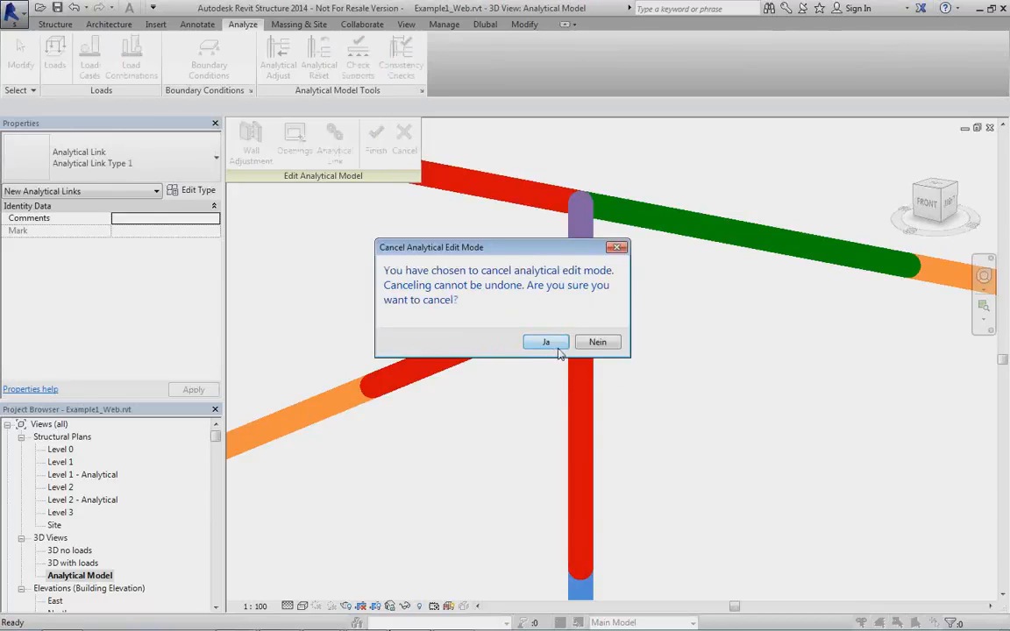
pyautogui.click(547, 342)
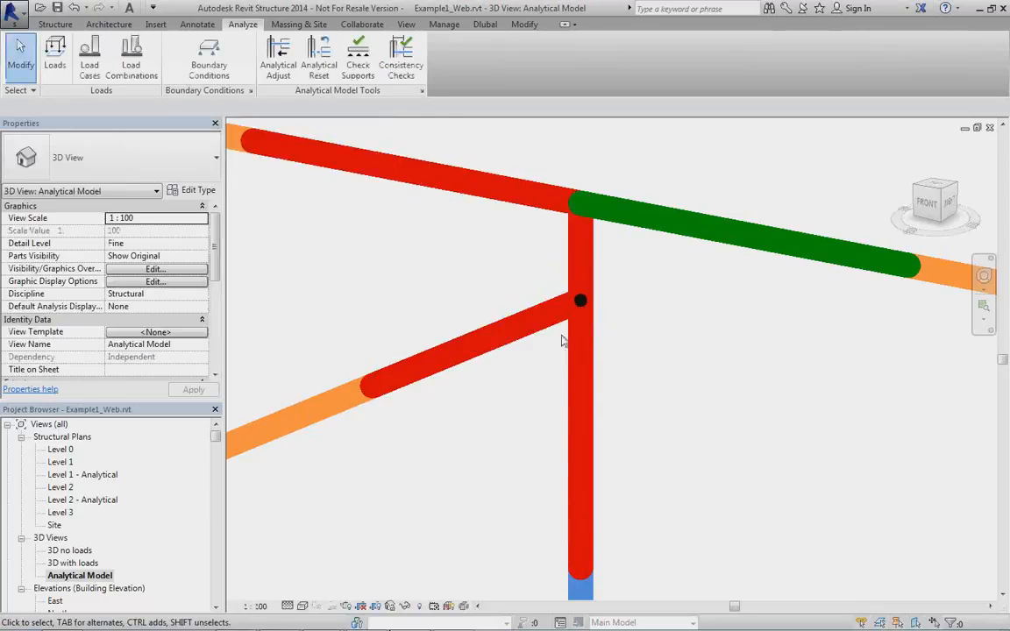
# Select the middle cross analytical beam and review its release and analytical alignment properties.
pyautogui.scroll(-4, 569, 320)
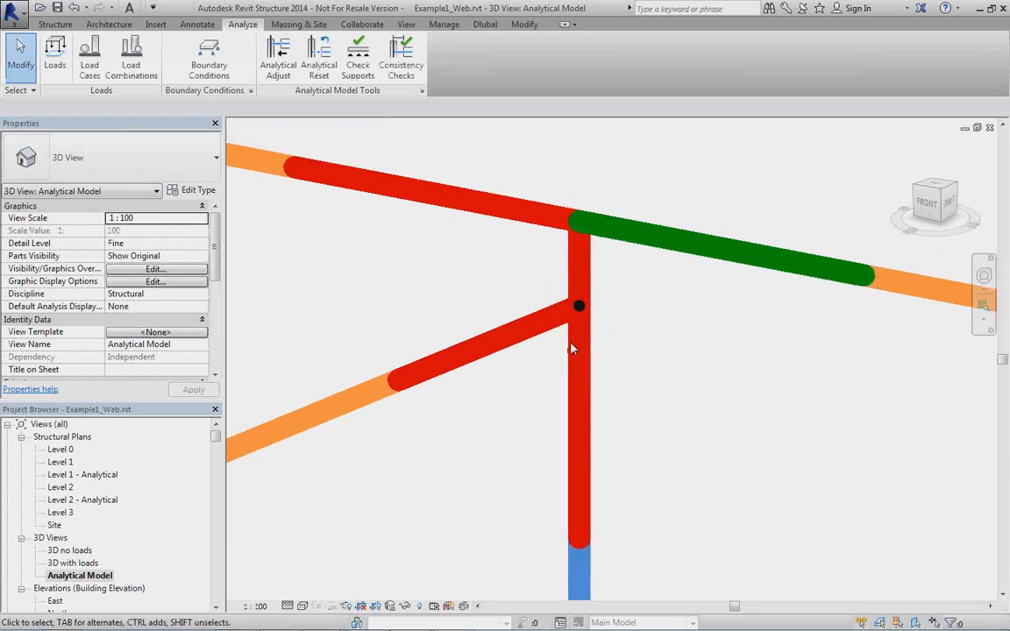
pyautogui.moveTo(569, 320); pyautogui.dragTo(699, 305, button='middle')
pyautogui.scroll(-1, 699, 305)
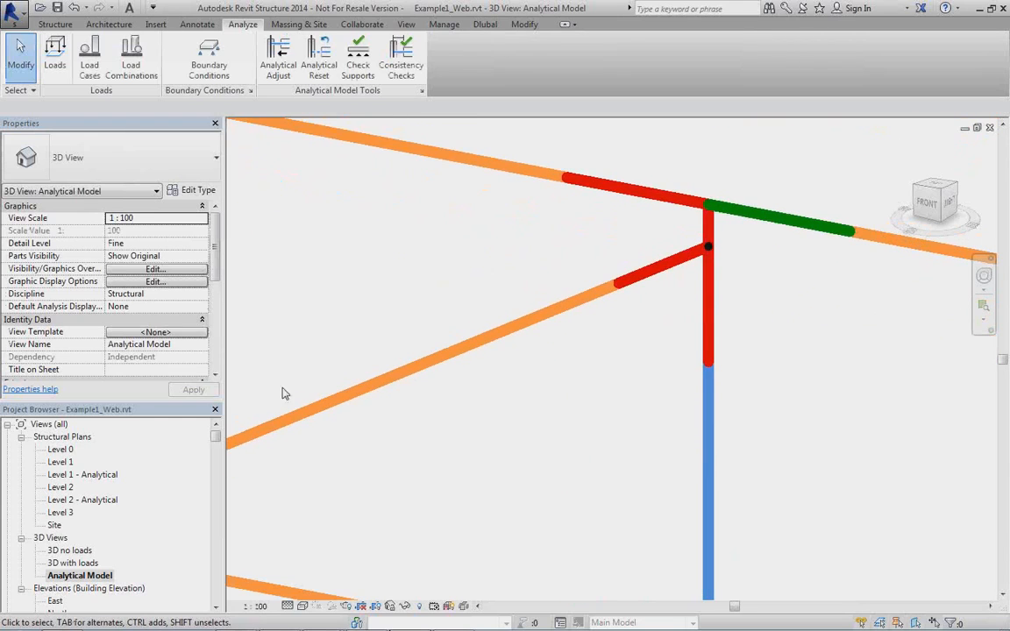
pyautogui.click(324, 414)
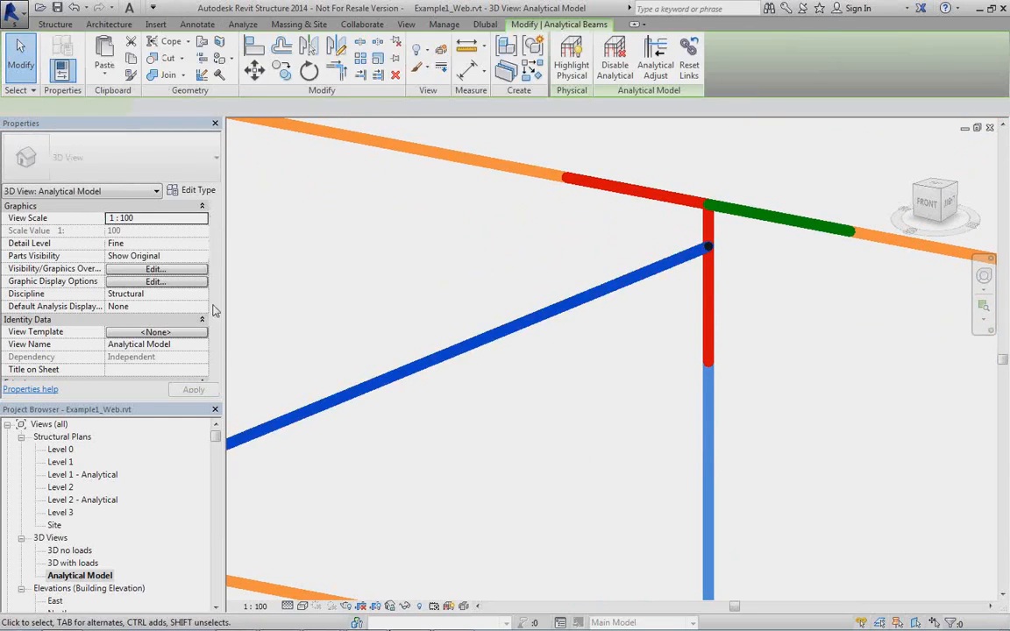
pyautogui.scroll(-5, 206, 355)
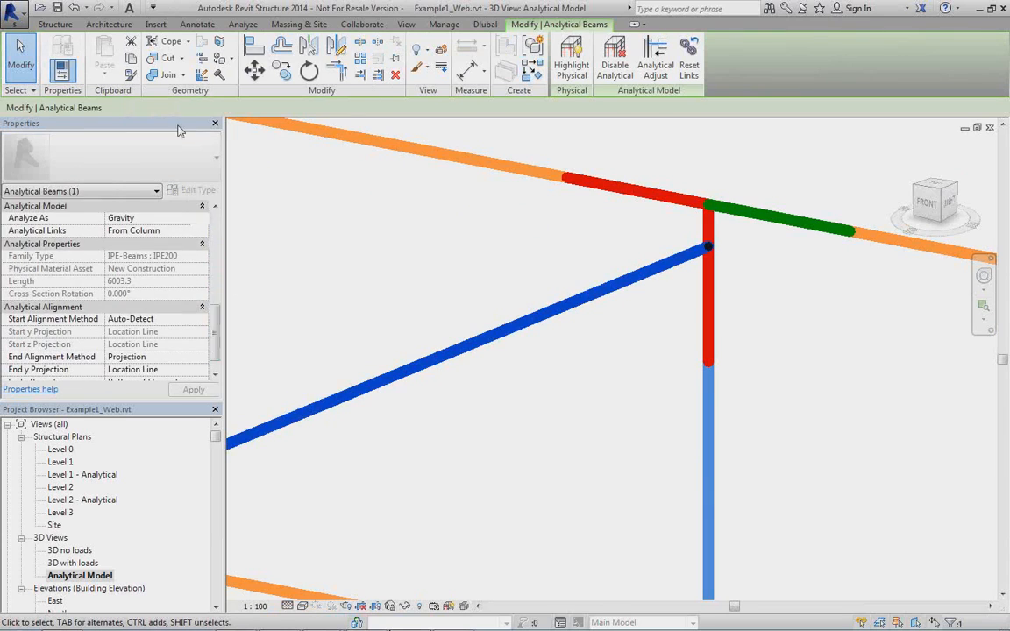
pyautogui.scroll(5, 206, 356)
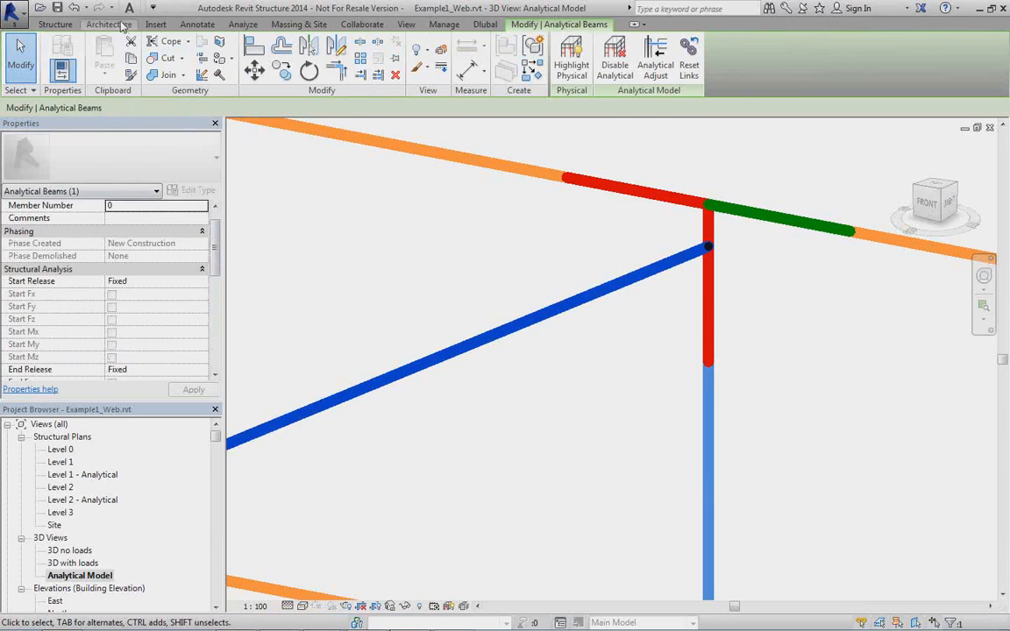
# Undo the recent analytical alignment changes of the middle cross beam.
pyautogui.click(74, 8)
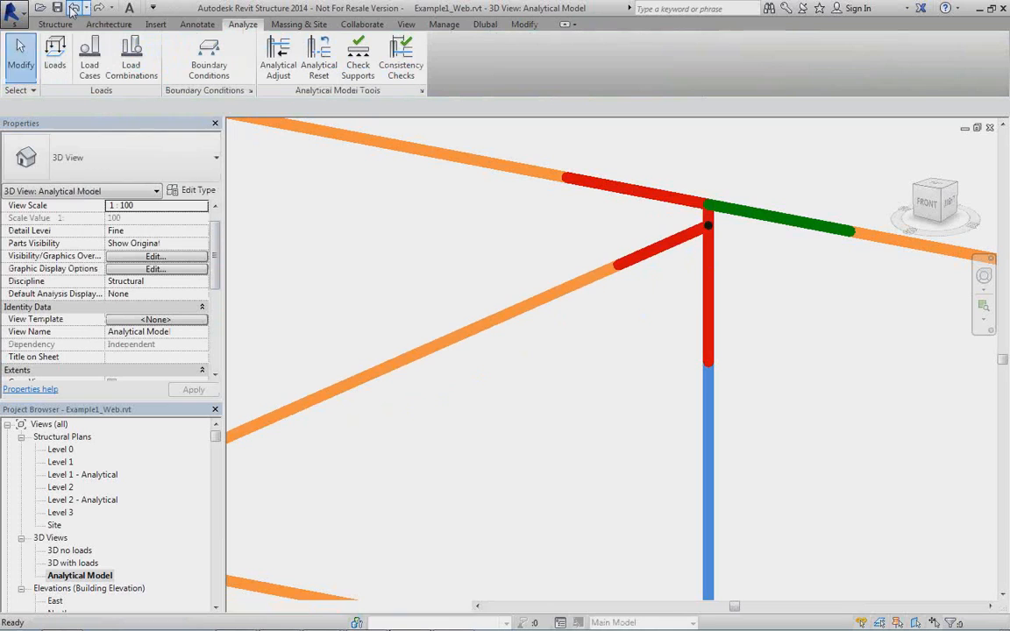
pyautogui.click(75, 8)
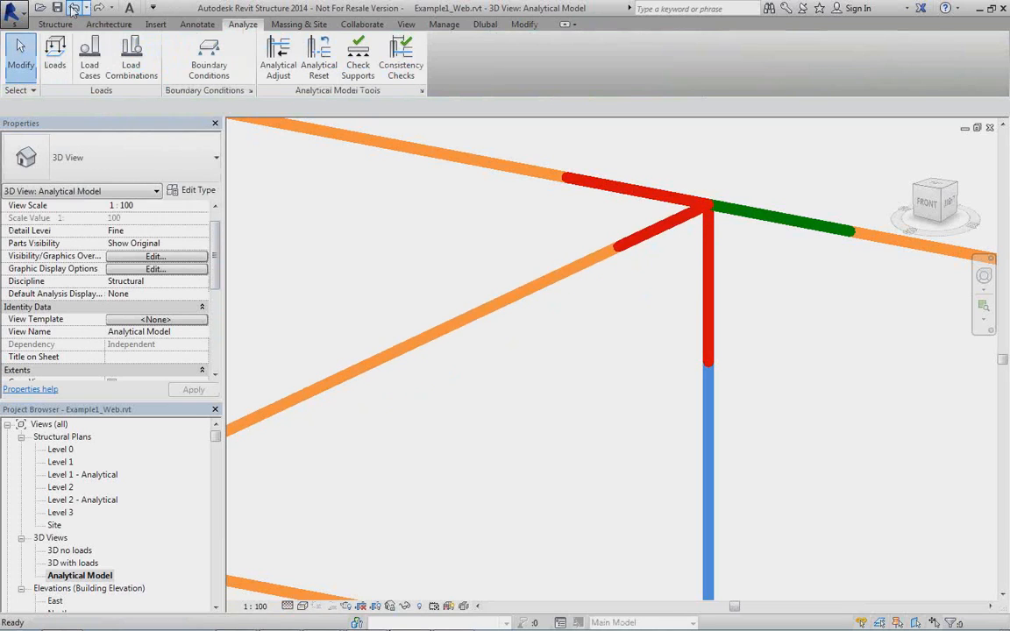
pyautogui.moveTo(407, 438); pyautogui.dragTo(576, 318, button='middle')
pyautogui.scroll(-5, 526, 272)
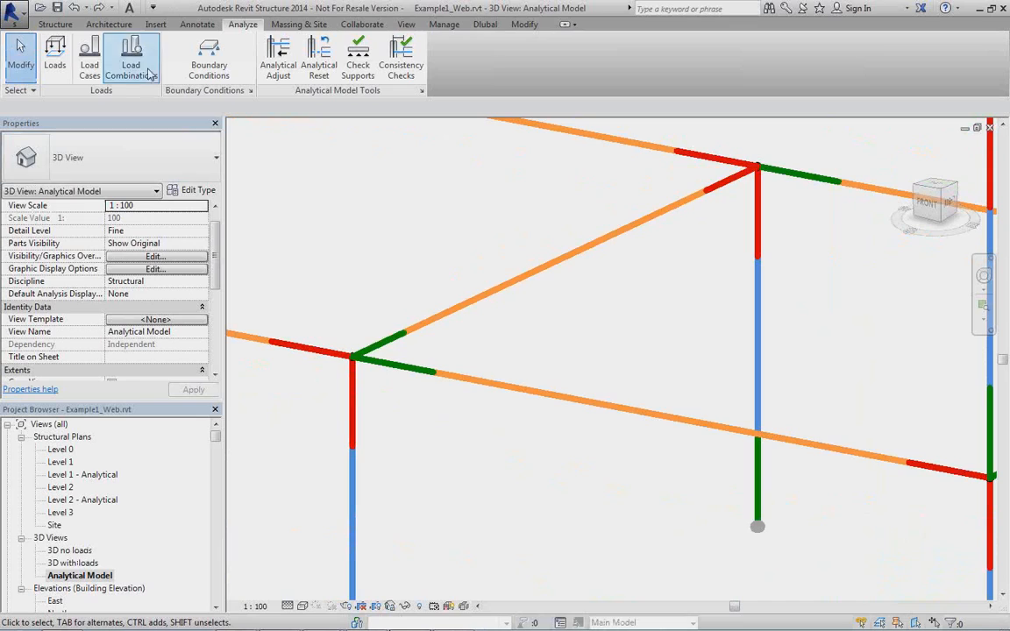
pyautogui.click(75, 8)
pyautogui.click(77, 9)
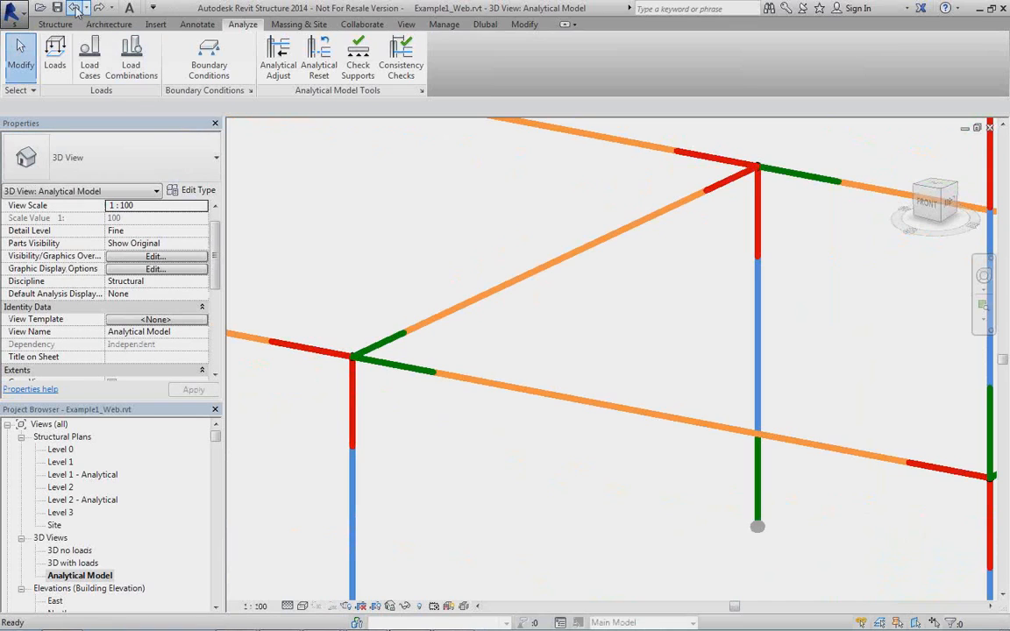
pyautogui.click(74, 8)
# Open the 3D no loads view and set its visual style to Wireframe.
pyautogui.doubleClick(74, 550)
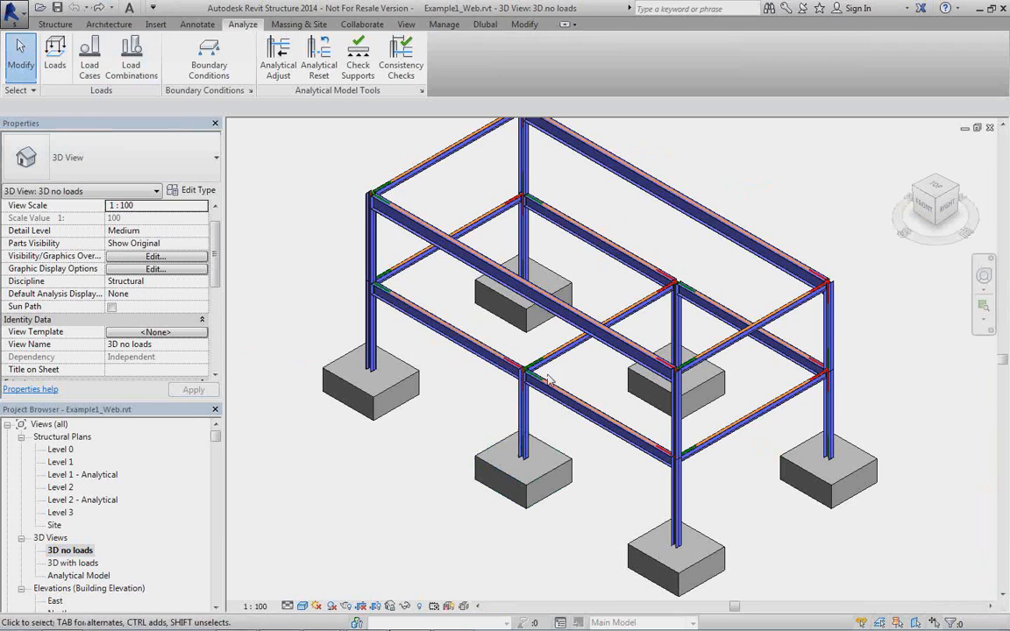
pyautogui.keyDown('shift'); pyautogui.moveTo(565, 391); pyautogui.dragTo(351, 465, button='middle'); pyautogui.keyUp('shift')
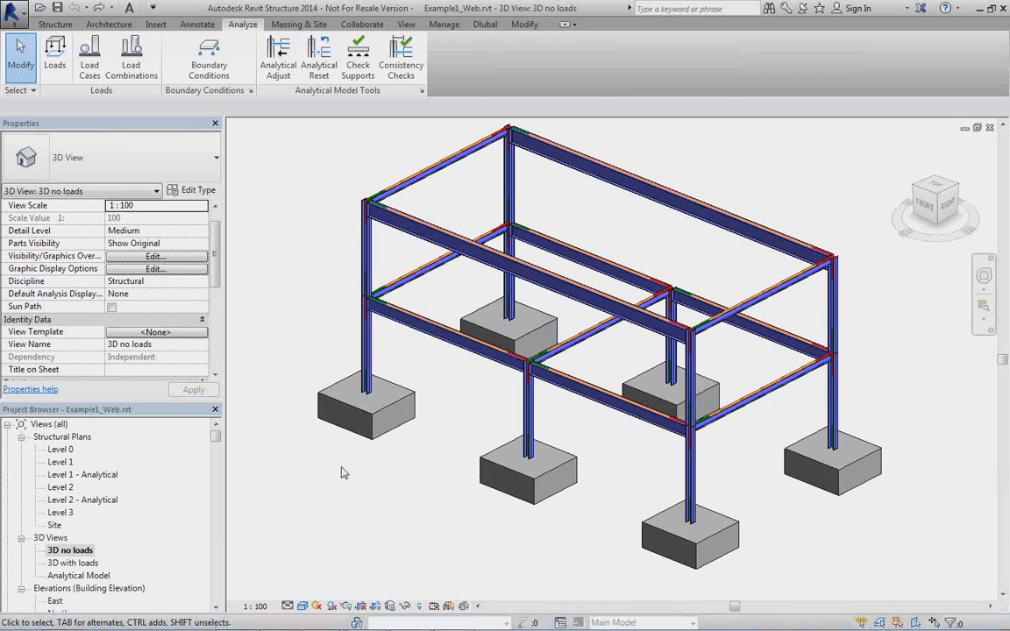
pyautogui.click(302, 606)
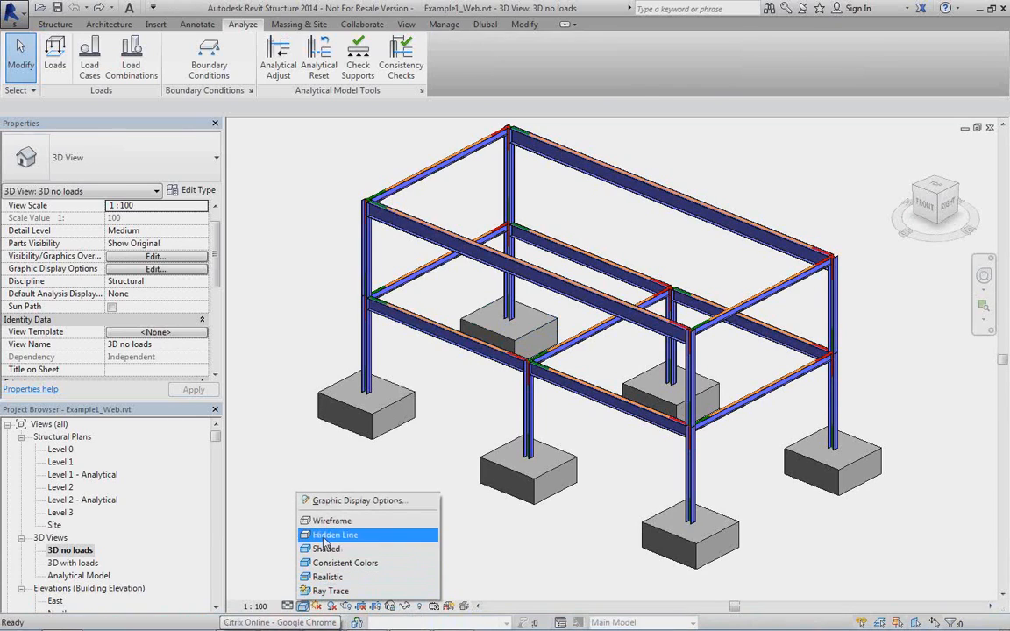
pyautogui.click(325, 537)
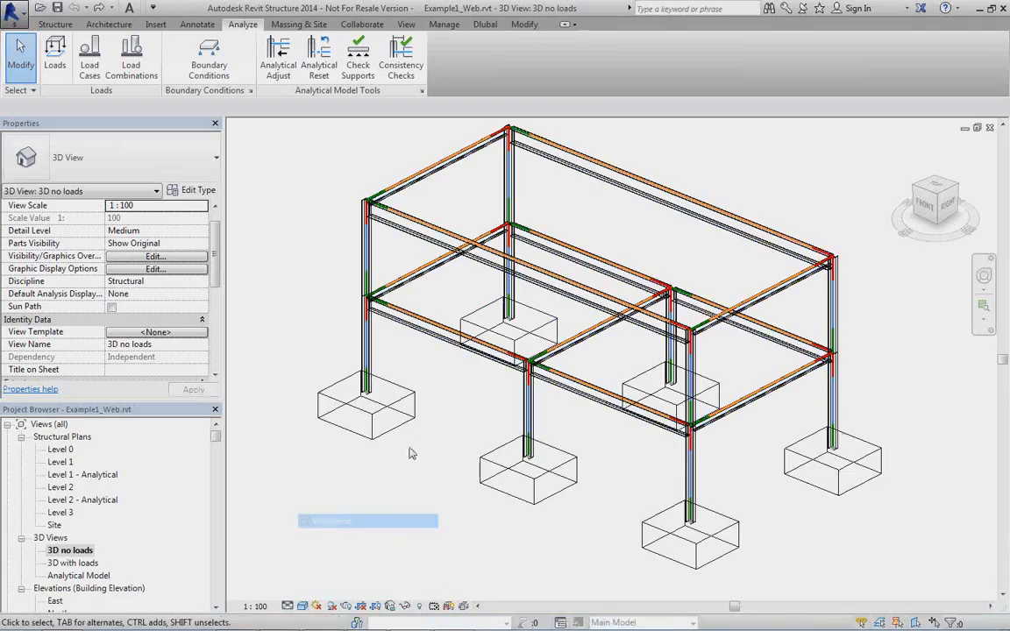
# Examine the footings and column bases in the wireframe model, checking the properties of the footing under the front-left corner column.
pyautogui.moveTo(573, 408); pyautogui.dragTo(506, 404, button='middle')
pyautogui.scroll(5, 506, 404)
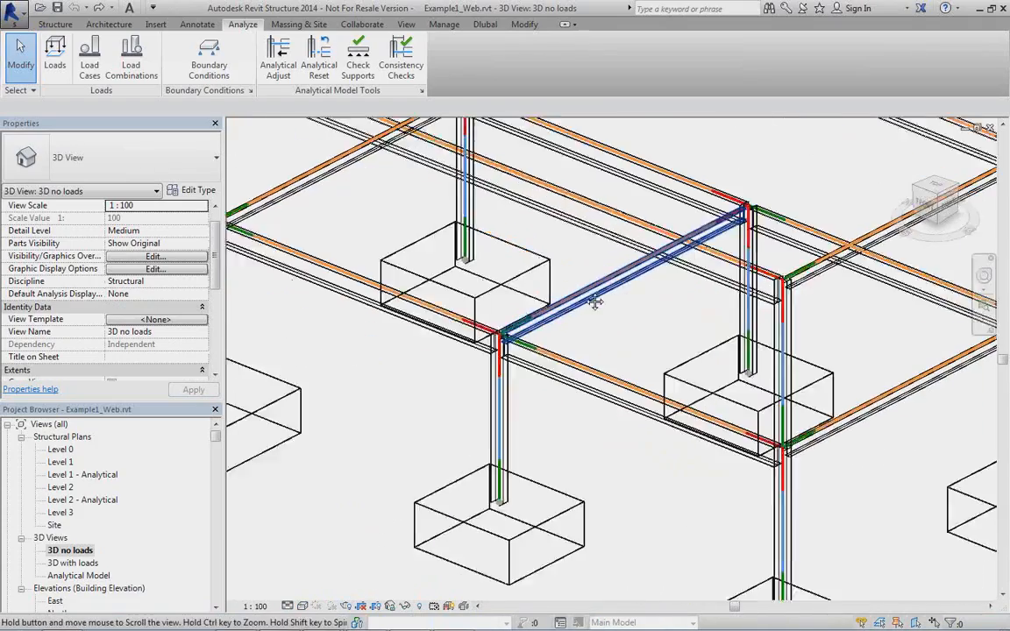
pyautogui.scroll(-1, 634, 332)
pyautogui.keyDown('shift'); pyautogui.moveTo(634, 344); pyautogui.dragTo(613, 332, button='middle'); pyautogui.keyUp('shift')
pyautogui.scroll(2, 506, 441)
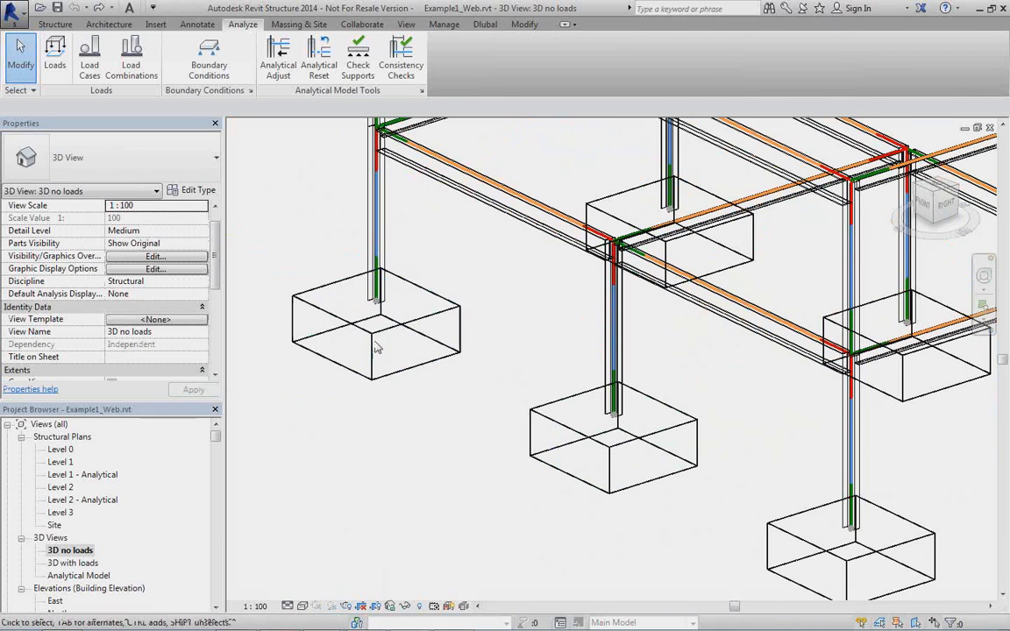
pyautogui.click(373, 345)
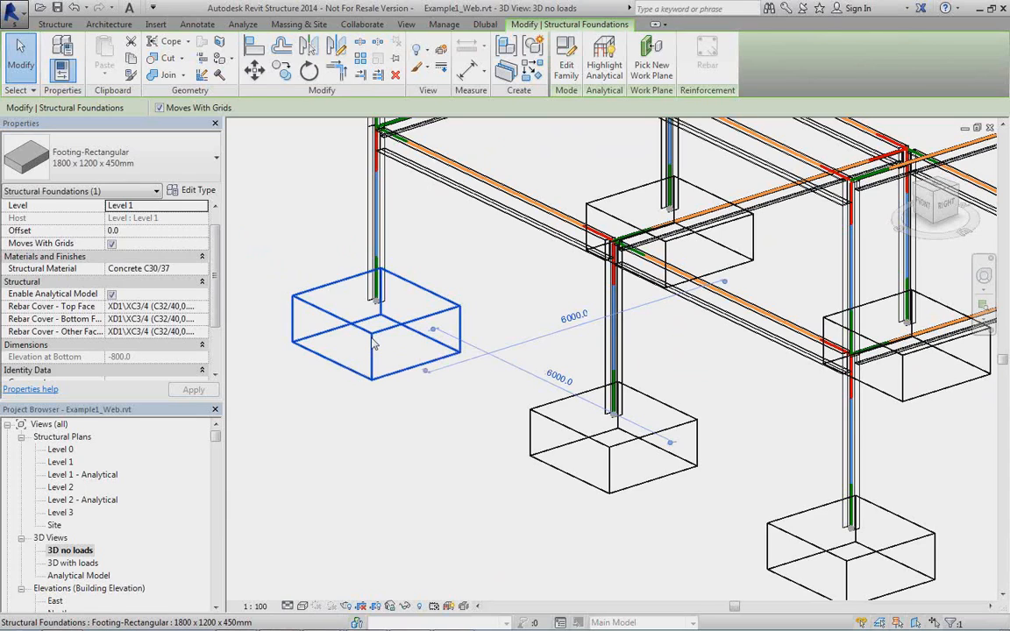
pyautogui.click(451, 474)
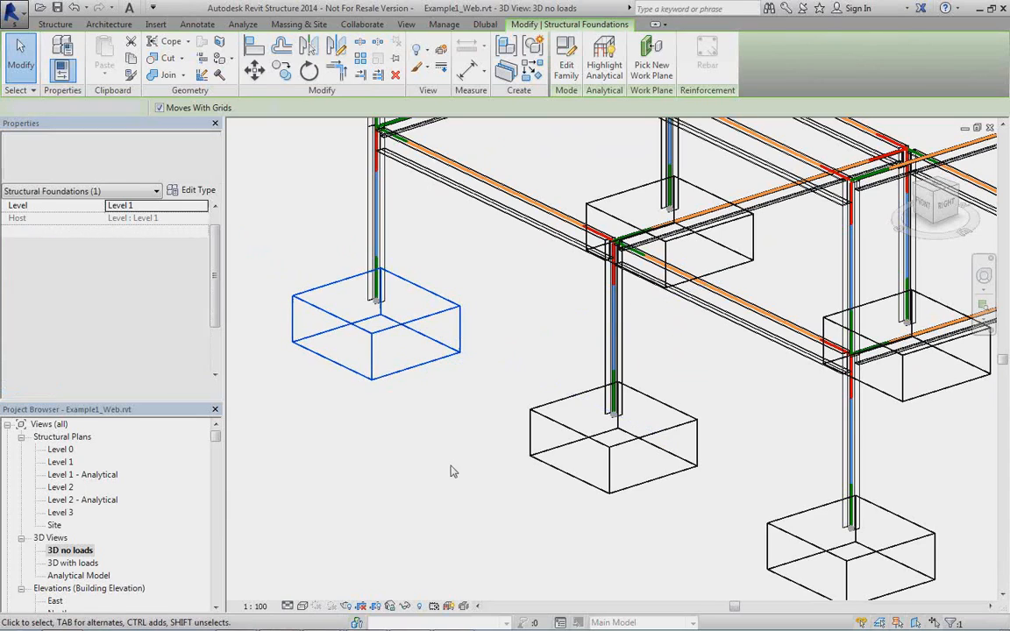
pyautogui.keyDown('shift'); pyautogui.moveTo(403, 386); pyautogui.dragTo(473, 411, button='middle'); pyautogui.keyUp('shift')
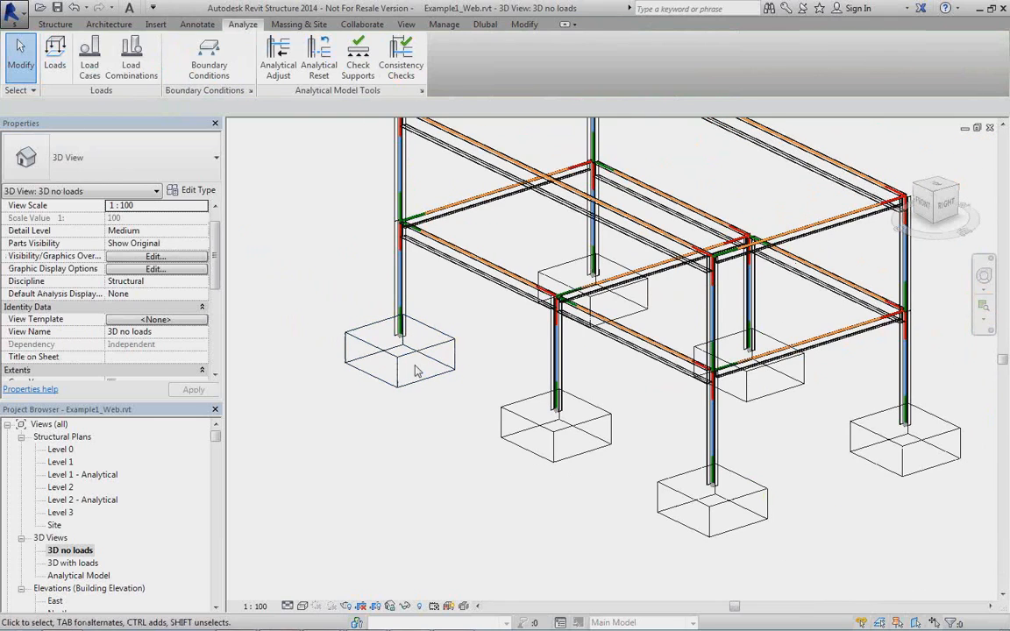
pyautogui.scroll(-3, 487, 392)
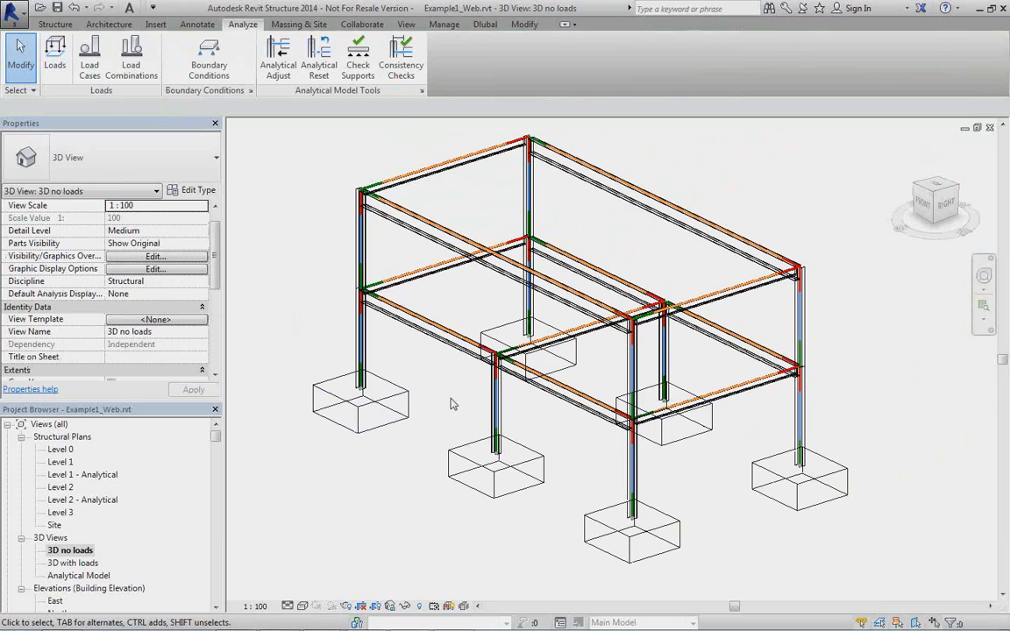
# Open the Dlubal Link export settings for RFEM and choose to create a new structure.
pyautogui.click(484, 26)
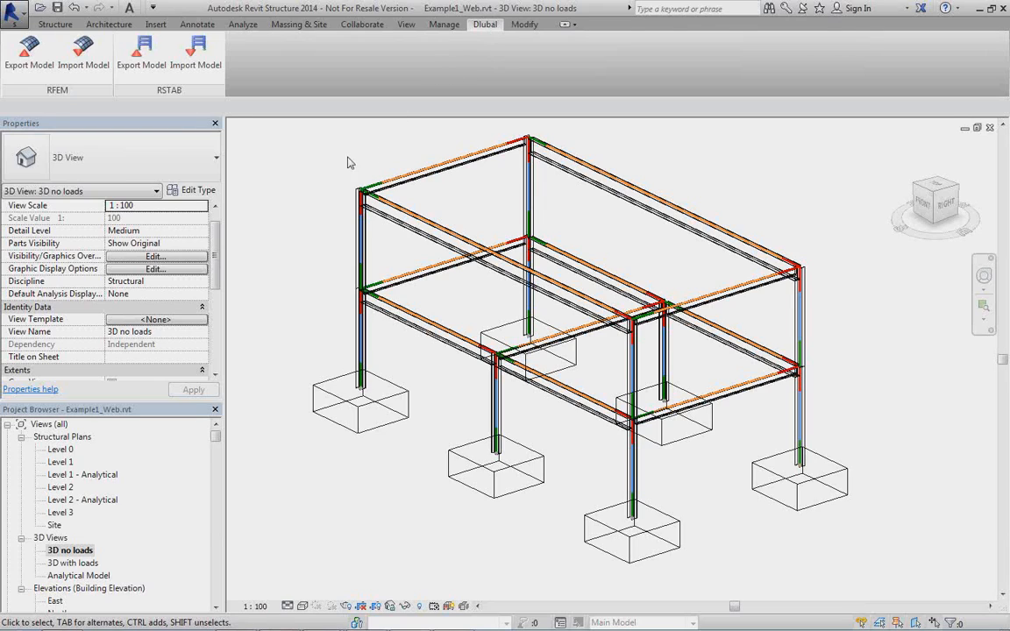
pyautogui.click(22, 75)
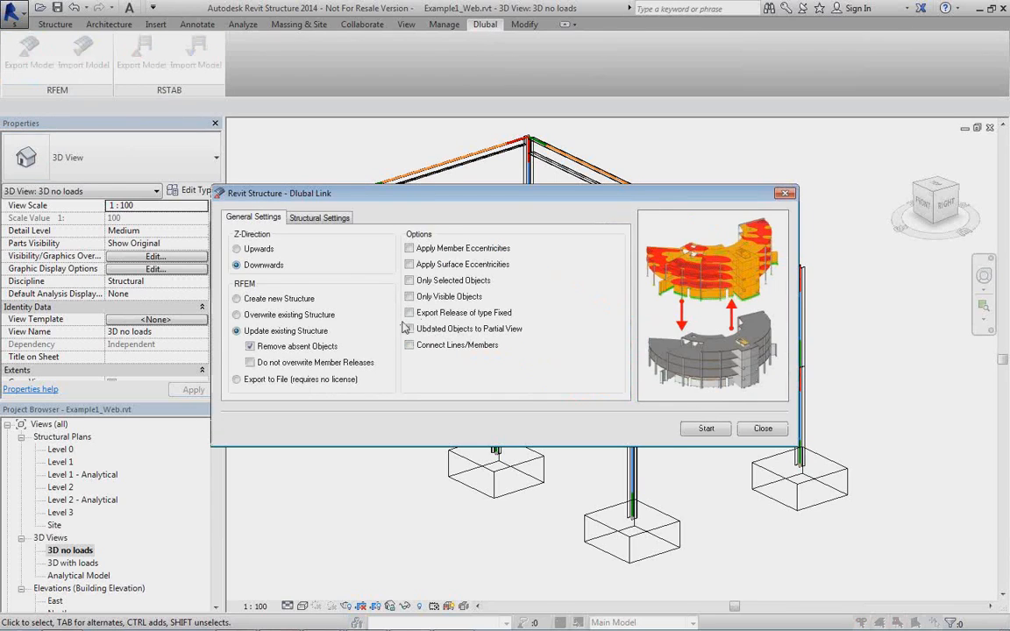
pyautogui.moveTo(443, 195); pyautogui.dragTo(465, 154)
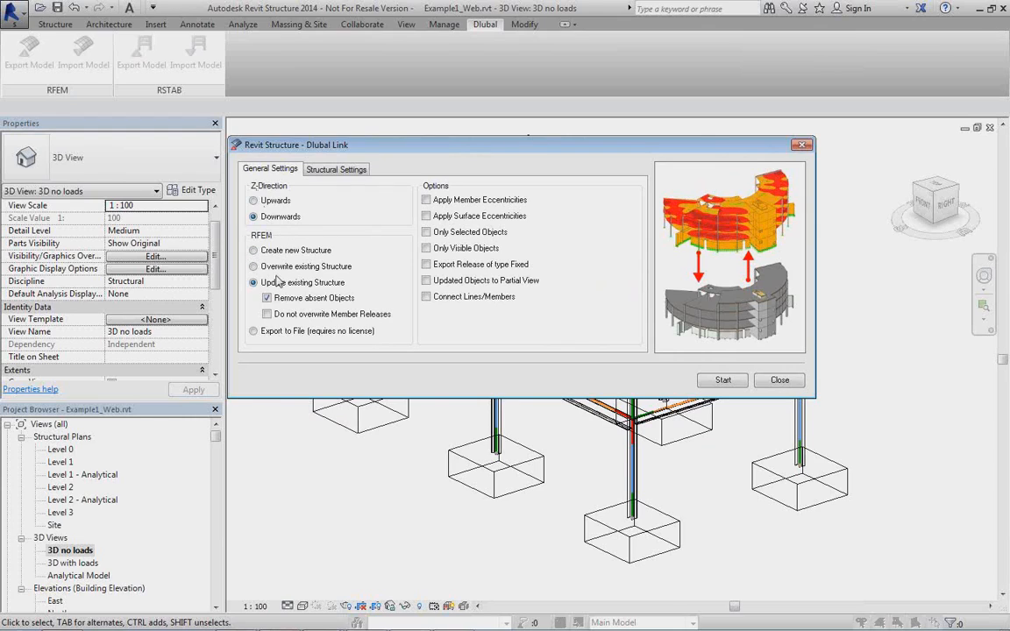
pyautogui.click(254, 251)
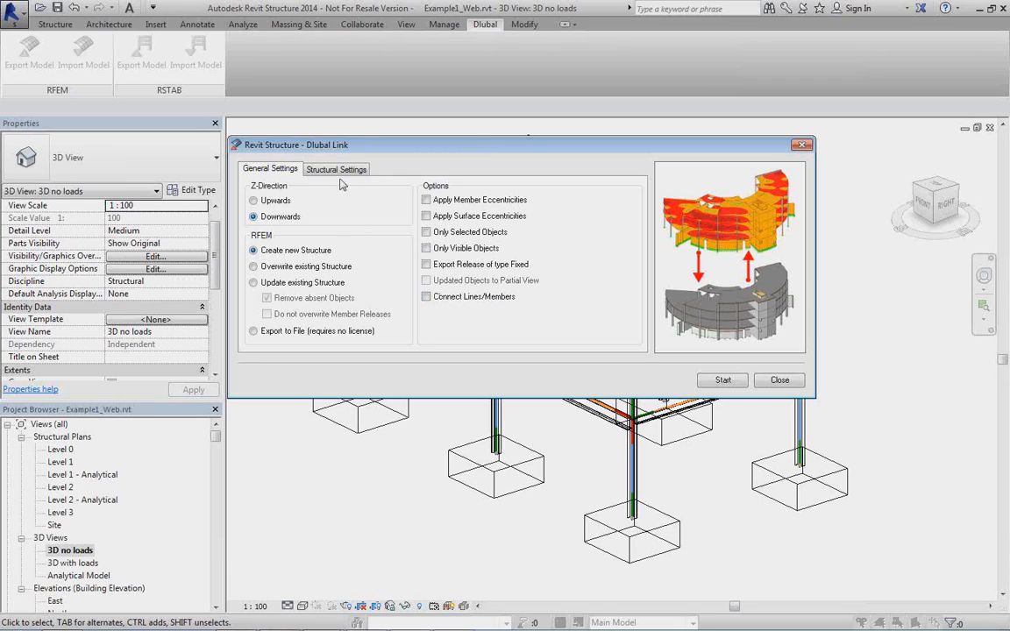
# Assign self-weight to the Self-weight load case and convert isolated foundations to surfaces with elastic foundation.
pyautogui.click(310, 166)
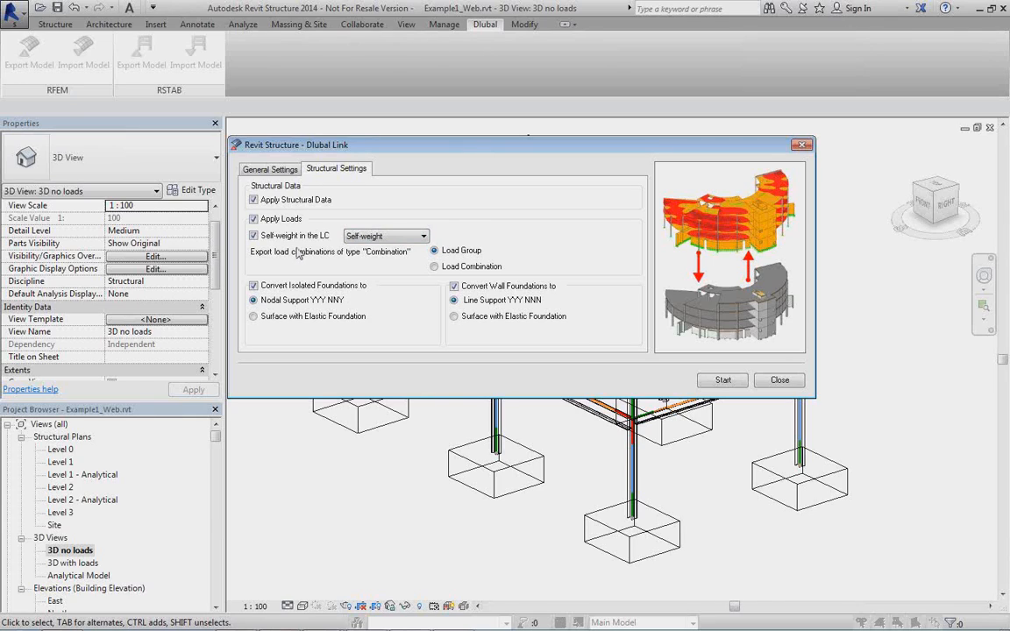
pyautogui.click(408, 238)
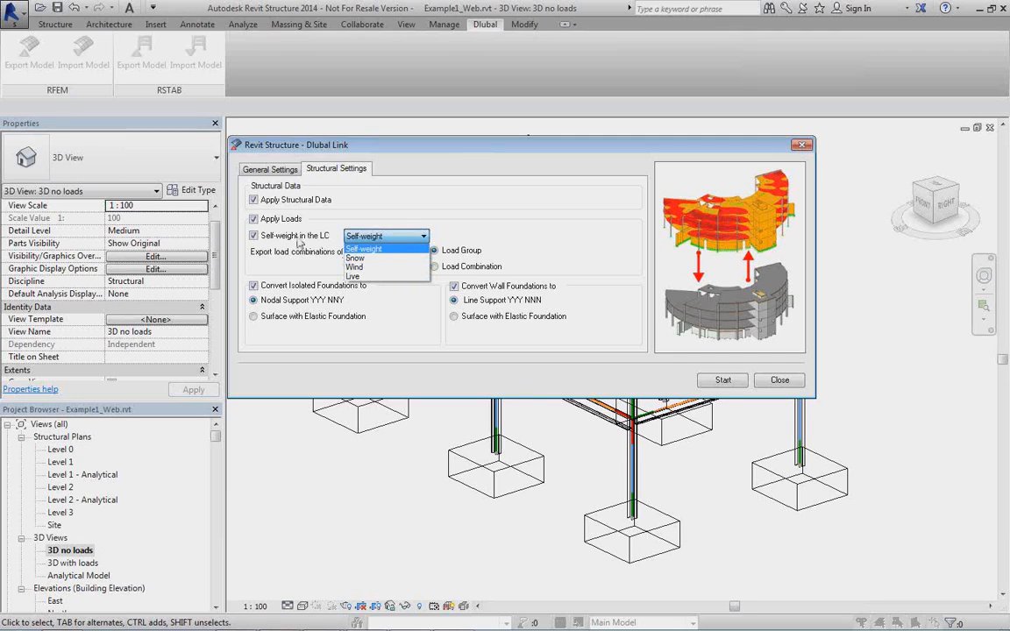
pyautogui.click(407, 251)
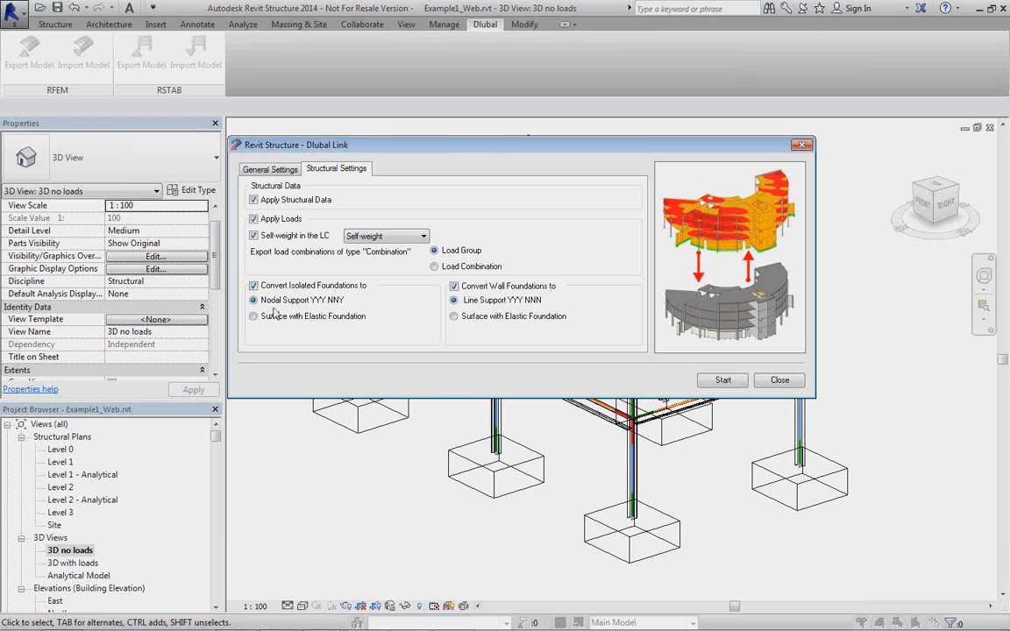
pyautogui.click(321, 317)
# Enable Apply Member Eccentricities and run the export to RFEM.
pyautogui.click(257, 168)
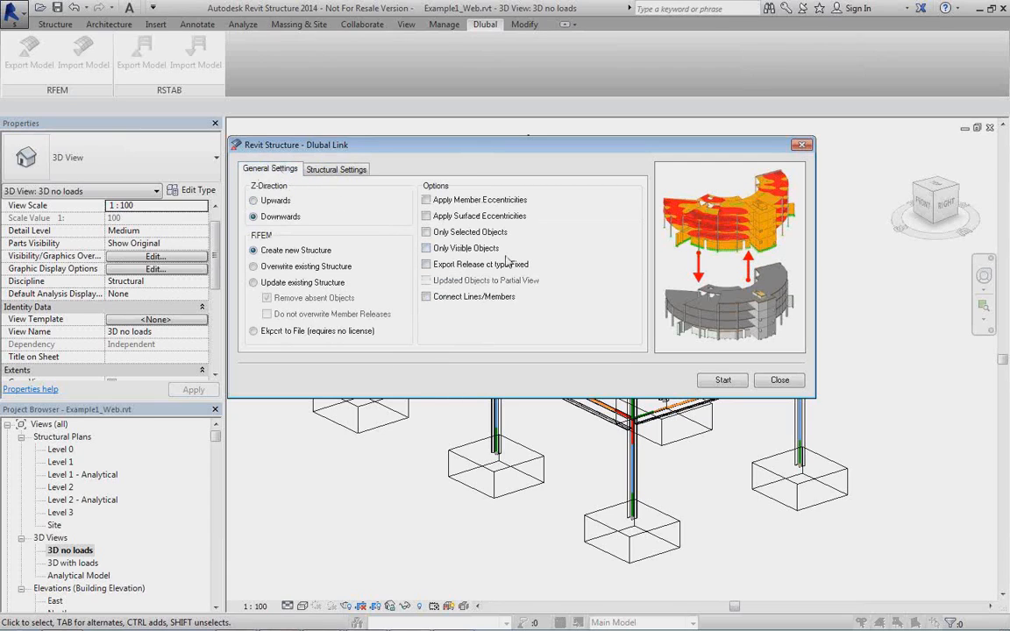
pyautogui.click(426, 200)
pyautogui.moveTo(490, 139); pyautogui.dragTo(498, 182)
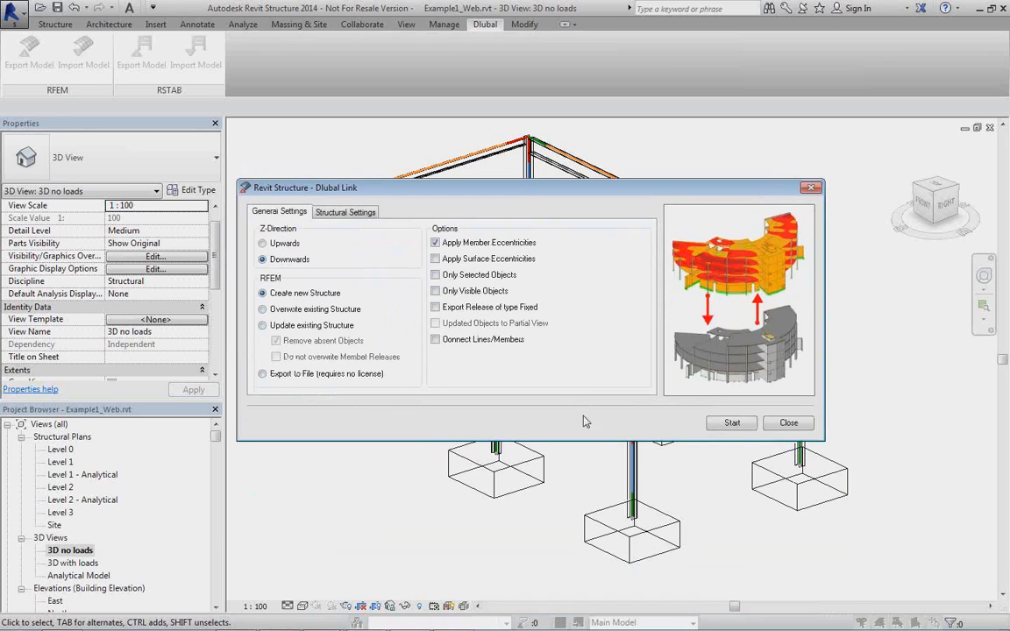
pyautogui.click(732, 423)
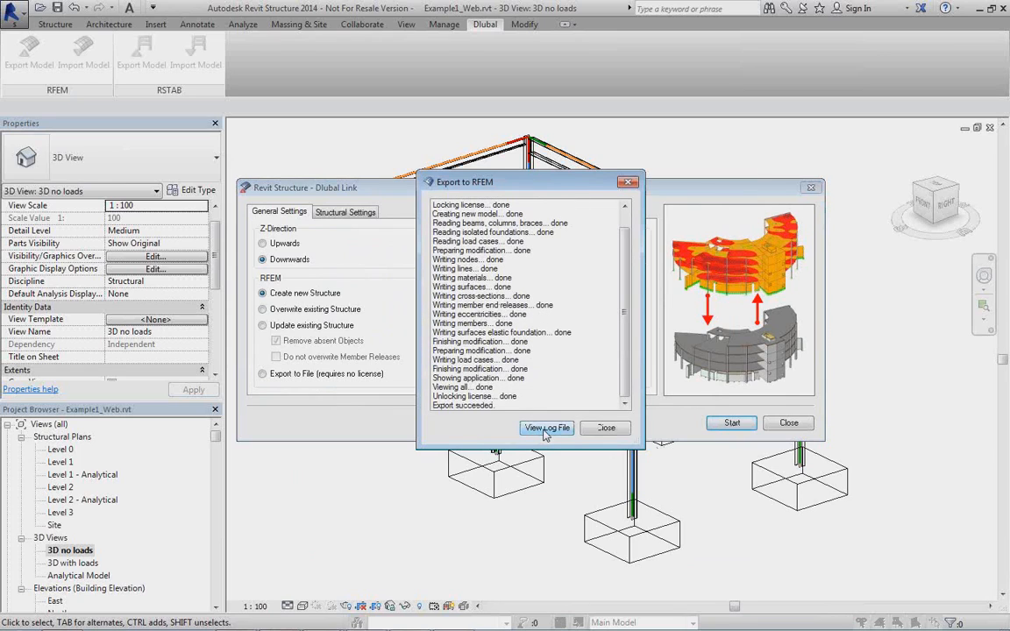
# Review the export log file from its configuration through the written nodes, members and load cases, and close the export report.
pyautogui.click(546, 428)
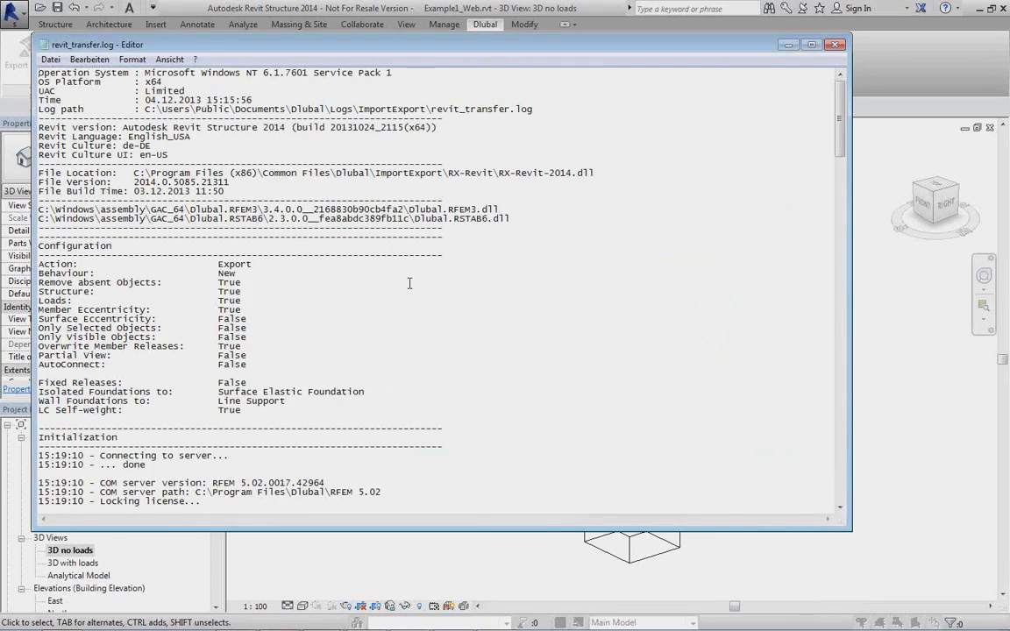
pyautogui.scroll(-12, 409, 283)
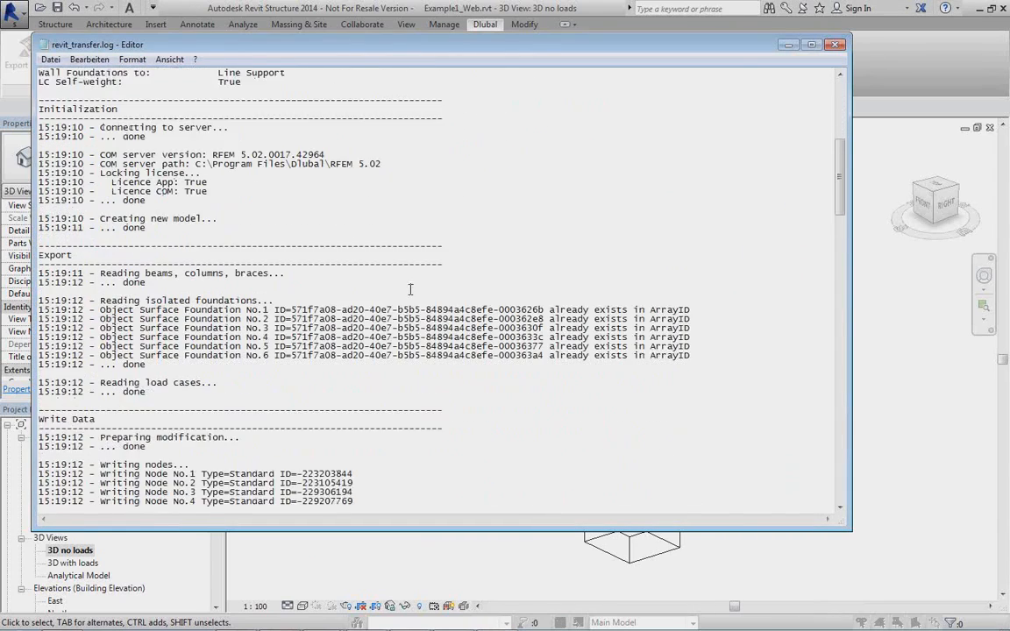
pyautogui.scroll(-3, 409, 289)
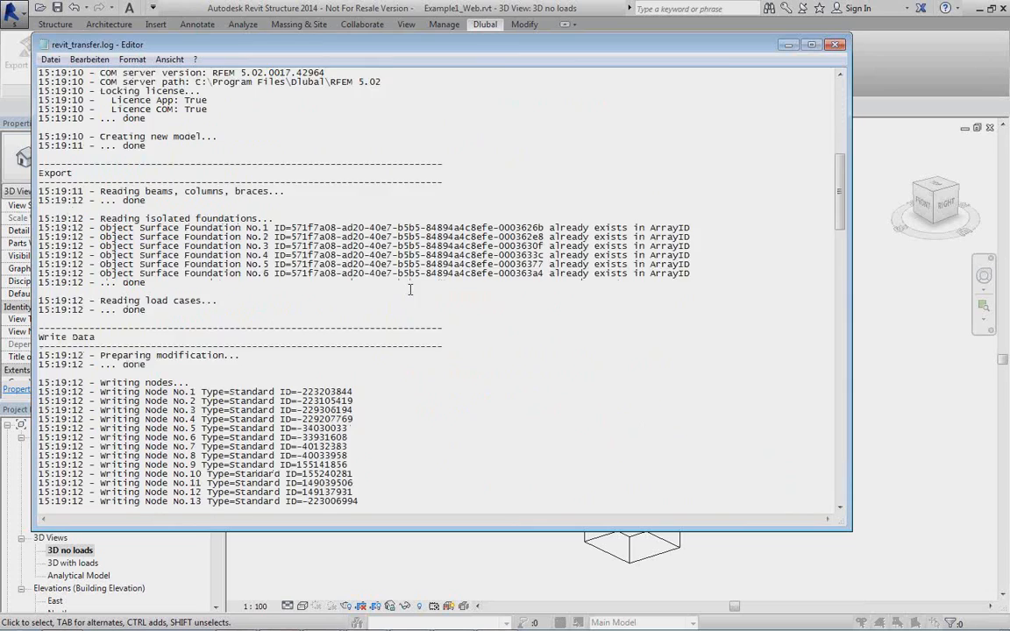
pyautogui.scroll(-4, 409, 289)
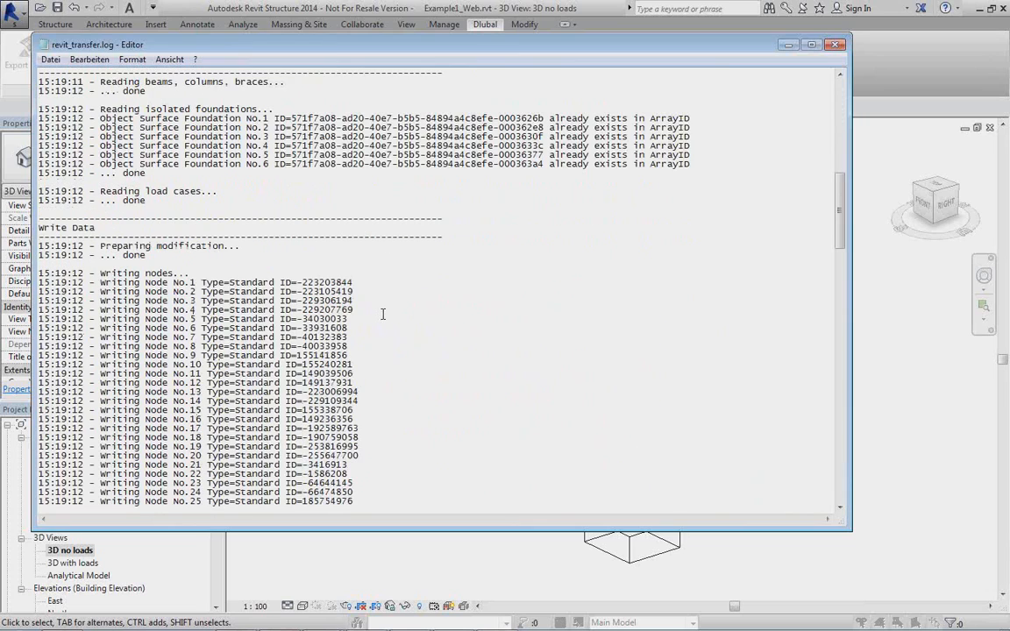
pyautogui.scroll(-4, 382, 315)
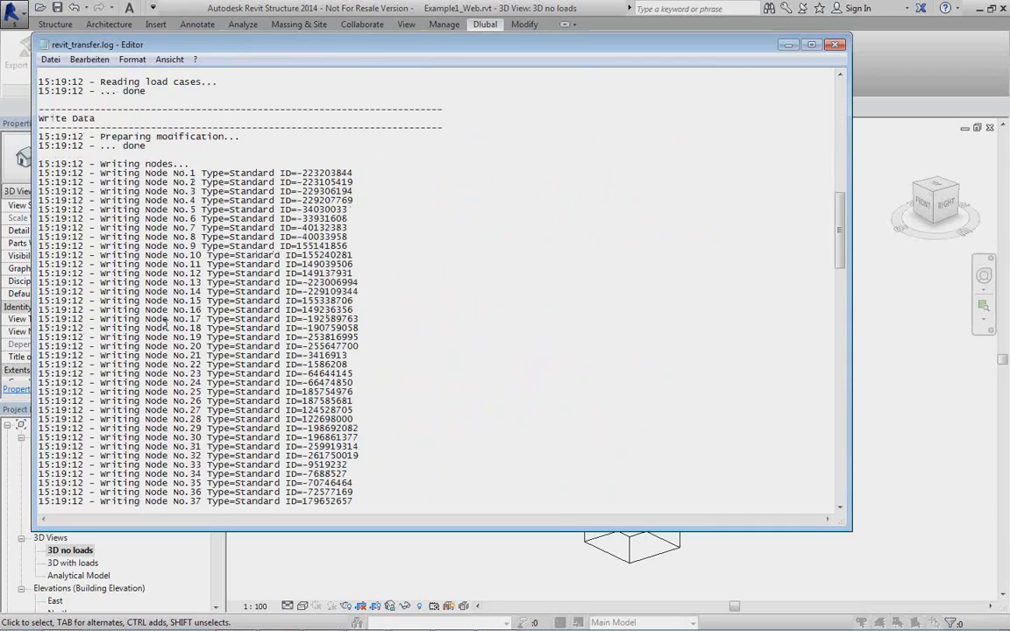
pyautogui.scroll(-20, 189, 319)
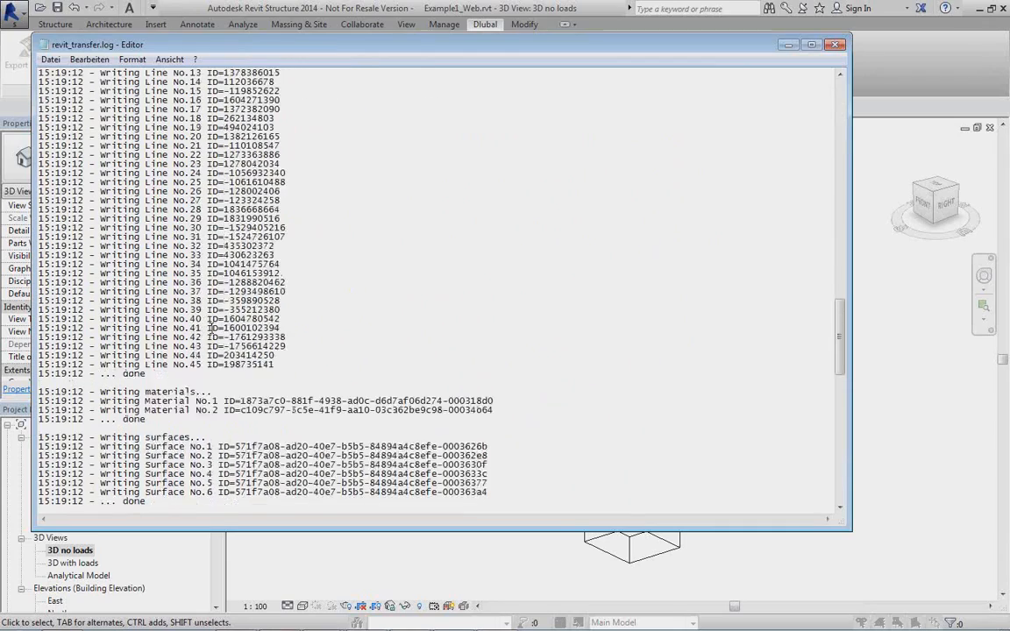
pyautogui.scroll(-16, 210, 328)
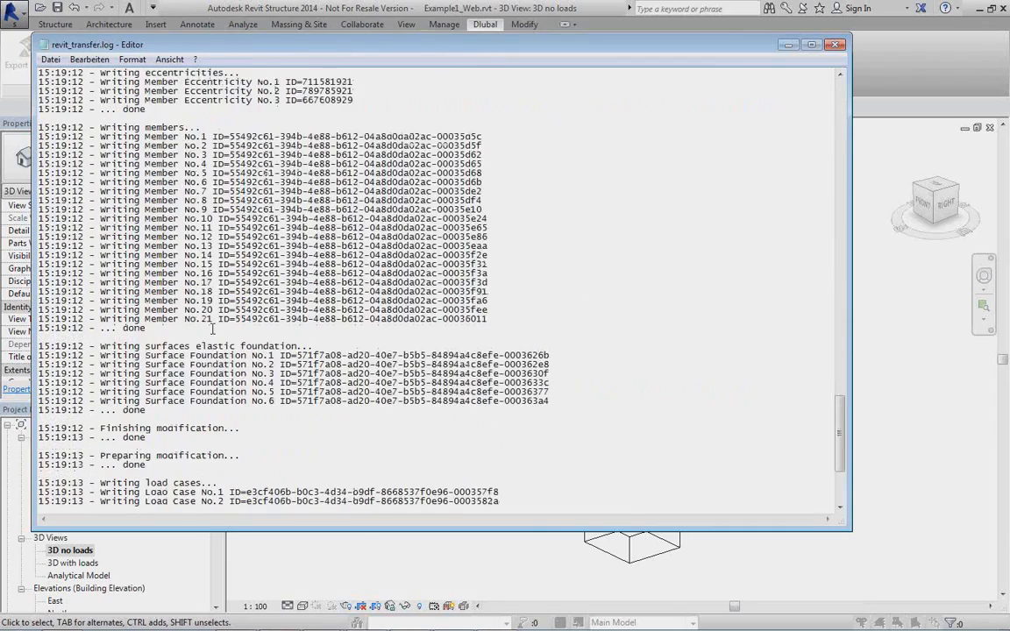
pyautogui.click(836, 46)
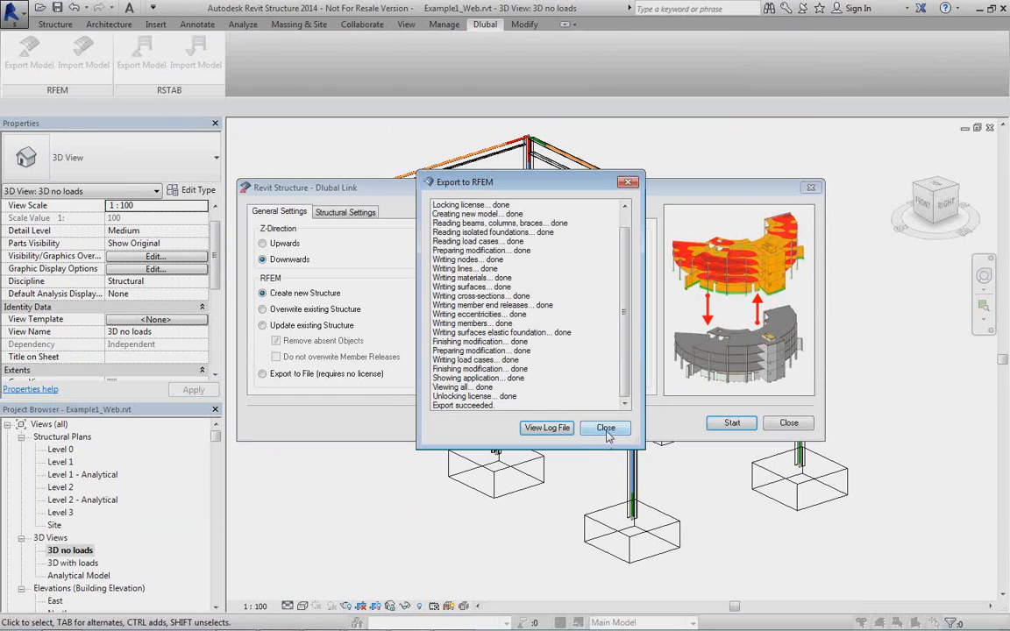
pyautogui.click(606, 429)
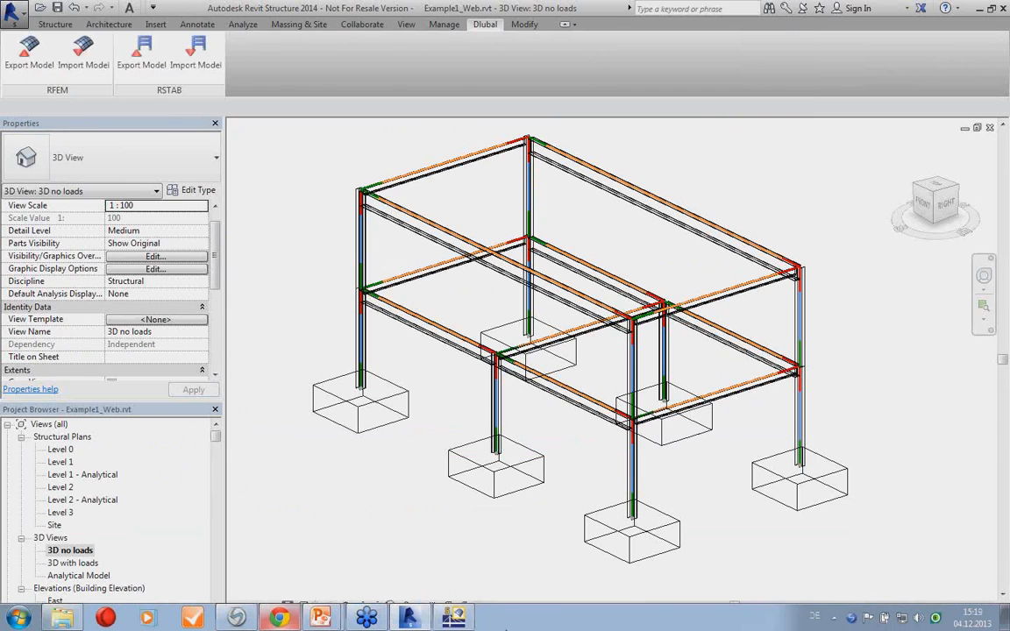
# Switch to RFEM and maximize the Example1_Web model window to view the exported frame and foundation surfaces up close.
pyautogui.click(455, 618)
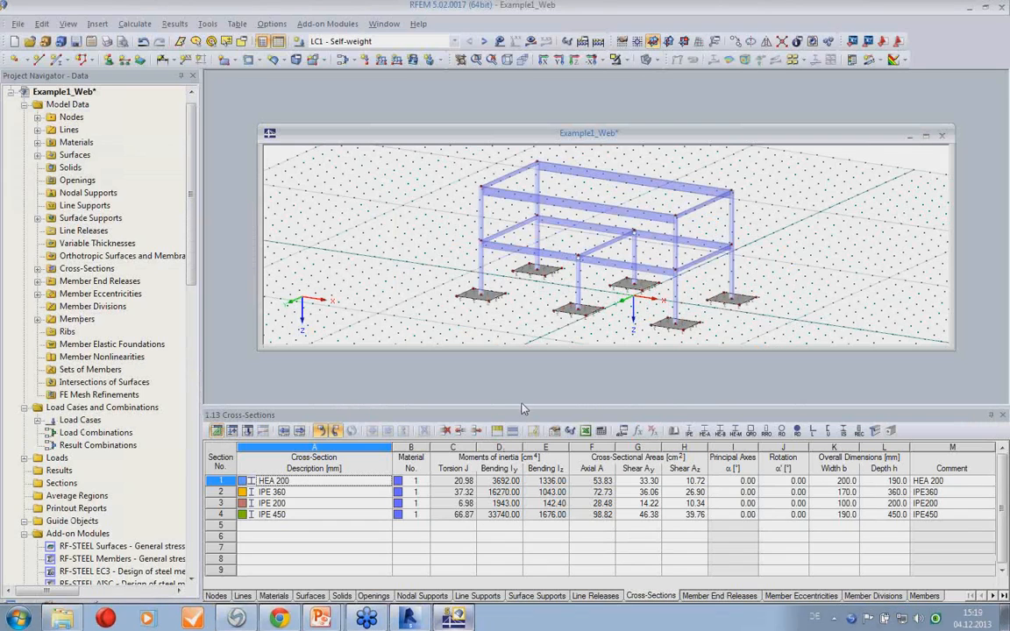
pyautogui.doubleClick(571, 136)
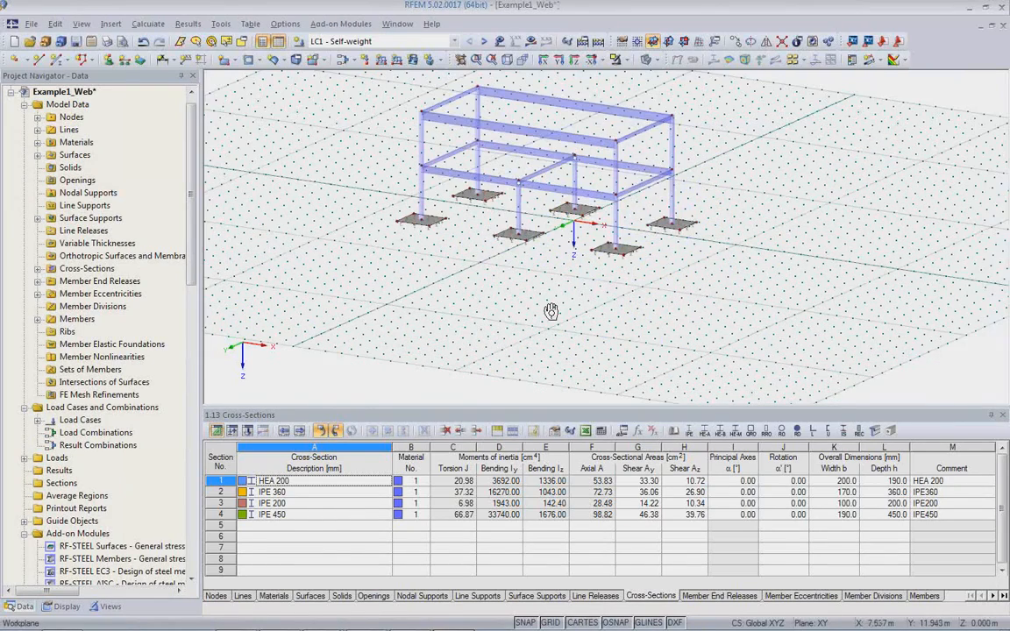
pyautogui.scroll(3, 535, 307)
pyautogui.scroll(5, 524, 322)
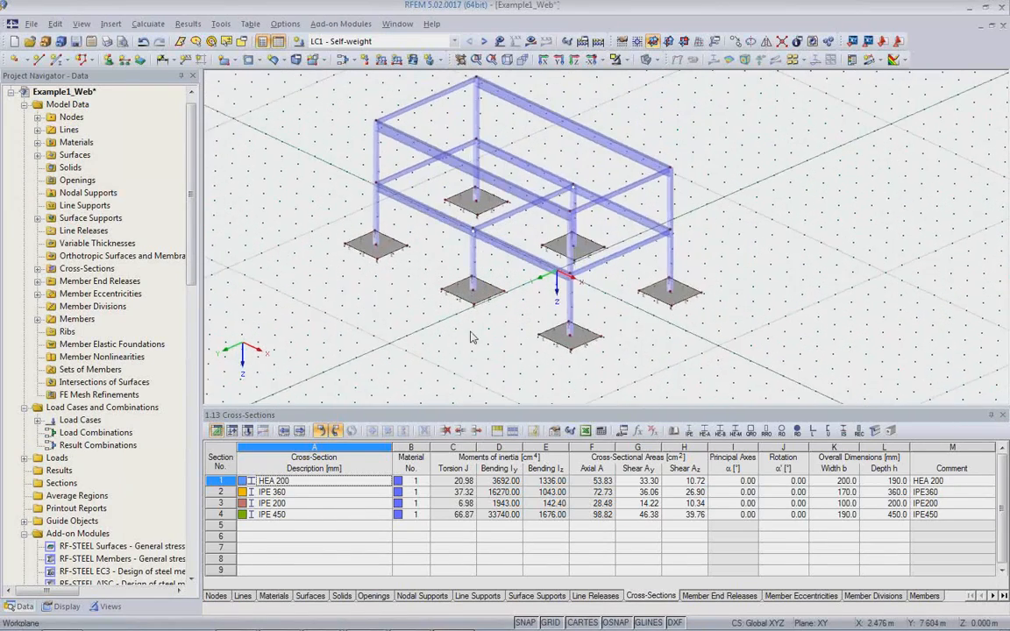
pyautogui.moveTo(508, 335); pyautogui.dragTo(511, 349, button='middle')
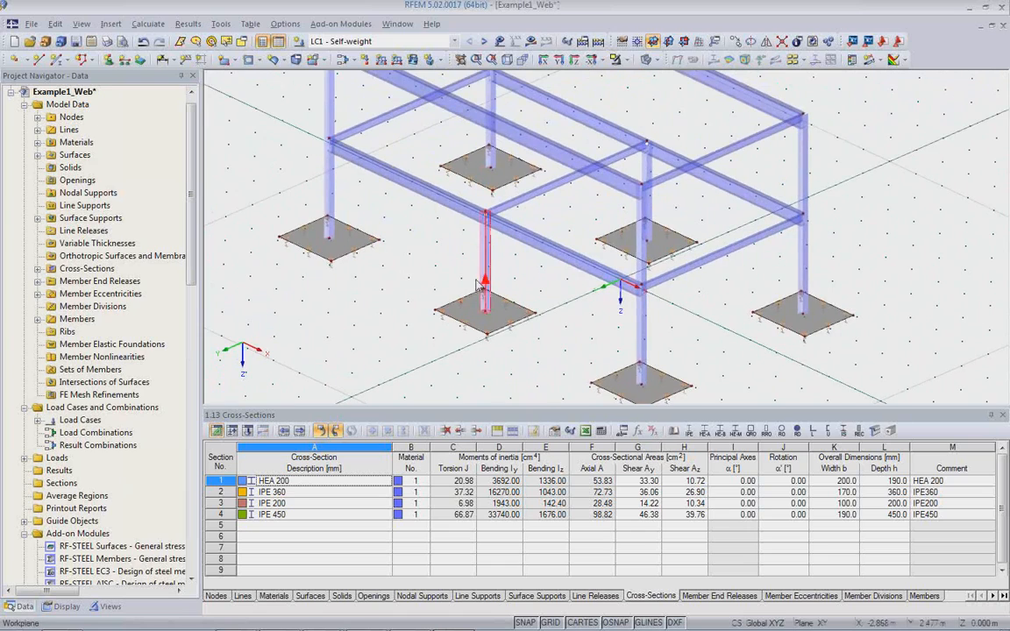
# Check the material, thickness and elastic support conditions of the foundation surface under the front middle column, without changing them.
pyautogui.doubleClick(506, 327)
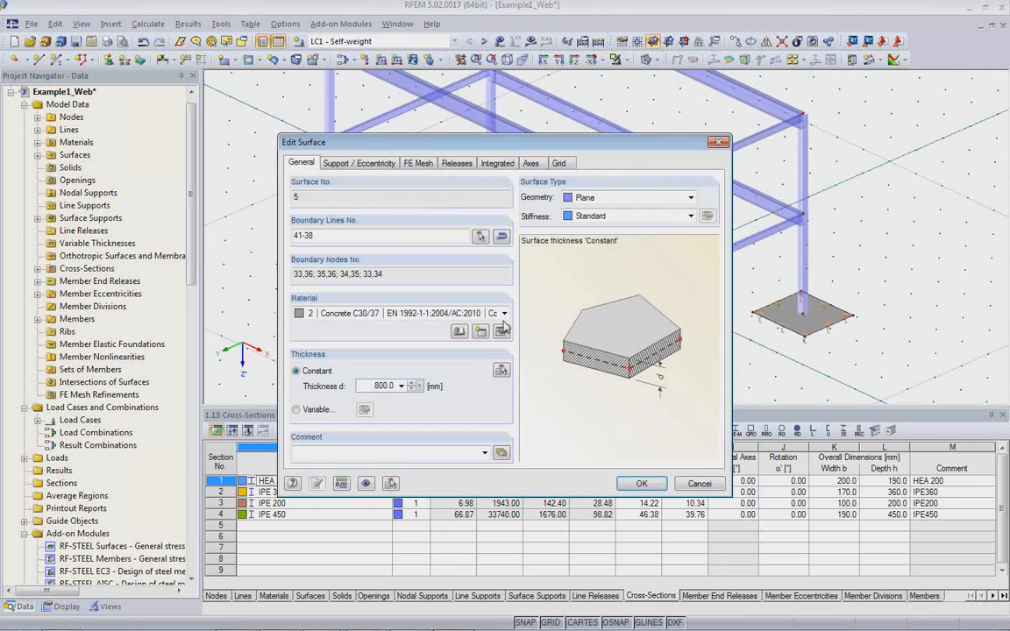
pyautogui.click(378, 167)
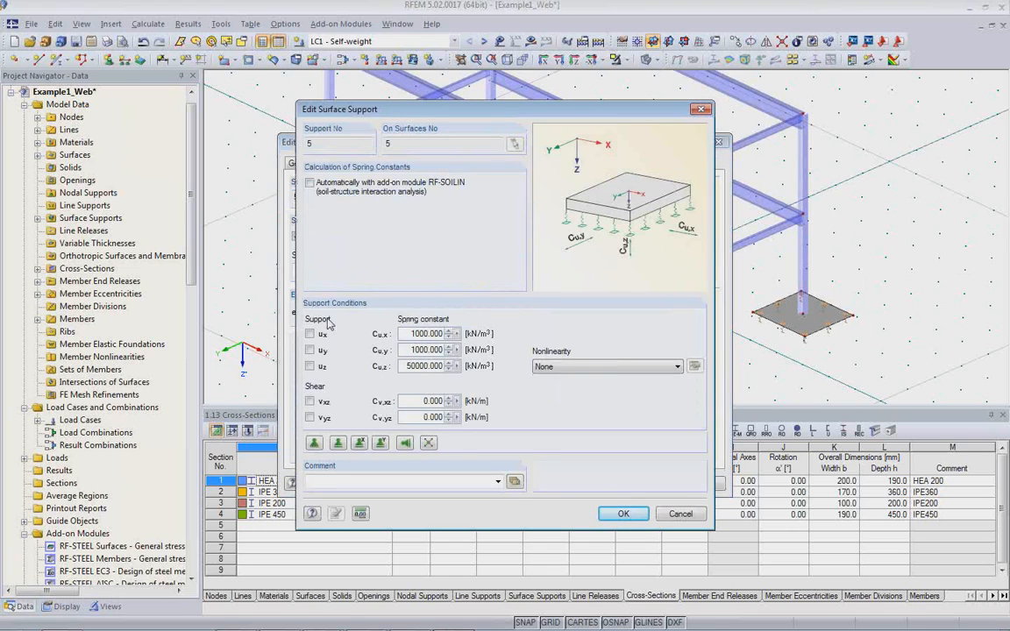
pyautogui.click(672, 519)
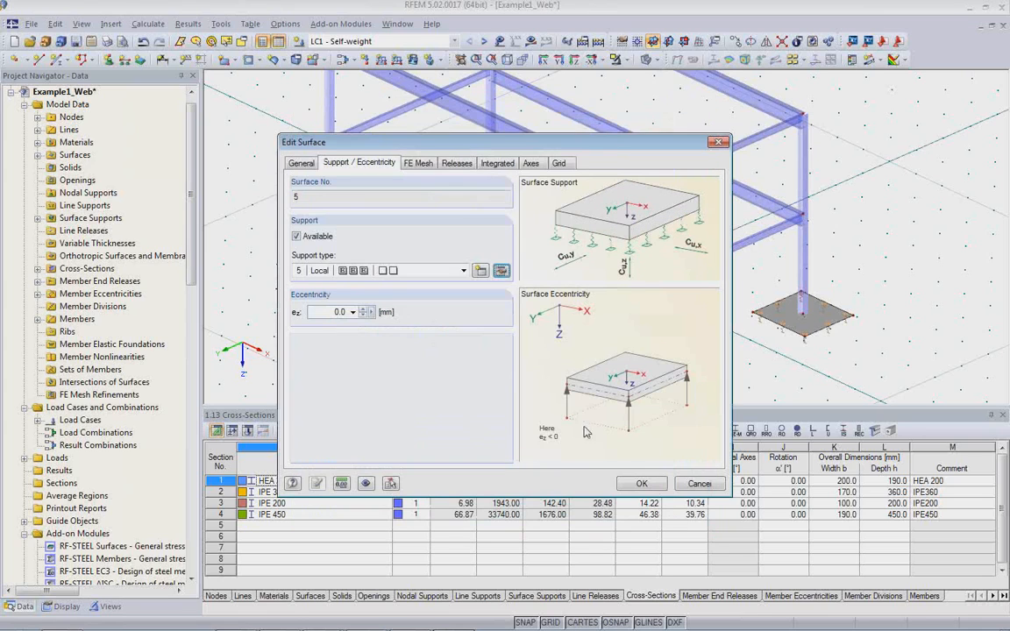
pyautogui.click(692, 486)
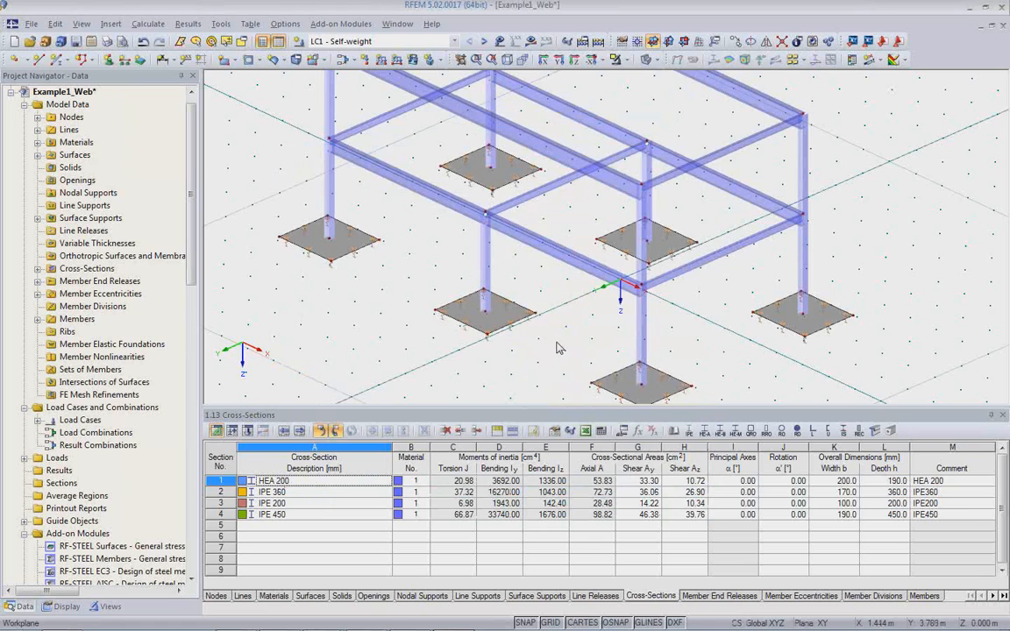
# Check the HEA 200 front middle column's member properties and the conditions of its member end release, without changing them.
pyautogui.scroll(5, 481, 205)
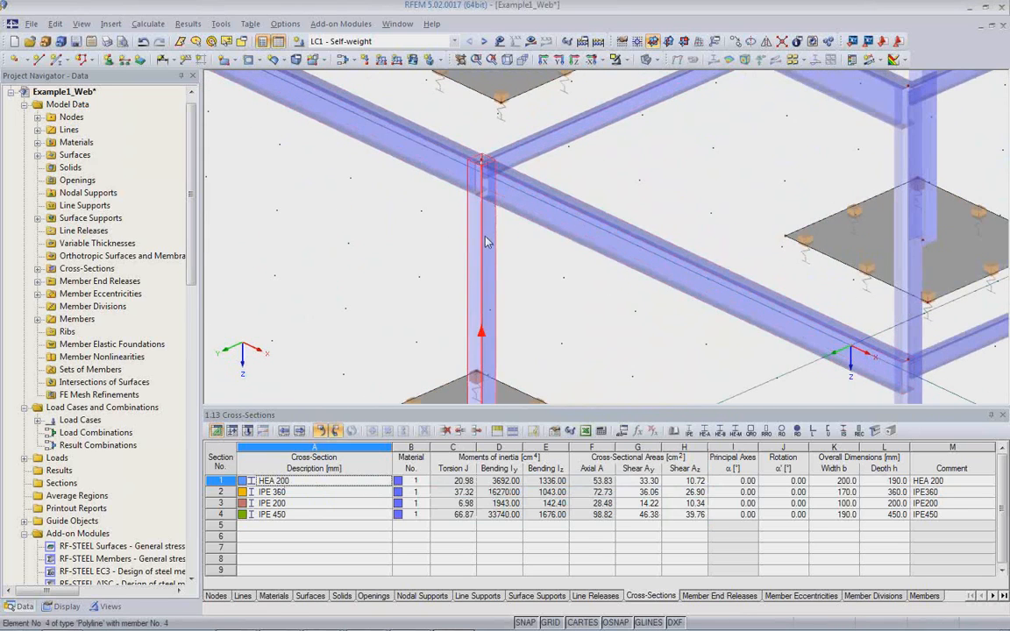
pyautogui.doubleClick(486, 241)
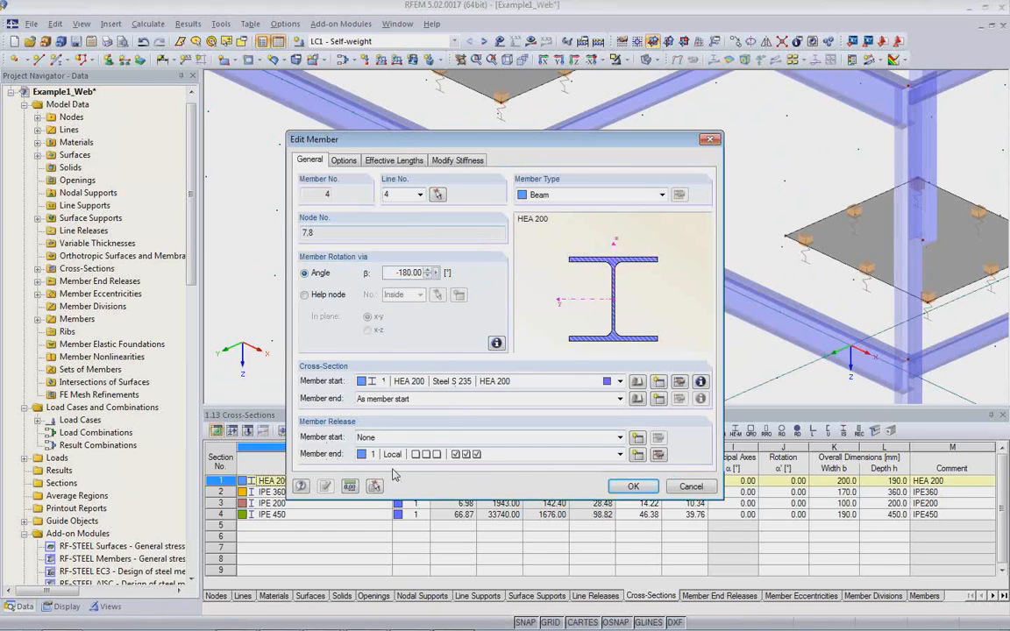
pyautogui.click(656, 456)
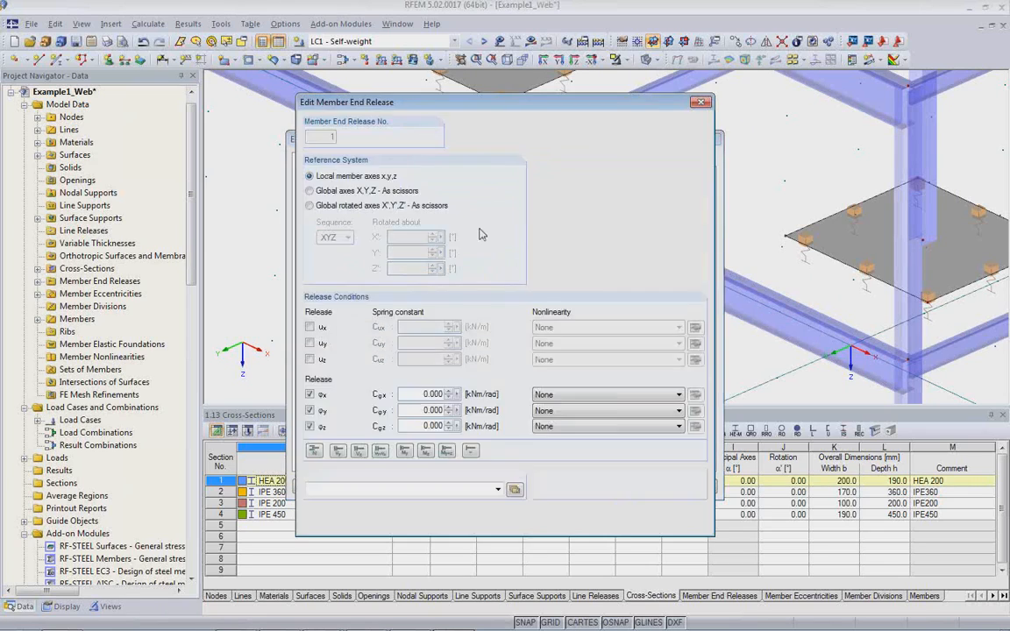
pyautogui.click(686, 524)
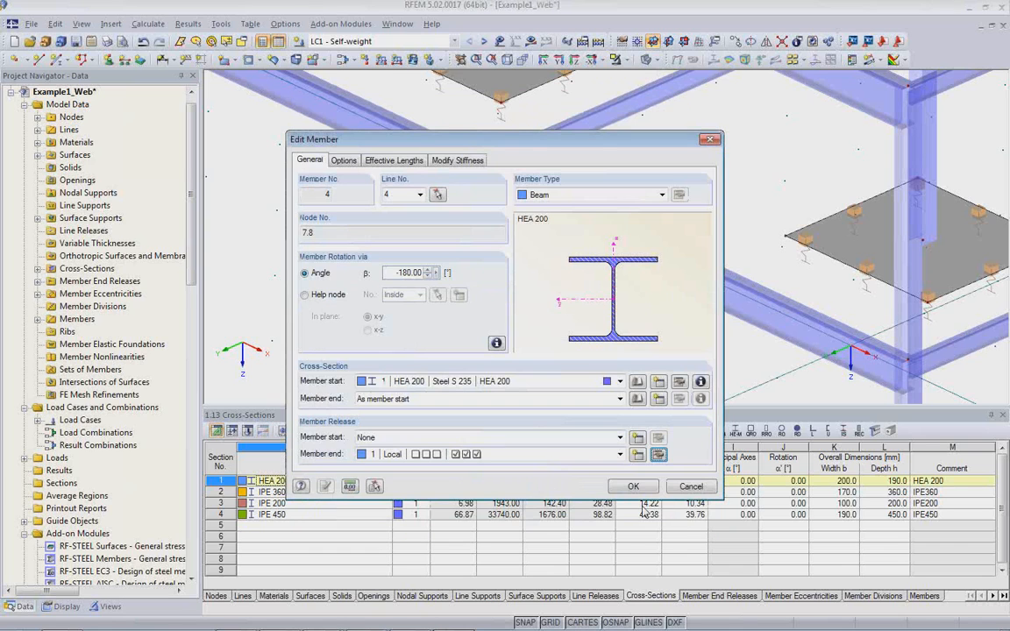
pyautogui.click(690, 486)
pyautogui.scroll(2, 552, 338)
pyautogui.scroll(-5, 552, 338)
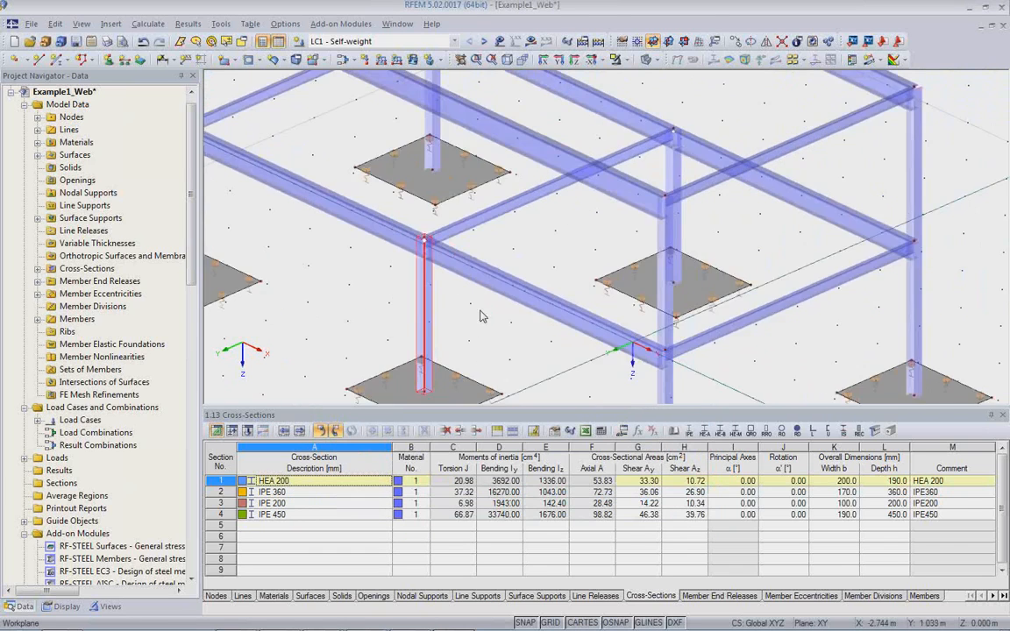
pyautogui.keyDown('ctrl'); pyautogui.moveTo(518, 352); pyautogui.dragTo(478, 267, button='middle'); pyautogui.keyUp('ctrl')
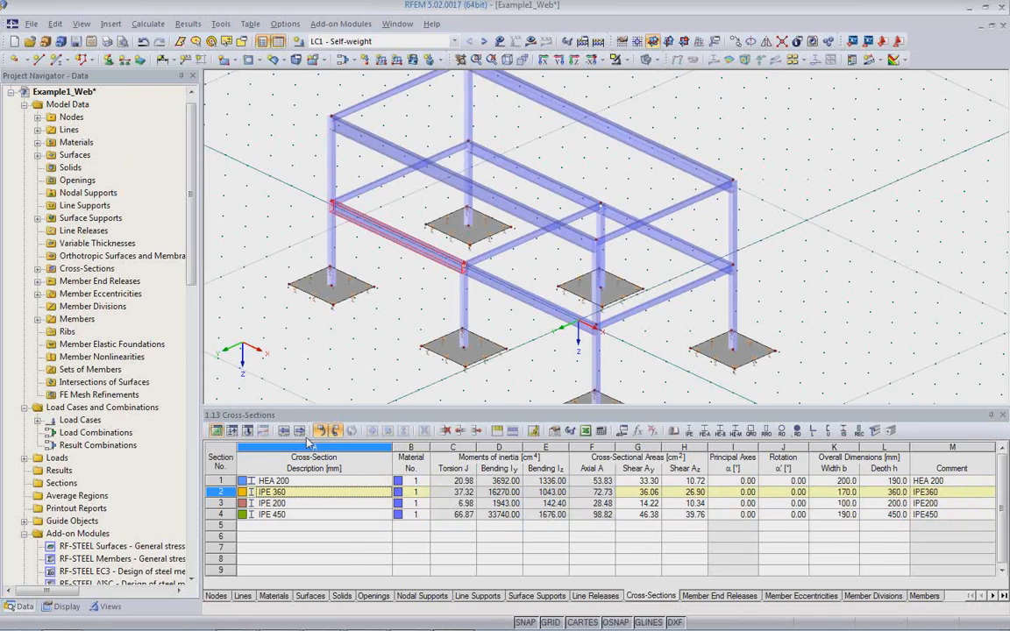
# Review the HEA profile entries in the cross-section conversion table of the import detail settings, and close the table without saving.
pyautogui.click(30, 23)
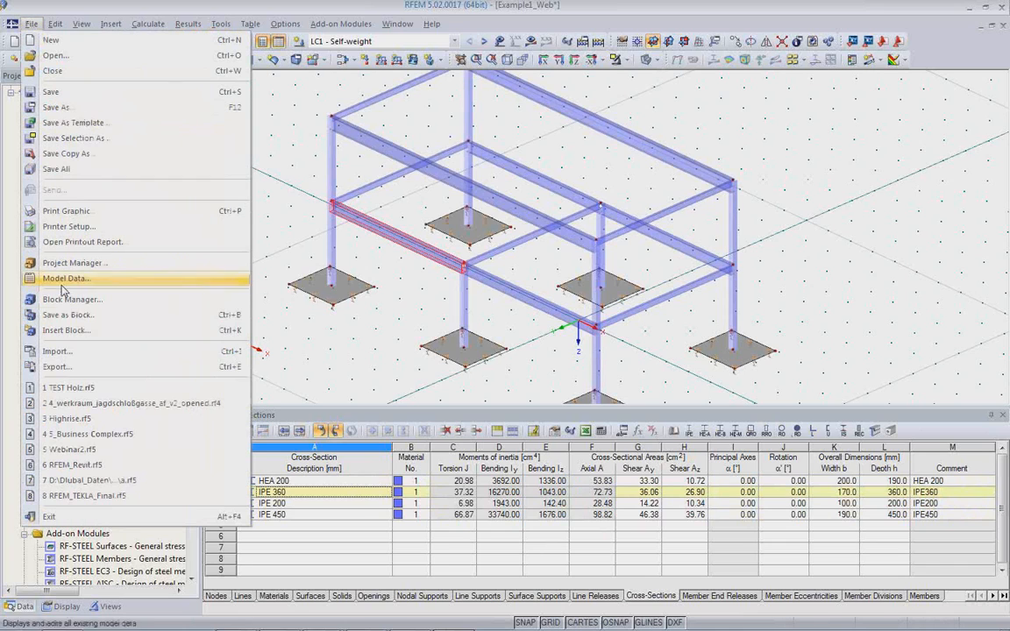
pyautogui.click(70, 354)
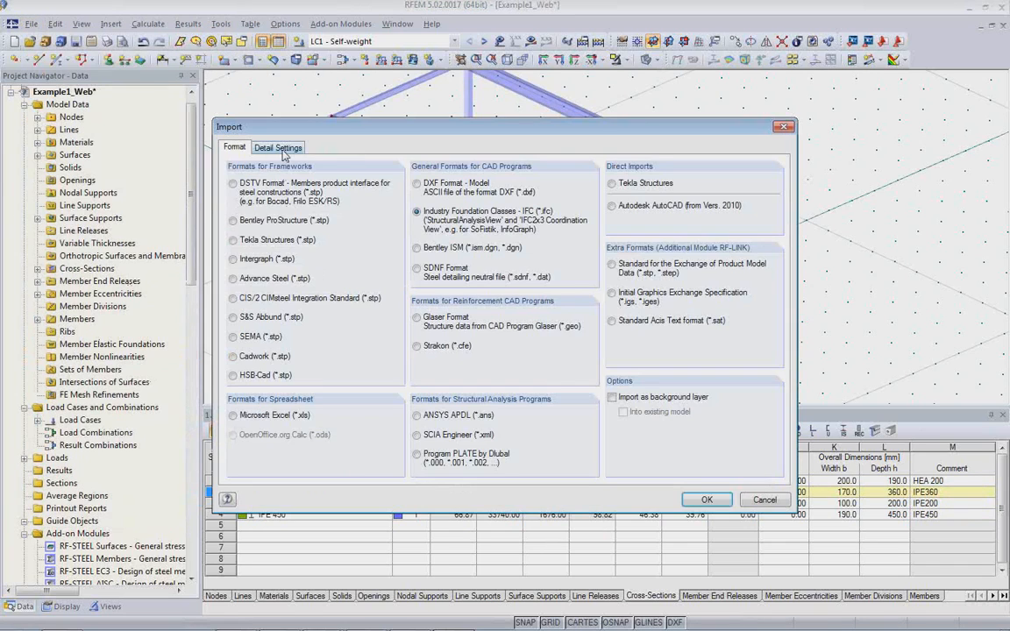
pyautogui.click(278, 147)
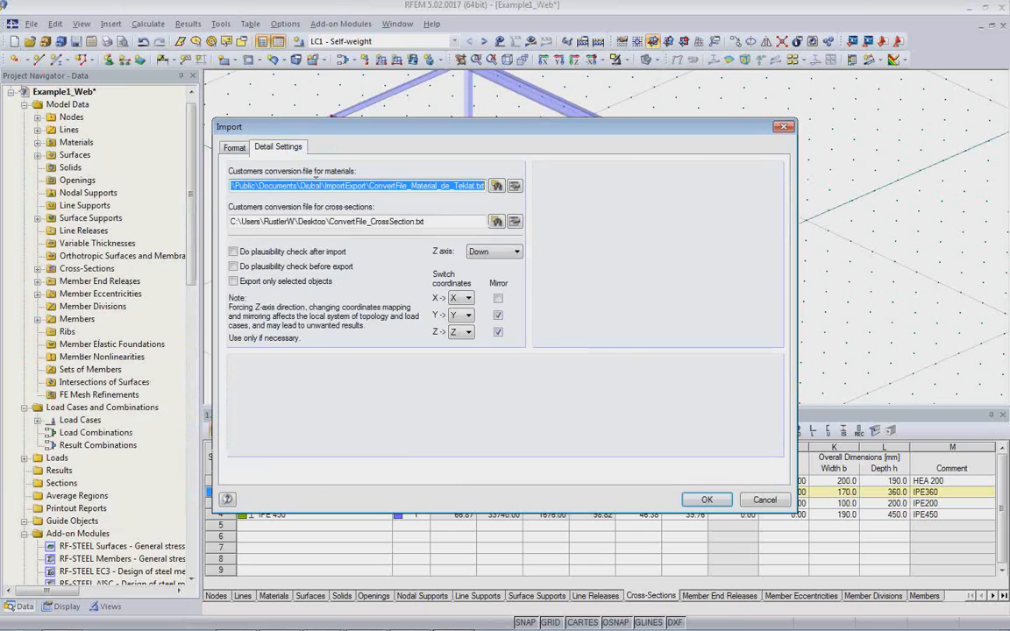
pyautogui.click(515, 223)
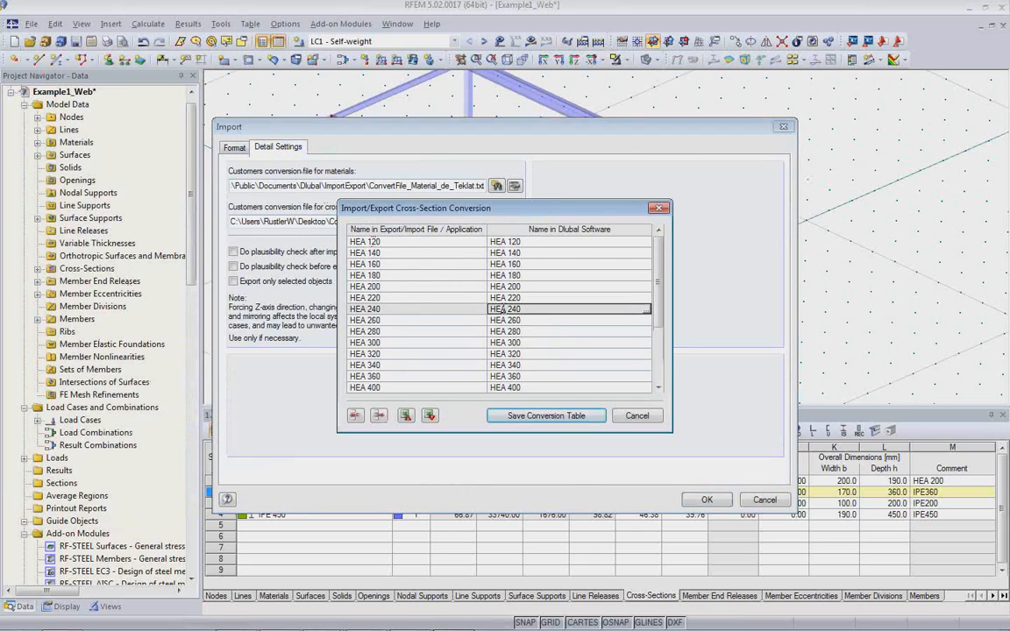
pyautogui.press('Down')
pyautogui.press('Down')
pyautogui.press('Down')
pyautogui.press('Down')
pyautogui.press('Down')
pyautogui.press('Down')
pyautogui.press('Down')
pyautogui.press('Down')
pyautogui.press('Down')
pyautogui.press('Down')
pyautogui.press('Down')
pyautogui.press('Down')
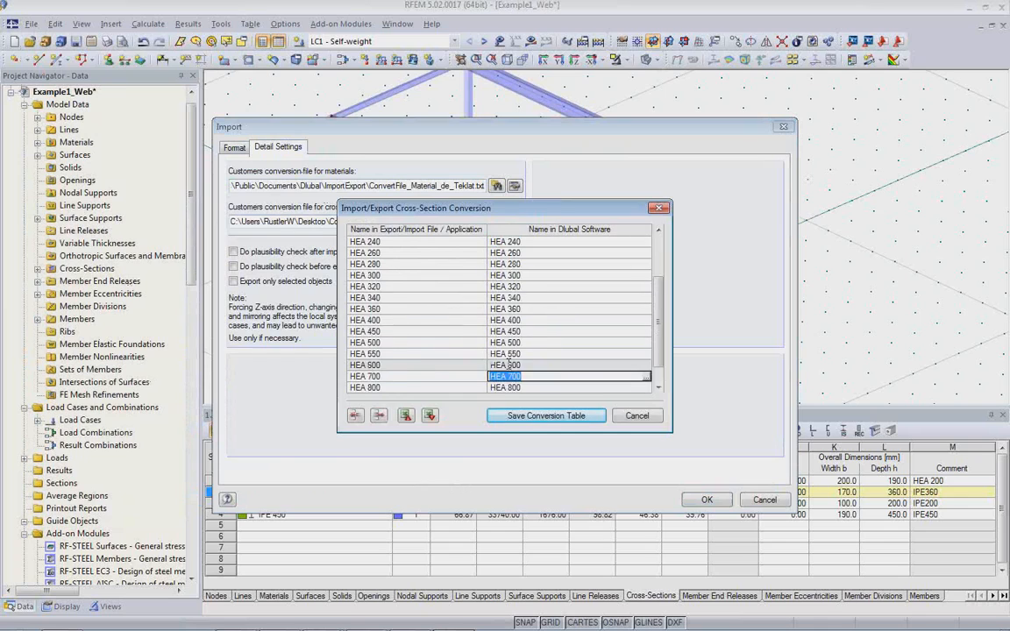
pyautogui.scroll(2, 509, 362)
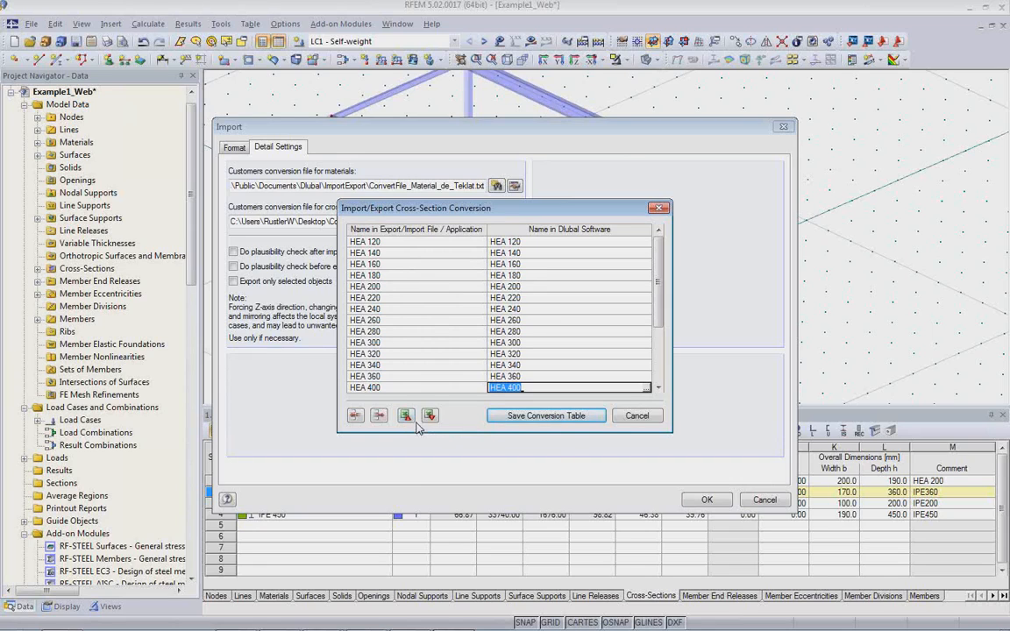
pyautogui.click(638, 416)
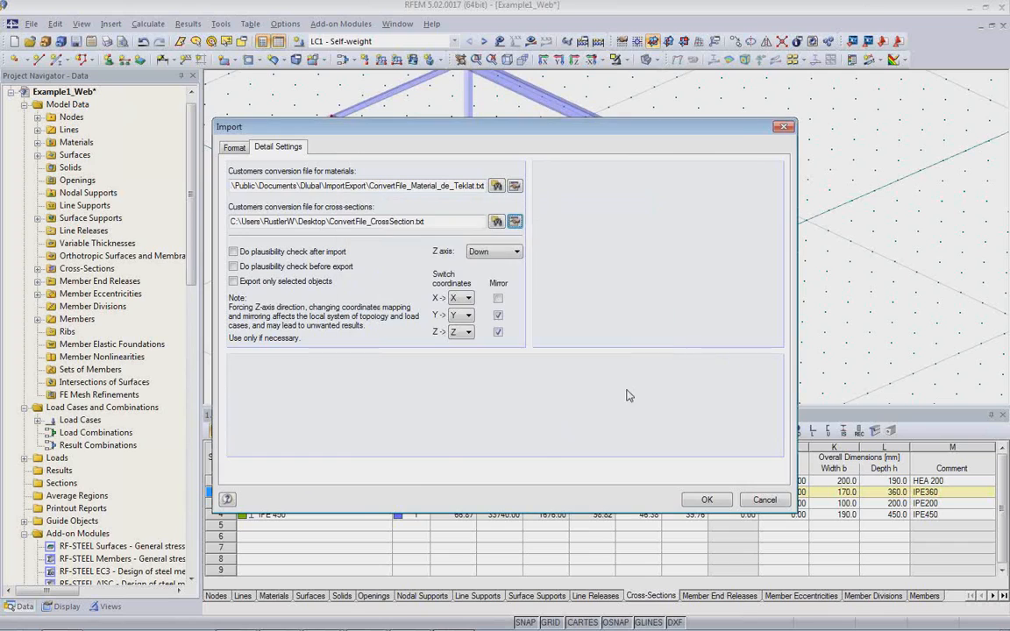
# Review the customer's material conversion table for imports, and cancel both the table and the import.
pyautogui.click(514, 186)
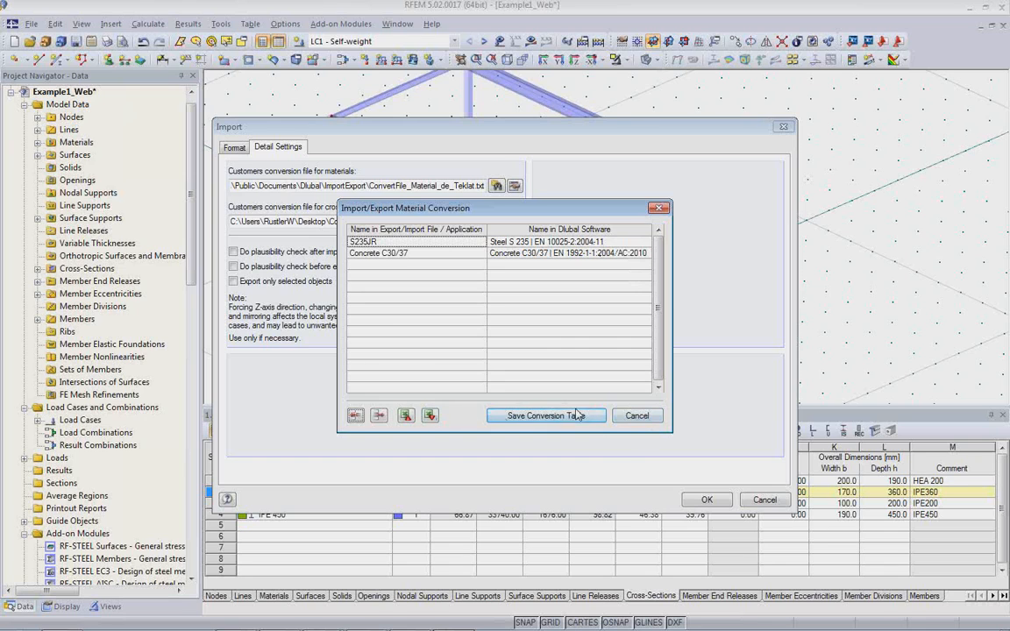
pyautogui.click(641, 419)
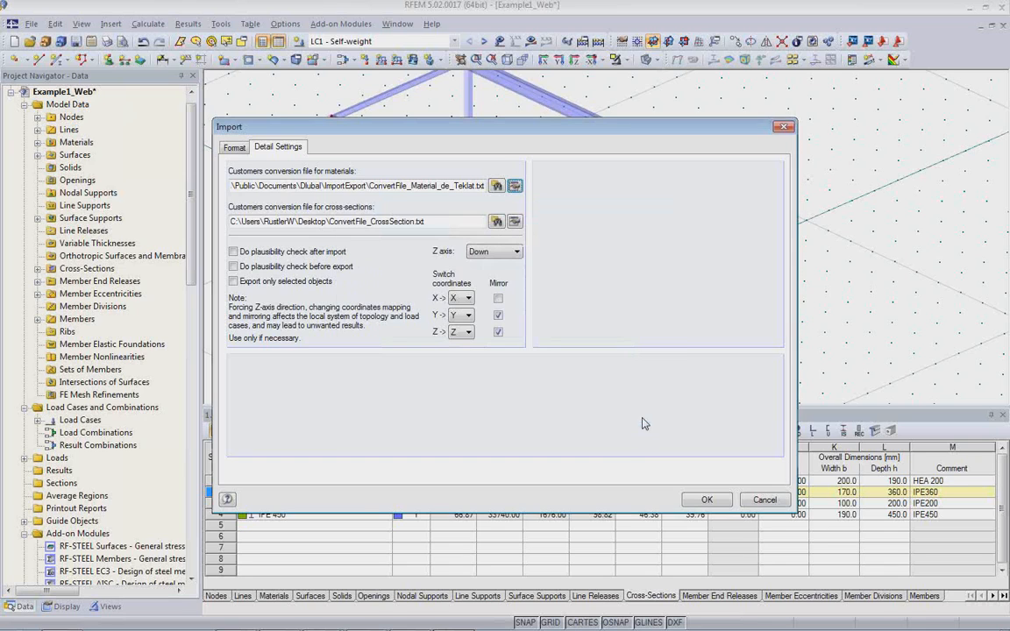
pyautogui.click(767, 503)
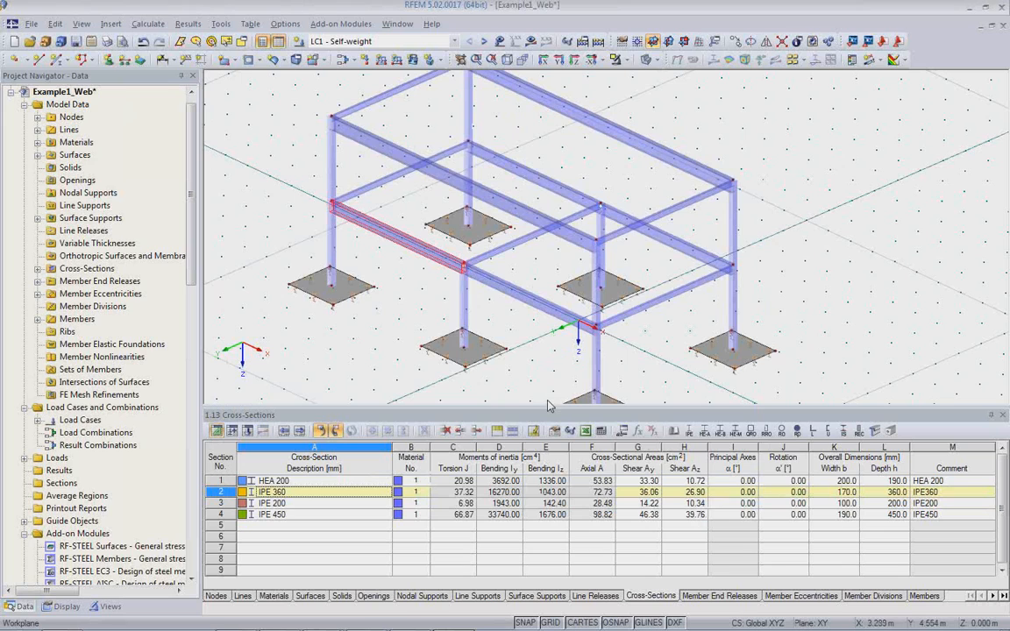
# Enlarge the model view, calculate load case LC1 - Self-weight and show its global deformations on the whole frame.
pyautogui.moveTo(546, 408); pyautogui.dragTo(521, 461)
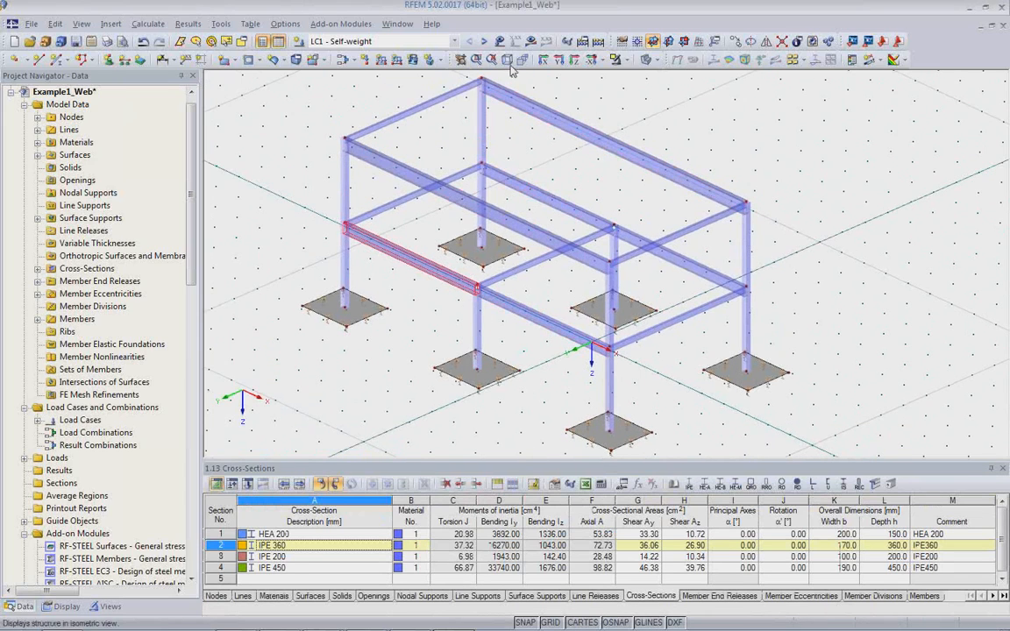
pyautogui.click(454, 43)
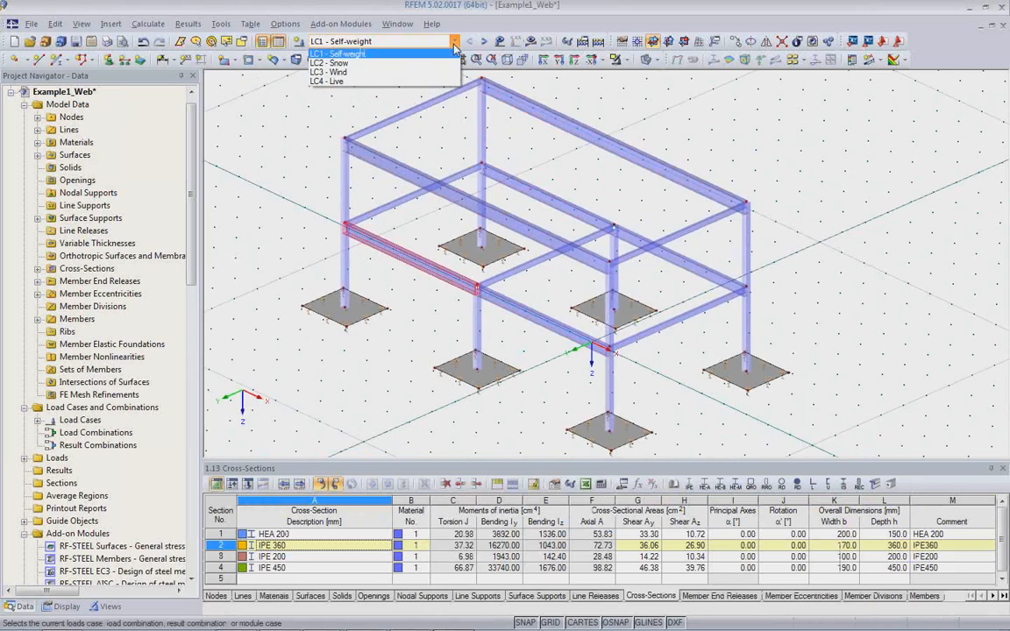
pyautogui.click(368, 55)
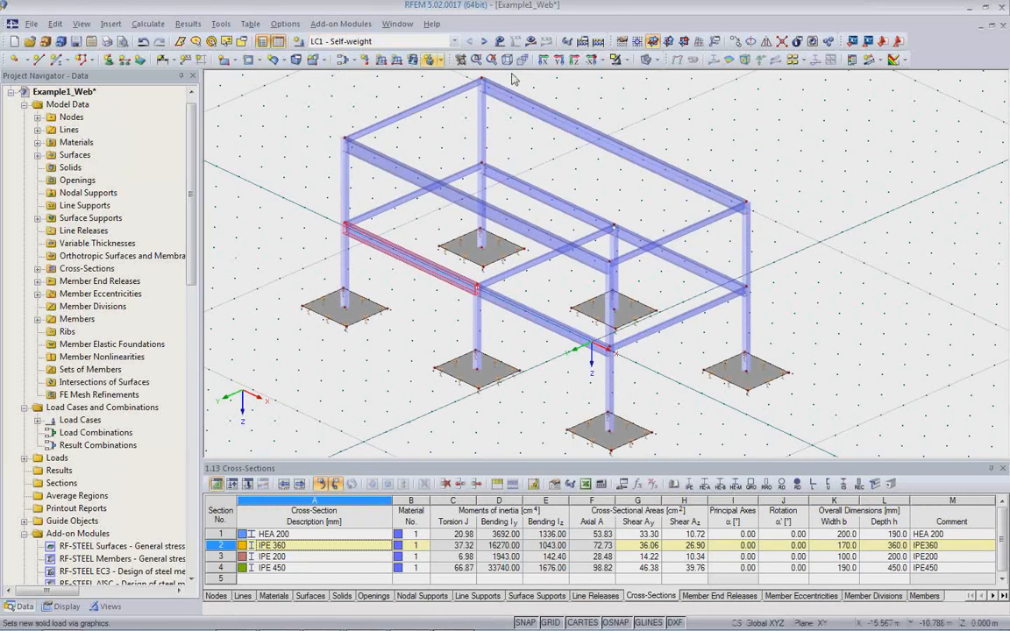
pyautogui.click(531, 41)
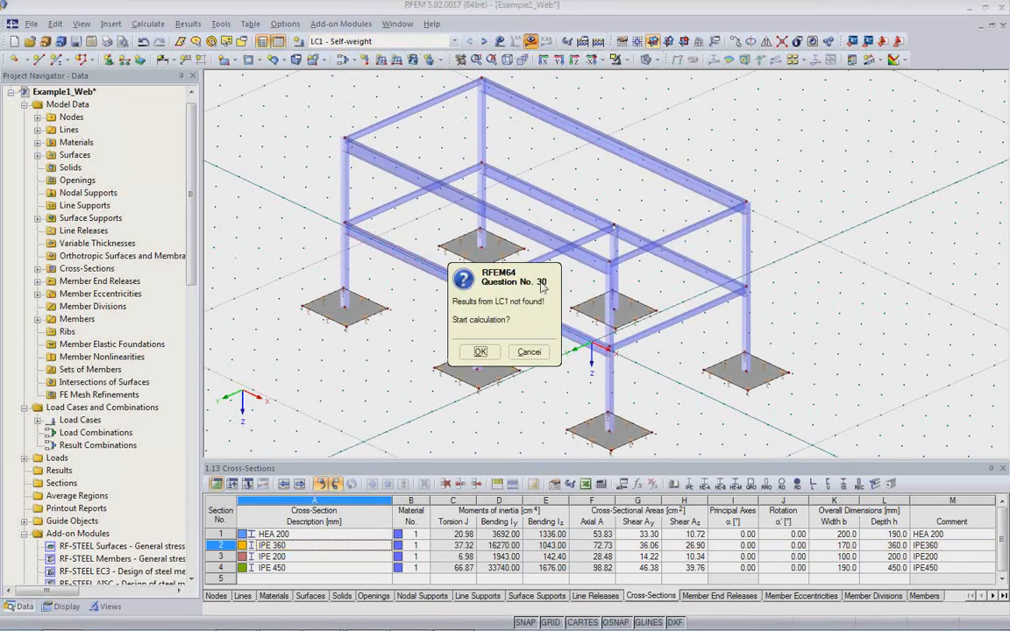
pyautogui.click(493, 355)
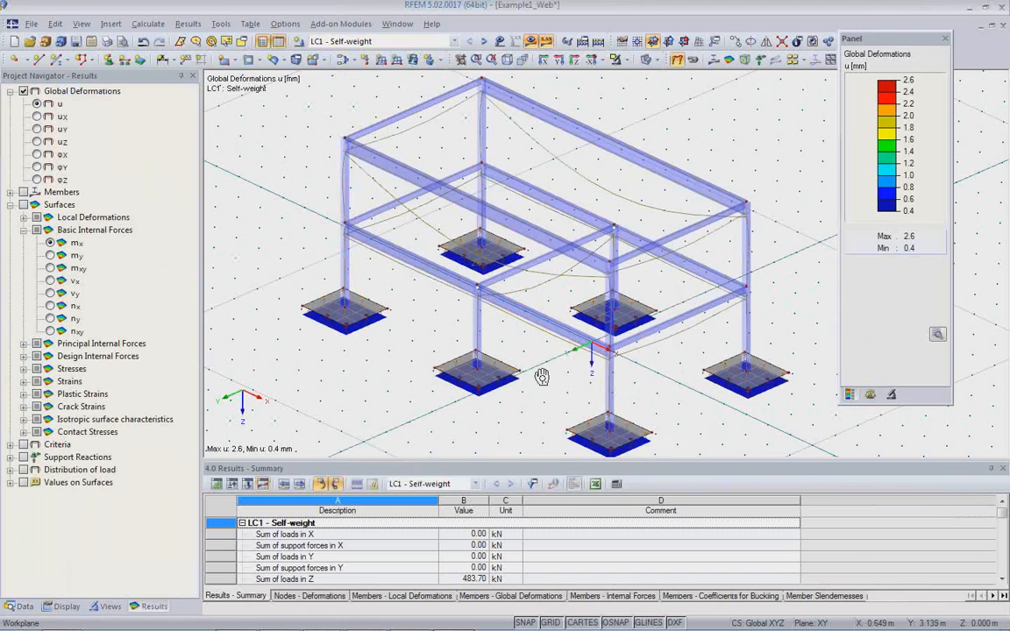
pyautogui.moveTo(543, 377); pyautogui.dragTo(548, 359, button='middle')
pyautogui.scroll(-2, 611, 356)
pyautogui.keyDown('ctrl'); pyautogui.moveTo(611, 358); pyautogui.dragTo(675, 337, button='middle'); pyautogui.keyUp('ctrl')
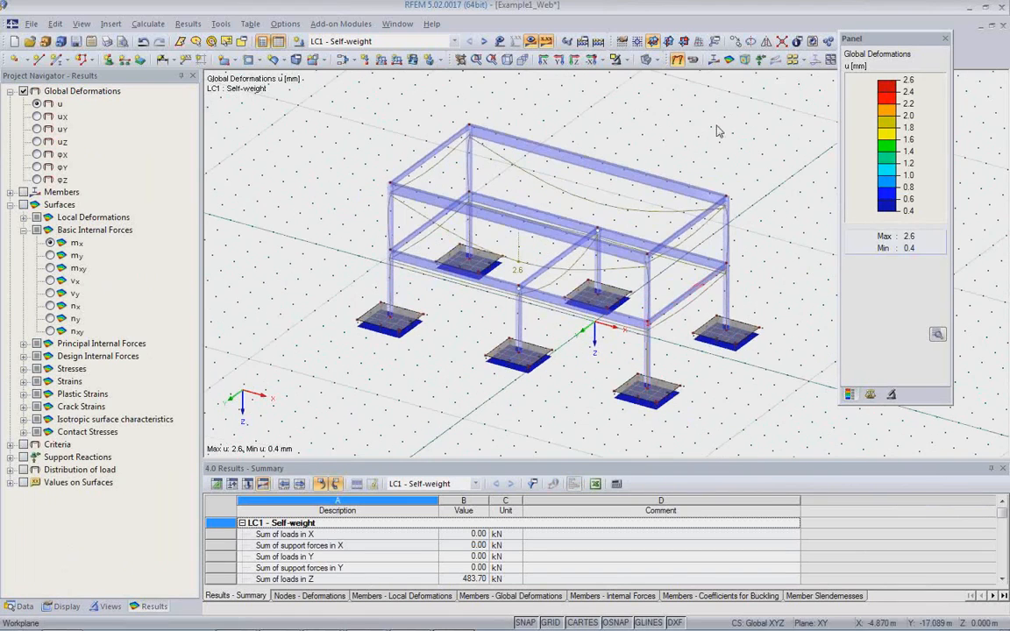
# Display the My bending moments of the members together with the mx moments of the foundation surfaces for LC1.
pyautogui.click(713, 59)
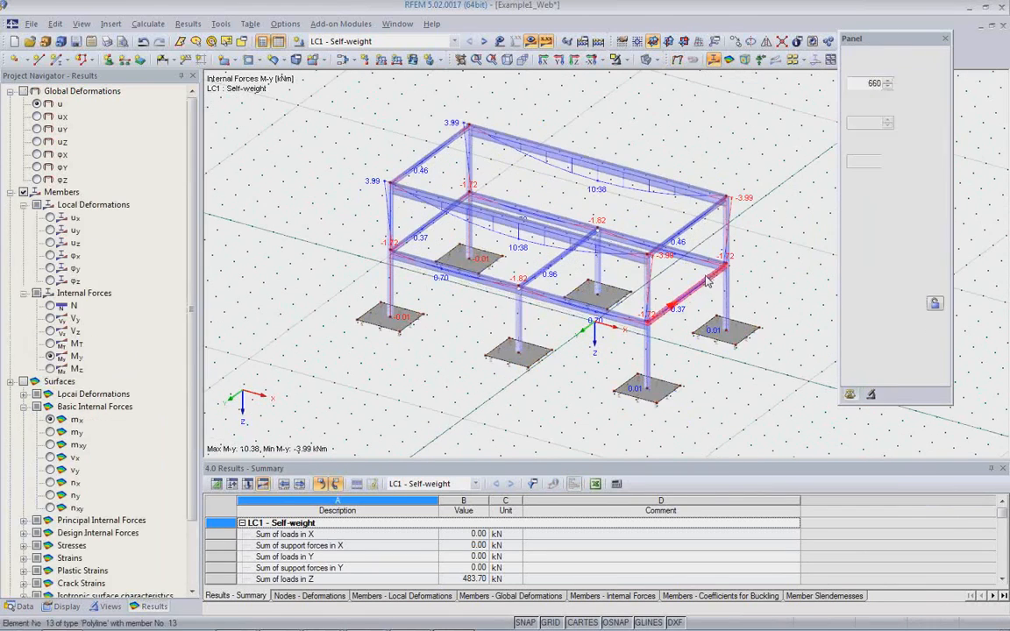
pyautogui.keyDown('shift'); pyautogui.moveTo(707, 298); pyautogui.dragTo(696, 265, button='middle'); pyautogui.keyUp('shift')
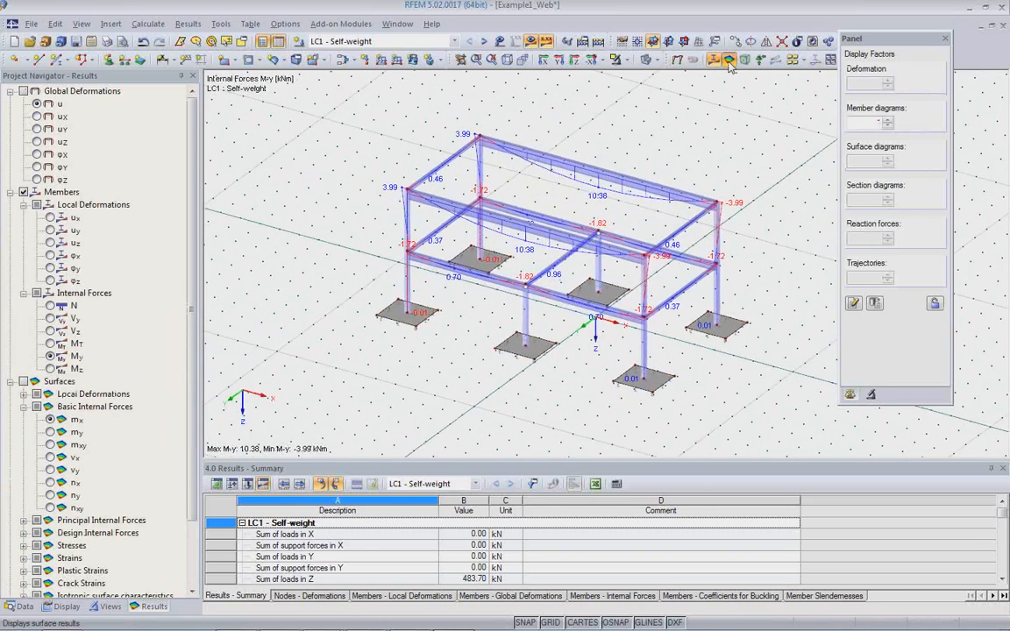
pyautogui.click(728, 61)
pyautogui.scroll(5, 412, 303)
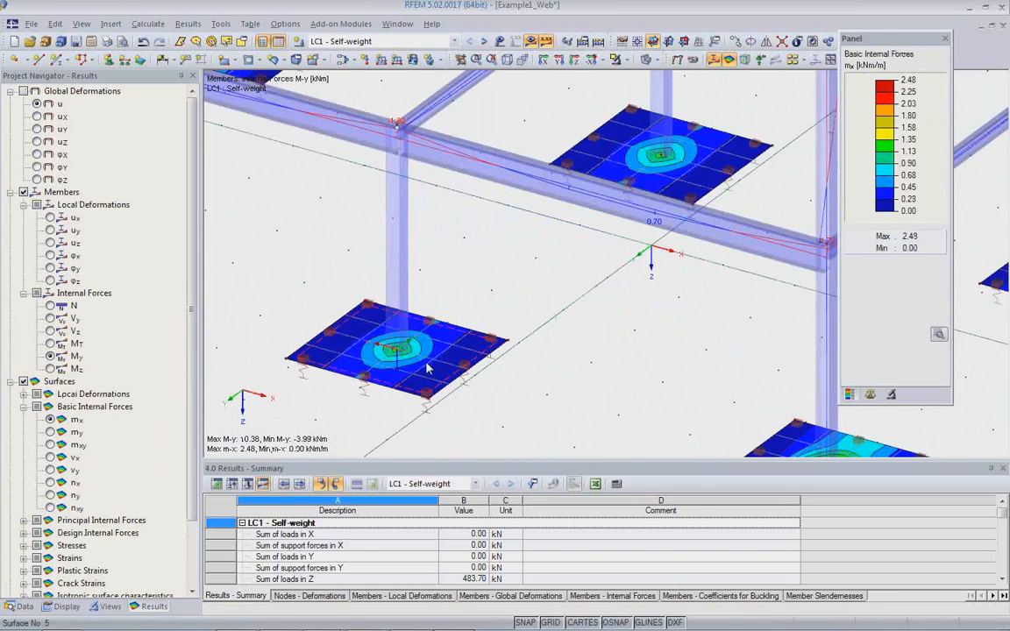
pyautogui.scroll(-6, 427, 368)
pyautogui.moveTo(422, 372); pyautogui.dragTo(552, 375, button='middle')
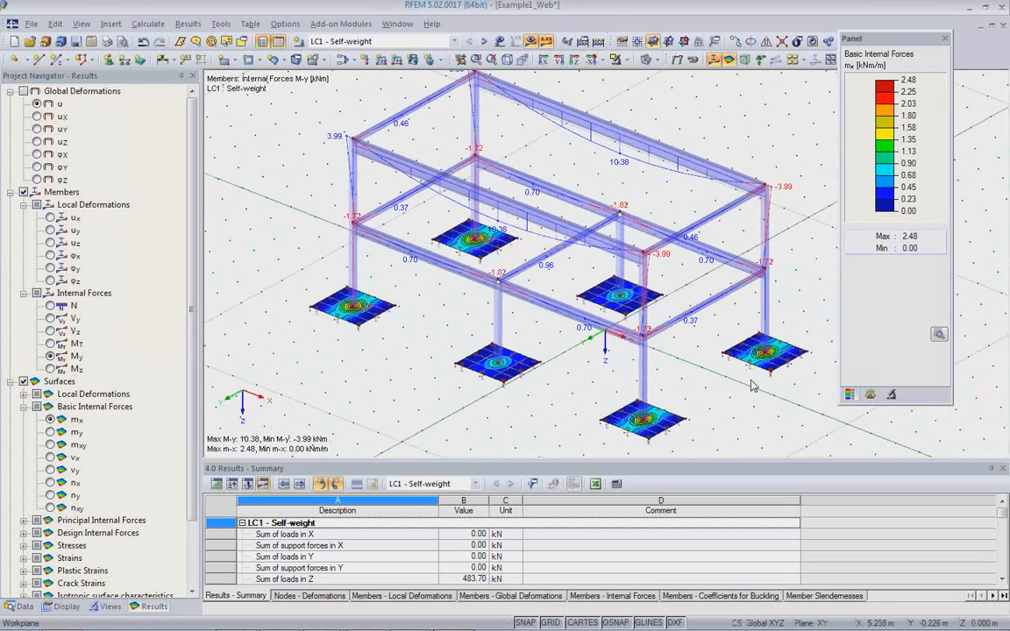
# Examine the LC1 moment diagrams on the frame and the moment contours on the foundation surfaces from near and far.
pyautogui.scroll(1, 754, 386)
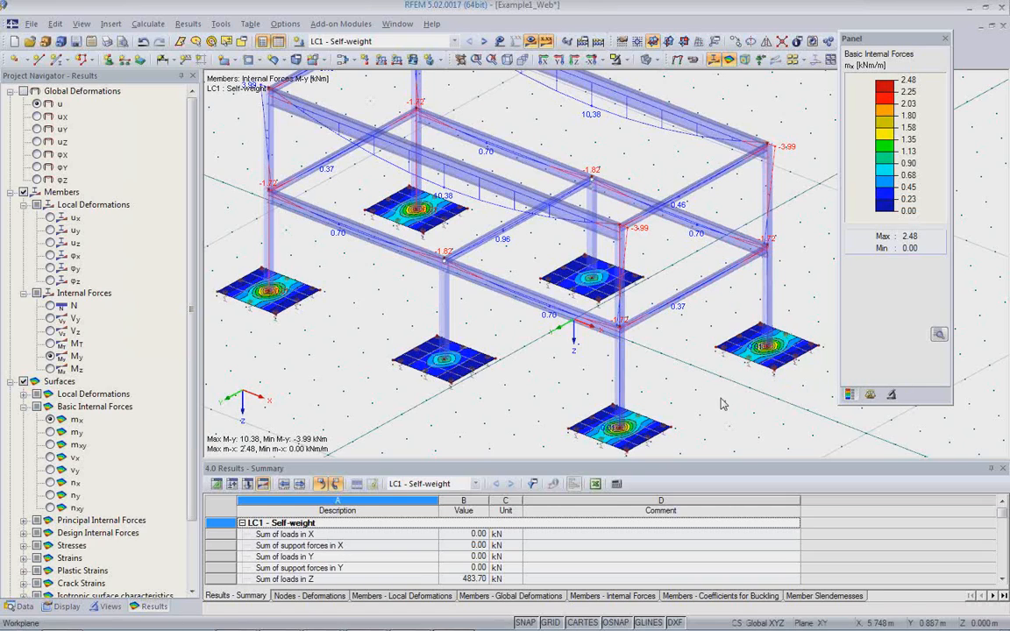
pyautogui.scroll(2, 721, 404)
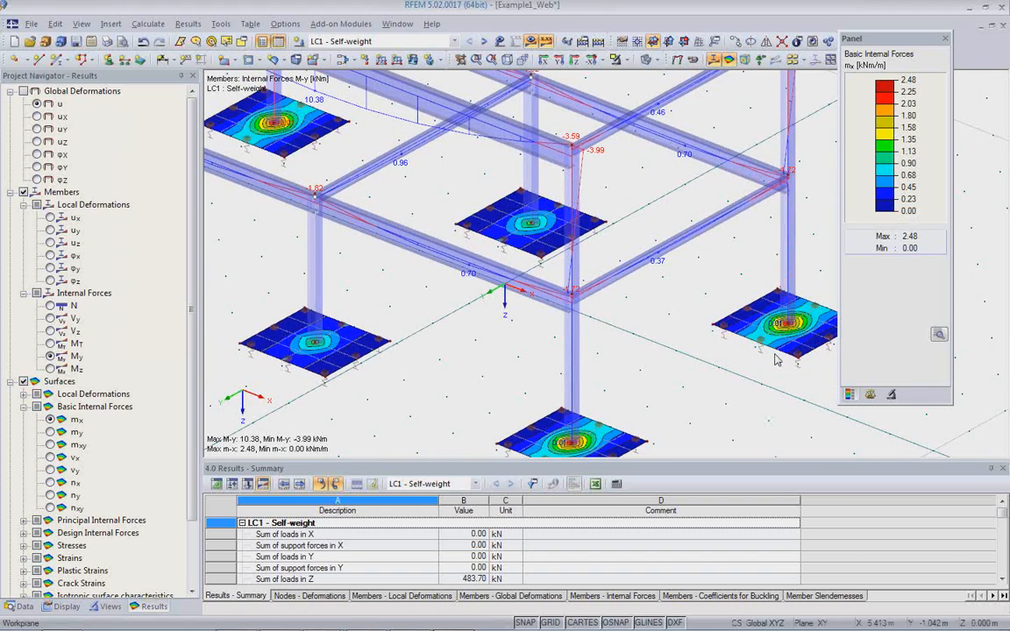
pyautogui.scroll(-2, 627, 356)
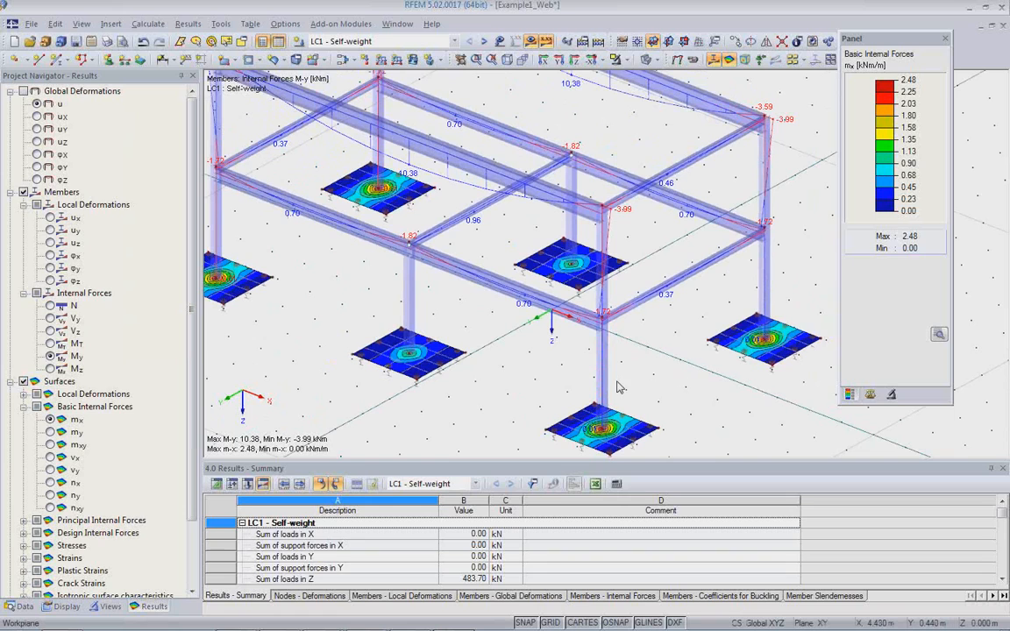
pyautogui.moveTo(615, 380)
pyautogui.mouseDown(button='middle')
pyautogui.moveTo(683, 407)
pyautogui.moveTo(618, 386)
pyautogui.mouseUp(button='middle')
pyautogui.scroll(-1, 625, 393)
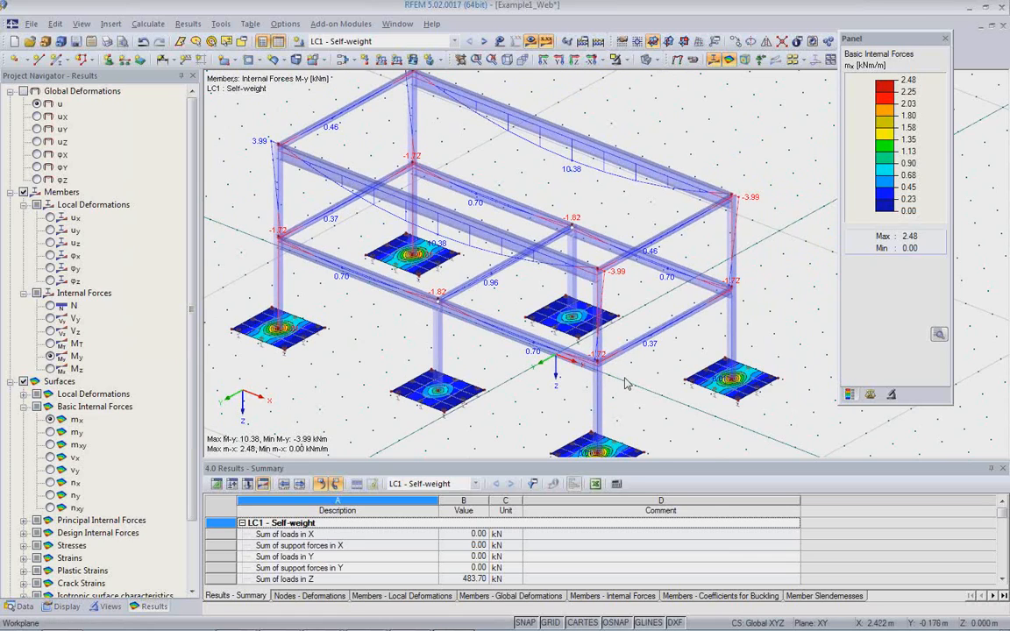
pyautogui.scroll(-1, 625, 383)
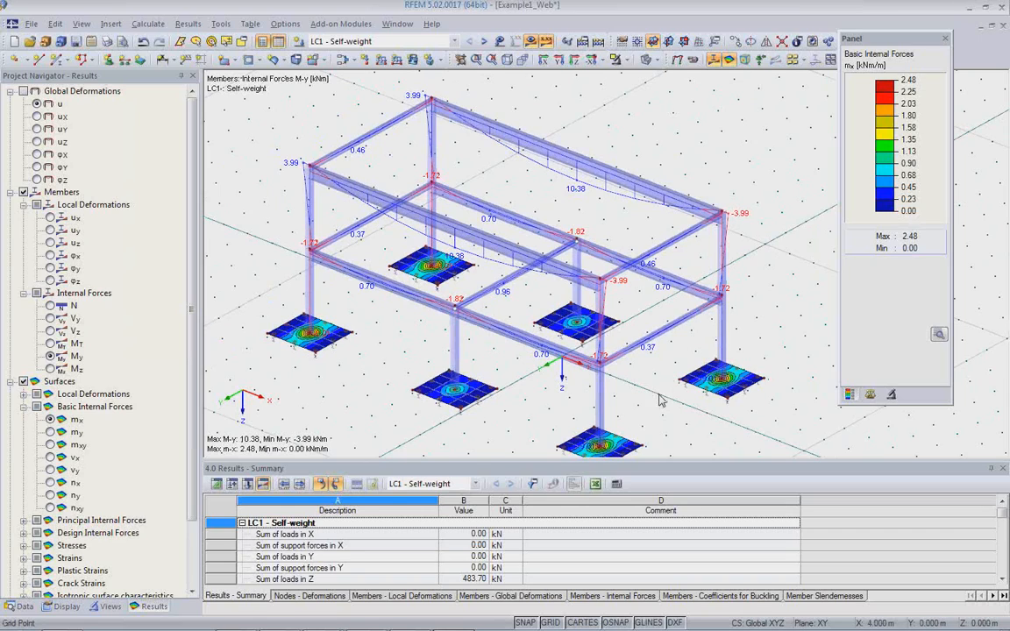
pyautogui.scroll(-1, 658, 401)
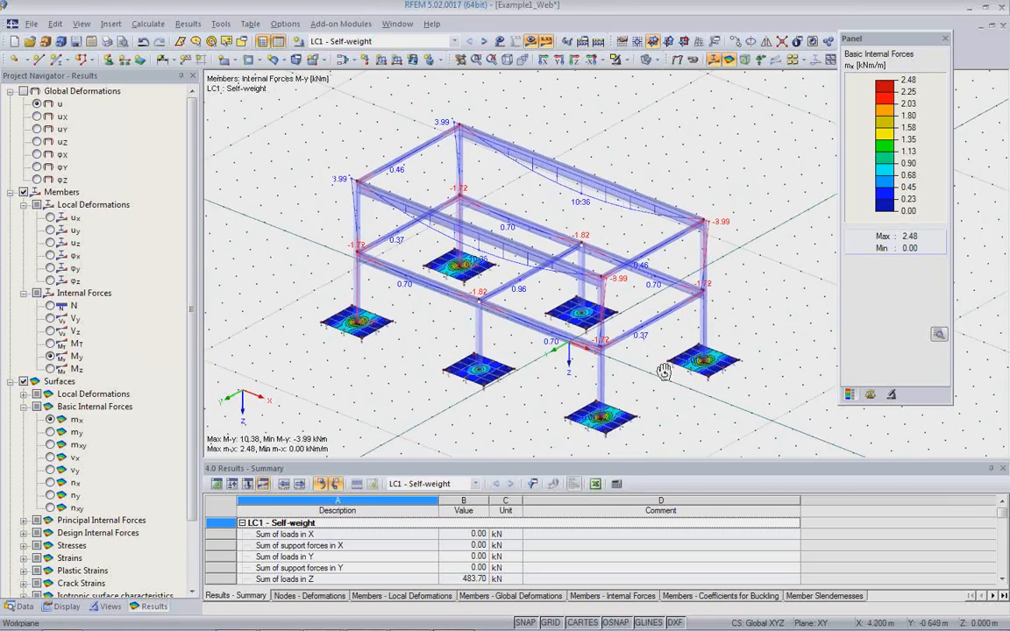
pyautogui.moveTo(664, 374)
pyautogui.keyDown('ctrl'); pyautogui.mouseDown(button='middle')
pyautogui.moveTo(701, 317)
pyautogui.moveTo(684, 358)
pyautogui.moveTo(650, 368)
pyautogui.mouseUp(button='middle'); pyautogui.keyUp('ctrl')
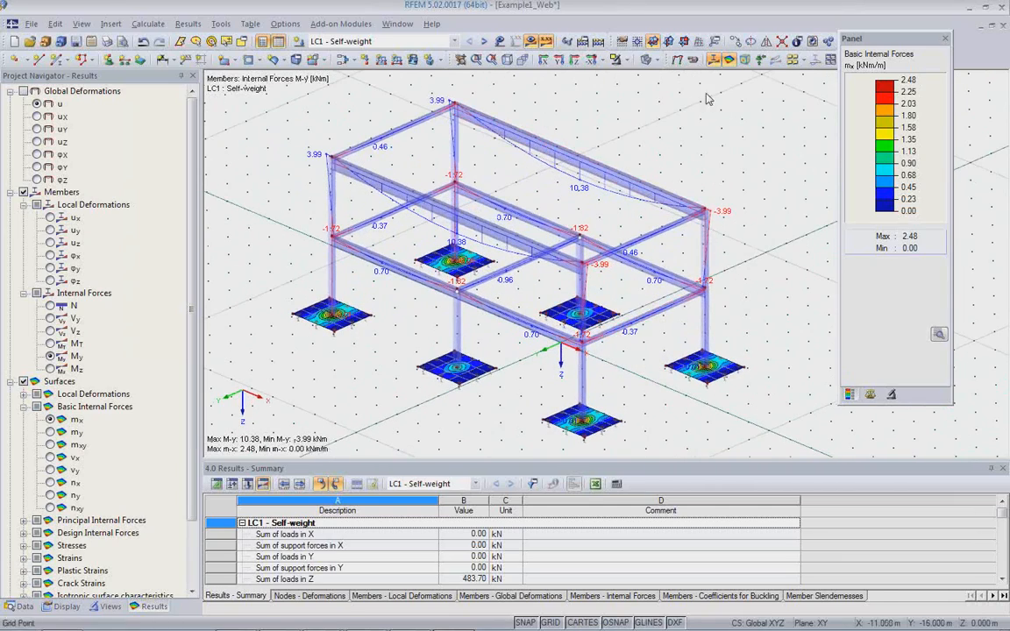
# Hide the results and show the model as wireframe to examine the eccentric IPE 360 beam connection at the front middle column.
pyautogui.click(530, 42)
pyautogui.click(648, 59)
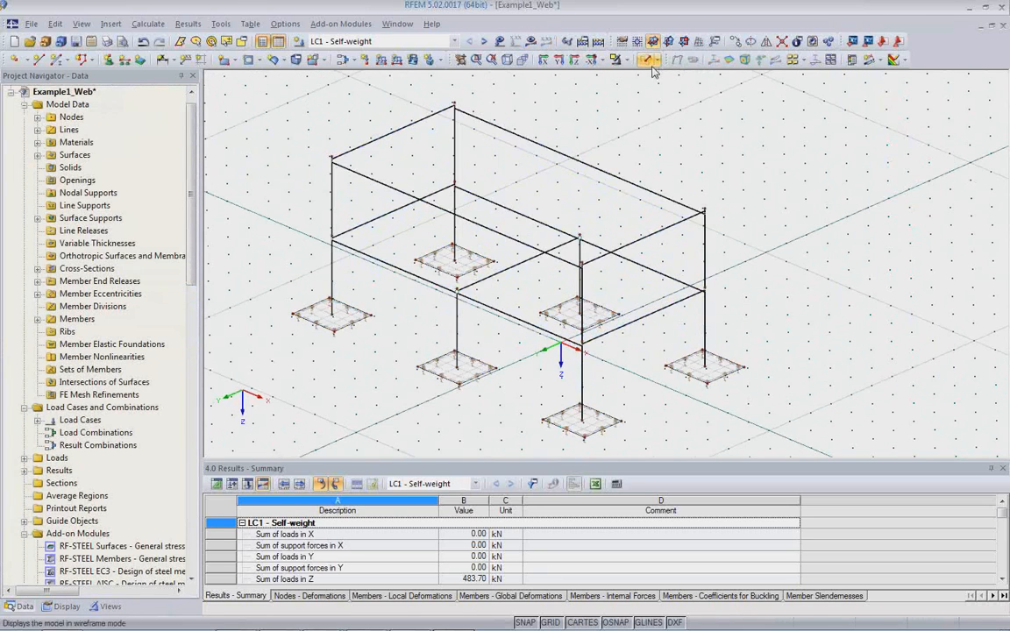
pyautogui.scroll(2, 728, 225)
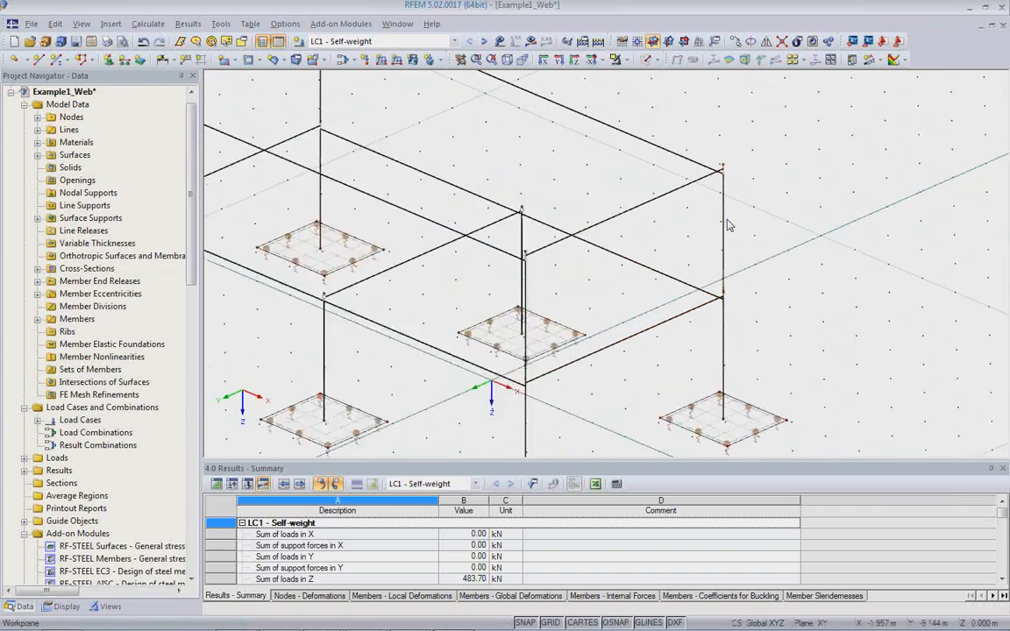
pyautogui.scroll(4, 727, 225)
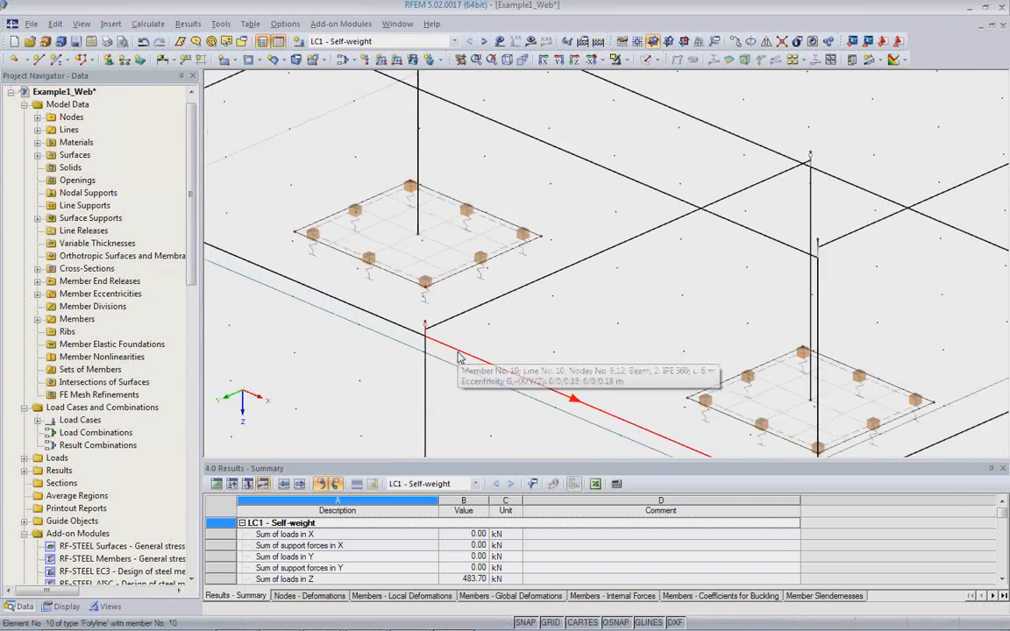
pyautogui.scroll(2, 458, 357)
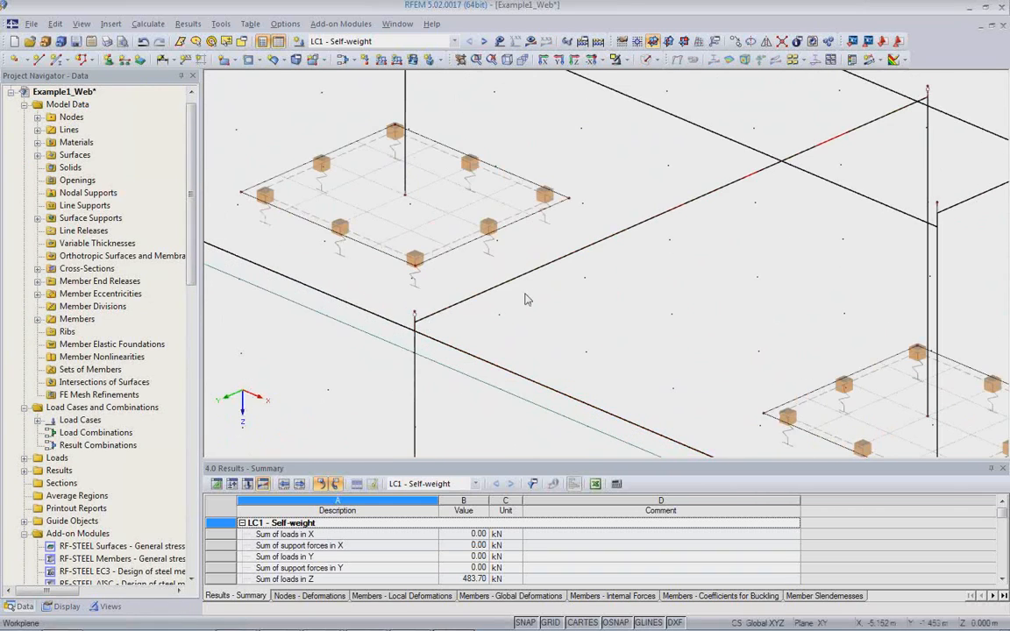
pyautogui.scroll(-4, 511, 344)
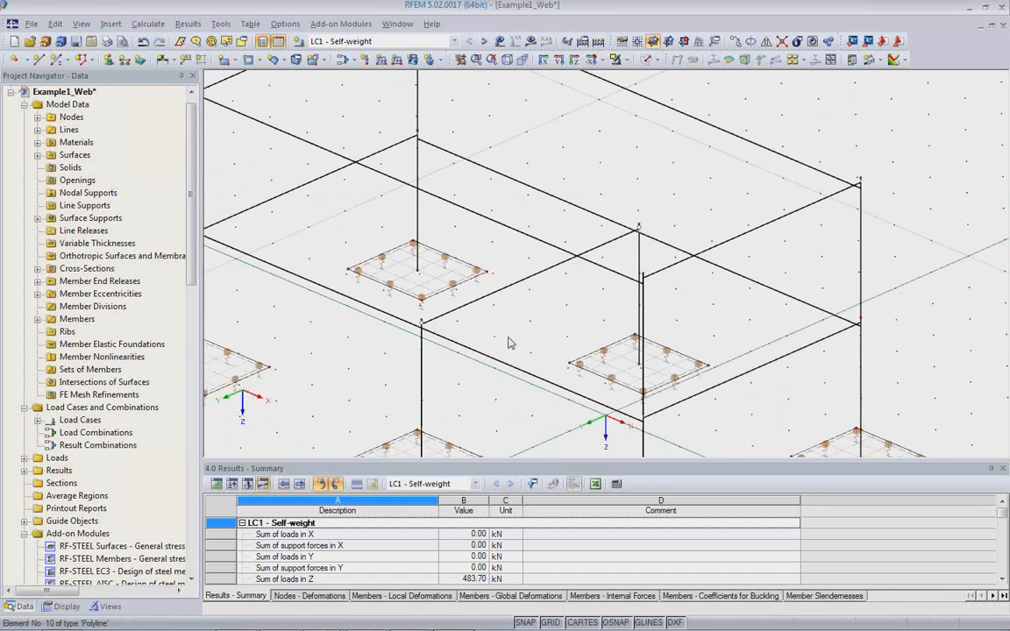
pyautogui.scroll(-4, 509, 351)
pyautogui.scroll(6, 561, 289)
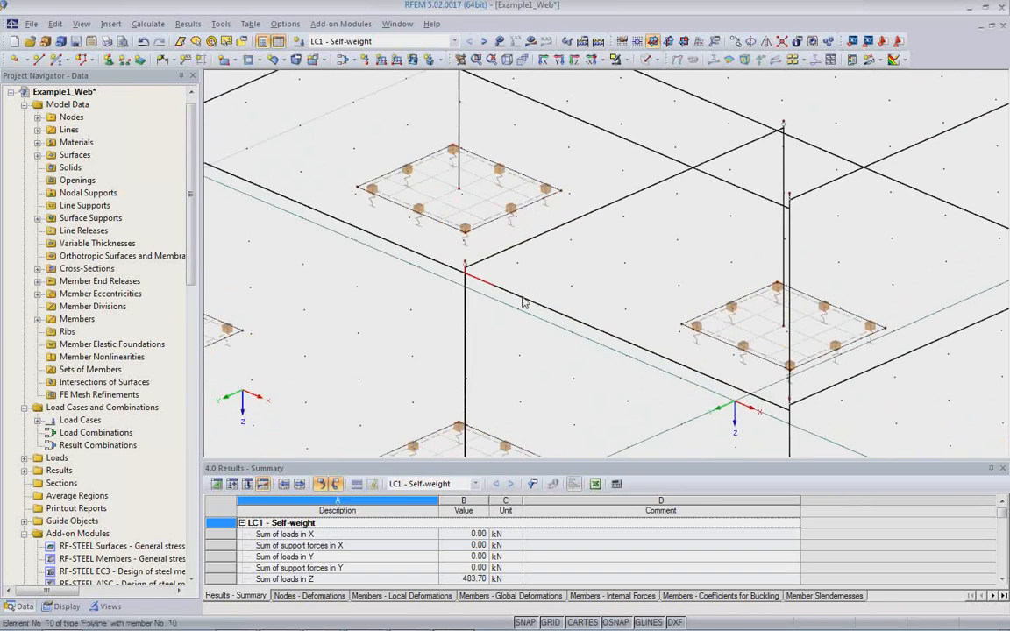
# Show the model in solid rendering and bring the beam joint at the front middle column into close view.
pyautogui.click(647, 62)
pyautogui.scroll(3, 596, 254)
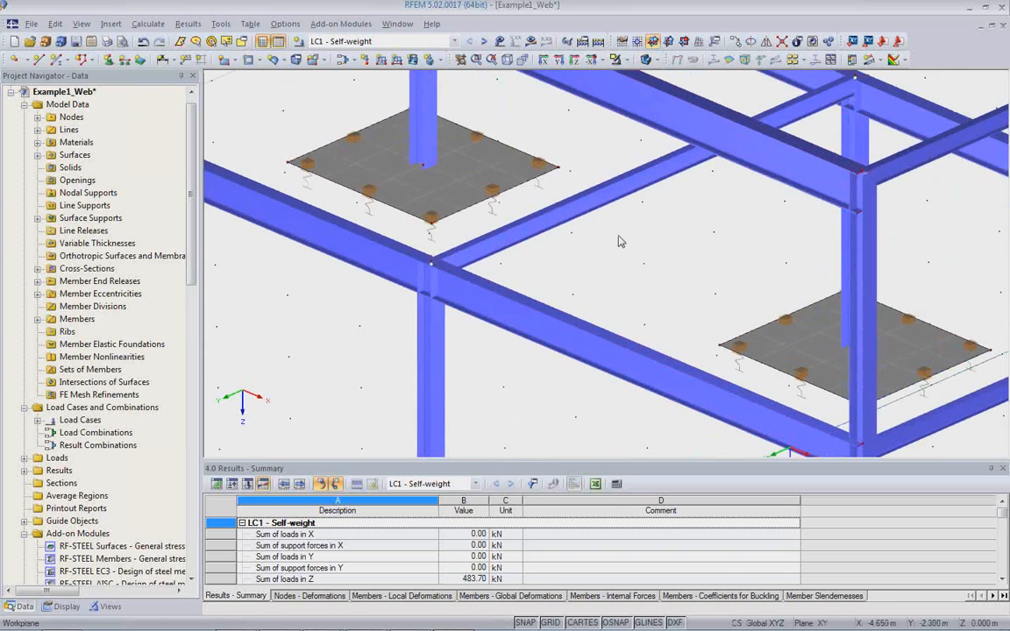
pyautogui.moveTo(524, 269); pyautogui.dragTo(511, 318, button='middle')
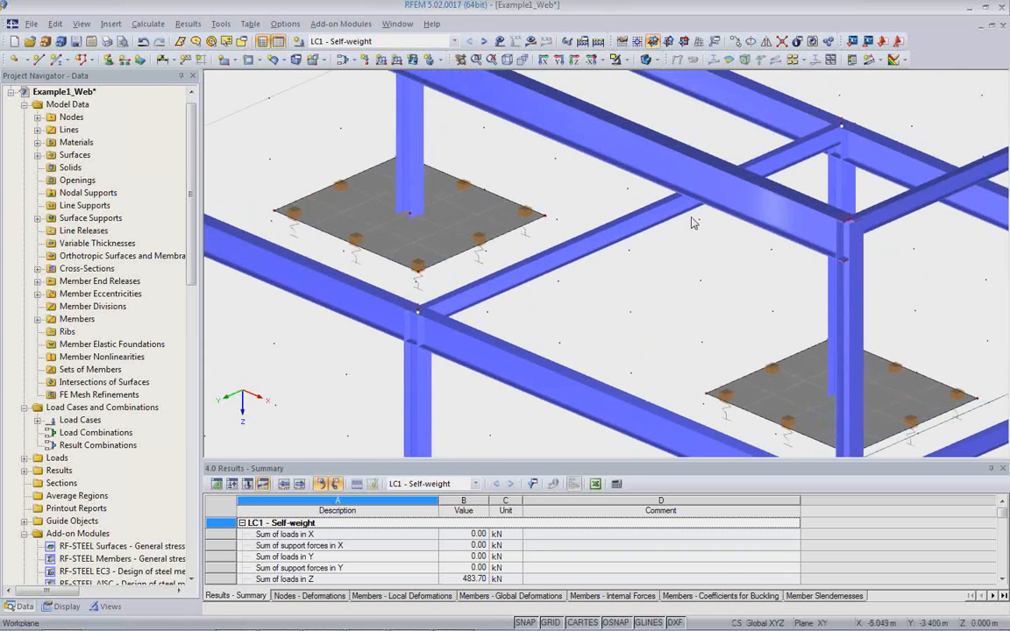
# Examine the beam-to-column joints at the upper front corner up close, and the whole rendered frame with its foundation surfaces.
pyautogui.keyDown('ctrl'); pyautogui.moveTo(882, 252); pyautogui.dragTo(811, 202, button='middle'); pyautogui.keyUp('ctrl')
pyautogui.moveTo(769, 213); pyautogui.dragTo(668, 304, button='middle')
pyautogui.scroll(3, 639, 253)
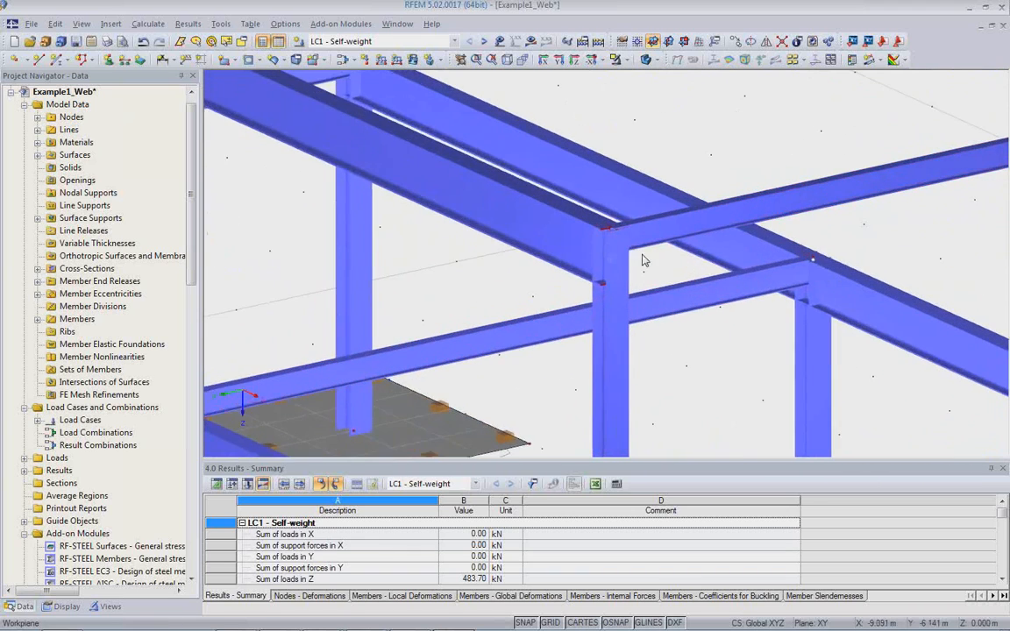
pyautogui.keyDown('ctrl'); pyautogui.moveTo(642, 256); pyautogui.dragTo(652, 227, button='middle'); pyautogui.keyUp('ctrl')
pyautogui.scroll(-7, 653, 232)
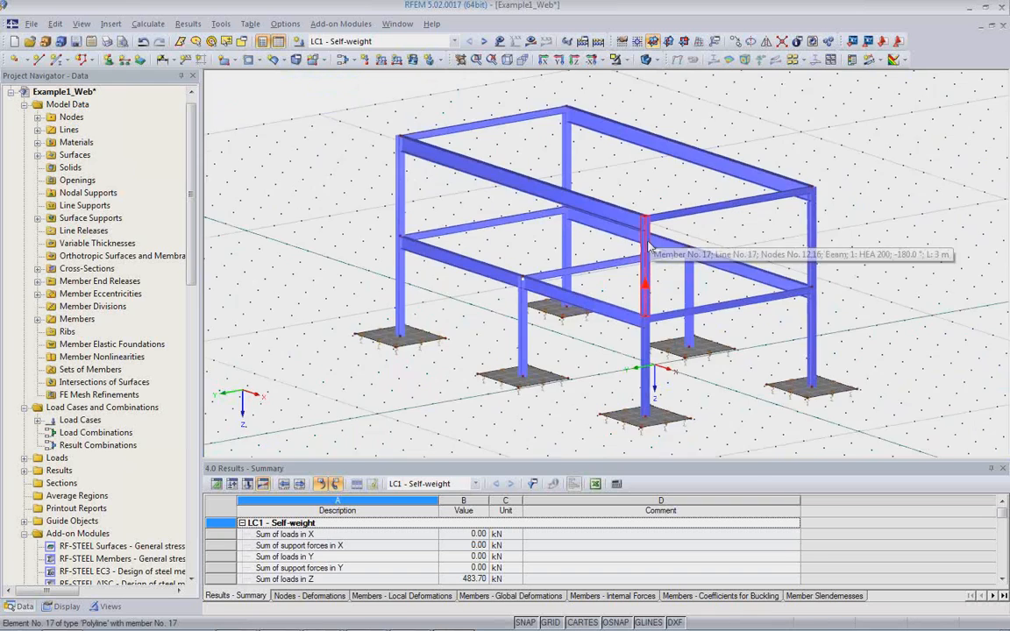
pyautogui.keyDown('ctrl'); pyautogui.moveTo(590, 252); pyautogui.dragTo(611, 309, button='middle'); pyautogui.keyUp('ctrl')
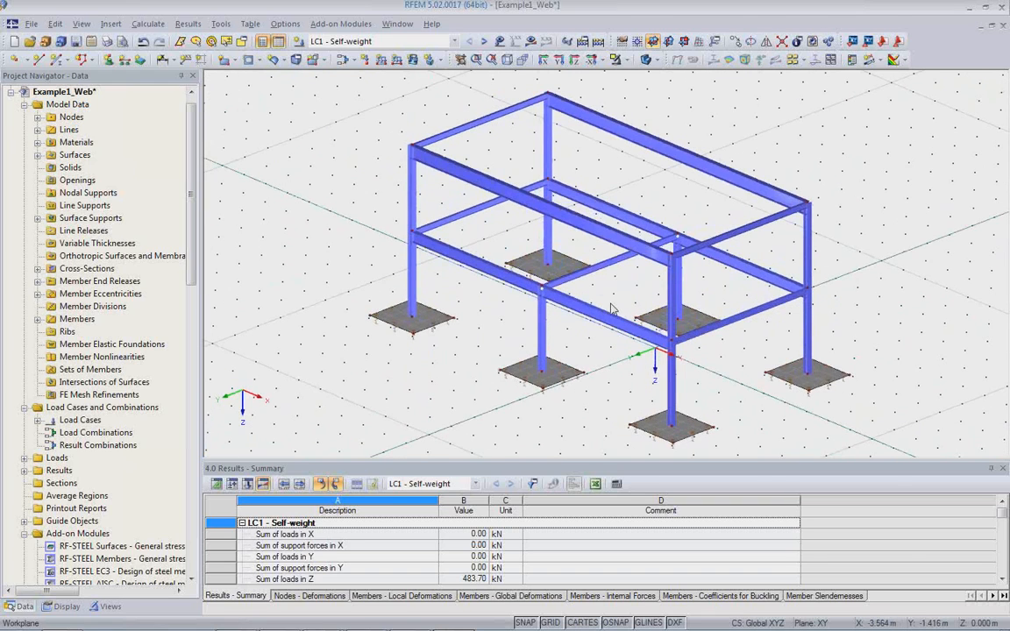
# Switch to Revit and set the RFEM export to omit member eccentricities and convert isolated foundations to nodal supports YYY NNY.
pyautogui.moveTo(473, 629)
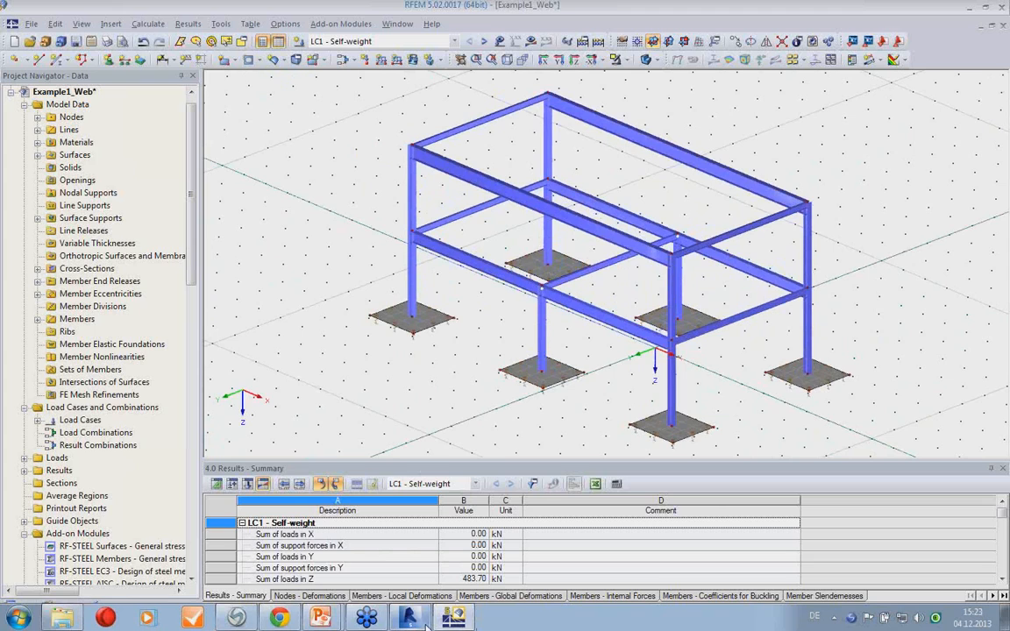
pyautogui.click(412, 623)
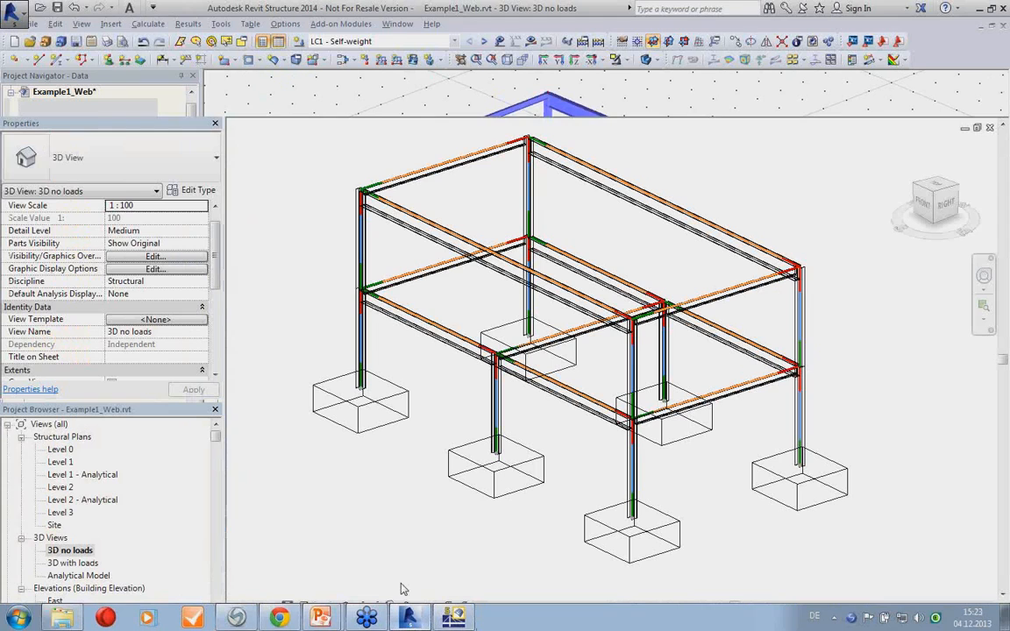
pyautogui.click(28, 60)
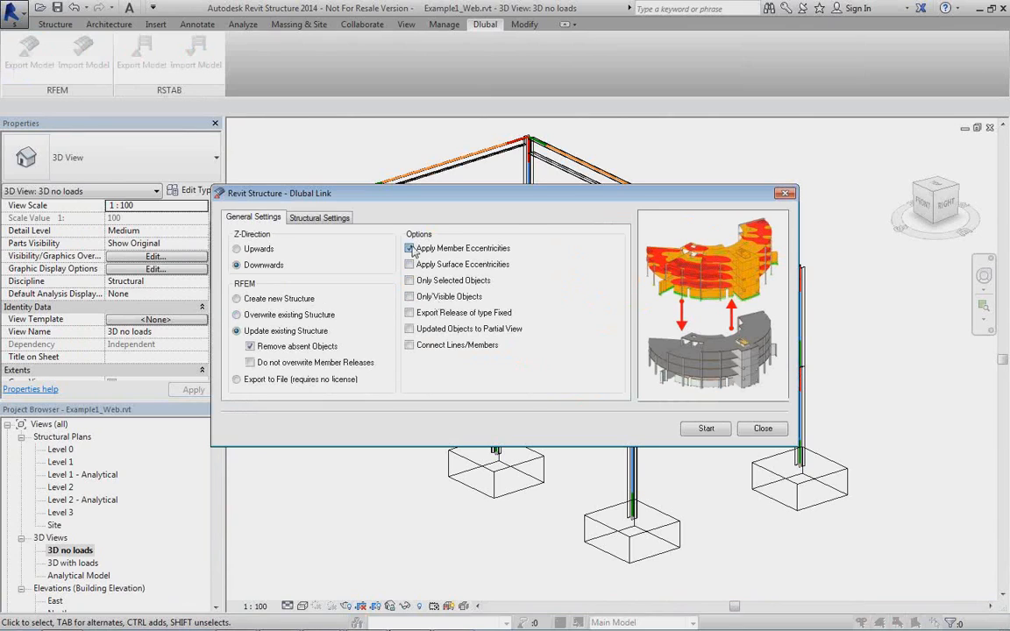
pyautogui.click(323, 218)
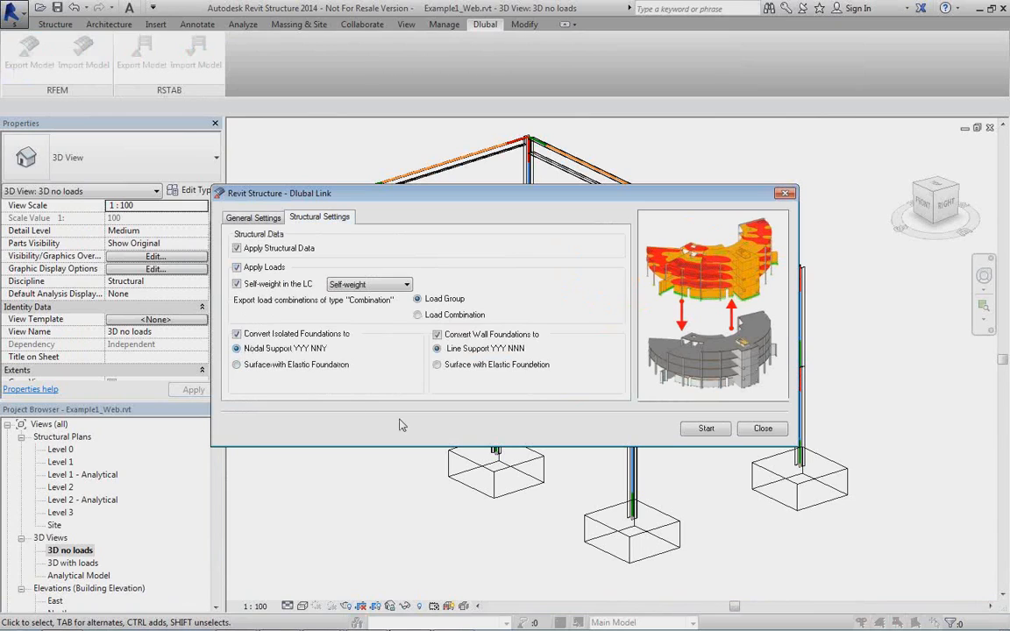
pyautogui.click(255, 217)
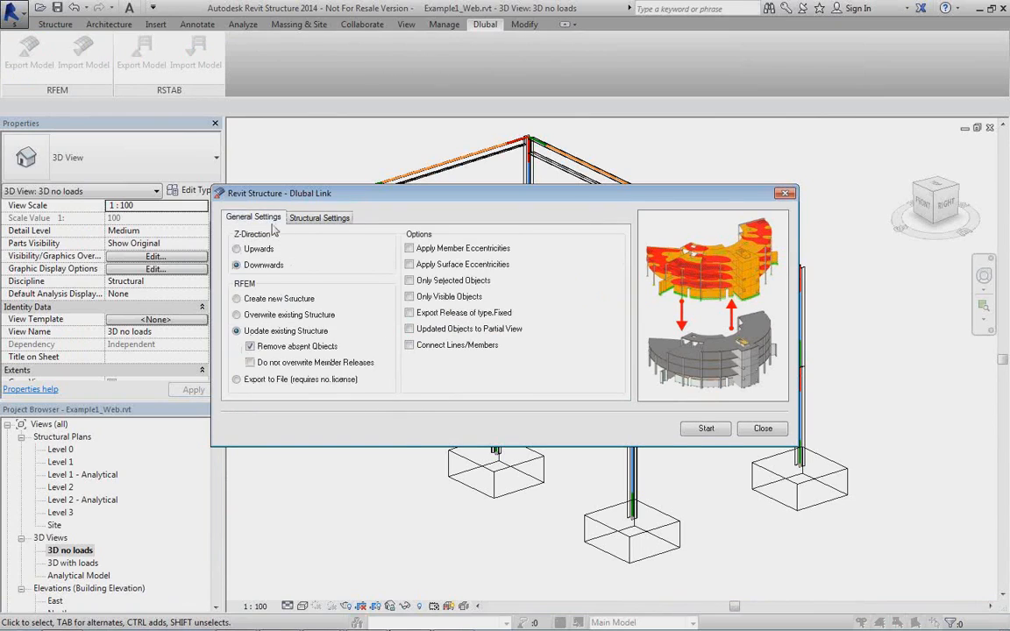
# Export the model to RFEM as an update of the existing structure with absent objects removed, and switch back to RFEM.
pyautogui.click(702, 430)
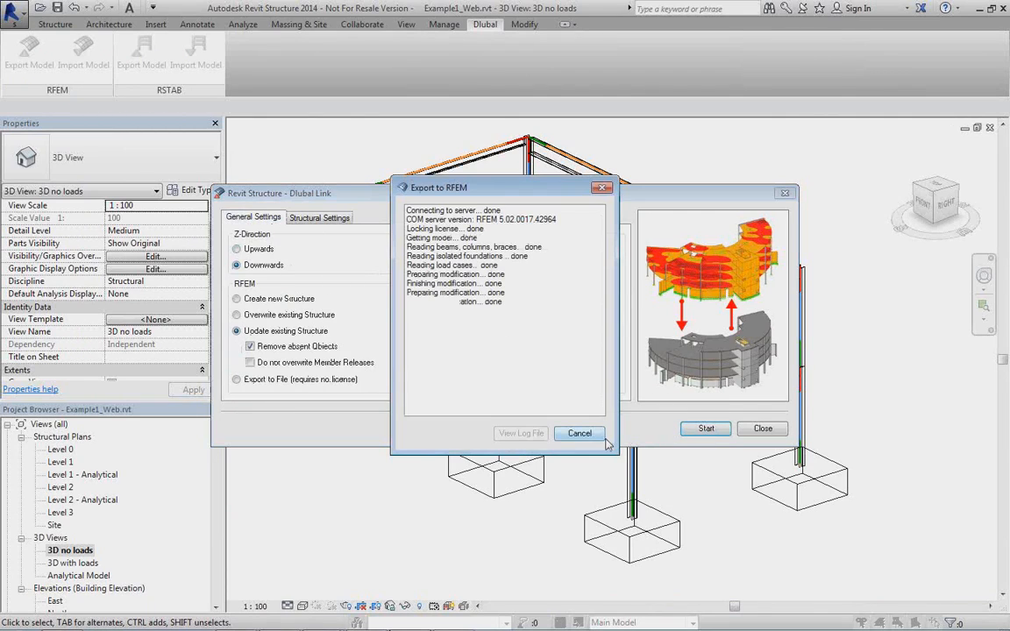
pyautogui.click(580, 434)
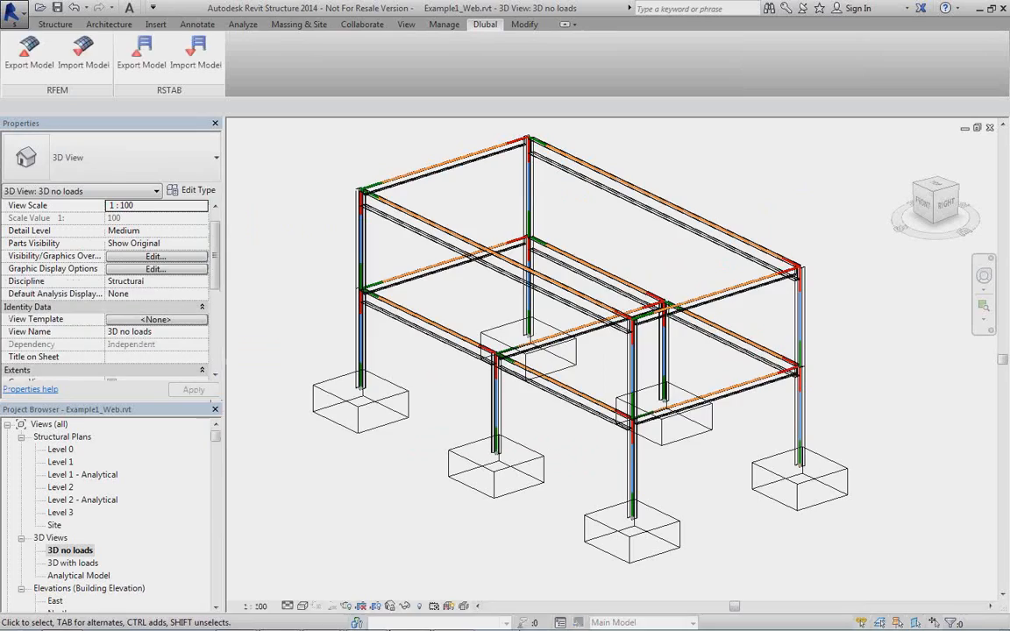
pyautogui.click(453, 618)
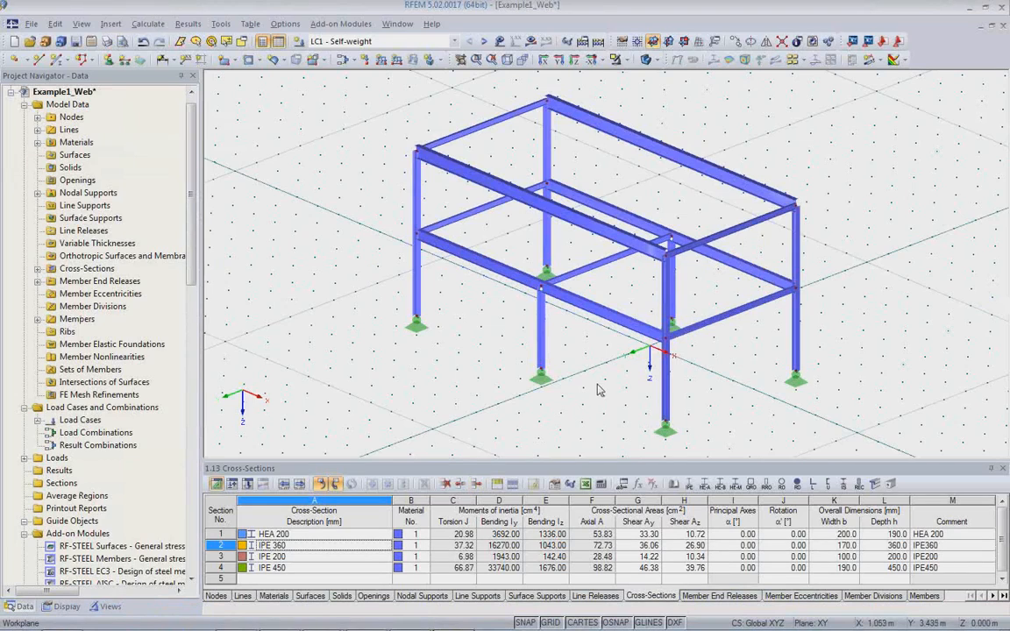
# Examine the updated frame from several angles, checking the nodal supports at the column bases and the beam connections.
pyautogui.moveTo(597, 396)
pyautogui.keyDown('ctrl'); pyautogui.mouseDown(button='middle')
pyautogui.moveTo(683, 354)
pyautogui.moveTo(615, 393)
pyautogui.mouseUp(button='middle'); pyautogui.keyUp('ctrl')
pyautogui.scroll(5, 615, 393)
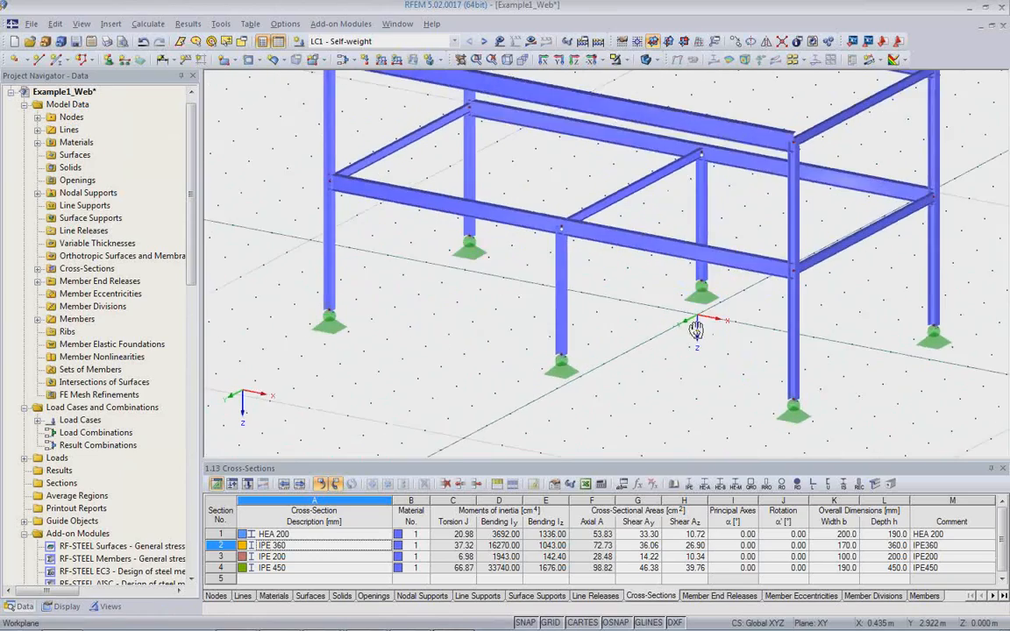
pyautogui.moveTo(662, 339); pyautogui.dragTo(638, 389, button='middle')
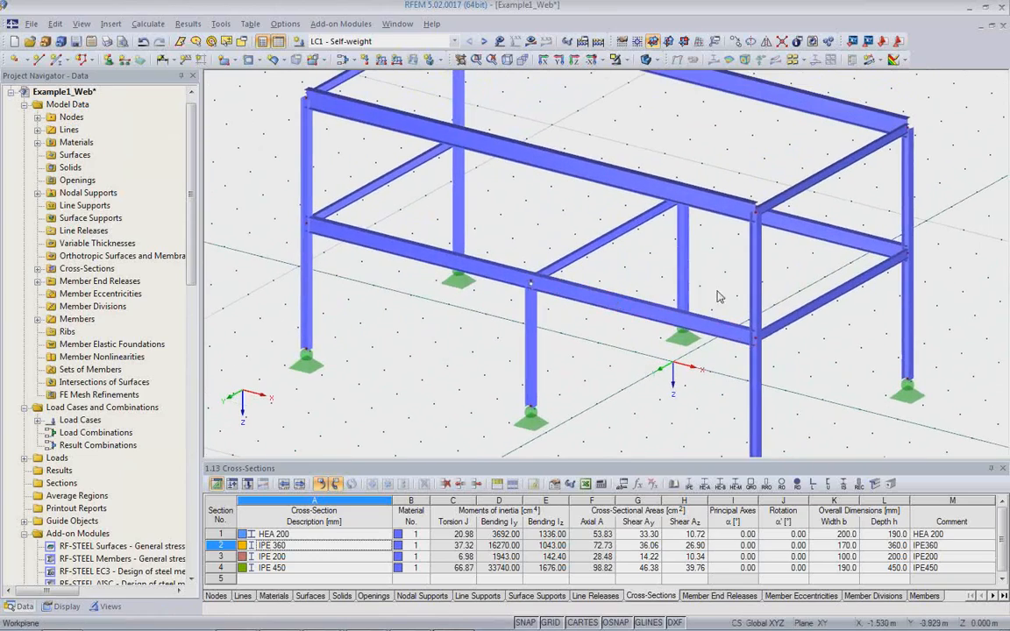
pyautogui.keyDown('ctrl'); pyautogui.moveTo(718, 292); pyautogui.dragTo(773, 255, button='middle'); pyautogui.keyUp('ctrl')
pyautogui.scroll(6, 597, 282)
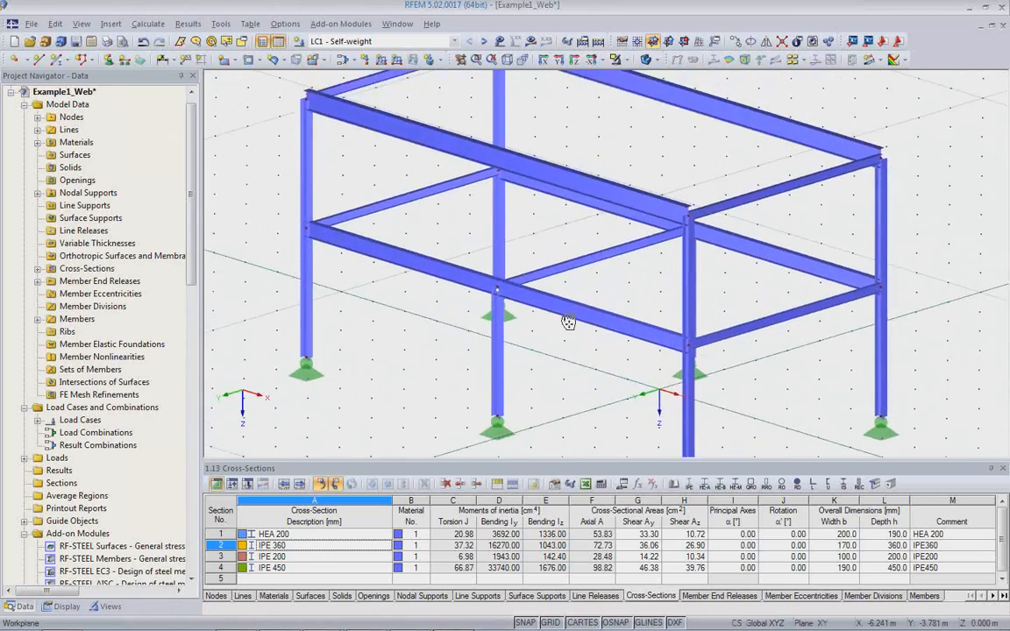
pyautogui.keyDown('ctrl'); pyautogui.moveTo(633, 337); pyautogui.dragTo(624, 255, button='middle'); pyautogui.keyUp('ctrl')
pyautogui.scroll(-2, 647, 319)
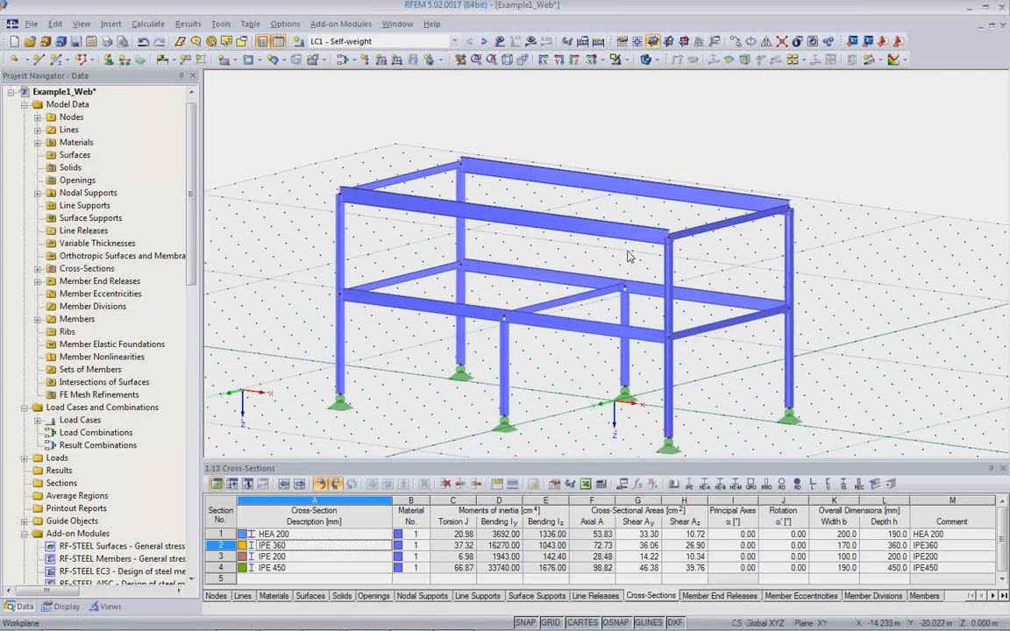
# Calculate LC1, examine the My moment diagrams of the members, and hide the results.
pyautogui.click(530, 40)
pyautogui.click(480, 352)
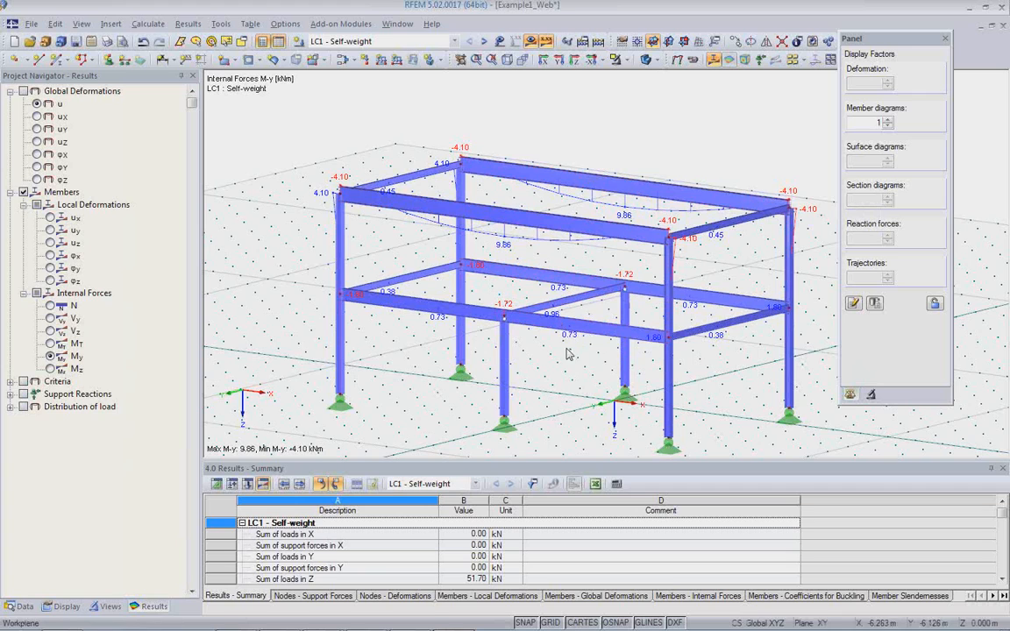
pyautogui.keyDown('ctrl'); pyautogui.moveTo(598, 335); pyautogui.dragTo(590, 373, button='middle'); pyautogui.keyUp('ctrl')
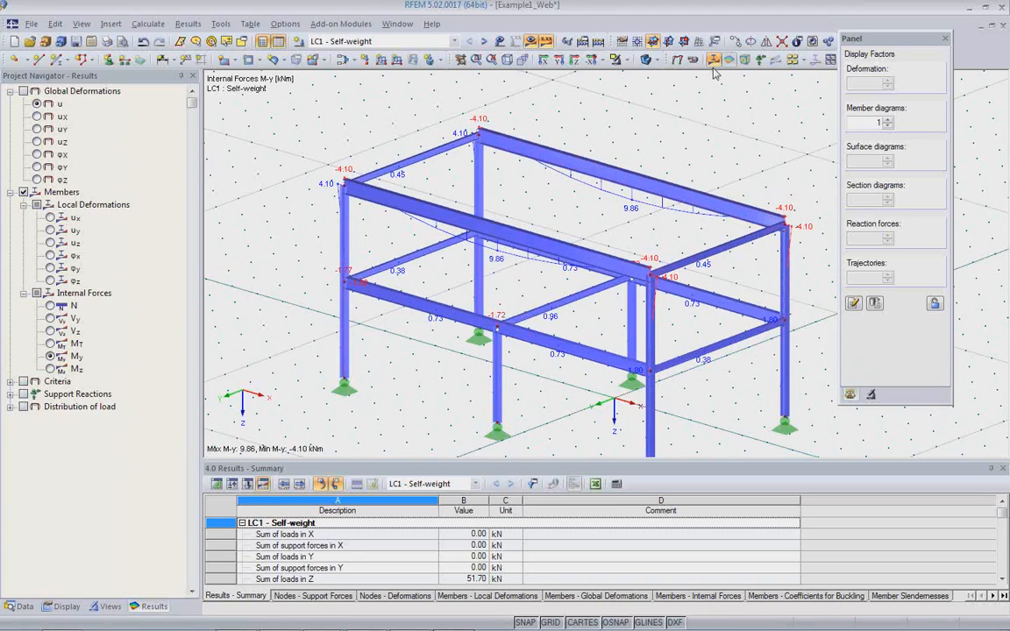
pyautogui.click(532, 43)
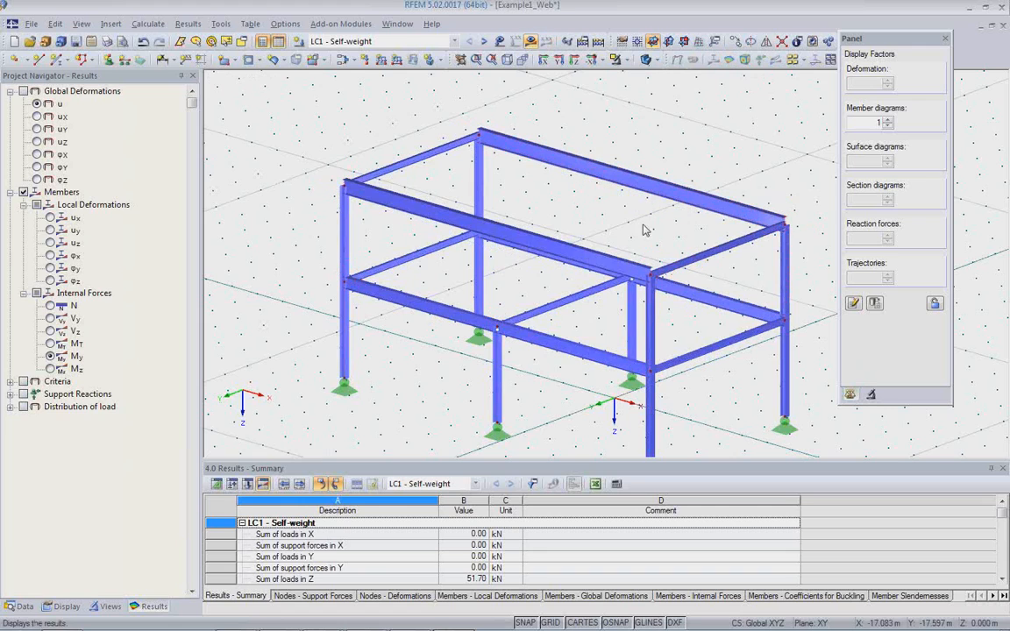
# Make two copies of the lower cross beam at the frame's +X end with a displacement dX of -2.000 m.
pyautogui.scroll(3, 586, 292)
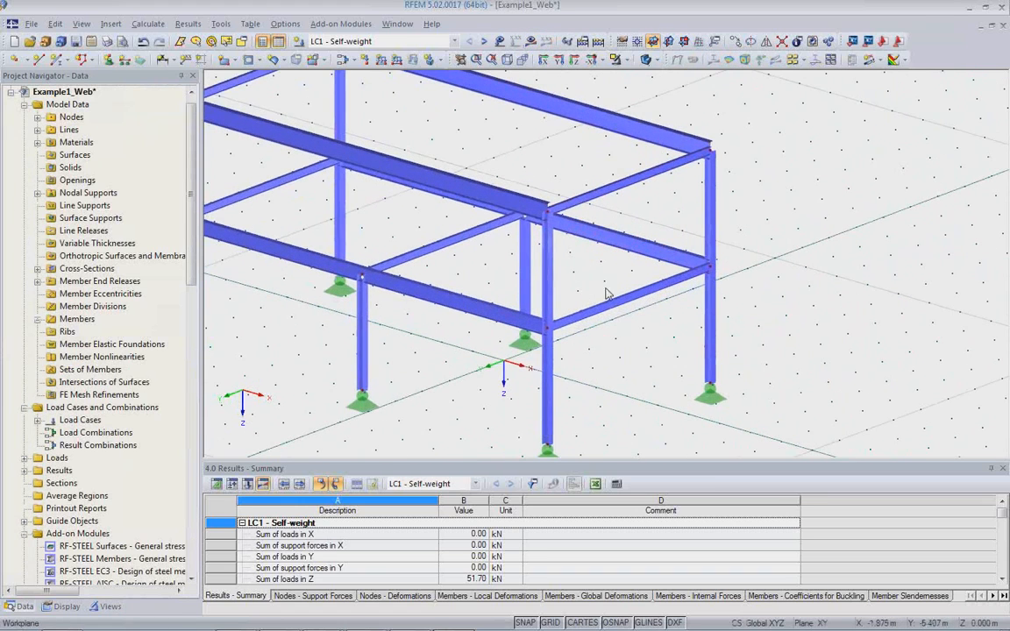
pyautogui.scroll(-2, 611, 272)
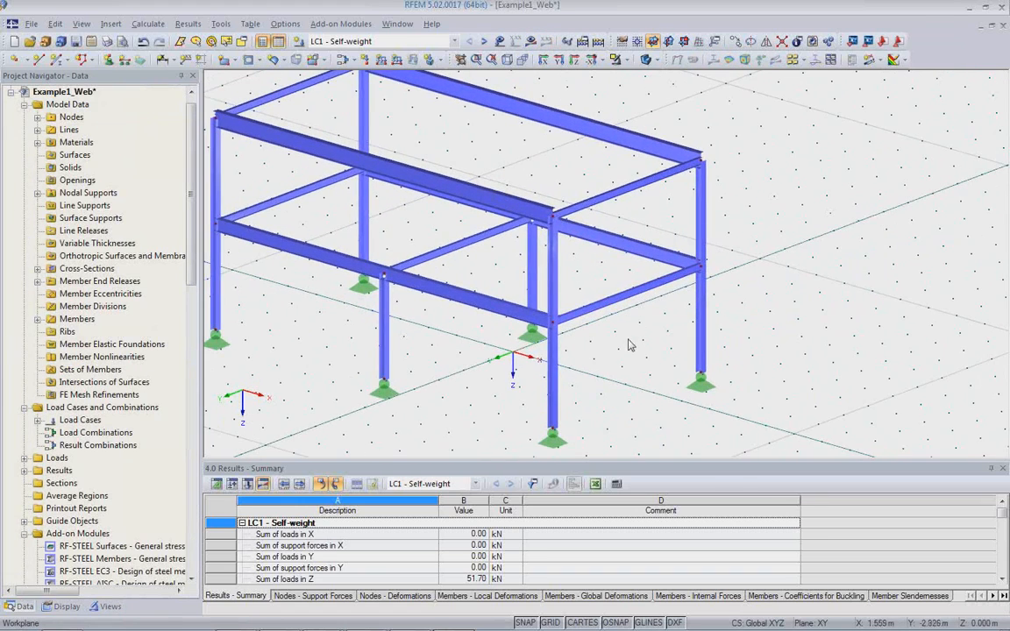
pyautogui.keyDown('ctrl'); pyautogui.moveTo(608, 354); pyautogui.dragTo(534, 264, button='middle'); pyautogui.keyUp('ctrl')
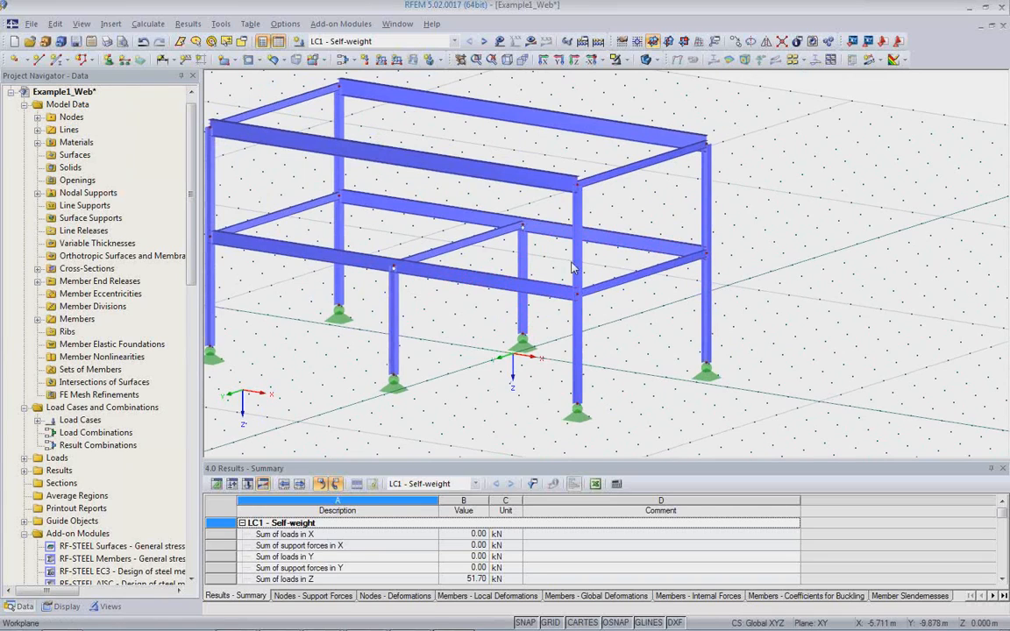
pyautogui.moveTo(589, 322); pyautogui.dragTo(715, 375, button='middle')
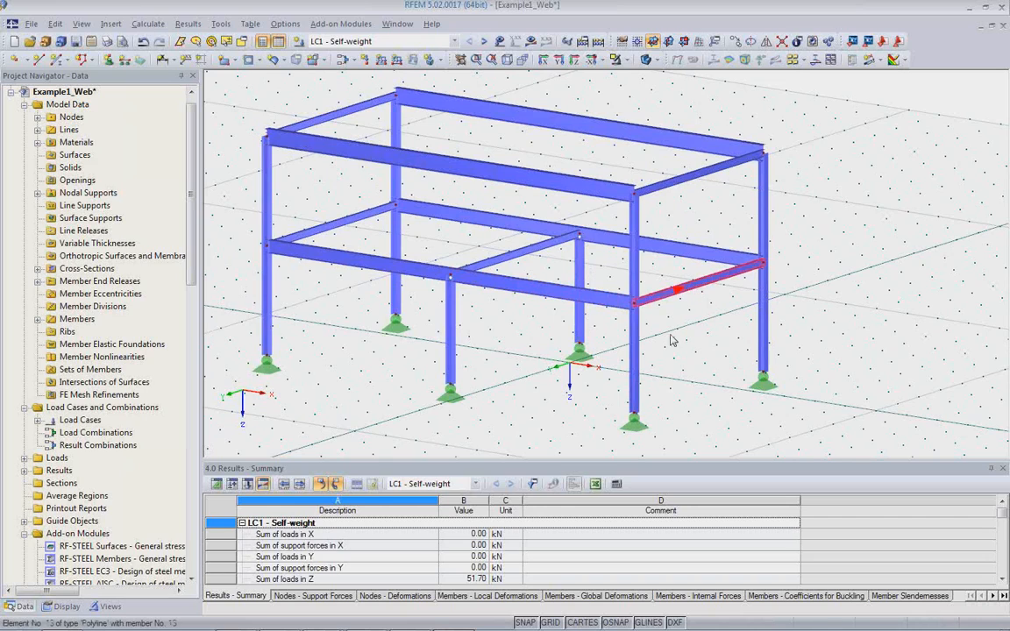
pyautogui.click(737, 43)
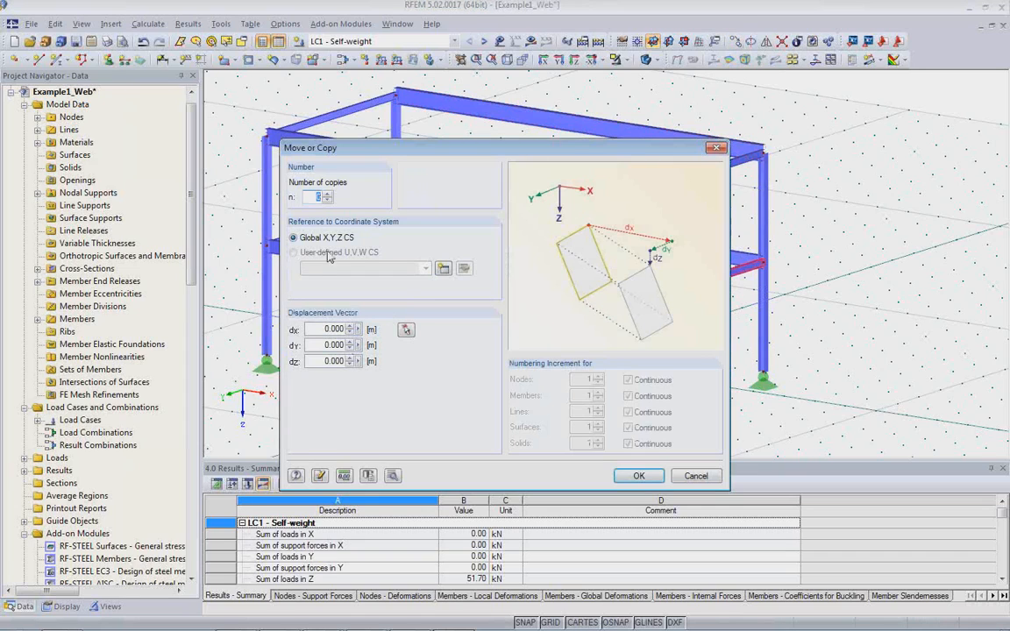
pyautogui.click(327, 194)
pyautogui.click(327, 194)
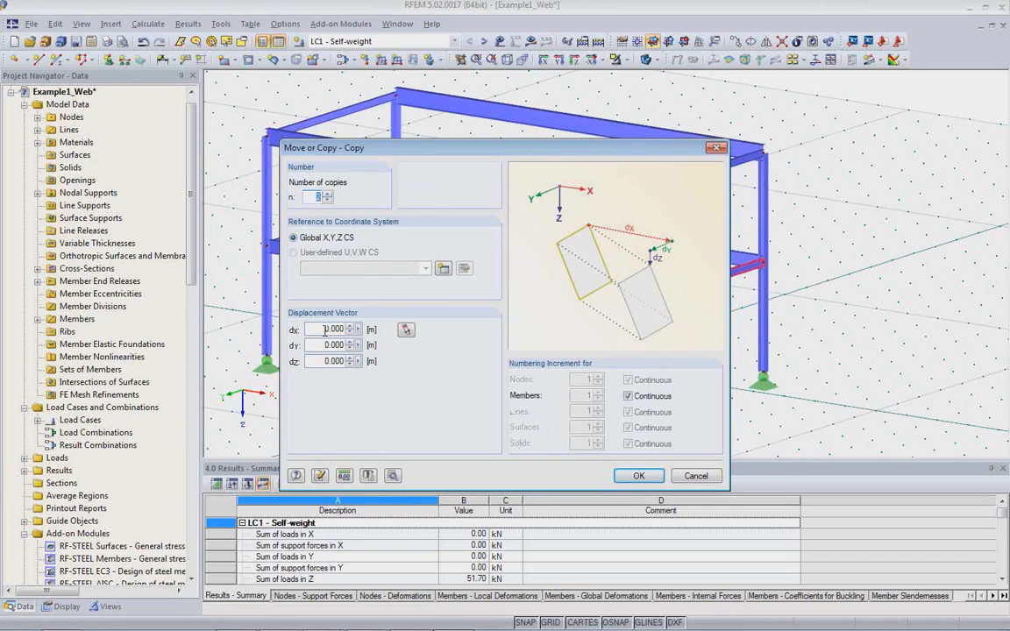
pyautogui.click(325, 329)
pyautogui.press('BackSpace')
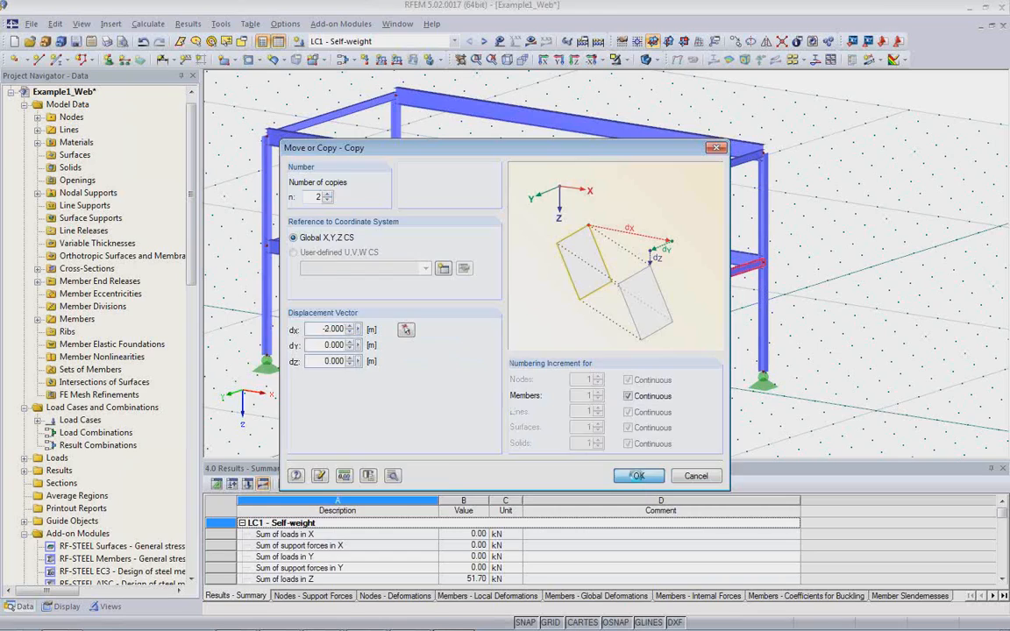
pyautogui.click(638, 477)
pyautogui.click(616, 306)
# Assign a new IPE 500 cross-section in Steel S 235 to the two copied cross beams.
pyautogui.keyDown('ctrl'); pyautogui.moveTo(619, 303); pyautogui.dragTo(584, 368, button='middle'); pyautogui.keyUp('ctrl')
pyautogui.scroll(2, 612, 315)
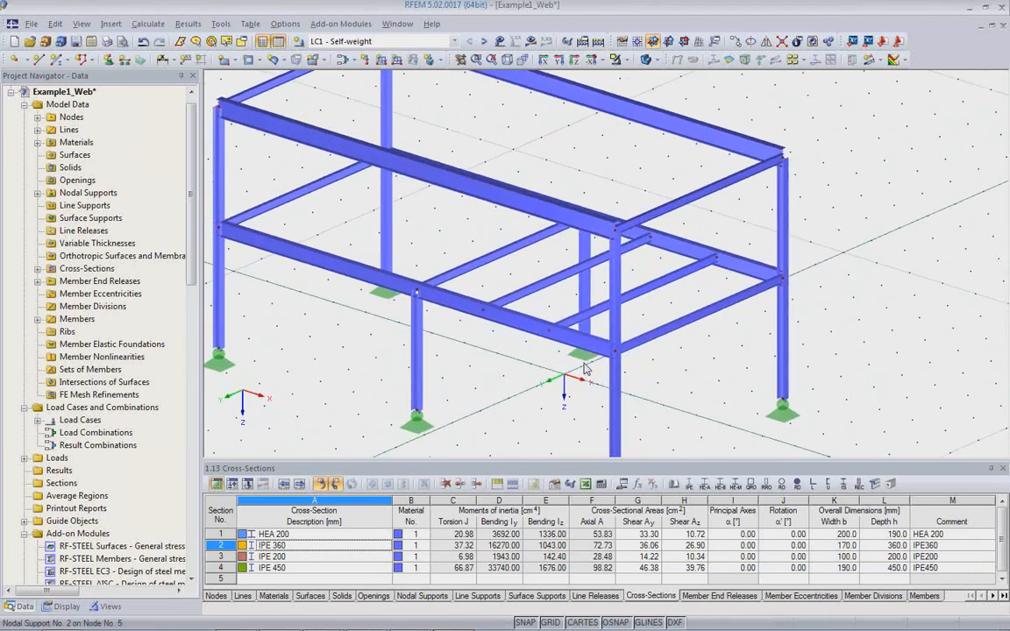
pyautogui.scroll(3, 582, 341)
pyautogui.moveTo(638, 327); pyautogui.dragTo(699, 312, button='middle')
pyautogui.scroll(-1, 699, 310)
pyautogui.click(577, 257)
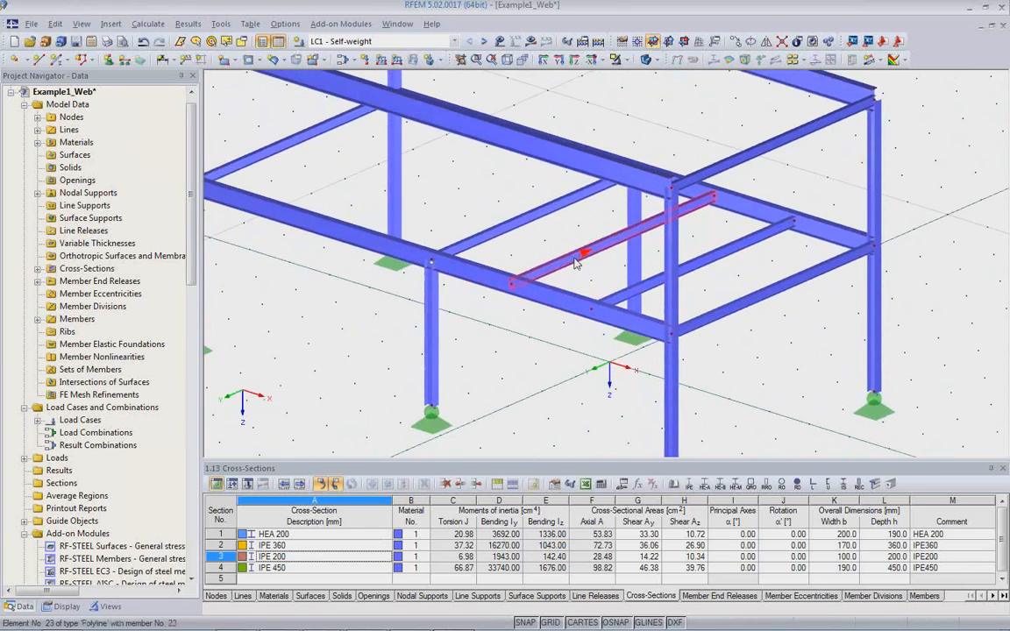
pyautogui.doubleClick(625, 302)
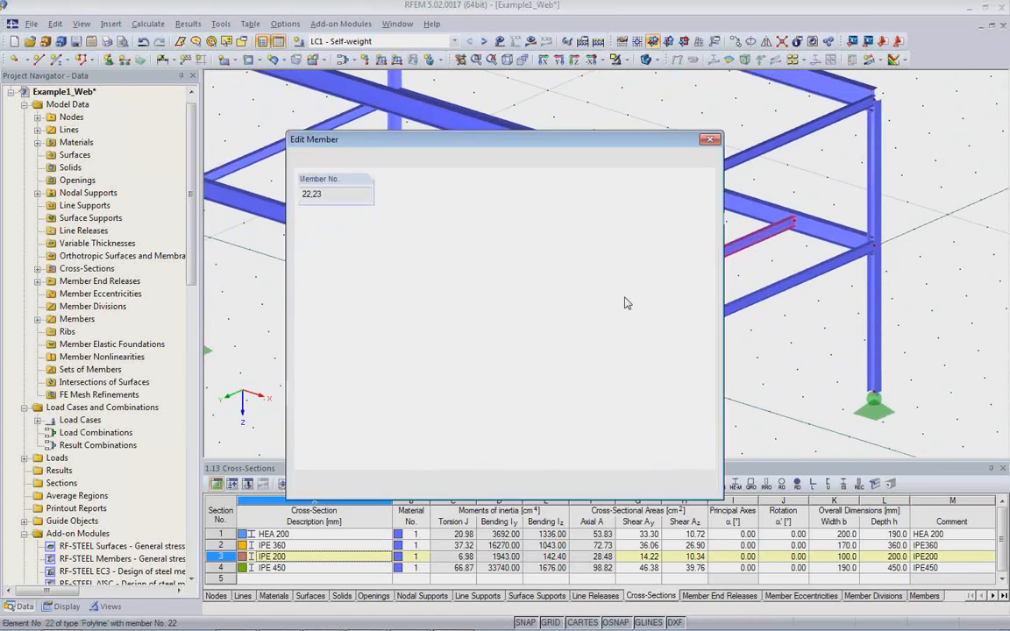
pyautogui.click(660, 382)
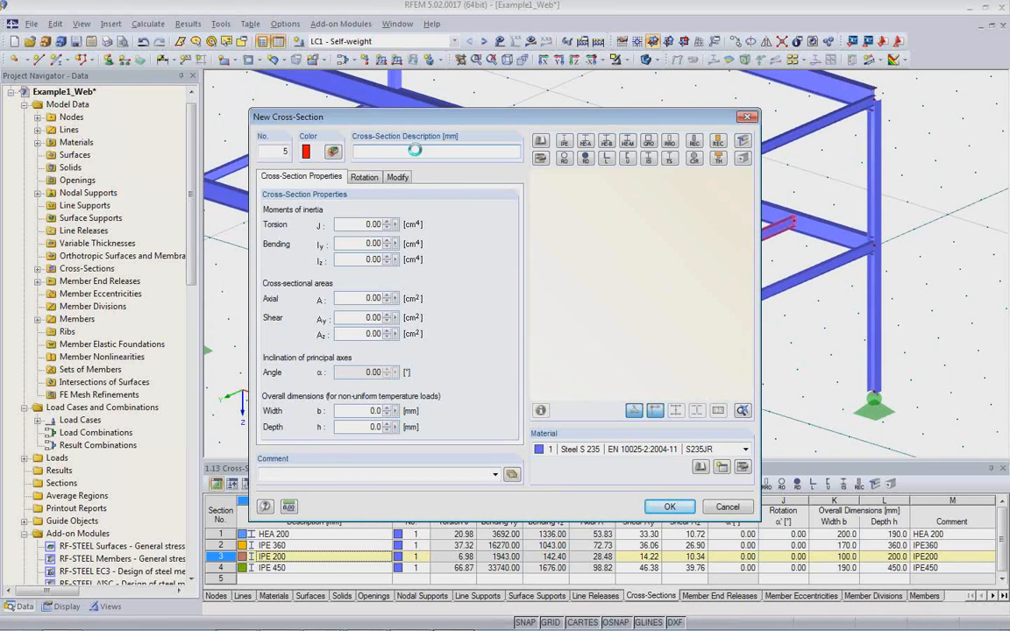
pyautogui.write('IPE 500')
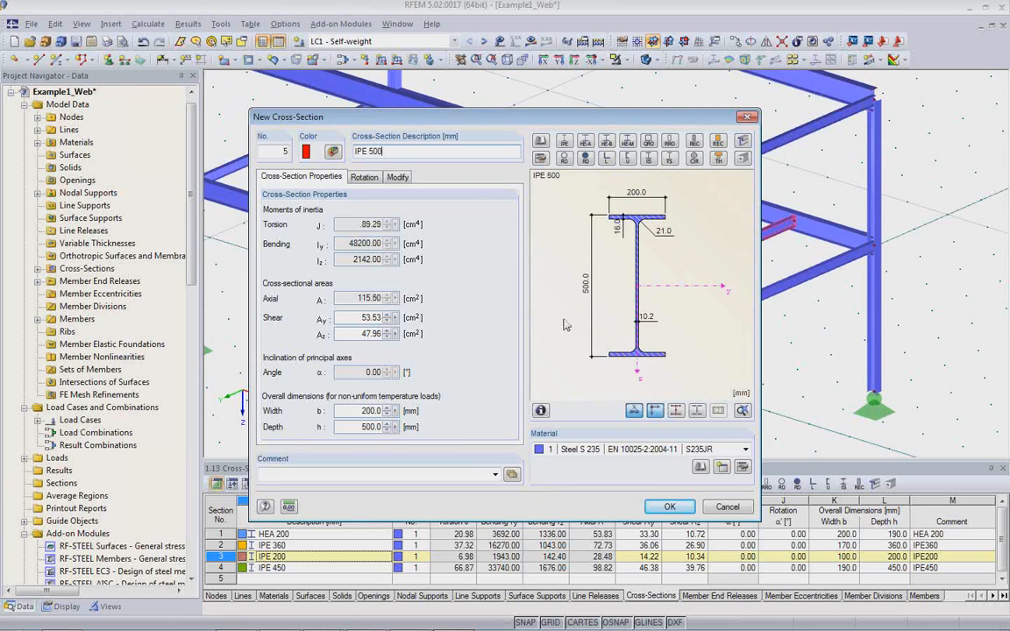
pyautogui.click(669, 507)
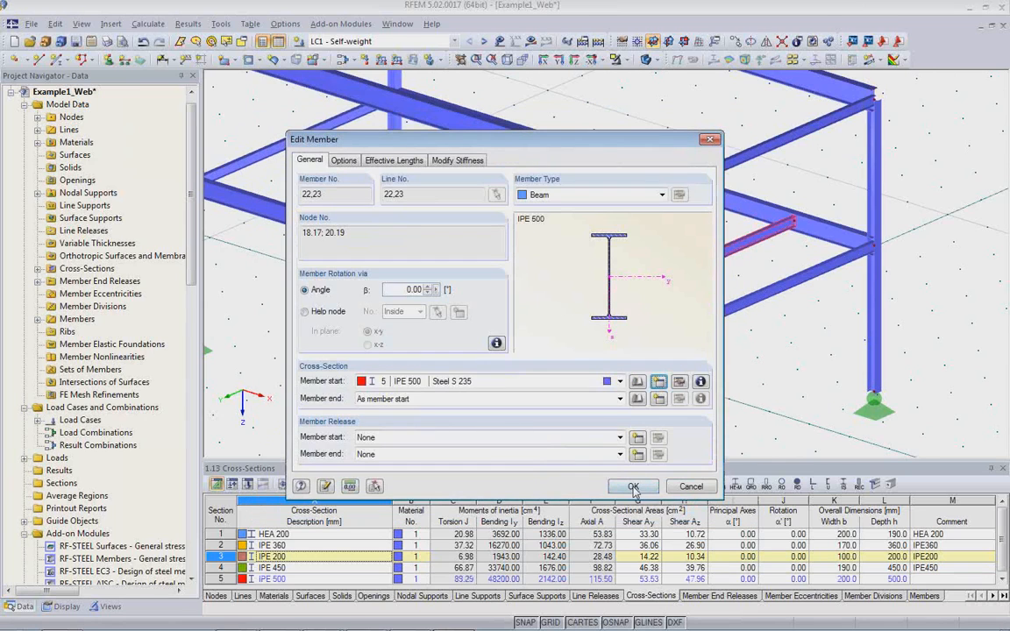
pyautogui.click(635, 488)
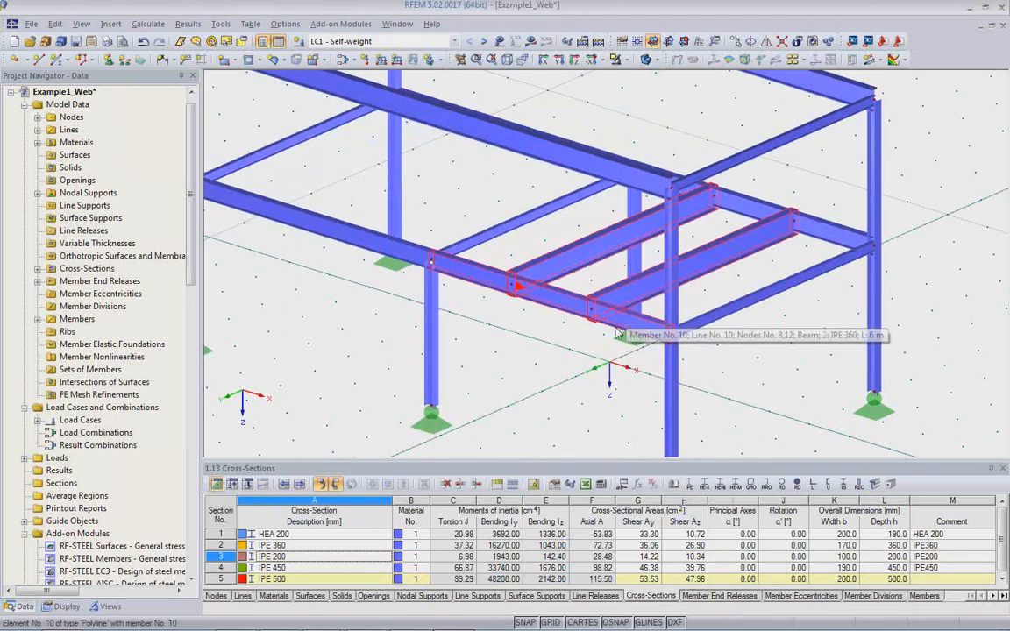
# Open the two short middle columns together for editing and set their member rotation angle β to -90°.
pyautogui.moveTo(598, 329); pyautogui.dragTo(581, 315, button='middle')
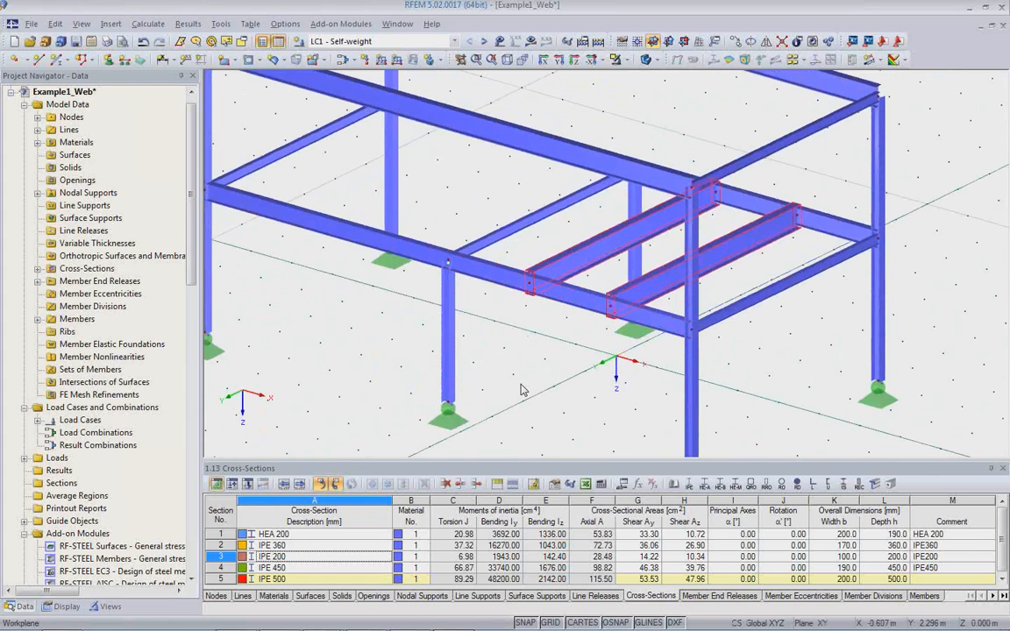
pyautogui.scroll(1, 523, 354)
pyautogui.scroll(2, 480, 359)
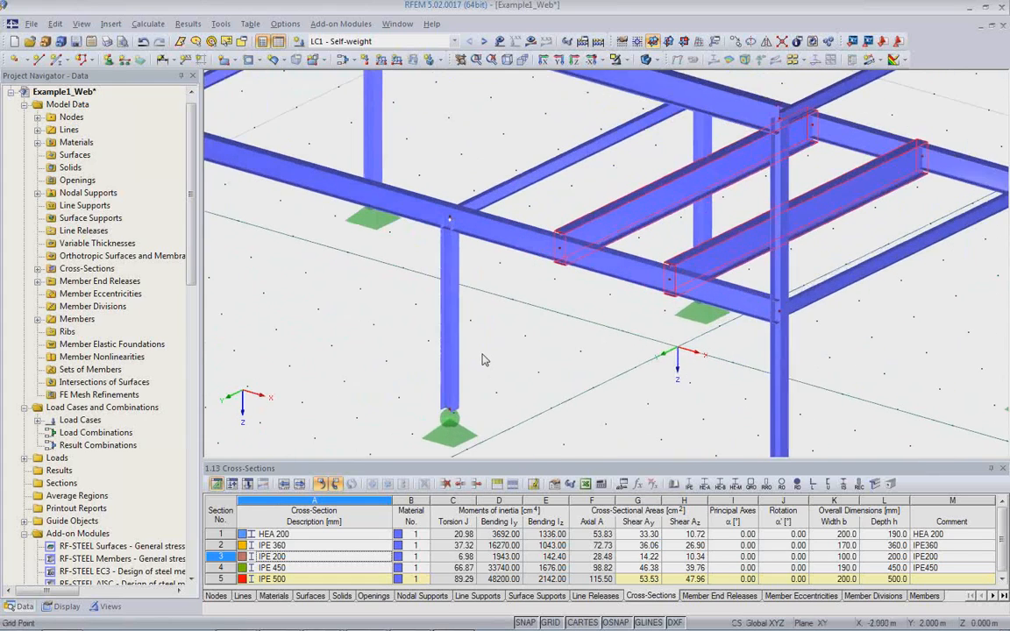
pyautogui.scroll(1, 481, 360)
pyautogui.click(445, 355)
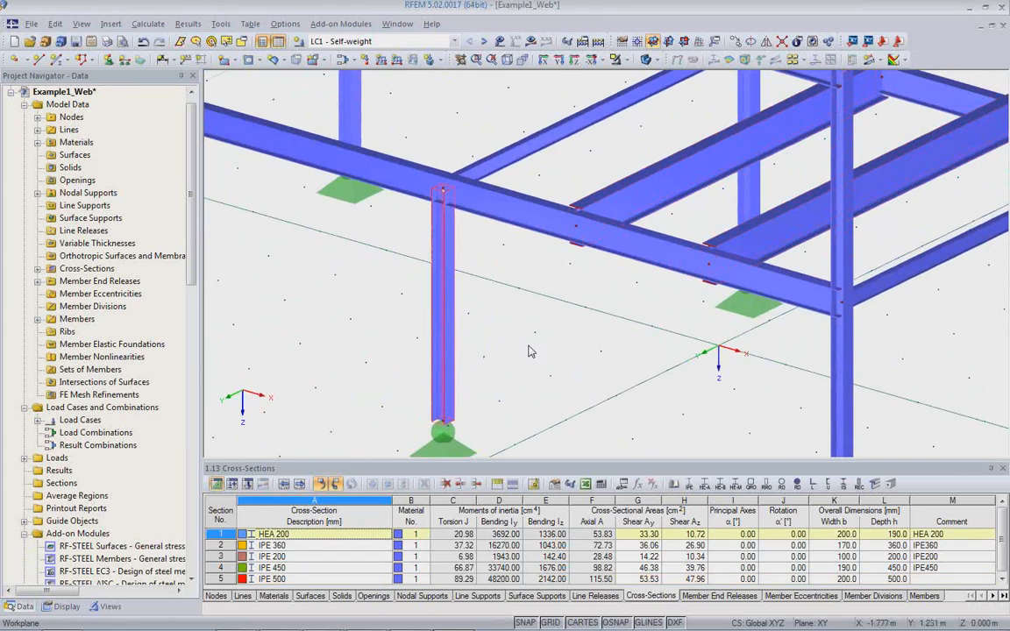
pyautogui.scroll(1, 469, 395)
pyautogui.scroll(1, 735, 264)
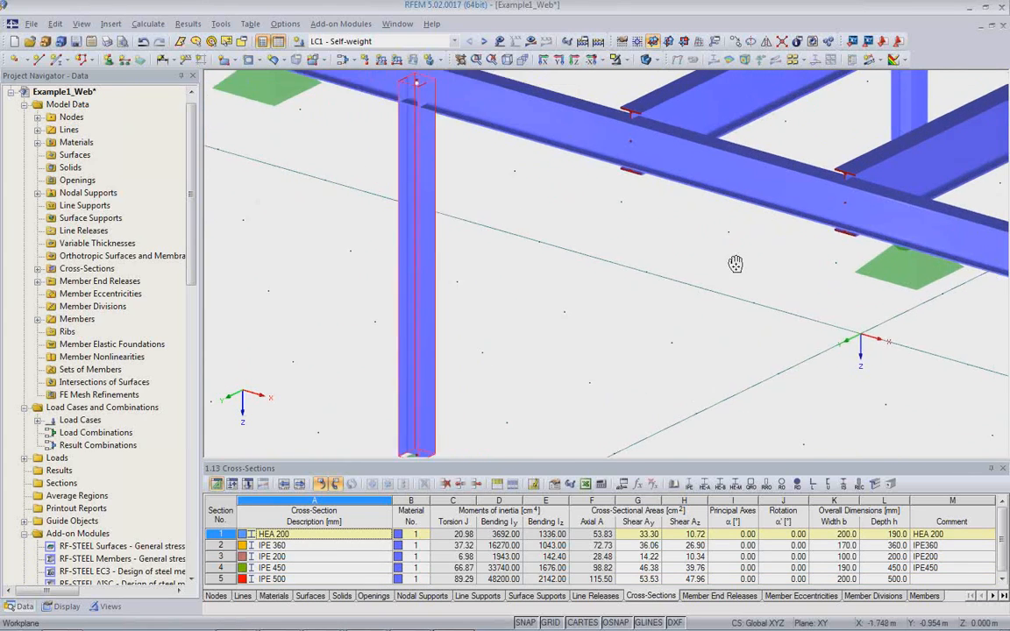
pyautogui.scroll(1, 660, 331)
pyautogui.scroll(-2, 661, 167)
pyautogui.scroll(1, 753, 158)
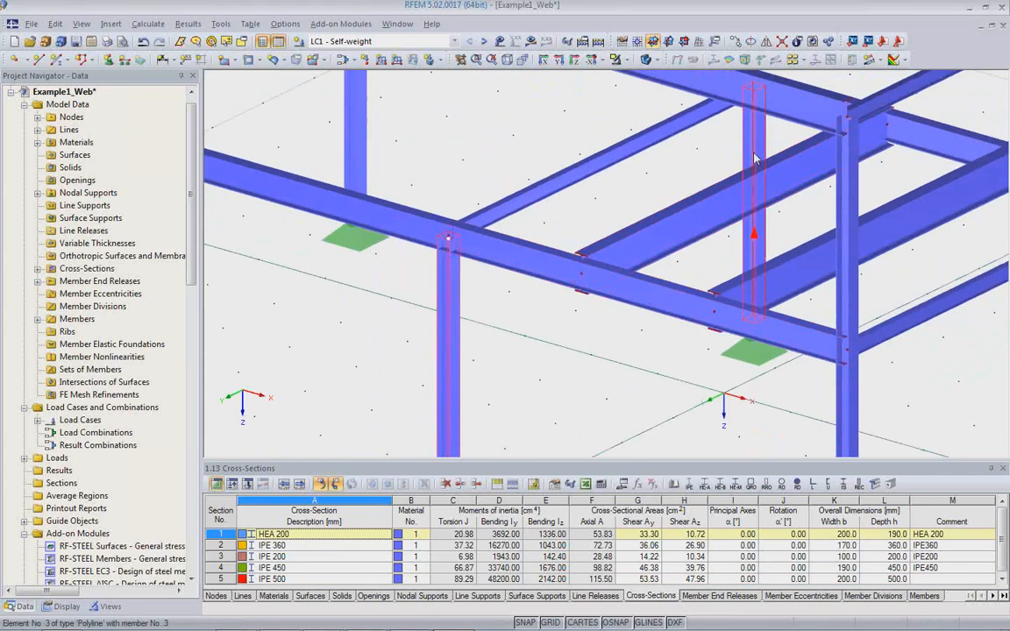
pyautogui.doubleClick(755, 159)
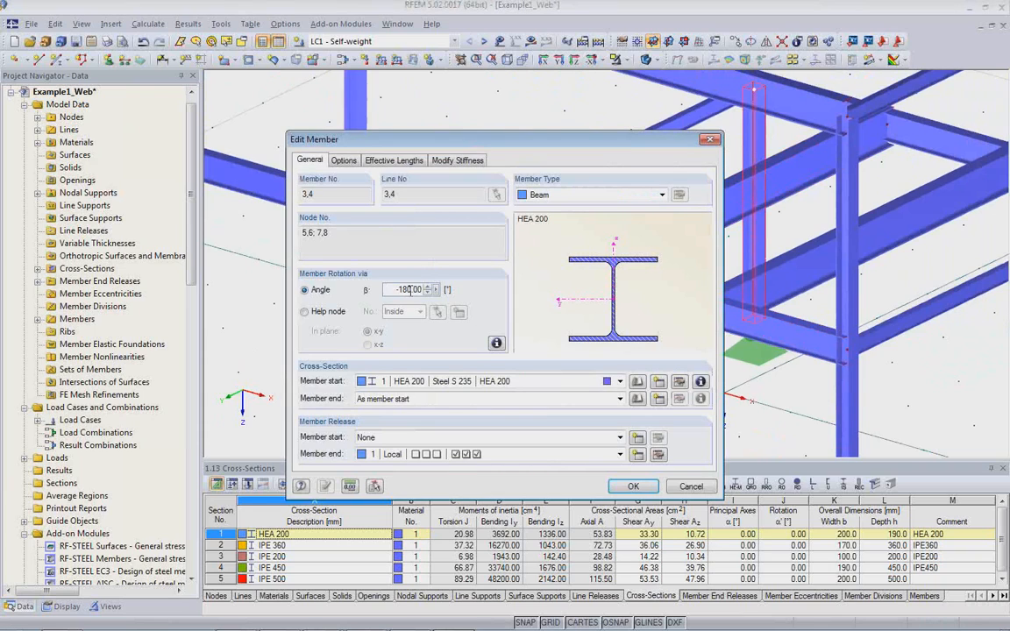
pyautogui.doubleClick(409, 289)
pyautogui.write('-90')
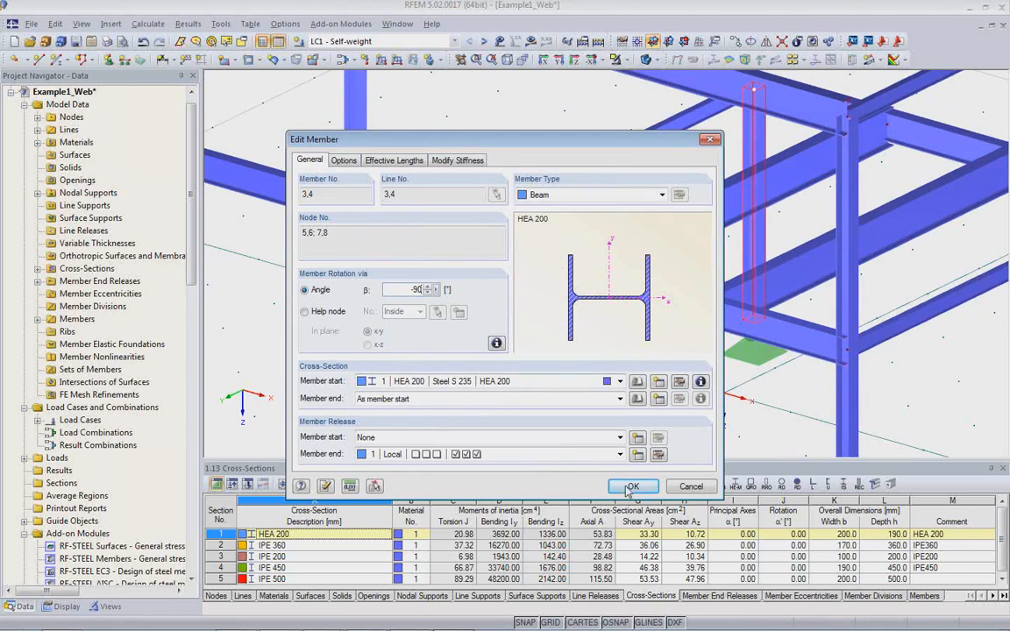
# Change the columns' shared cross-section to HEA 300 and apply the member changes.
pyautogui.click(681, 383)
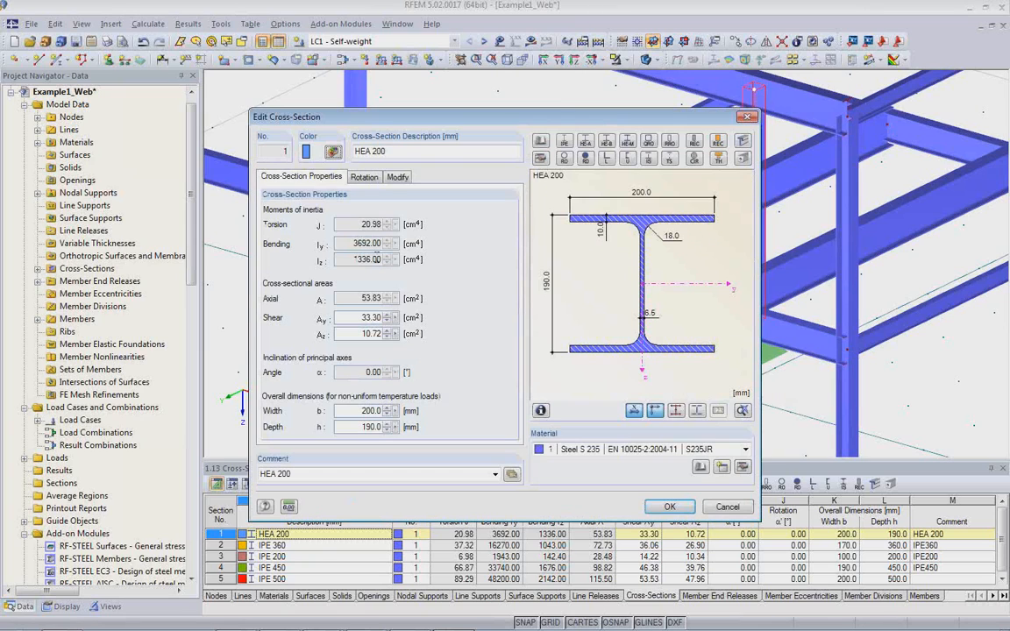
pyautogui.press('BackSpace')
pyautogui.press('BackSpace')
pyautogui.press('BackSpace')
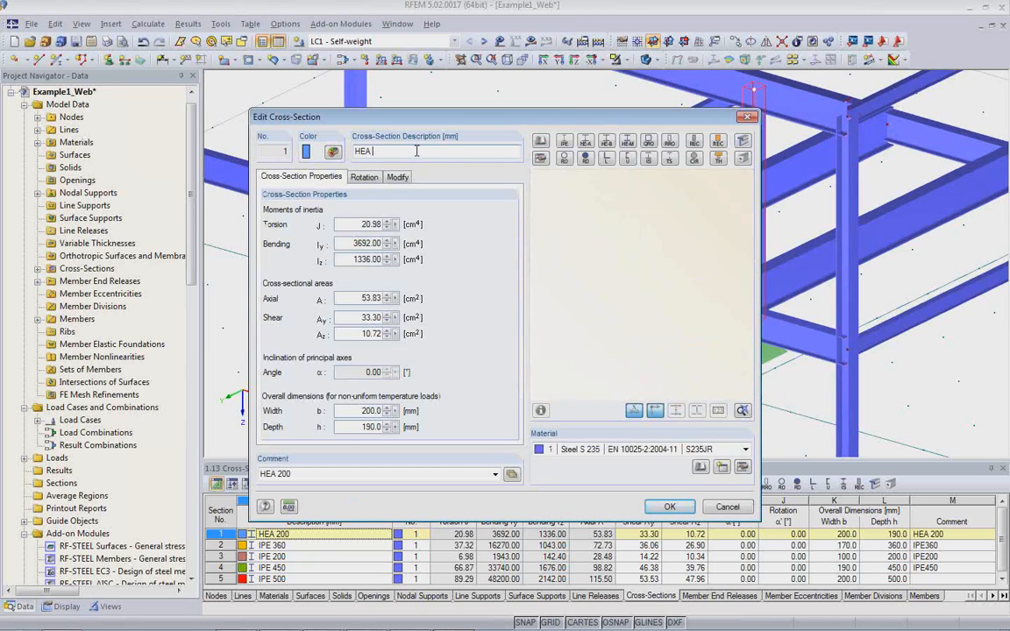
pyautogui.write('300')
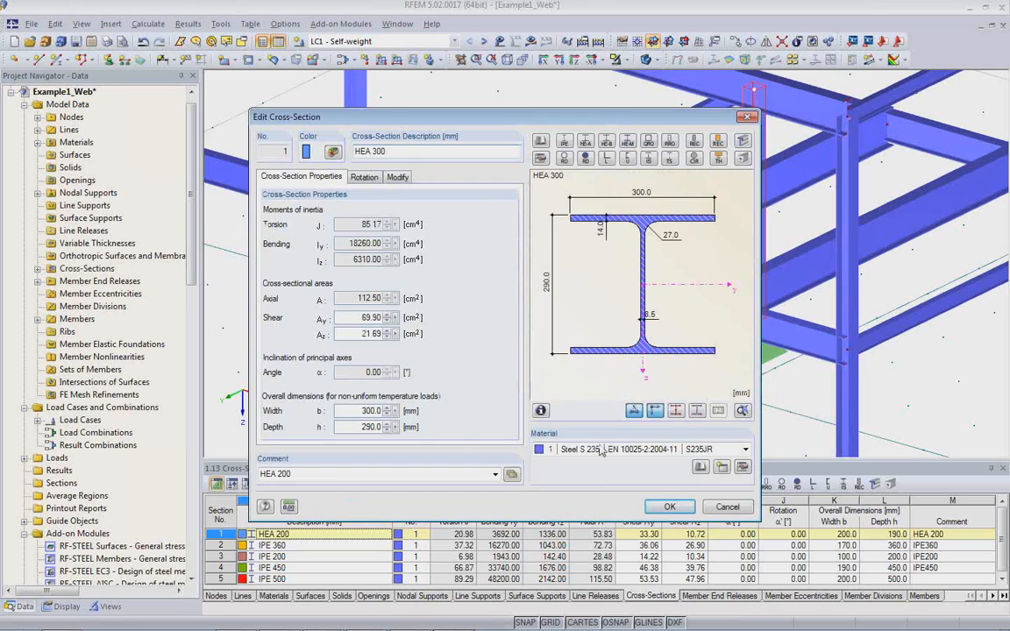
pyautogui.click(657, 507)
pyautogui.click(637, 486)
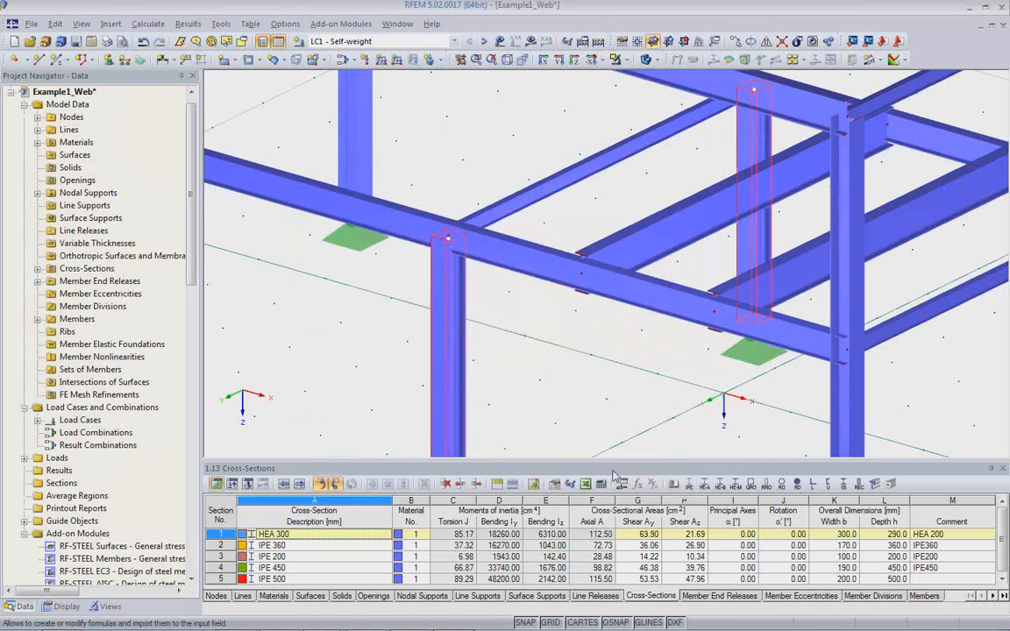
# Check the member properties of the lower corner column at the +X end and examine the modified frame as a whole.
pyautogui.scroll(-2, 529, 367)
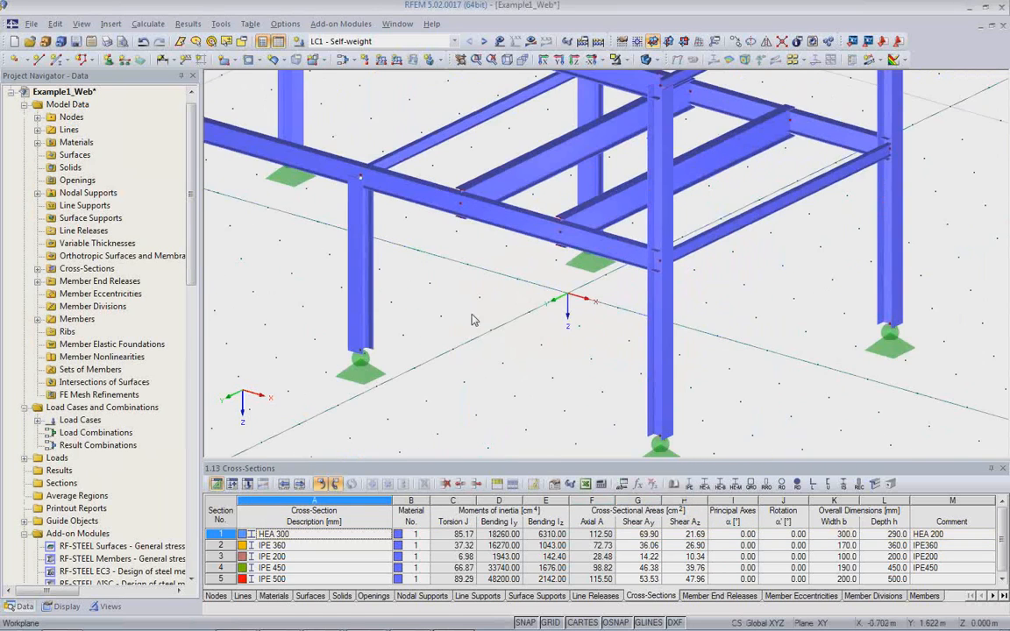
pyautogui.keyDown('ctrl'); pyautogui.moveTo(483, 315); pyautogui.dragTo(347, 260, button='middle'); pyautogui.keyUp('ctrl')
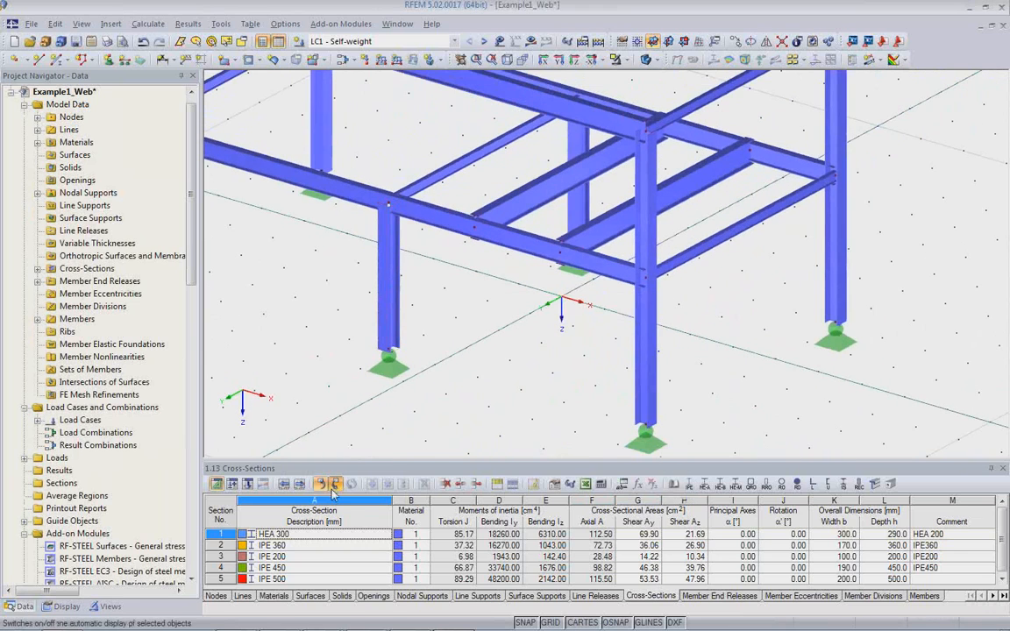
pyautogui.click(655, 377)
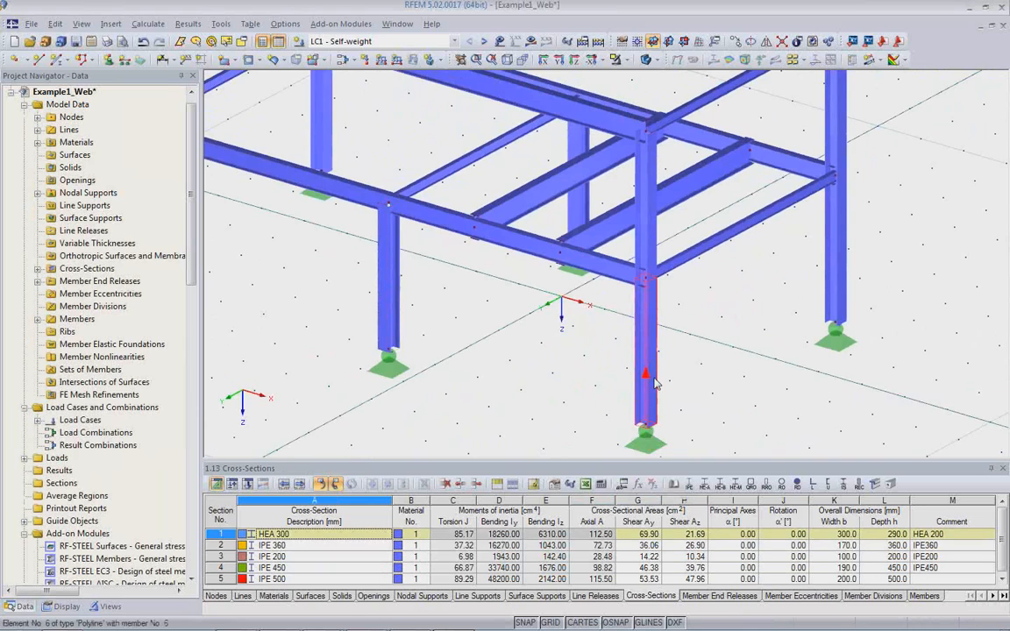
pyautogui.doubleClick(655, 390)
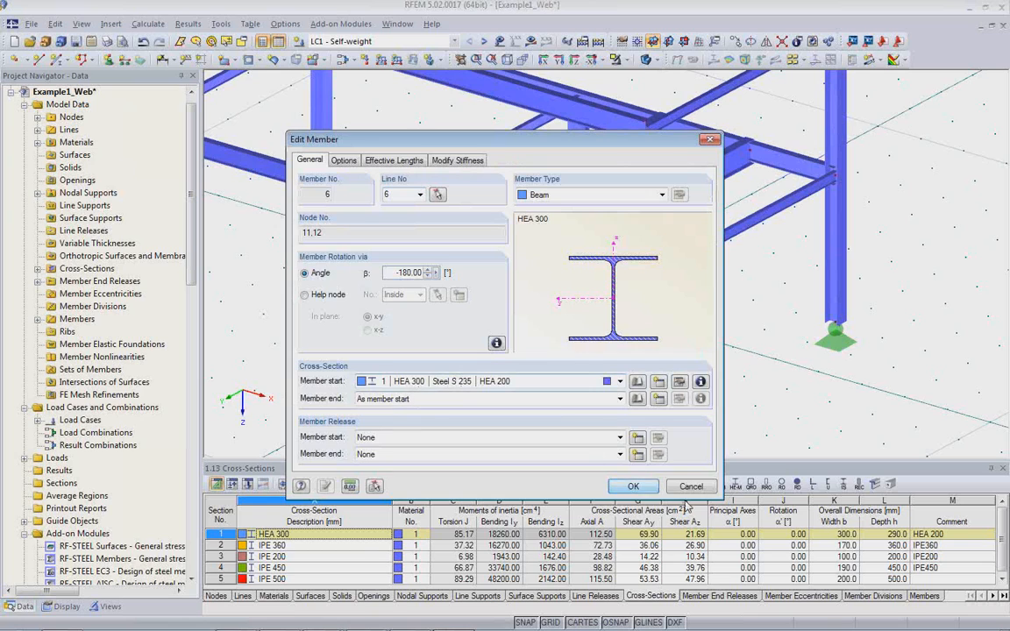
pyautogui.press('Return')
pyautogui.scroll(-3, 559, 401)
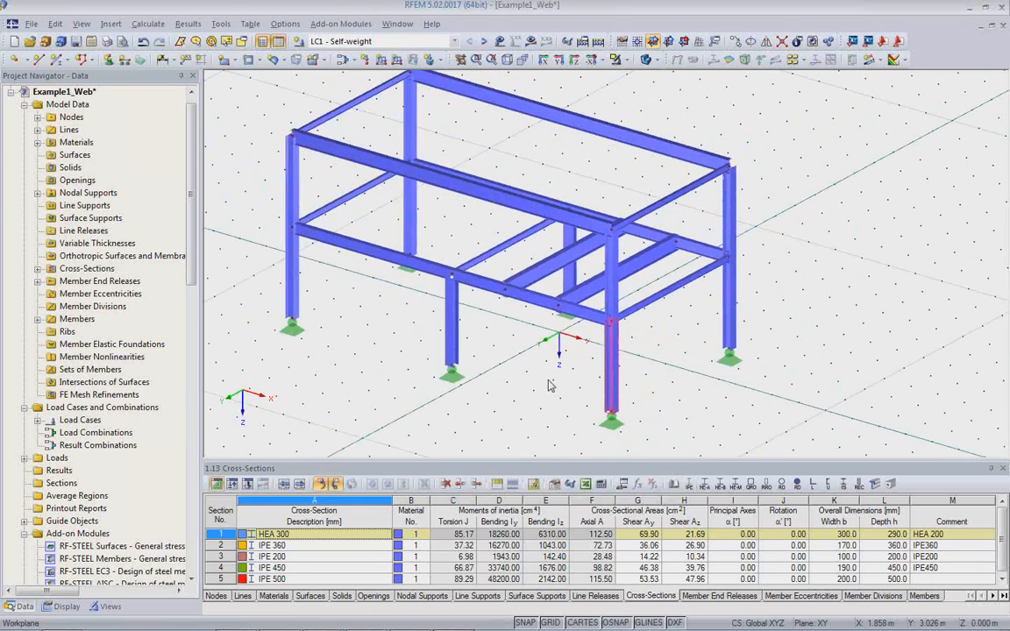
pyautogui.scroll(1, 526, 360)
pyautogui.keyDown('ctrl'); pyautogui.moveTo(547, 365); pyautogui.dragTo(647, 320, button='middle'); pyautogui.keyUp('ctrl')
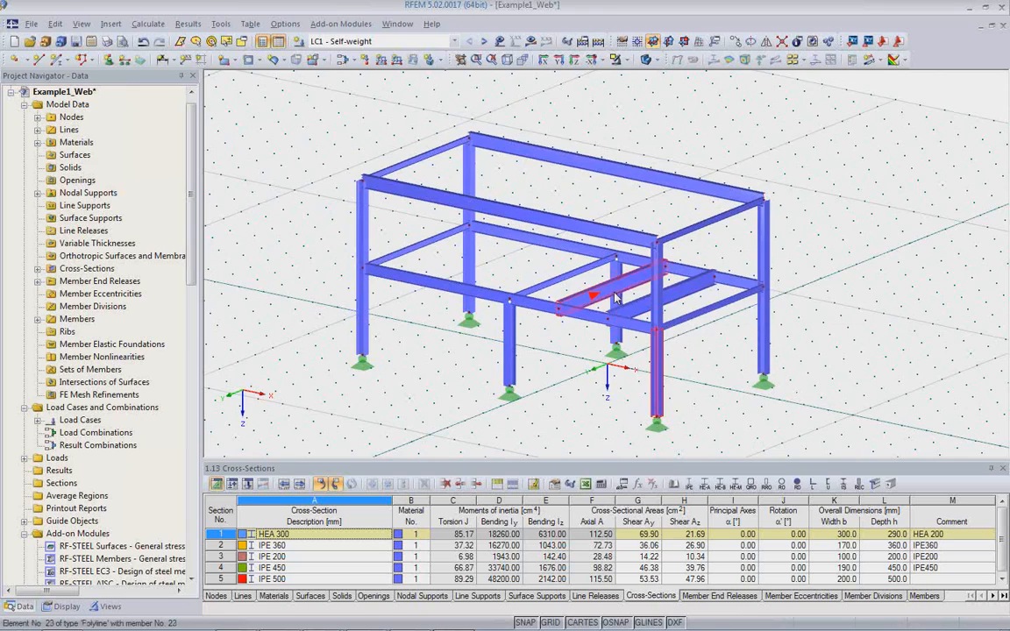
pyautogui.click(603, 399)
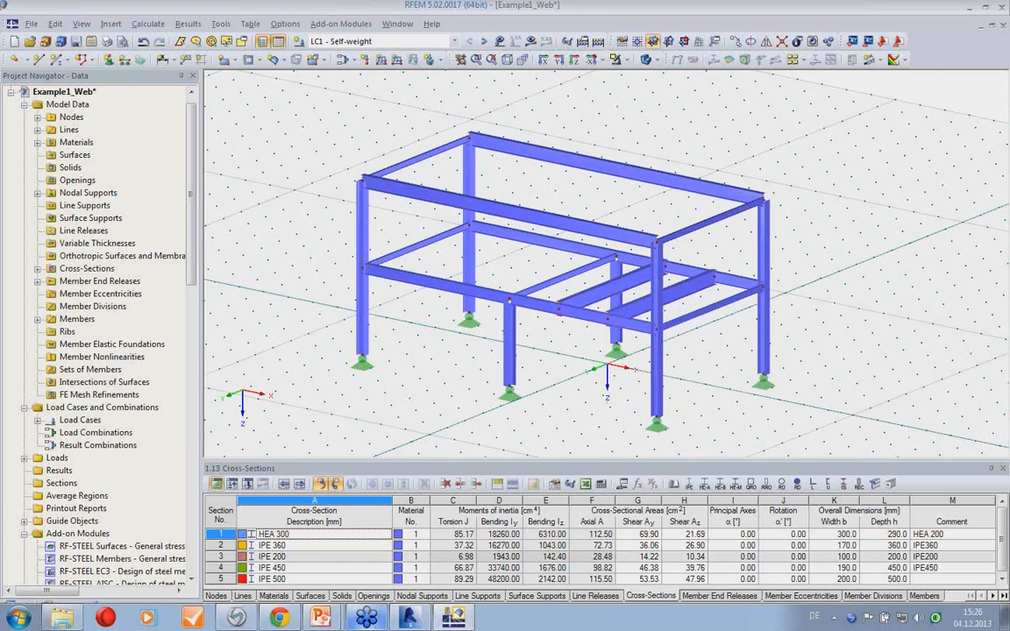
# Switch to Revit and import the RFEM model, updating the existing structure with absent objects removed.
pyautogui.click(409, 618)
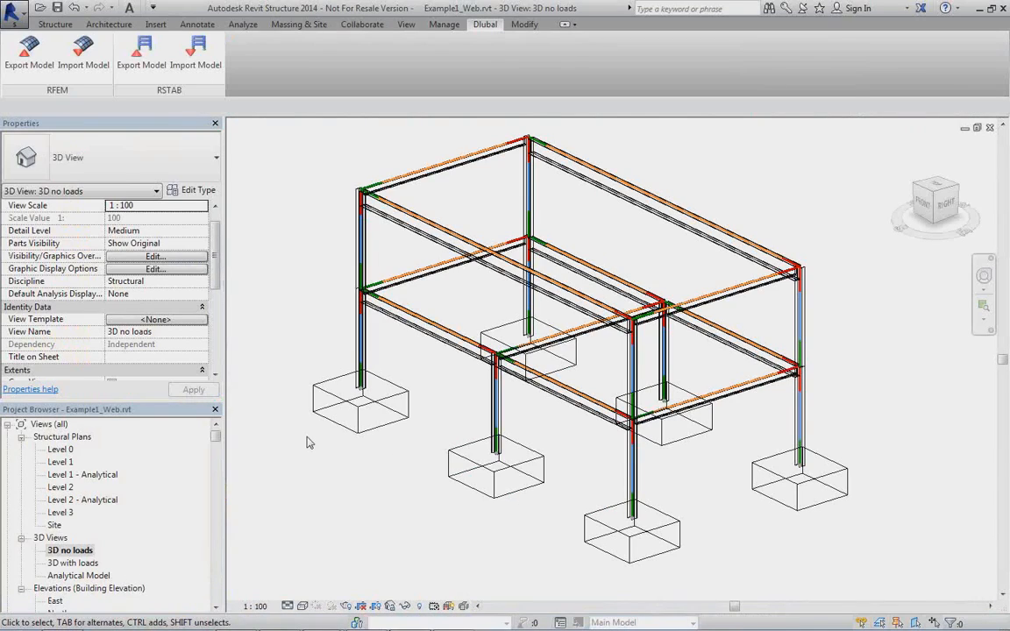
pyautogui.click(89, 72)
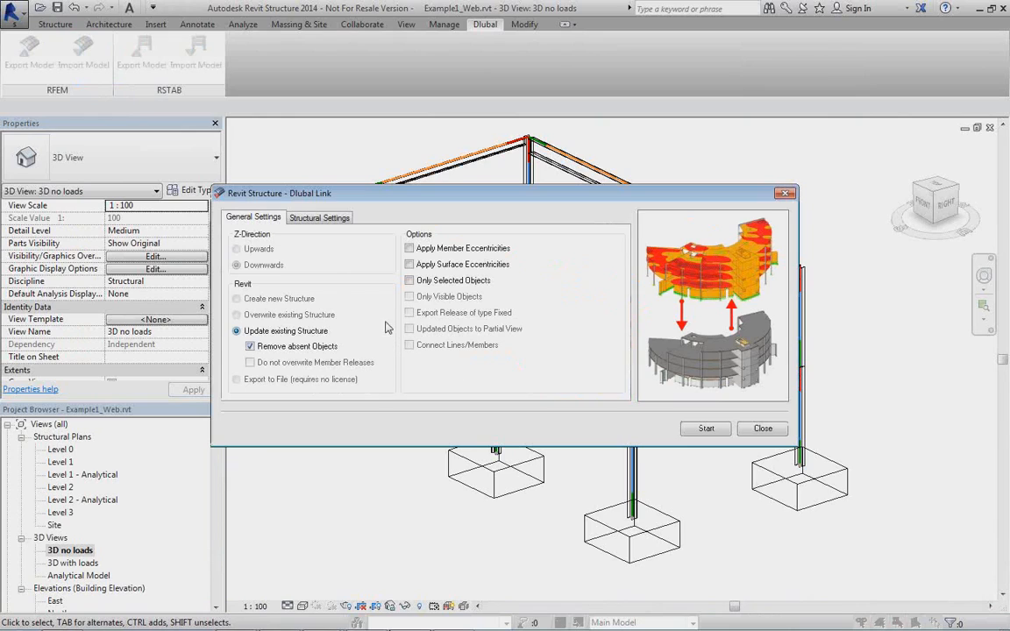
pyautogui.click(327, 221)
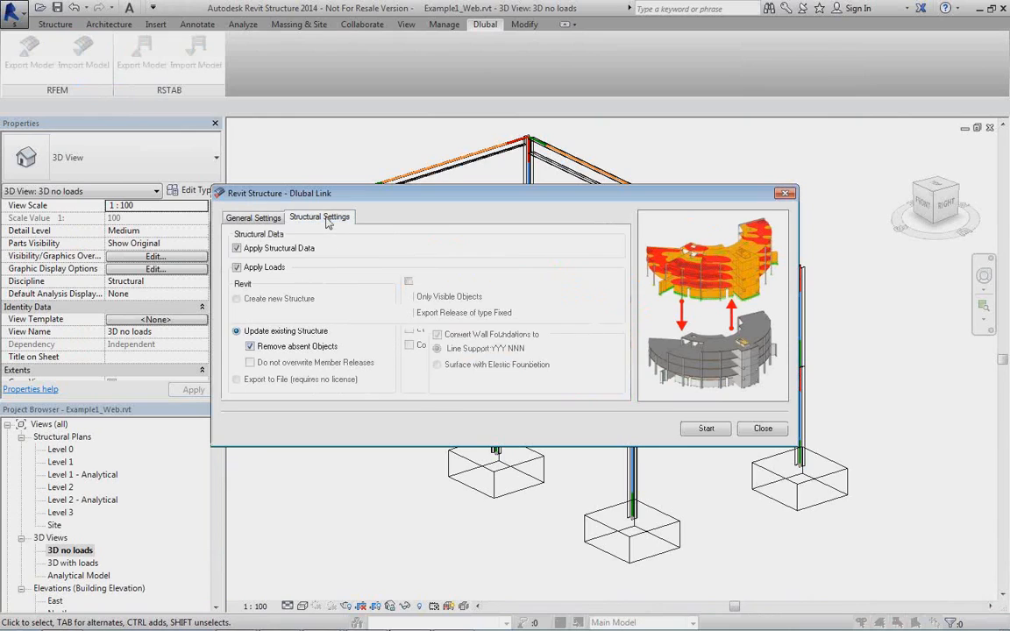
pyautogui.click(274, 220)
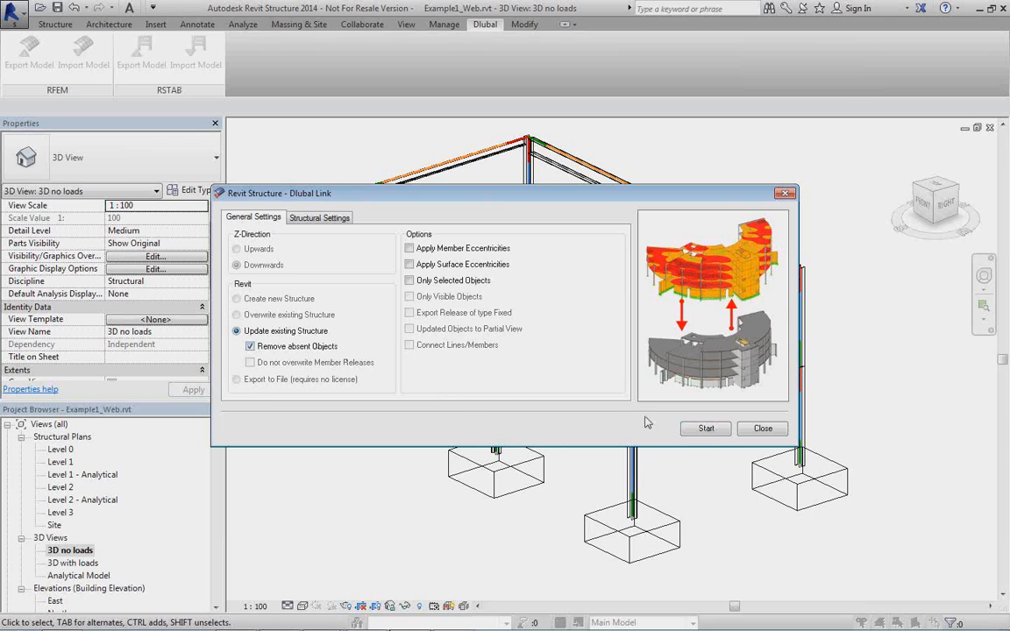
pyautogui.click(701, 436)
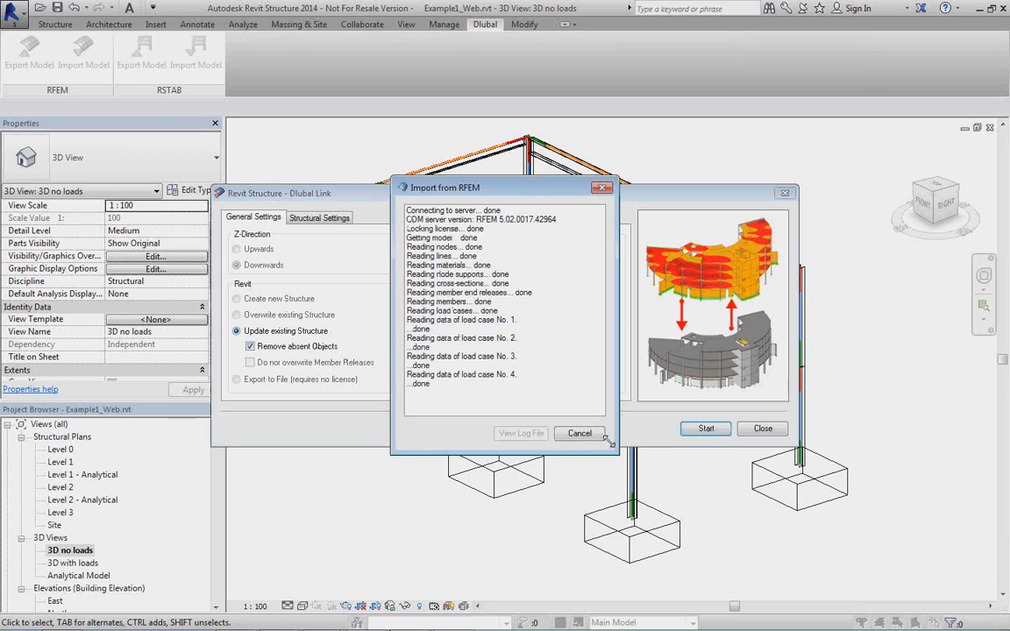
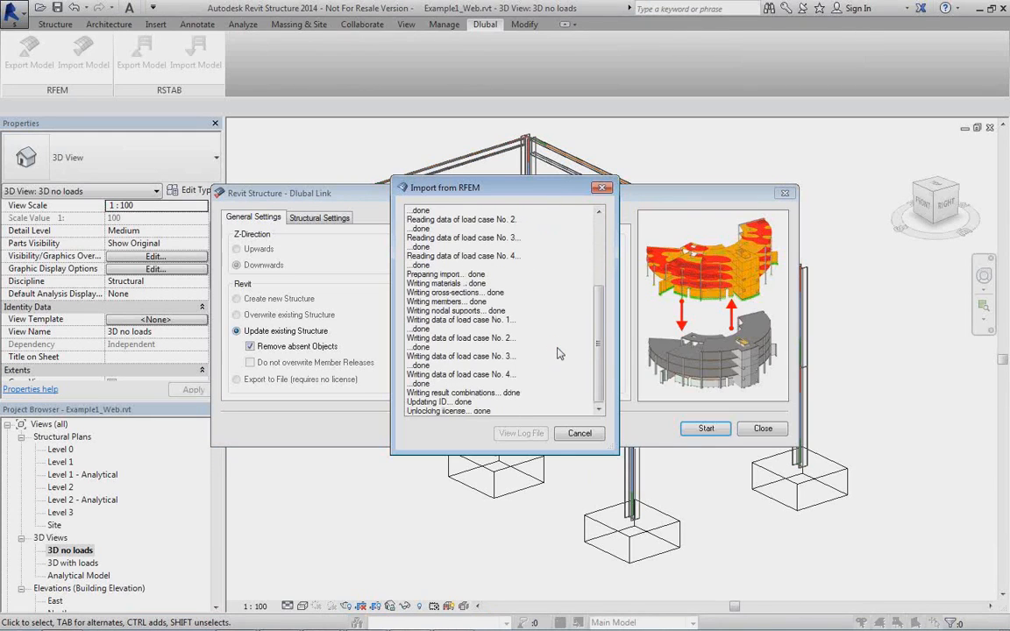
pyautogui.click(579, 439)
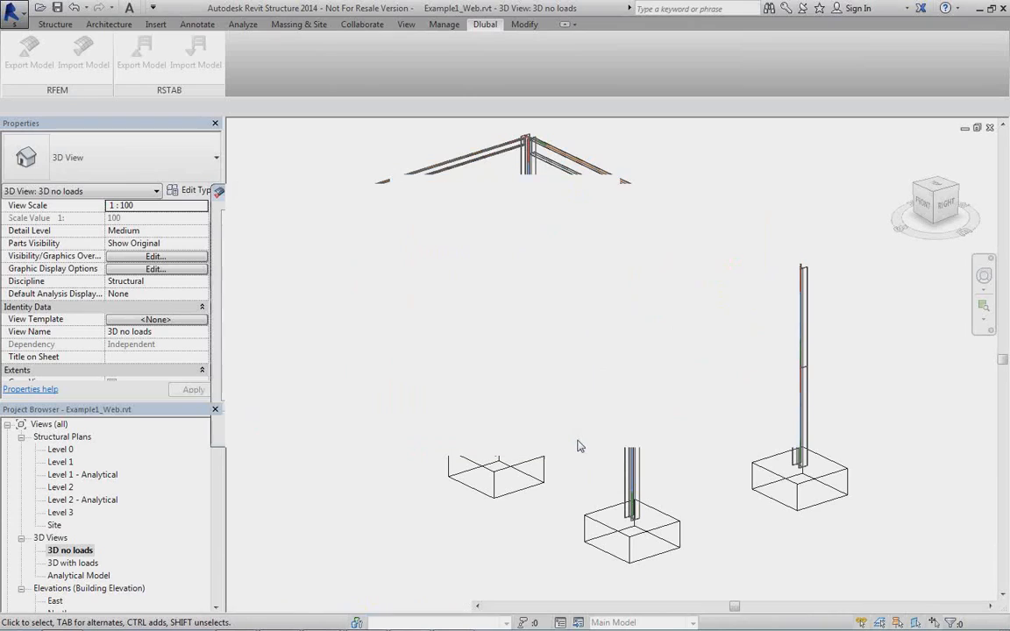
# Inspect the type and orientation of the short middle column on its foundation in the updated Revit model.
pyautogui.scroll(3, 587, 442)
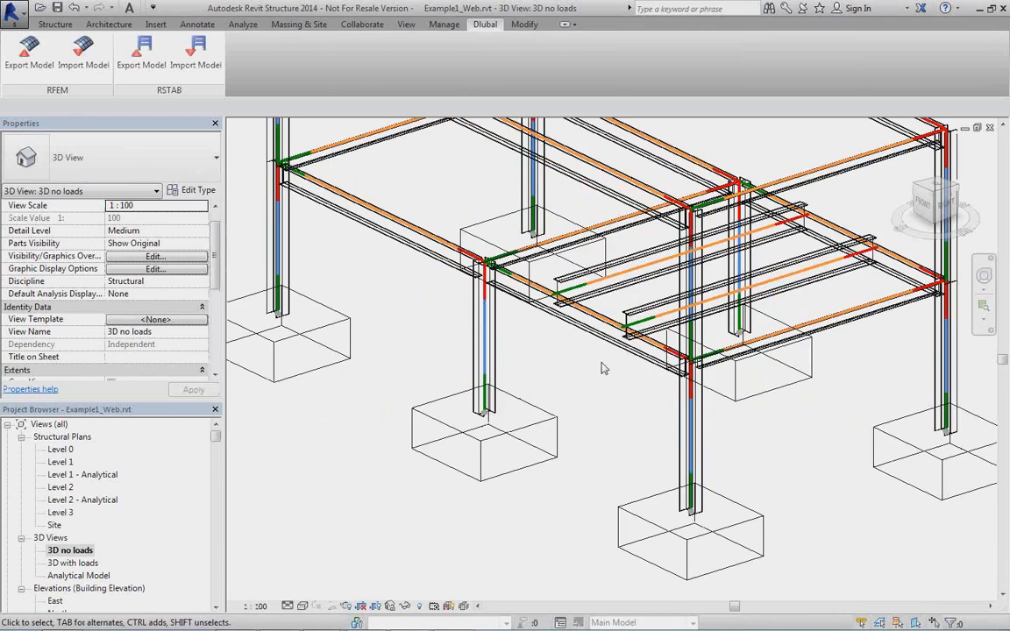
pyautogui.scroll(3, 473, 364)
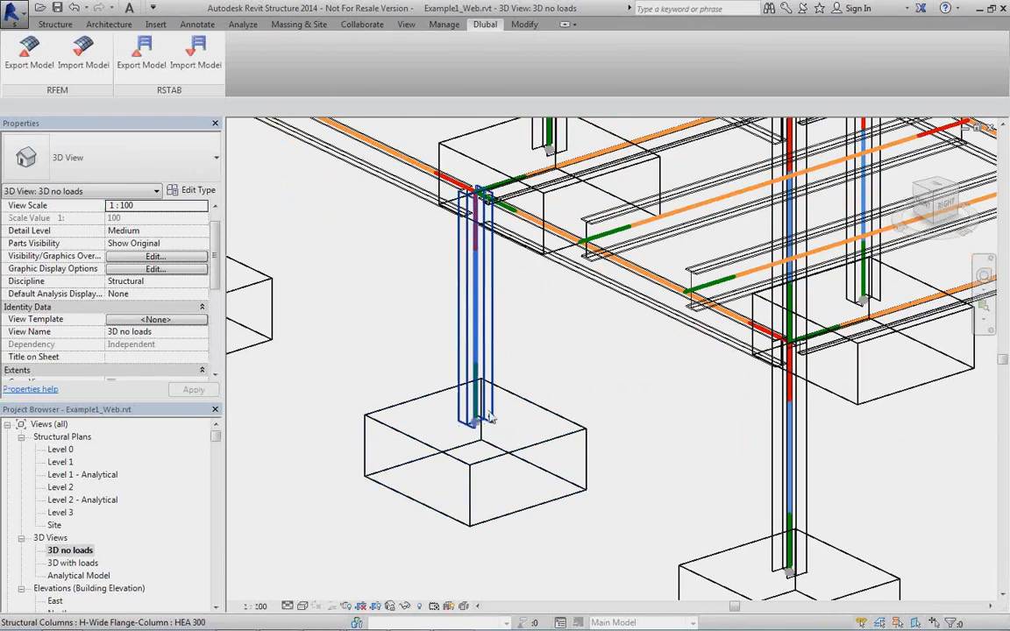
pyautogui.scroll(2, 496, 372)
pyautogui.click(493, 355)
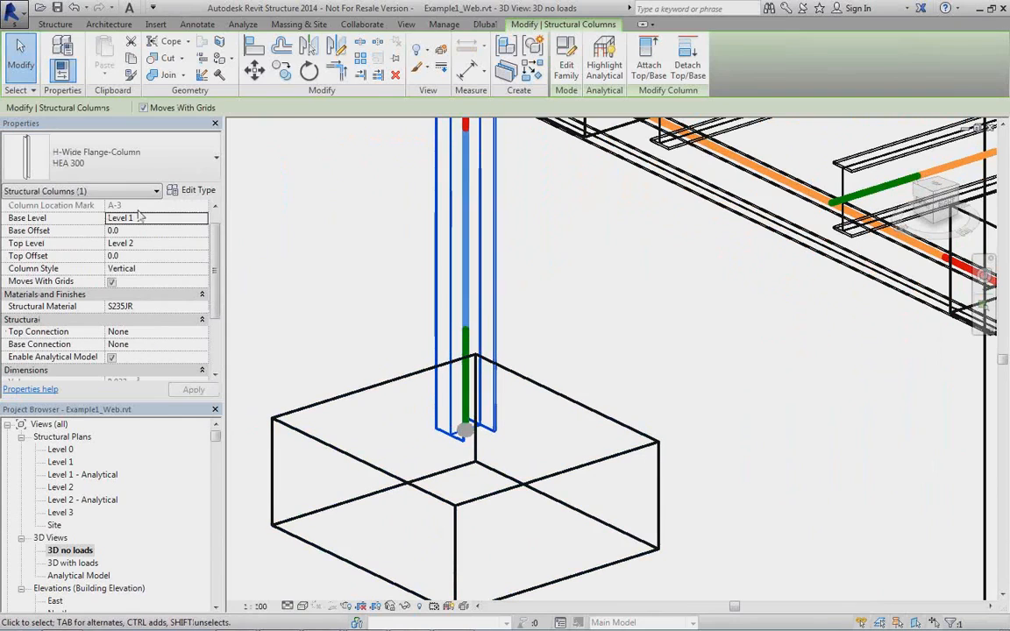
pyautogui.scroll(-5, 514, 377)
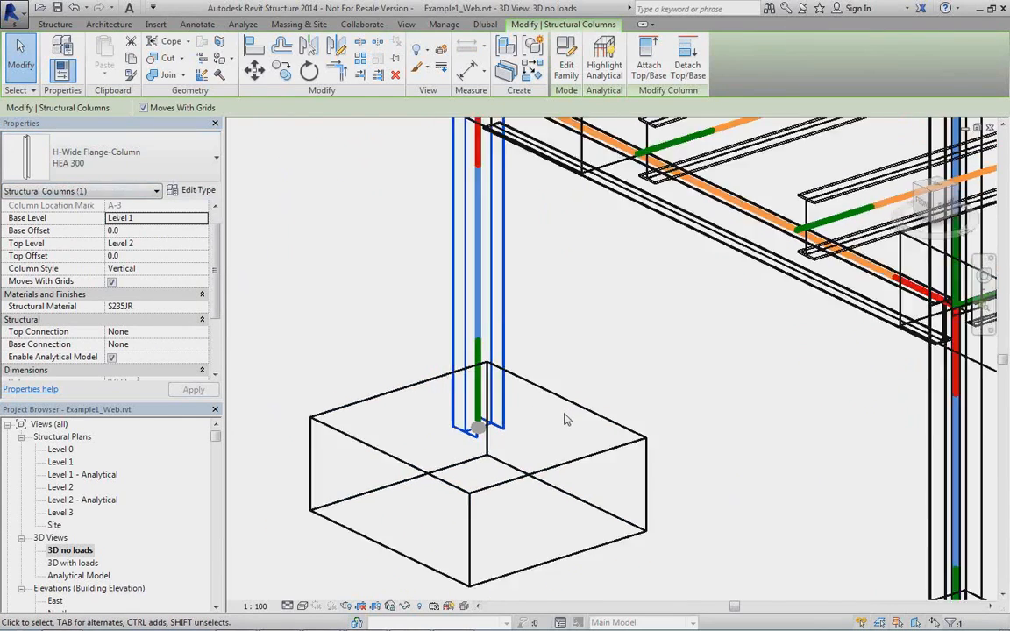
pyautogui.moveTo(587, 424); pyautogui.dragTo(618, 428, button='middle')
pyautogui.scroll(4, 425, 361)
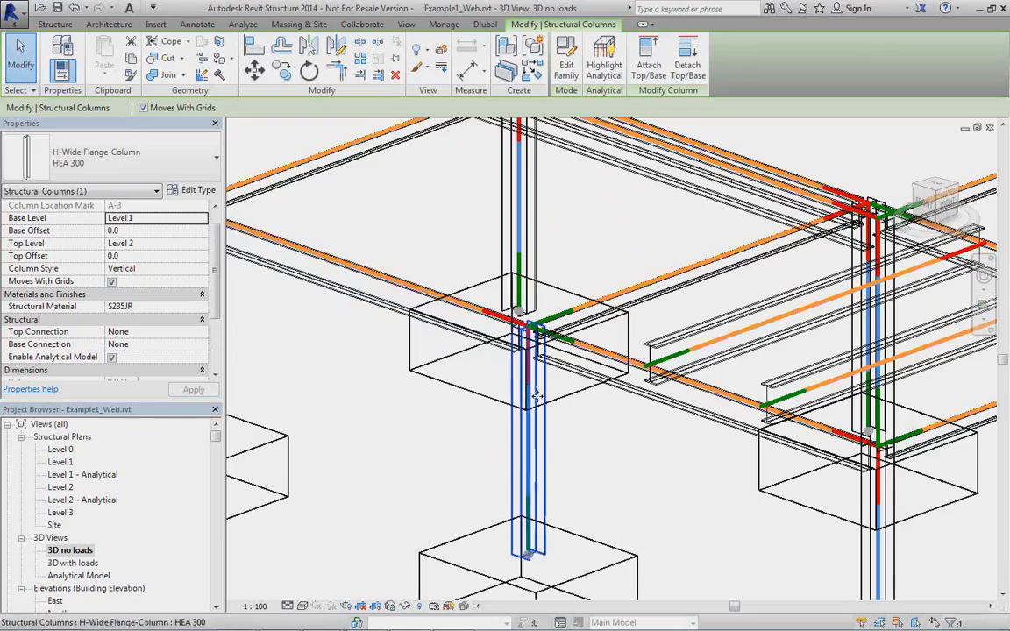
# Examine the two added cross beams and their end connections, and inspect the properties of the inner one.
pyautogui.moveTo(644, 455); pyautogui.dragTo(641, 487, button='middle')
pyautogui.scroll(2, 642, 487)
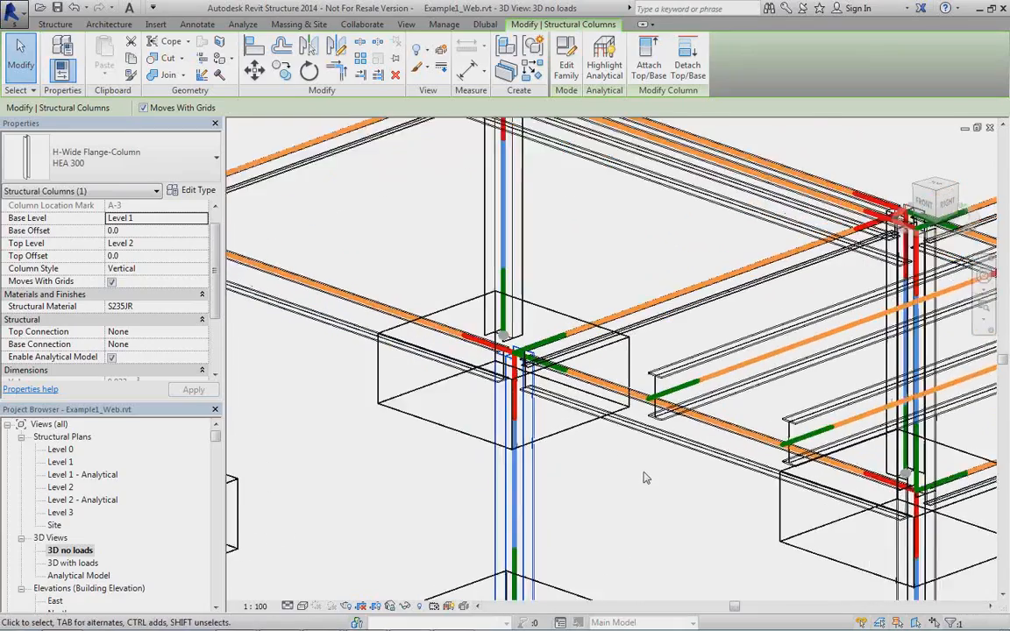
pyautogui.moveTo(778, 415); pyautogui.dragTo(572, 402, button='middle')
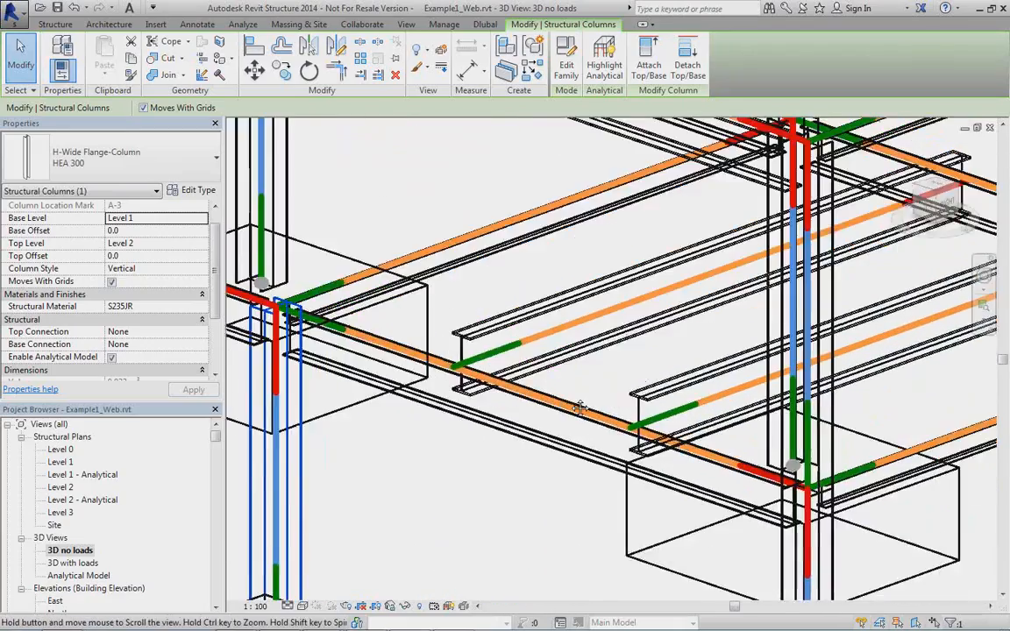
pyautogui.scroll(-2, 572, 402)
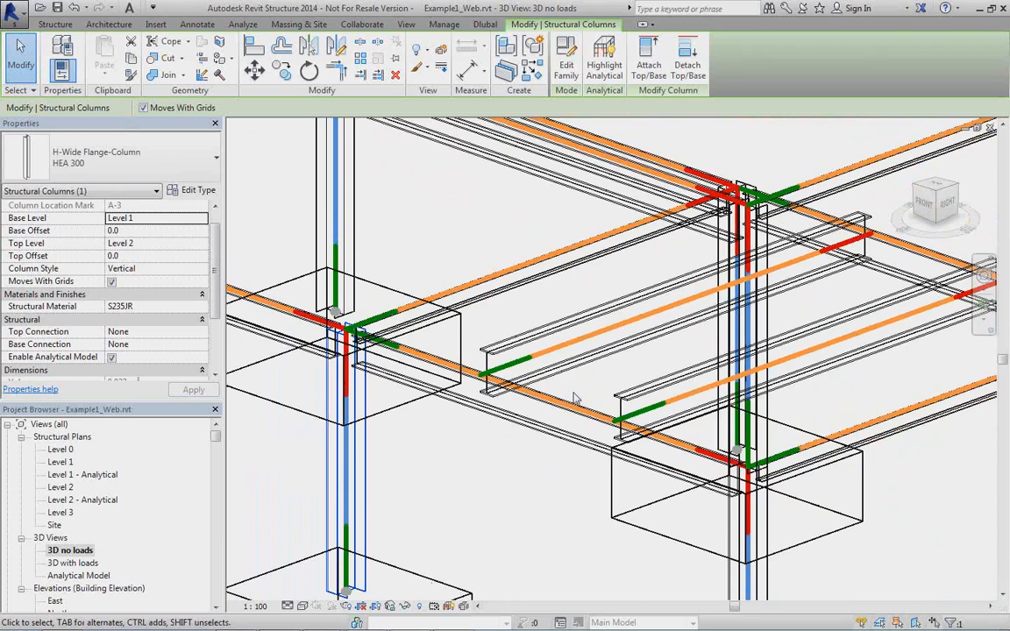
pyautogui.scroll(2, 561, 368)
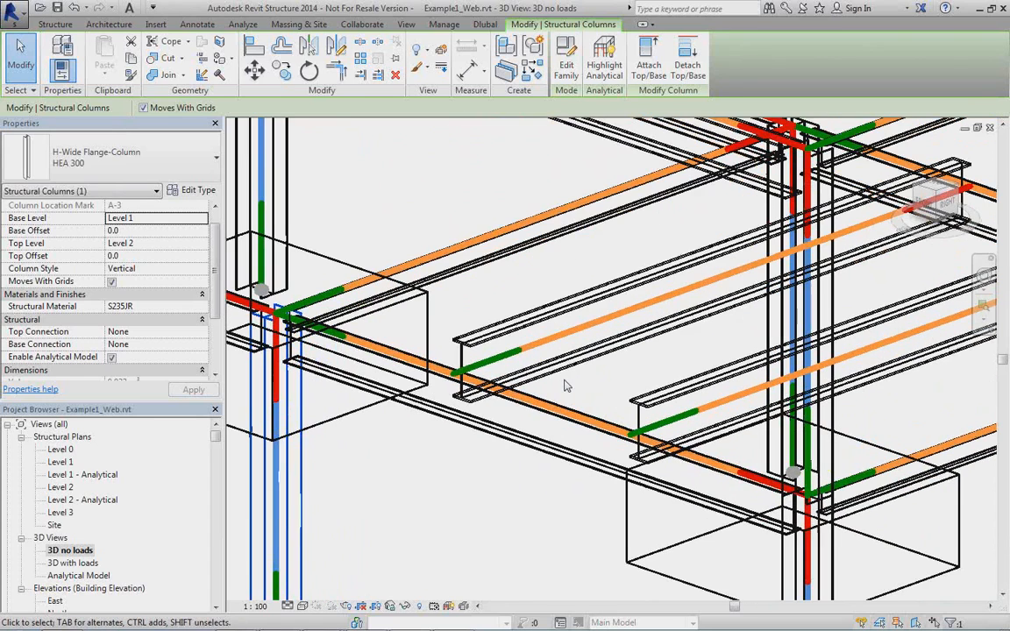
pyautogui.click(544, 328)
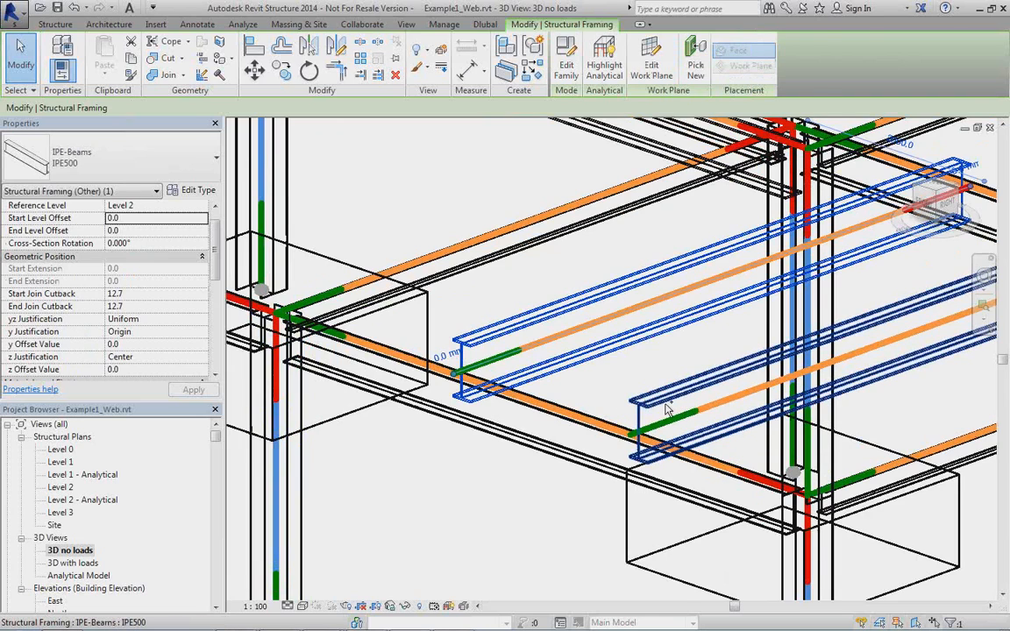
# Set the z justification of both added IPE500 cross beams to Top.
pyautogui.keyDown('ctrl'); pyautogui.click(663, 406); pyautogui.keyUp('ctrl')
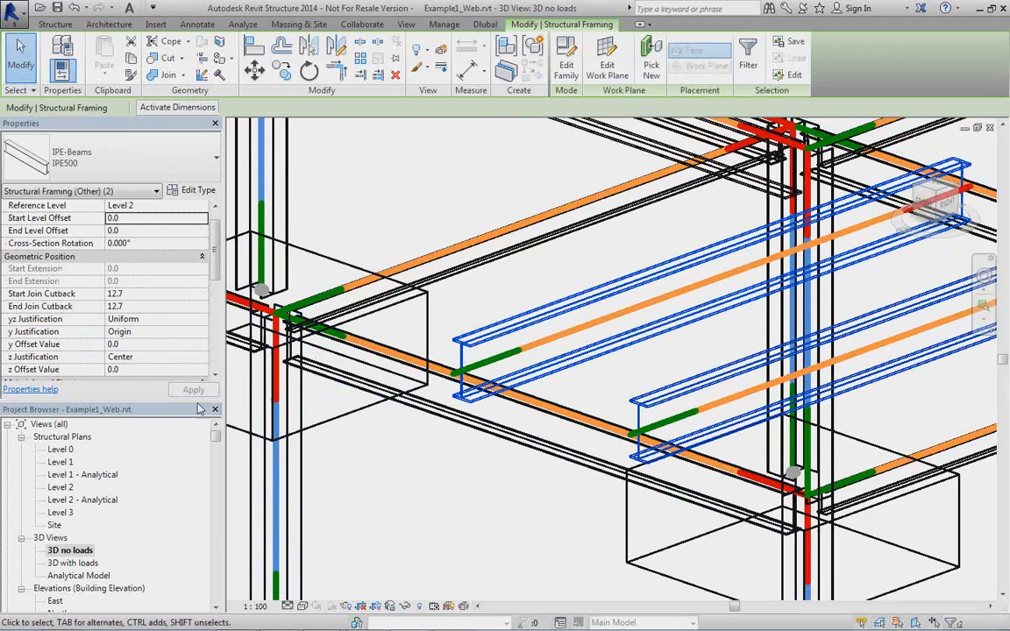
pyautogui.click(194, 358)
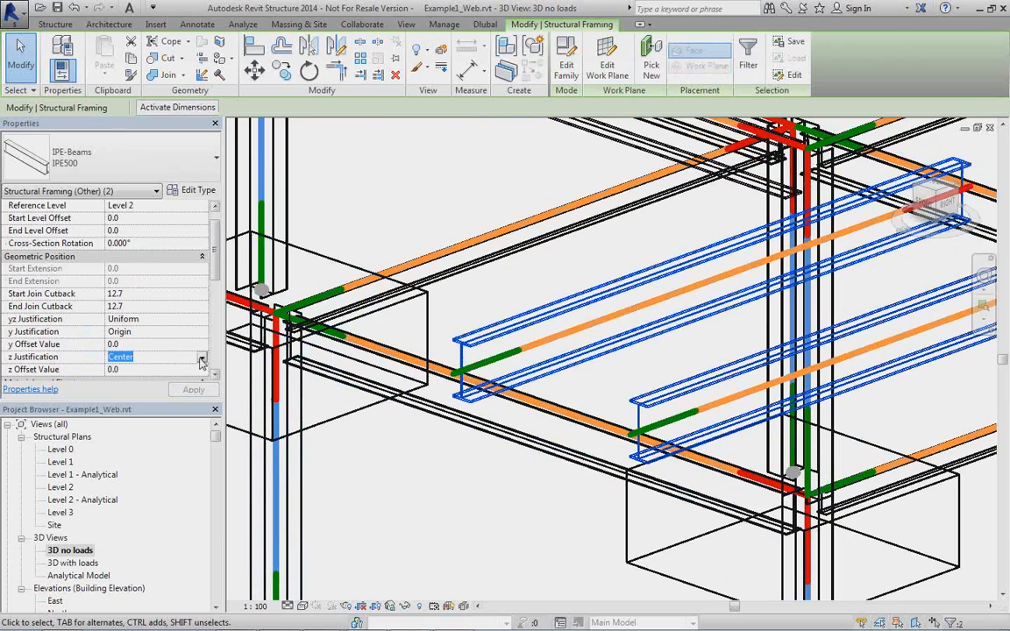
pyautogui.click(201, 359)
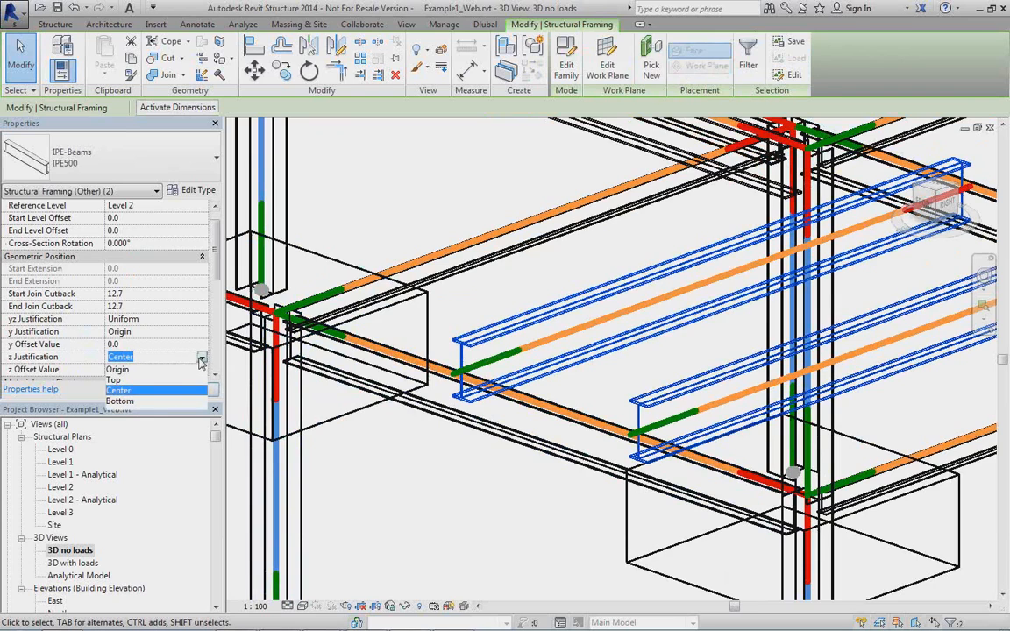
pyautogui.click(114, 379)
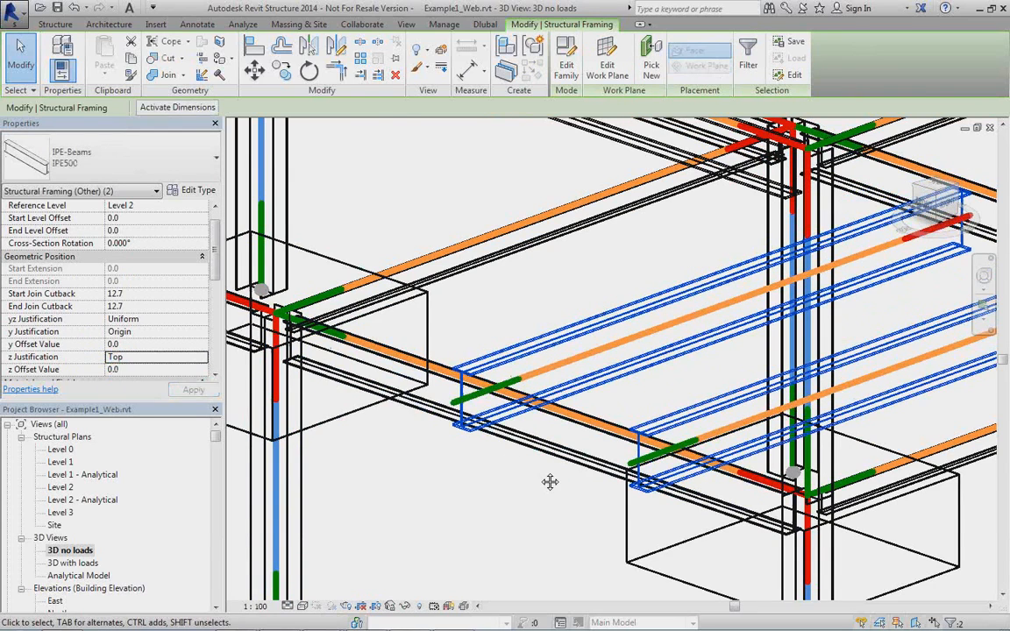
# Set the start and end alignment methods of both cross beams' analytical lines to Auto-Detect.
pyautogui.moveTo(550, 482); pyautogui.dragTo(538, 422, button='middle')
pyautogui.scroll(1, 534, 412)
pyautogui.click(547, 285)
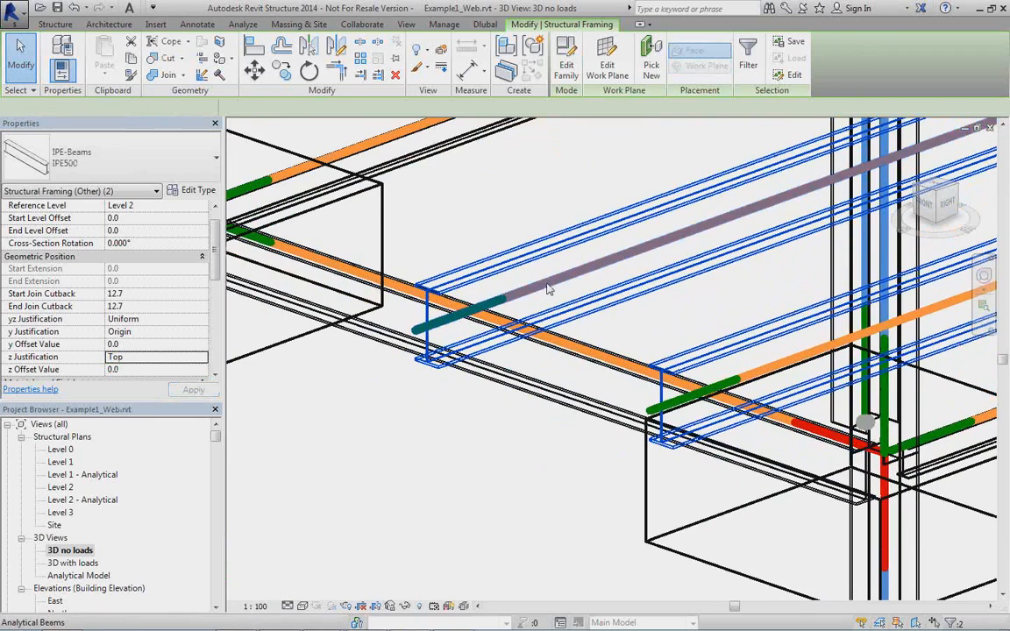
pyautogui.keyDown('ctrl'); pyautogui.click(756, 375); pyautogui.keyUp('ctrl')
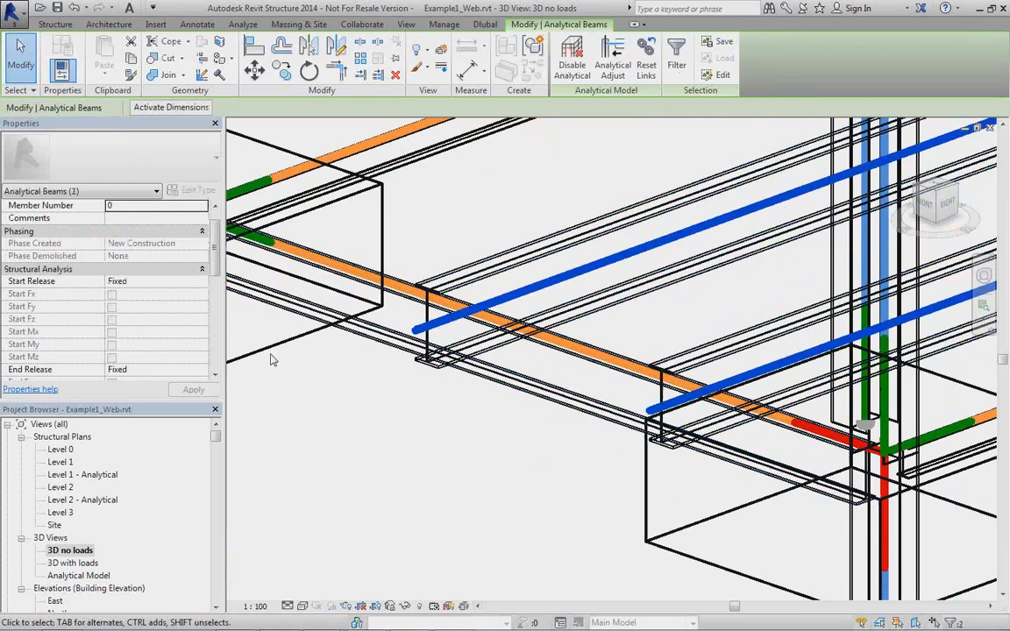
pyautogui.moveTo(216, 261); pyautogui.dragTo(218, 350)
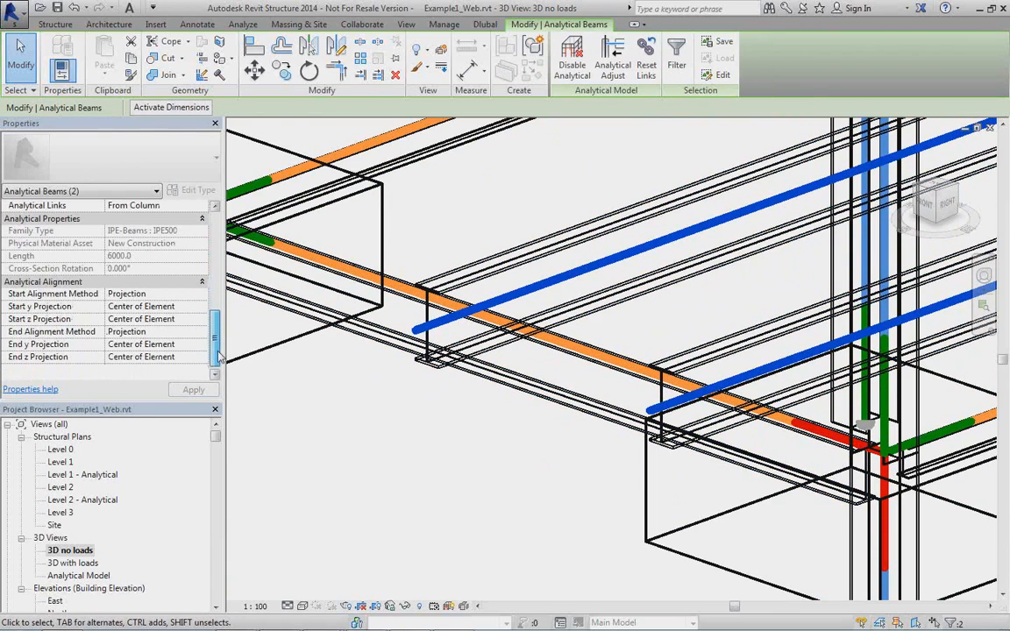
pyautogui.click(201, 297)
pyautogui.click(164, 306)
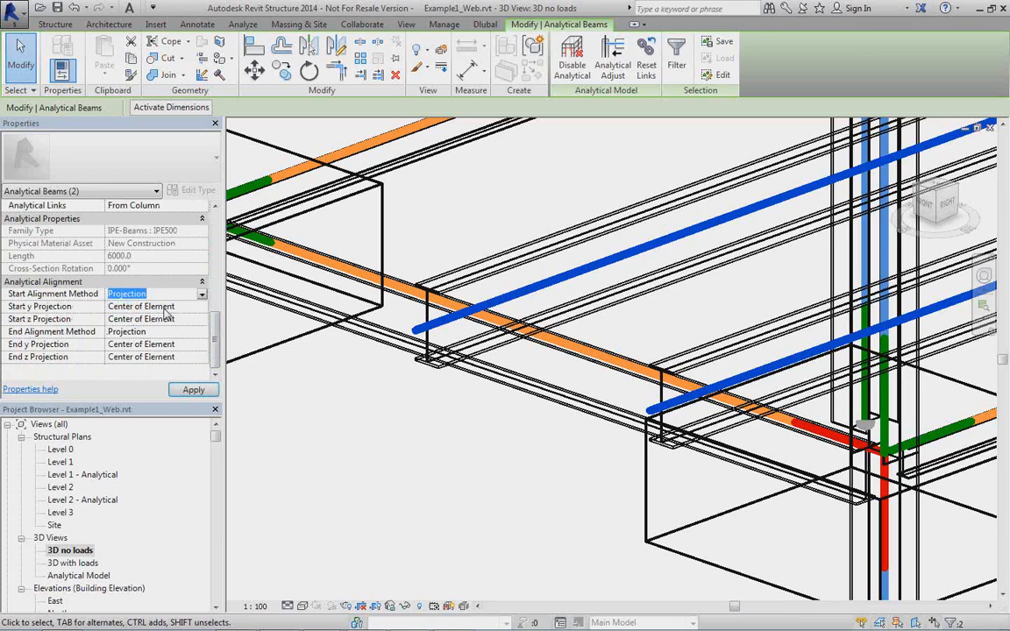
pyautogui.click(193, 333)
pyautogui.click(196, 334)
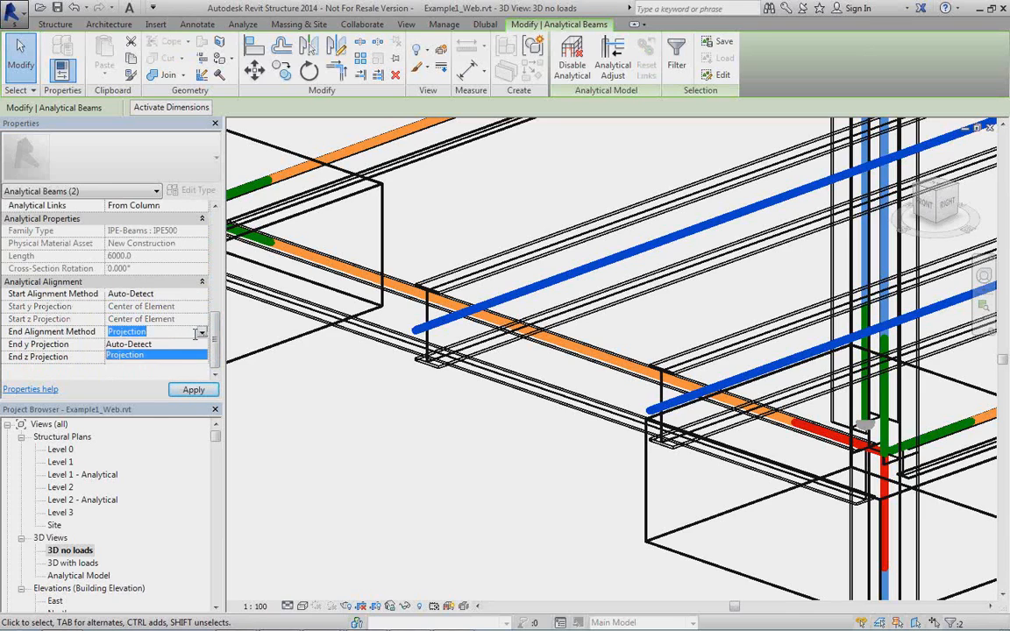
pyautogui.click(162, 344)
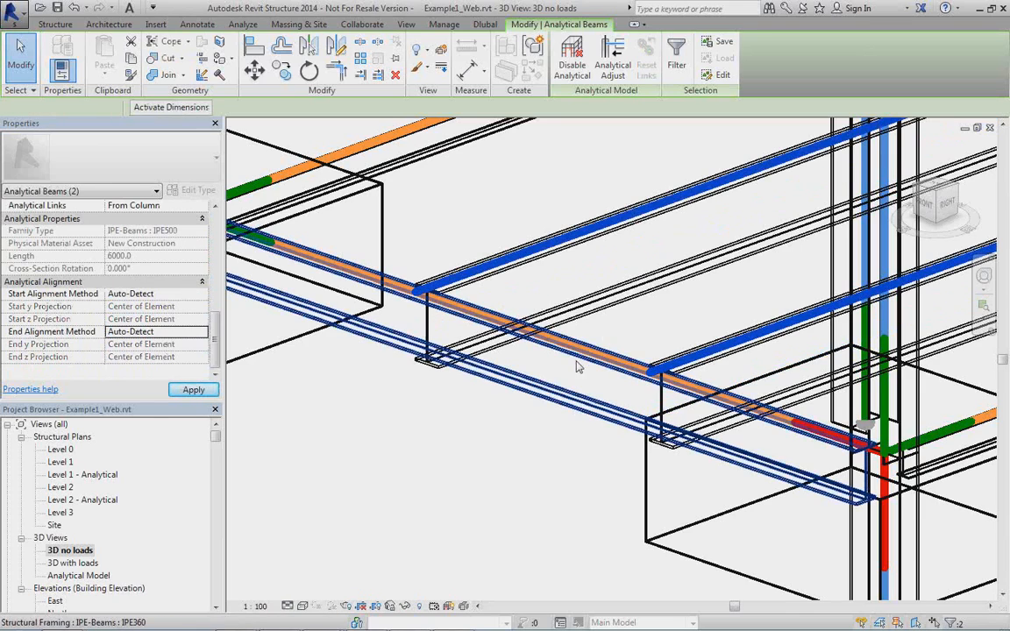
# In the Level 1 structural plan, move grid line 3 so that its distance to grid line 4 is 5500 mm.
pyautogui.moveTo(583, 407); pyautogui.dragTo(552, 463, button='middle')
pyautogui.keyDown('ctrl'); pyautogui.moveTo(587, 412); pyautogui.dragTo(501, 375, button='middle'); pyautogui.keyUp('ctrl')
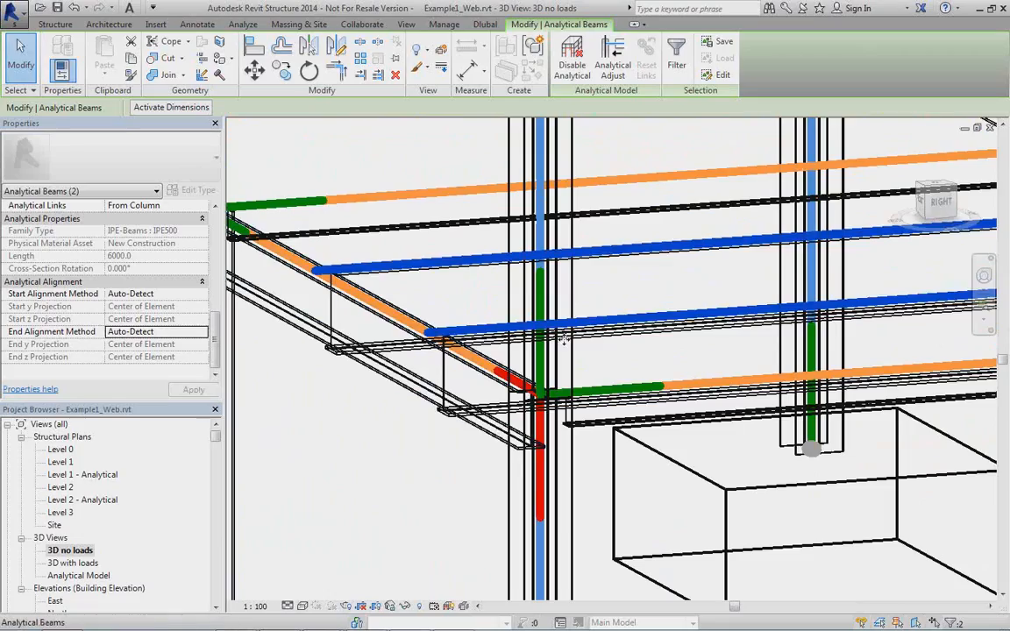
pyautogui.scroll(-3, 562, 344)
pyautogui.keyDown('shift'); pyautogui.moveTo(562, 343); pyautogui.dragTo(736, 412, button='middle'); pyautogui.keyUp('shift')
pyautogui.scroll(-3, 736, 412)
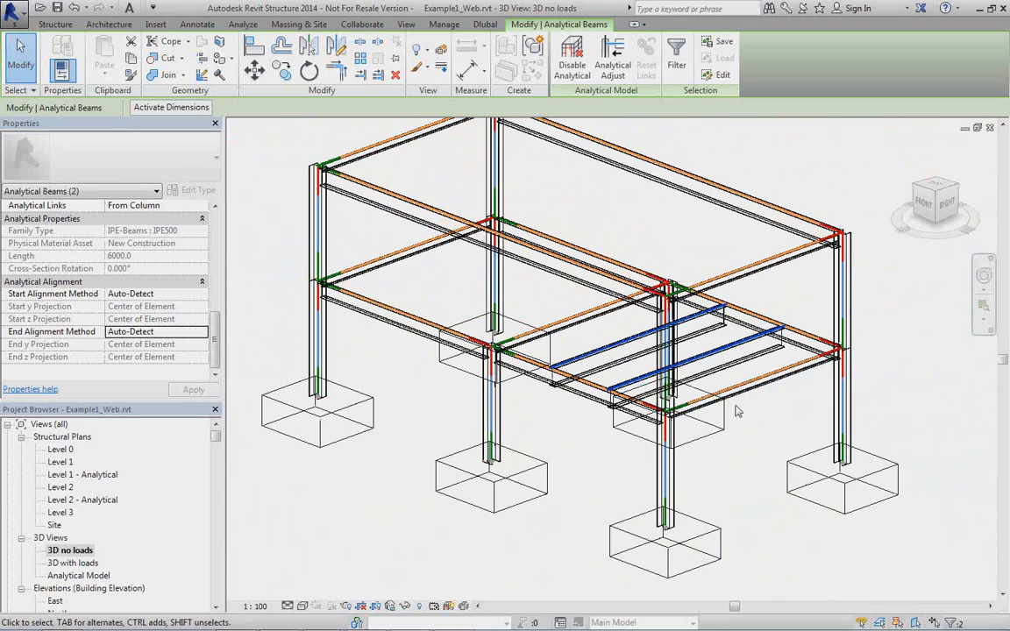
pyautogui.doubleClick(58, 462)
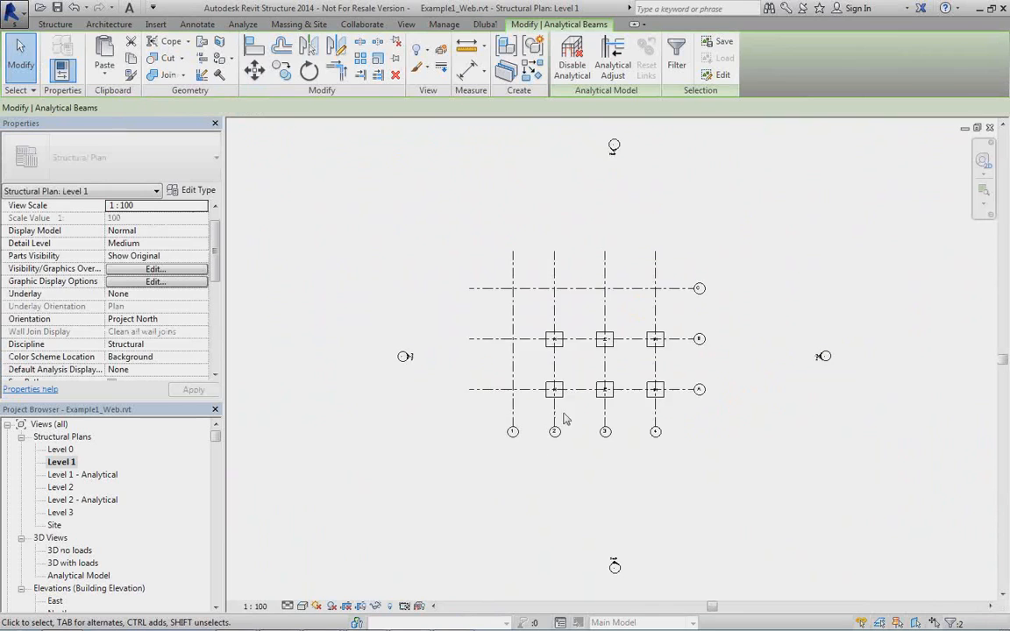
pyautogui.scroll(5, 574, 379)
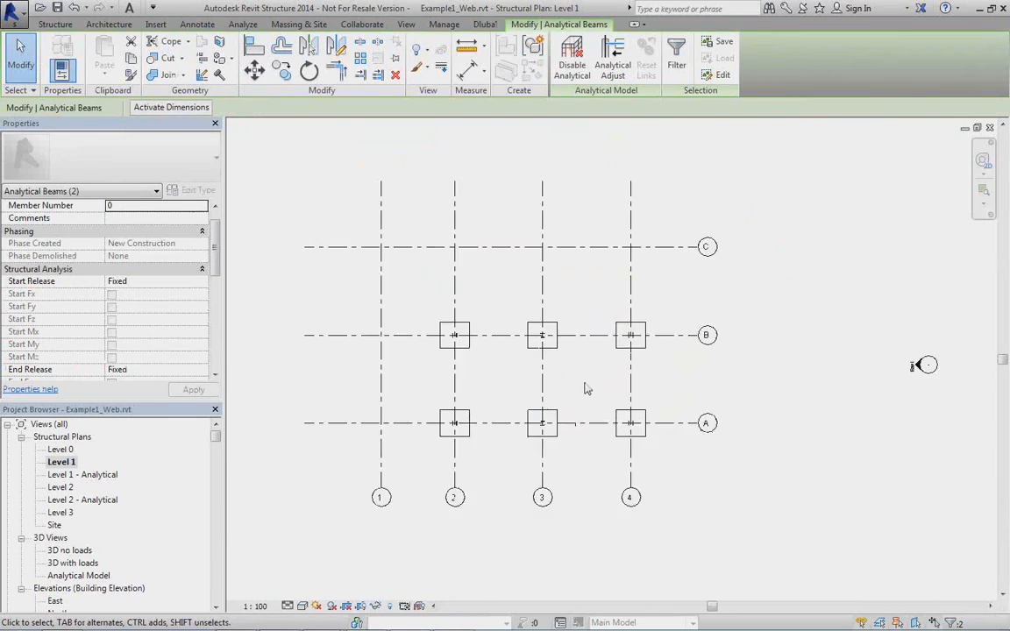
pyautogui.click(537, 277)
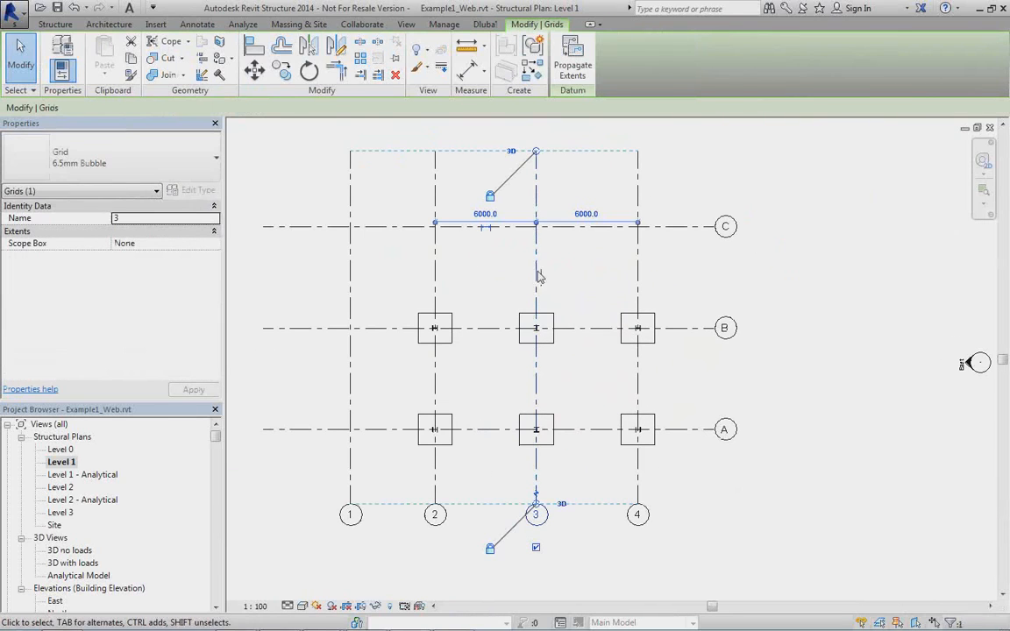
pyautogui.click(586, 215)
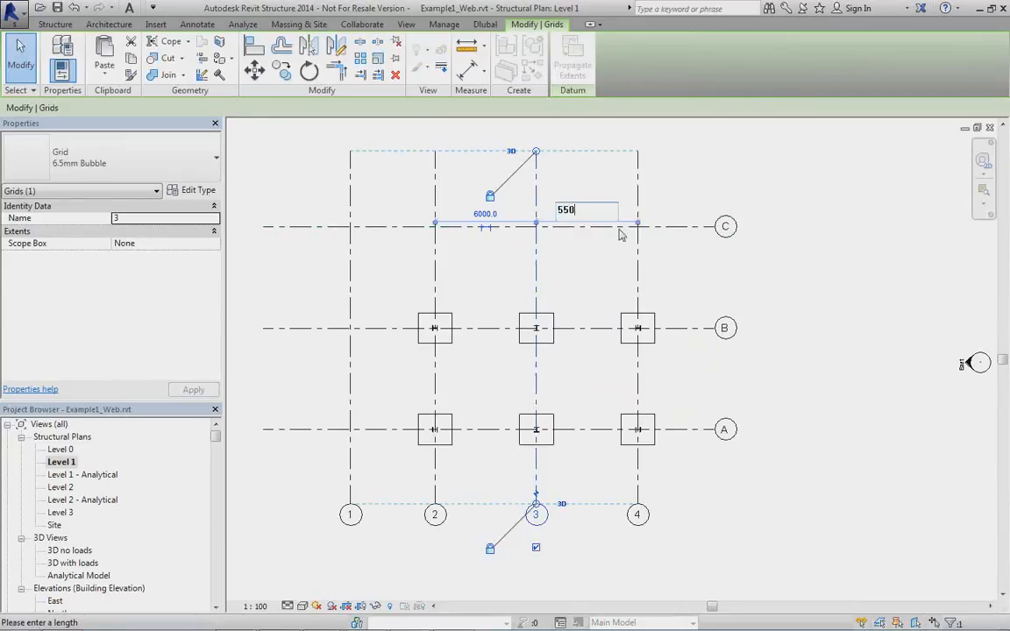
pyautogui.press('Return')
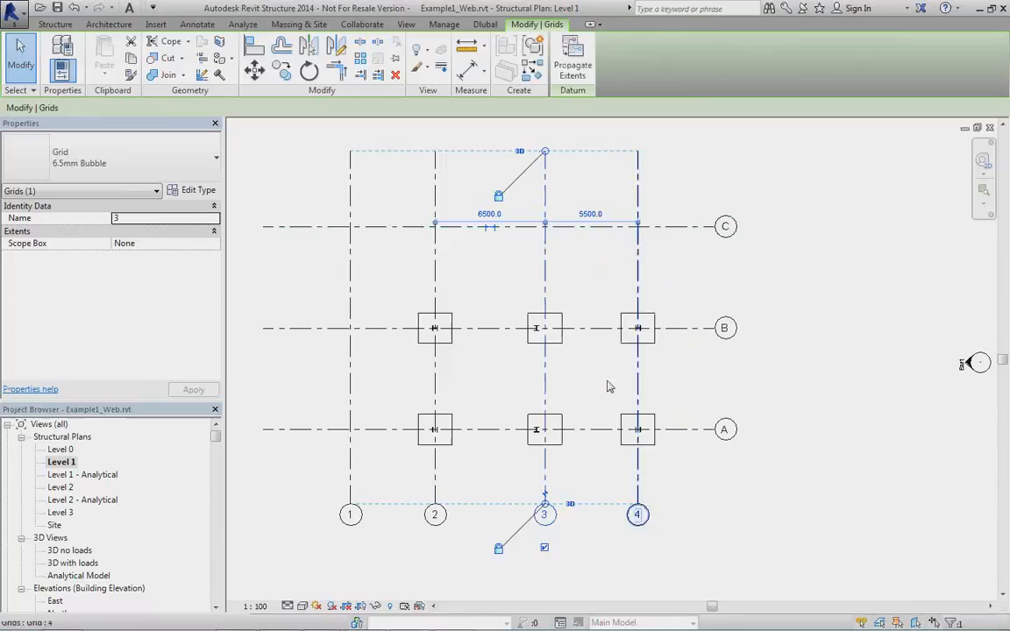
# Move grid line A so that its distance to grid line B is 5500 mm.
pyautogui.click(392, 430)
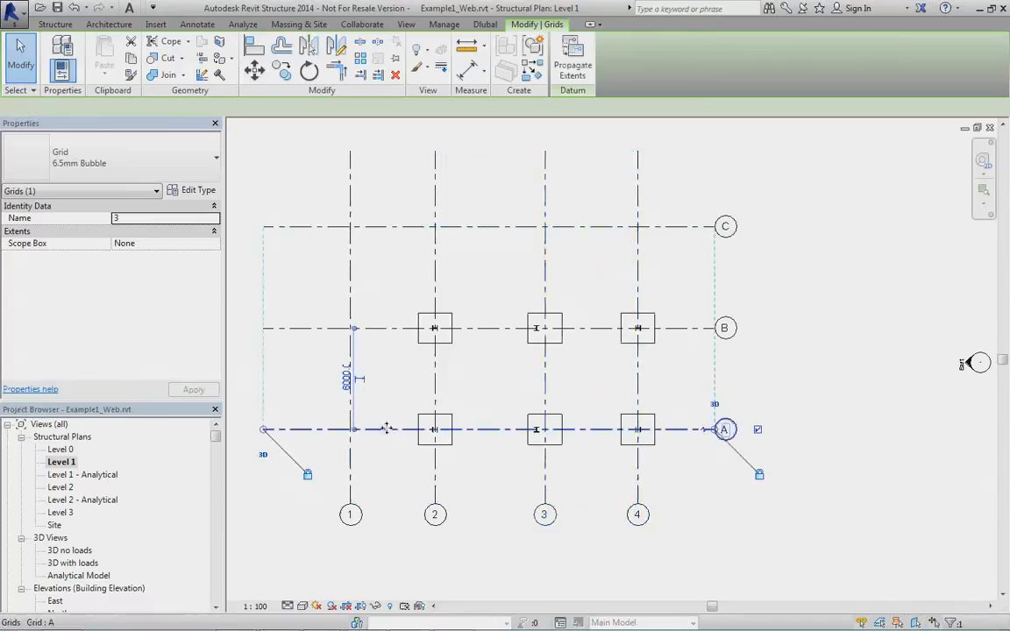
pyautogui.click(353, 384)
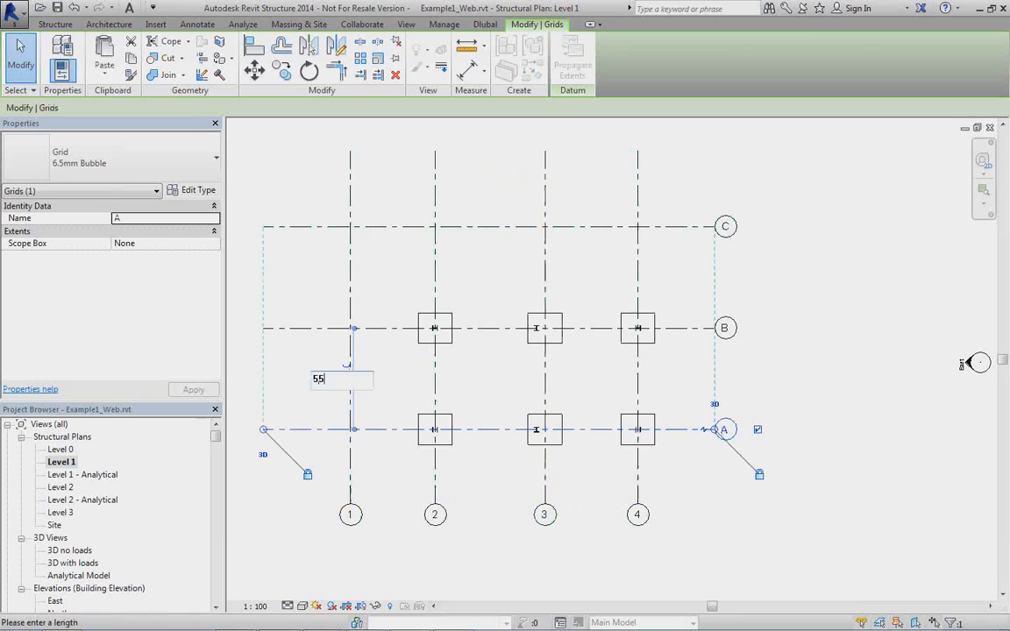
pyautogui.write('5500')
pyautogui.press('Return')
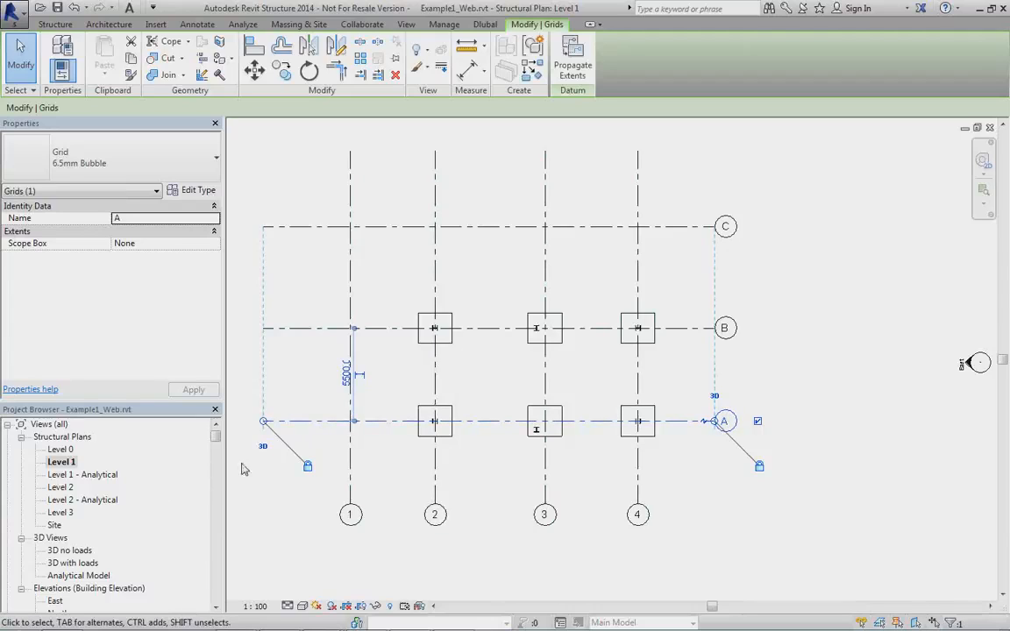
# Undo both grid shifts and set only the spacing between grid lines A and B to 5500 mm again.
pyautogui.click(76, 8)
pyautogui.click(75, 8)
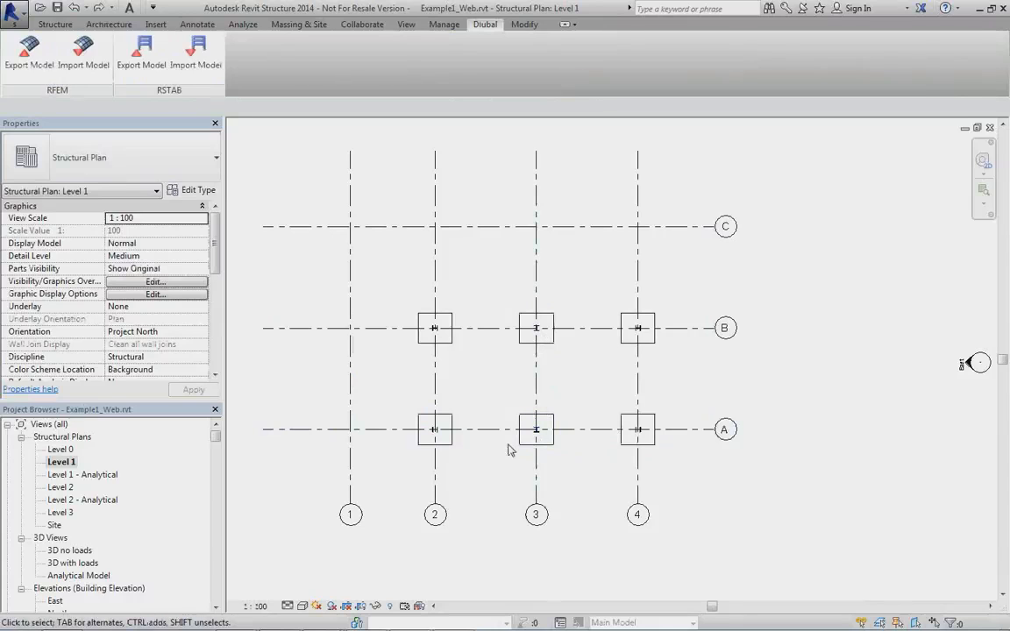
pyautogui.click(369, 428)
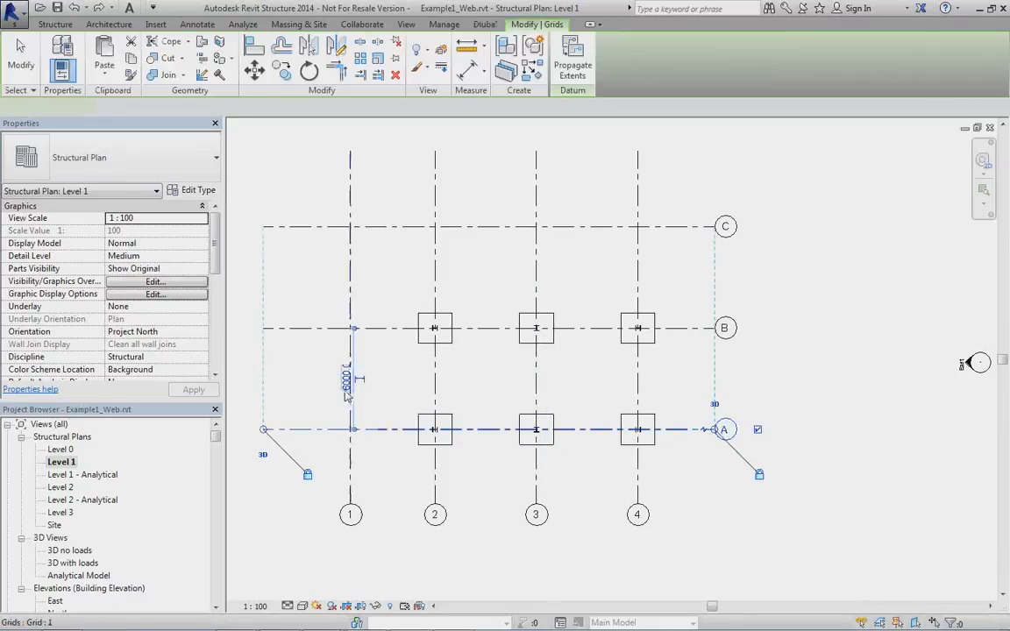
pyautogui.click(342, 380)
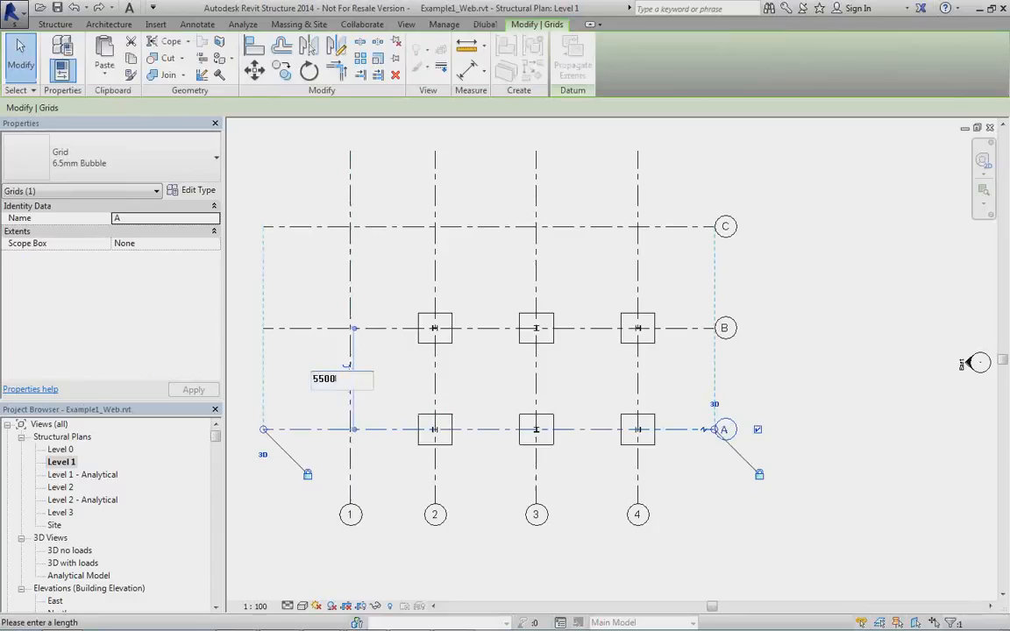
pyautogui.press('Return')
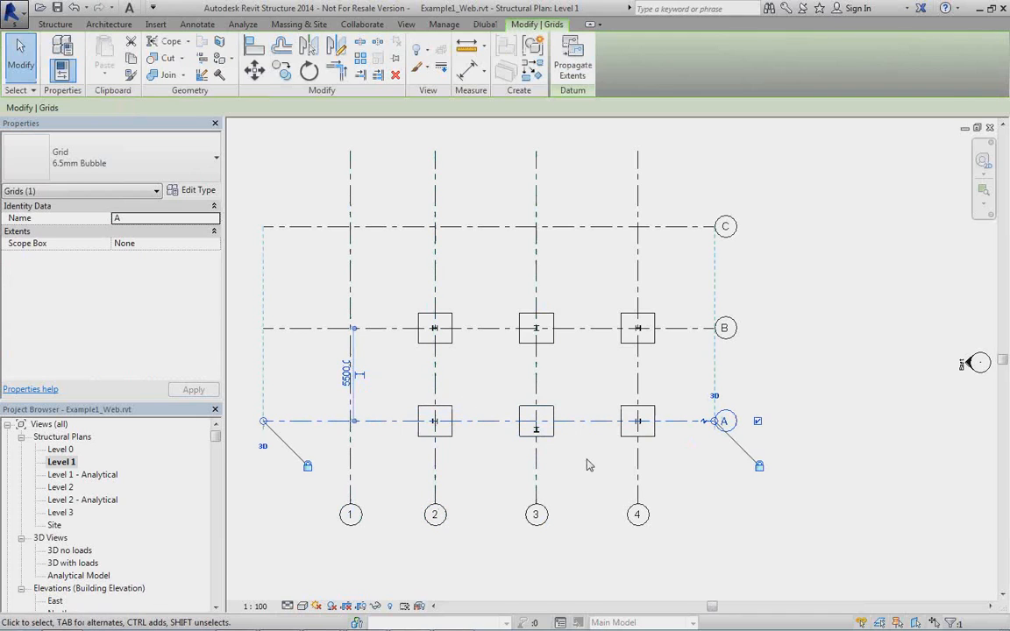
# Examine the middle column on grid A against its foundation in plan and in the 3D no loads view, and inspect its properties.
pyautogui.scroll(5, 538, 432)
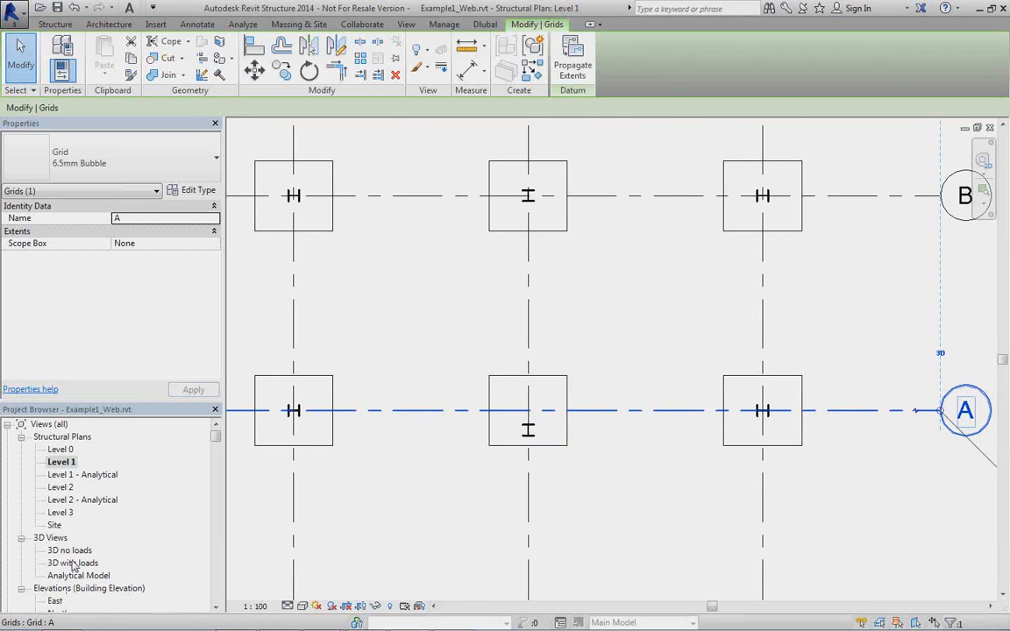
pyautogui.doubleClick(70, 551)
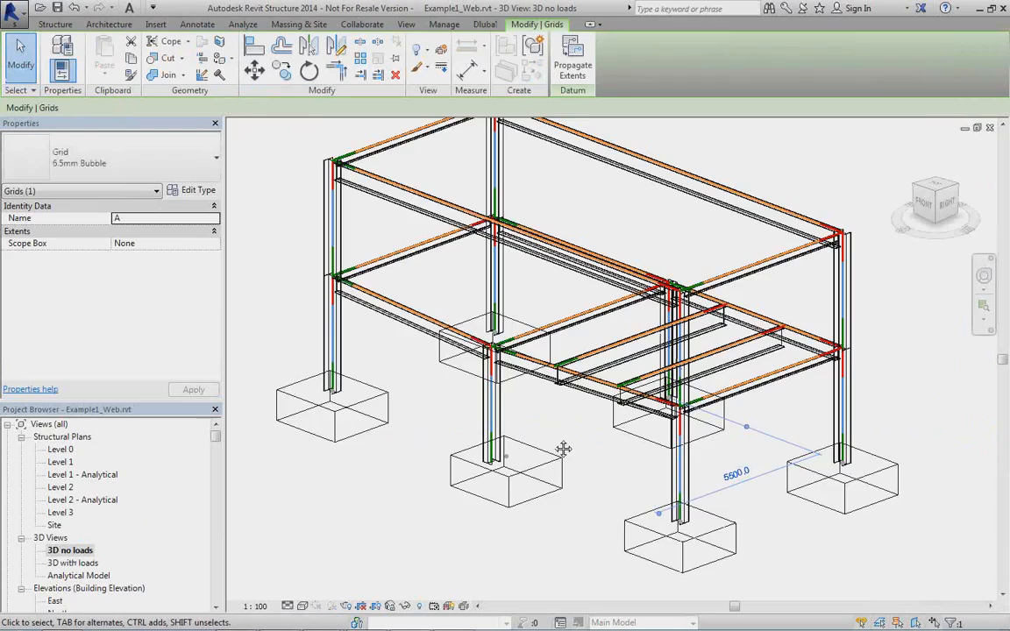
pyautogui.keyDown('shift'); pyautogui.moveTo(563, 449); pyautogui.dragTo(500, 446, button='middle'); pyautogui.keyUp('shift')
pyautogui.moveTo(576, 431); pyautogui.dragTo(575, 432, button='middle')
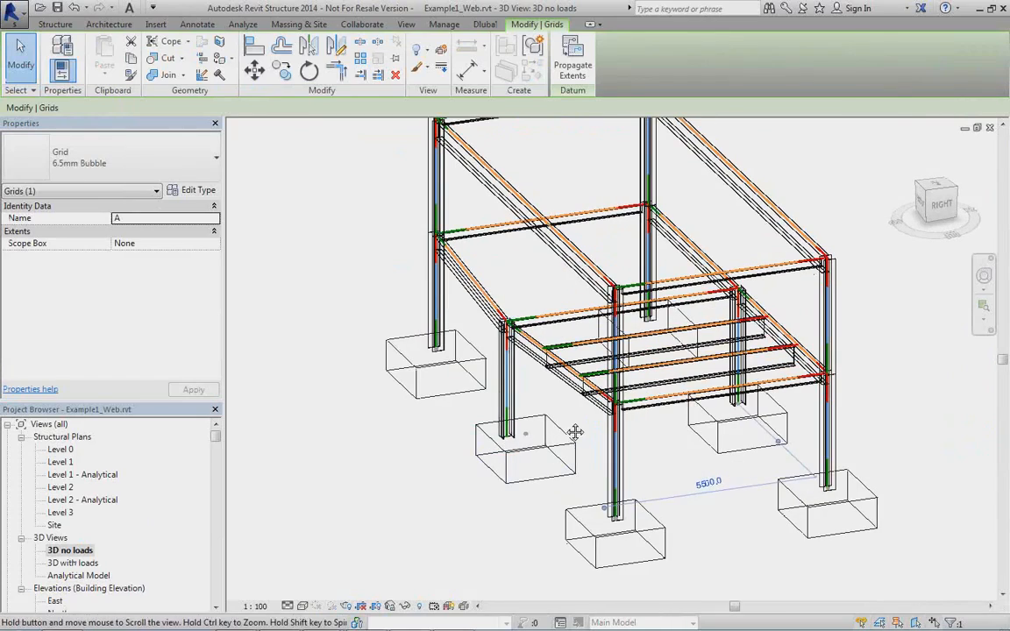
pyautogui.scroll(4, 544, 385)
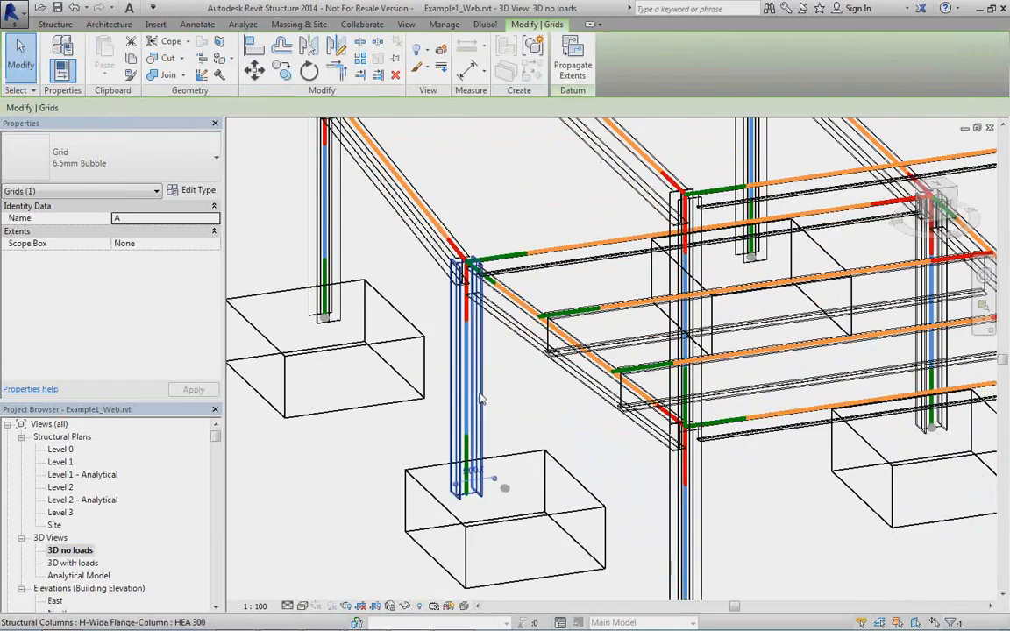
pyautogui.click(481, 399)
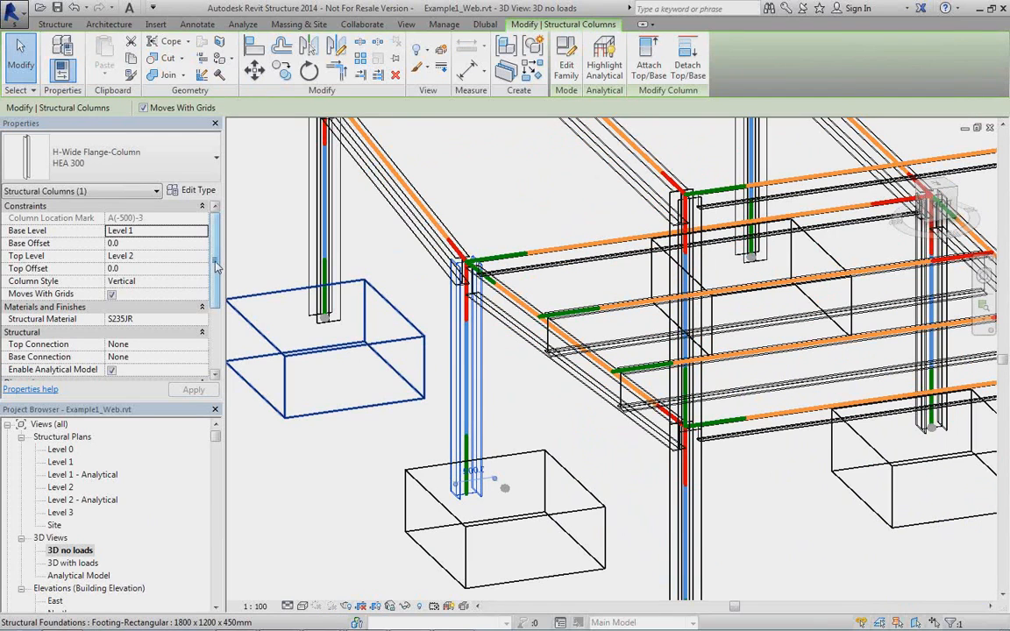
pyautogui.moveTo(217, 268); pyautogui.dragTo(226, 358)
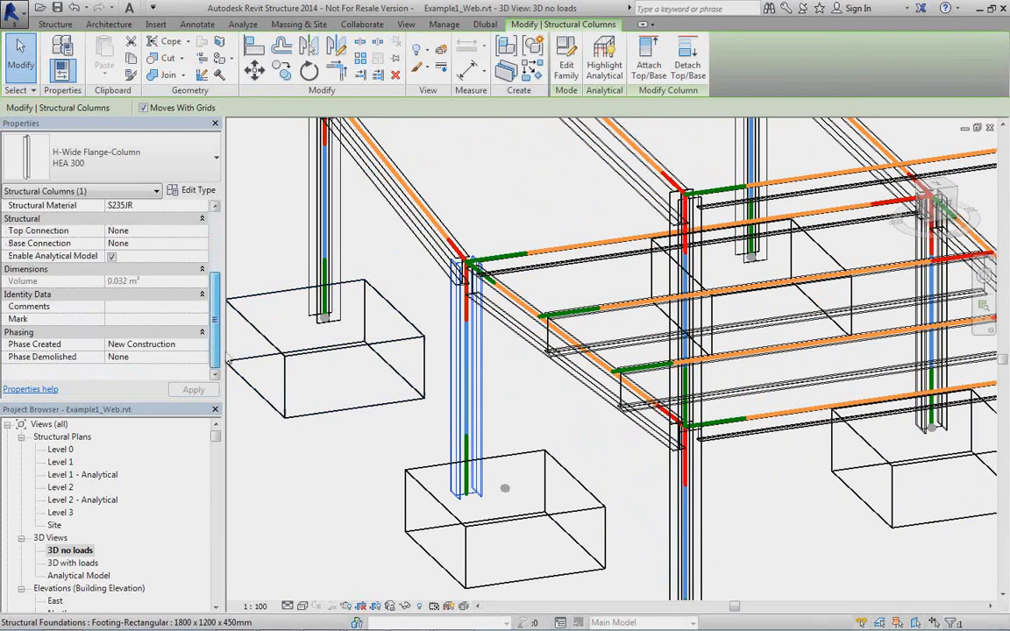
pyautogui.scroll(-3, 504, 351)
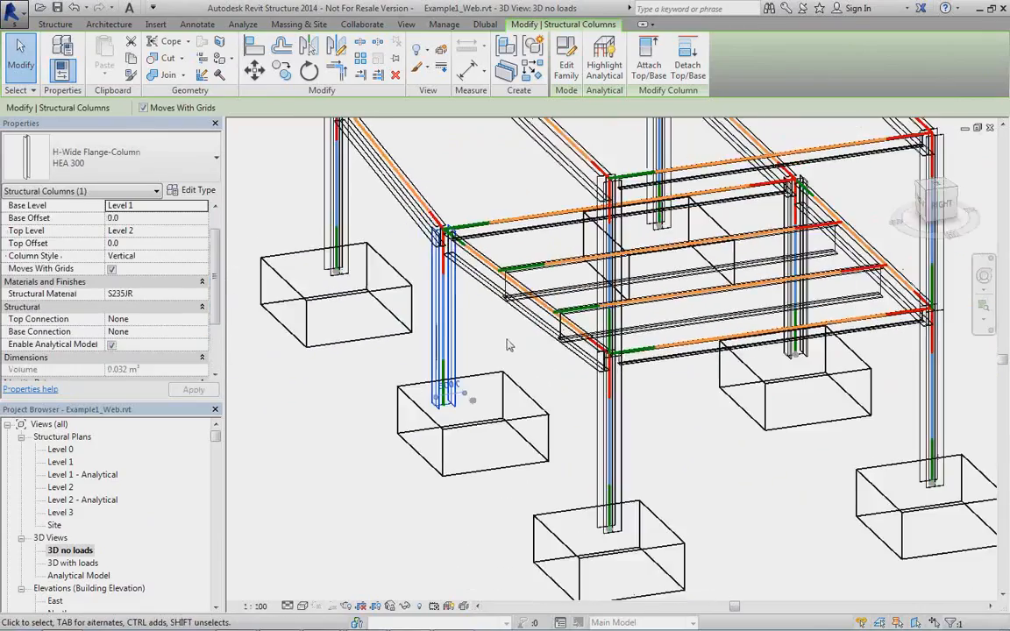
pyautogui.keyDown('shift'); pyautogui.moveTo(507, 344); pyautogui.dragTo(528, 382, button='middle'); pyautogui.keyUp('shift')
pyautogui.keyDown('shift'); pyautogui.moveTo(540, 467); pyautogui.dragTo(448, 394, button='middle'); pyautogui.keyUp('shift')
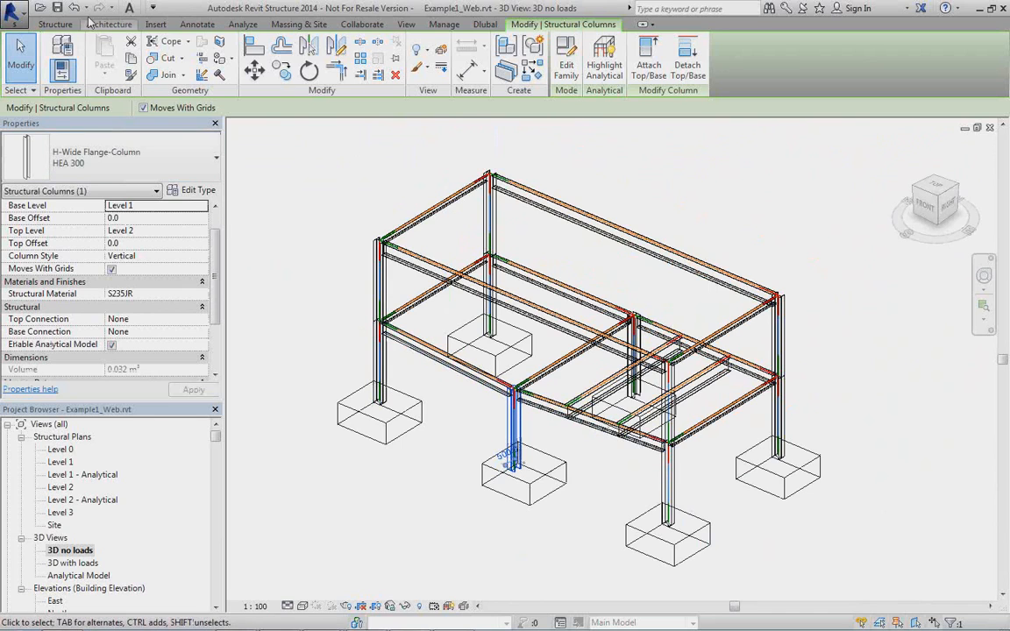
# Undo the last spacing change between grid lines A and B.
pyautogui.click(75, 10)
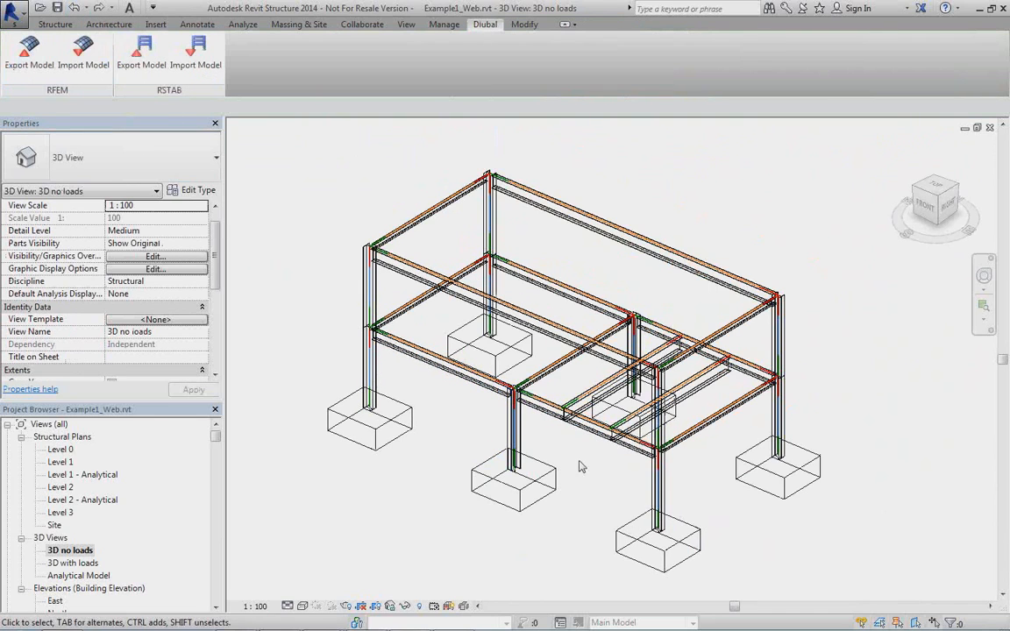
pyautogui.moveTo(588, 470); pyautogui.dragTo(712, 405, button='middle')
pyautogui.moveTo(598, 346); pyautogui.dragTo(598, 414, button='middle')
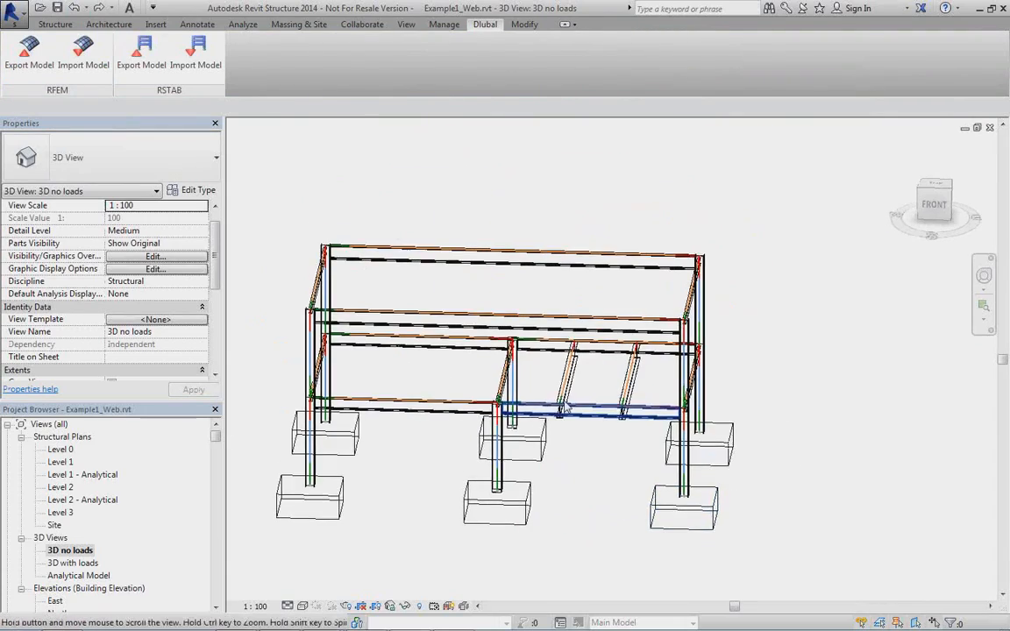
# Set the distance between the Level 2 middle girder and the first IPE500 secondary beam to 1750 mm.
pyautogui.scroll(3, 579, 378)
pyautogui.click(556, 379)
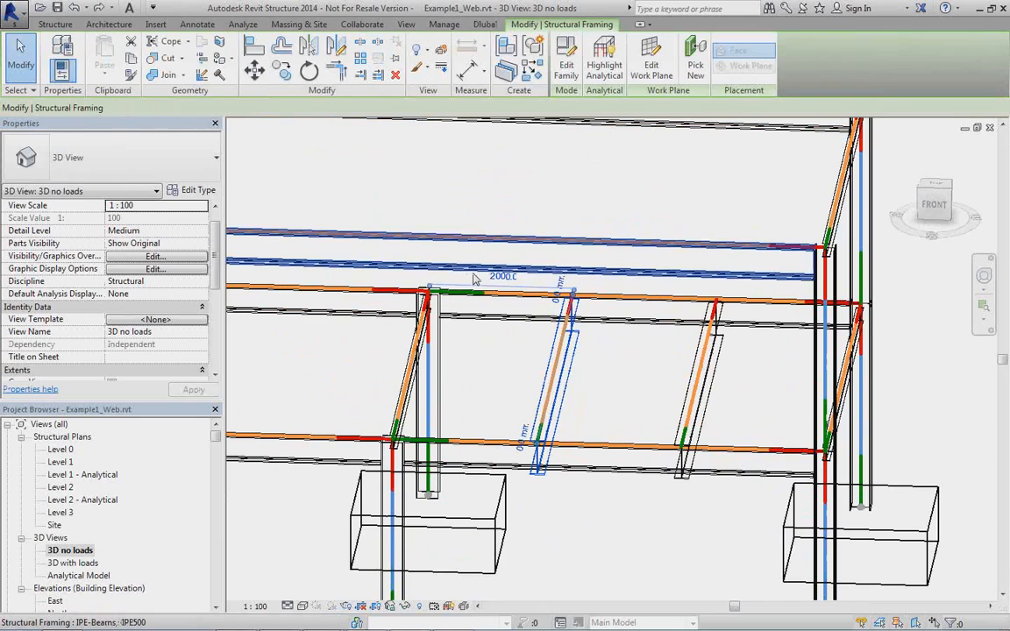
pyautogui.click(498, 291)
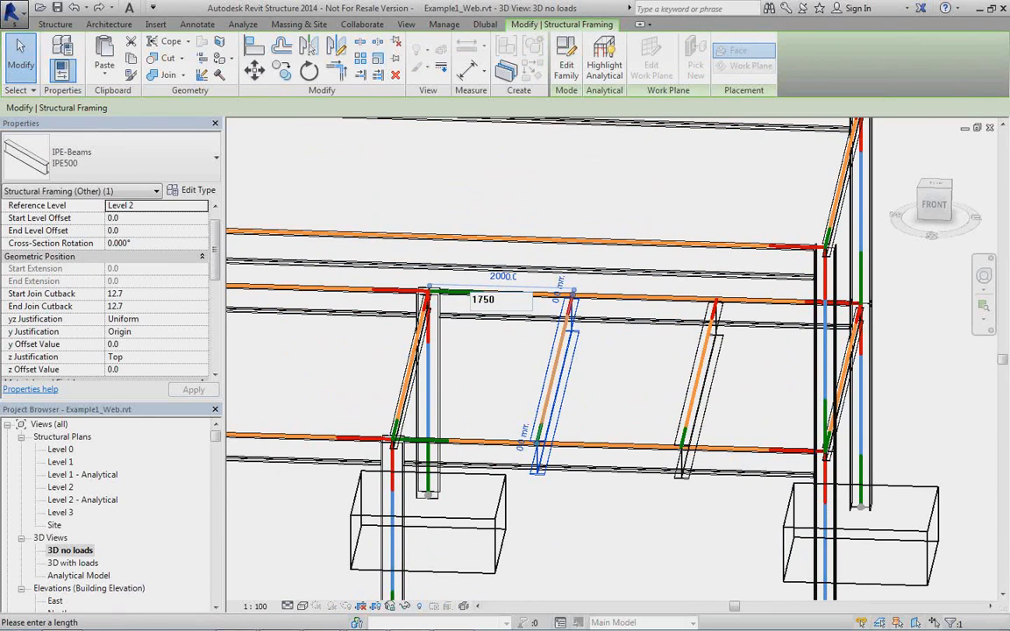
pyautogui.write('1750')
pyautogui.press('Return')
# Set the distance between the two IPE500 secondary beams to 2500 mm by moving the outer one.
pyautogui.moveTo(596, 463); pyautogui.dragTo(614, 388, button='middle')
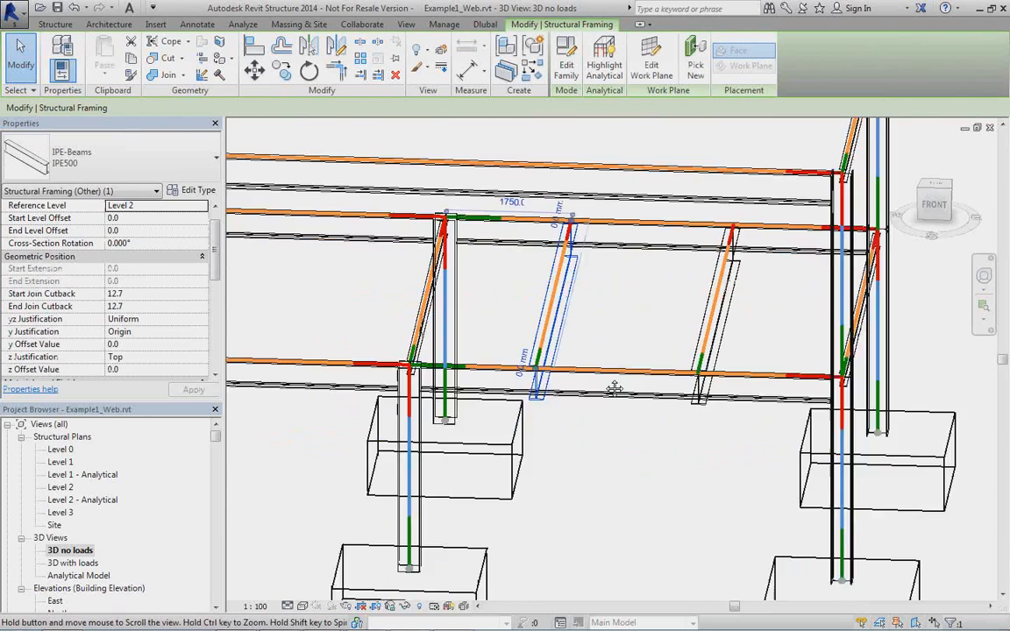
pyautogui.scroll(-2, 614, 389)
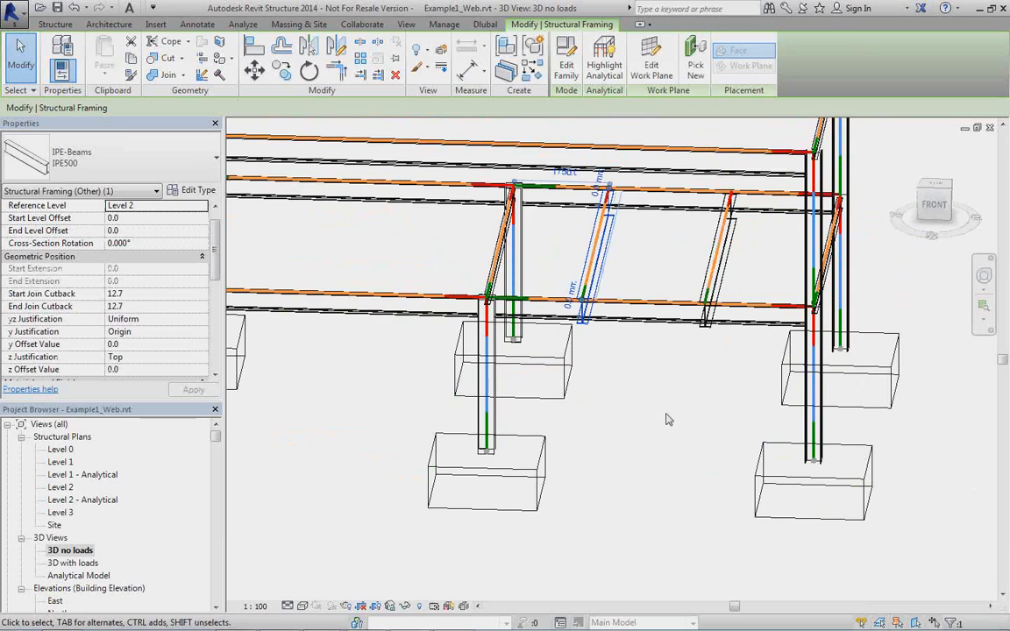
pyautogui.keyDown('shift'); pyautogui.moveTo(666, 420); pyautogui.dragTo(624, 261, button='middle'); pyautogui.keyUp('shift')
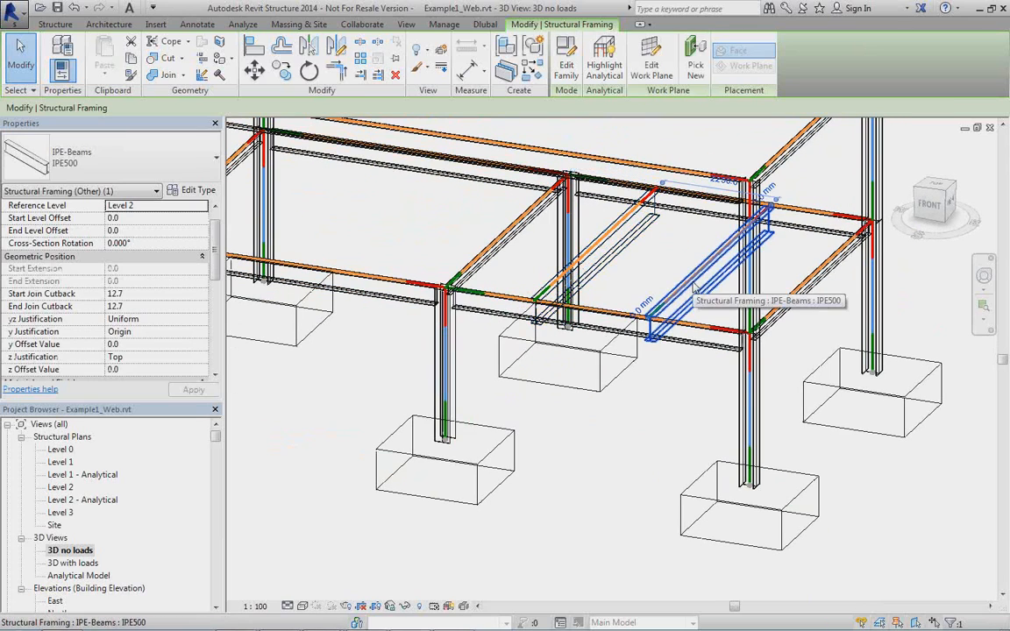
pyautogui.keyDown('shift'); pyautogui.moveTo(653, 337); pyautogui.dragTo(675, 325, button='middle'); pyautogui.keyUp('shift')
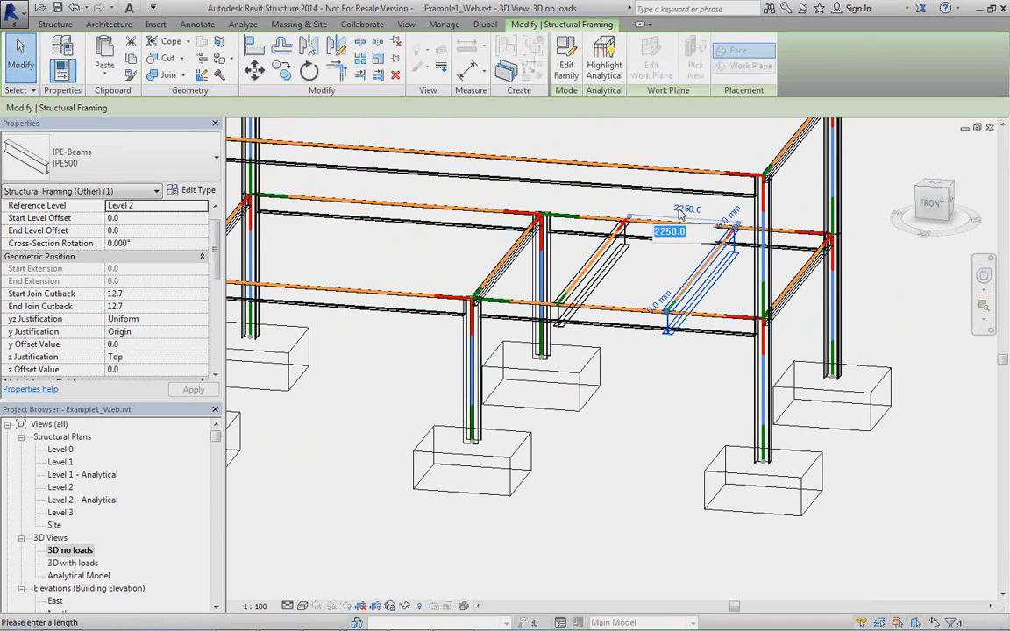
pyautogui.write('2500')
pyautogui.press('Return')
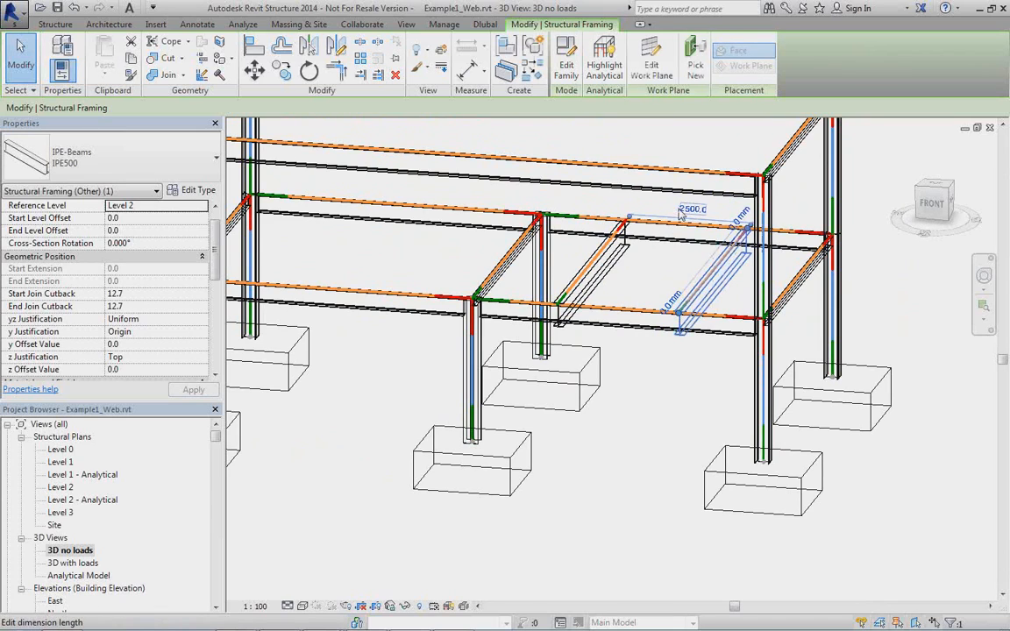
pyautogui.scroll(3, 641, 396)
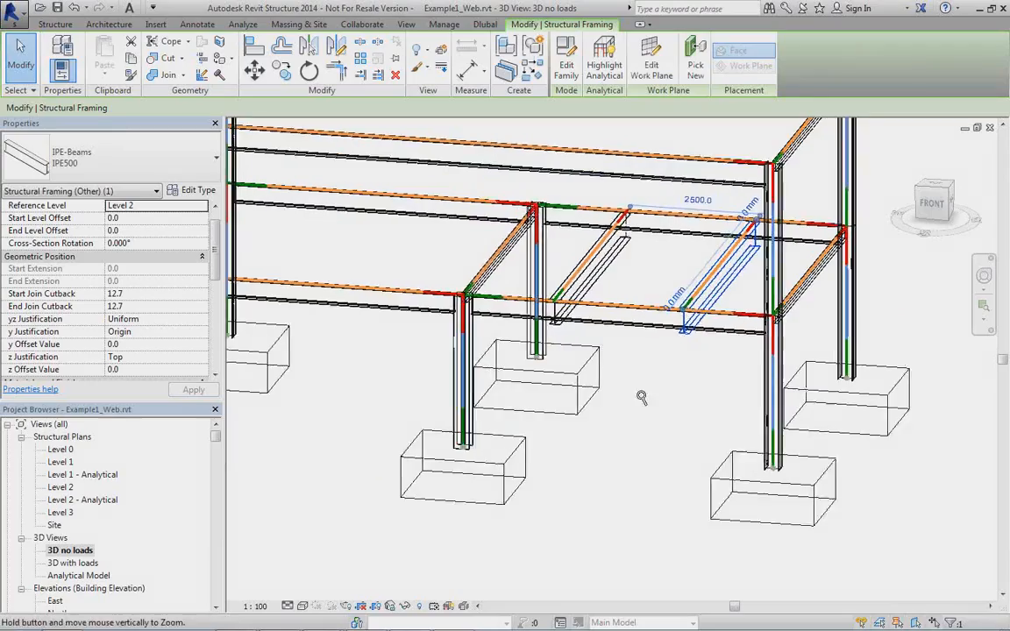
# Change the Level 2 end girder opposite the secondary beams to section IPE270.
pyautogui.moveTo(659, 393)
pyautogui.keyDown('shift'); pyautogui.mouseDown(button='middle')
pyautogui.moveTo(626, 419)
pyautogui.moveTo(576, 411)
pyautogui.moveTo(612, 495)
pyautogui.moveTo(603, 502)
pyautogui.moveTo(641, 533)
pyautogui.mouseUp(button='middle'); pyautogui.keyUp('shift')
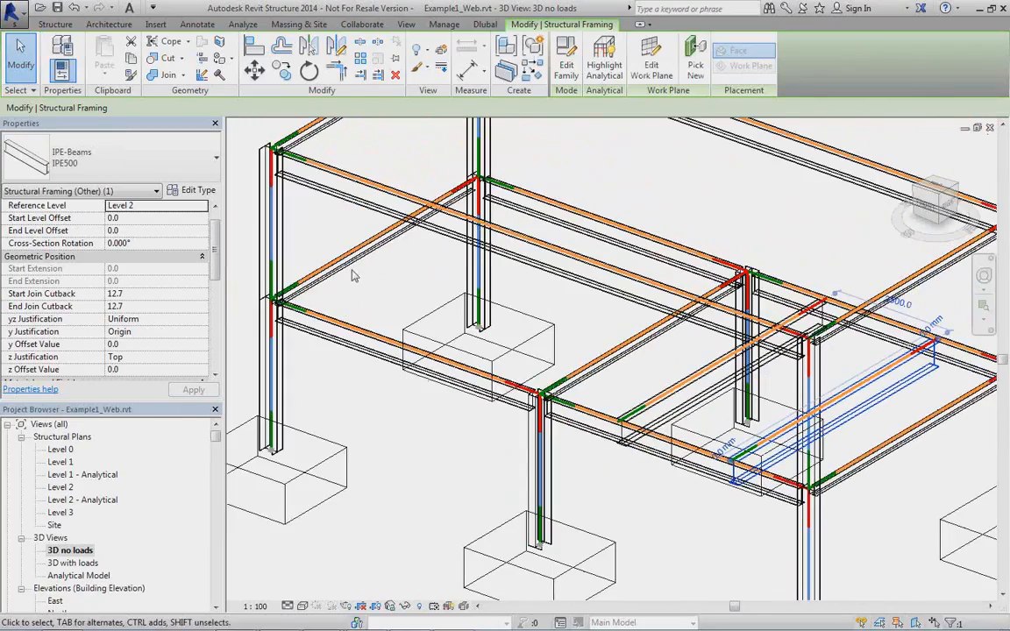
pyautogui.click(353, 273)
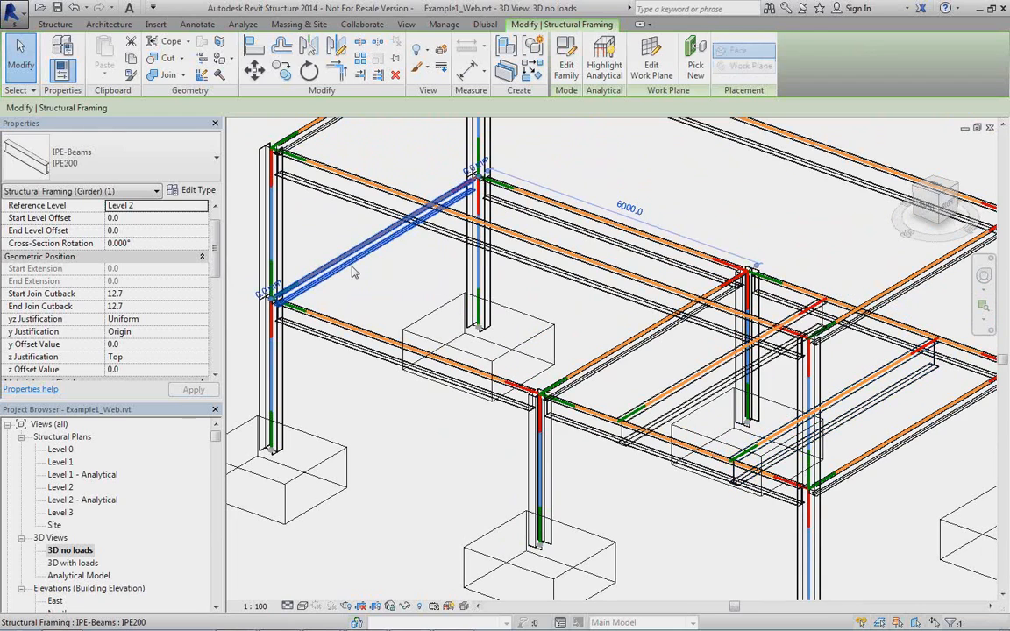
pyautogui.click(195, 160)
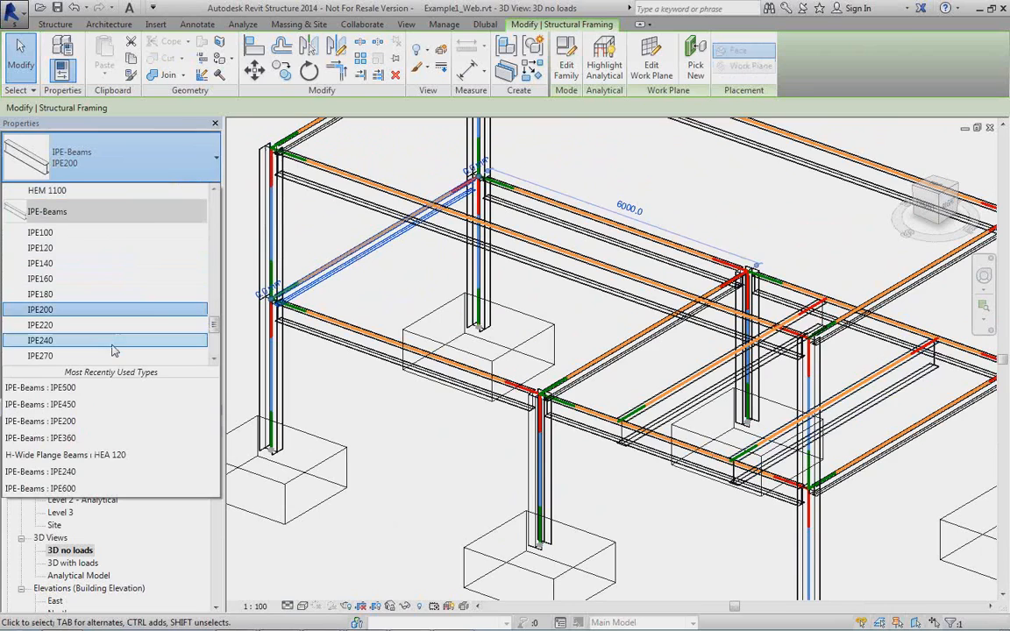
pyautogui.click(113, 358)
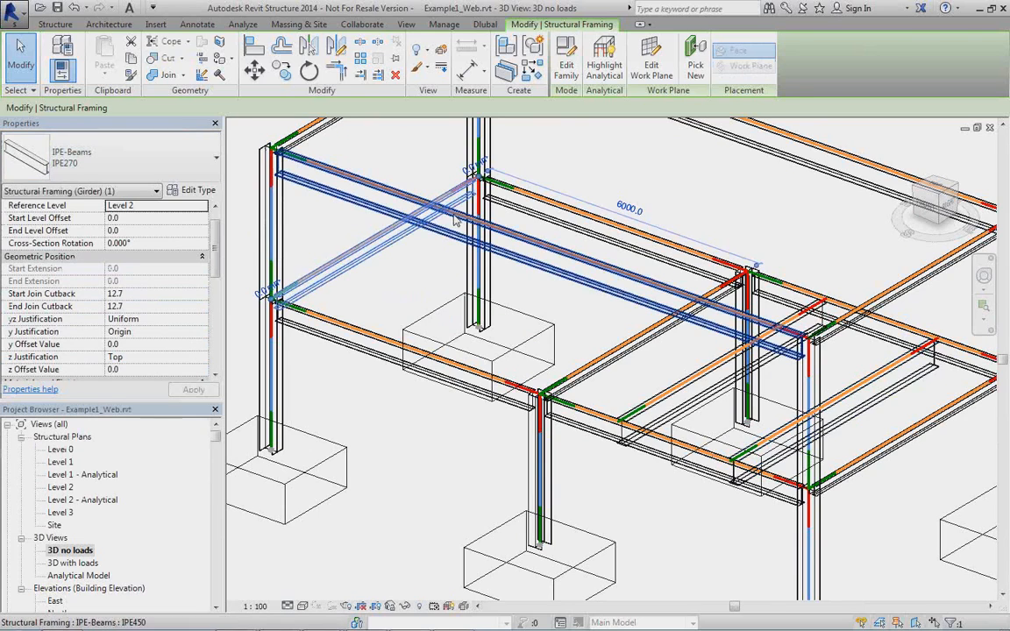
# Export the revised model to RFEM, updating the existing structure and removing absent objects.
pyautogui.scroll(-2, 462, 380)
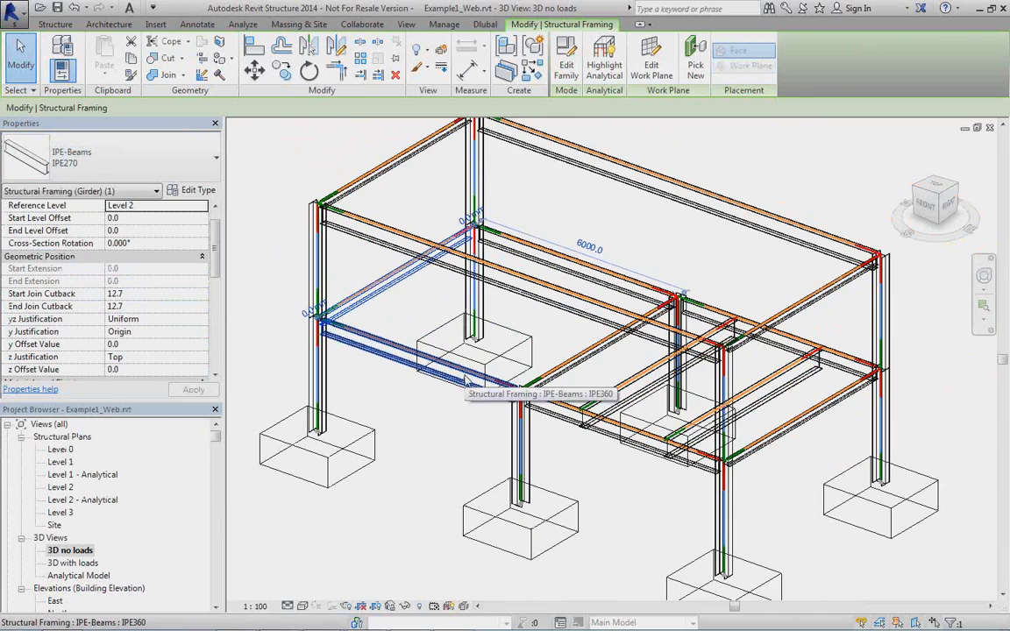
pyautogui.scroll(-2, 557, 436)
pyautogui.keyDown('shift'); pyautogui.moveTo(557, 437); pyautogui.dragTo(614, 428, button='middle'); pyautogui.keyUp('shift')
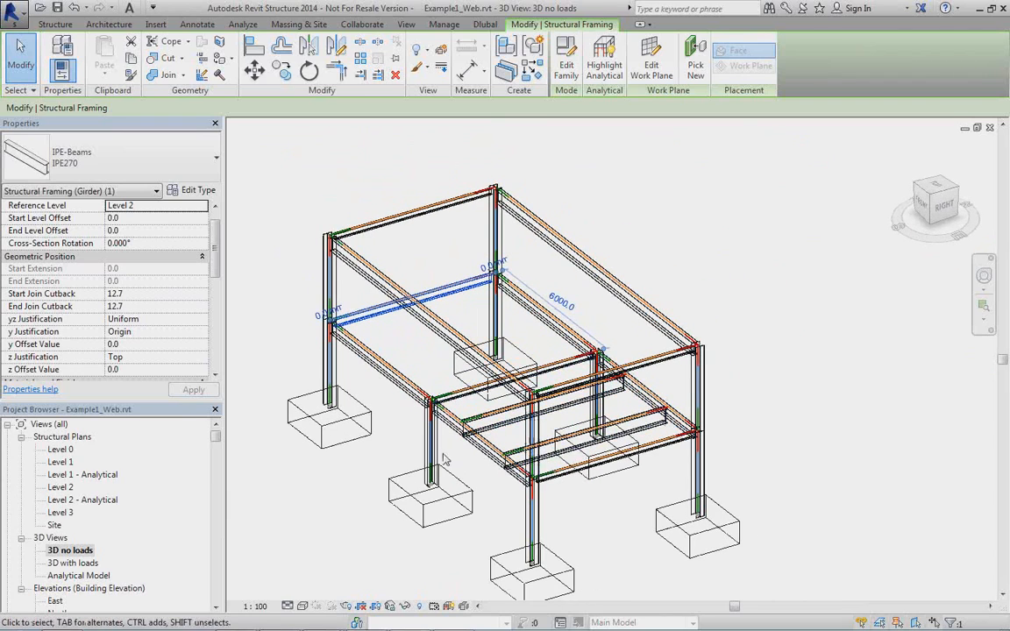
pyautogui.moveTo(446, 626)
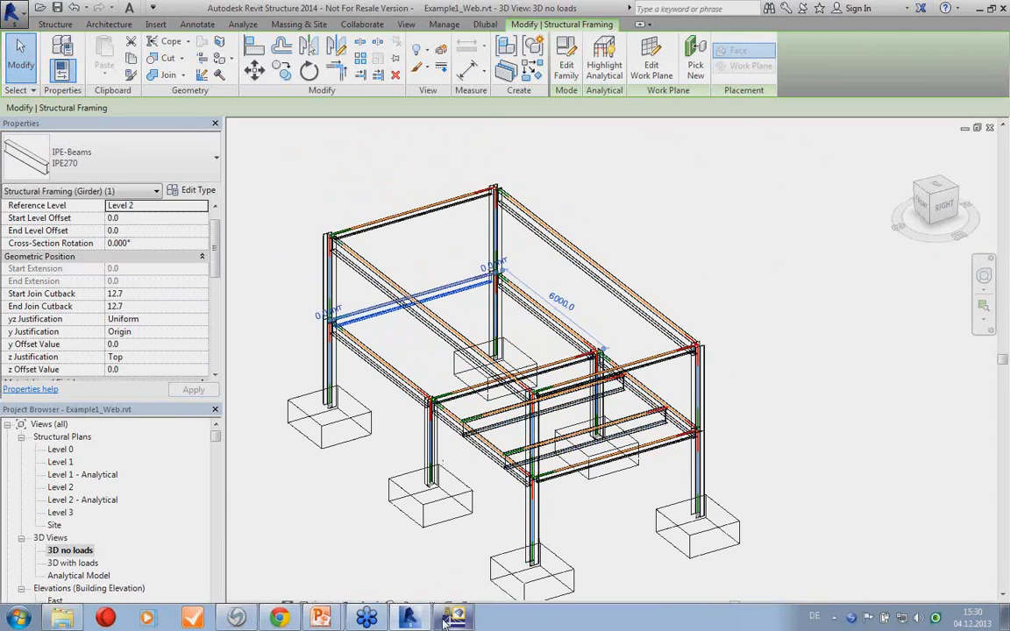
pyautogui.click(291, 228)
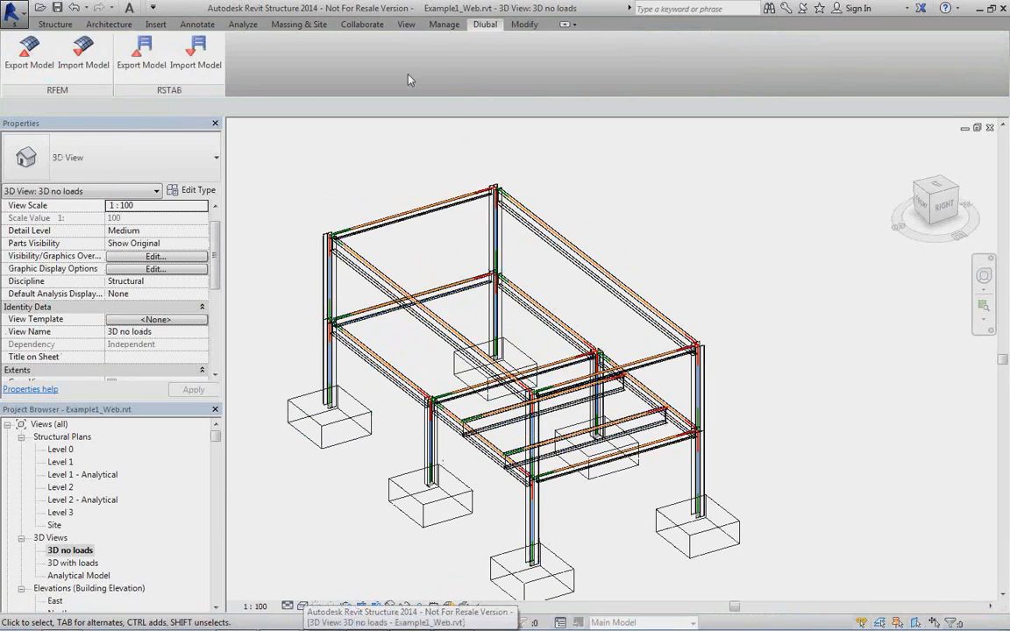
pyautogui.click(29, 52)
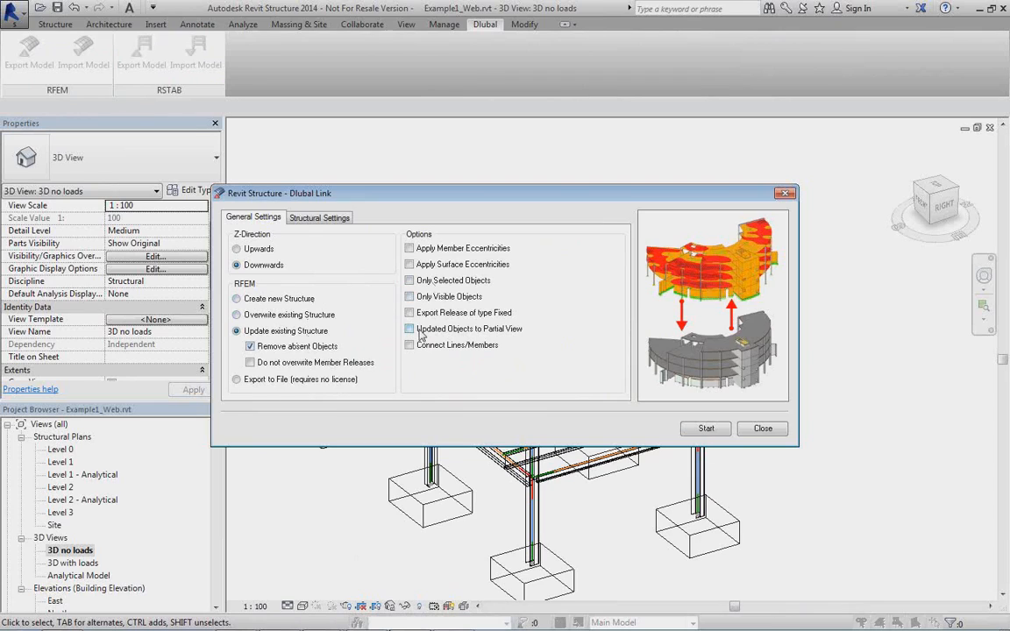
pyautogui.click(313, 221)
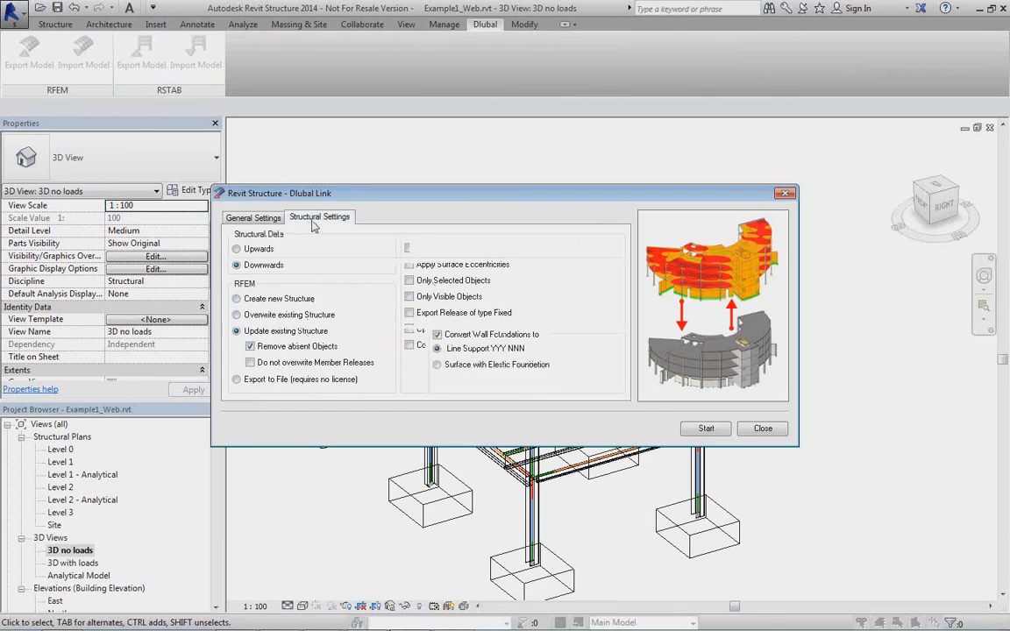
pyautogui.click(257, 221)
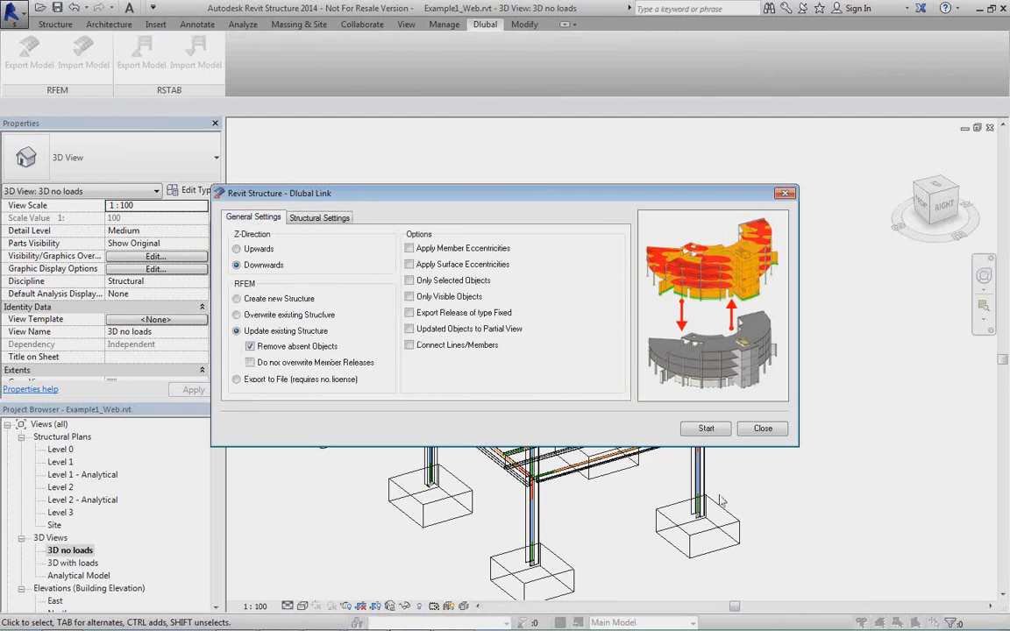
pyautogui.click(712, 434)
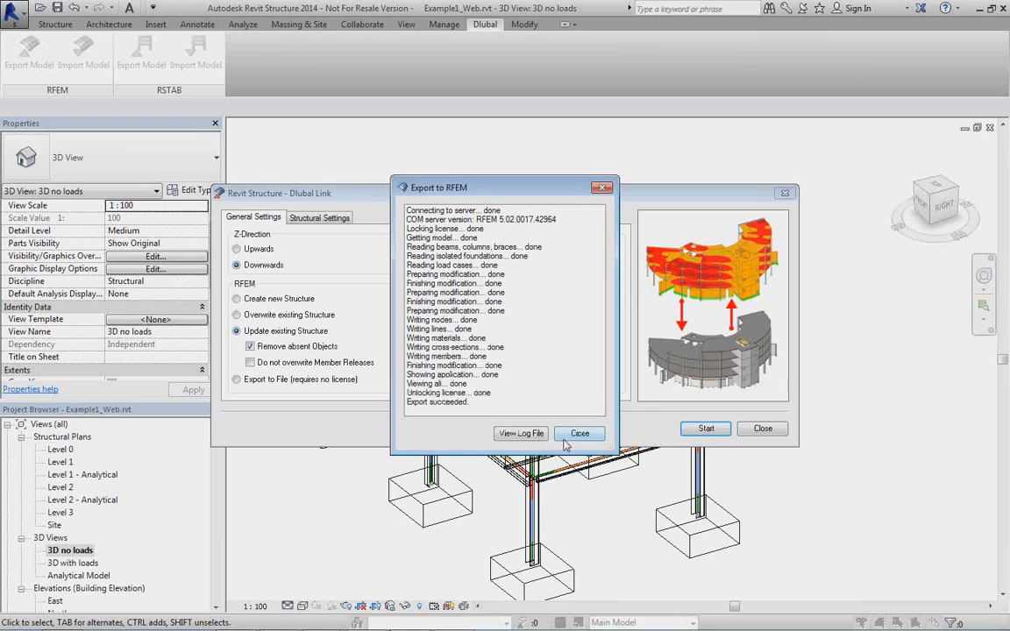
pyautogui.click(580, 433)
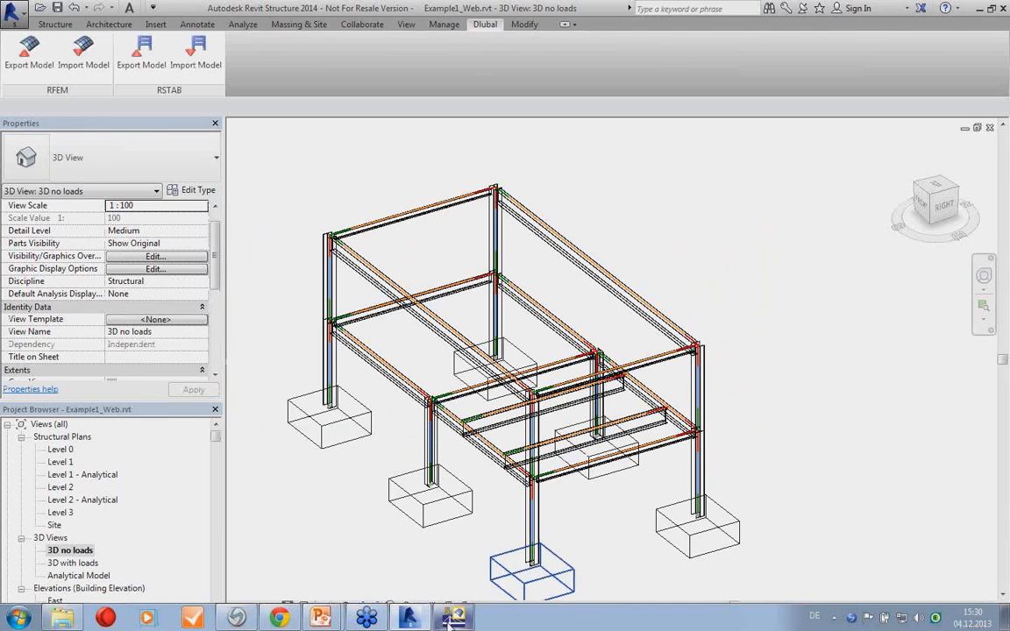
# Switch to RFEM and check the cross-sections of the first-storey end girder and the middle girder in their member properties.
pyautogui.click(453, 619)
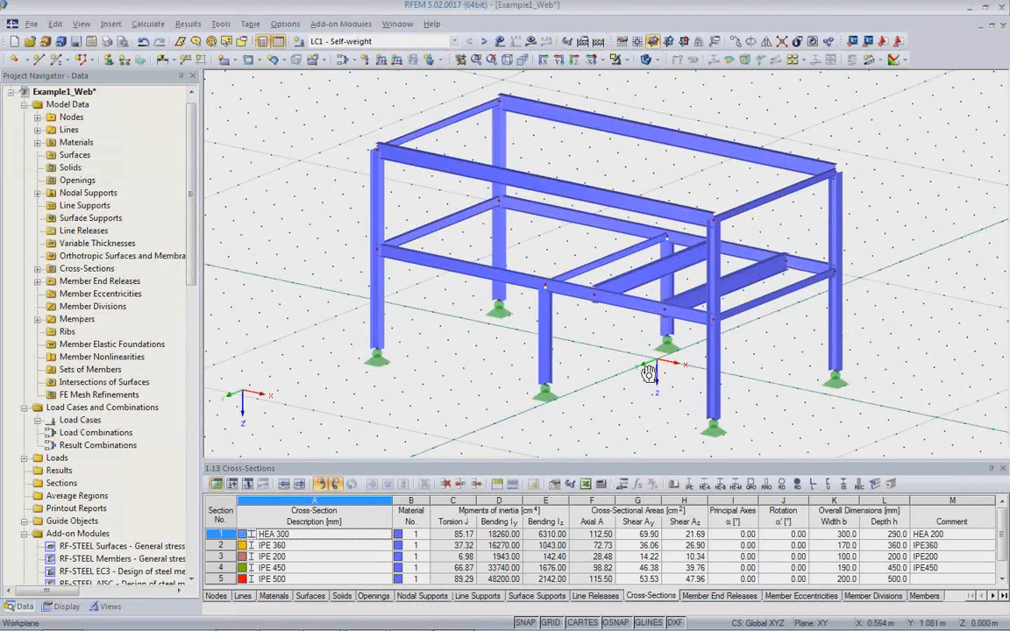
pyautogui.keyDown('ctrl'); pyautogui.moveTo(649, 373); pyautogui.dragTo(489, 252, button='middle'); pyautogui.keyUp('ctrl')
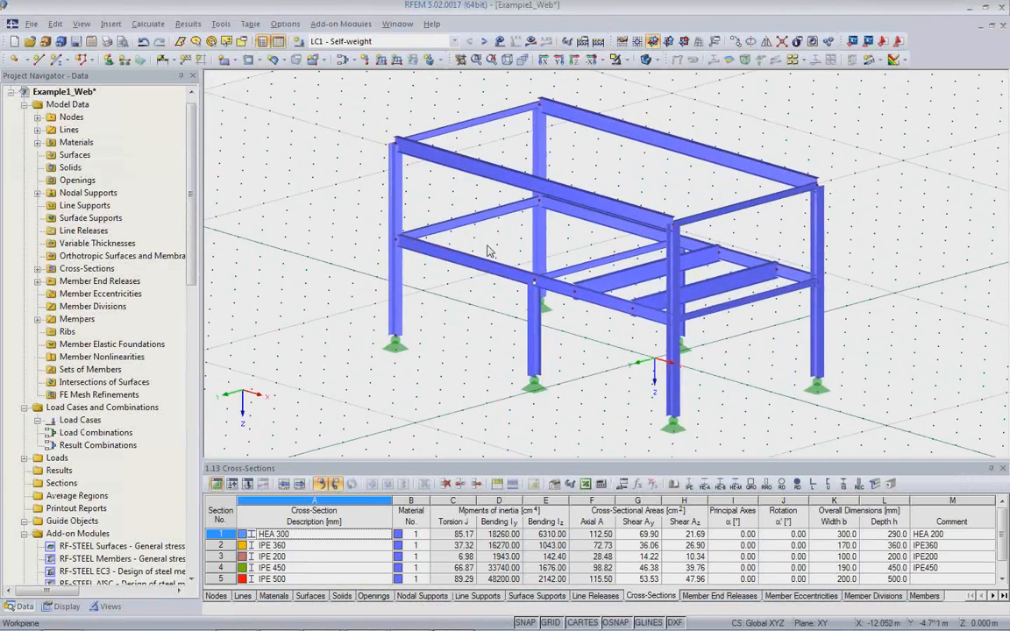
pyautogui.click(457, 217)
pyautogui.doubleClick(463, 224)
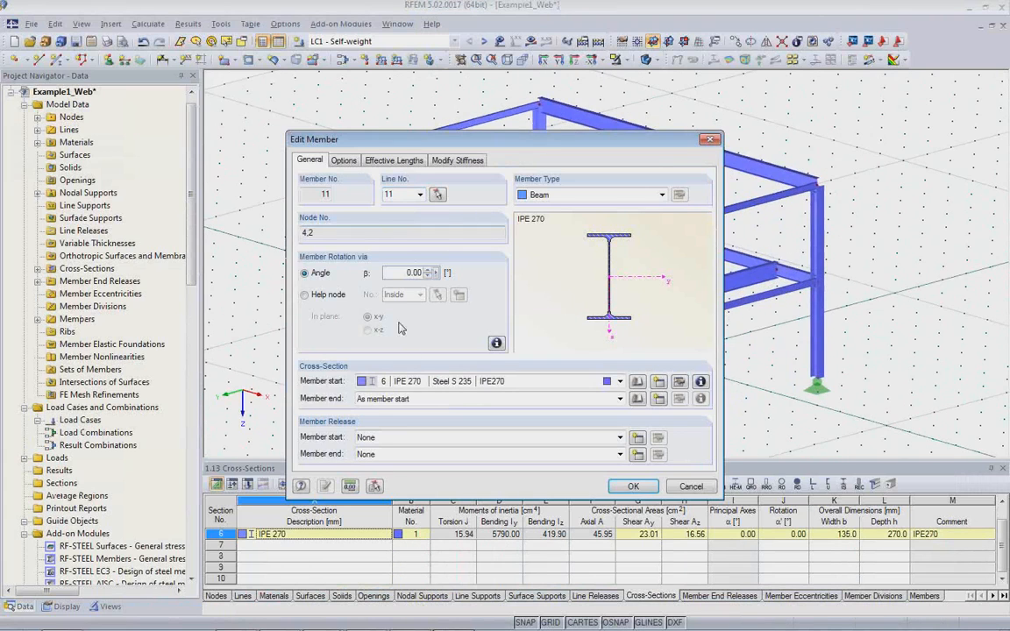
pyautogui.click(632, 486)
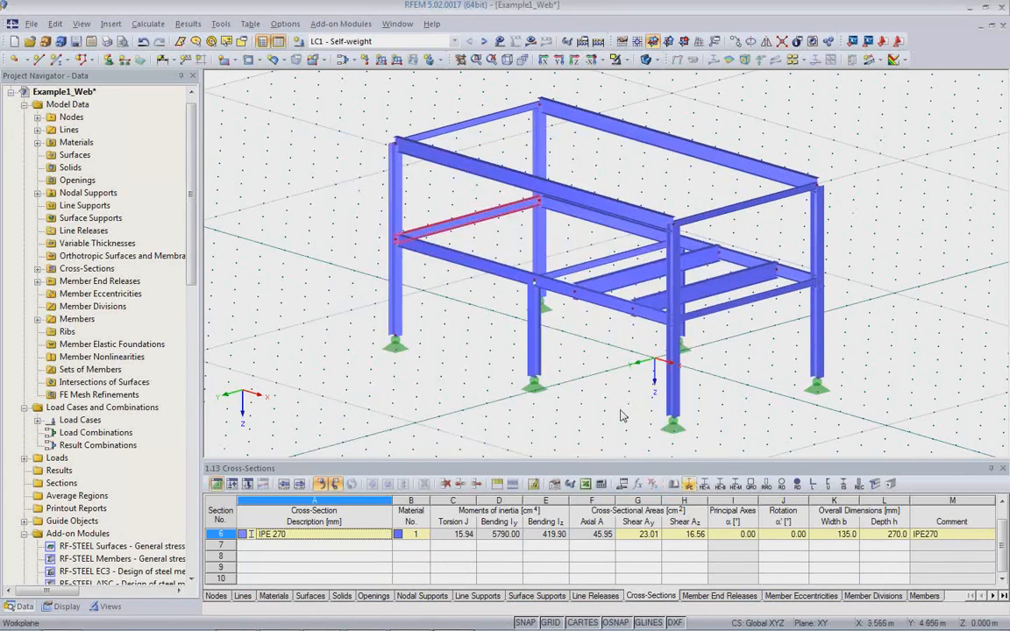
pyautogui.doubleClick(525, 246)
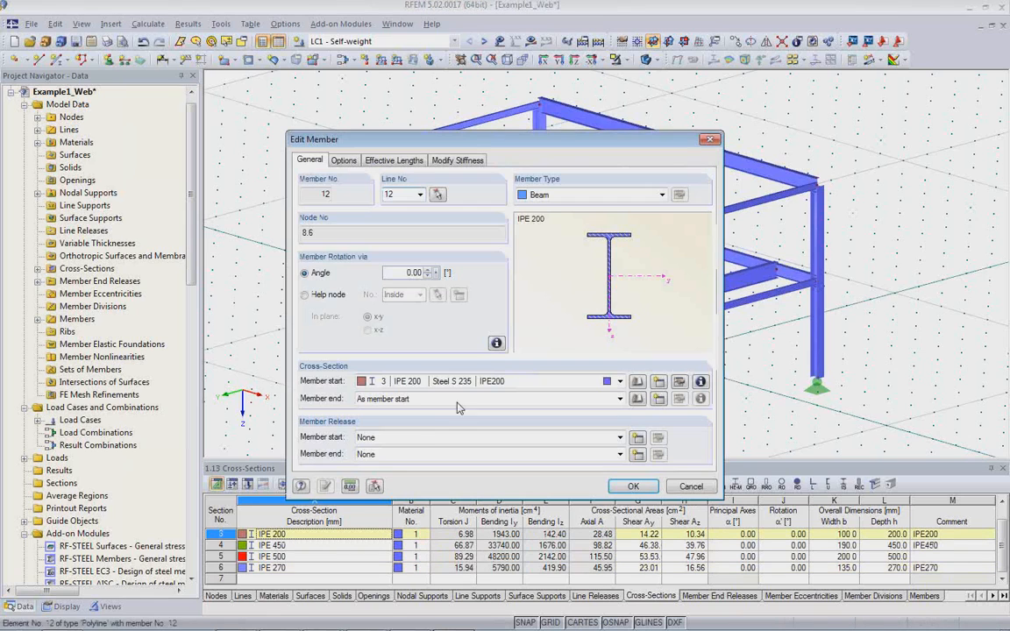
pyautogui.click(632, 486)
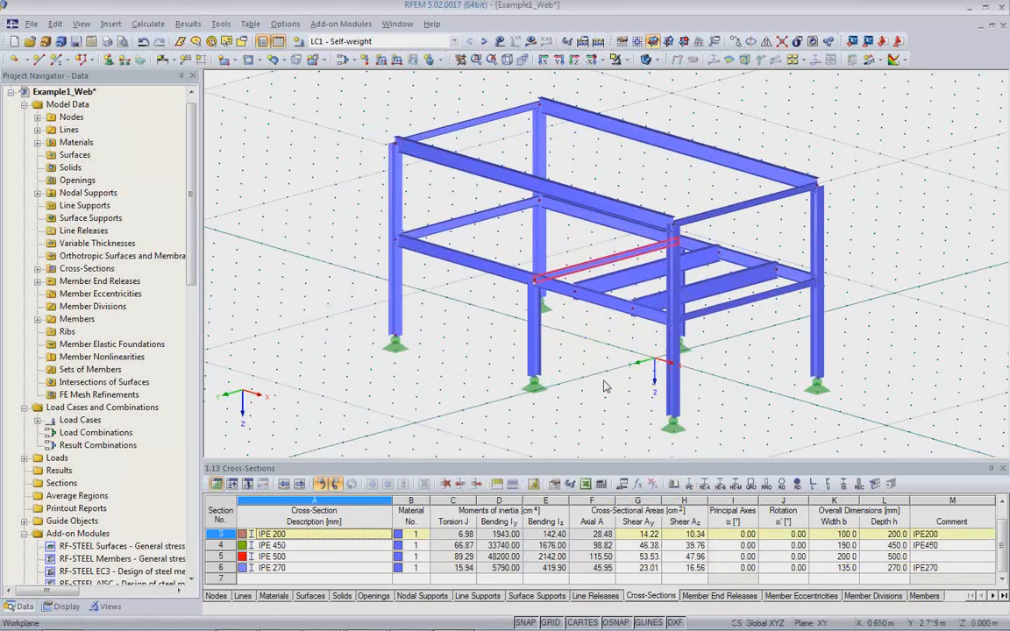
# Add a linear dimension in X from the middle column to the end column below the front first-storey beam, offset about 2.65 m.
pyautogui.keyDown('ctrl'); pyautogui.moveTo(613, 370); pyautogui.dragTo(817, 373, button='middle'); pyautogui.keyUp('ctrl')
pyautogui.scroll(1, 817, 374)
pyautogui.click(252, 157)
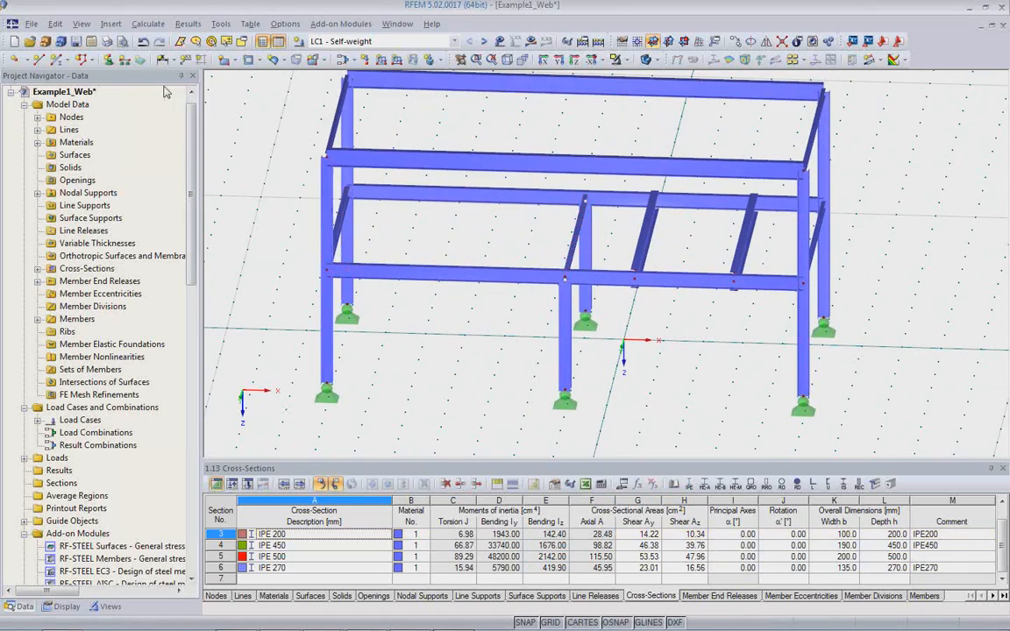
pyautogui.click(156, 58)
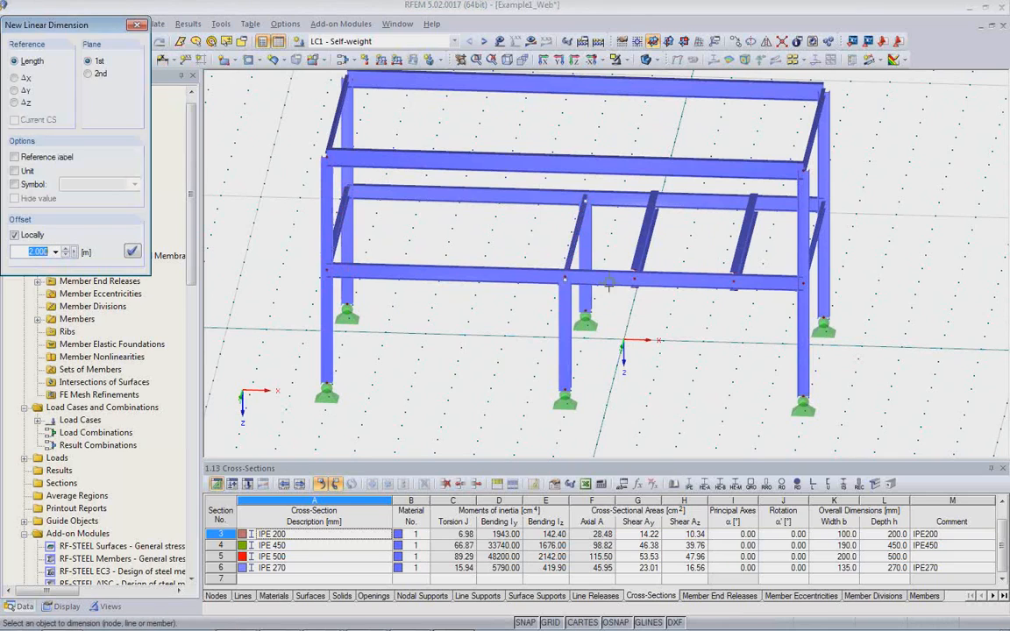
pyautogui.click(698, 283)
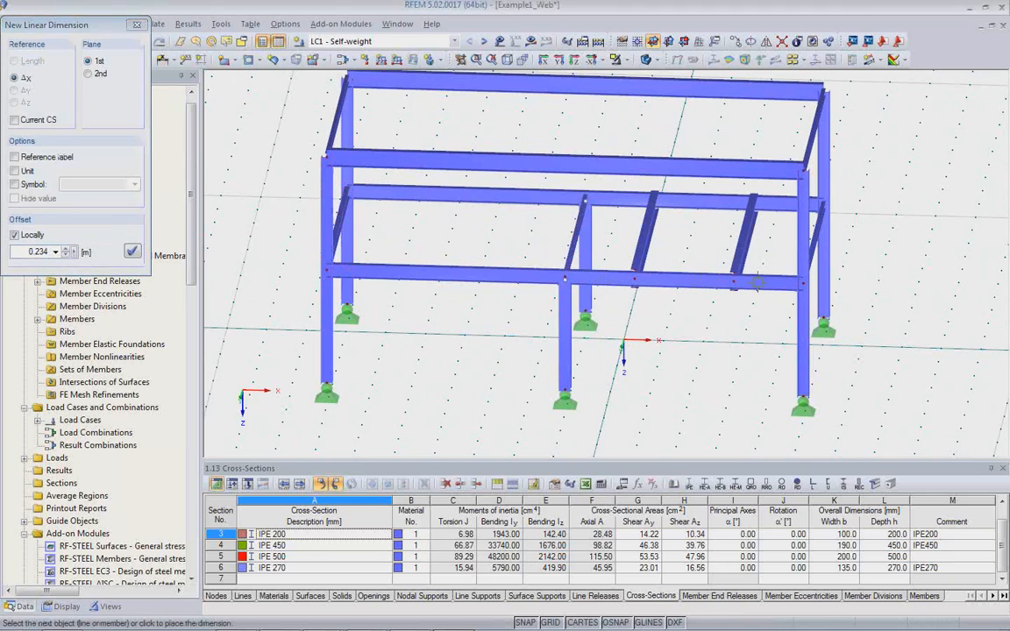
pyautogui.click(742, 327)
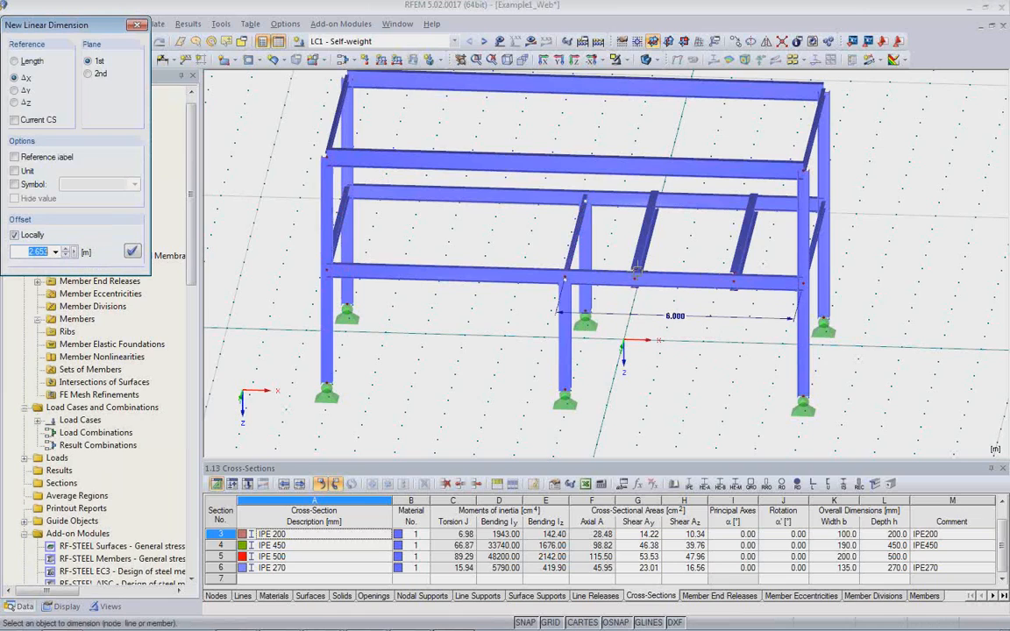
# Dimension the X distance from the middle column to the nearest secondary beam on the front first-storey beam, offset about 6.3 m.
pyautogui.click(566, 281)
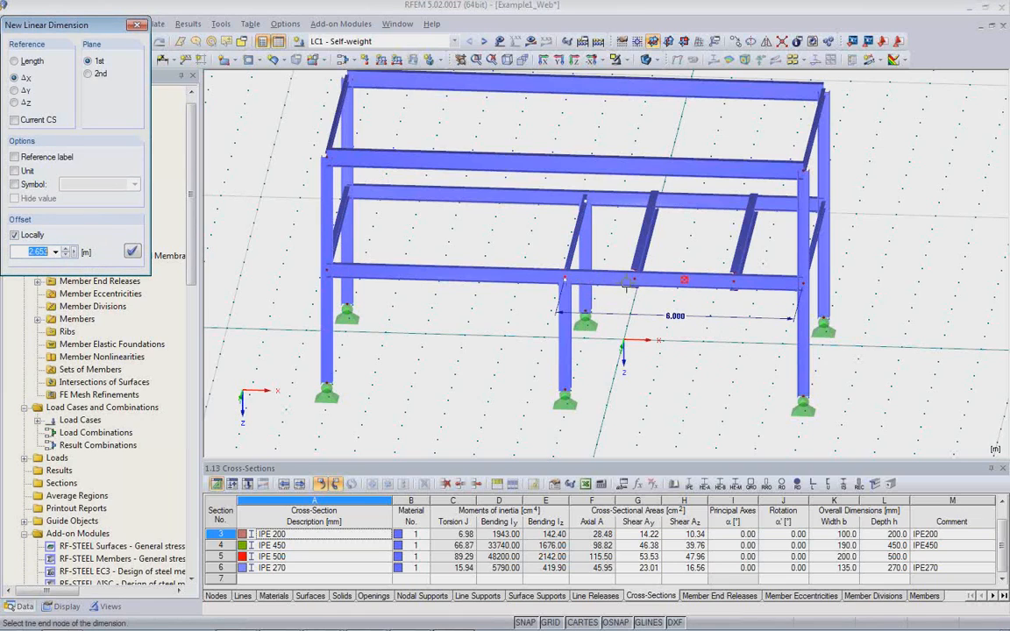
pyautogui.click(635, 281)
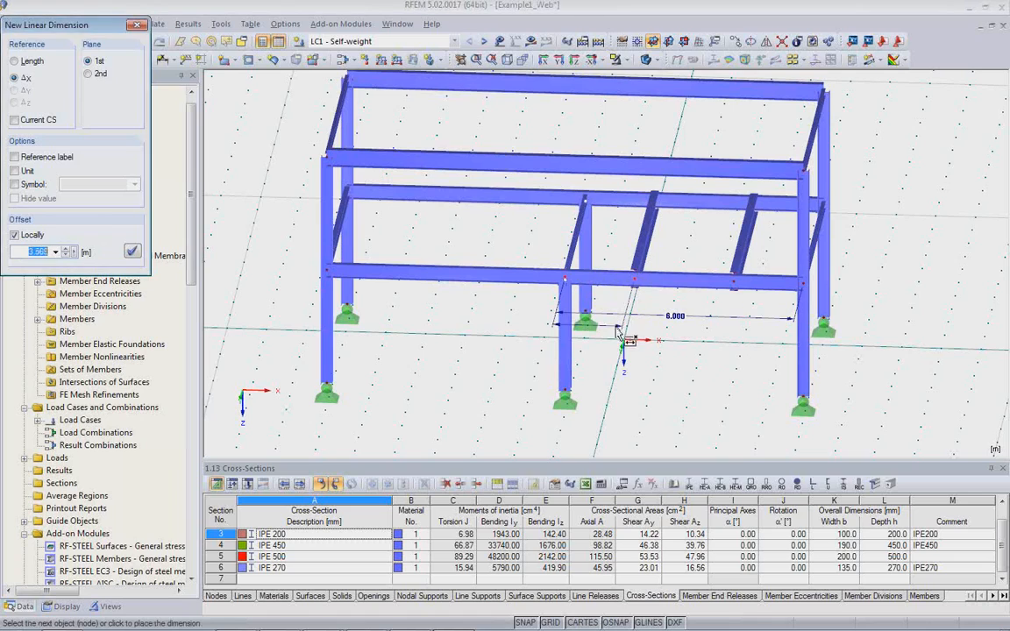
pyautogui.click(651, 381)
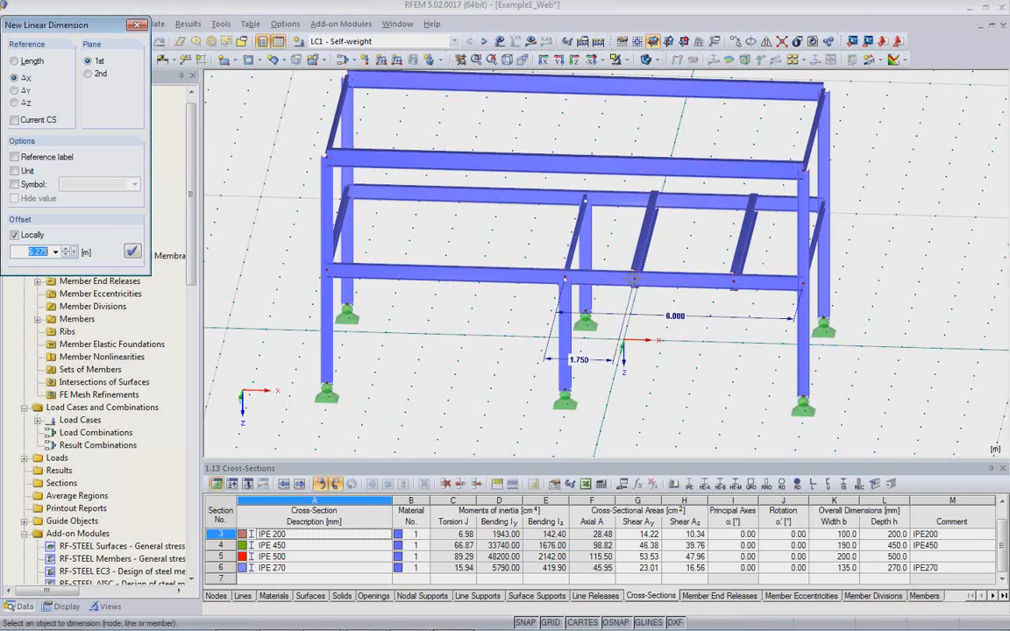
pyautogui.click(635, 279)
pyautogui.click(684, 280)
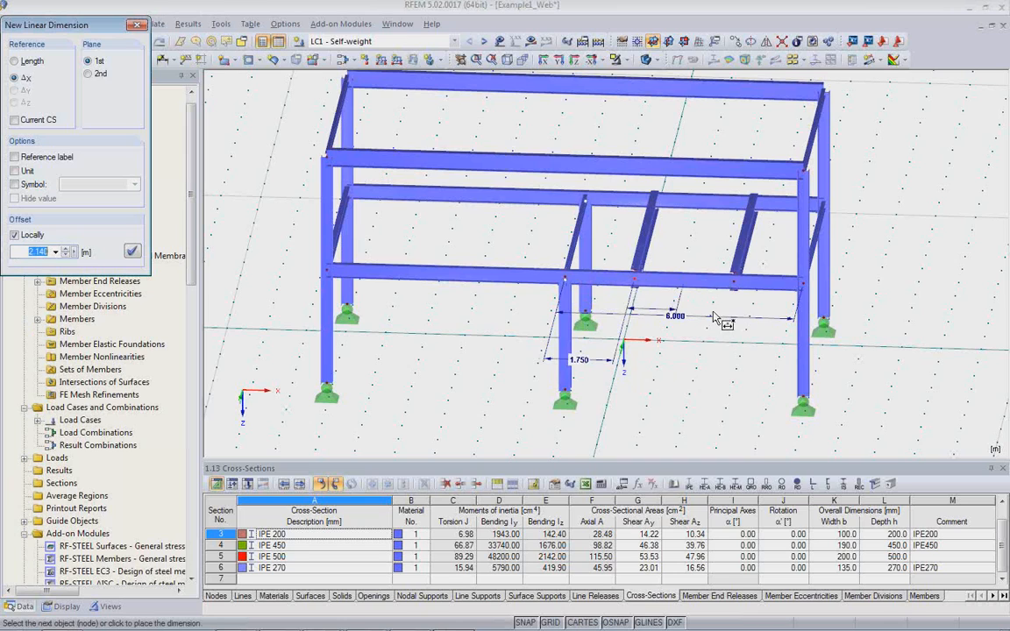
pyautogui.click(639, 260)
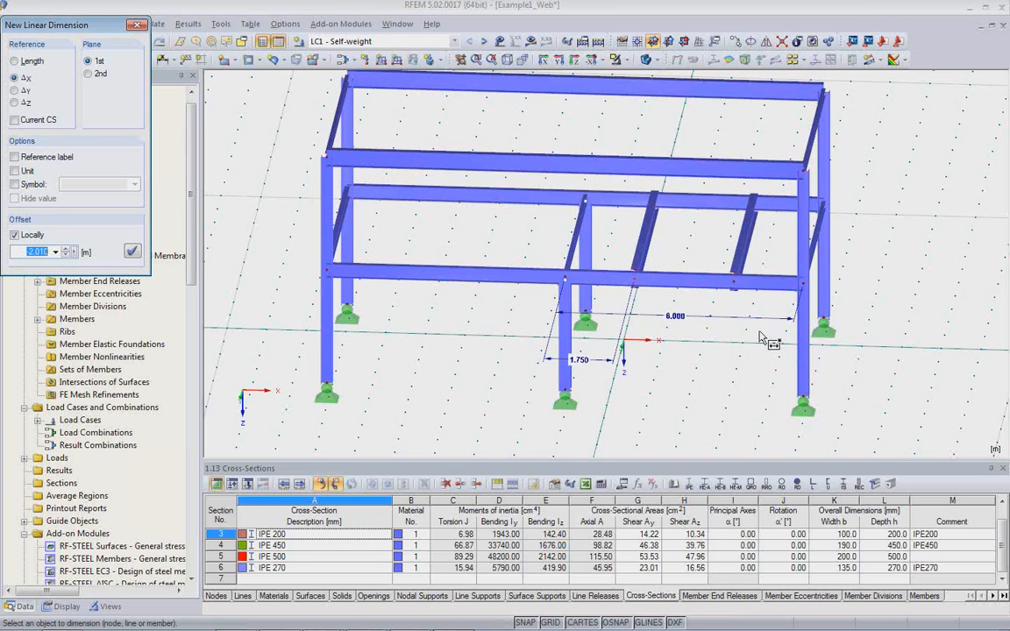
# Display the model as wireframe and dimension the X distance between the two secondary beams' front ends, offset about 1.12 m.
pyautogui.scroll(1, 694, 305)
pyautogui.click(647, 61)
pyautogui.click(647, 61)
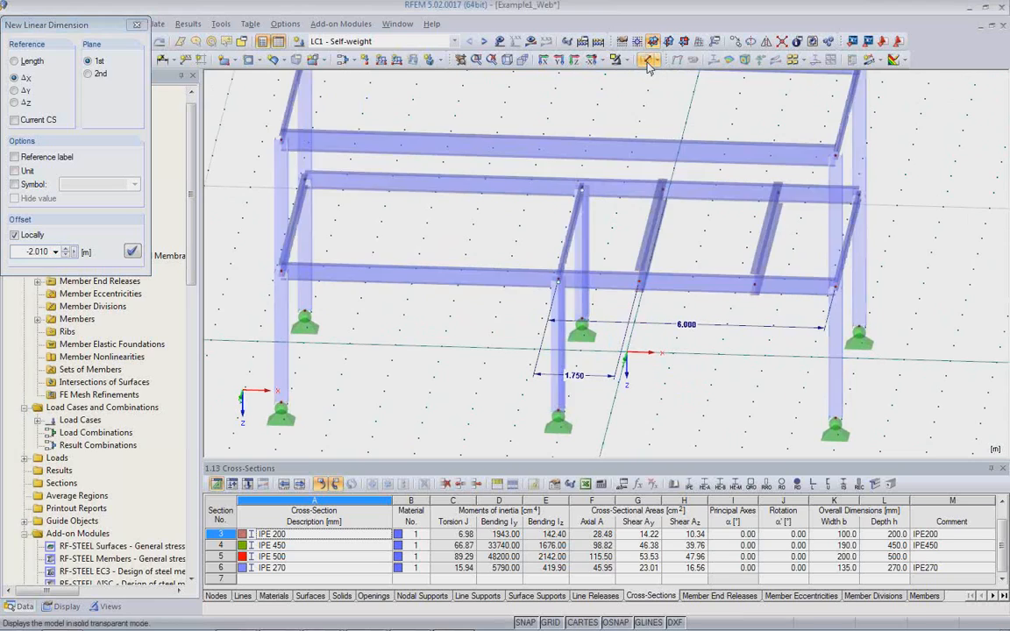
pyautogui.click(637, 282)
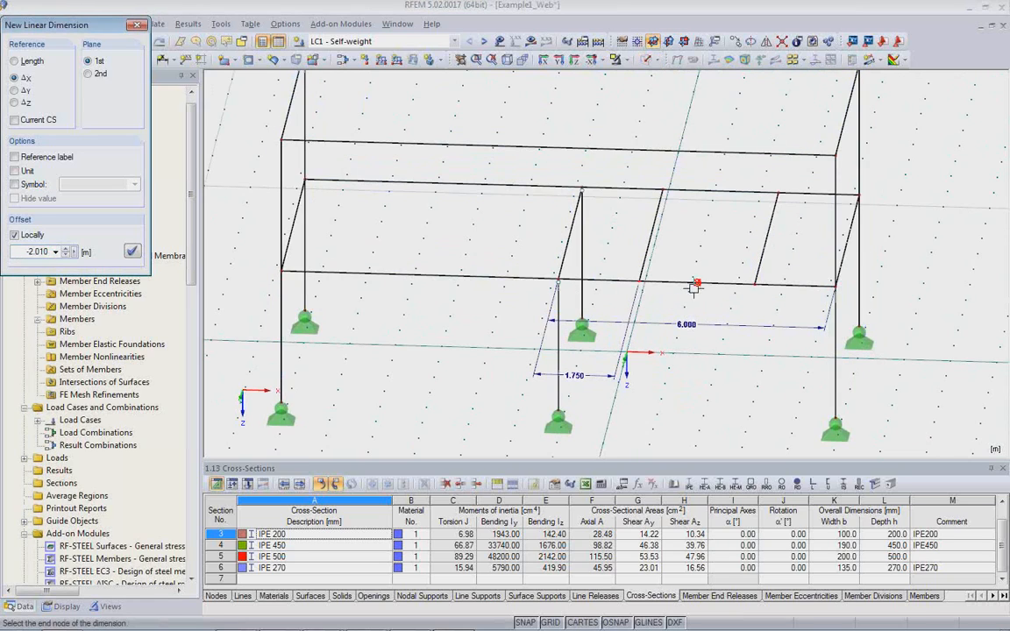
pyautogui.click(754, 285)
pyautogui.click(752, 304)
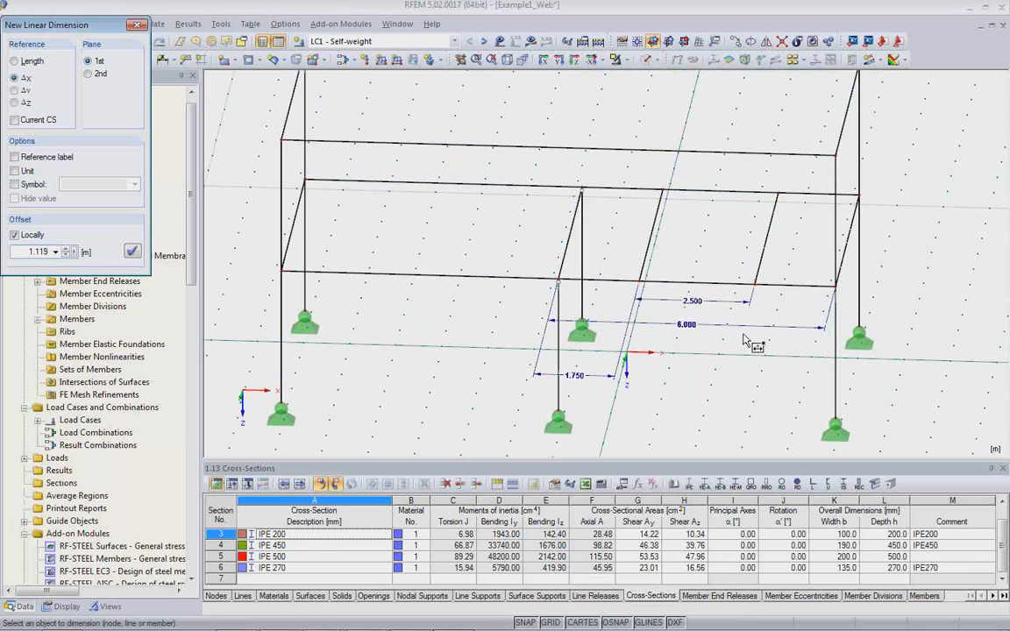
pyautogui.press('Escape')
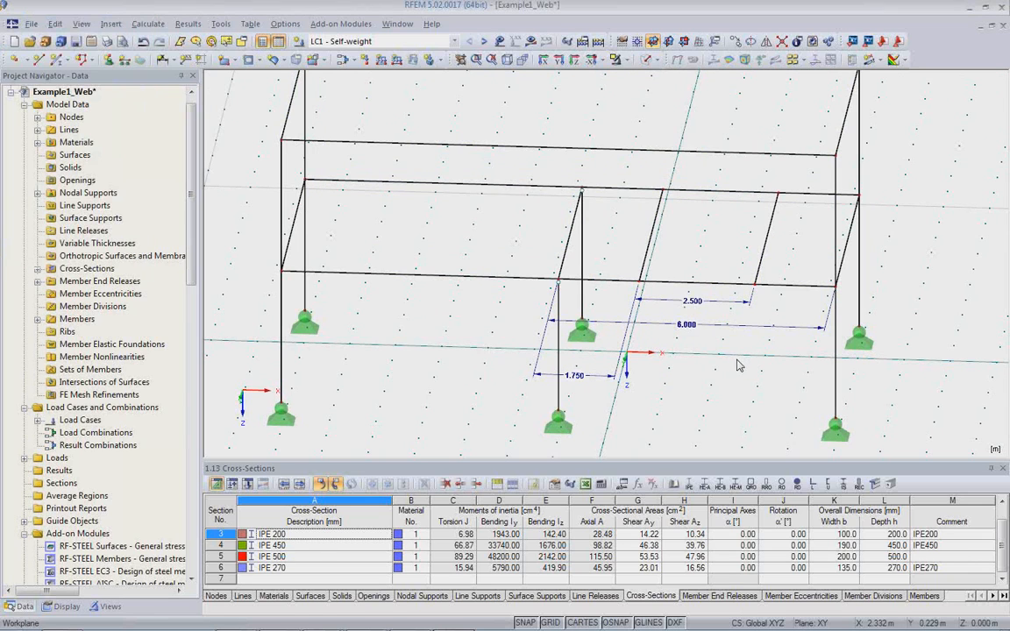
# Switch to Revit, select all Level 2 beams with their analytical lines, and open the RFEM export settings for them.
pyautogui.keyDown('ctrl'); pyautogui.moveTo(739, 363); pyautogui.dragTo(484, 328, button='middle'); pyautogui.keyUp('ctrl')
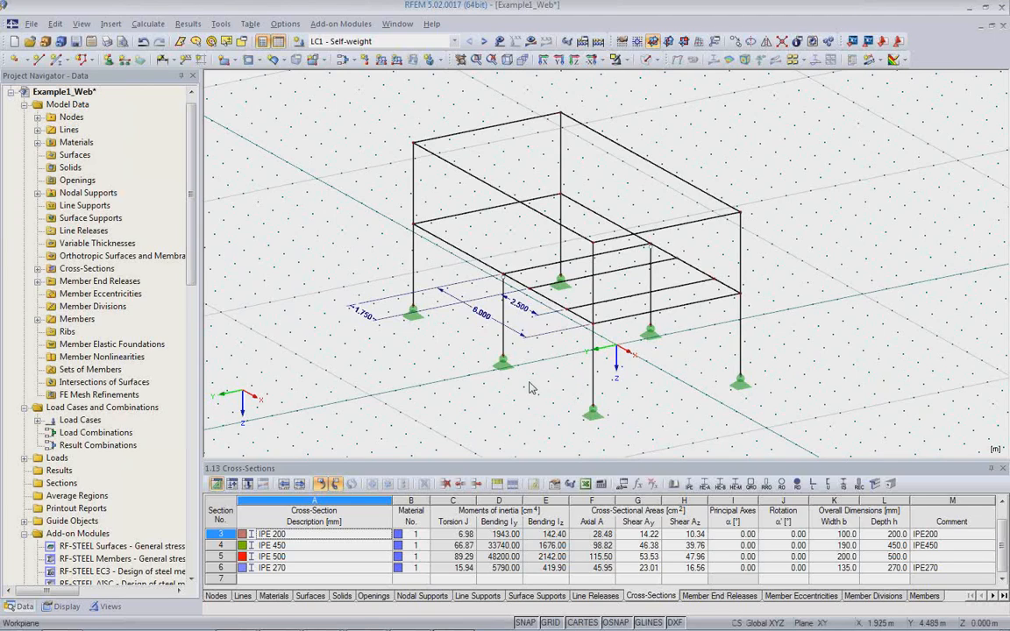
pyautogui.moveTo(458, 627)
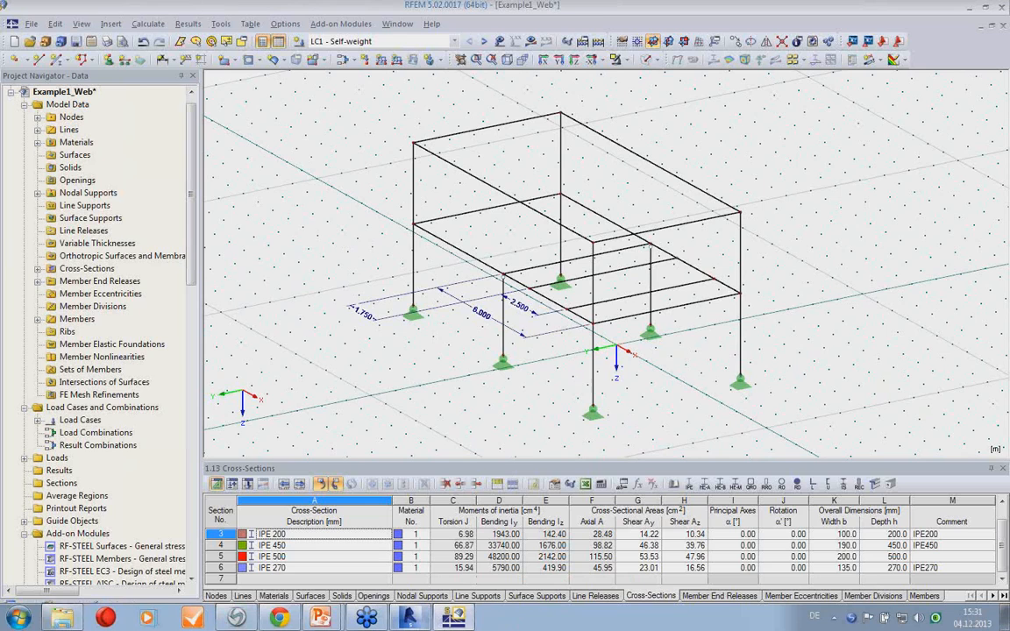
pyautogui.click(409, 616)
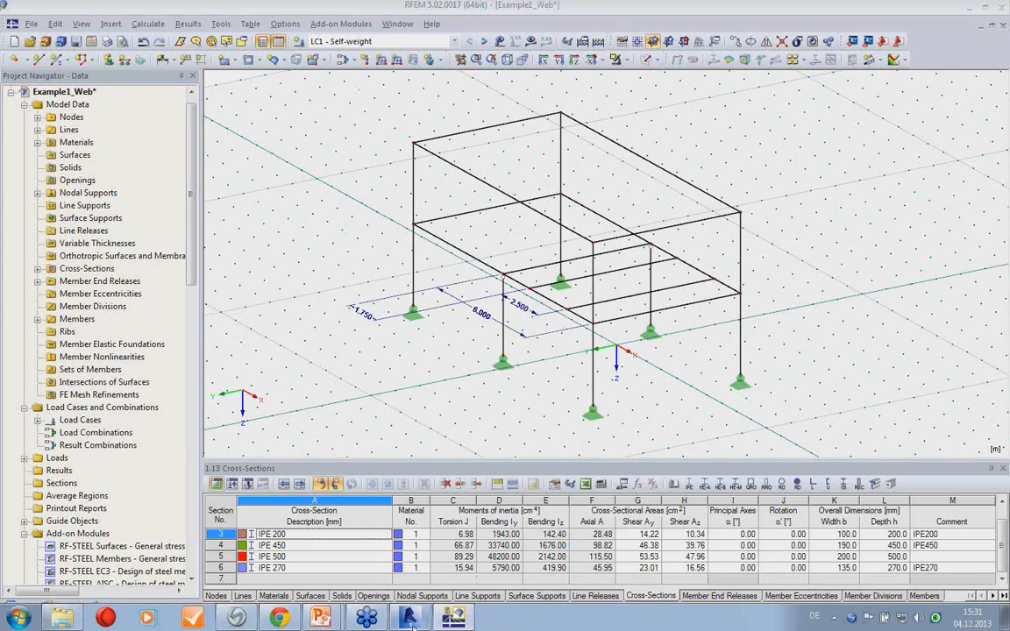
pyautogui.keyDown('shift'); pyautogui.moveTo(467, 421); pyautogui.dragTo(618, 405, button='middle'); pyautogui.keyUp('shift')
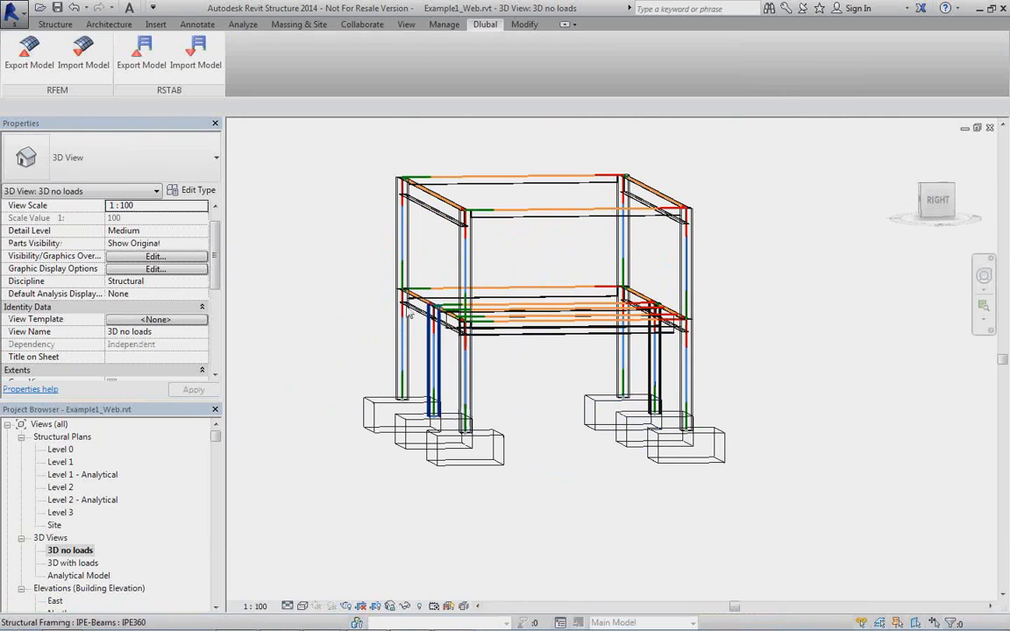
pyautogui.moveTo(337, 265); pyautogui.dragTo(724, 393)
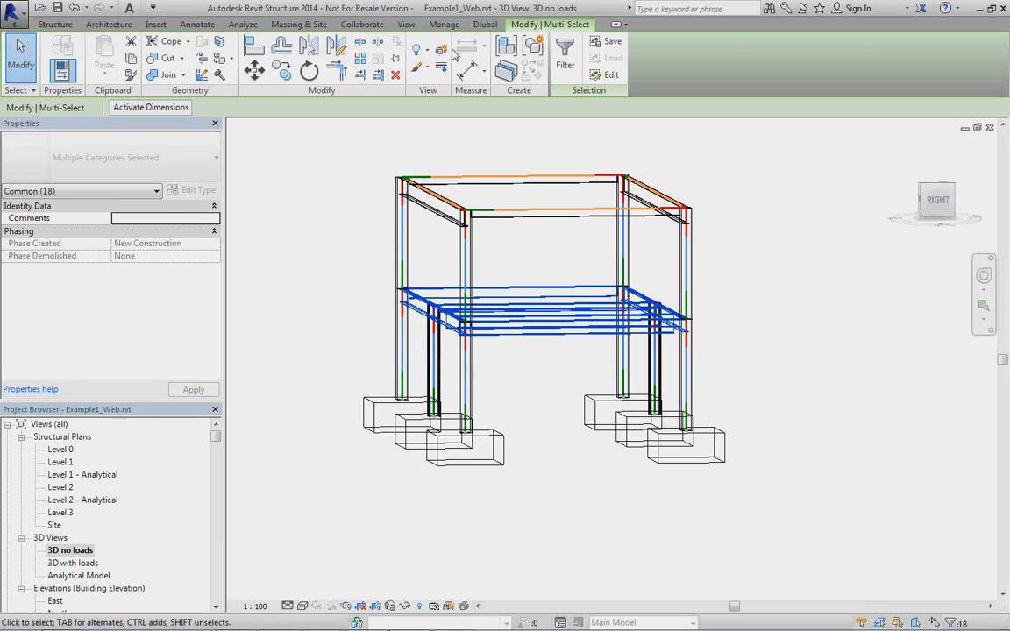
pyautogui.click(484, 25)
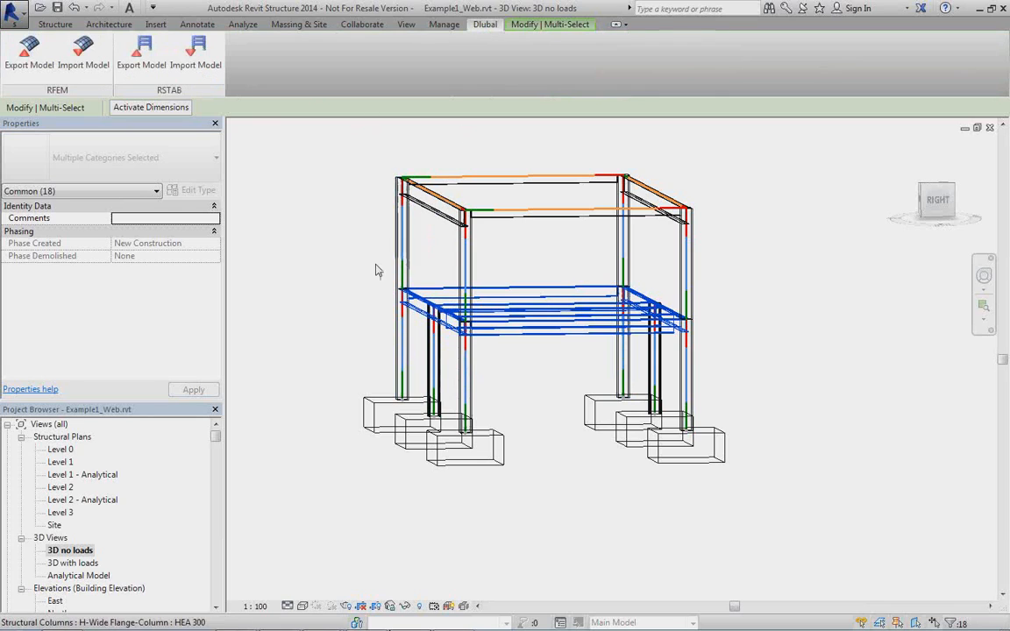
pyautogui.click(43, 85)
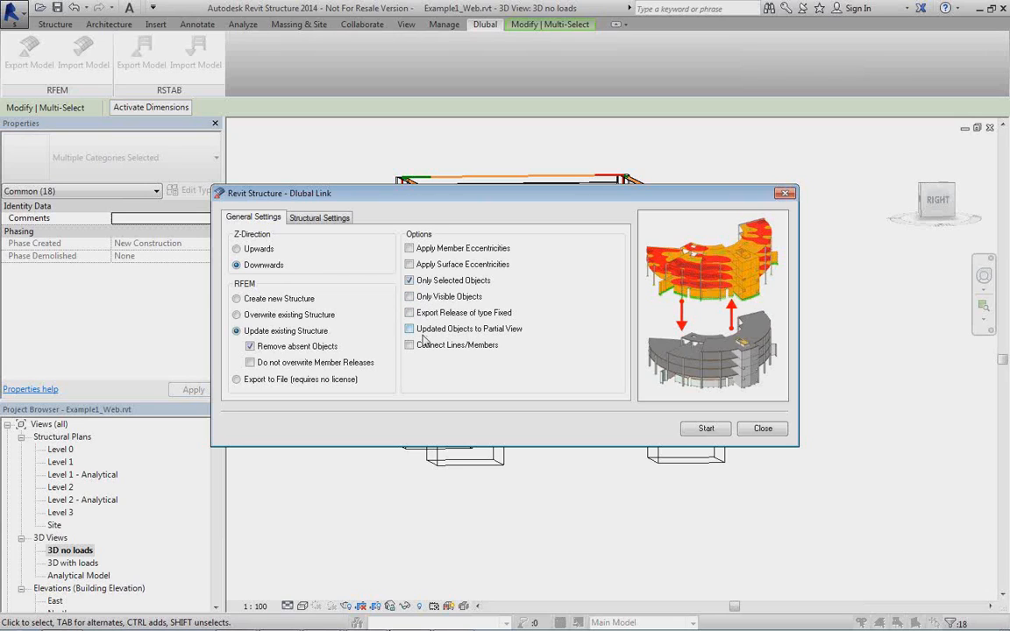
# Export the selected lower floor beams to RFEM with the Create new Structure option.
pyautogui.click(237, 299)
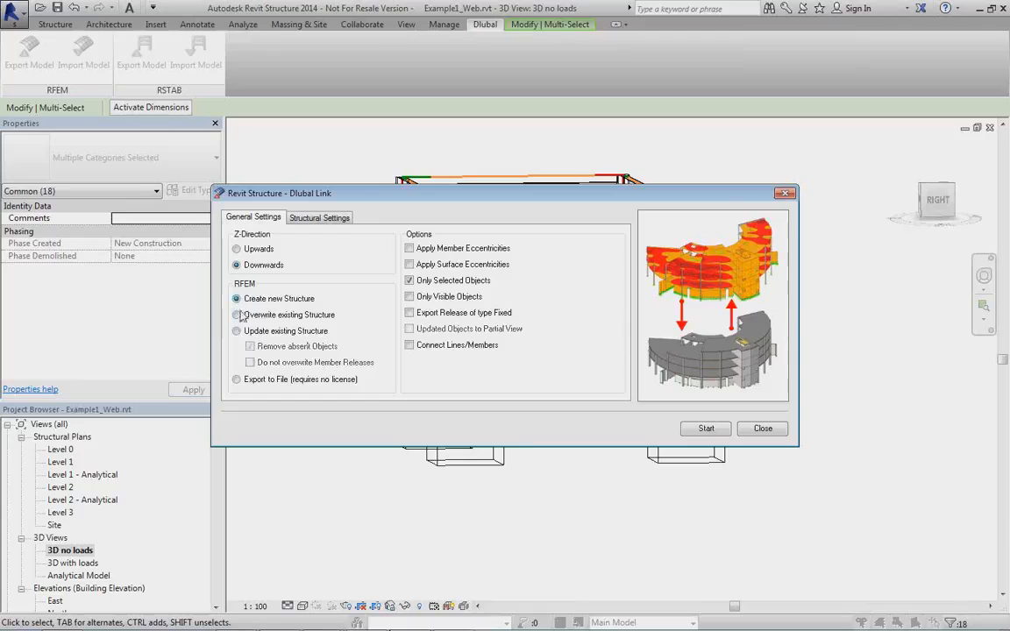
pyautogui.click(703, 430)
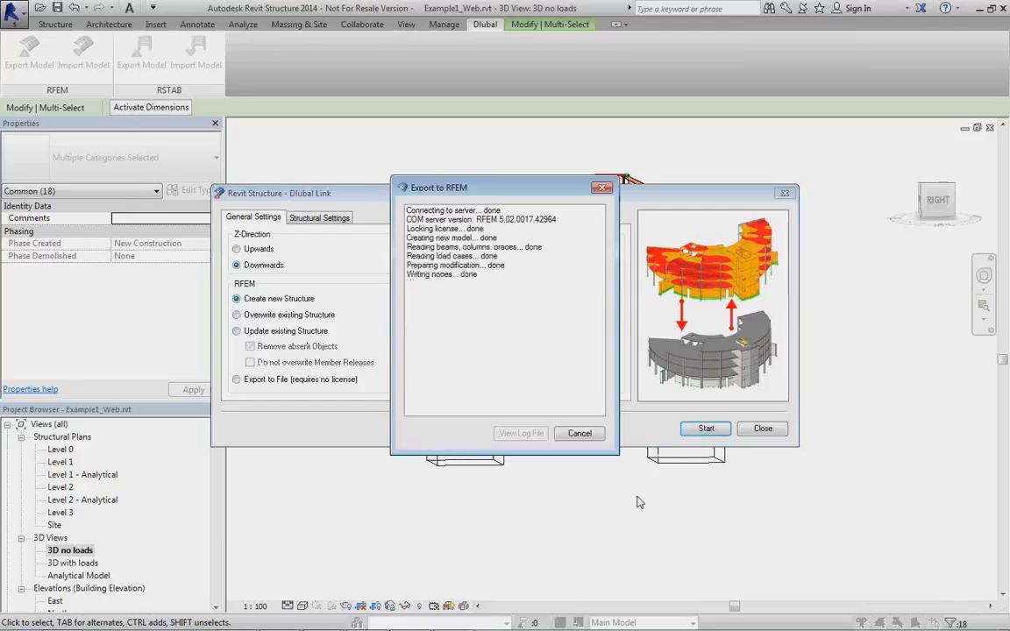
pyautogui.click(579, 434)
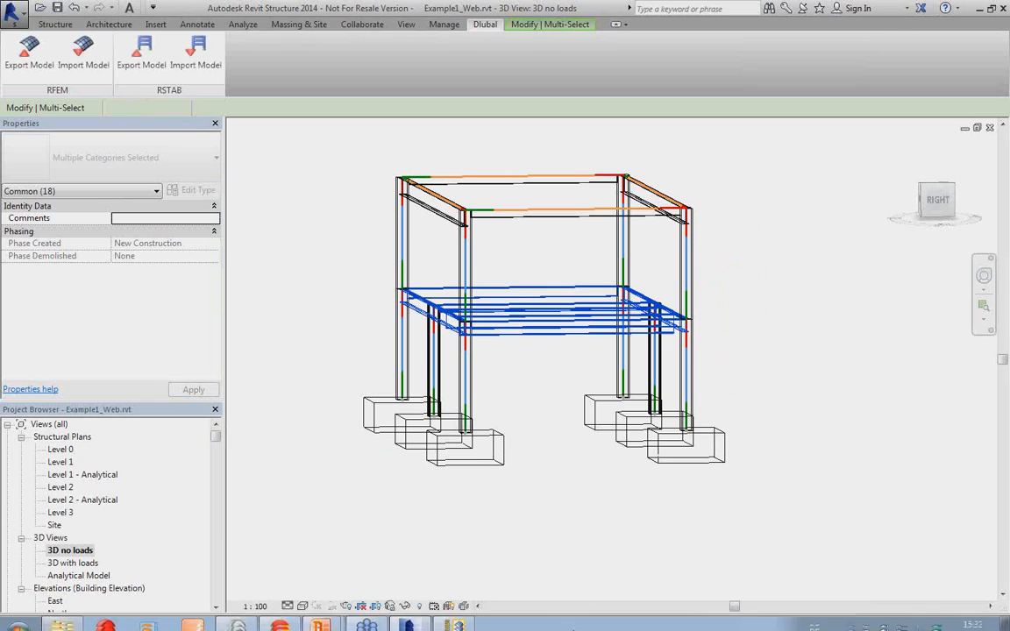
# Switch to RFEM and inspect the exported floor beam grid and its cross beams.
pyautogui.click(451, 618)
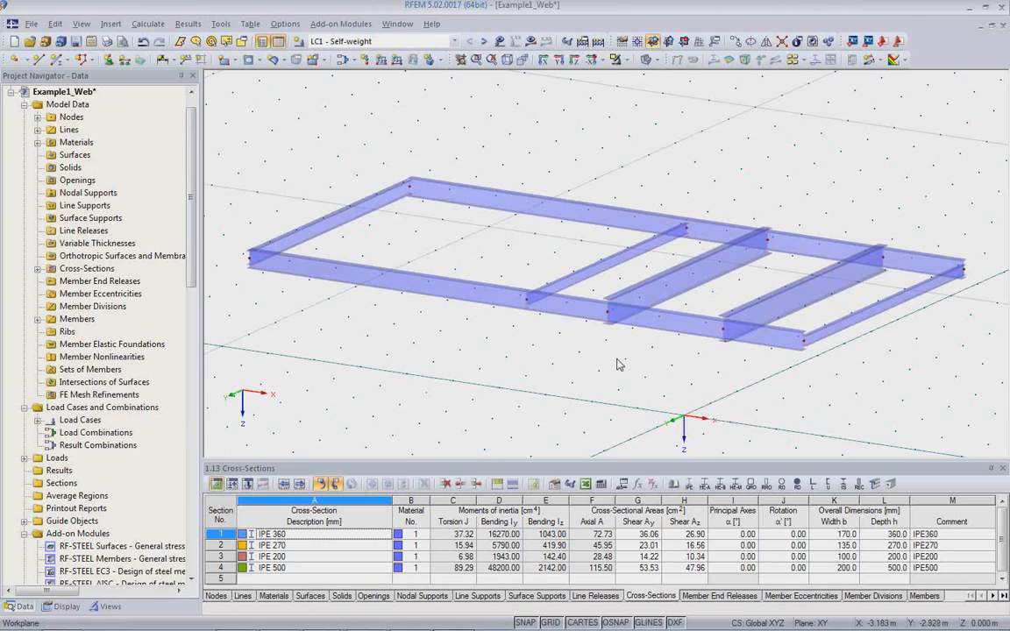
pyautogui.moveTo(617, 358); pyautogui.dragTo(635, 346, button='middle')
pyautogui.scroll(1, 636, 346)
pyautogui.scroll(-2, 636, 346)
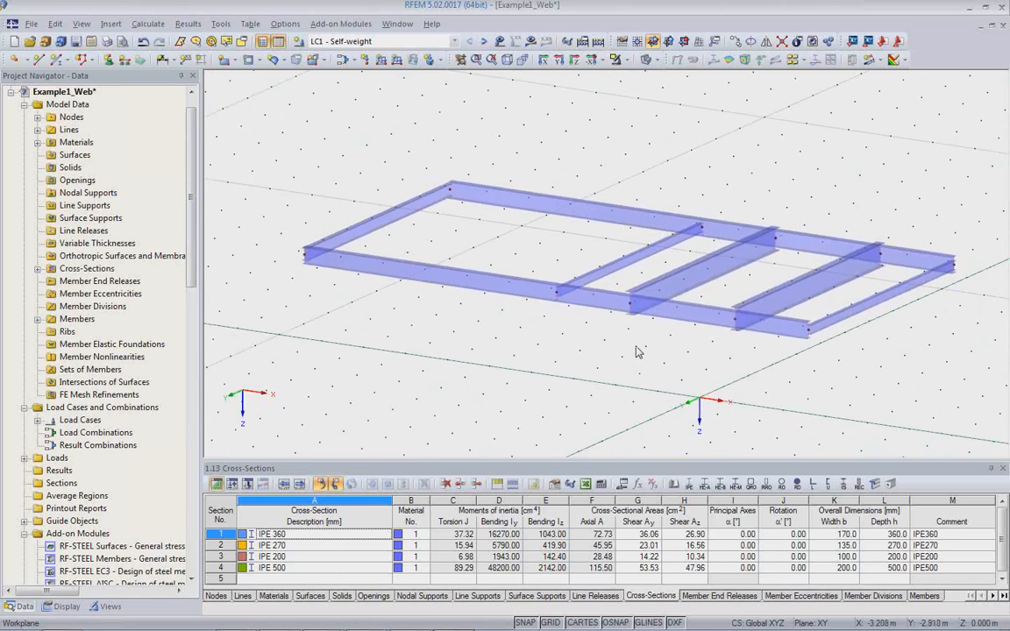
pyautogui.scroll(3, 605, 299)
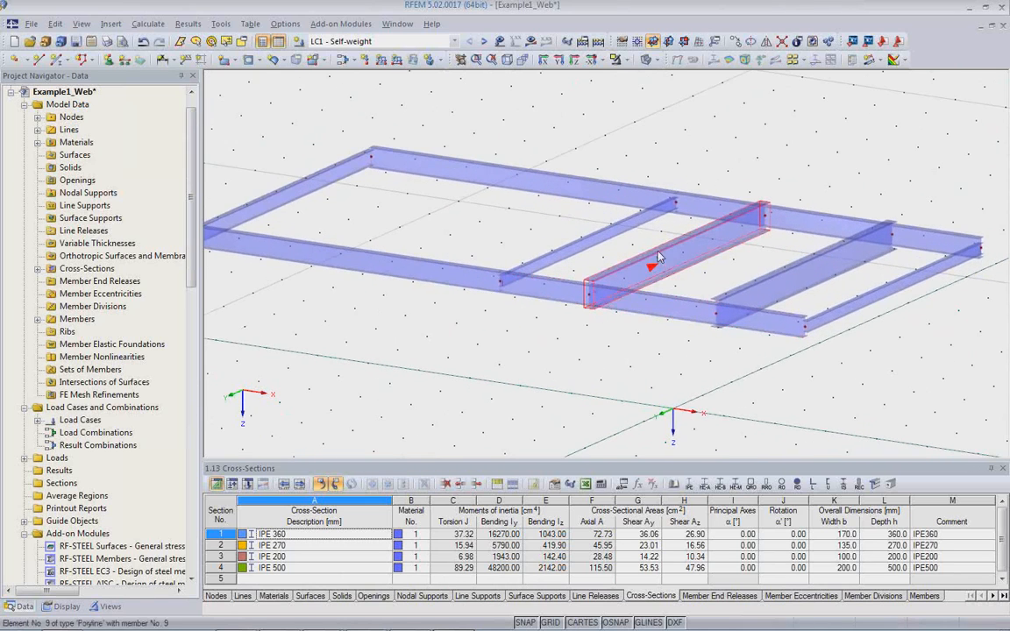
pyautogui.scroll(-1, 515, 368)
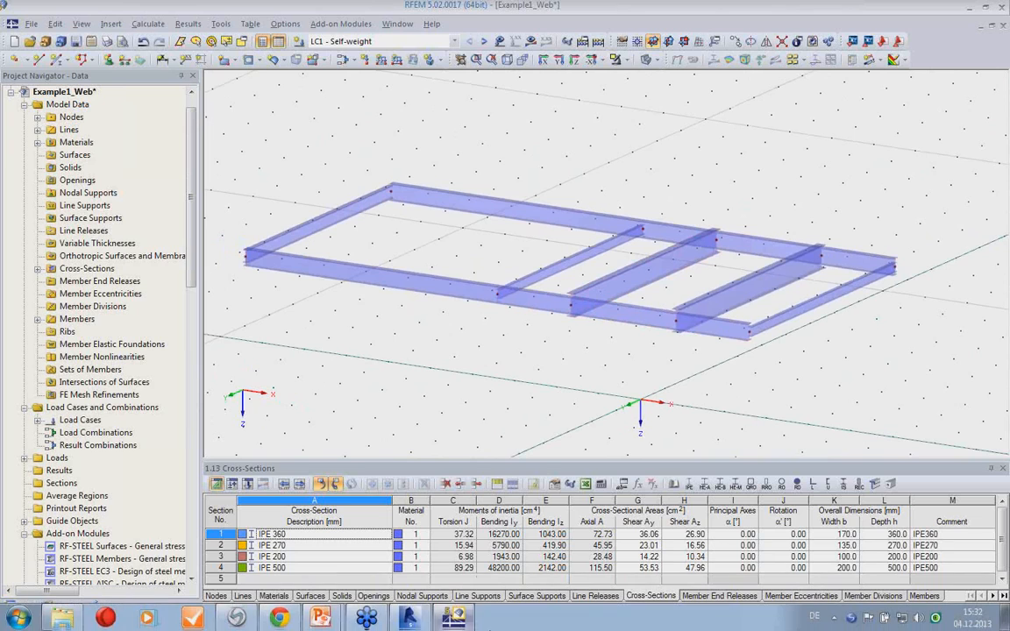
# Return to Revit and export only the side frame with its columns, beams and foundations to RFEM as a new structure.
pyautogui.click(409, 619)
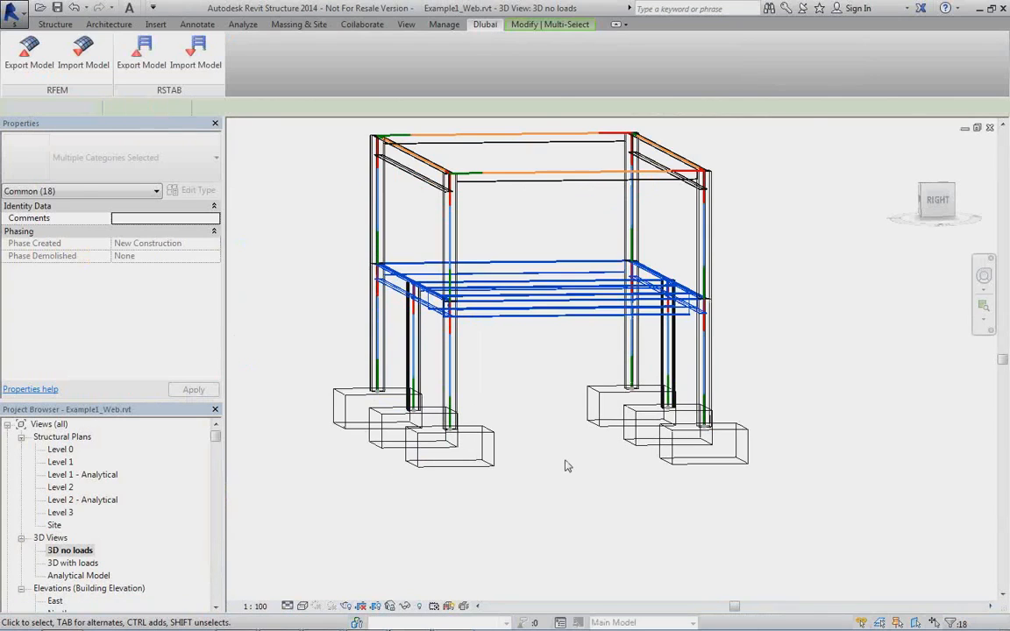
pyautogui.keyDown('shift'); pyautogui.moveTo(576, 471); pyautogui.dragTo(457, 362, button='middle'); pyautogui.keyUp('shift')
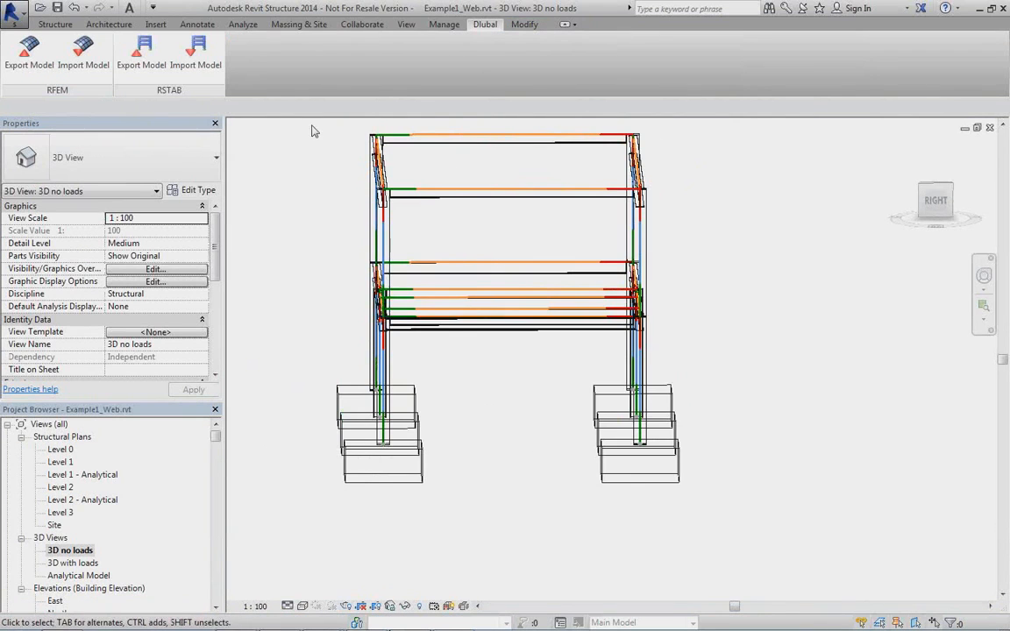
pyautogui.moveTo(311, 130); pyautogui.dragTo(436, 495)
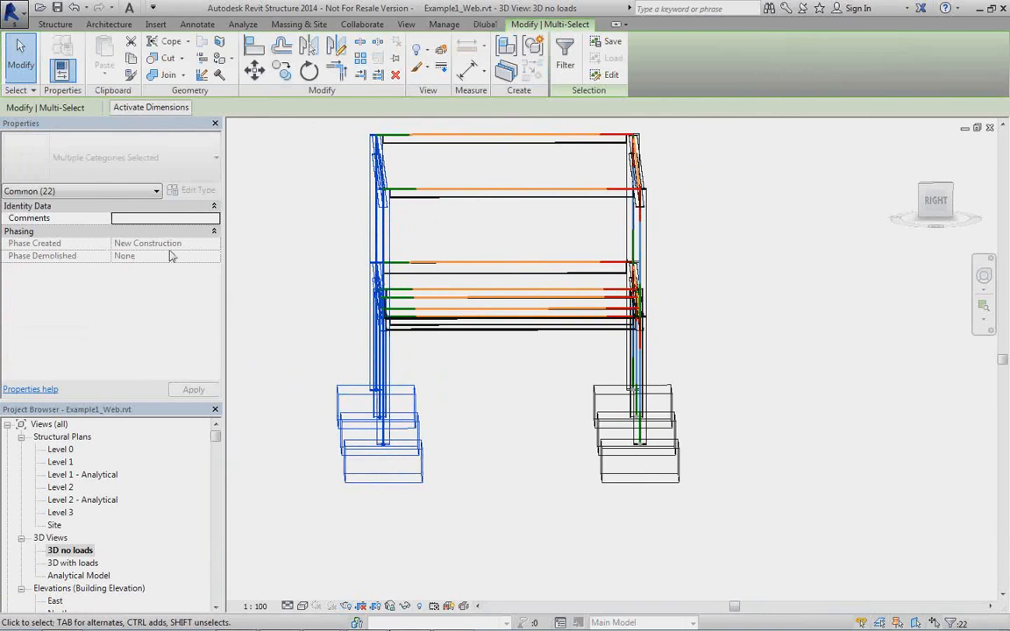
pyautogui.click(484, 27)
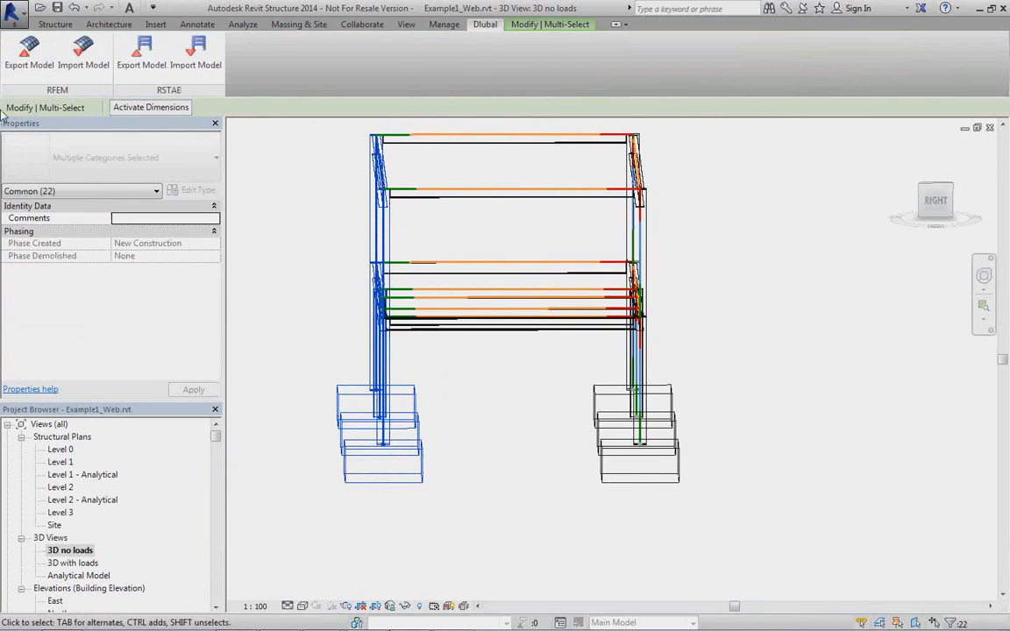
pyautogui.click(29, 53)
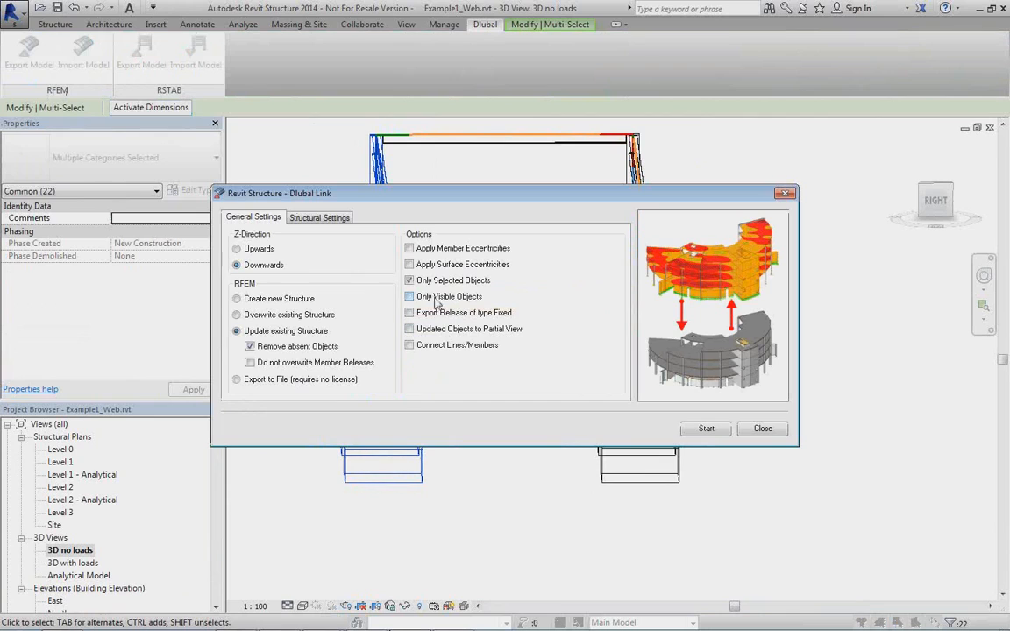
pyautogui.click(237, 299)
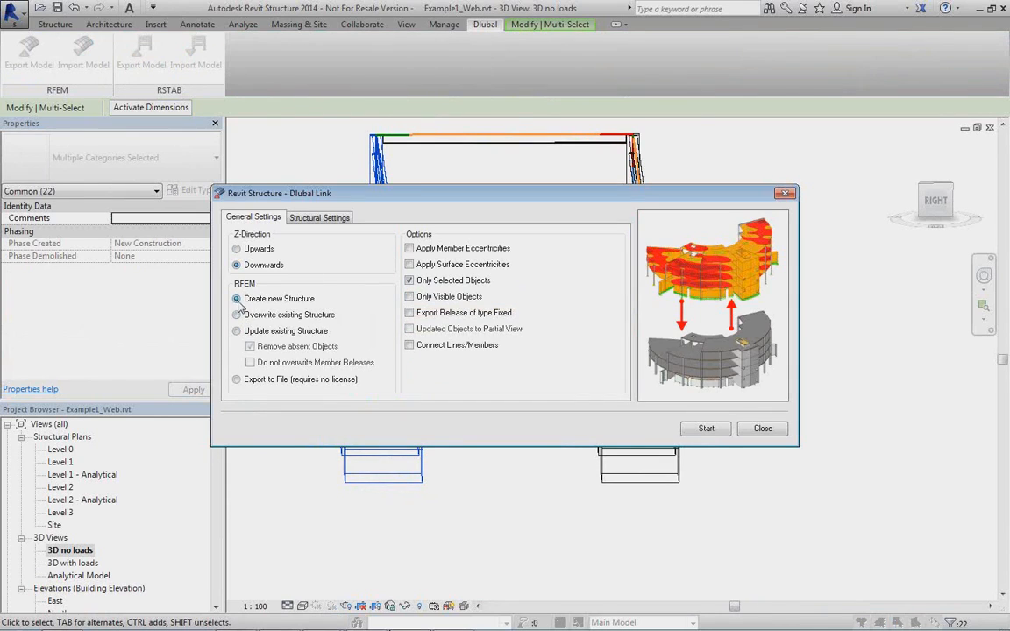
pyautogui.click(687, 434)
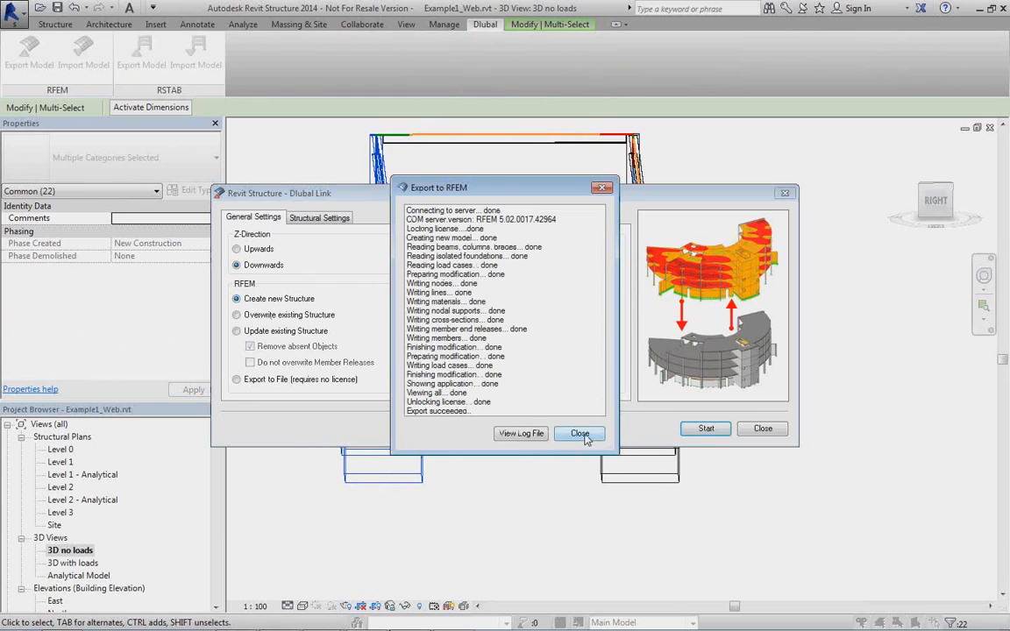
pyautogui.click(580, 434)
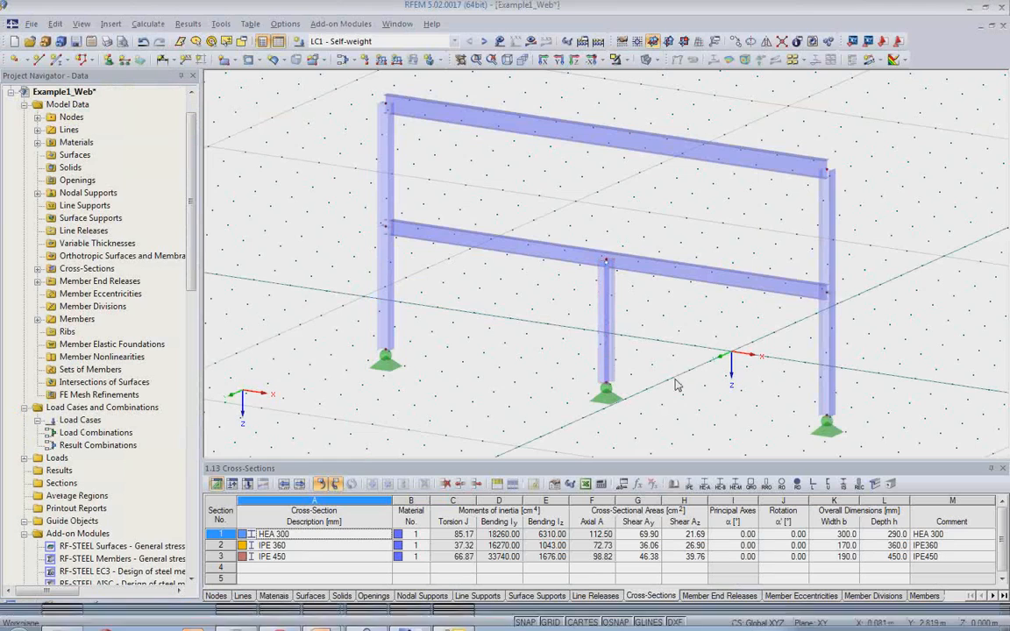
# Look over the exported side frame in RFEM and close its model, returning to the floor beam grid.
pyautogui.keyDown('ctrl'); pyautogui.moveTo(635, 383); pyautogui.dragTo(607, 377, button='middle'); pyautogui.keyUp('ctrl')
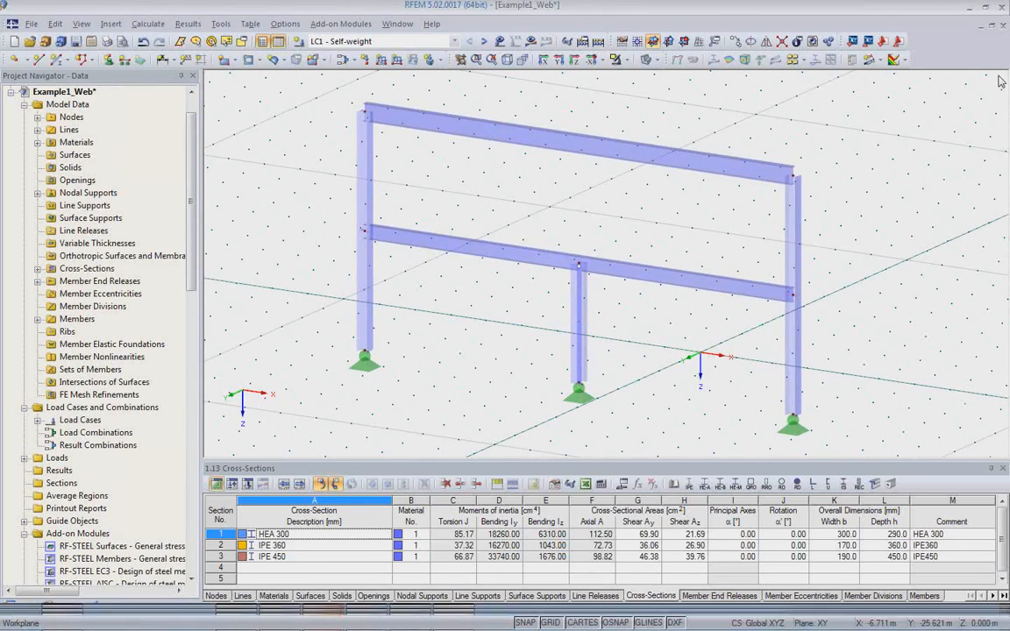
pyautogui.click(1003, 23)
pyautogui.click(512, 340)
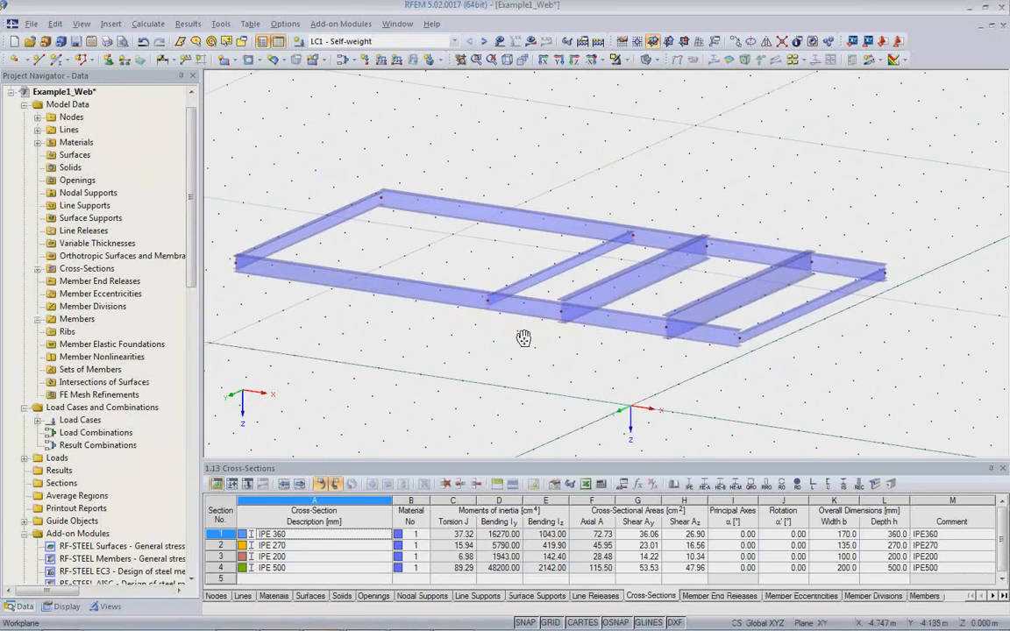
# Change the cross-section of the IPE 500 cross beams in the floor grid to IPE 300.
pyautogui.scroll(3, 523, 338)
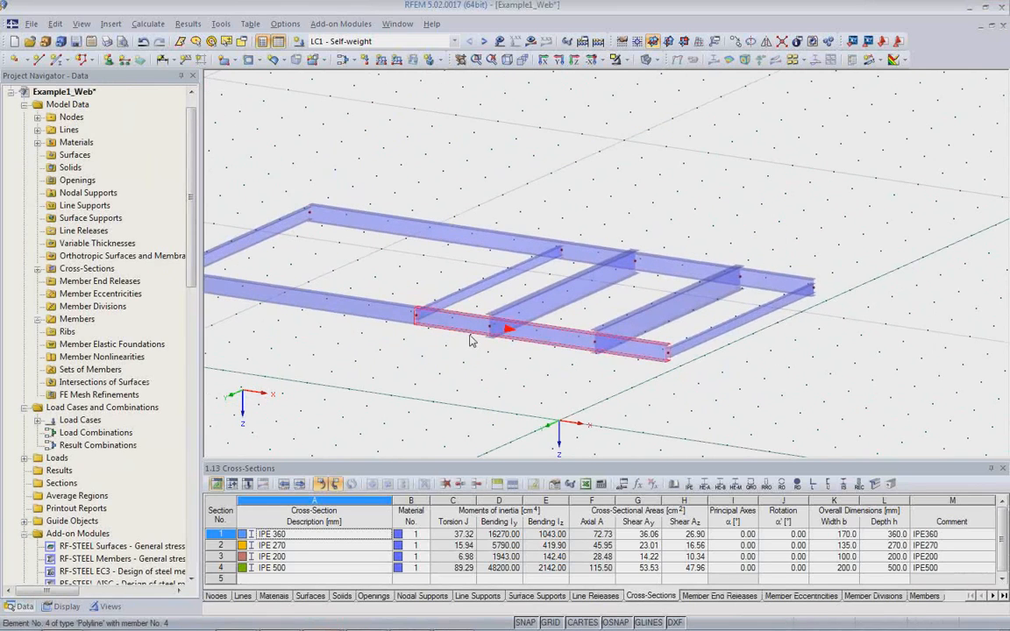
pyautogui.moveTo(470, 343); pyautogui.dragTo(525, 323, button='middle')
pyautogui.scroll(1, 545, 321)
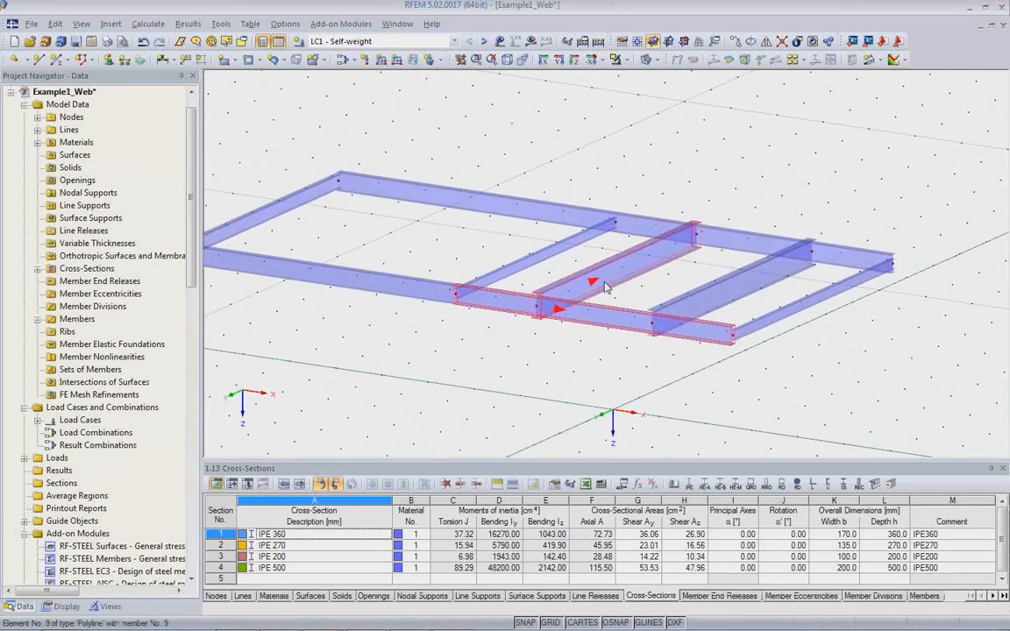
pyautogui.click(604, 287)
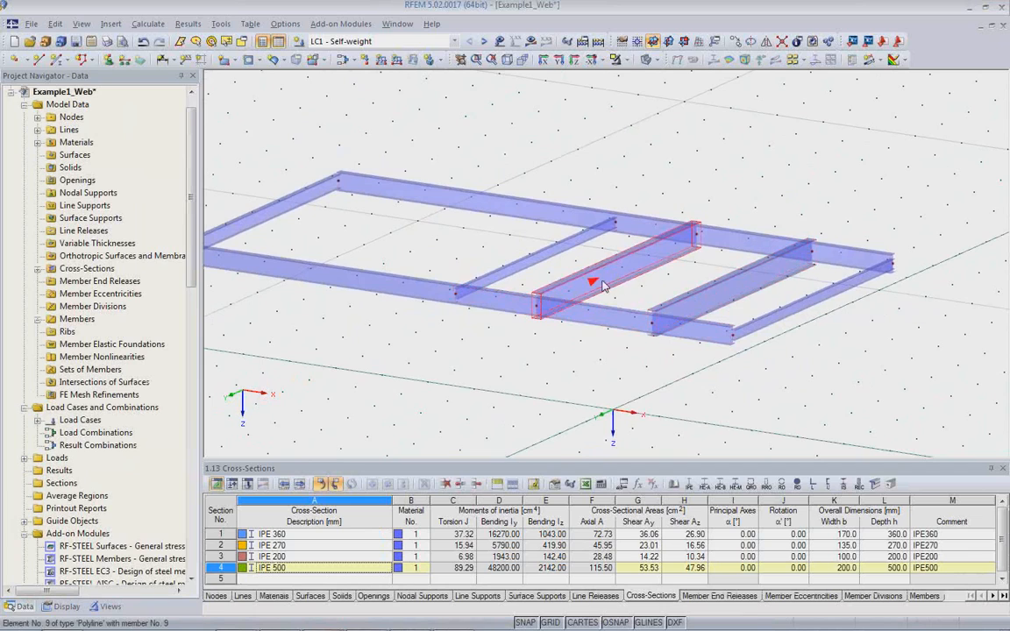
pyautogui.doubleClick(602, 285)
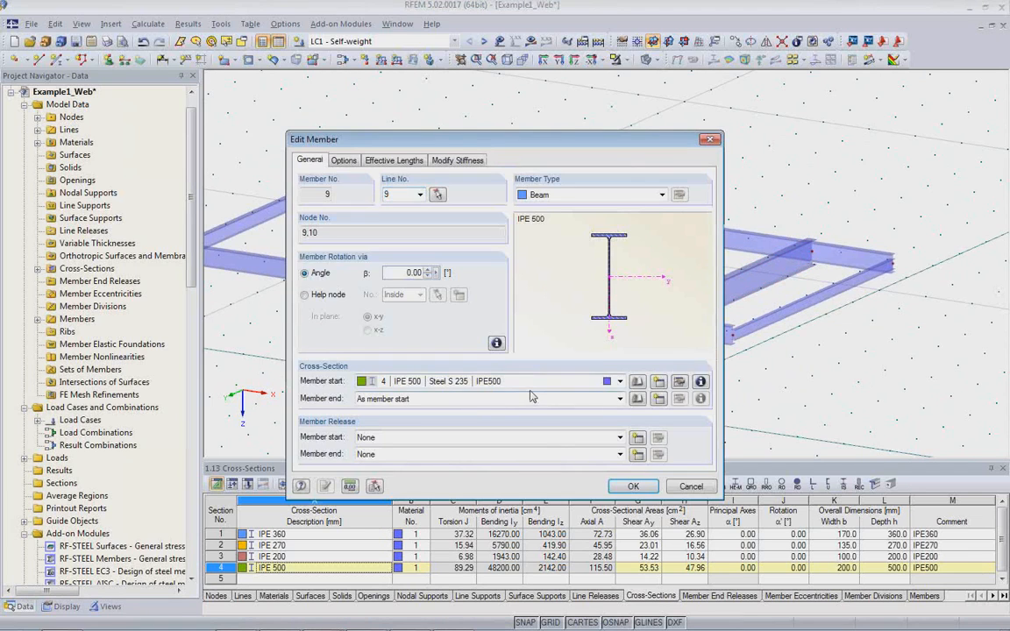
pyautogui.click(679, 382)
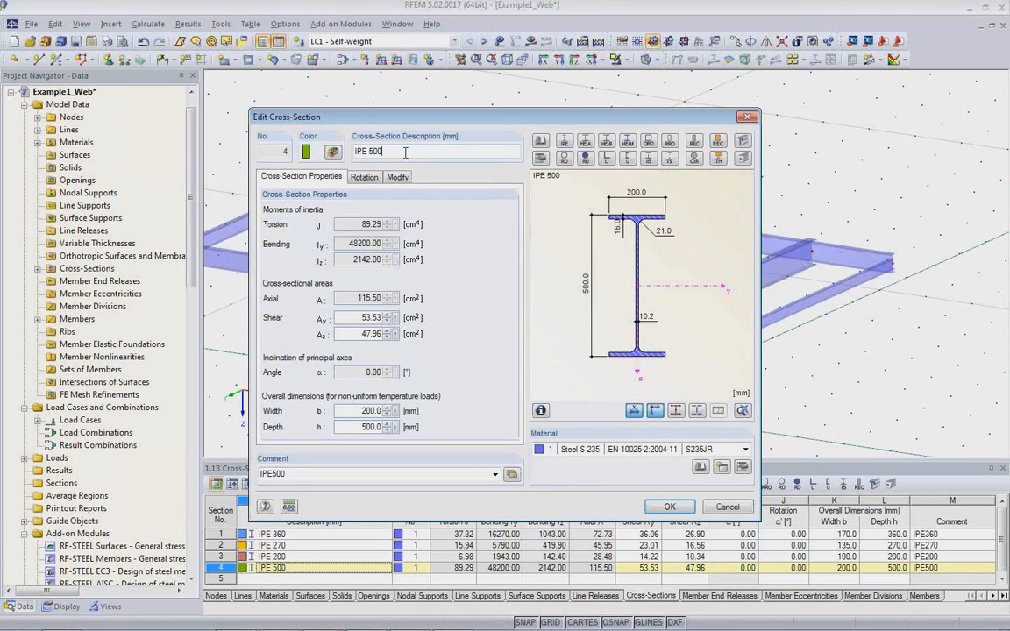
pyautogui.press('BackSpace')
pyautogui.press('BackSpace')
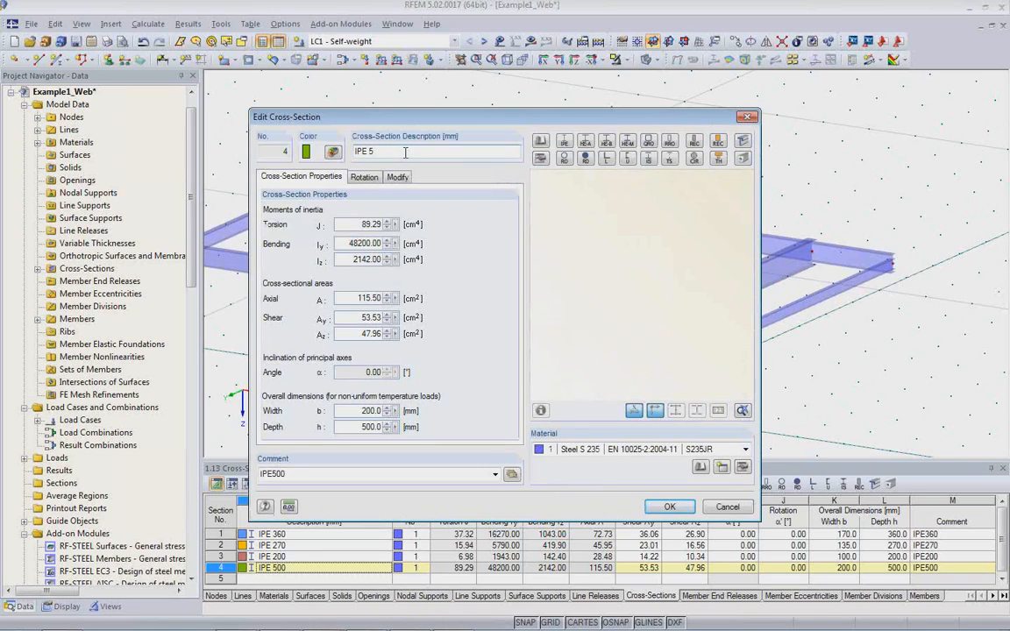
pyautogui.press('BackSpace')
pyautogui.write('300')
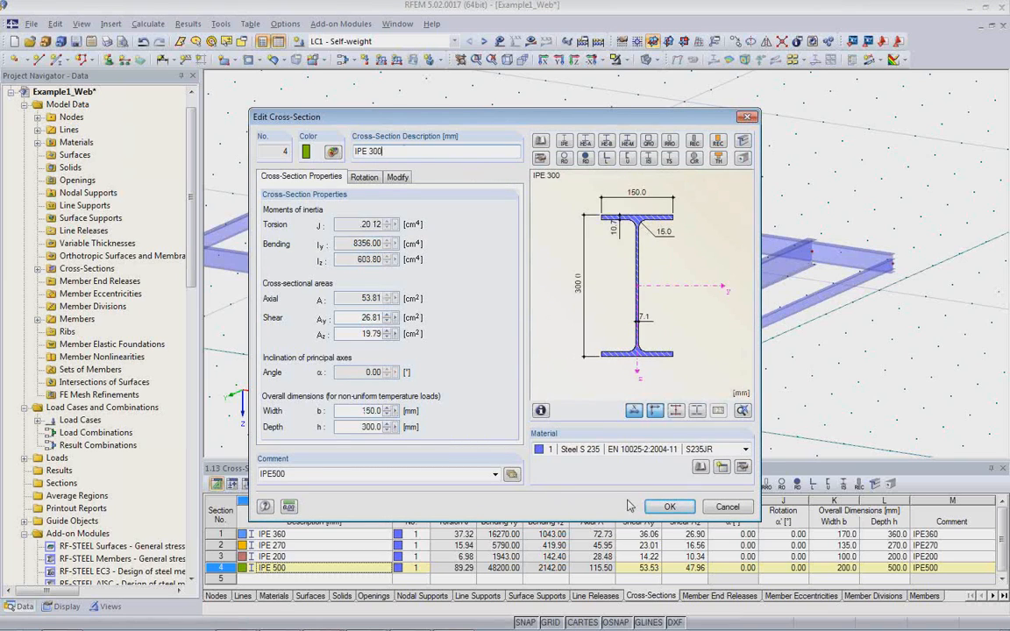
pyautogui.click(664, 507)
pyautogui.click(643, 491)
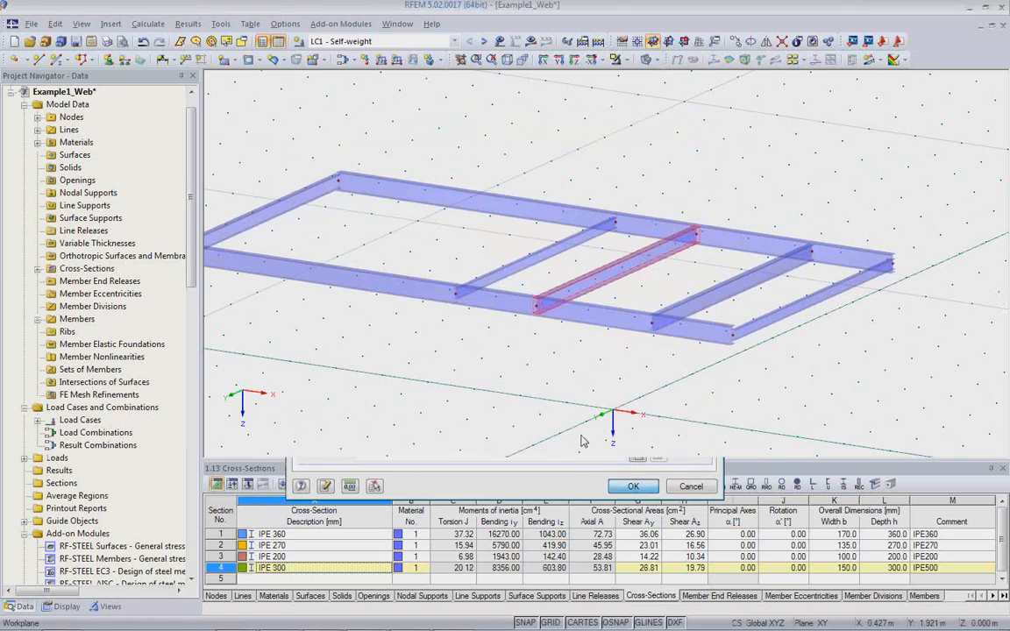
pyautogui.click(585, 368)
# Switch back to Revit and clear the selection in the 3D view of the whole structure.
pyautogui.scroll(1, 626, 339)
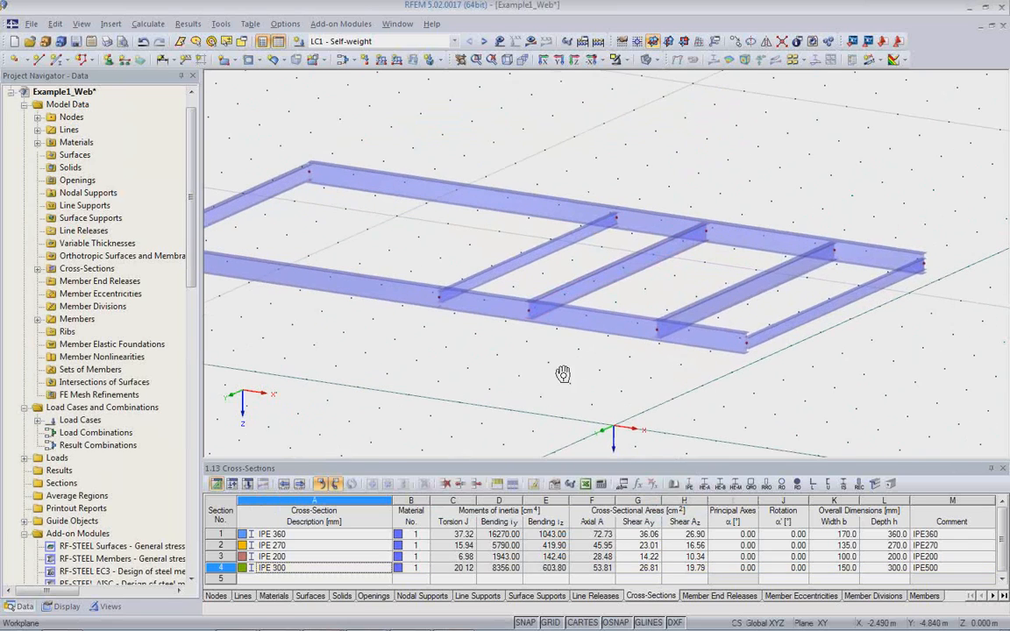
pyautogui.keyDown('ctrl'); pyautogui.moveTo(582, 362); pyautogui.dragTo(505, 377, button='middle'); pyautogui.keyUp('ctrl')
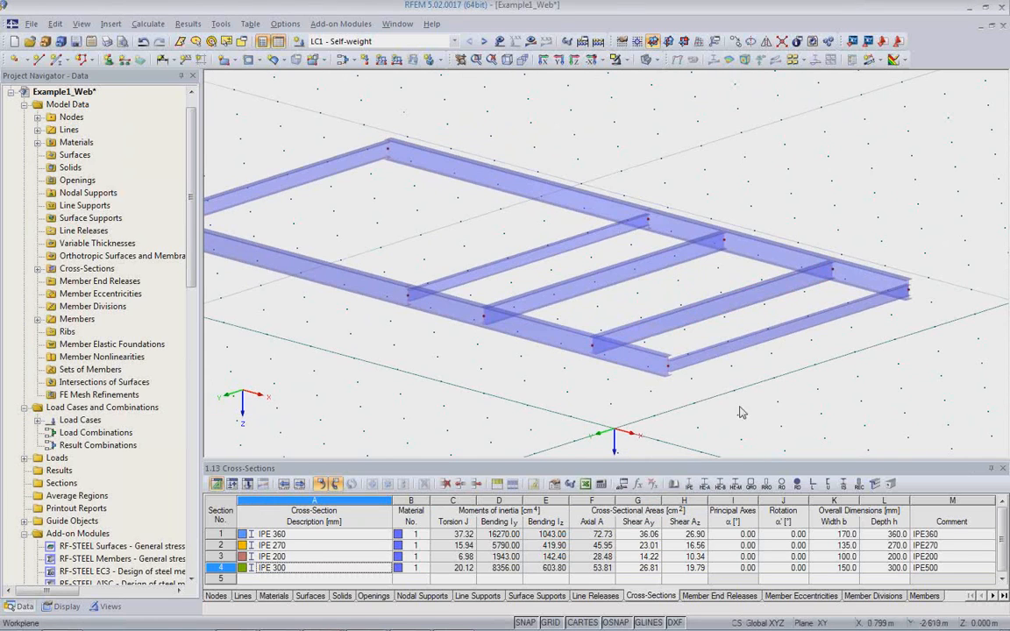
pyautogui.moveTo(697, 385); pyautogui.dragTo(723, 376, button='middle')
pyautogui.scroll(-2, 725, 372)
pyautogui.moveTo(413, 627)
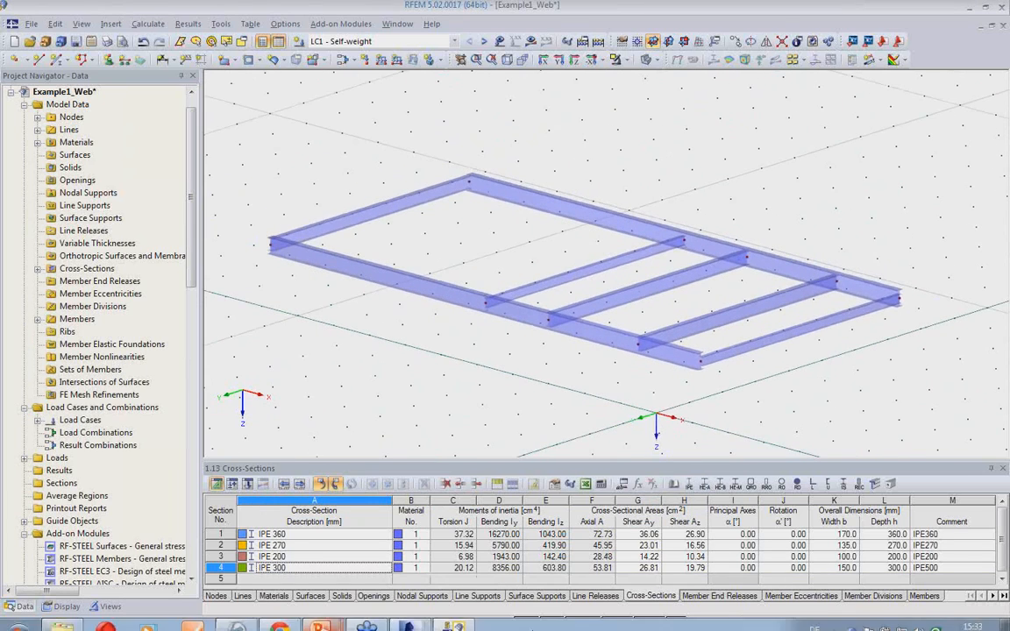
pyautogui.click(407, 618)
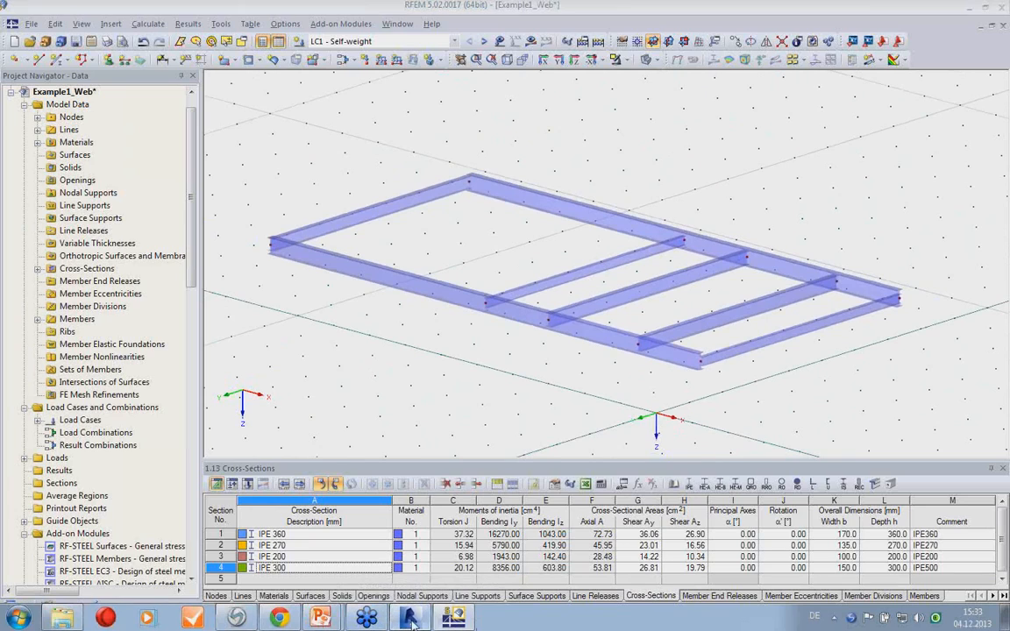
pyautogui.click(513, 444)
pyautogui.keyDown('shift'); pyautogui.moveTo(513, 445); pyautogui.dragTo(539, 476, button='middle'); pyautogui.keyUp('shift')
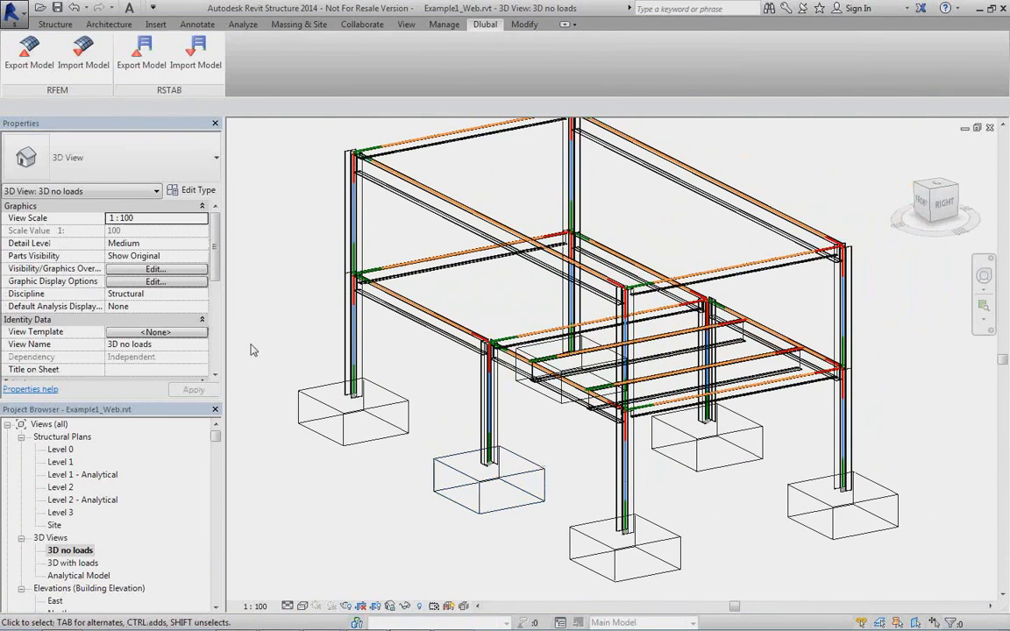
# Set up the RFEM import to update the existing structure, with Only Selected Objects and Remove absent Objects disabled.
pyautogui.click(82, 73)
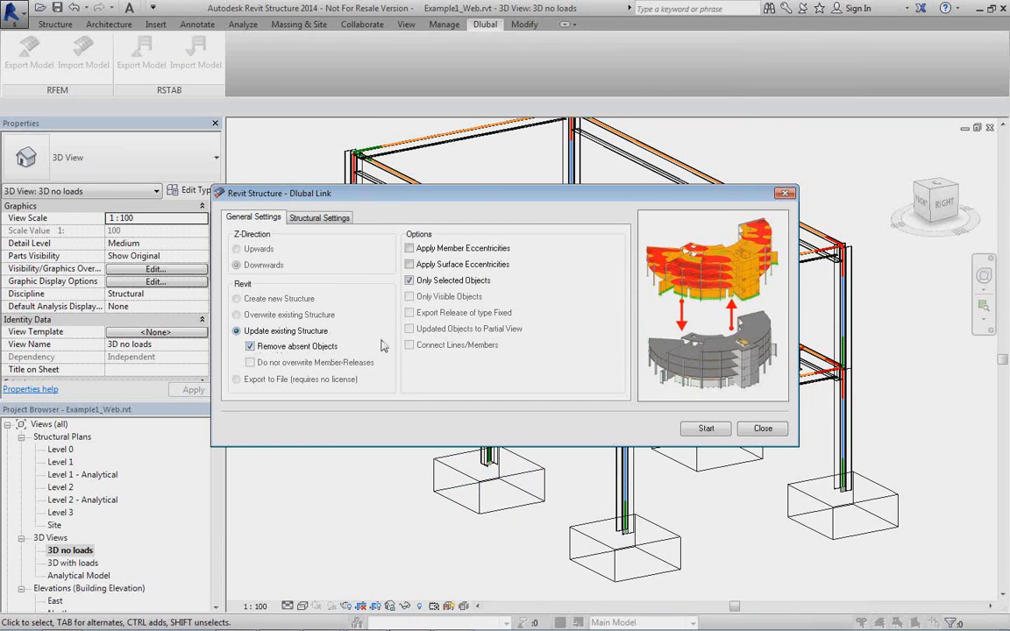
pyautogui.moveTo(537, 200); pyautogui.dragTo(247, 365)
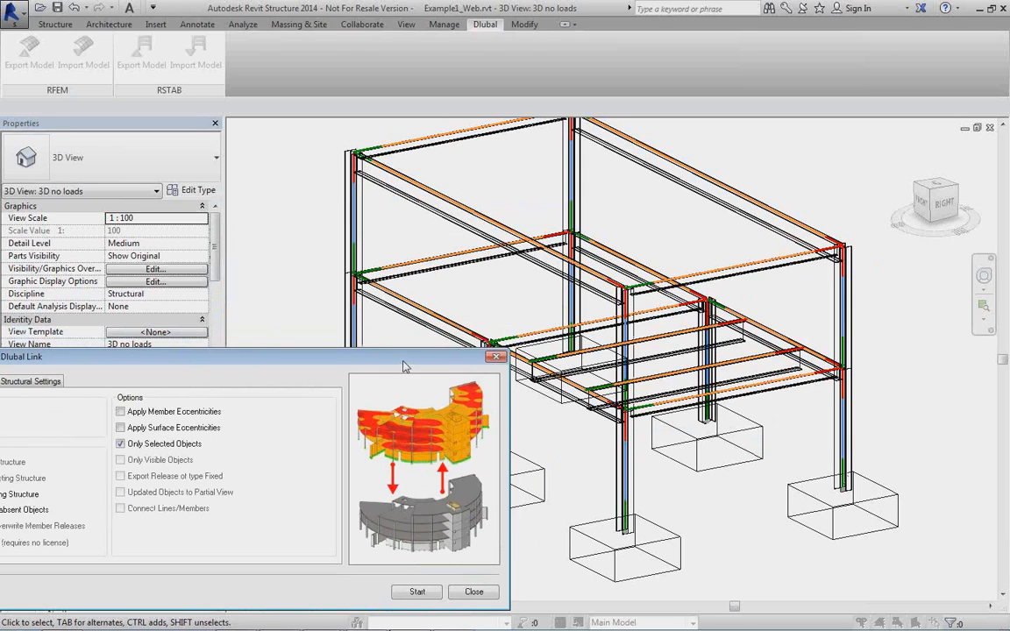
pyautogui.moveTo(405, 366); pyautogui.dragTo(553, 256)
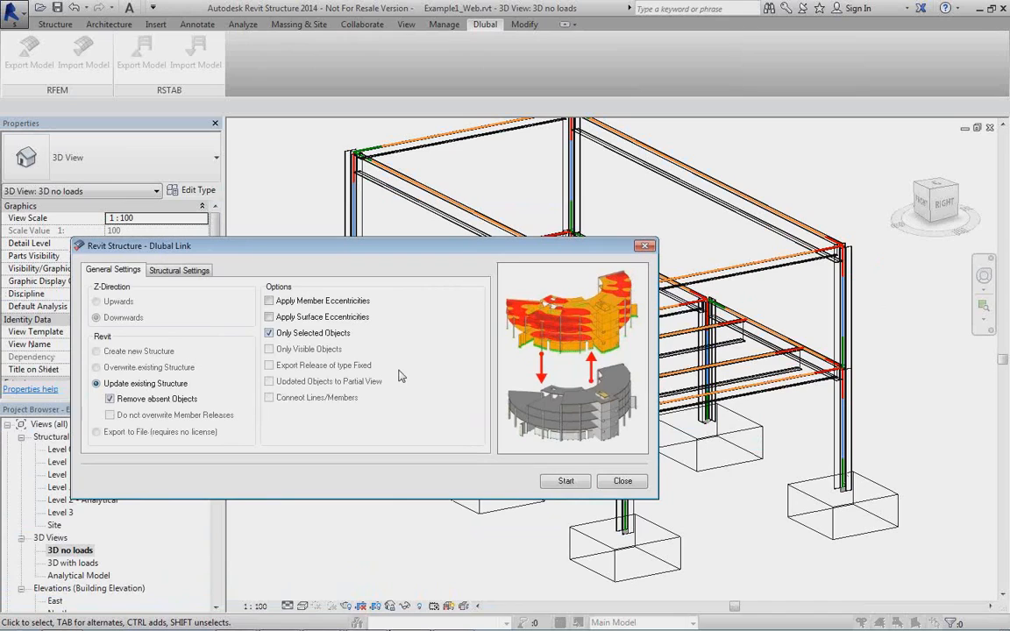
pyautogui.click(269, 333)
pyautogui.moveTo(439, 252); pyautogui.dragTo(377, 190)
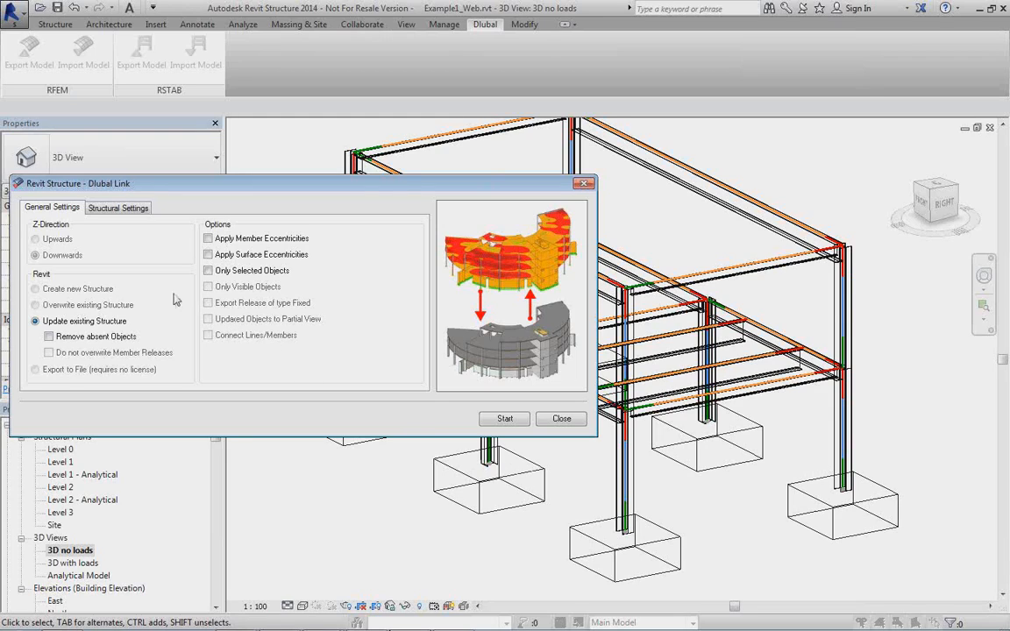
# Run the import from RFEM using the second Example1_Web model in the list and close the import log.
pyautogui.click(500, 421)
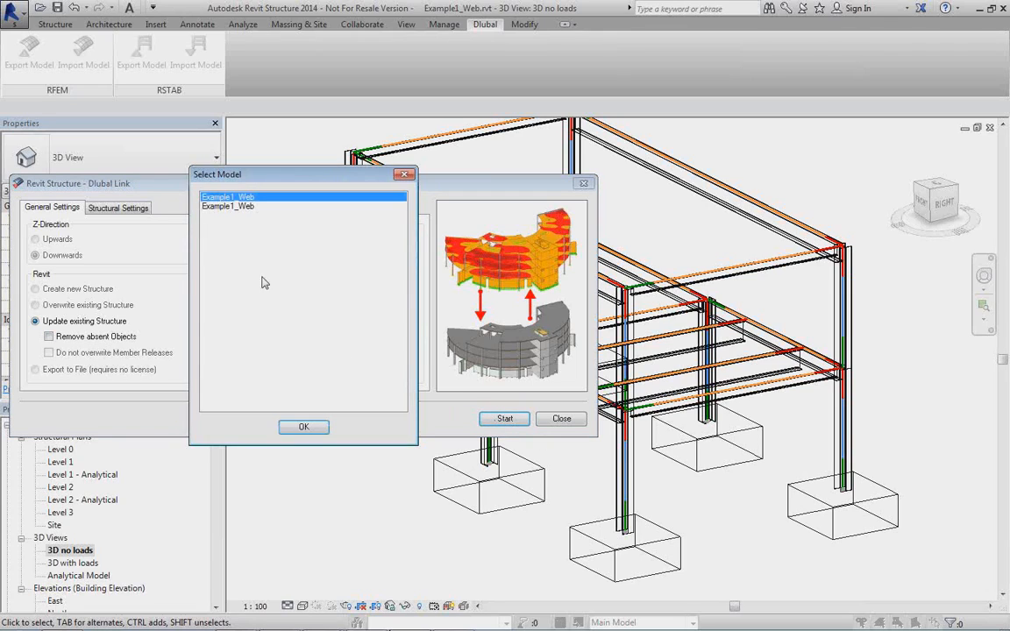
pyautogui.click(235, 211)
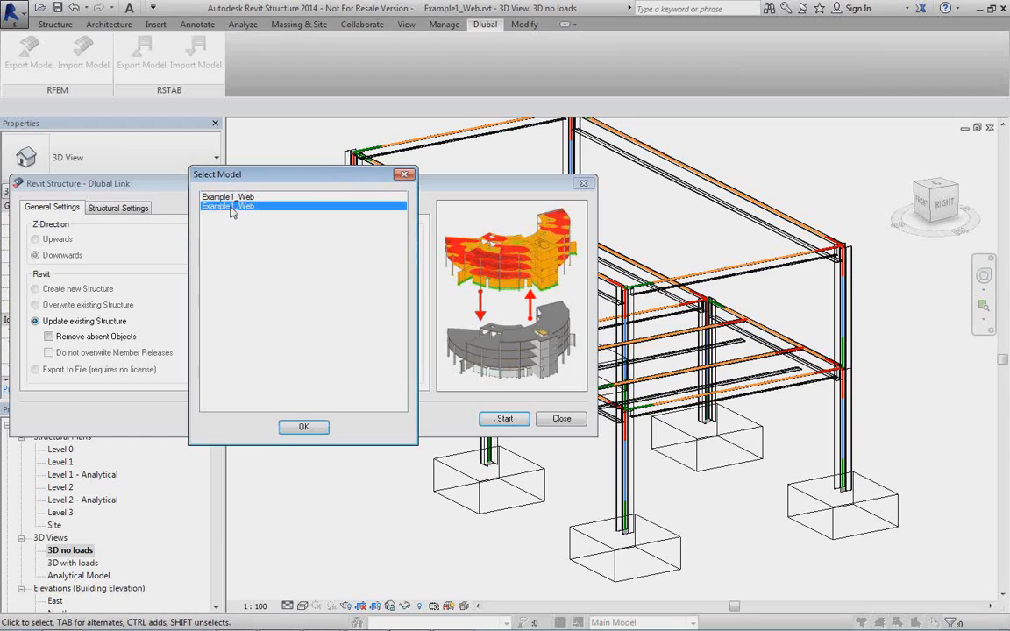
pyautogui.click(302, 429)
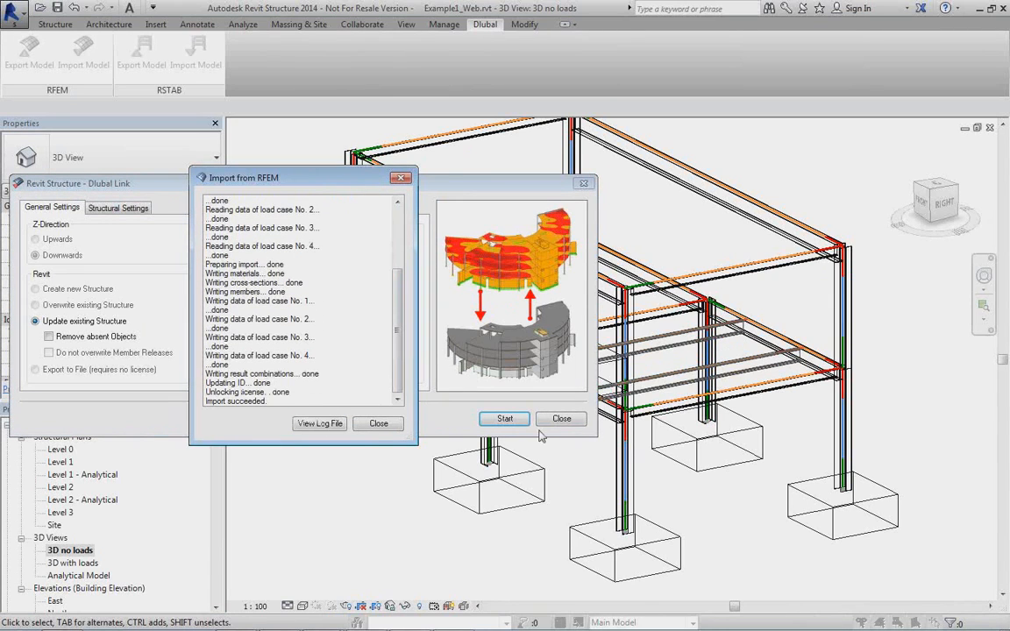
pyautogui.click(379, 424)
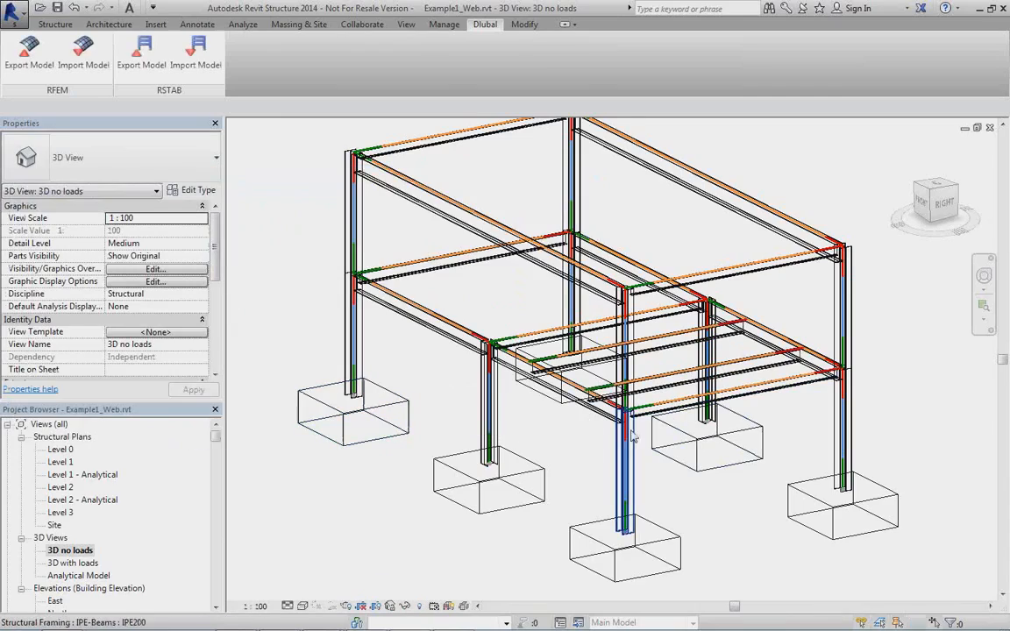
# Examine the updated cross beams of the floor grid up close in the 3D view.
pyautogui.scroll(2, 643, 441)
pyautogui.keyDown('shift'); pyautogui.moveTo(639, 419); pyautogui.dragTo(651, 389, button='middle'); pyautogui.keyUp('shift')
pyautogui.scroll(4, 691, 342)
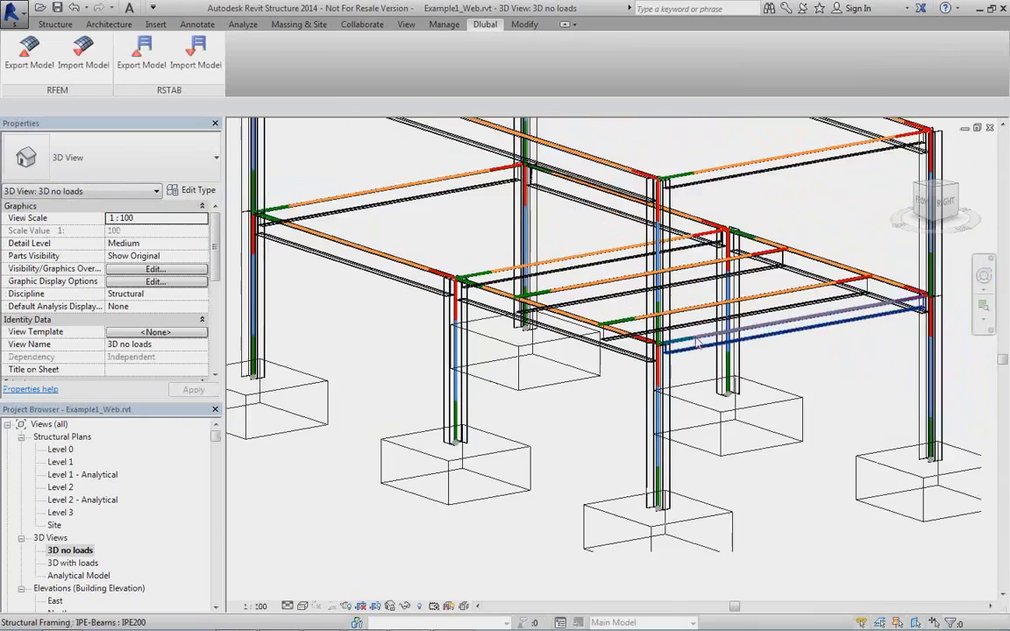
pyautogui.keyDown('shift'); pyautogui.moveTo(563, 330); pyautogui.dragTo(582, 346, button='middle'); pyautogui.keyUp('shift')
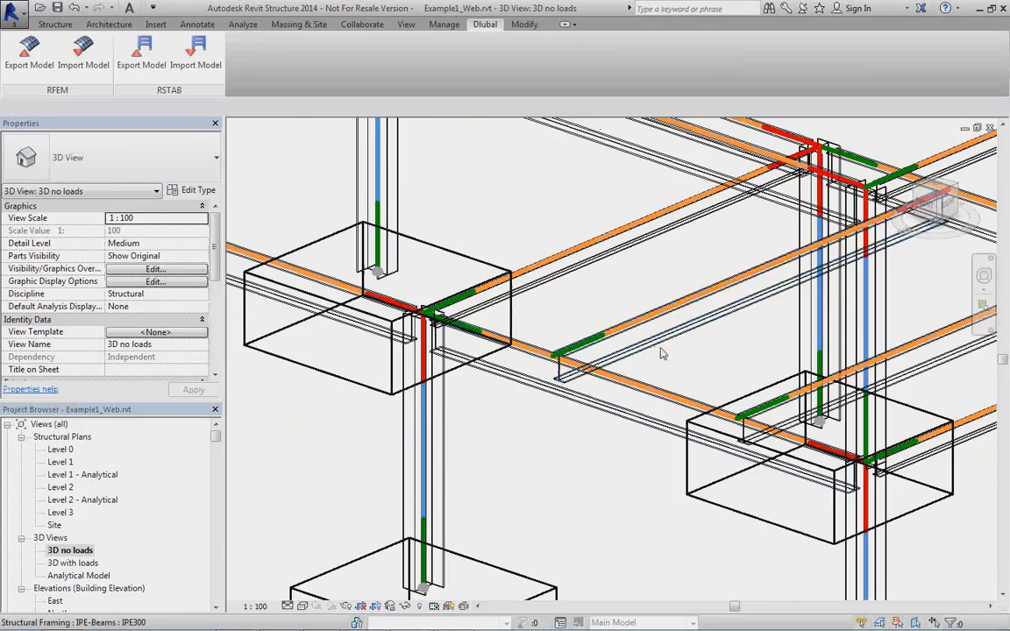
pyautogui.keyDown('shift'); pyautogui.moveTo(668, 351); pyautogui.dragTo(660, 377, button='middle'); pyautogui.keyUp('shift')
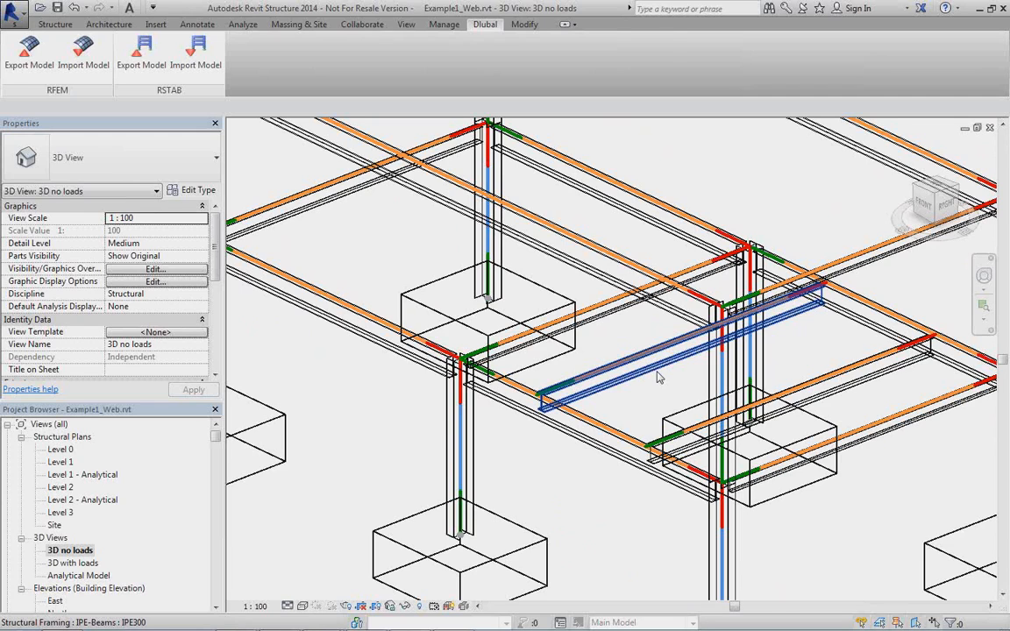
pyautogui.scroll(-5, 659, 377)
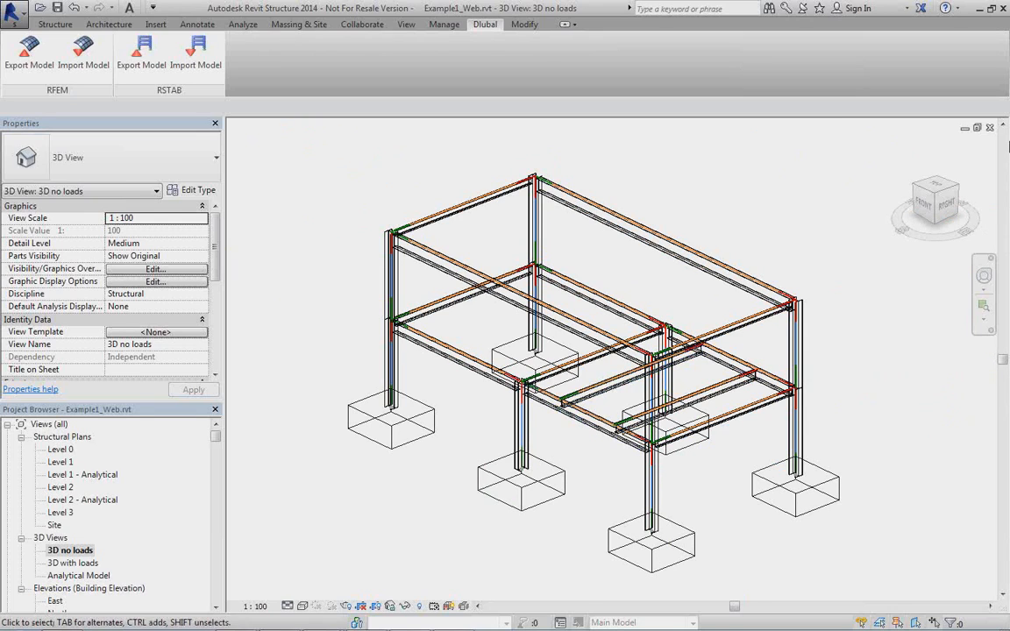
# Close all open views of the Example1_Web project without saving its changes.
pyautogui.click(990, 131)
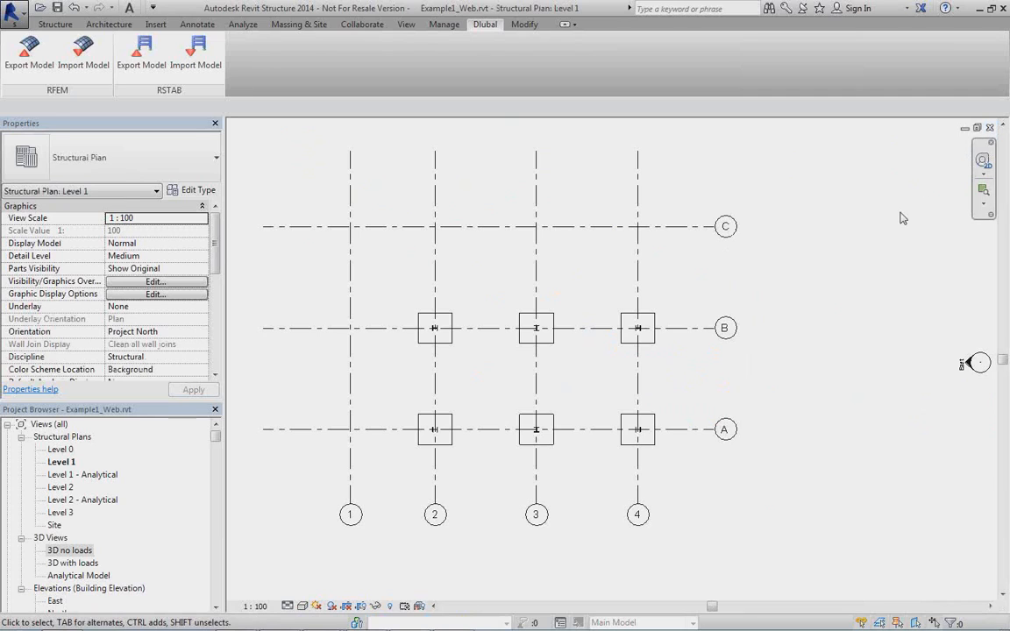
pyautogui.click(990, 132)
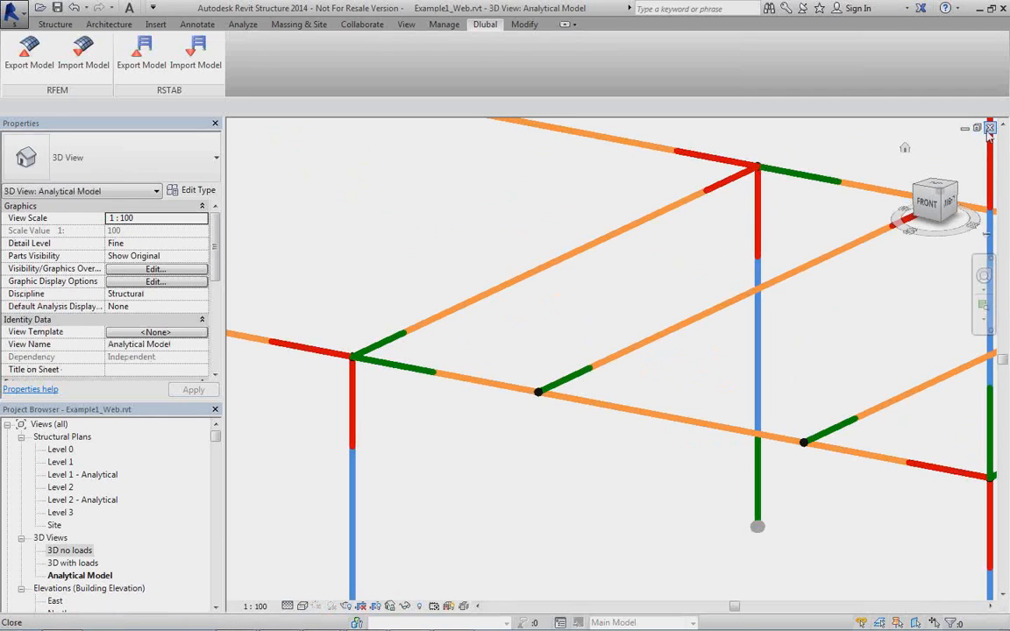
pyautogui.click(990, 129)
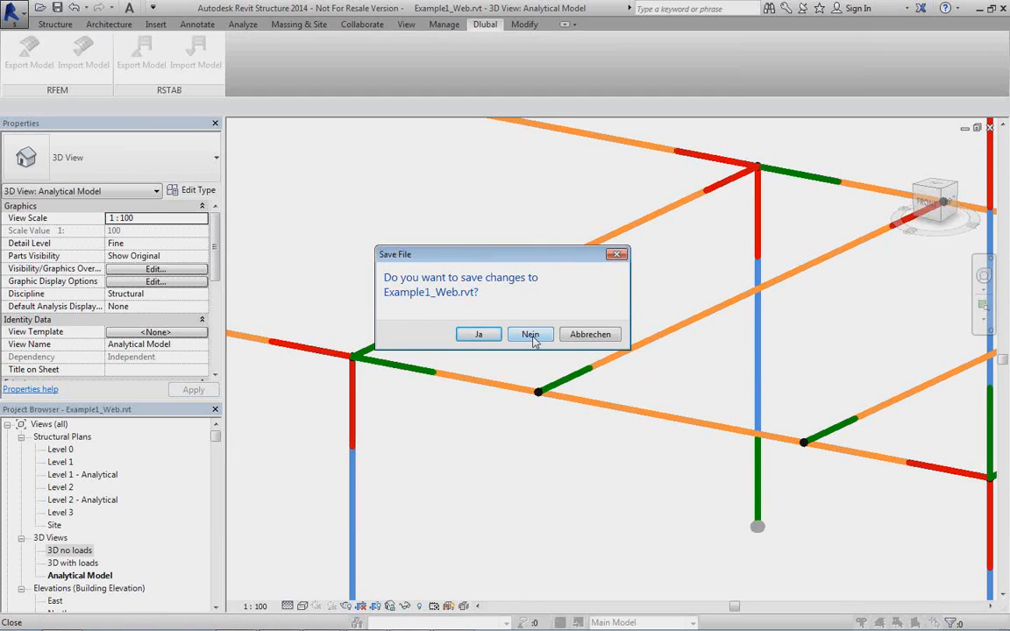
pyautogui.click(530, 335)
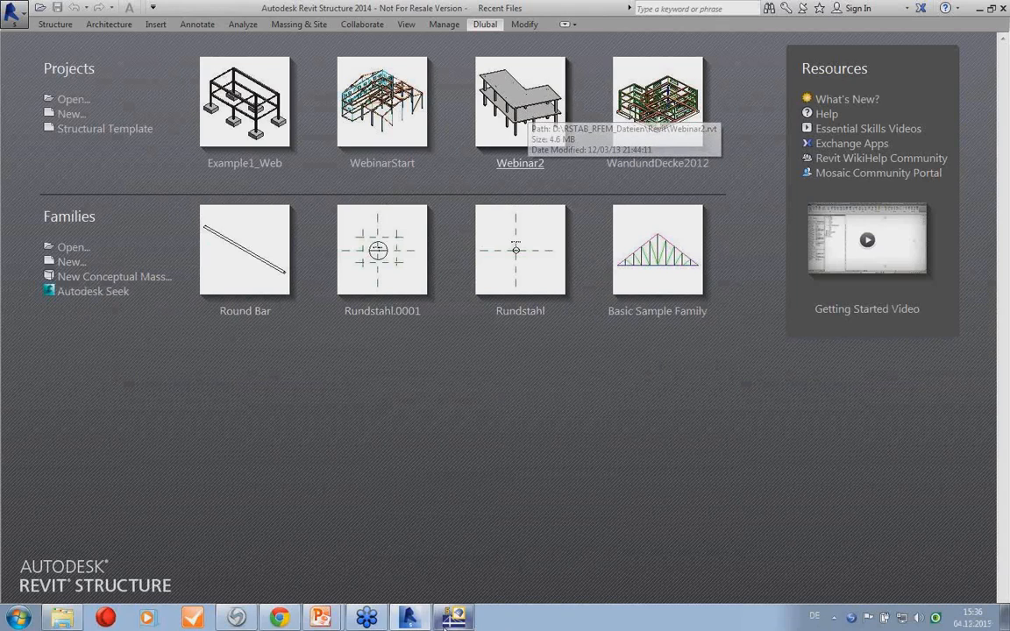
# Switch to RFEM and close both open Example1_Web models.
pyautogui.click(453, 618)
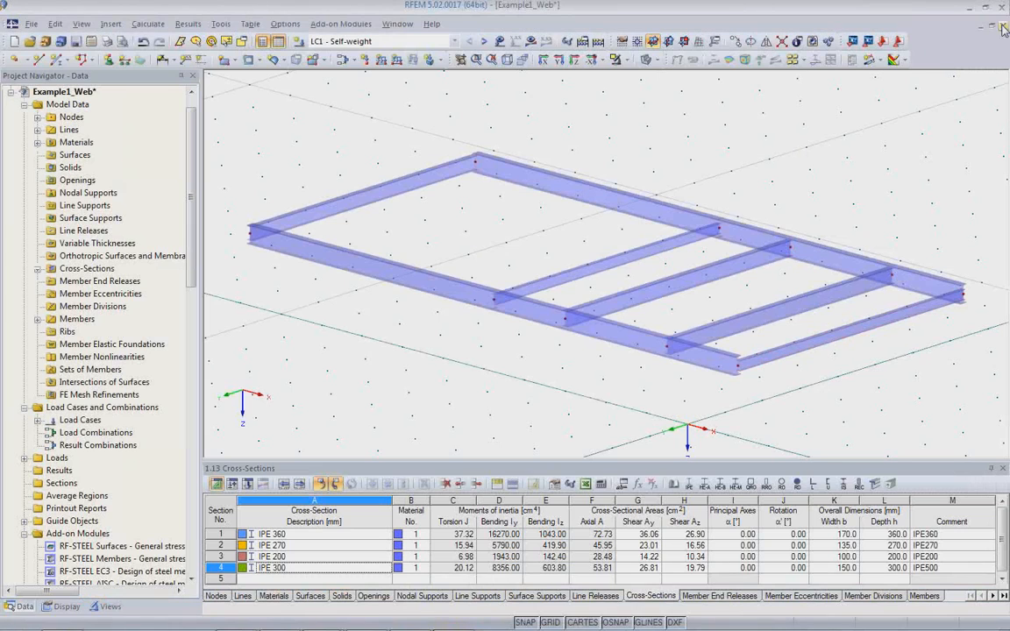
pyautogui.click(1004, 28)
pyautogui.click(504, 339)
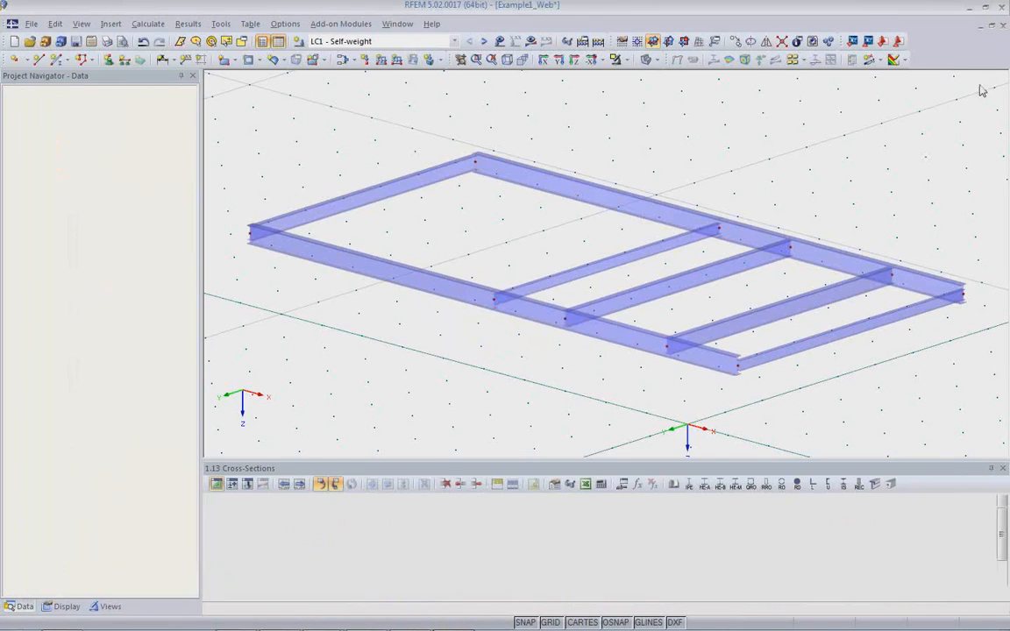
pyautogui.click(1000, 34)
pyautogui.click(502, 342)
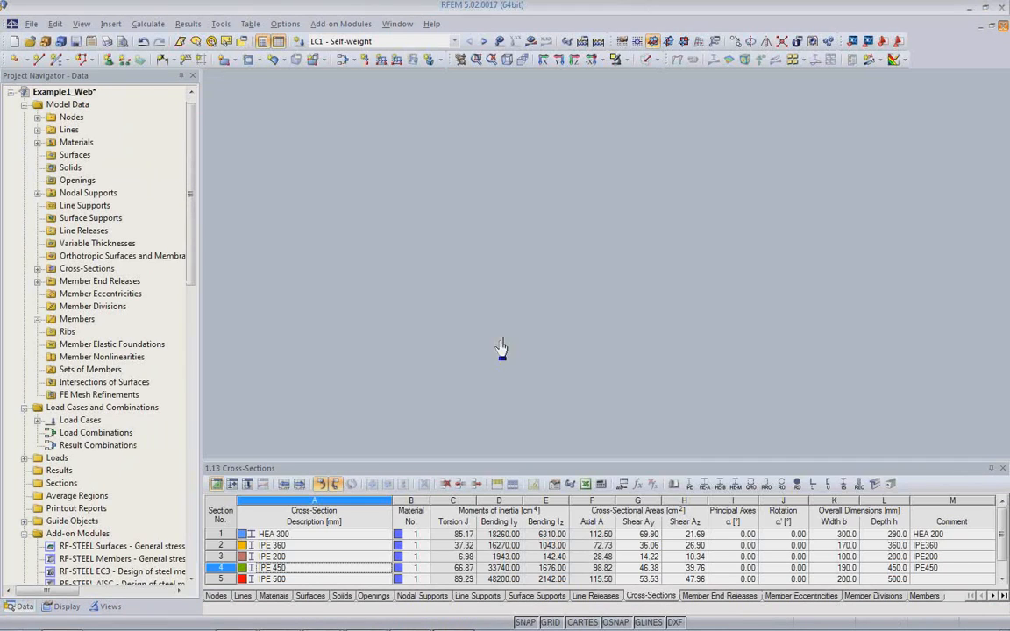
# Switch back to Revit with the Webinar2 project, select a lower concrete column and open the 3D with loads view.
pyautogui.moveTo(450, 627)
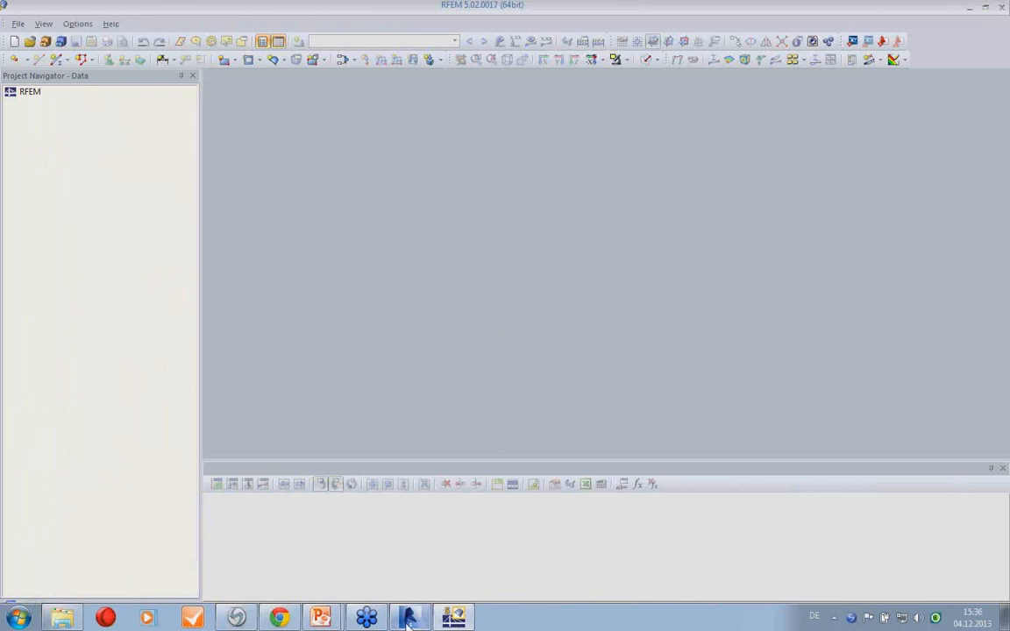
pyautogui.click(408, 618)
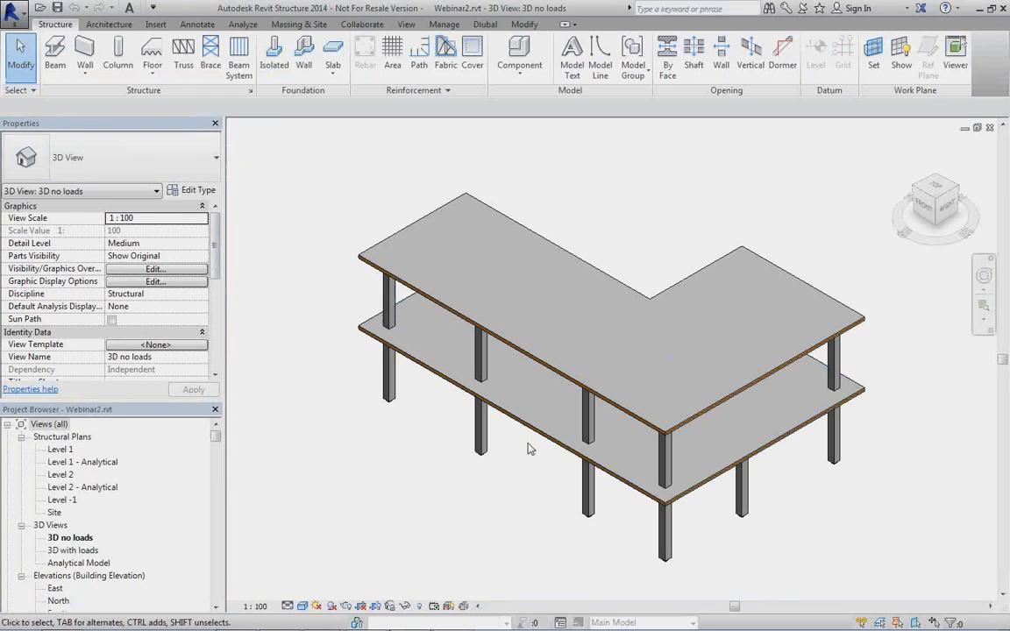
pyautogui.moveTo(554, 478); pyautogui.dragTo(537, 448, button='middle')
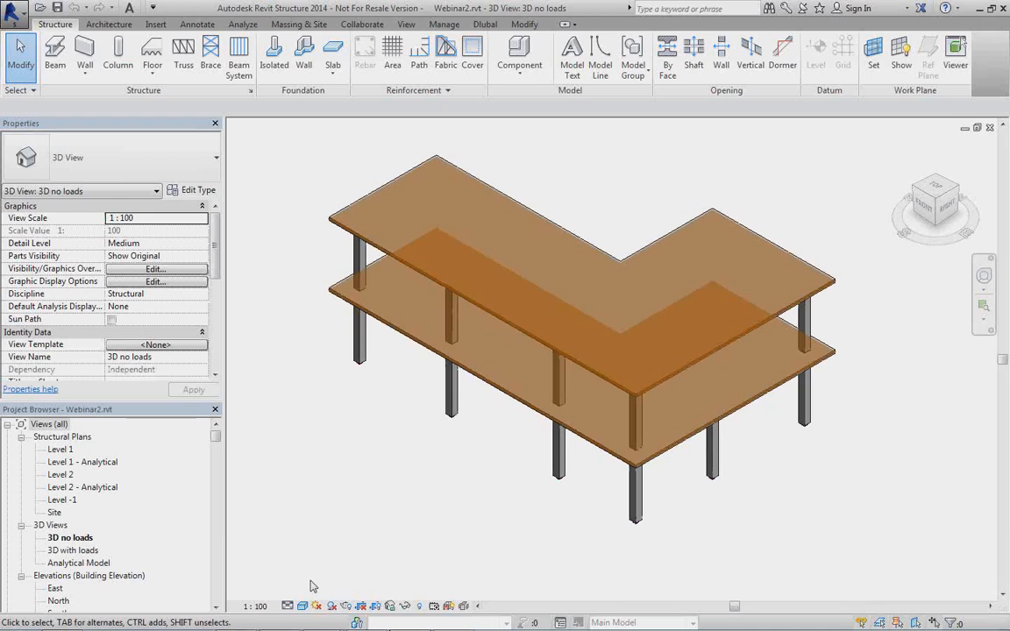
pyautogui.click(302, 606)
pyautogui.click(557, 469)
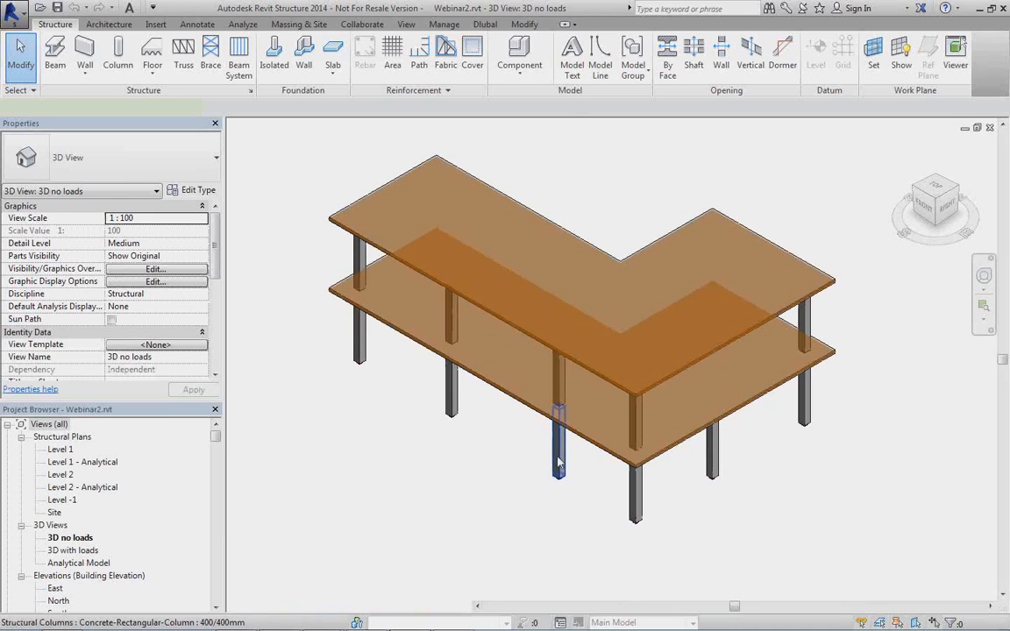
pyautogui.doubleClick(73, 550)
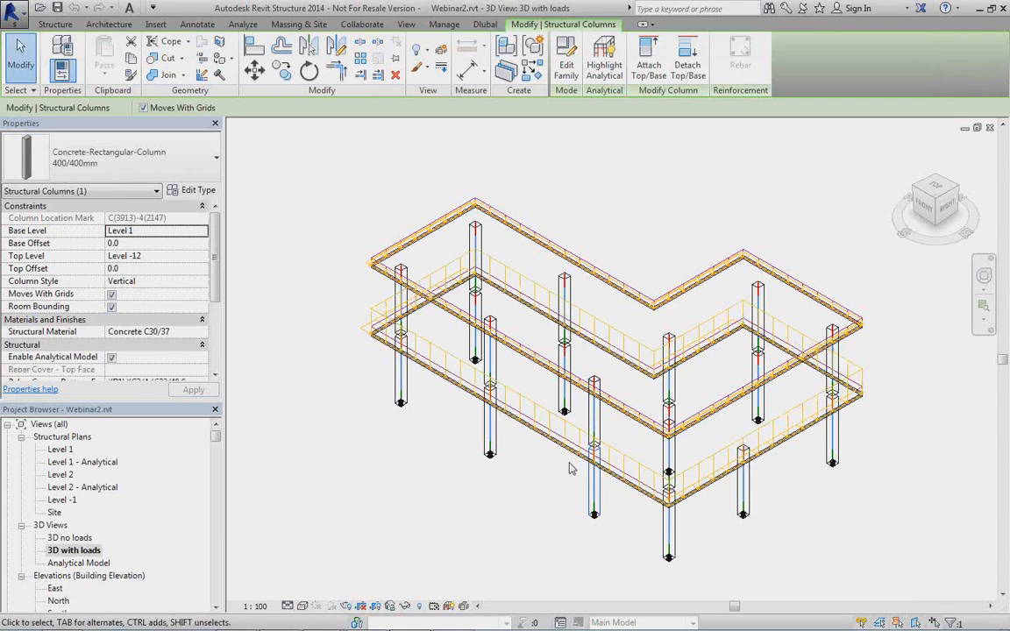
# Inspect the boundary condition properties of the point support at the selected column's base, and clear the selection.
pyautogui.keyDown('shift'); pyautogui.moveTo(567, 441); pyautogui.dragTo(507, 291, button='middle'); pyautogui.keyUp('shift')
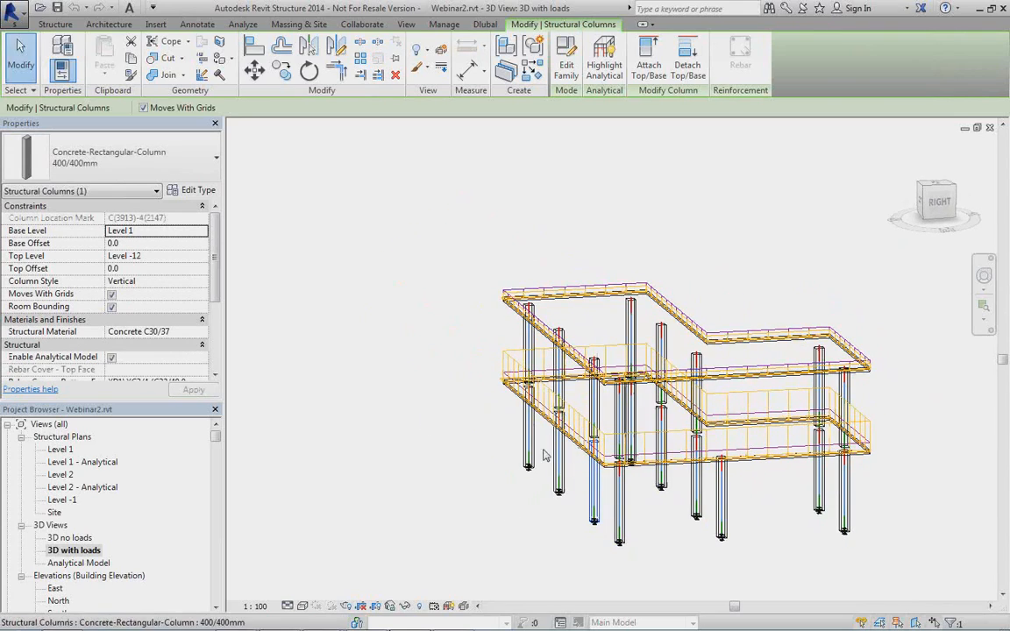
pyautogui.moveTo(513, 441); pyautogui.dragTo(406, 429, button='middle')
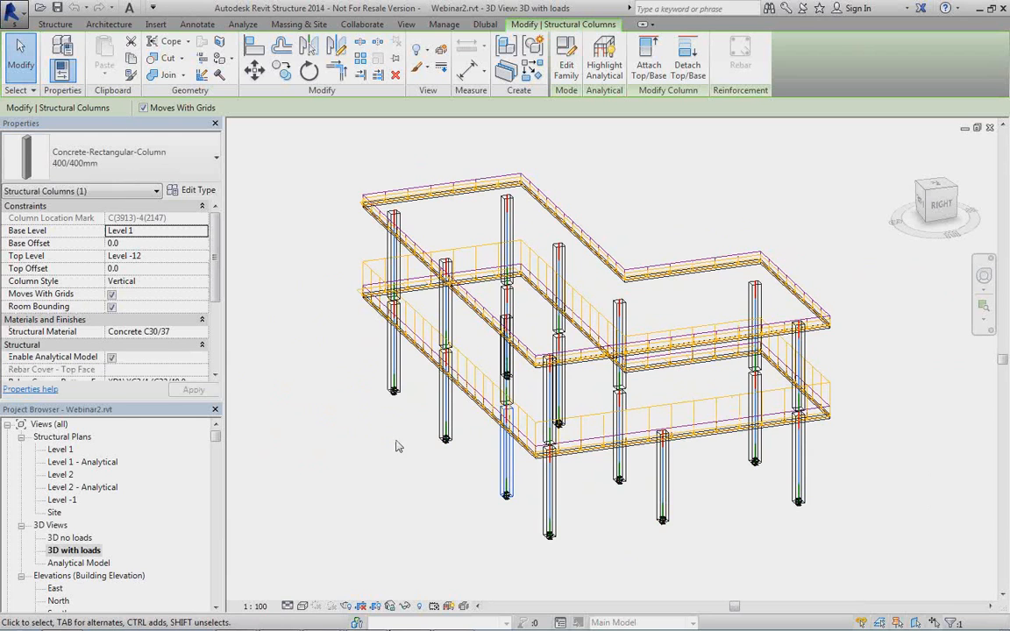
pyautogui.keyDown('shift'); pyautogui.moveTo(396, 447); pyautogui.dragTo(450, 450, button='middle'); pyautogui.keyUp('shift')
pyautogui.scroll(5, 512, 504)
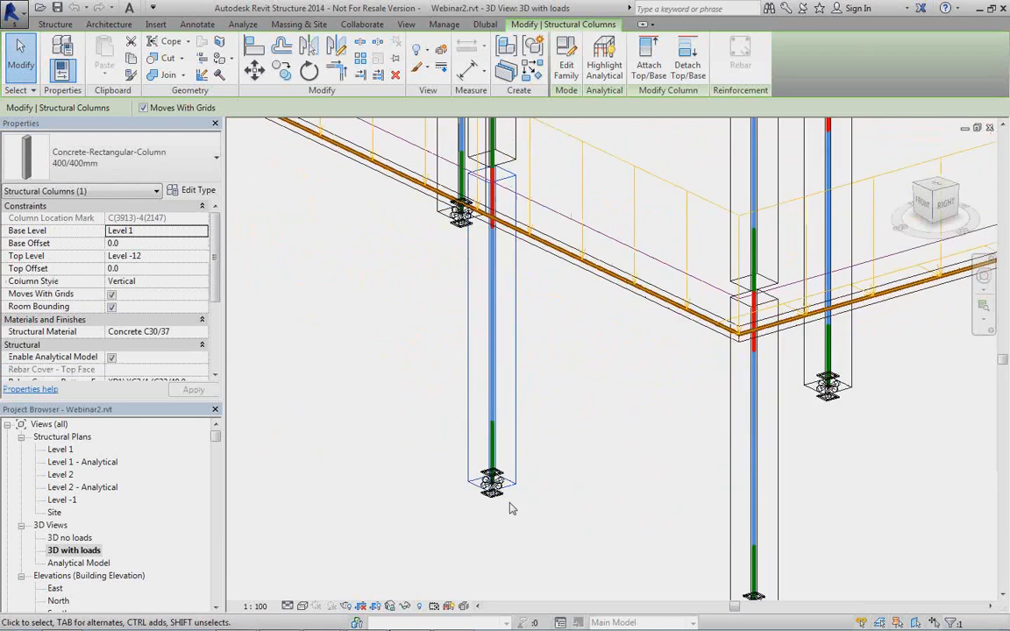
pyautogui.scroll(3, 512, 509)
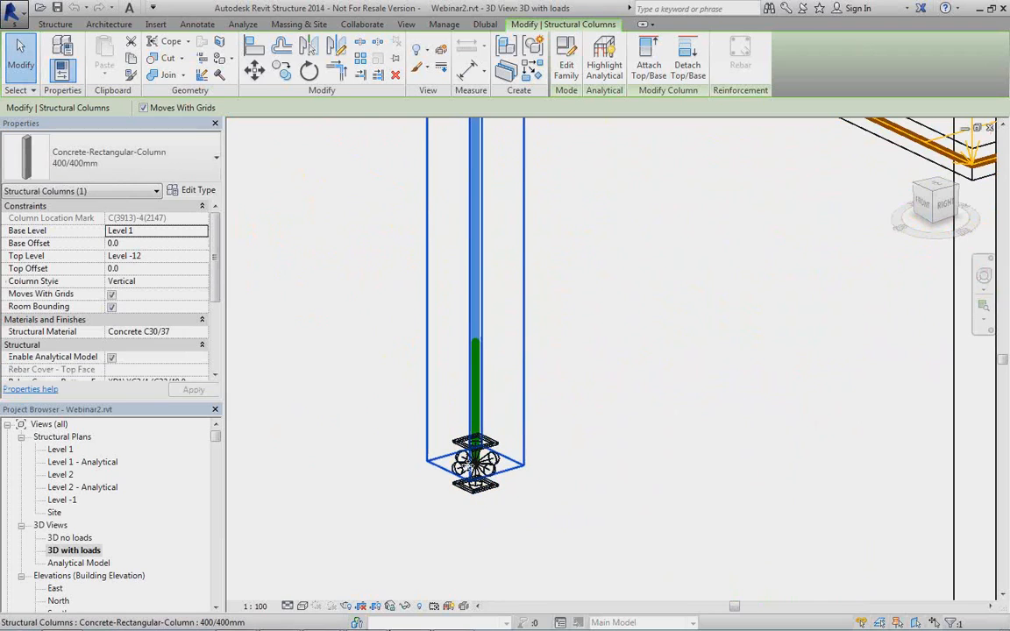
pyautogui.click(474, 498)
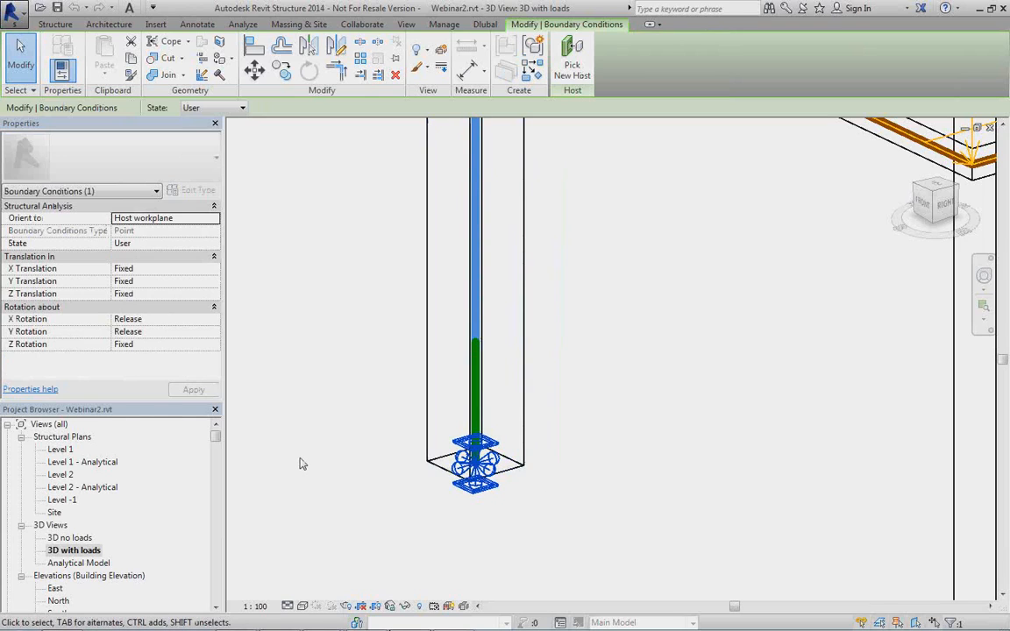
pyautogui.scroll(-4, 302, 451)
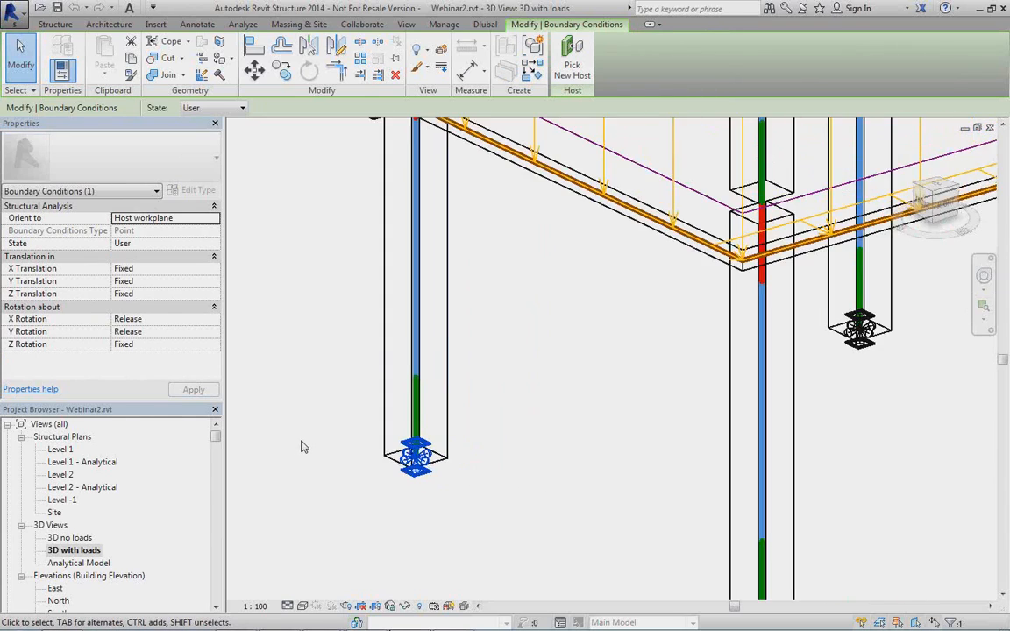
pyautogui.click(450, 422)
pyautogui.scroll(-4, 526, 426)
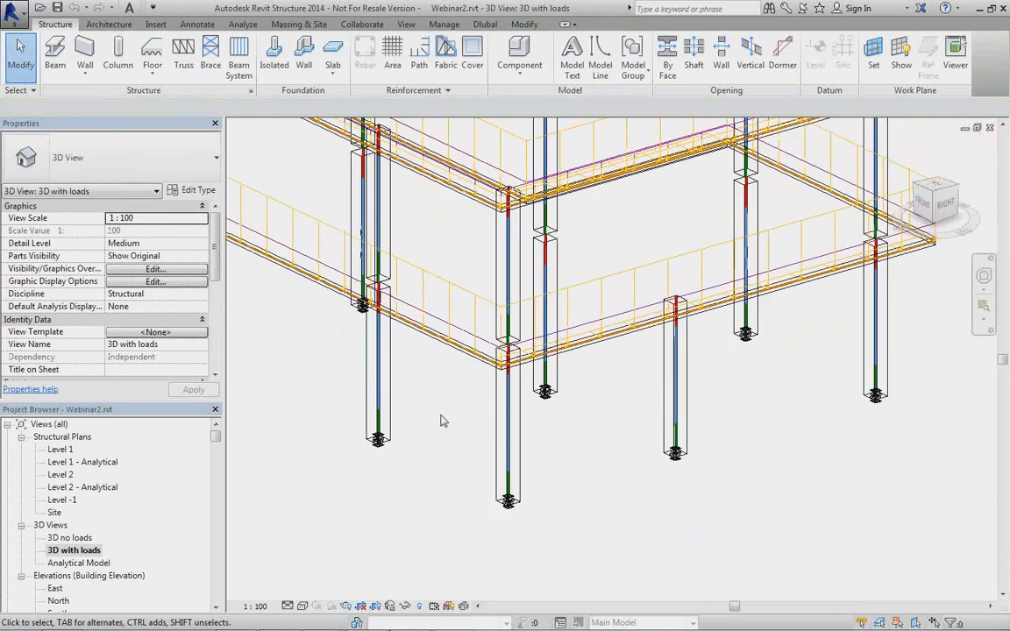
pyautogui.moveTo(587, 439); pyautogui.dragTo(541, 440, button='middle')
pyautogui.scroll(-4, 541, 440)
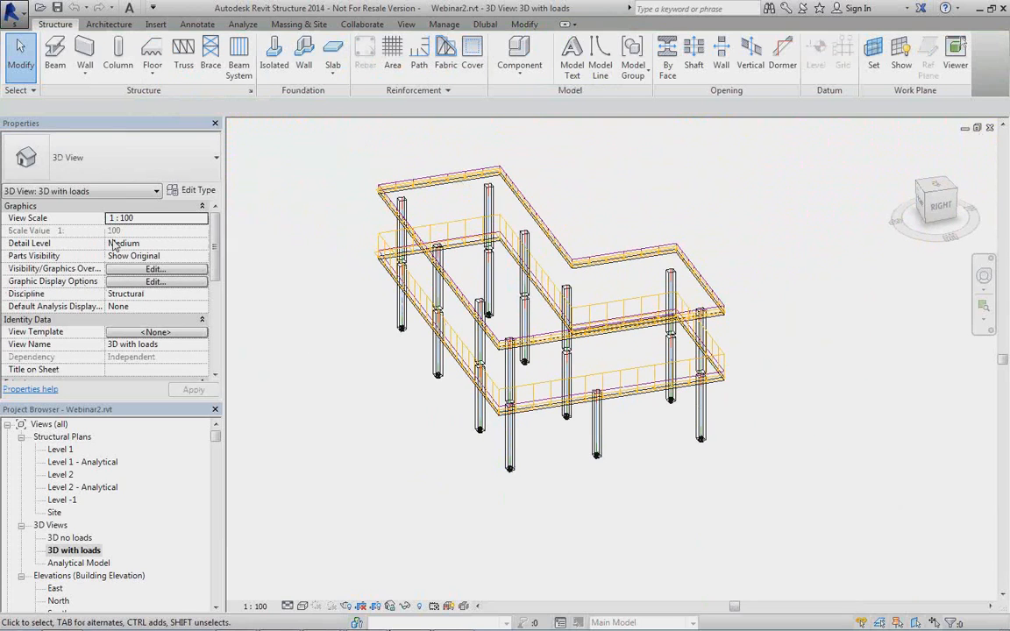
# Export the Webinar2 model to RFEM as a new structure, including structural data, loads and self-weight, and close the export dialogs.
pyautogui.click(485, 24)
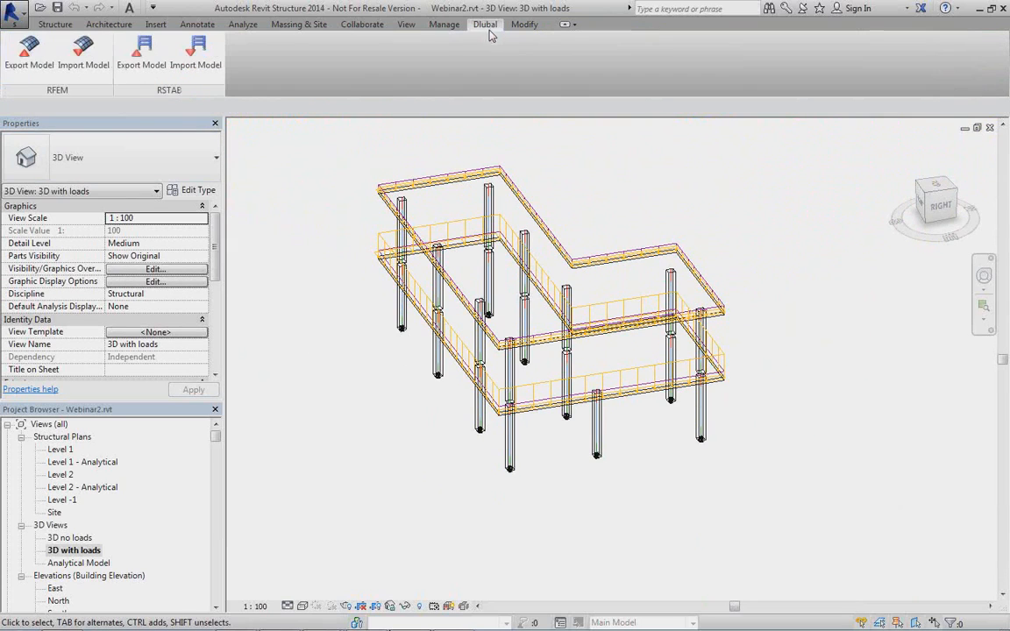
pyautogui.click(34, 72)
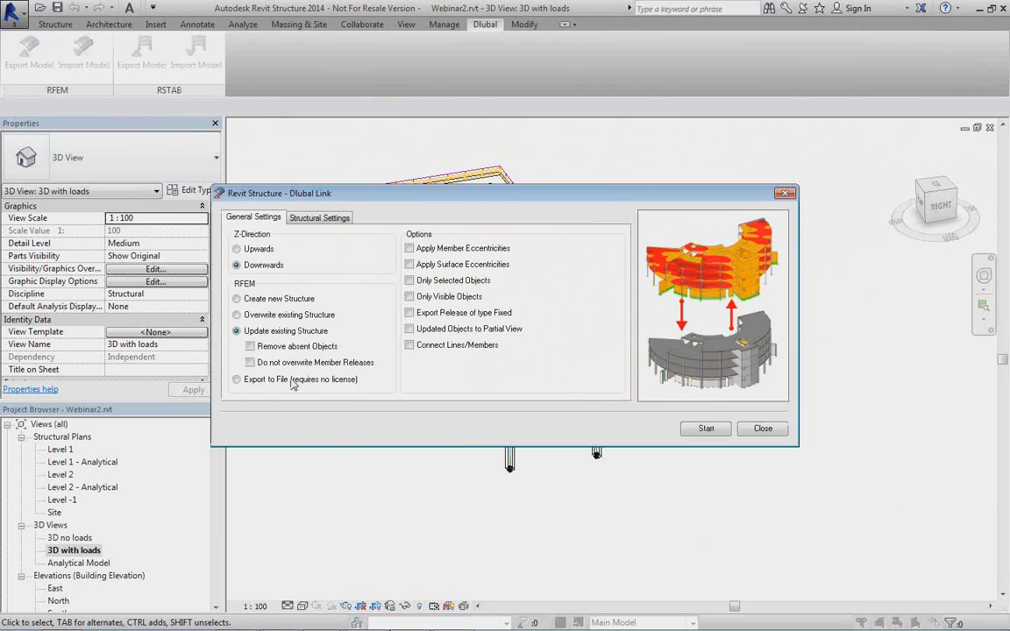
pyautogui.click(237, 299)
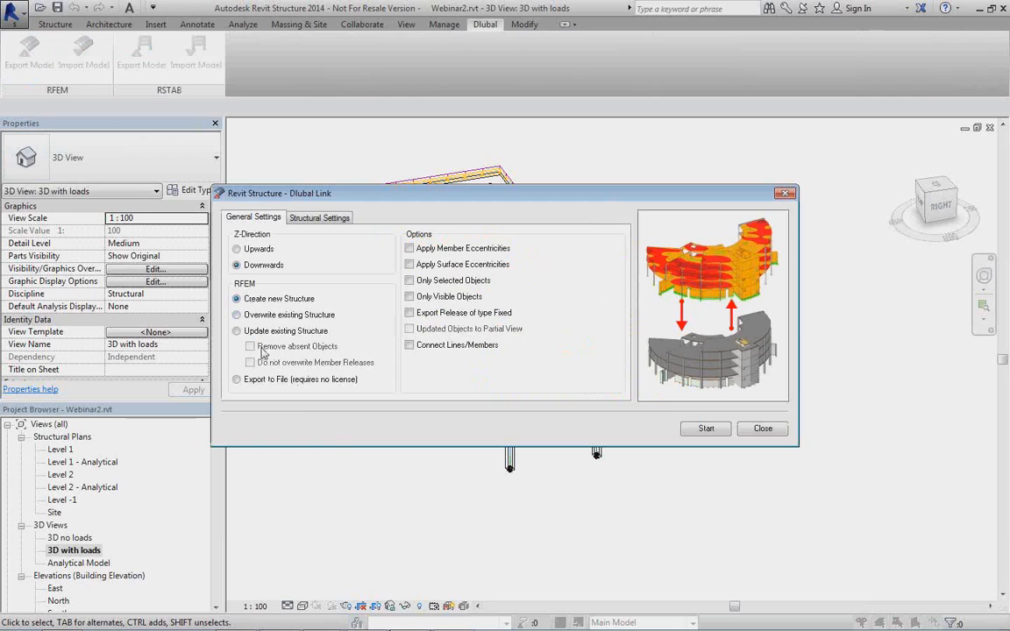
pyautogui.click(319, 218)
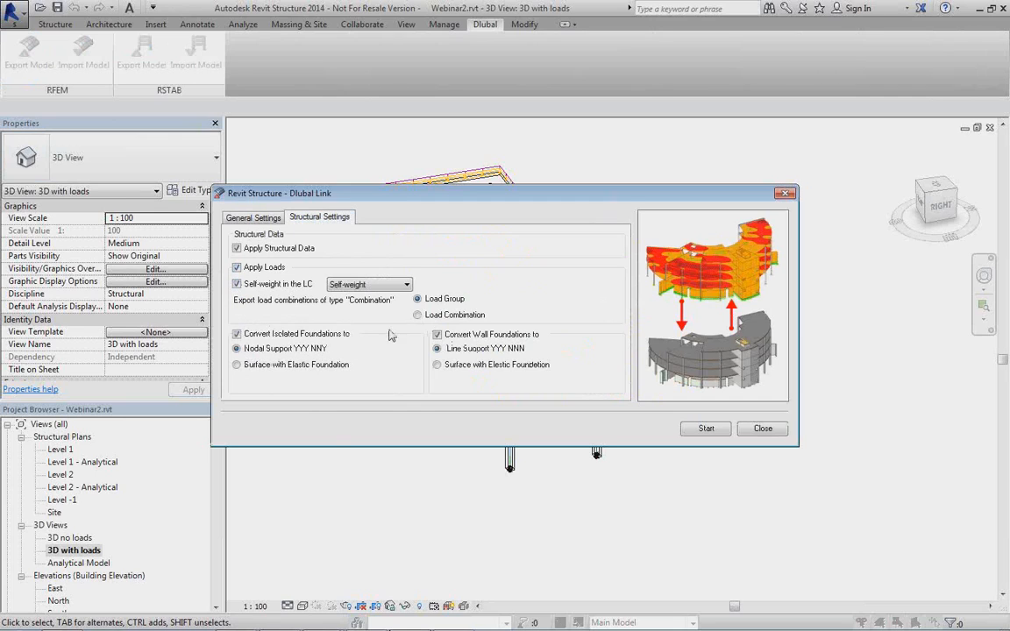
pyautogui.click(717, 432)
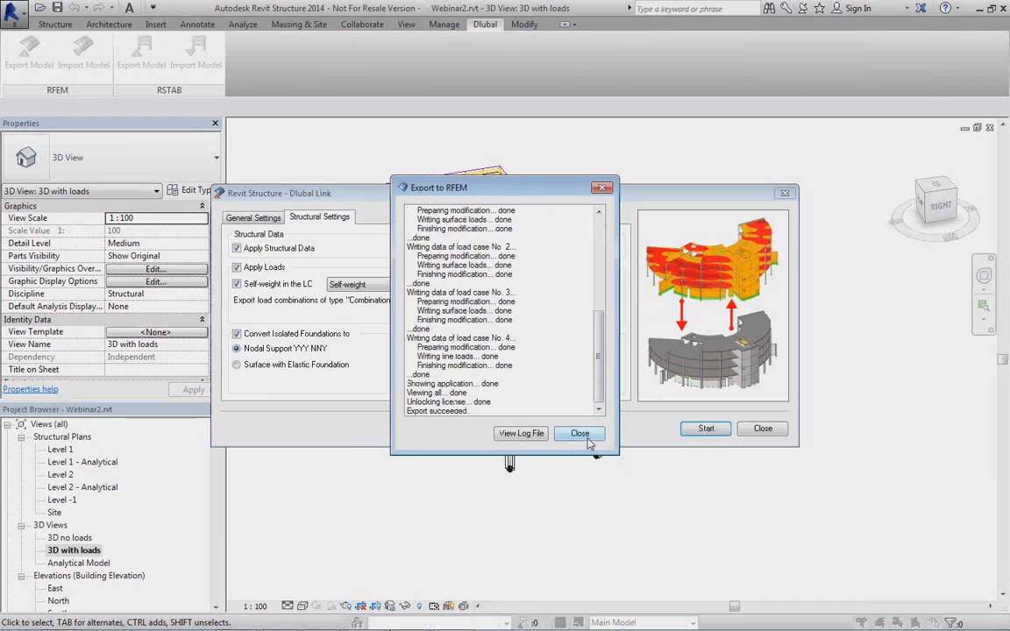
pyautogui.click(581, 433)
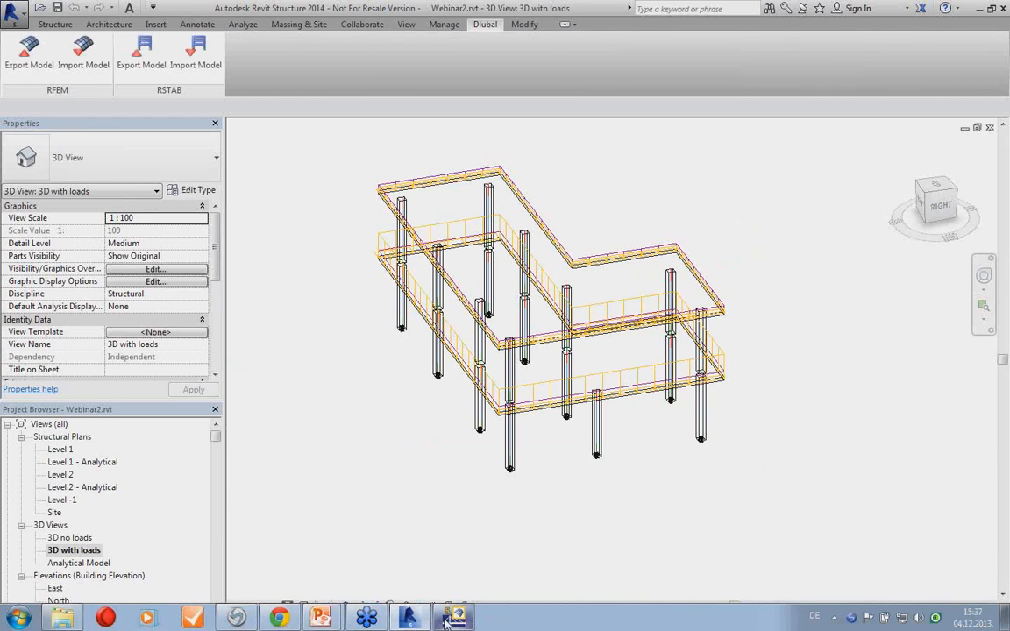
# Switch to RFEM, maximize the Webinar2 model window and turn on the load display.
pyautogui.click(449, 619)
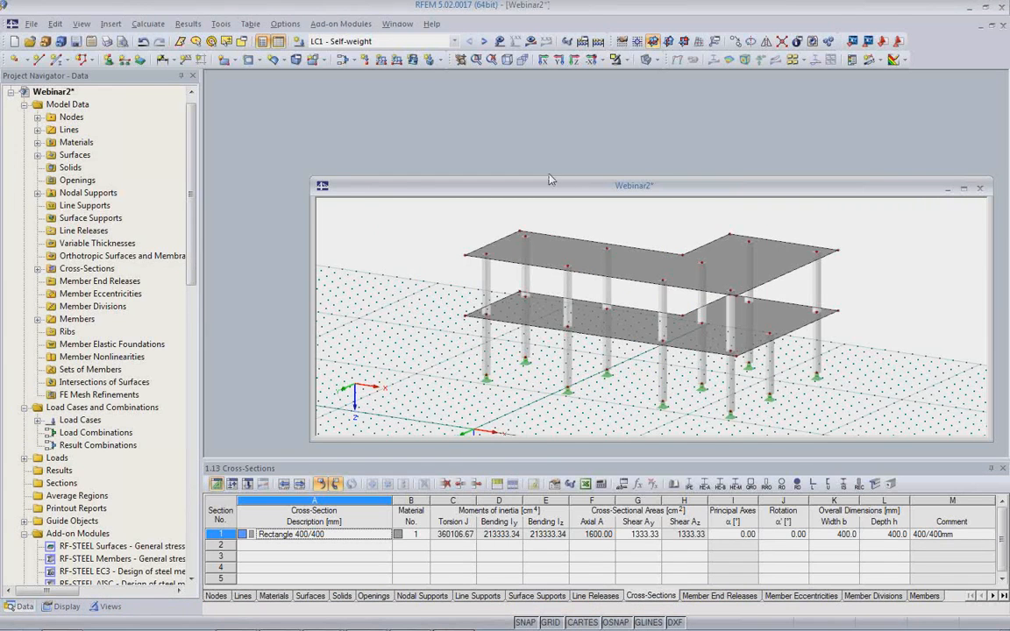
pyautogui.doubleClick(589, 185)
pyautogui.click(499, 42)
pyautogui.moveTo(550, 365); pyautogui.dragTo(528, 453, button='middle')
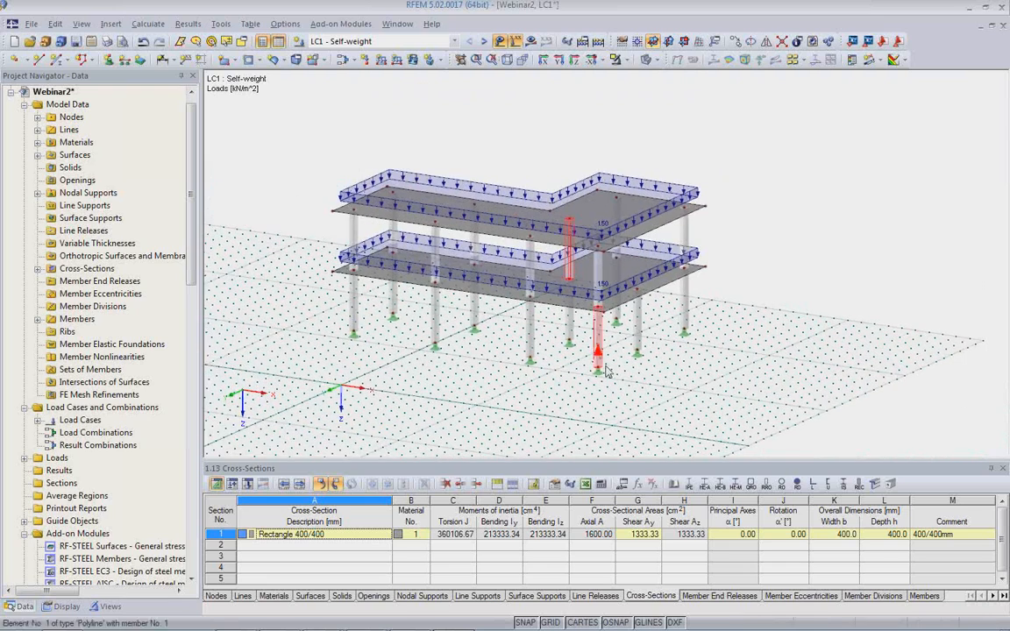
pyautogui.keyDown('ctrl'); pyautogui.moveTo(608, 370); pyautogui.dragTo(428, 233, button='middle'); pyautogui.keyUp('ctrl')
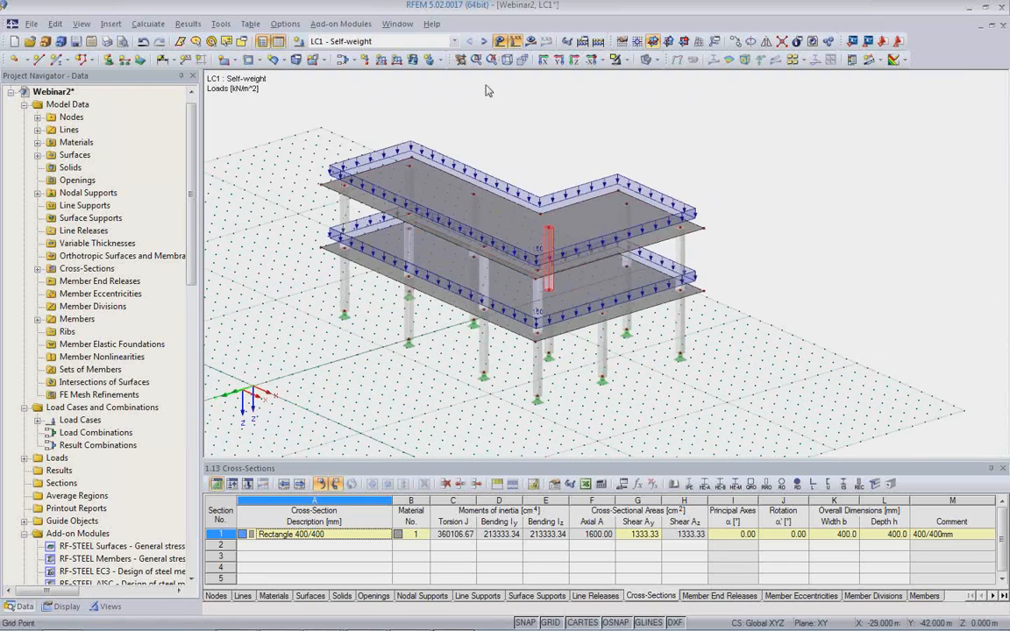
# Examine the transferred loads case by case, from LC1 Self-weight through Snow and Live to LC4 Wind.
pyautogui.click(483, 41)
pyautogui.click(483, 42)
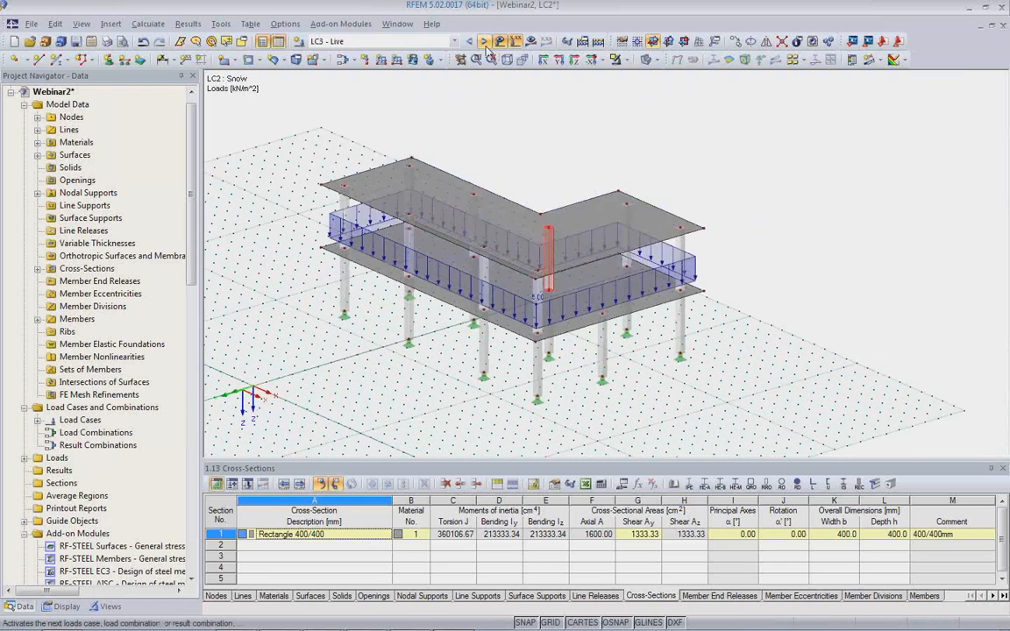
pyautogui.click(484, 43)
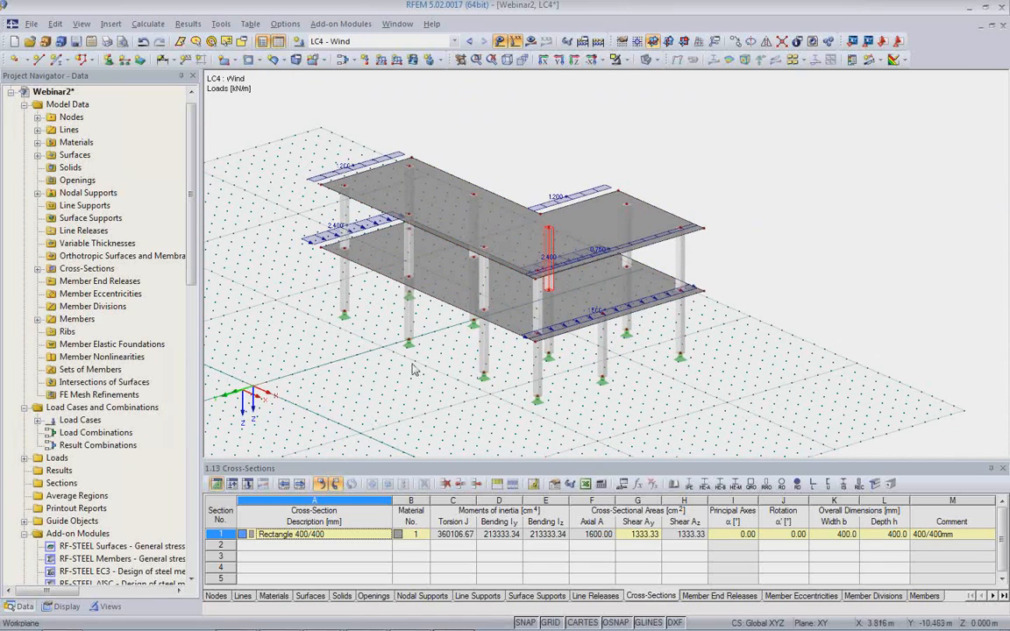
pyautogui.click(454, 41)
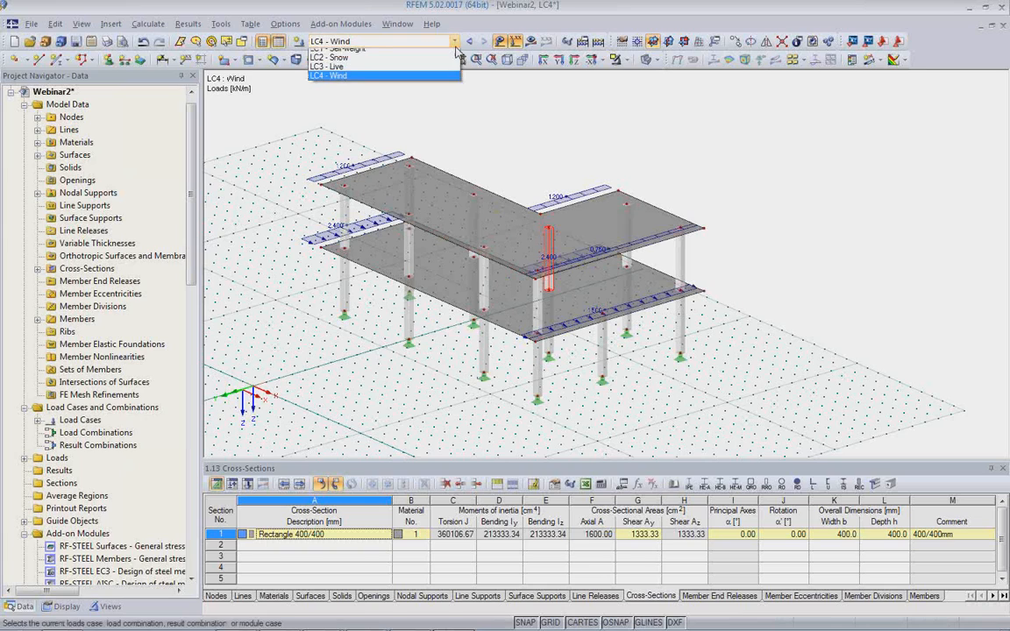
pyautogui.click(368, 77)
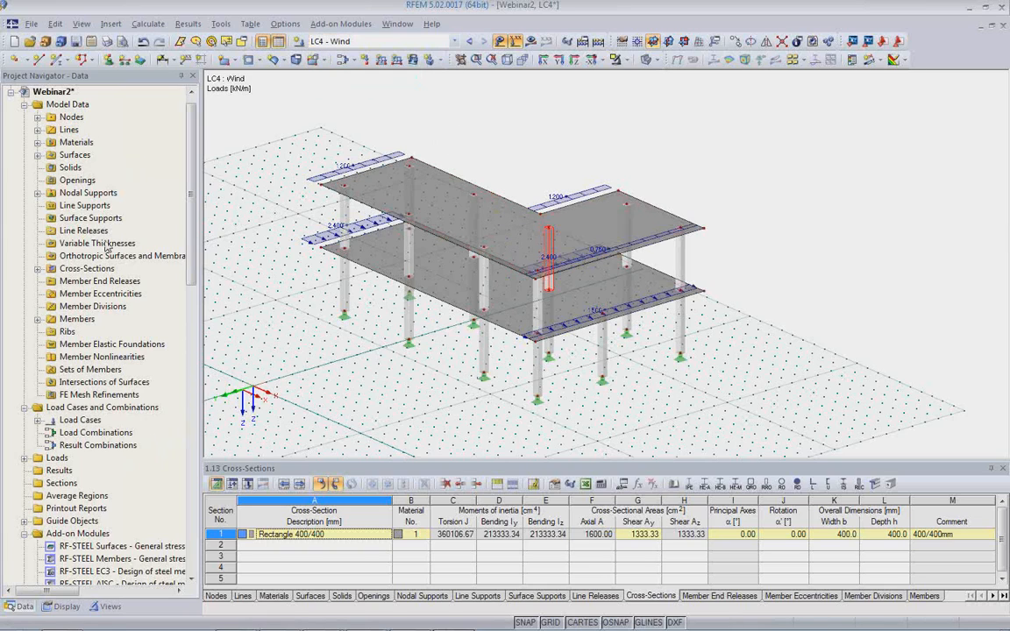
# Set the model's load classification standard to EN 1990 with the CEN annex and enable automatic creation of load combinations.
pyautogui.rightClick(64, 95)
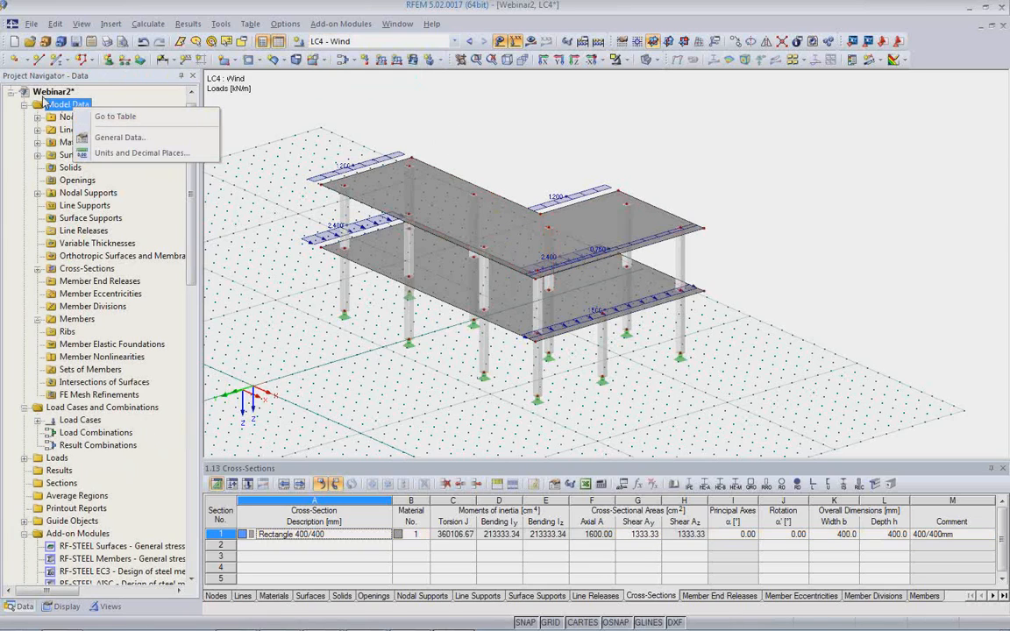
pyautogui.click(42, 97)
pyautogui.rightClick(42, 99)
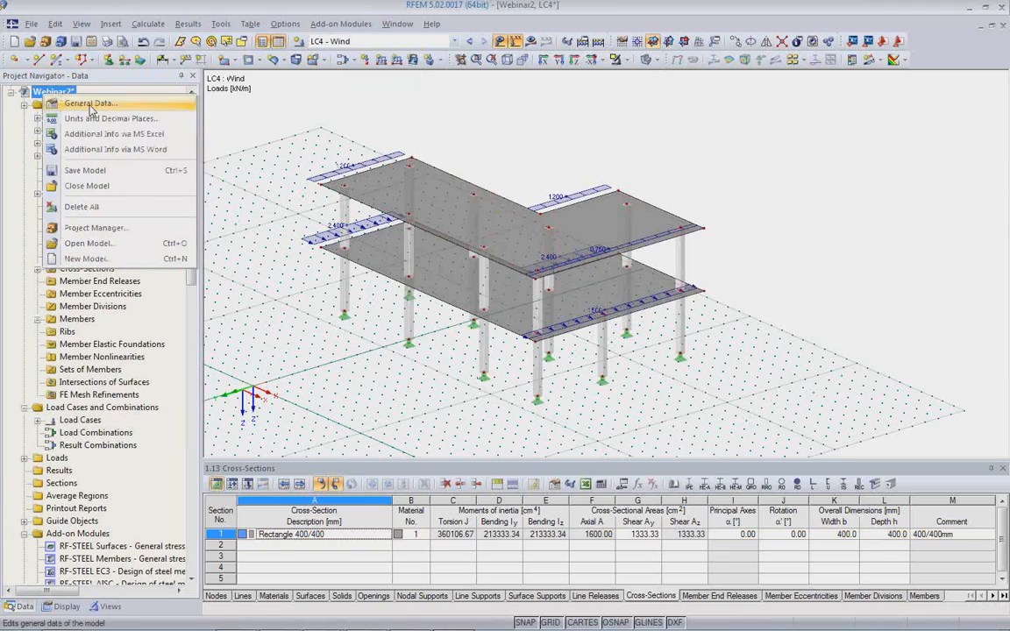
pyautogui.click(90, 103)
pyautogui.click(537, 318)
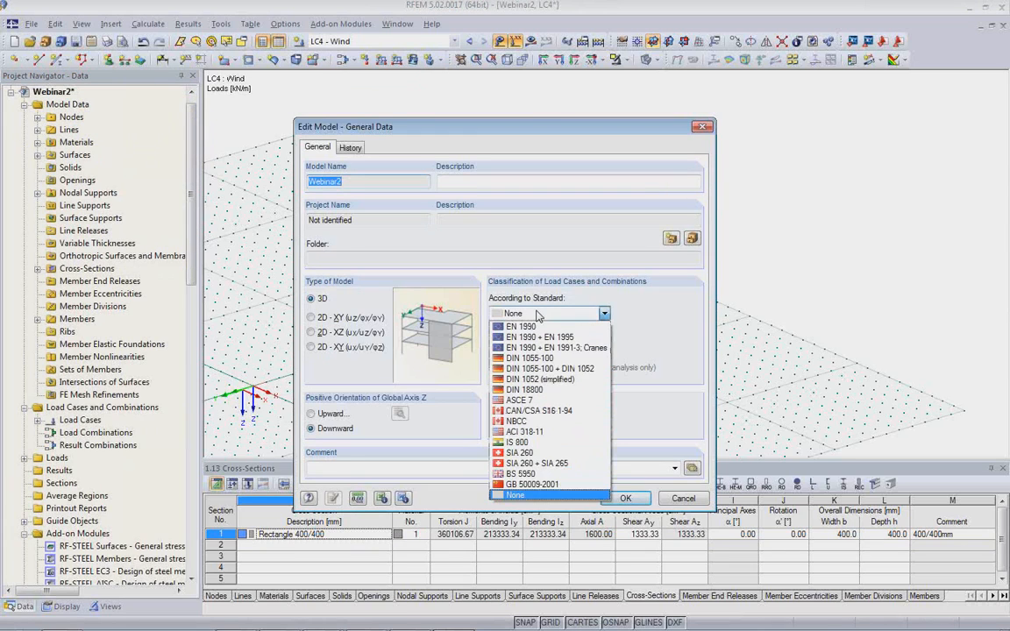
pyautogui.click(536, 327)
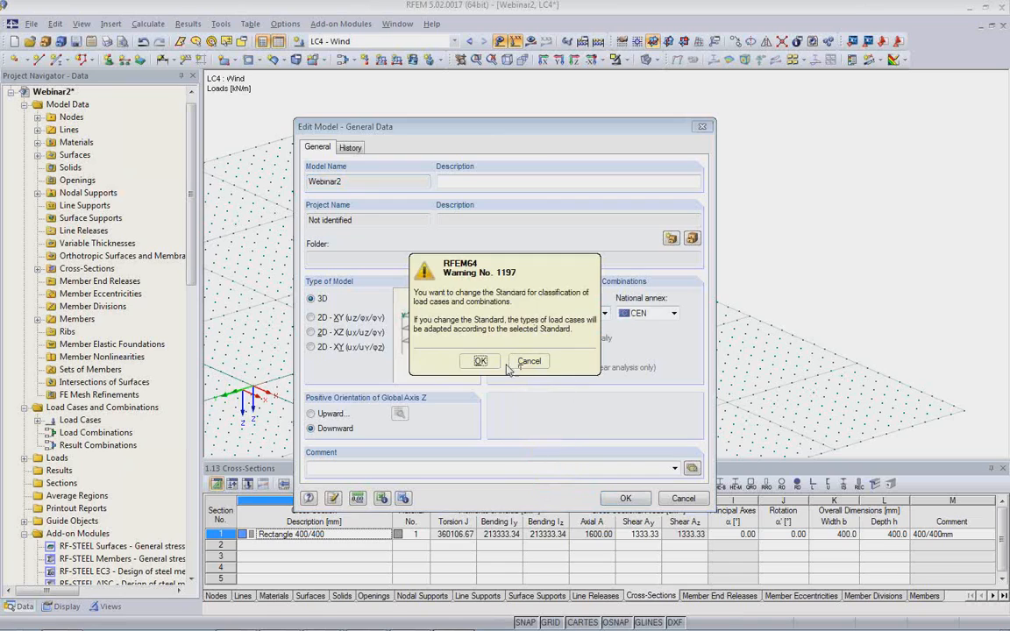
pyautogui.click(478, 362)
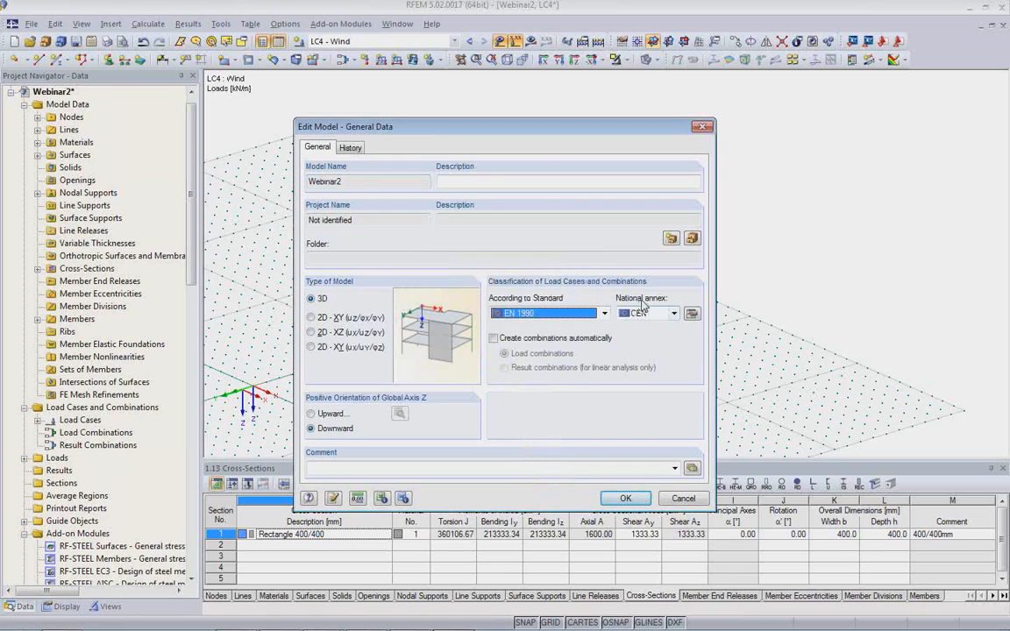
pyautogui.click(494, 339)
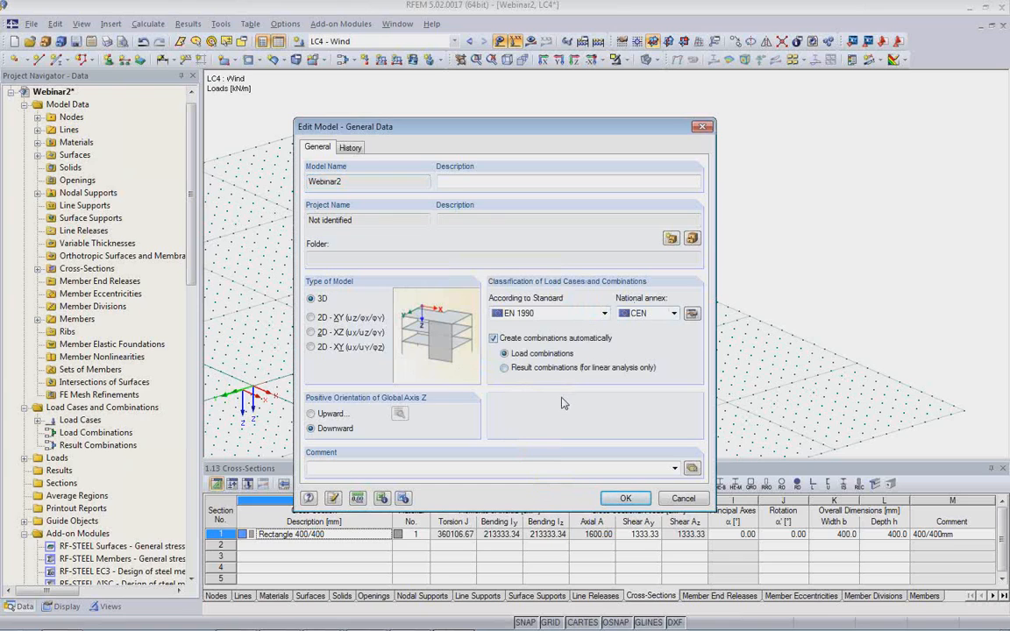
pyautogui.click(626, 499)
# Enlarge the table area and review the load cases, actions and combination expressions.
pyautogui.moveTo(529, 458); pyautogui.dragTo(526, 362)
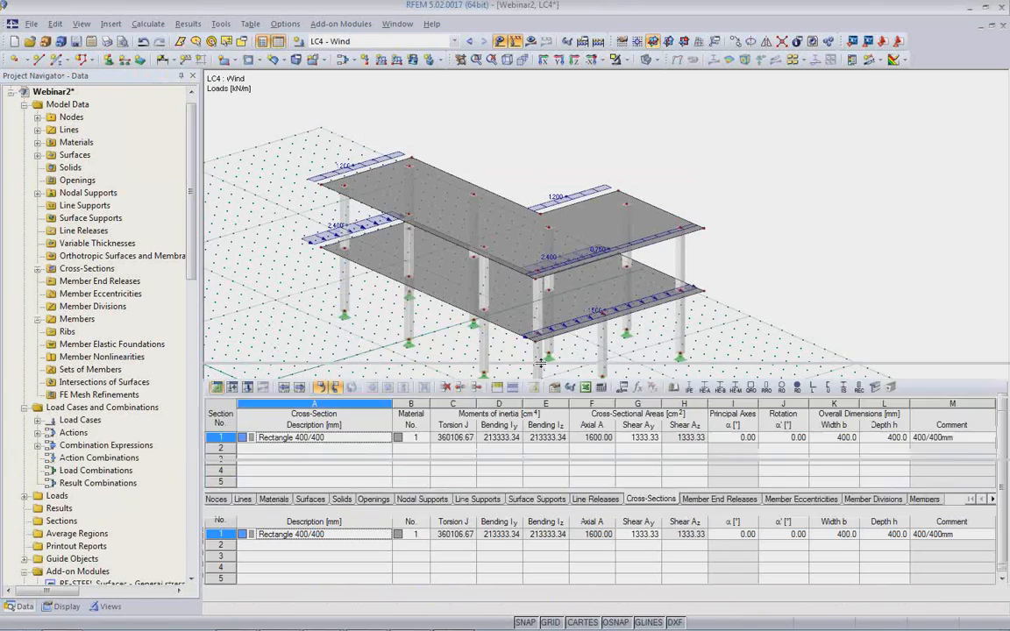
pyautogui.click(233, 387)
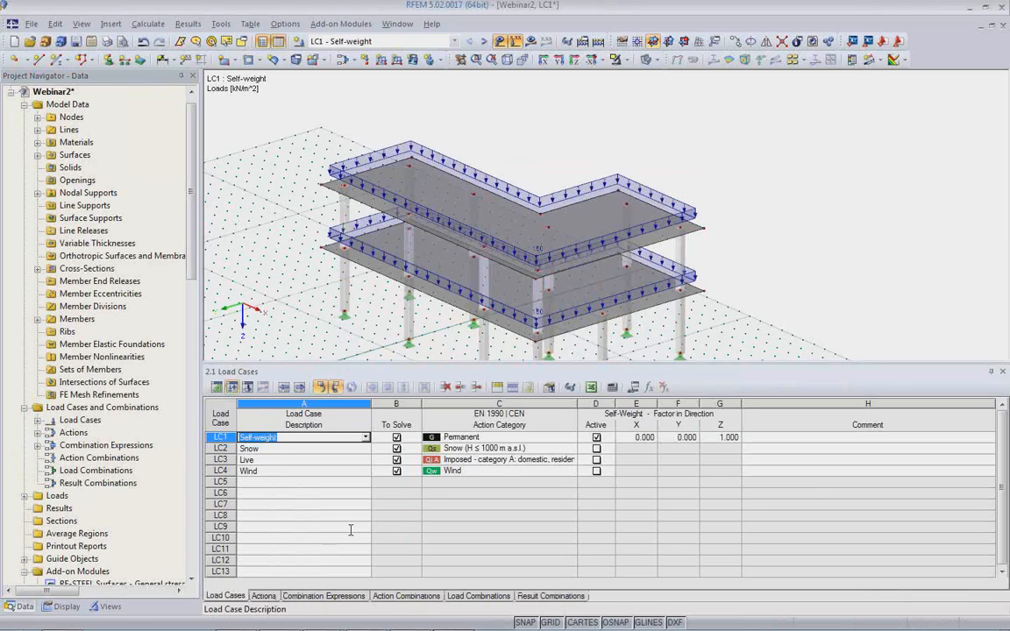
pyautogui.click(264, 596)
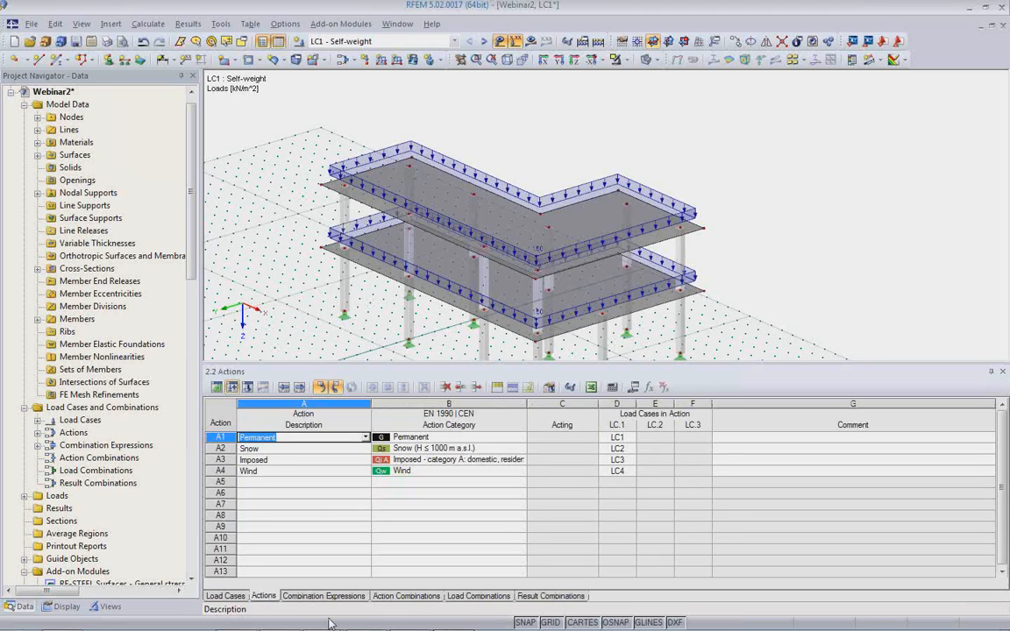
pyautogui.click(322, 596)
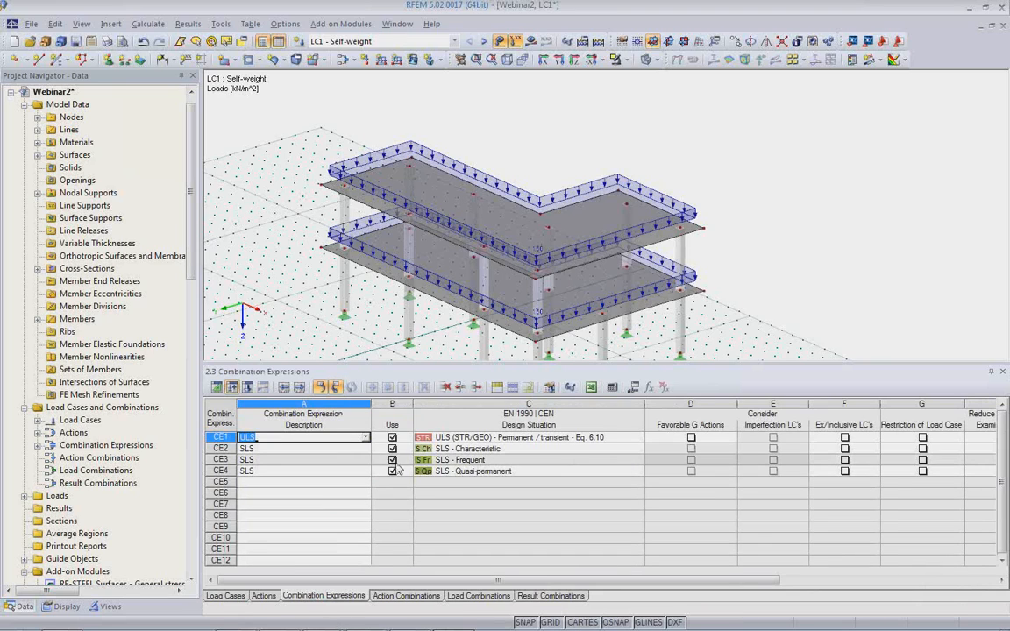
# Exclude the SLS Characteristic, Frequent and Quasi-permanent combination expressions from use.
pyautogui.click(393, 451)
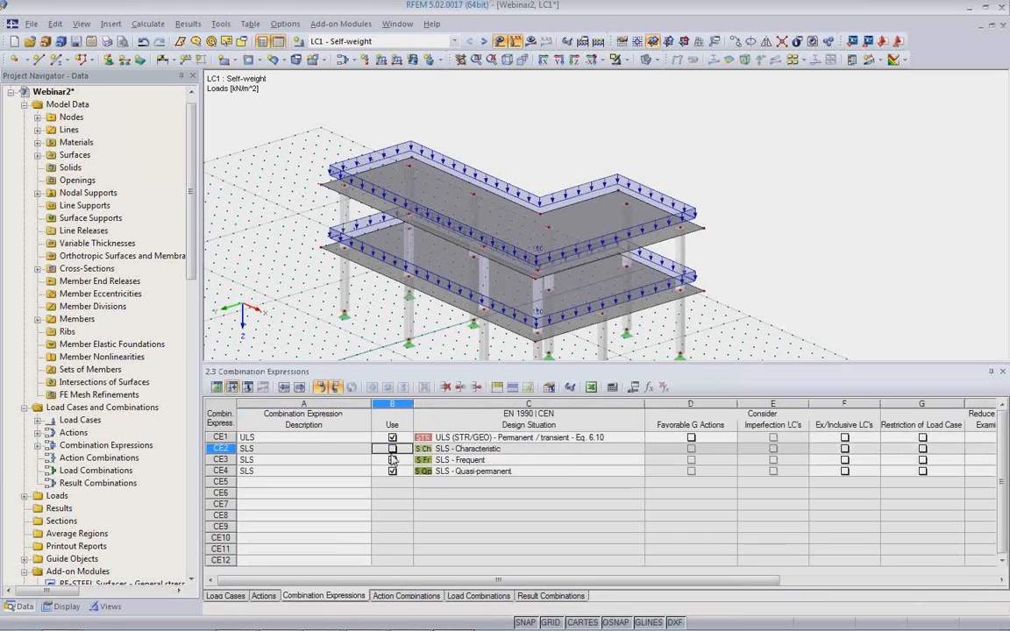
pyautogui.click(393, 461)
pyautogui.click(393, 472)
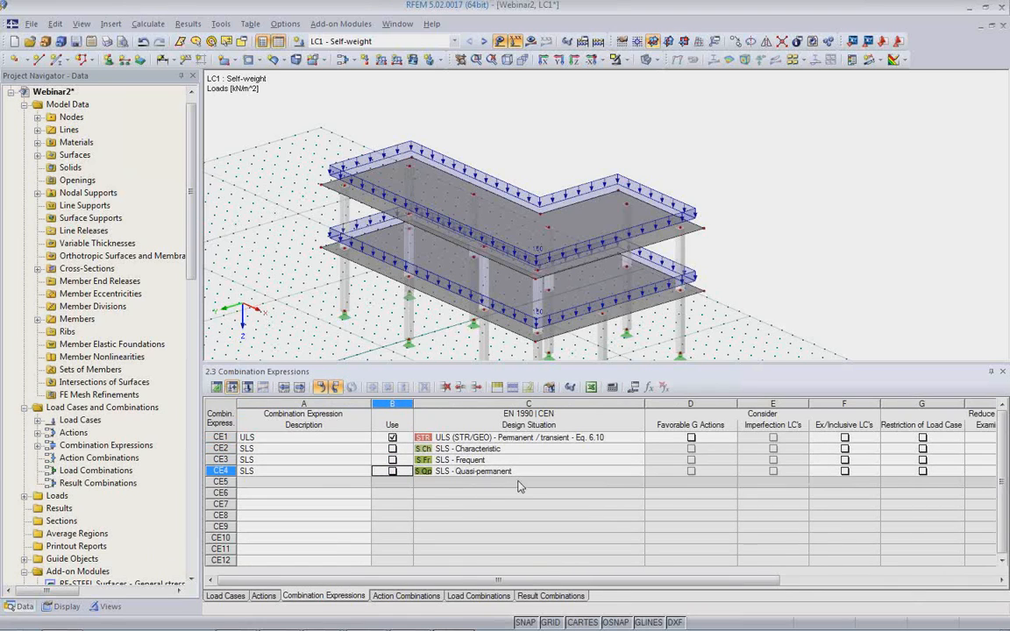
# Disable the additional Either/Or result combination for the ULS expression and generate the load combinations.
pyautogui.rightClick(105, 445)
pyautogui.click(219, 458)
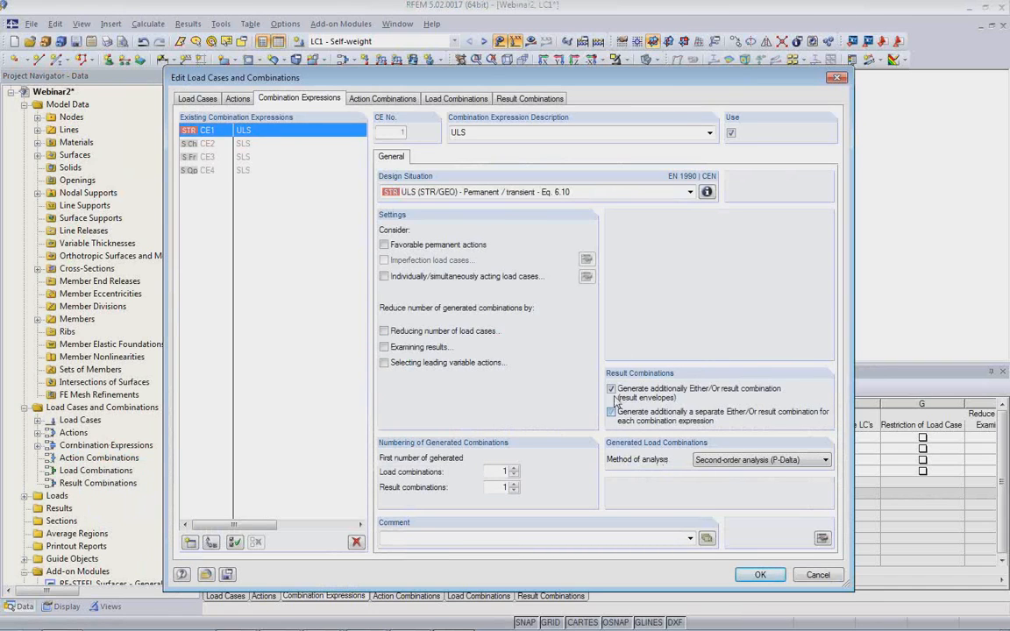
pyautogui.click(615, 397)
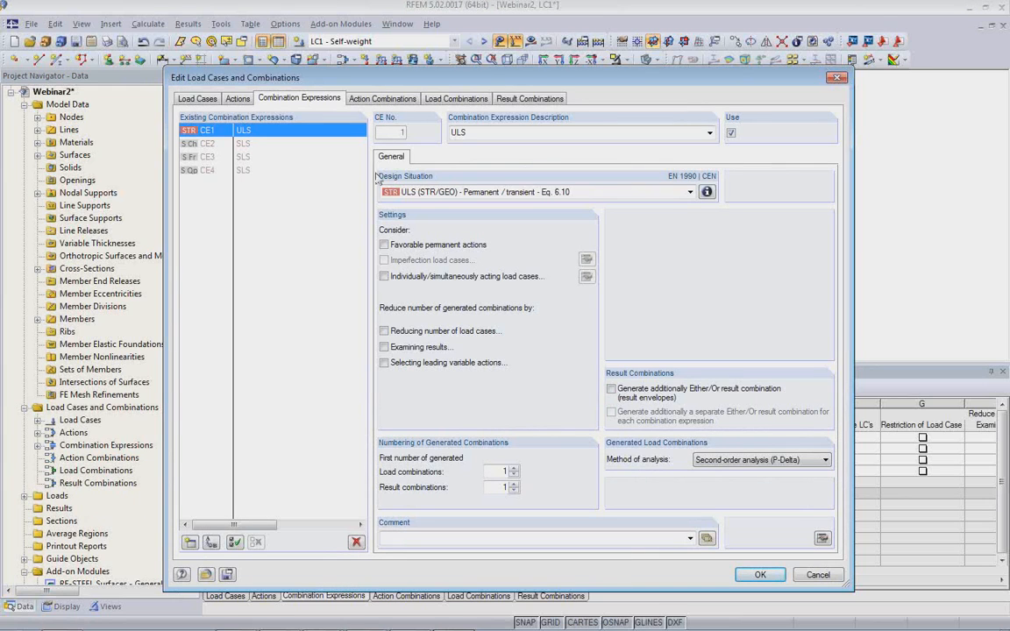
pyautogui.click(761, 575)
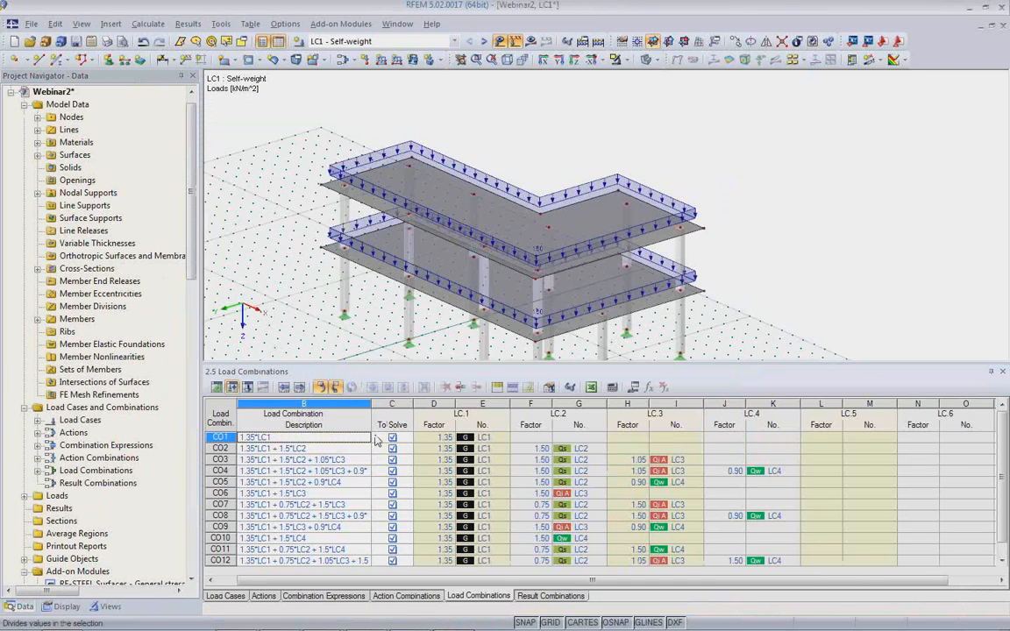
# Select load combination CO3 (1.35*LC1 + 1.5*LC2 + 1.05*LC3) and calculate its results.
pyautogui.click(322, 462)
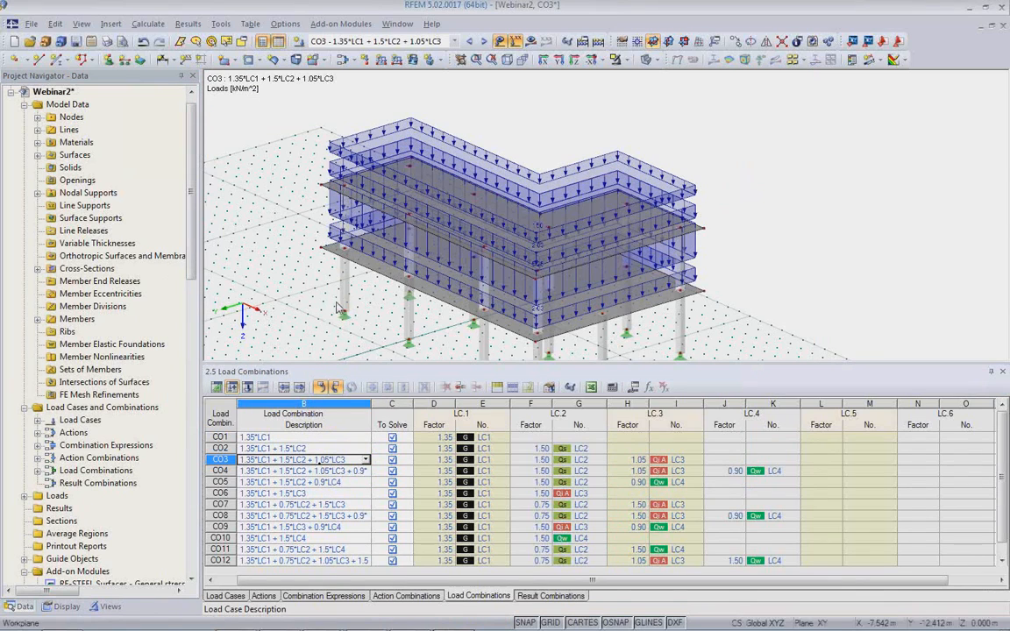
pyautogui.click(530, 44)
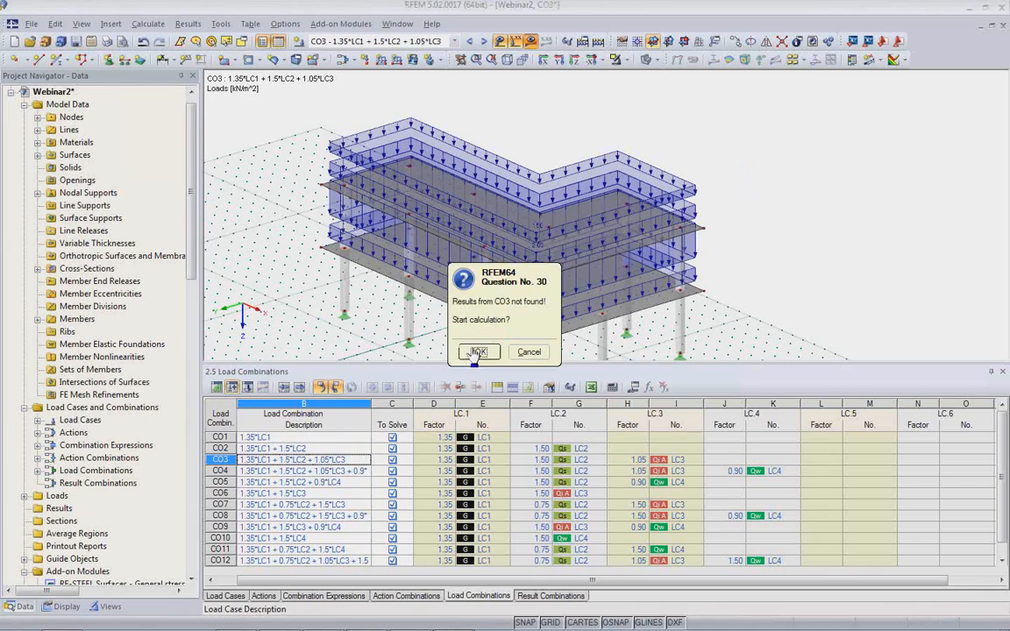
pyautogui.click(430, 319)
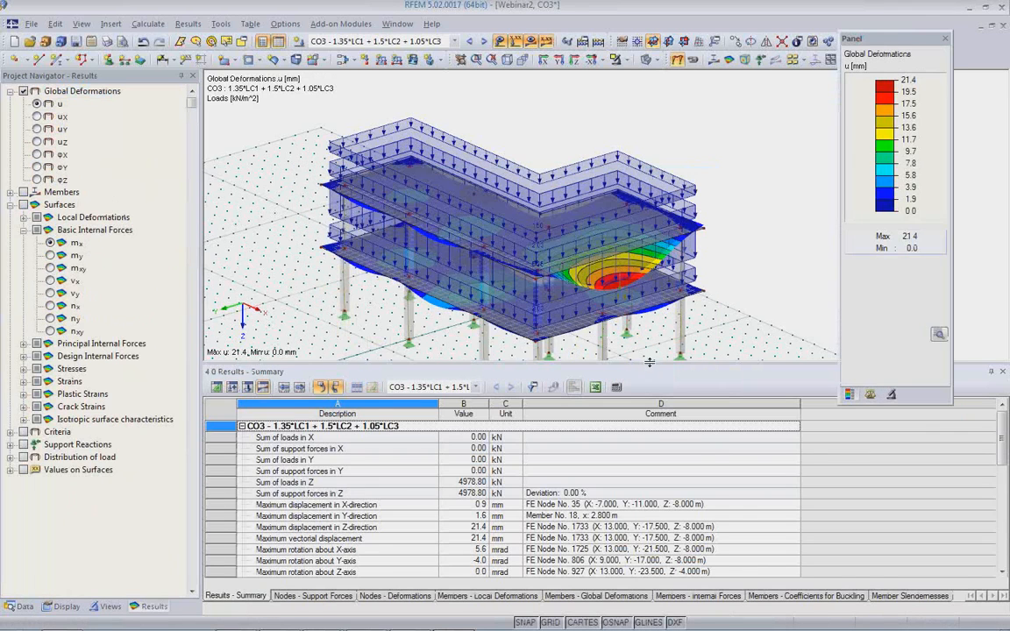
# Enlarge the model view, hide the loads to examine the CO3 global deformations, and turn off the deformation display.
pyautogui.moveTo(654, 438); pyautogui.dragTo(654, 436)
pyautogui.scroll(-2, 627, 316)
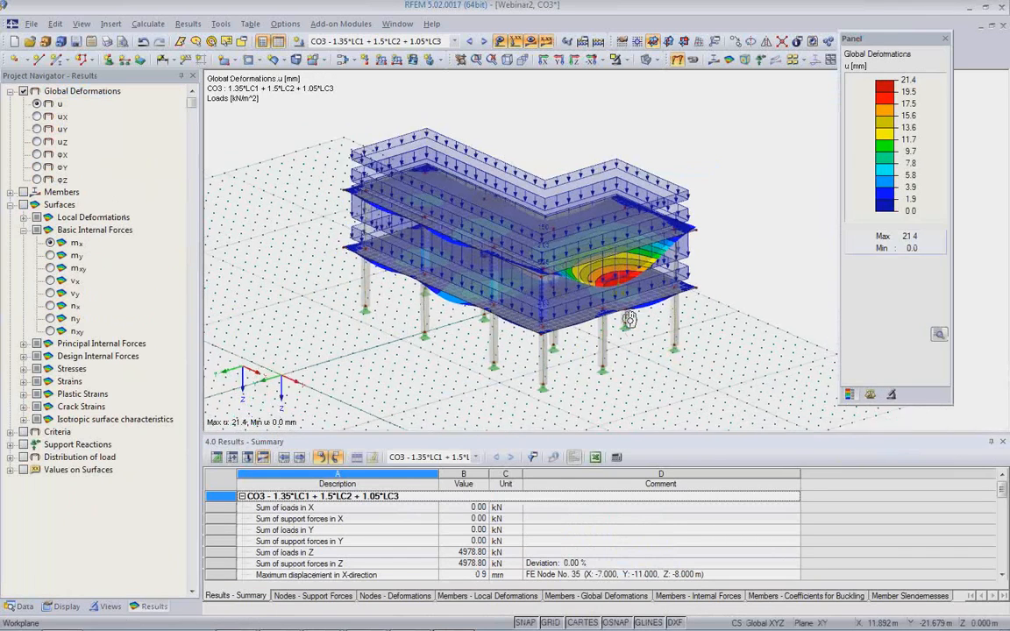
pyautogui.scroll(2, 629, 287)
pyautogui.click(501, 42)
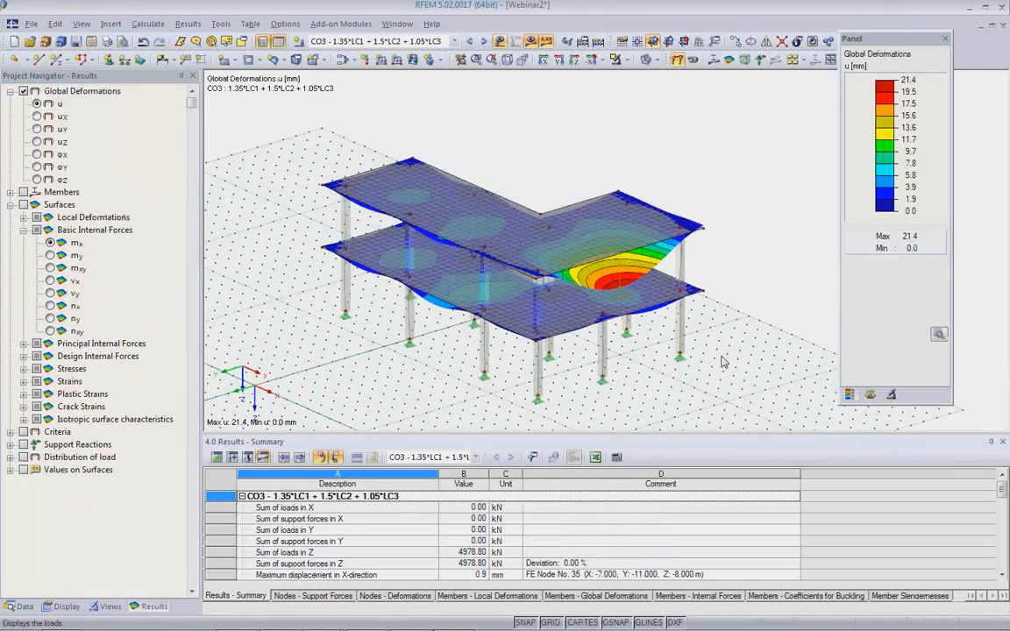
pyautogui.keyDown('ctrl'); pyautogui.moveTo(712, 380); pyautogui.dragTo(633, 390, button='middle'); pyautogui.keyUp('ctrl')
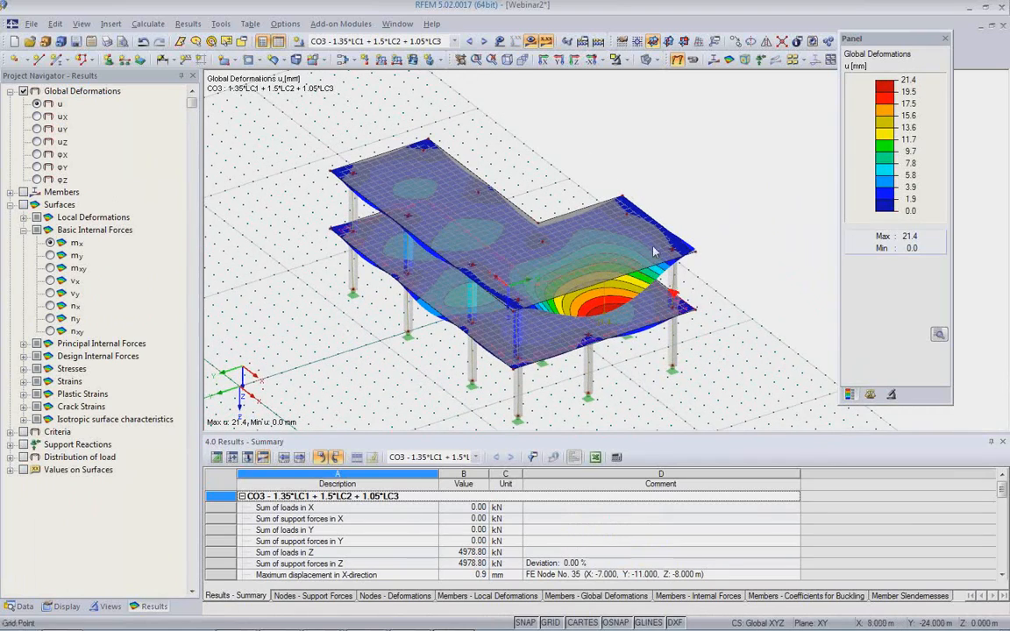
pyautogui.click(677, 63)
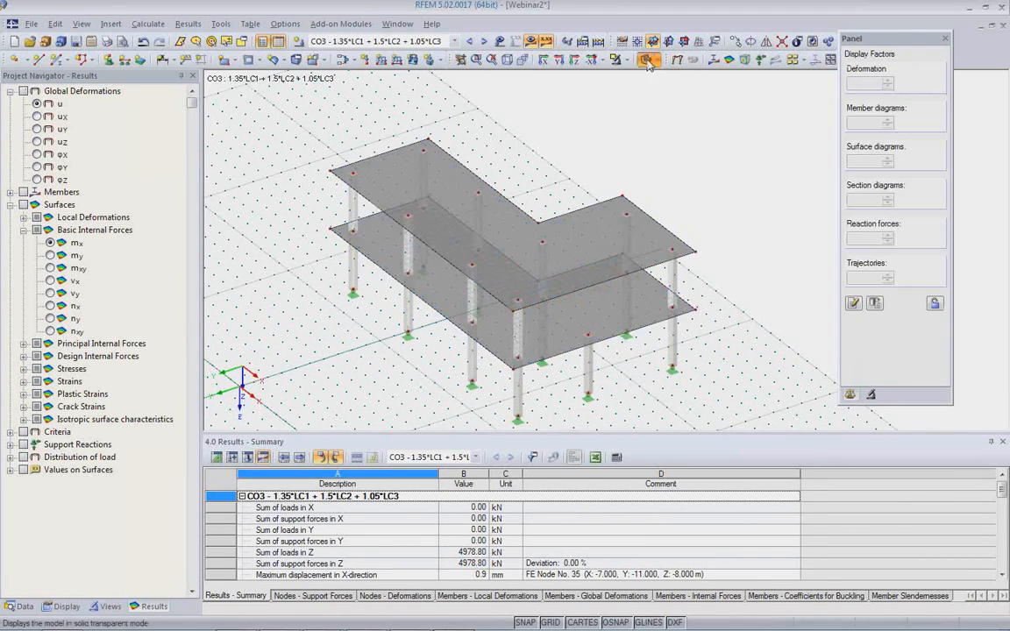
# Display the model as wireframe, set the upper slab's constant thickness to 160 mm and apply the change.
pyautogui.click(647, 62)
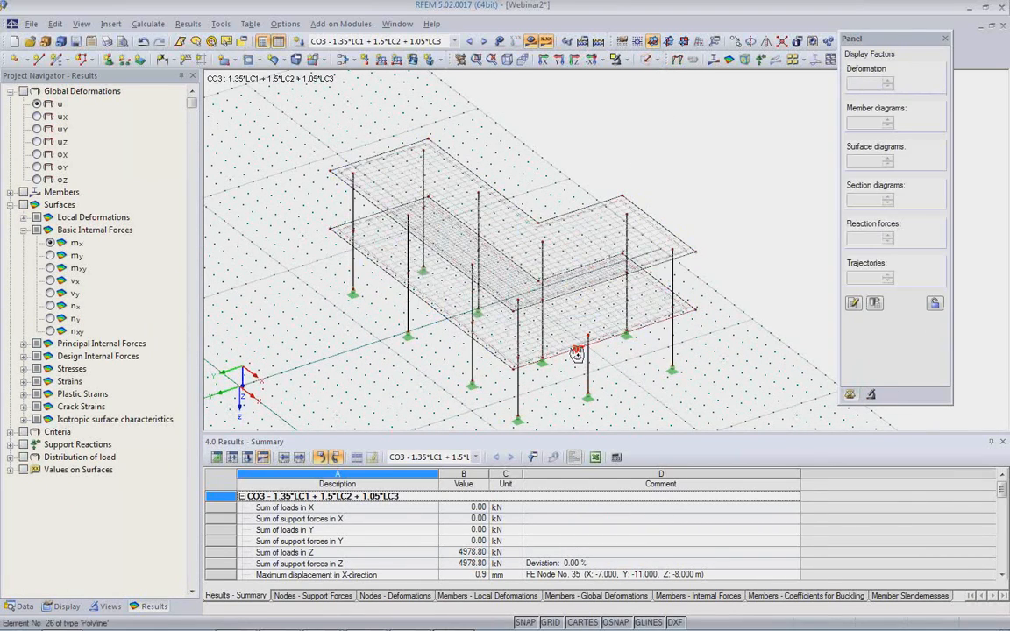
pyautogui.moveTo(577, 353)
pyautogui.keyDown('ctrl'); pyautogui.mouseDown(button='middle')
pyautogui.moveTo(568, 386)
pyautogui.moveTo(567, 359)
pyautogui.mouseUp(button='middle'); pyautogui.keyUp('ctrl')
pyautogui.scroll(2, 560, 358)
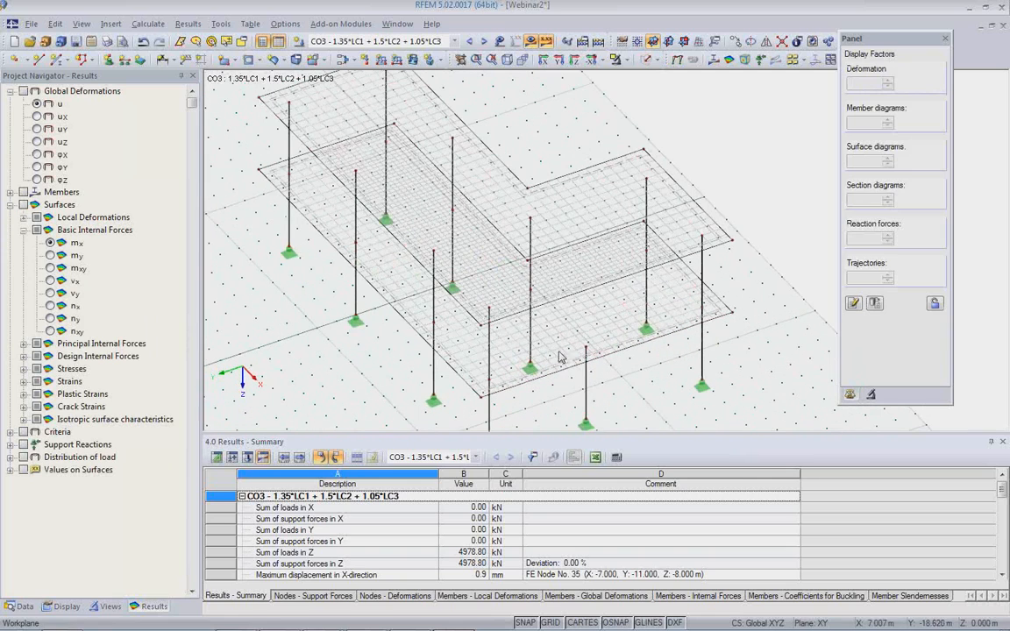
pyautogui.scroll(1, 523, 351)
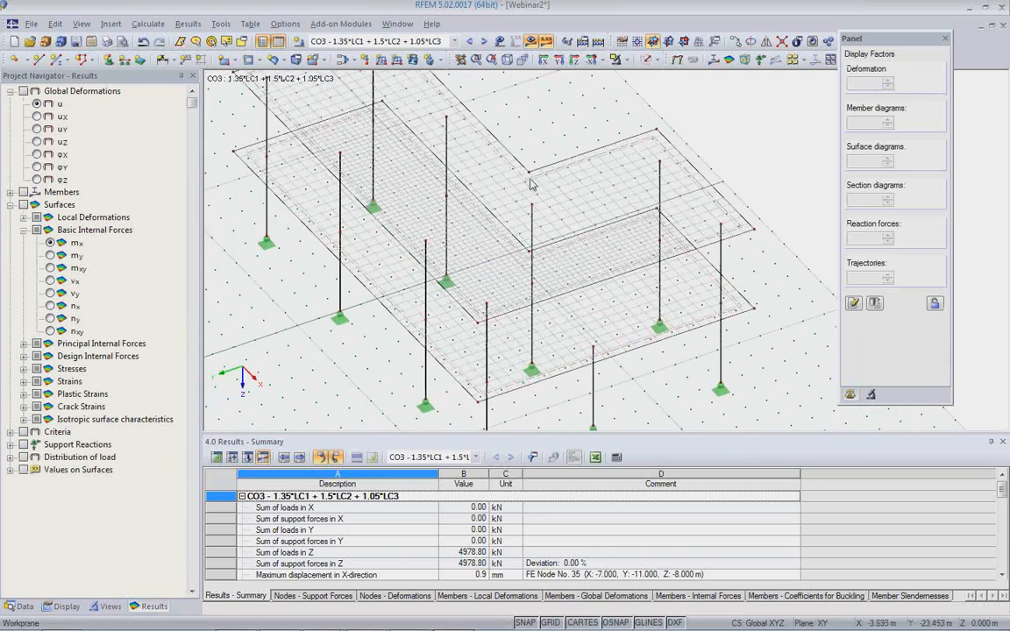
pyautogui.doubleClick(504, 164)
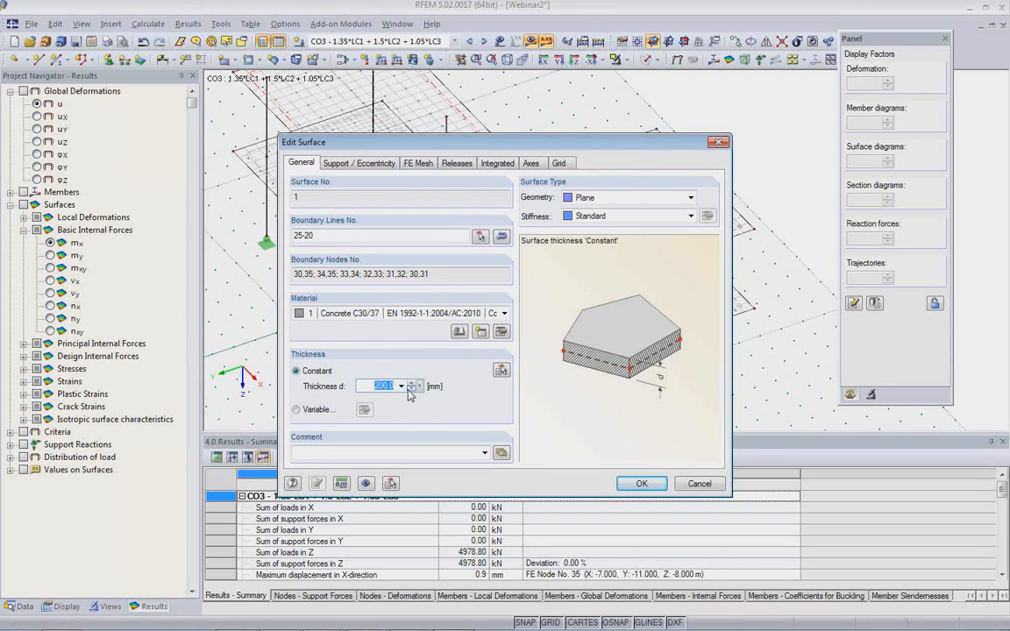
pyautogui.write('160')
pyautogui.click(642, 484)
pyautogui.click(477, 351)
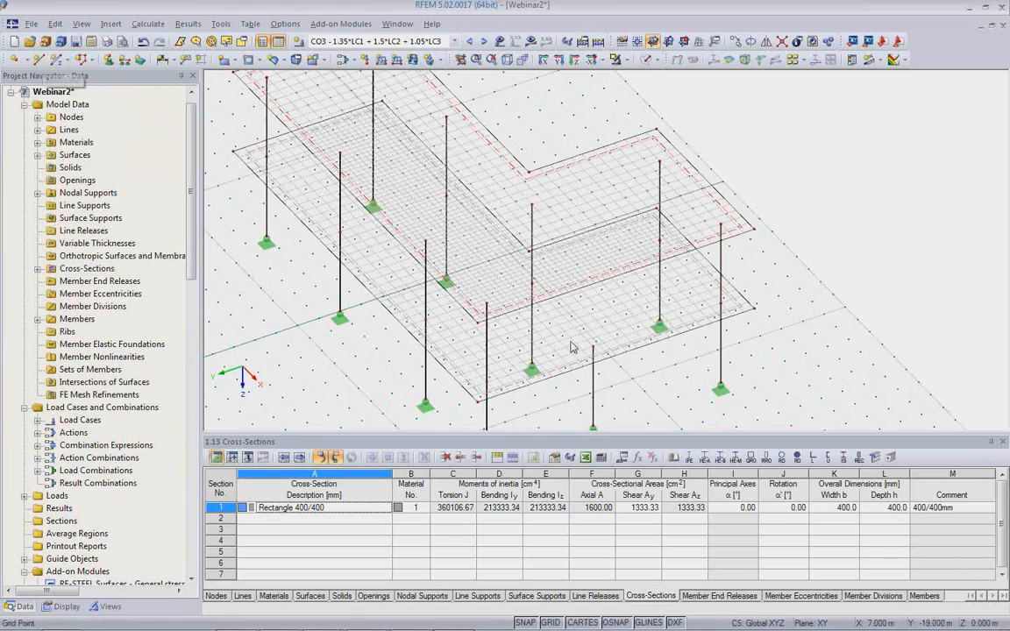
# Draw an 11 m line between the two column tops along the front edge of the upper slab.
pyautogui.click(39, 59)
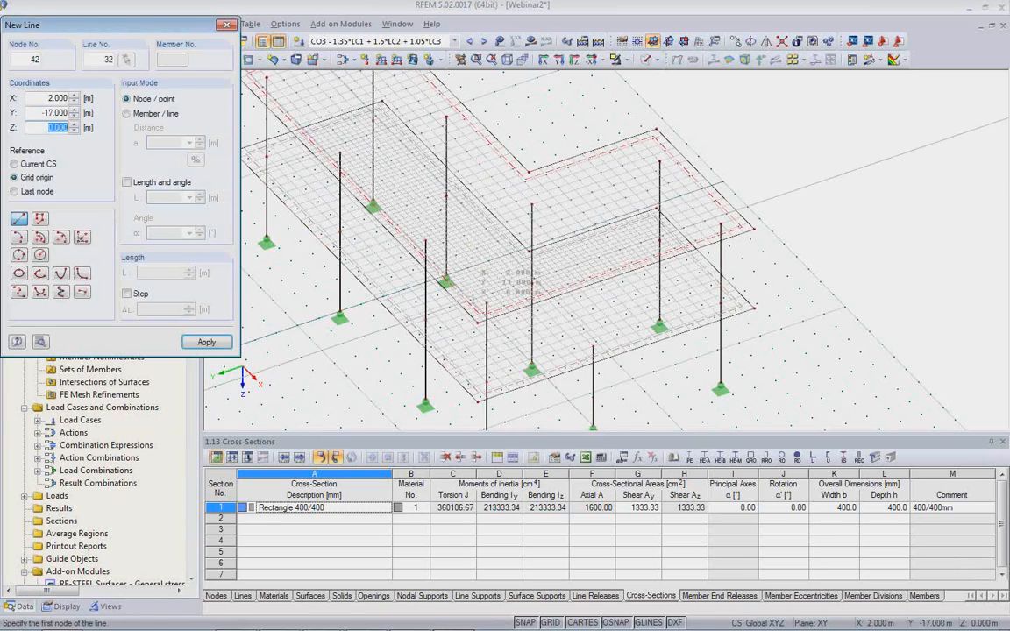
pyautogui.click(487, 303)
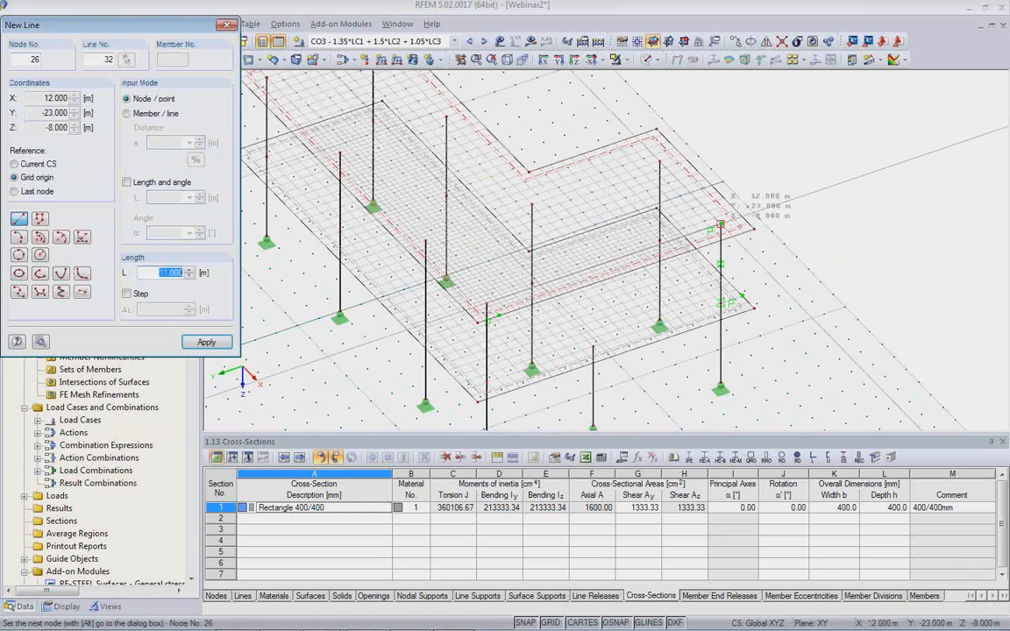
pyautogui.click(720, 226)
pyautogui.press('Escape')
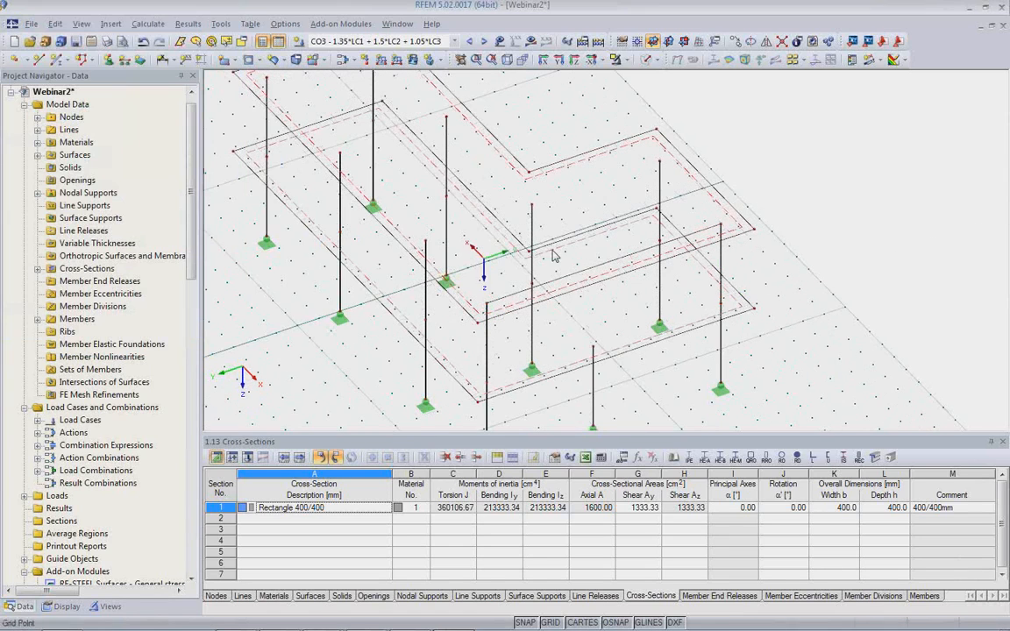
# Assign a member to the new line and define its cross-section as Rectangle 300/800 in Concrete C30/37.
pyautogui.doubleClick(596, 272)
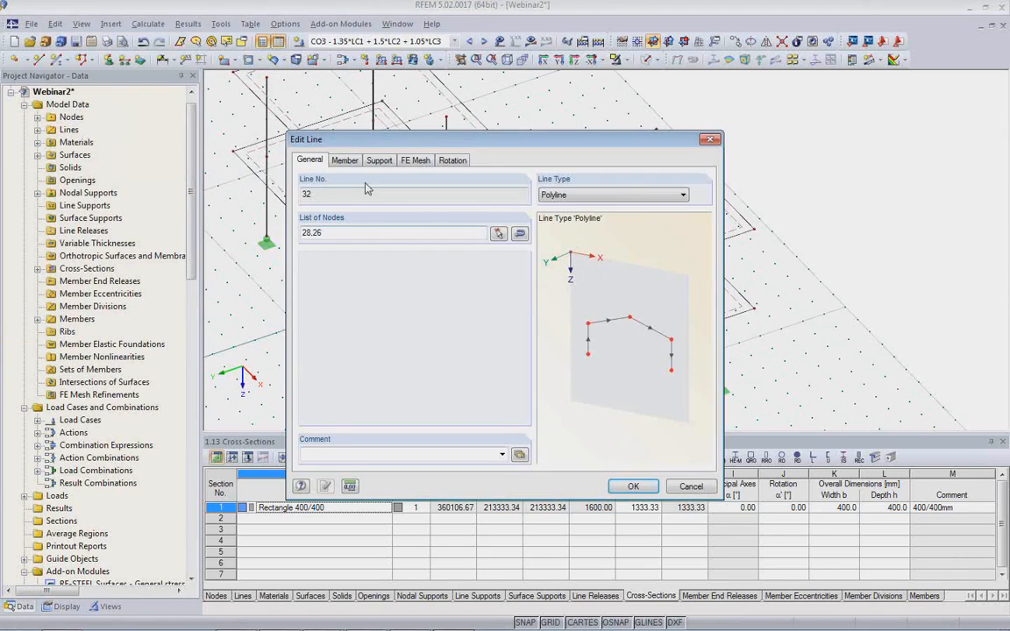
pyautogui.click(343, 160)
pyautogui.click(305, 234)
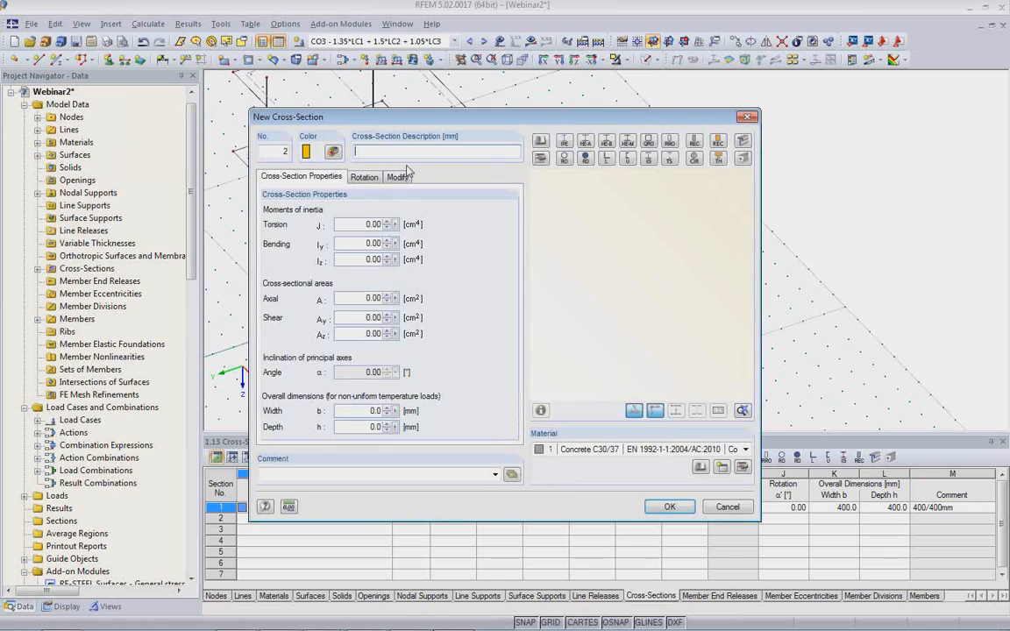
pyautogui.write('Rectangle 300/800')
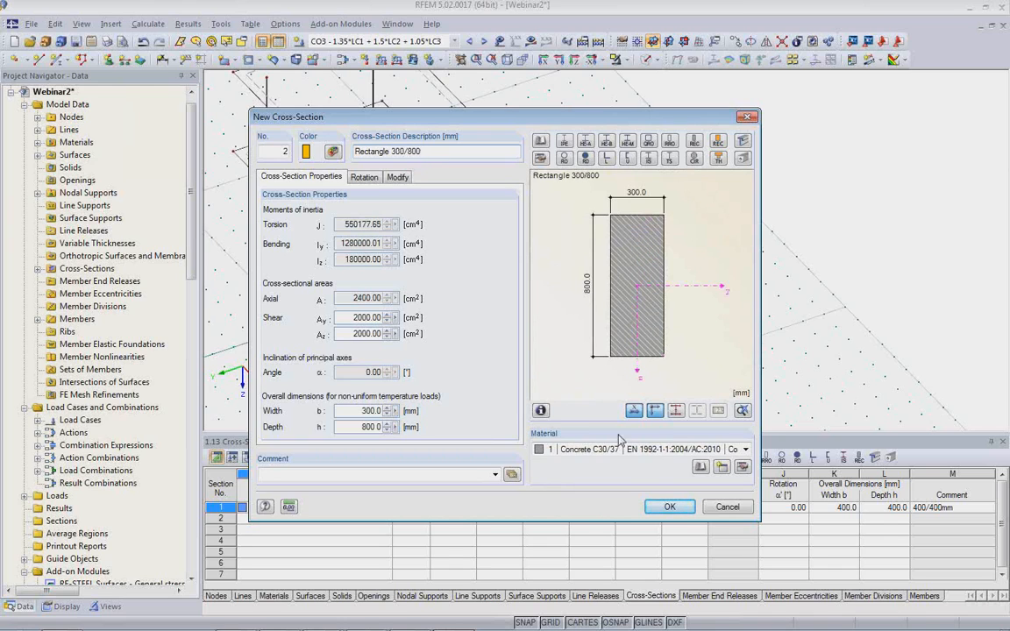
pyautogui.click(668, 507)
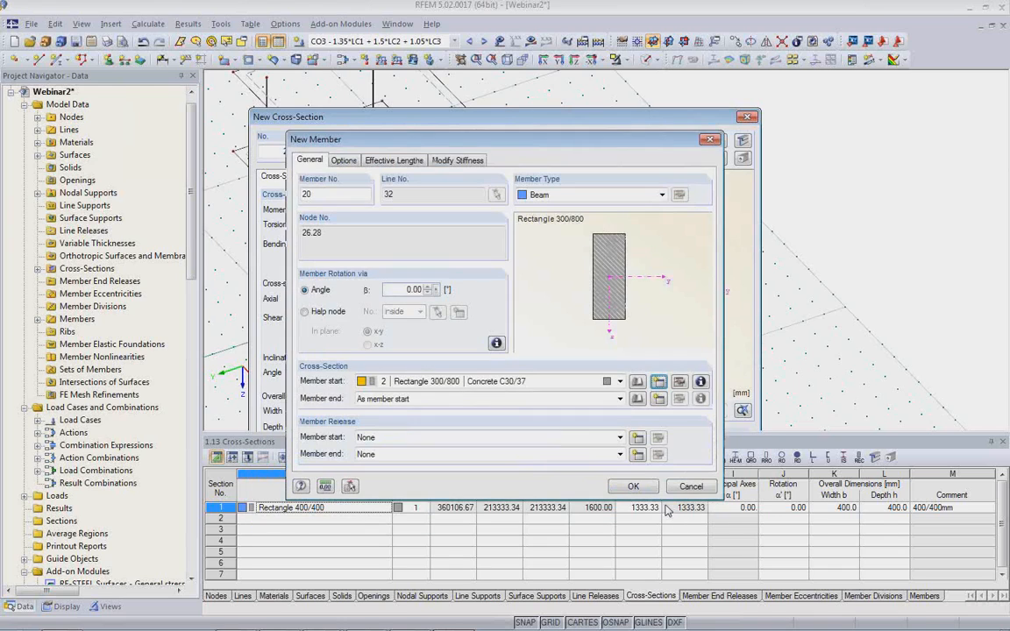
# Make the member a rib on the +z-side of the surface with L/8 integration widths on both sides, and apply it to the line.
pyautogui.click(662, 195)
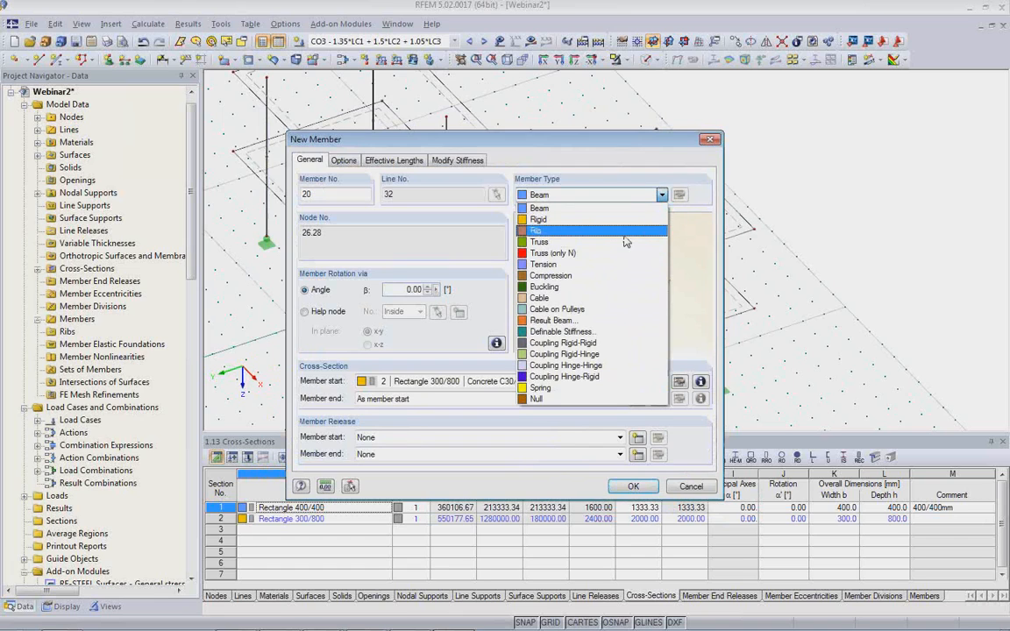
pyautogui.click(664, 227)
pyautogui.click(680, 195)
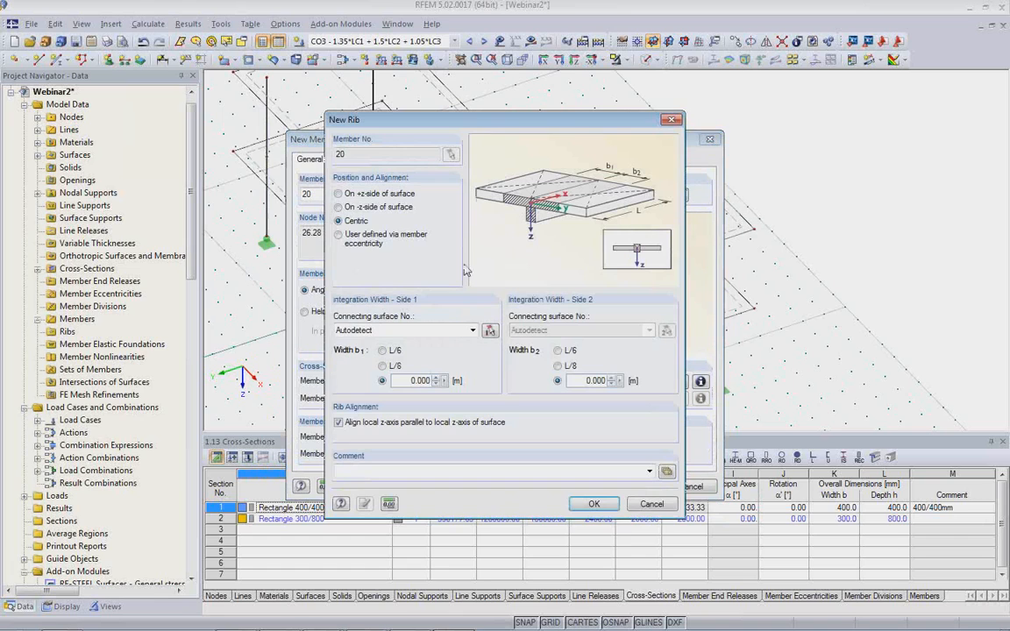
pyautogui.click(347, 194)
pyautogui.click(561, 367)
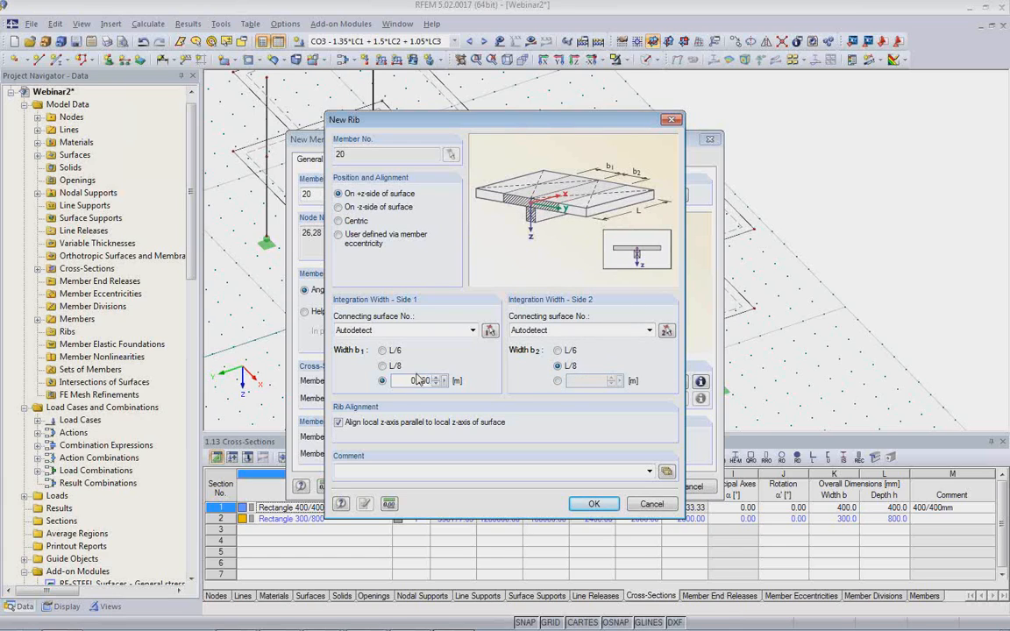
pyautogui.click(383, 367)
pyautogui.click(594, 505)
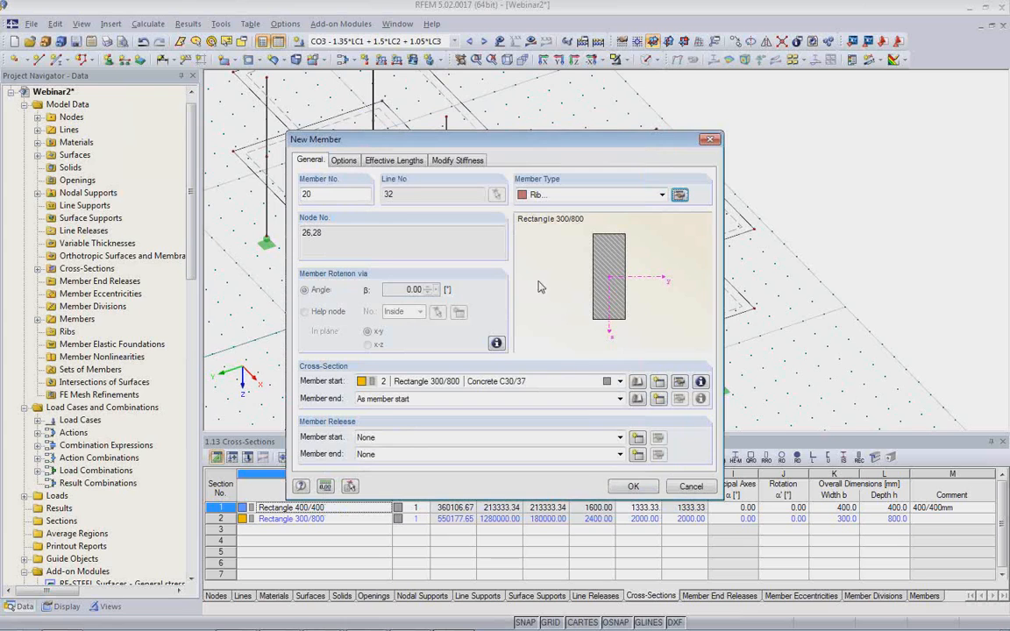
pyautogui.click(633, 486)
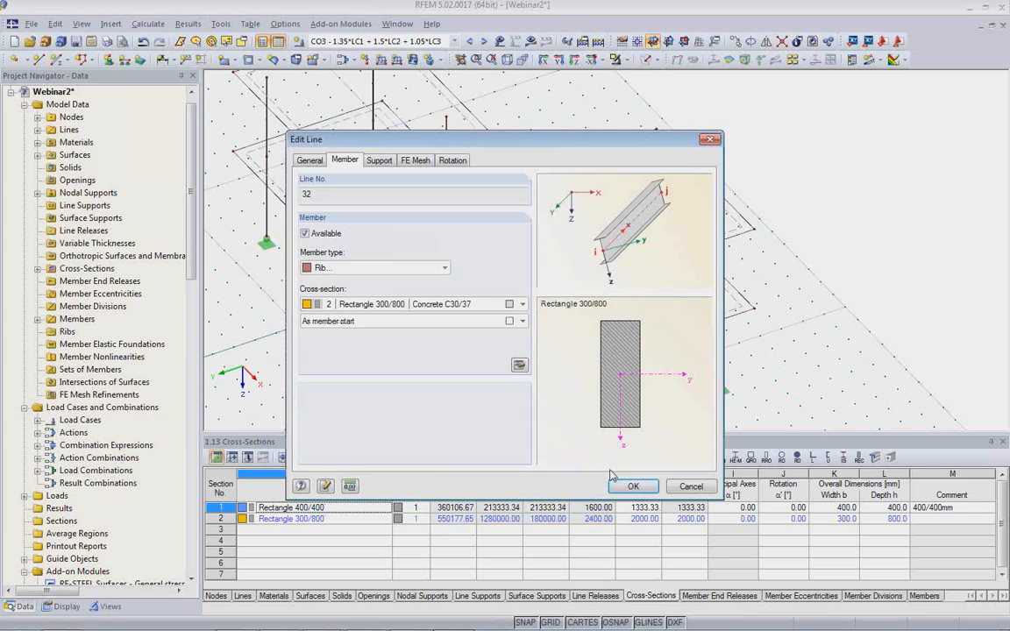
pyautogui.click(633, 484)
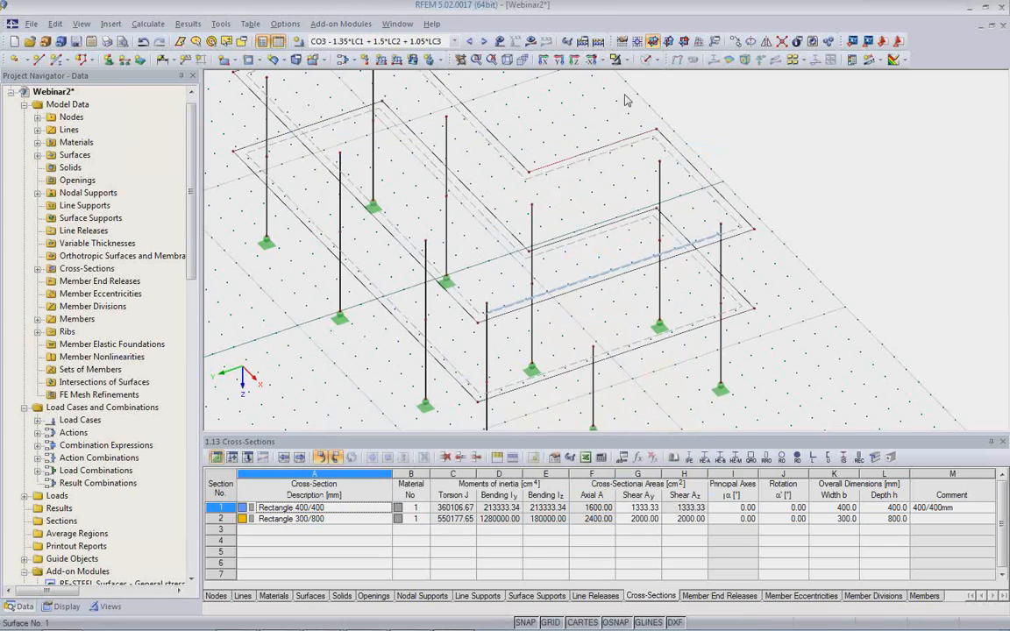
# Display the model as solid and examine the rib beneath the upper slab's front edge from several angles.
pyautogui.click(646, 59)
pyautogui.scroll(-2, 616, 340)
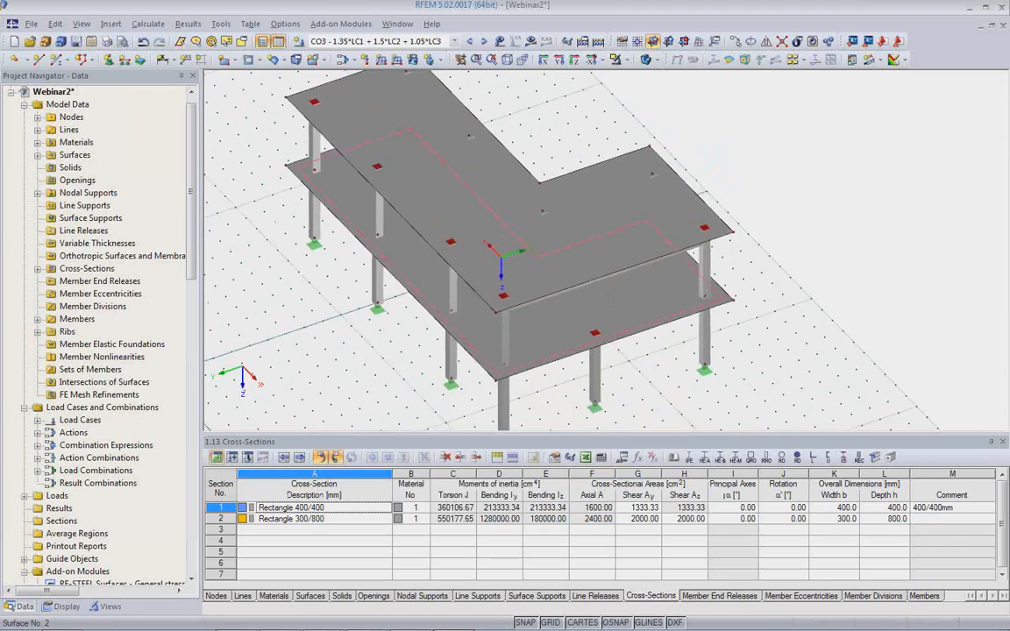
pyautogui.keyDown('ctrl'); pyautogui.moveTo(616, 339); pyautogui.dragTo(571, 157, button='middle'); pyautogui.keyUp('ctrl')
pyautogui.scroll(2, 592, 166)
pyautogui.click(571, 158)
pyautogui.scroll(-3, 438, 228)
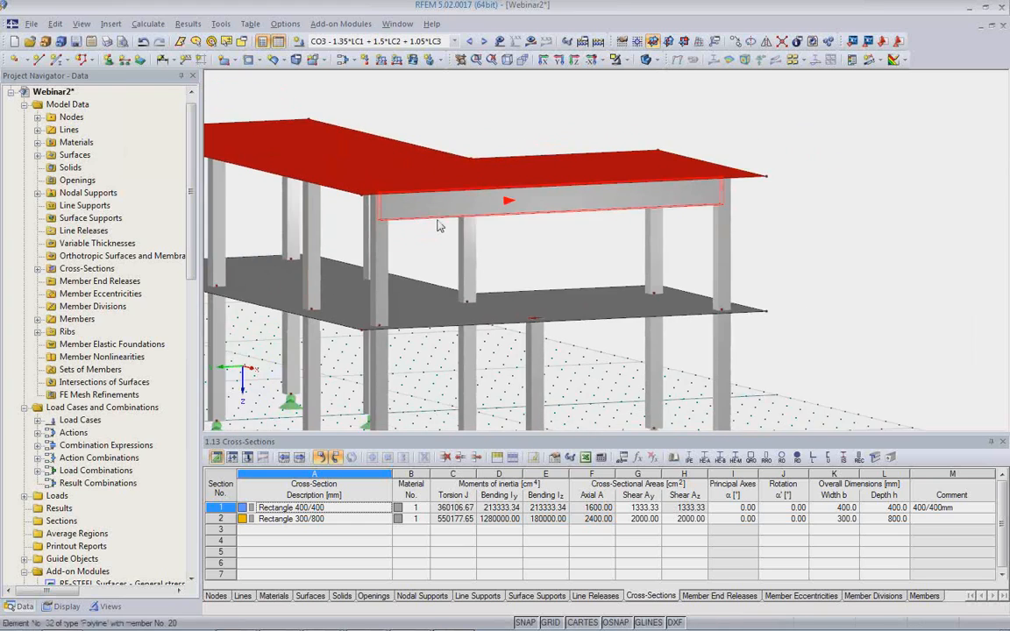
pyautogui.keyDown('ctrl'); pyautogui.moveTo(507, 265); pyautogui.dragTo(642, 346, button='middle'); pyautogui.keyUp('ctrl')
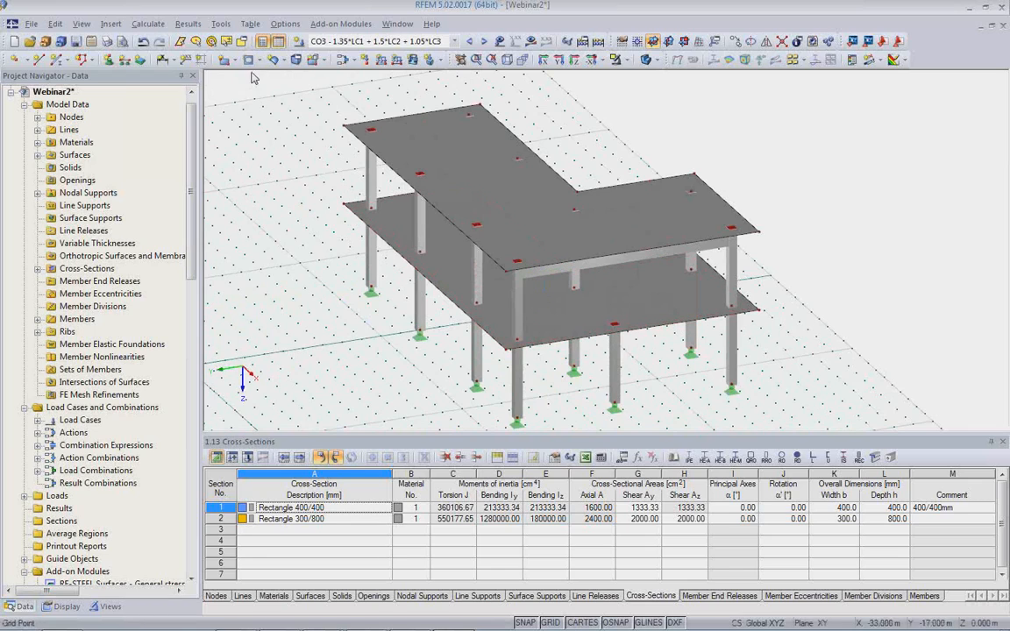
# Start a rectangular opening and place the work plane origin at a column node on the lower slab's level.
pyautogui.click(226, 59)
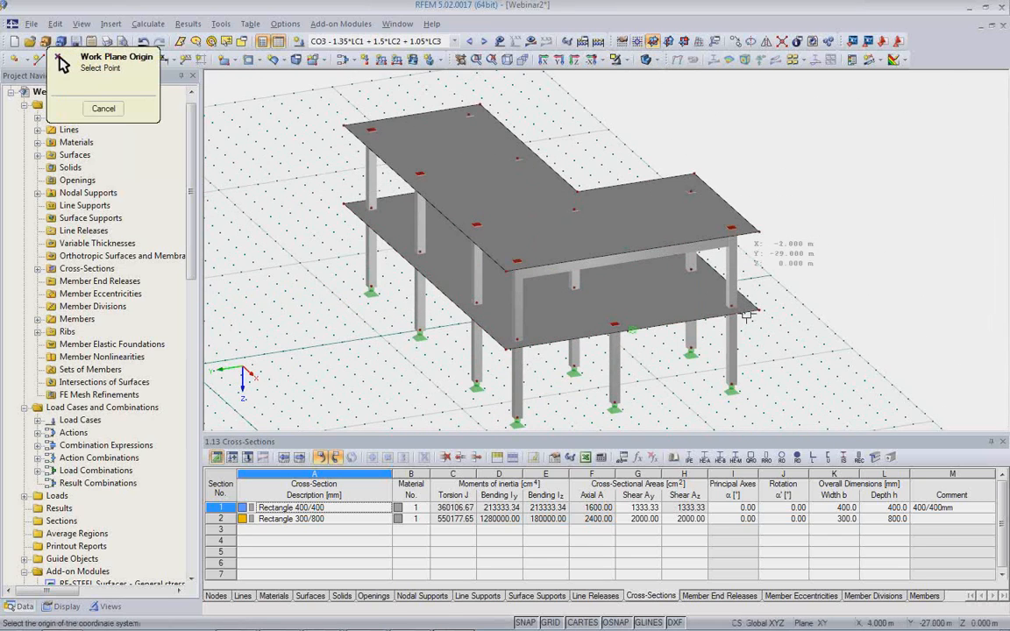
pyautogui.click(686, 280)
pyautogui.scroll(-2, 689, 309)
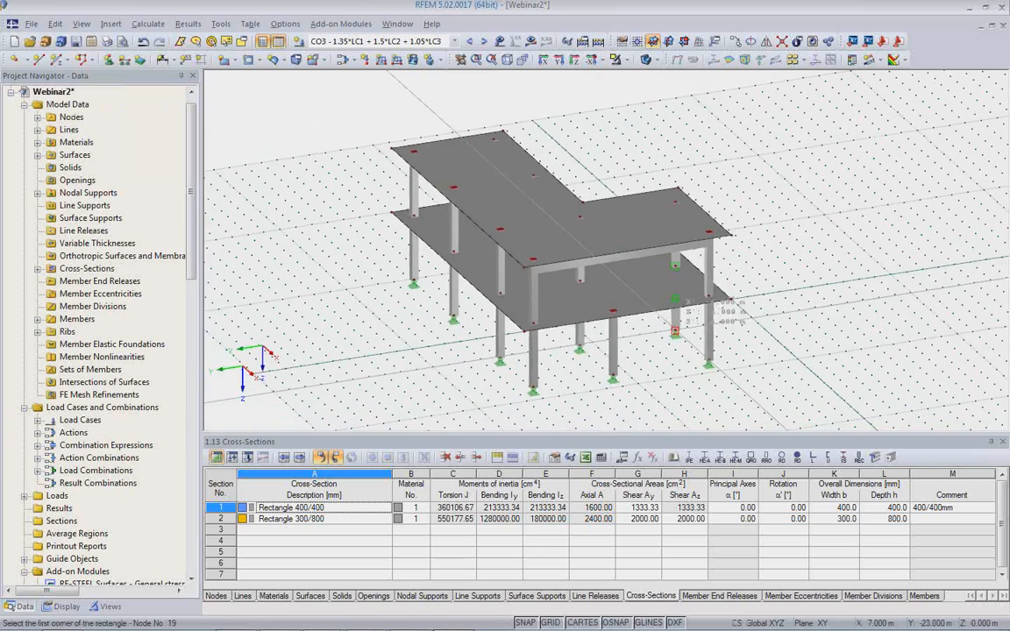
pyautogui.moveTo(691, 332)
pyautogui.keyDown('ctrl'); pyautogui.mouseDown(button='middle')
pyautogui.moveTo(690, 282)
pyautogui.moveTo(691, 339)
pyautogui.mouseUp(button='middle'); pyautogui.keyUp('ctrl')
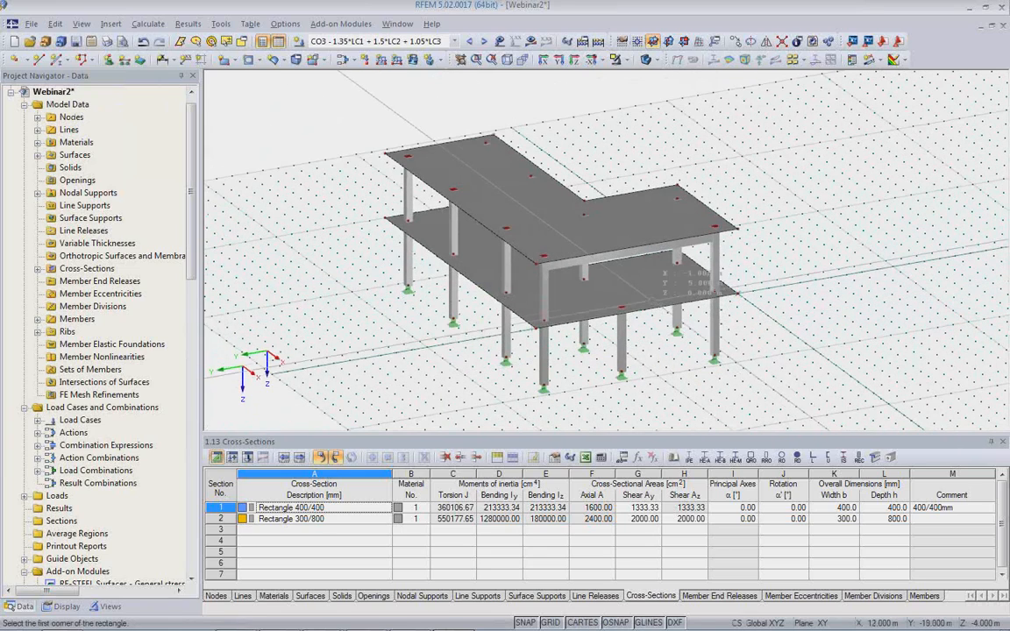
# Cut a rectangular opening in the lower slab near its front edge, with all corners chamfered by 0.5 m.
pyautogui.click(651, 241)
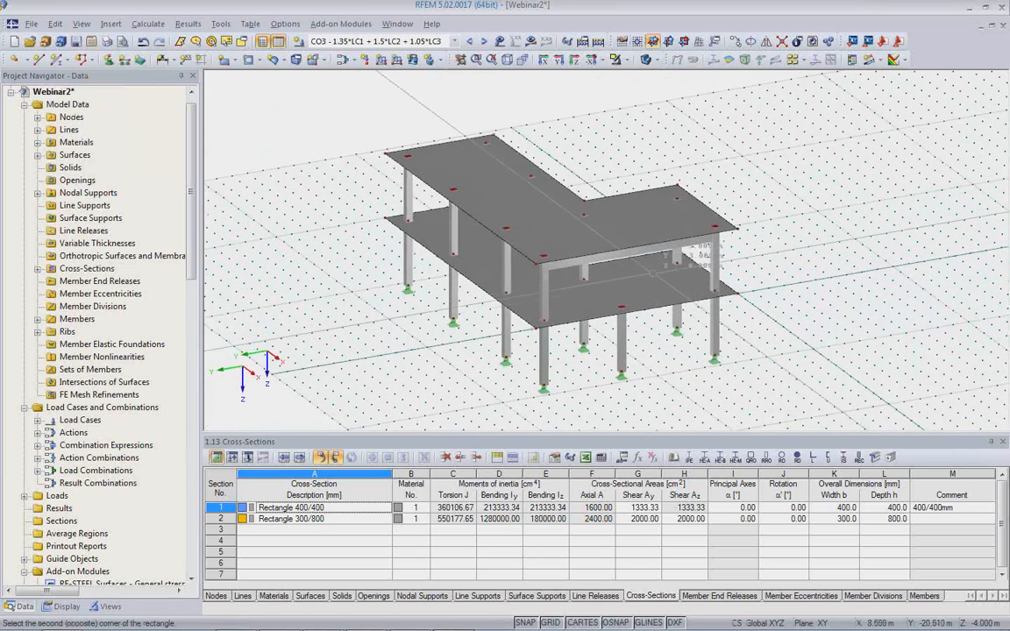
pyautogui.click(638, 289)
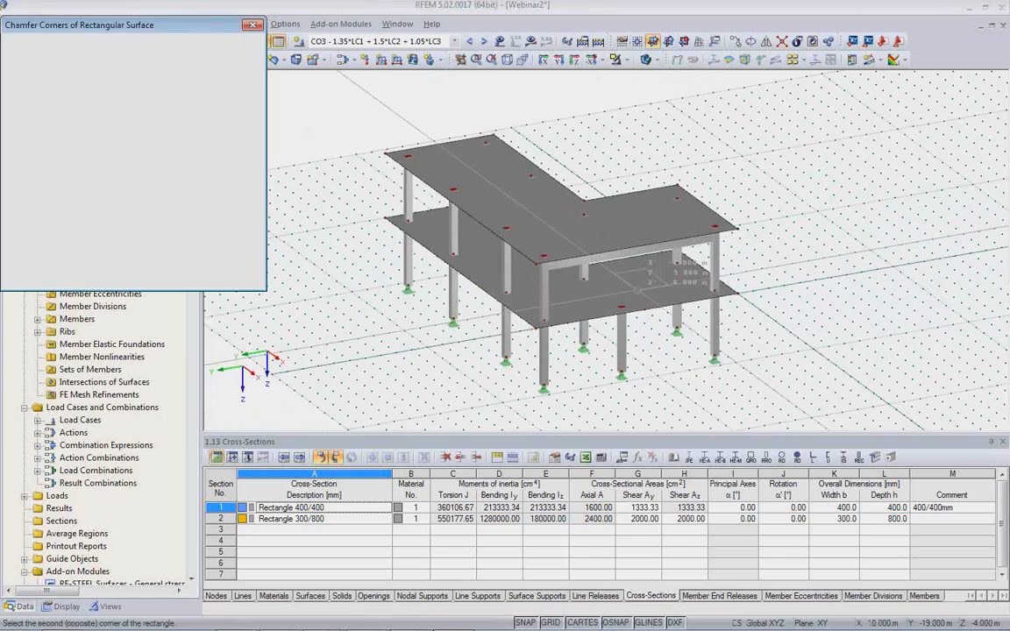
pyautogui.click(177, 277)
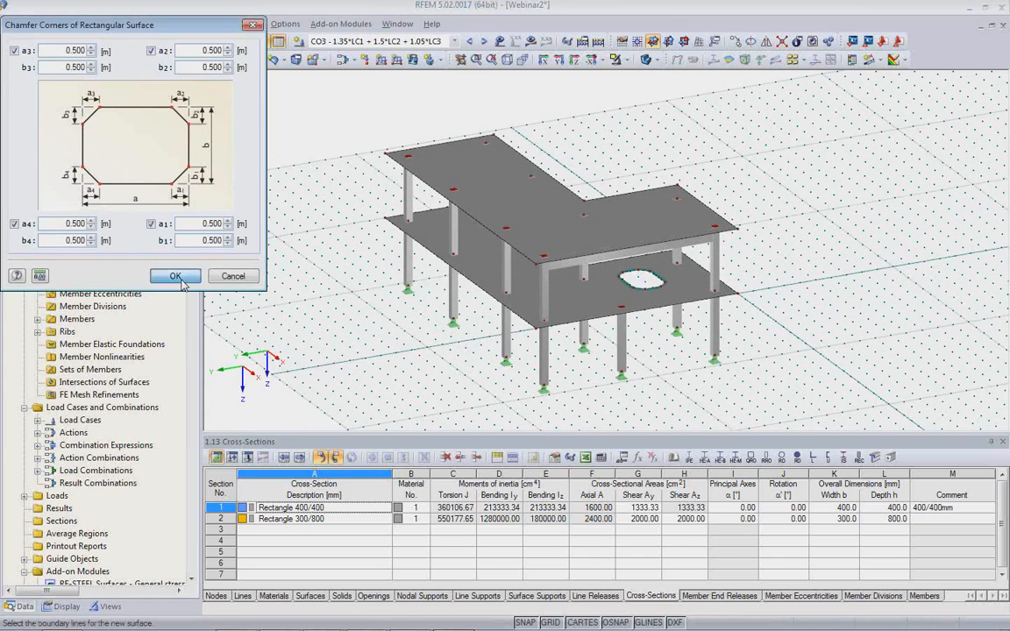
pyautogui.rightClick(677, 383)
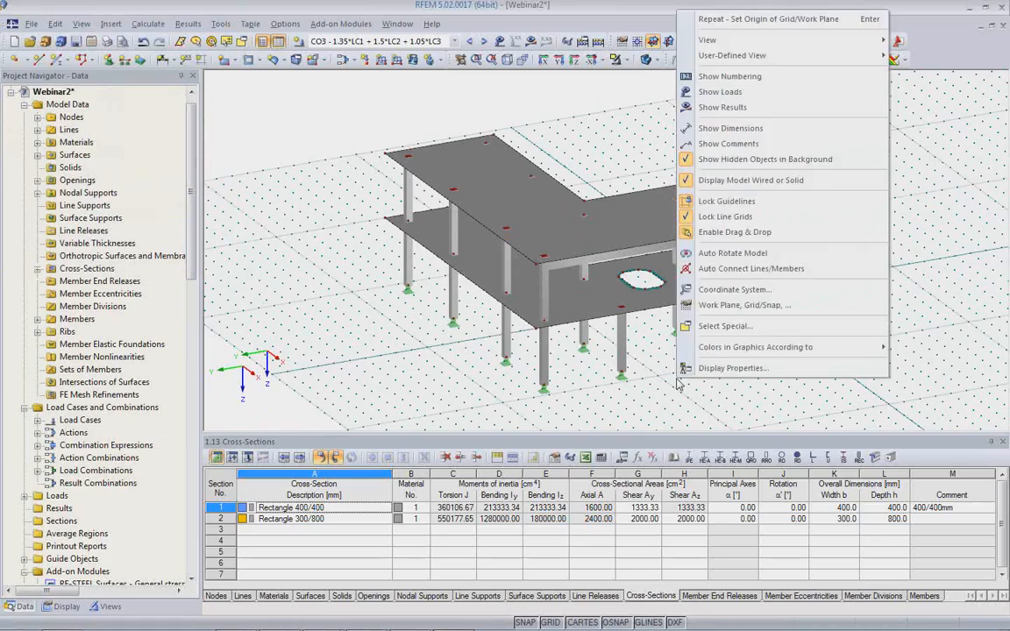
pyautogui.click(647, 368)
pyautogui.keyDown('ctrl'); pyautogui.moveTo(649, 365); pyautogui.dragTo(706, 355, button='middle'); pyautogui.keyUp('ctrl')
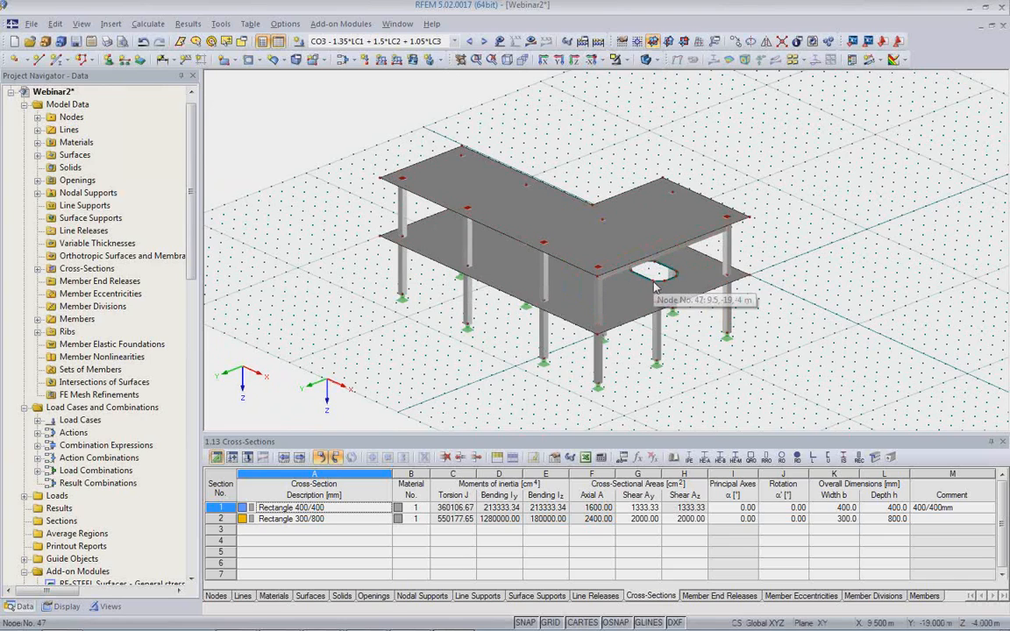
# Switch to Revit and import the RFEM model, updating the existing structure with absent objects removed and structural data and loads applied.
pyautogui.moveTo(325, 624)
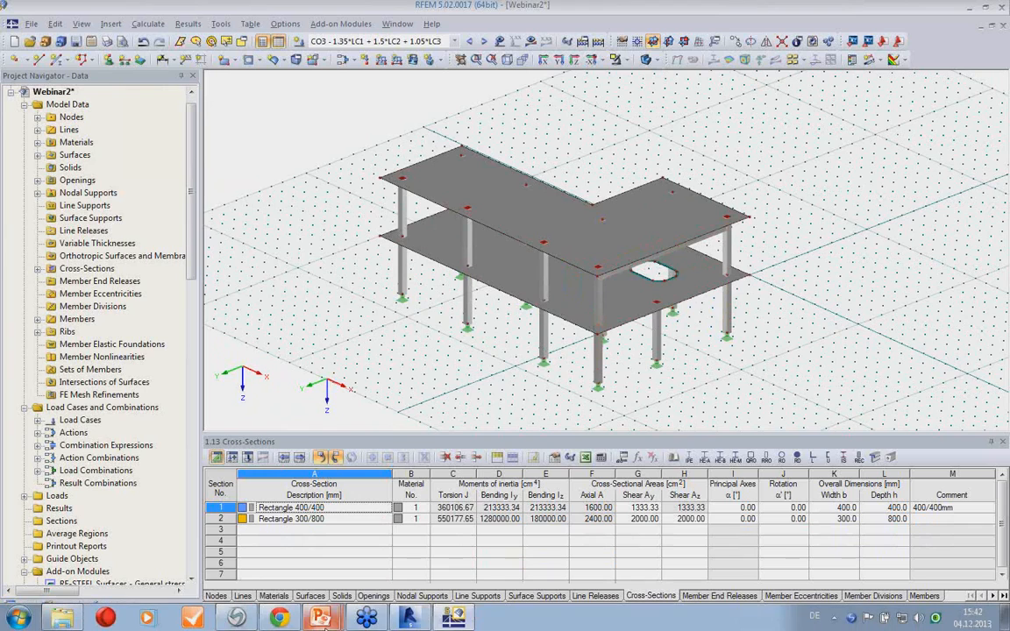
pyautogui.click(407, 618)
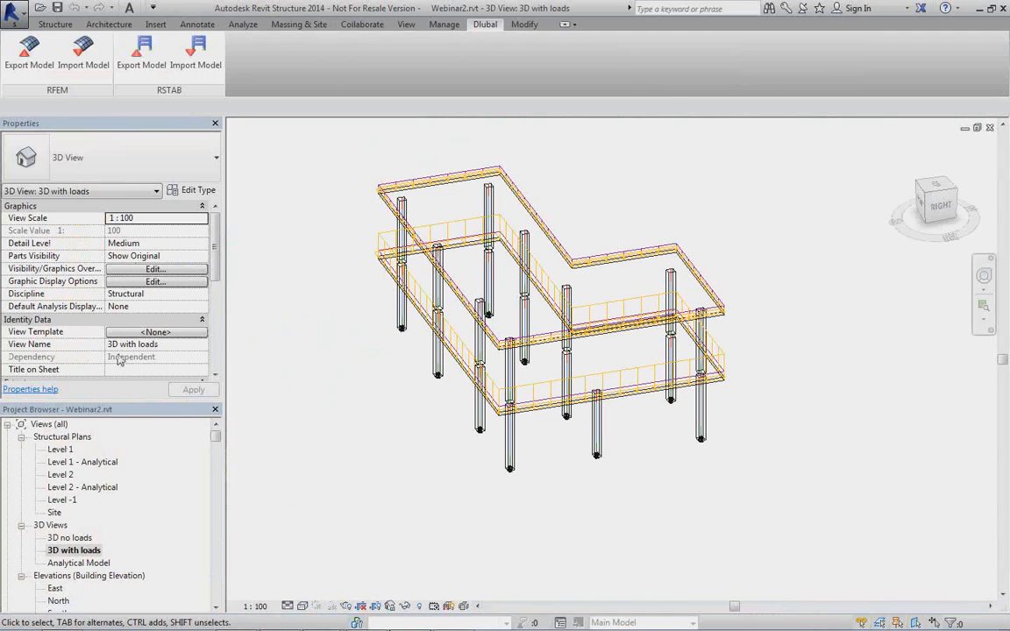
pyautogui.click(80, 60)
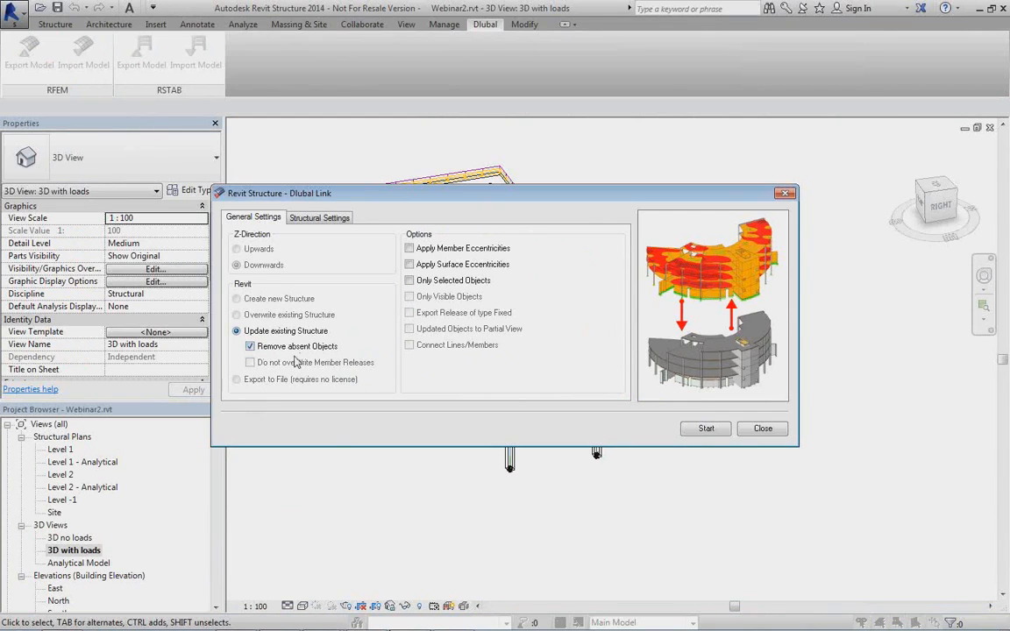
pyautogui.click(320, 218)
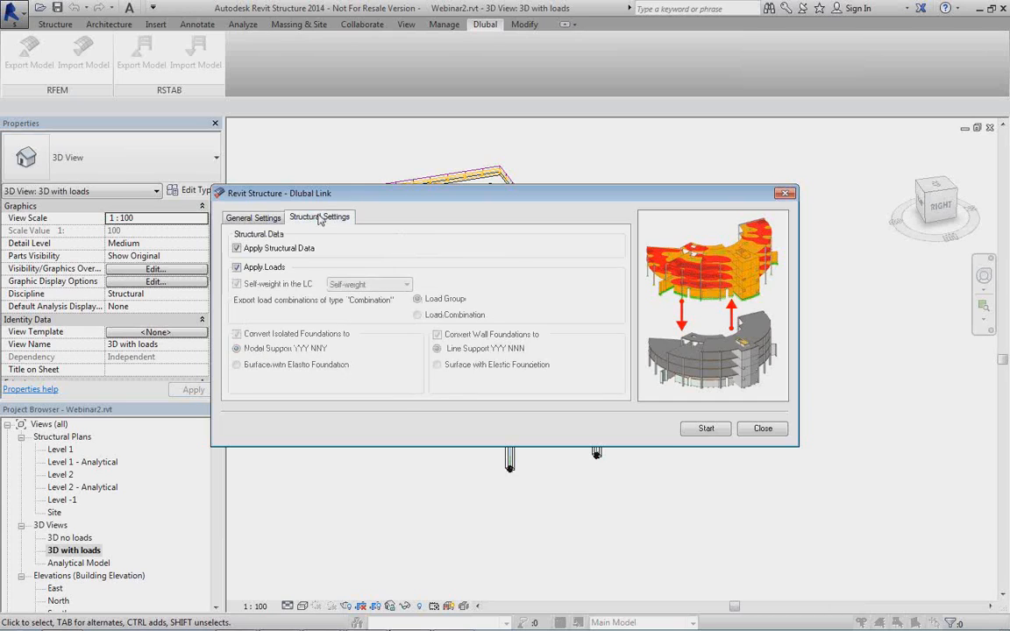
pyautogui.click(273, 220)
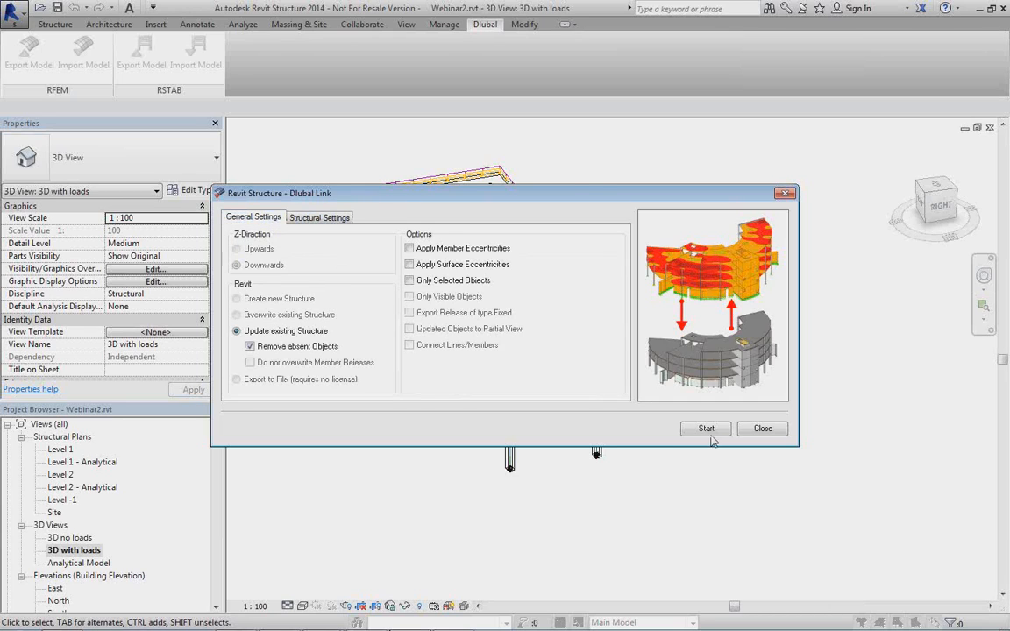
pyautogui.click(706, 428)
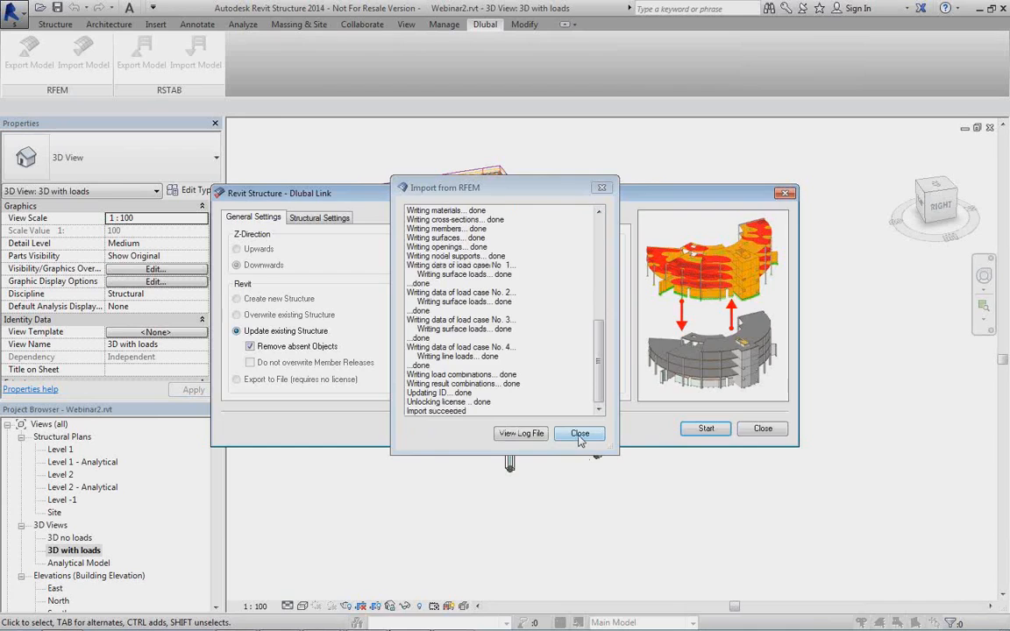
# Close the import report and examine the updated 3D structure with loads, selecting the upper floor slab.
pyautogui.click(580, 434)
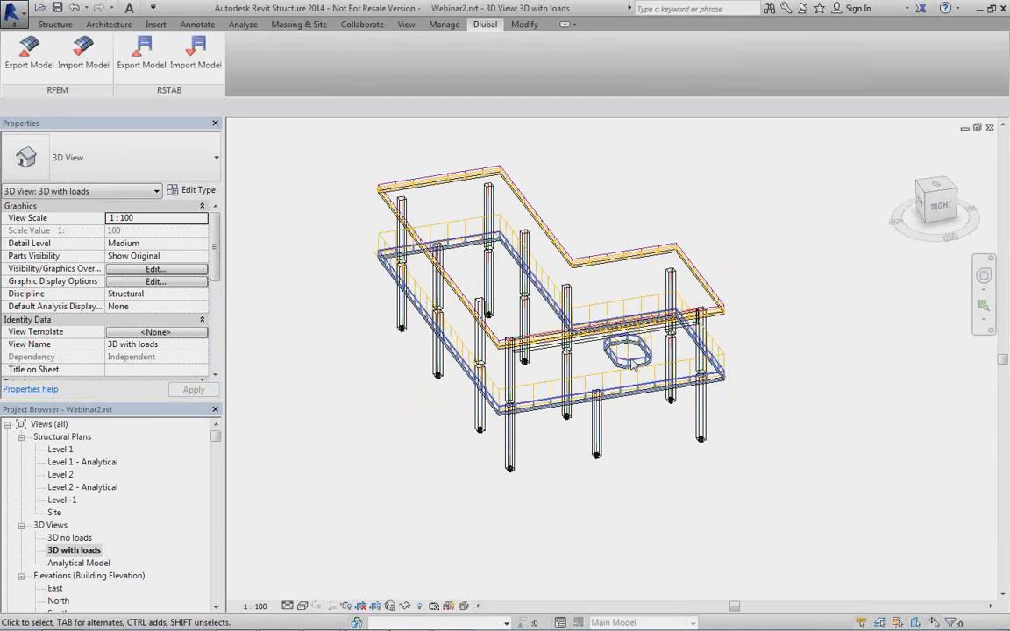
pyautogui.keyDown('shift'); pyautogui.moveTo(634, 366); pyautogui.dragTo(568, 427, button='middle'); pyautogui.keyUp('shift')
pyautogui.scroll(5, 547, 278)
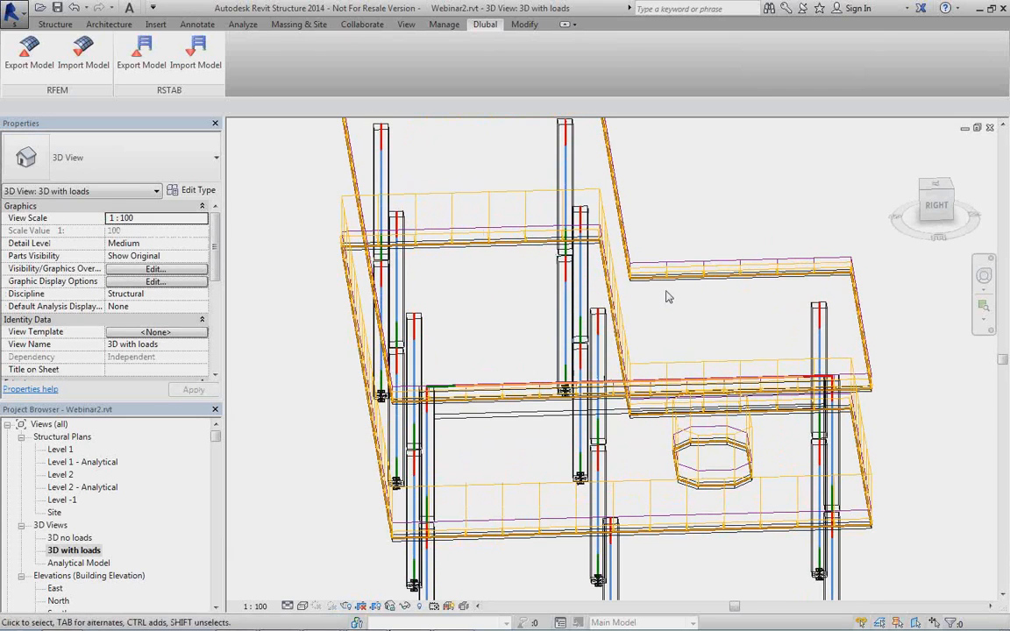
pyautogui.click(666, 287)
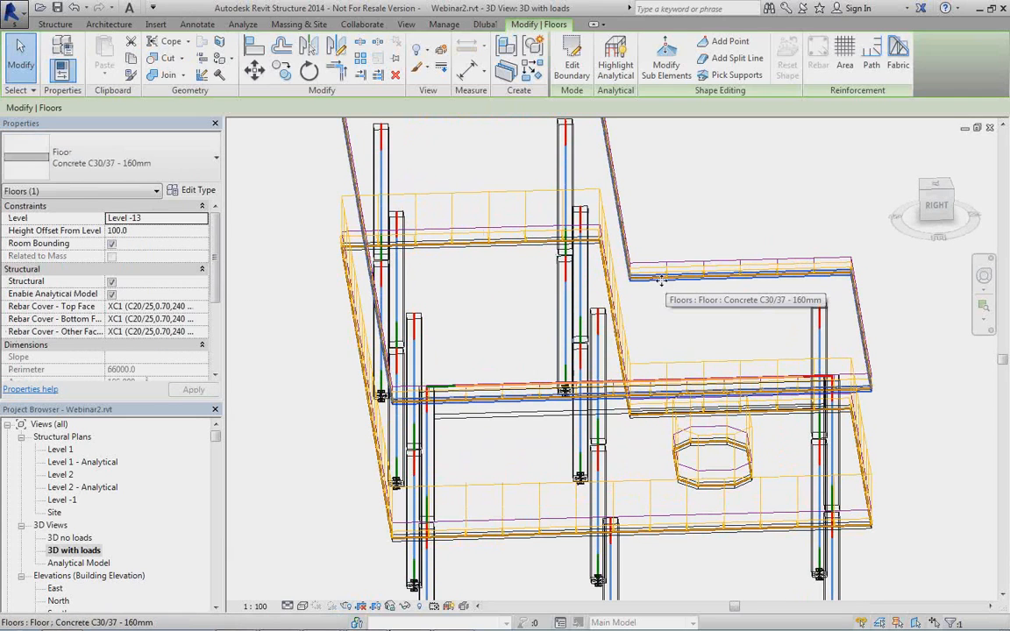
pyautogui.scroll(-2, 541, 390)
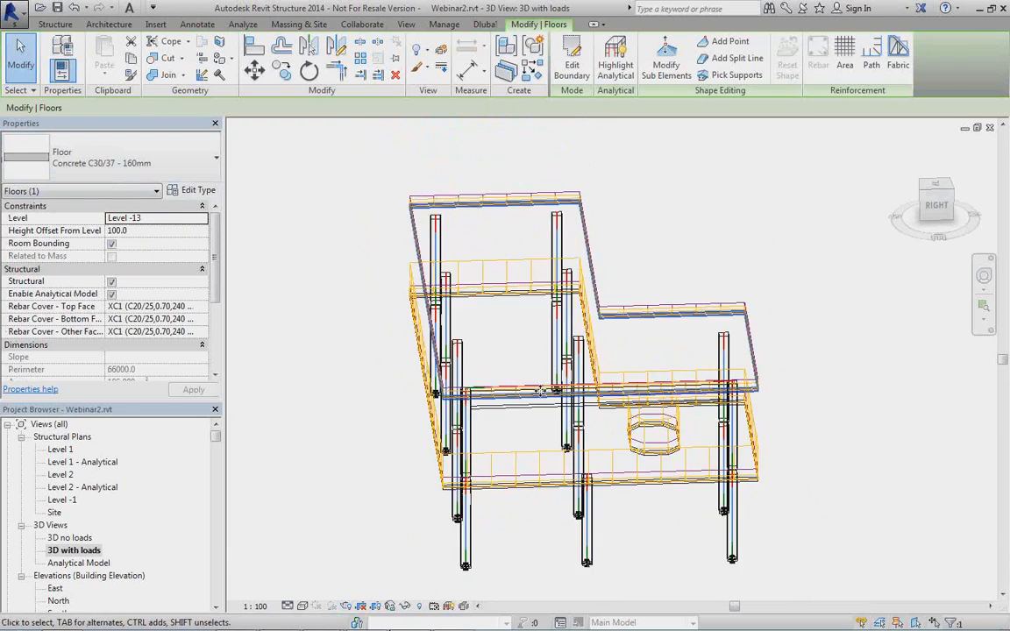
pyautogui.keyDown('shift'); pyautogui.moveTo(521, 440); pyautogui.dragTo(334, 456, button='middle'); pyautogui.keyUp('shift')
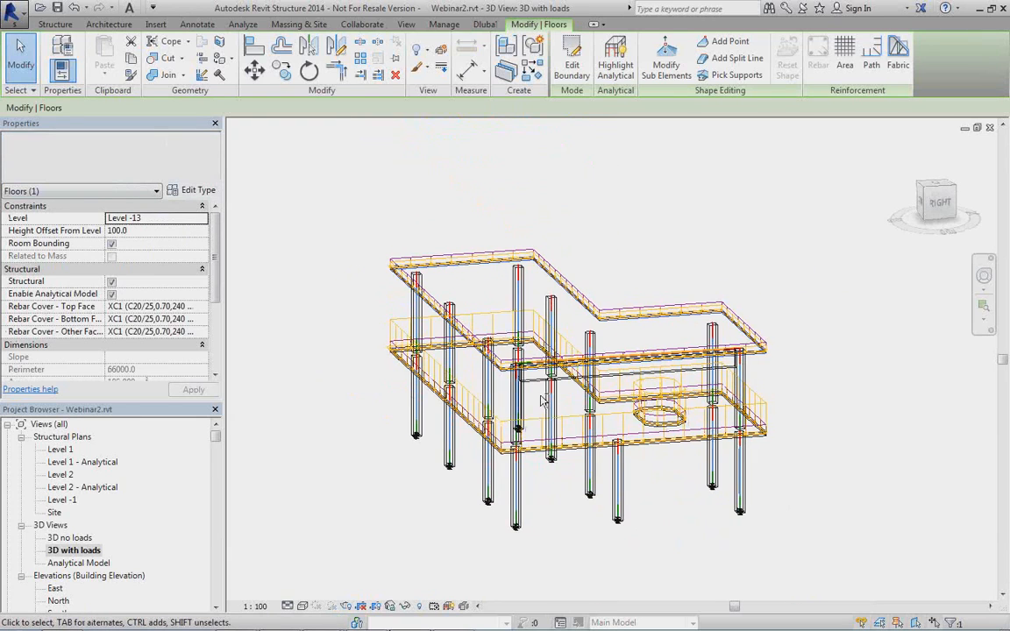
# Open the East elevation view and clear the upper floor selection.
pyautogui.moveTo(217, 437); pyautogui.dragTo(217, 444)
pyautogui.doubleClick(56, 500)
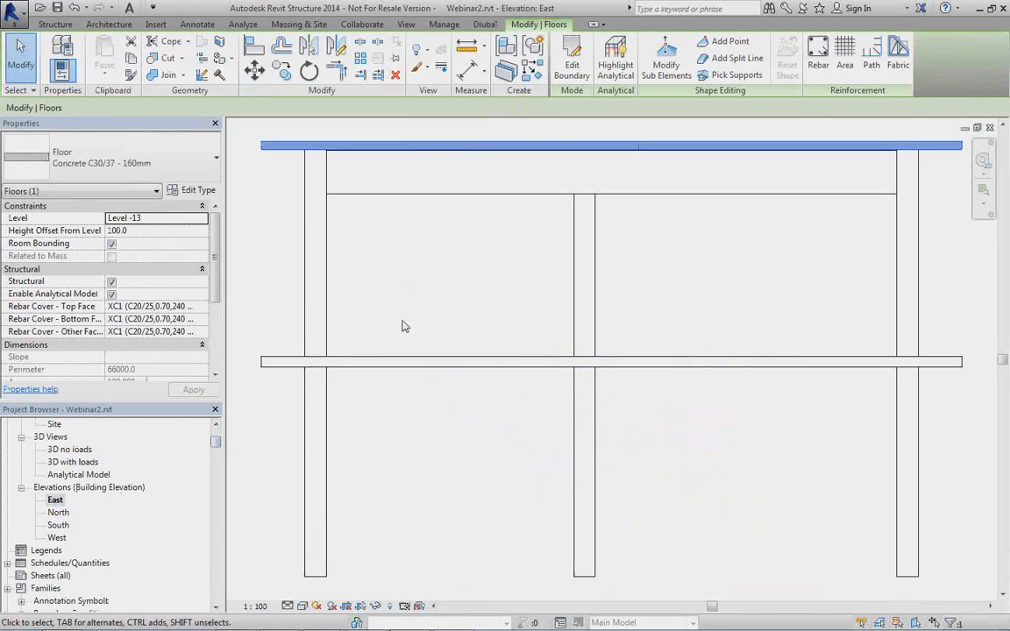
pyautogui.press('Escape')
pyautogui.moveTo(701, 284); pyautogui.dragTo(680, 364, button='middle')
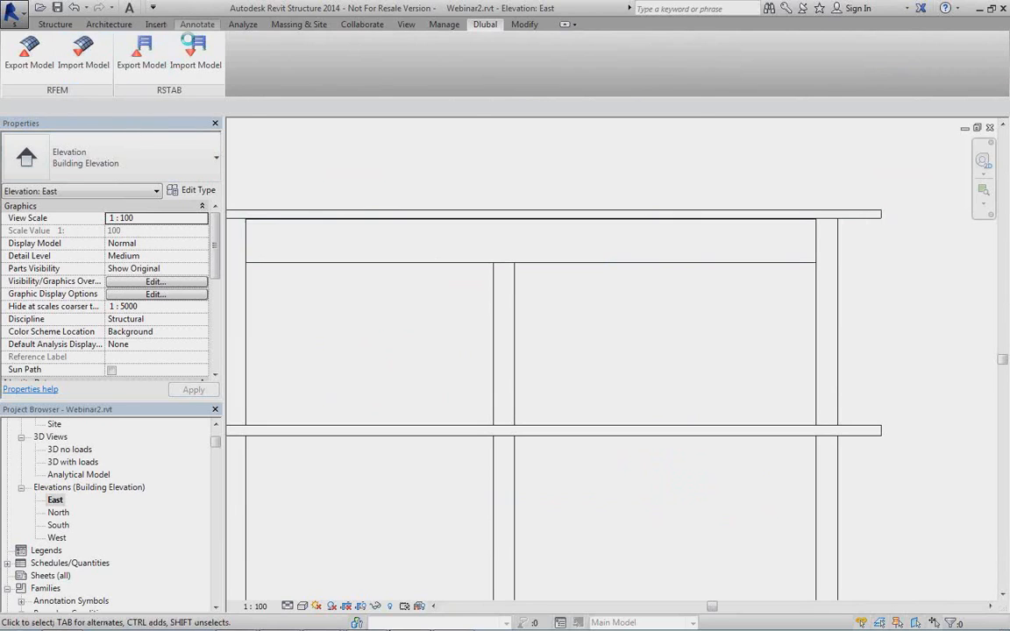
# Add an aligned dimension to the depth of the beam beneath the upper slab in the East elevation.
pyautogui.click(191, 25)
pyautogui.click(58, 54)
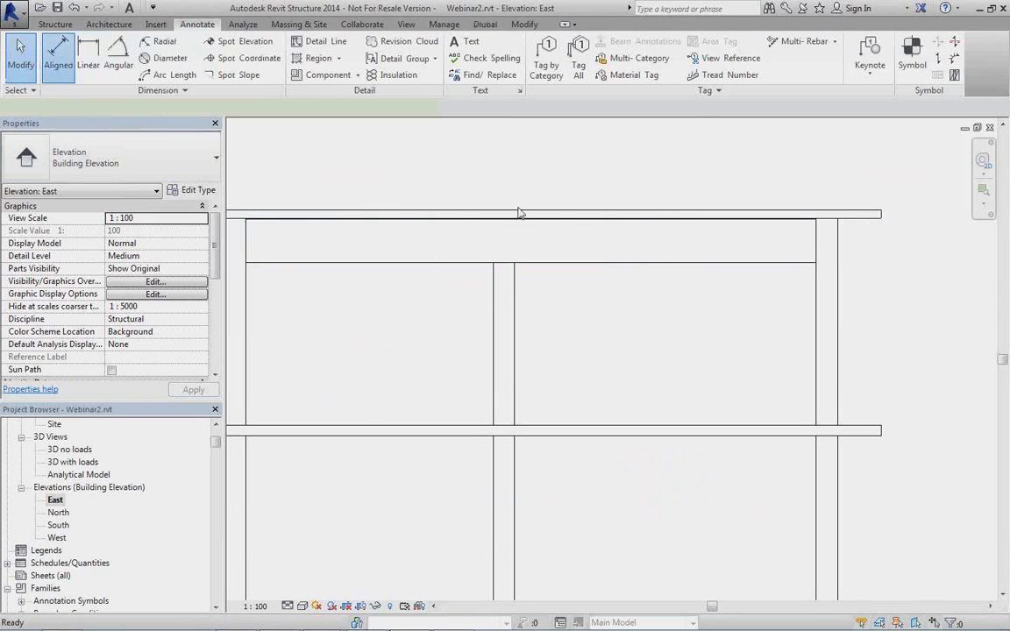
pyautogui.click(665, 263)
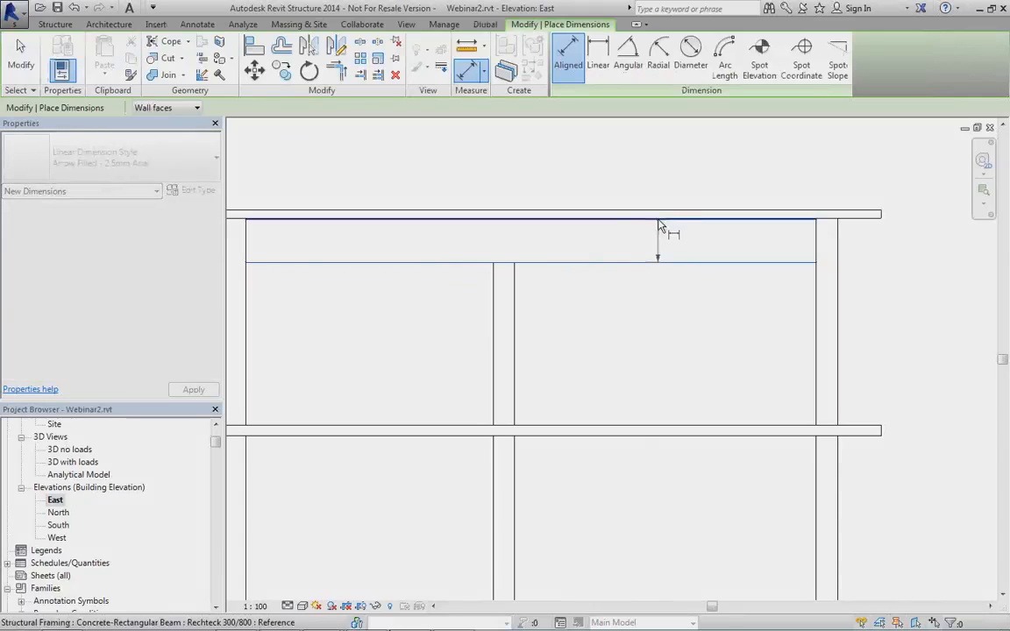
pyautogui.click(663, 221)
pyautogui.click(673, 204)
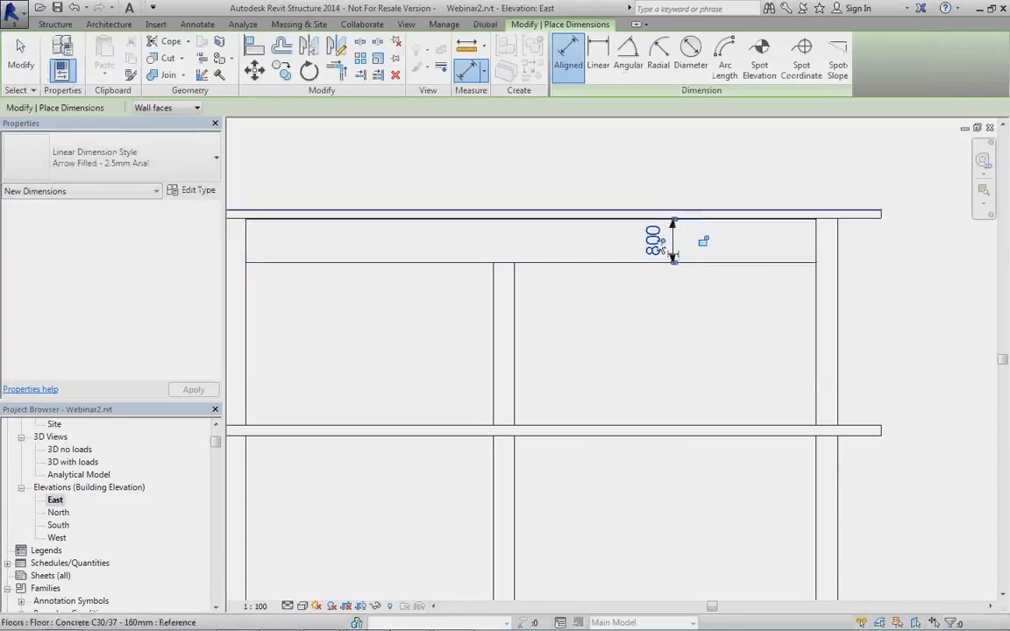
pyautogui.scroll(-2, 659, 331)
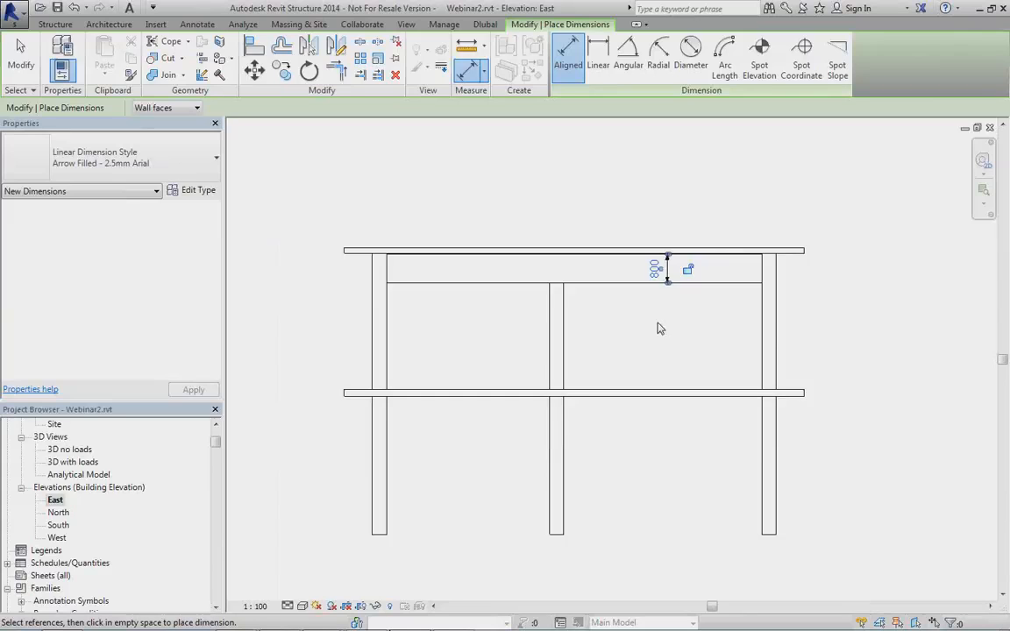
pyautogui.rightClick(660, 329)
pyautogui.click(707, 333)
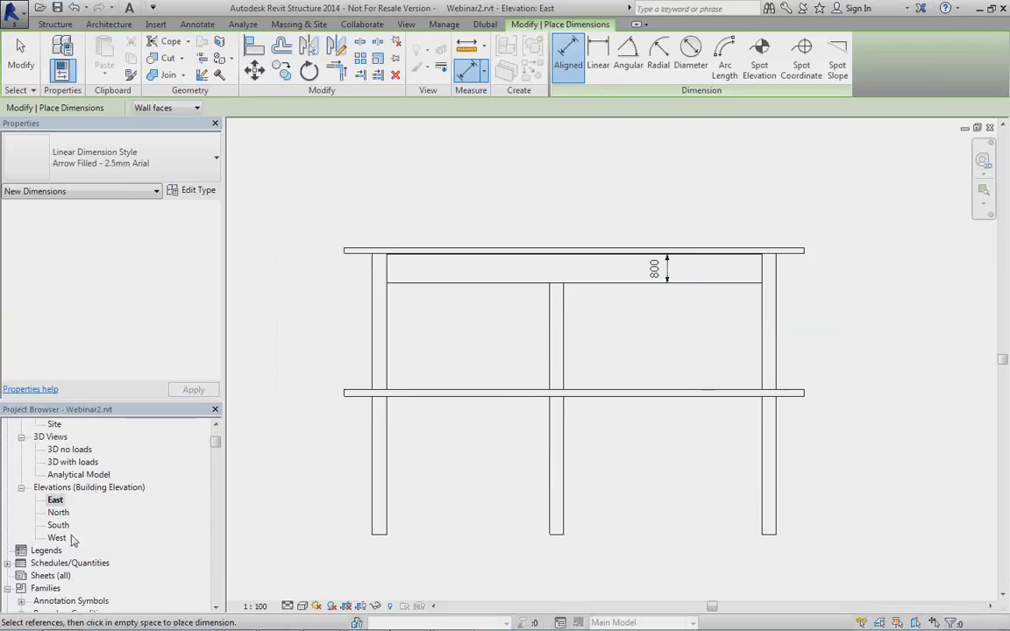
pyautogui.press('Escape')
pyautogui.press('Escape')
# Open the 3D no loads view, show third-party generated load combinations, and review the factors of several combinations, including CO10 and CO3.
pyautogui.scroll(5, 216, 443)
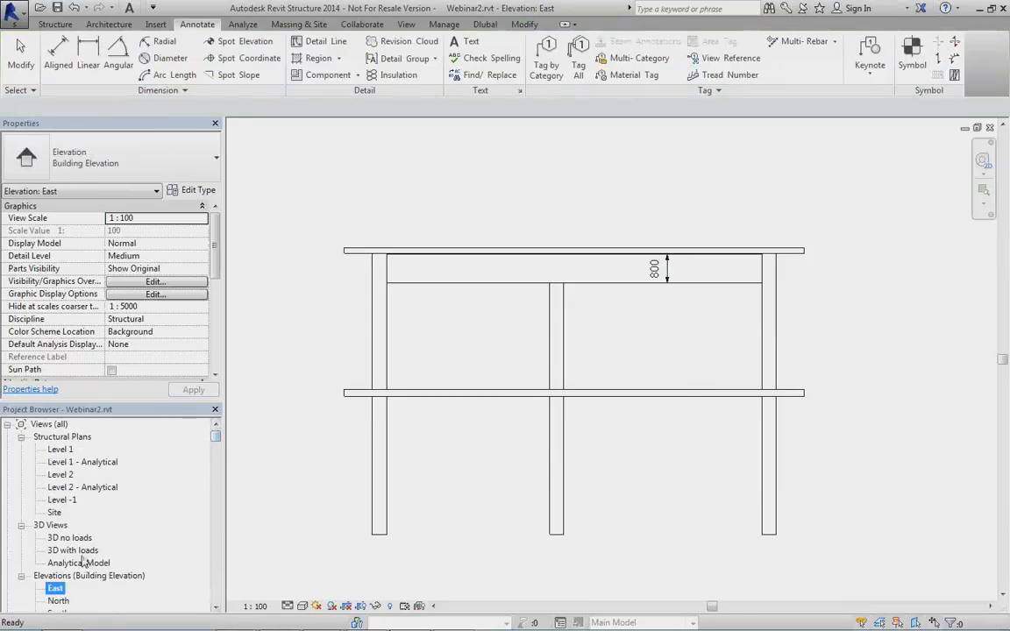
pyautogui.doubleClick(69, 537)
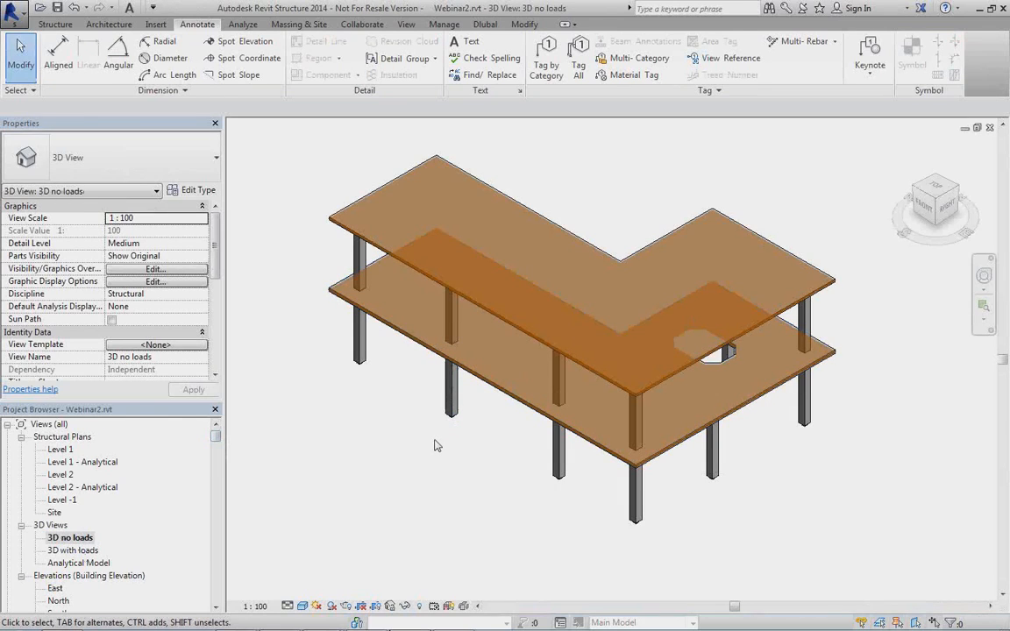
pyautogui.click(238, 27)
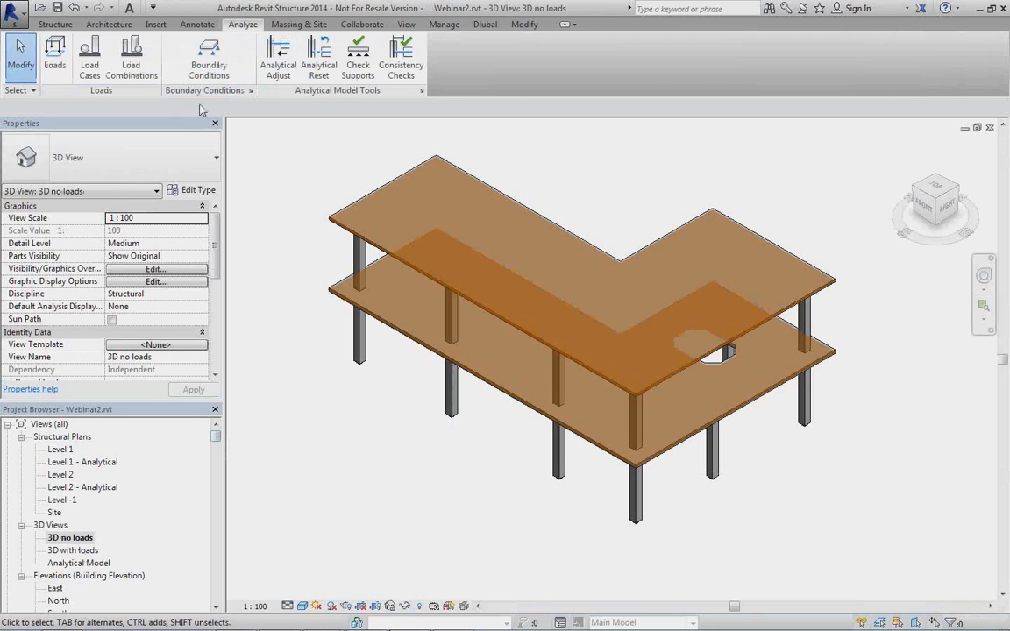
pyautogui.click(132, 57)
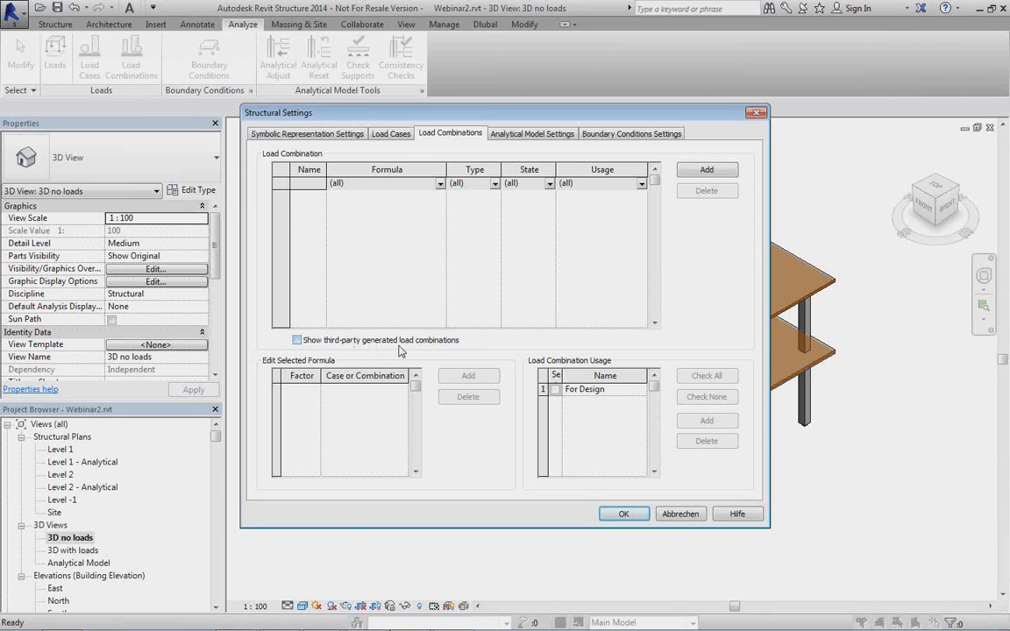
pyautogui.click(296, 340)
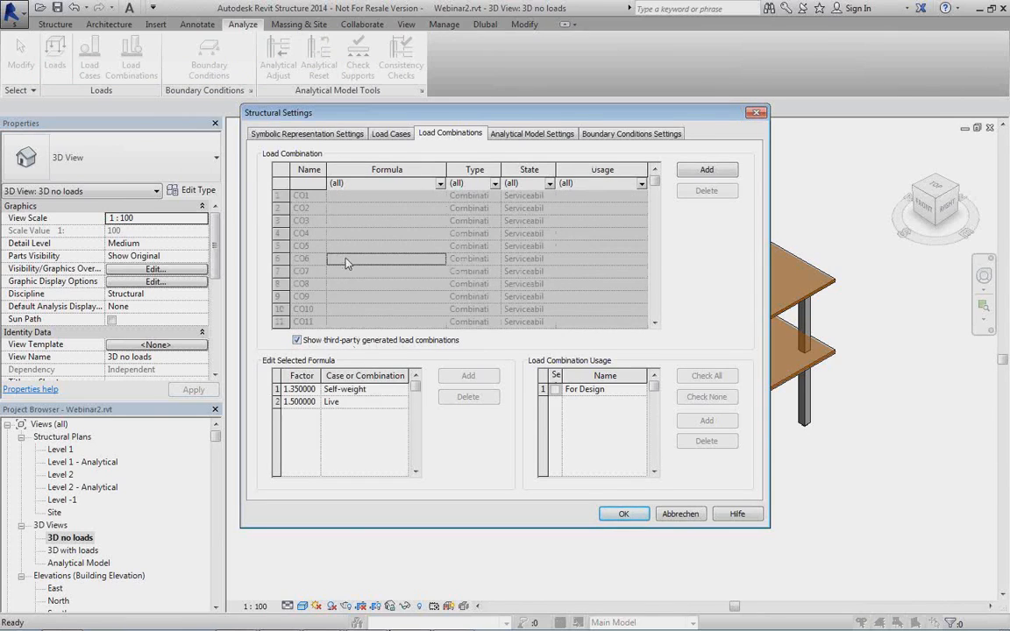
pyautogui.click(330, 314)
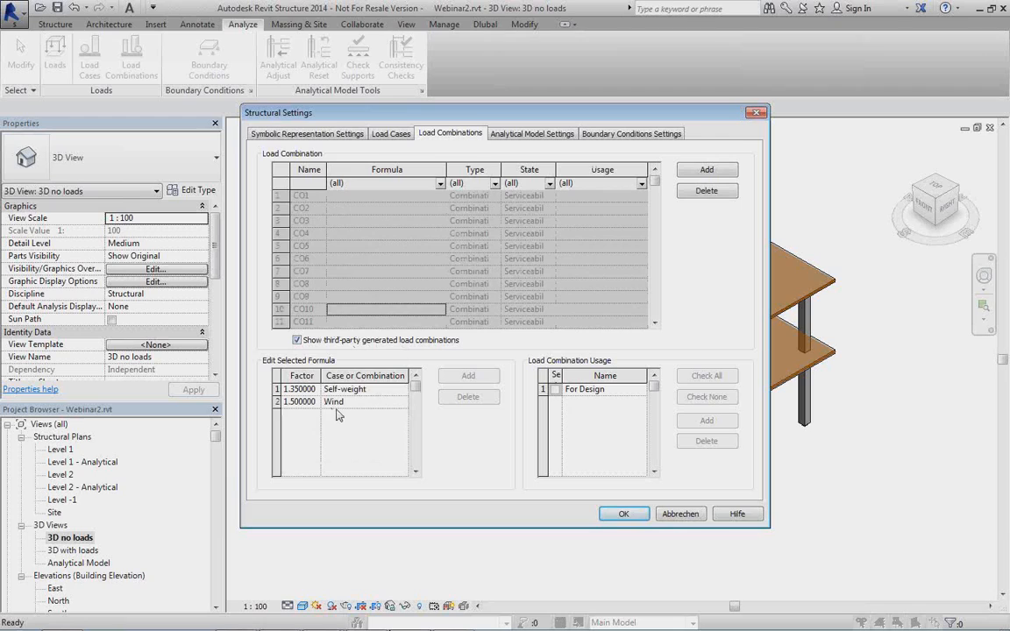
pyautogui.click(298, 220)
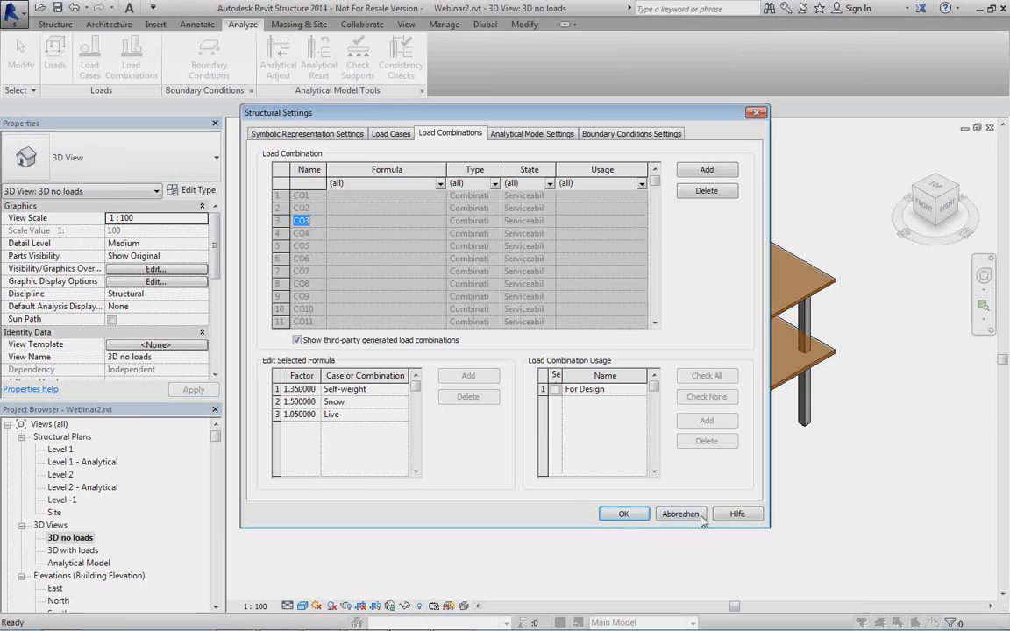
pyautogui.click(623, 513)
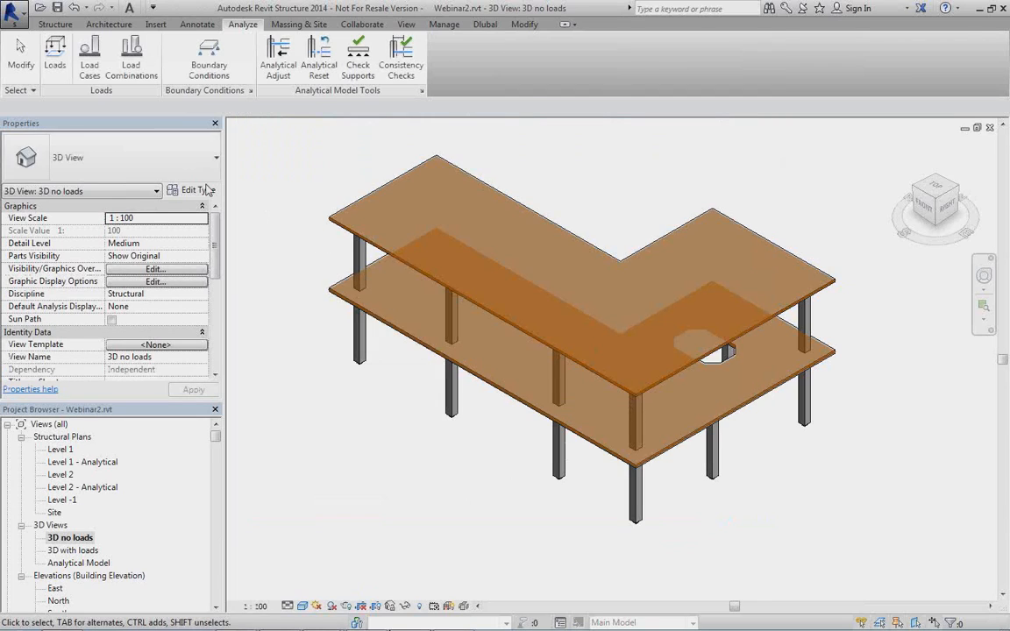
# Review the structural settings of the RFEM import, and close the settings without starting an import.
pyautogui.click(59, 24)
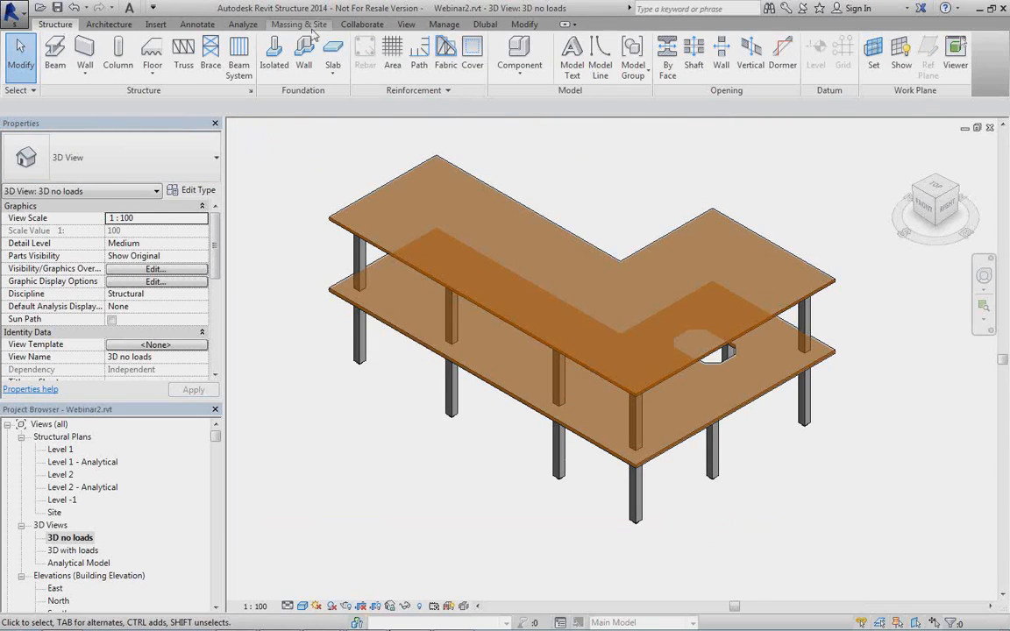
pyautogui.click(483, 26)
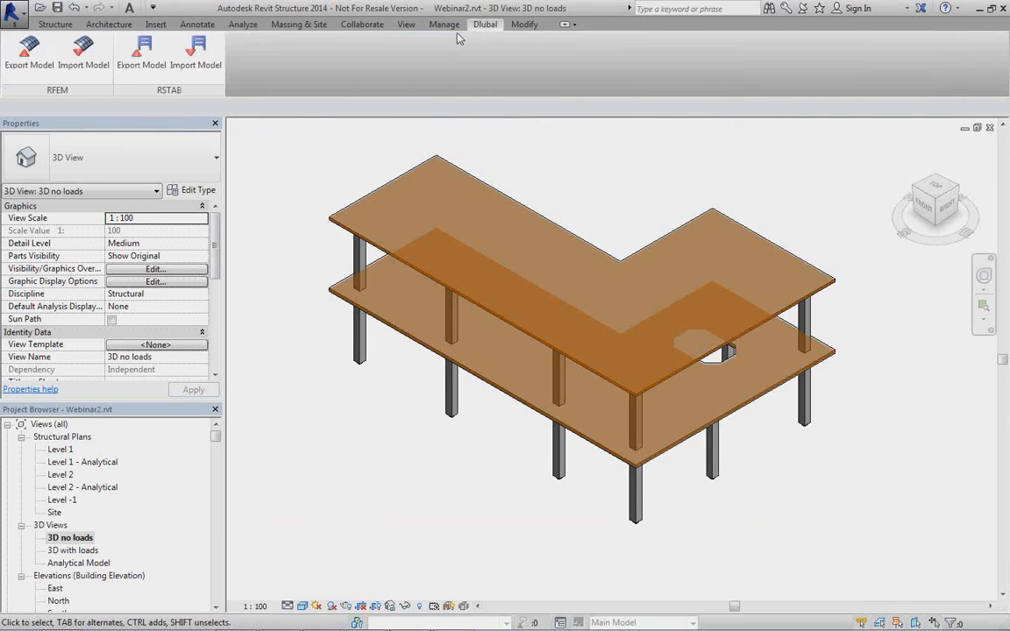
pyautogui.click(83, 53)
pyautogui.click(303, 217)
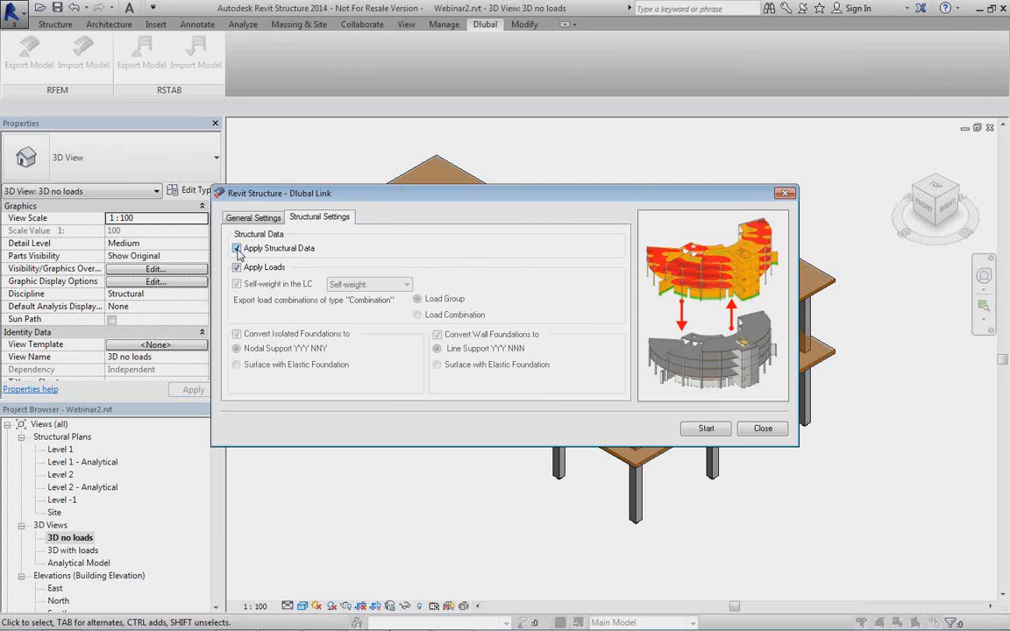
pyautogui.moveTo(412, 626)
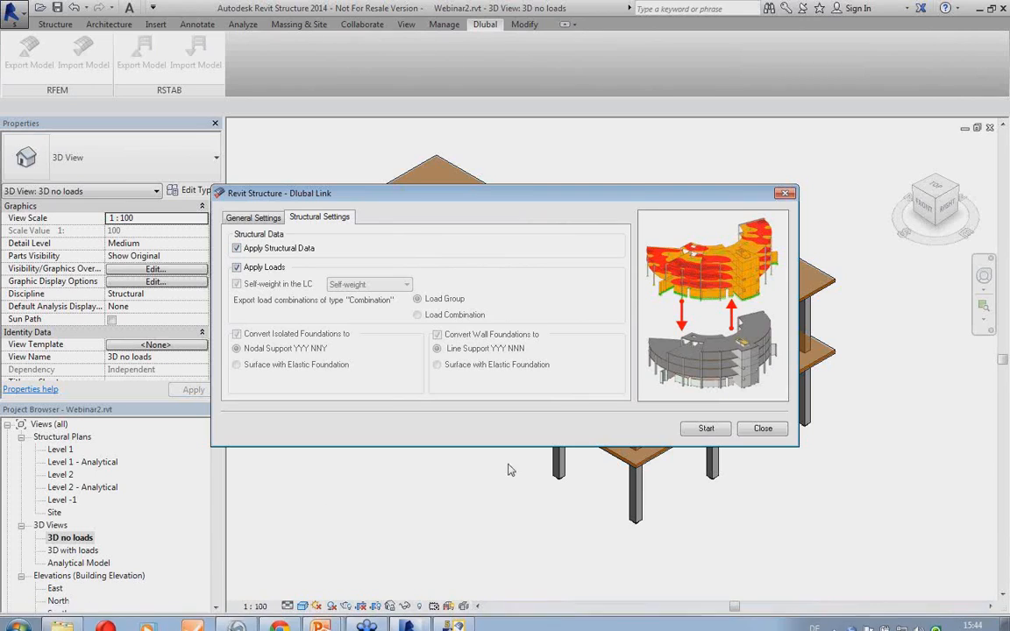
pyautogui.click(761, 429)
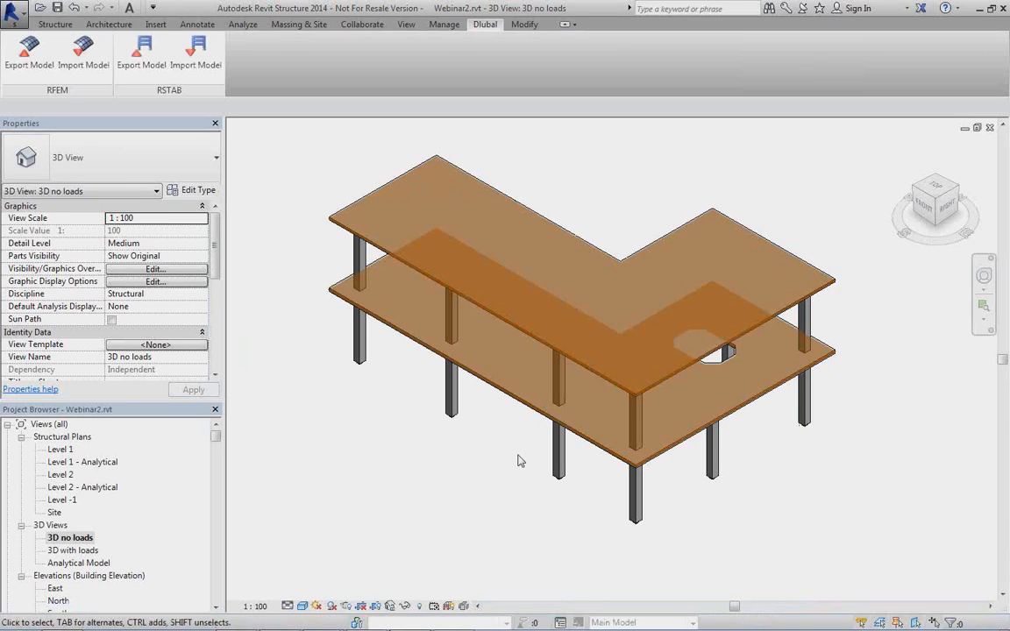
# Close all open views of the Webinar2 project without saving the changes.
pyautogui.click(977, 128)
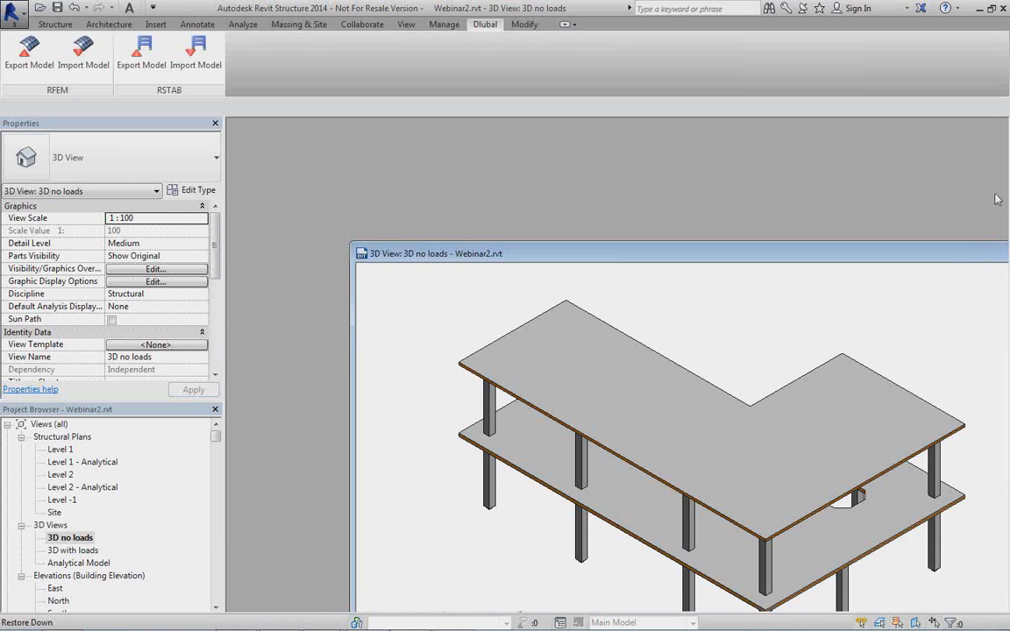
pyautogui.moveTo(972, 255); pyautogui.dragTo(807, 228)
pyautogui.click(981, 225)
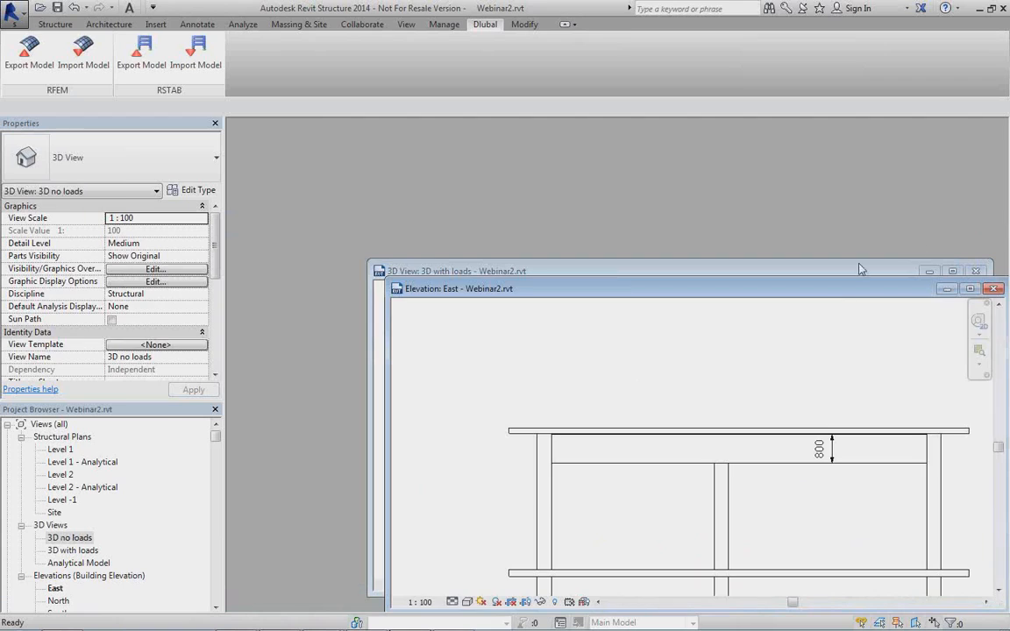
pyautogui.click(993, 288)
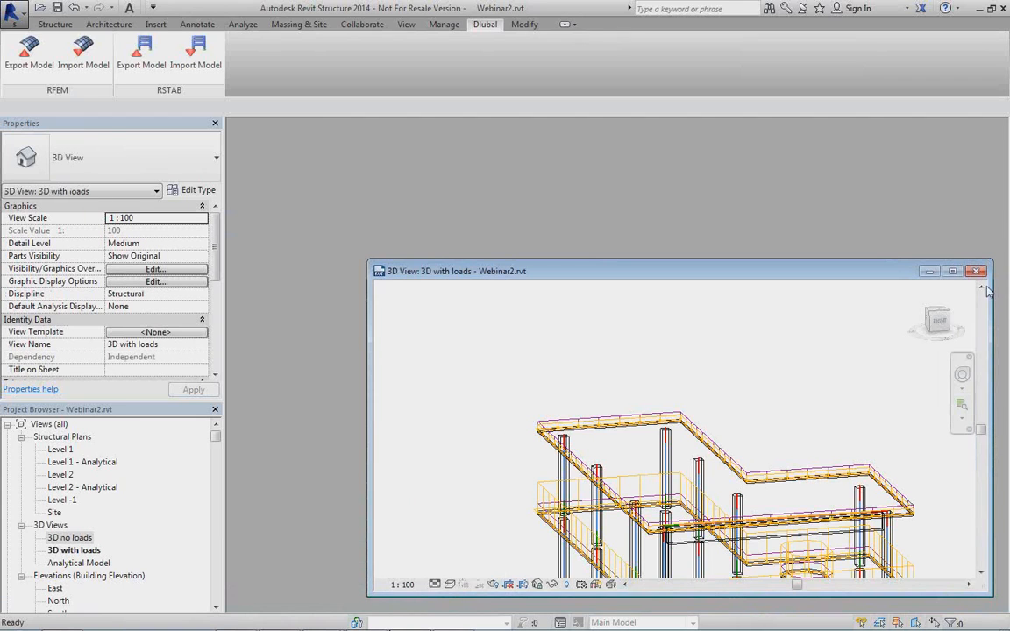
pyautogui.click(974, 272)
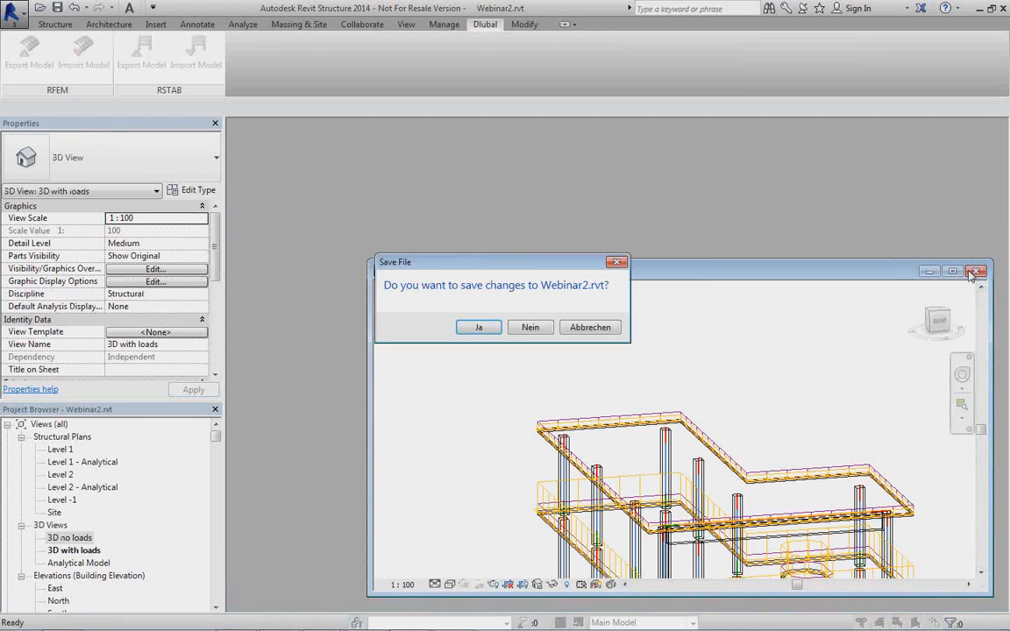
pyautogui.click(530, 327)
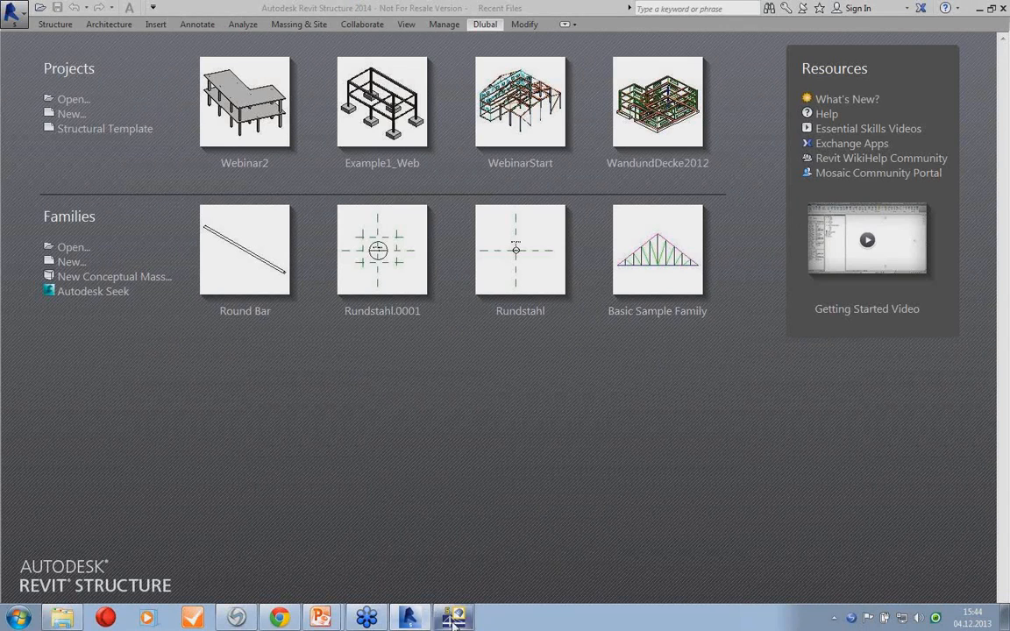
# Switch to RFEM and close the Webinar2 model.
pyautogui.click(453, 619)
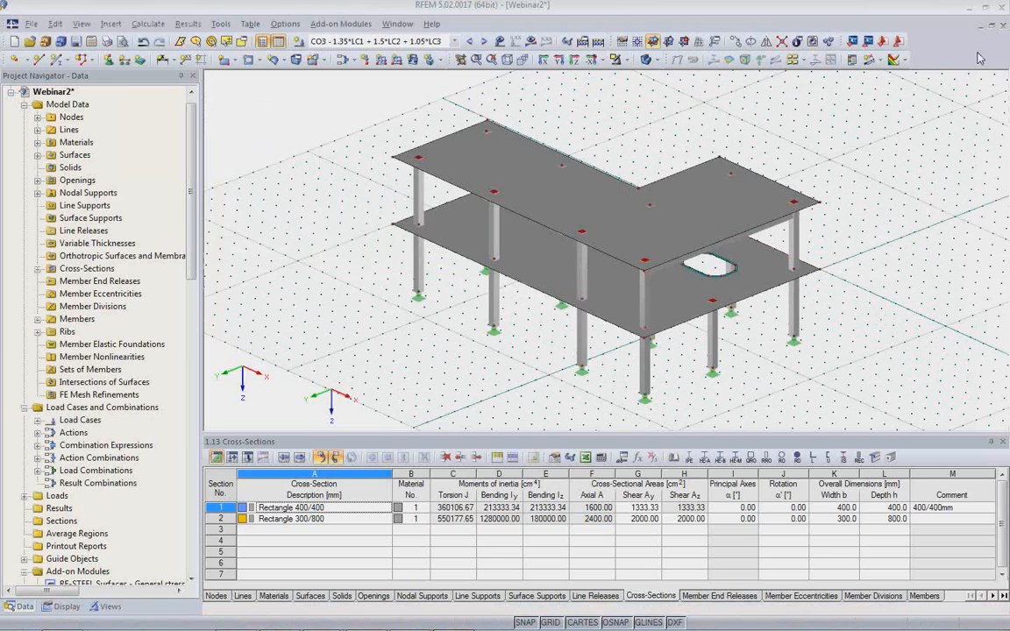
pyautogui.click(1003, 27)
pyautogui.click(455, 308)
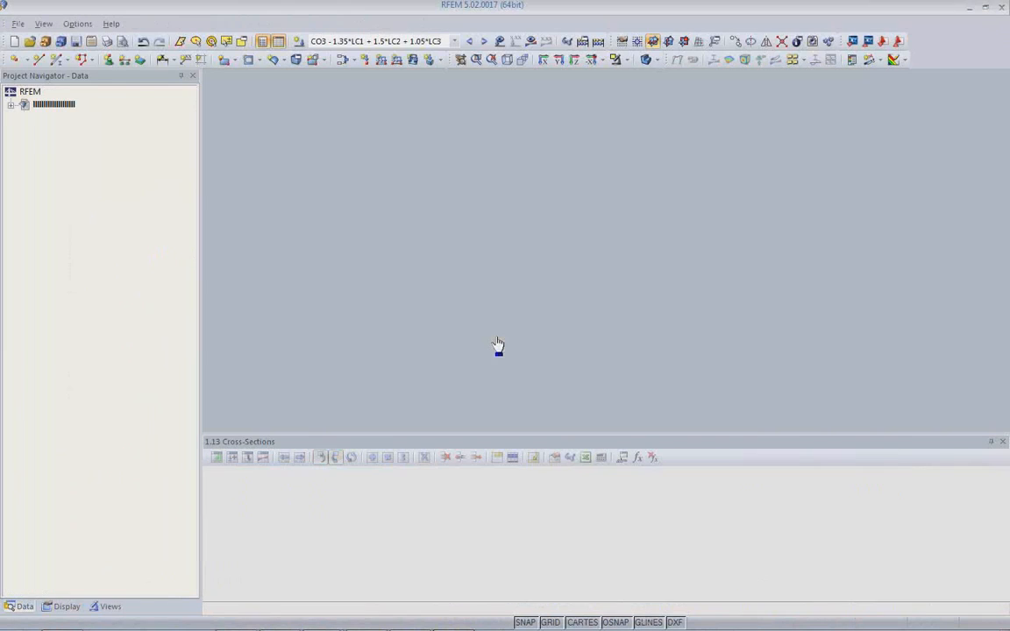
# Switch to Revit and open the recent project WebinarStart.
pyautogui.moveTo(453, 620)
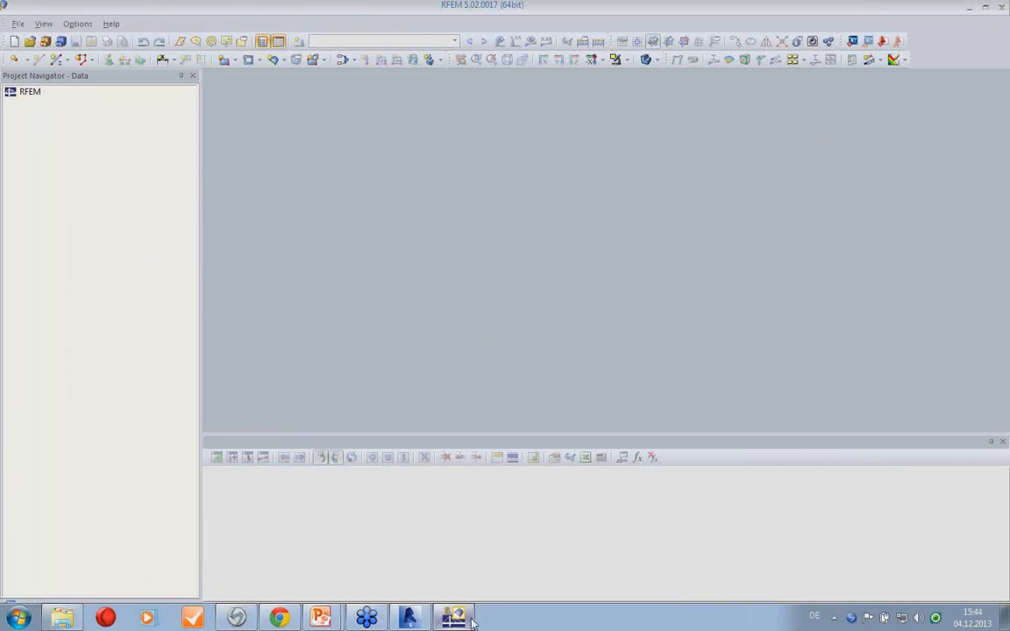
pyautogui.click(408, 618)
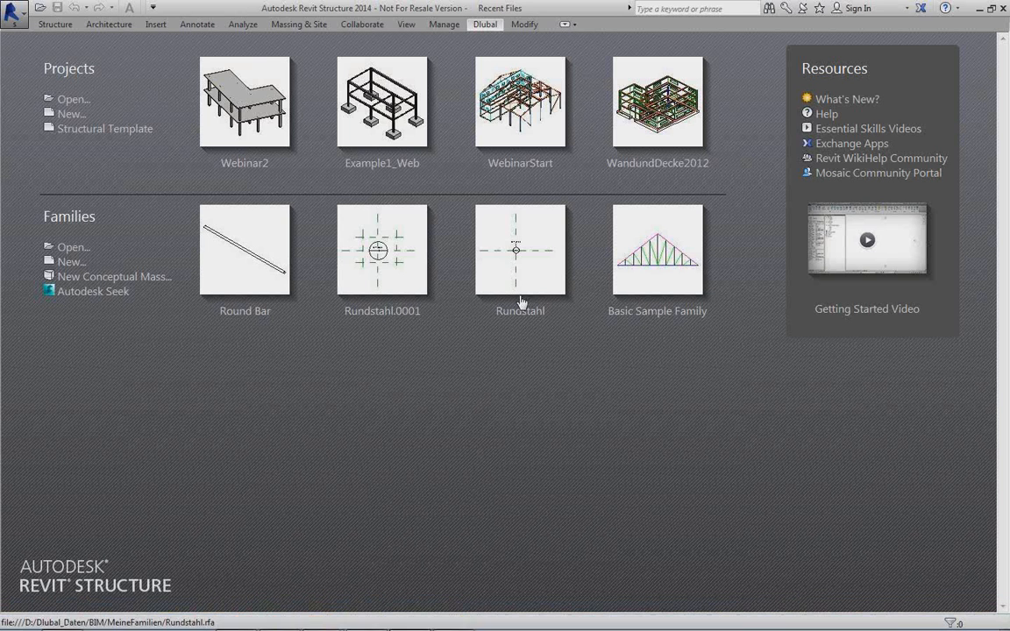
pyautogui.click(521, 135)
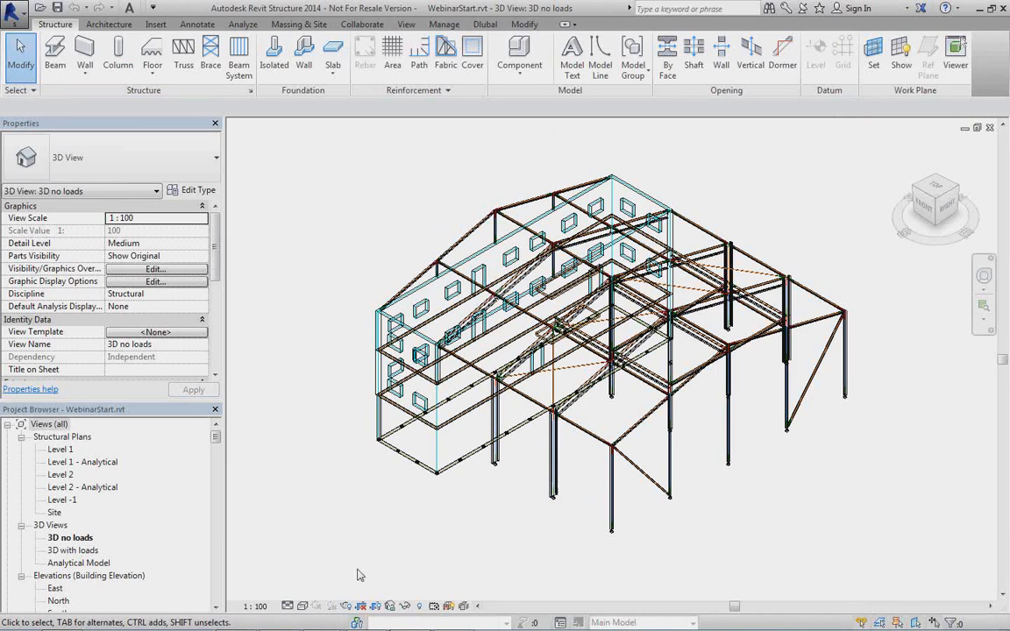
# Display the 3D no loads view of the building in the Shaded visual style.
pyautogui.click(304, 606)
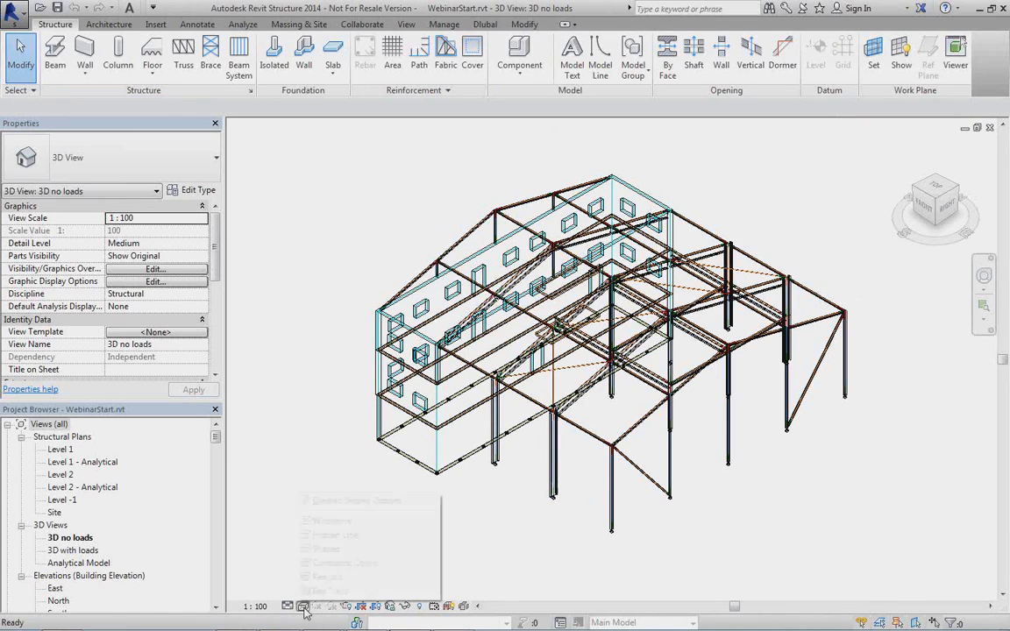
pyautogui.click(327, 552)
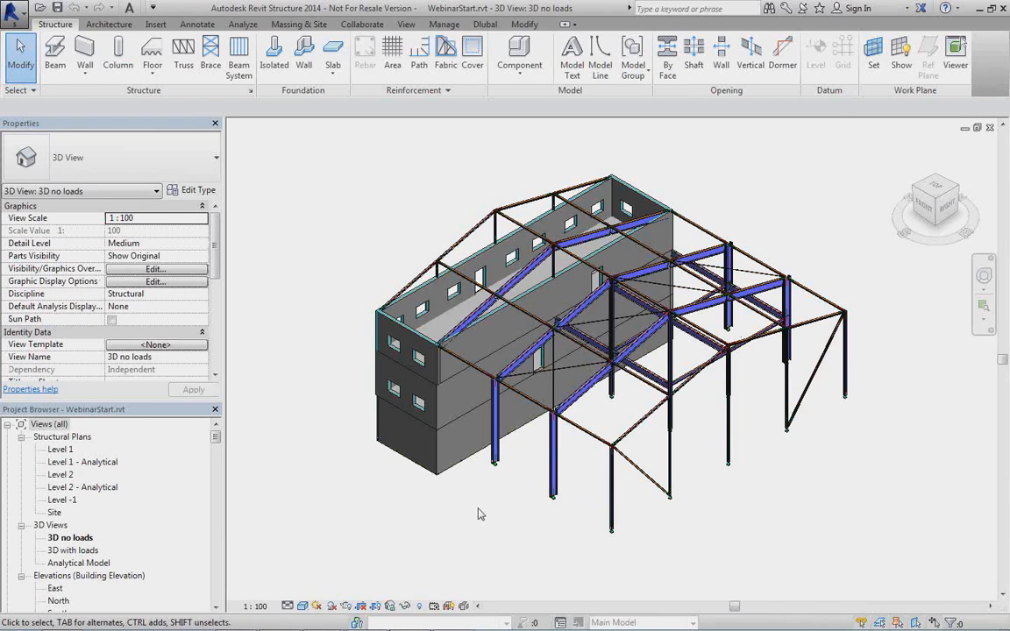
pyautogui.keyDown('shift'); pyautogui.moveTo(480, 514); pyautogui.dragTo(419, 514, button='middle'); pyautogui.keyUp('shift')
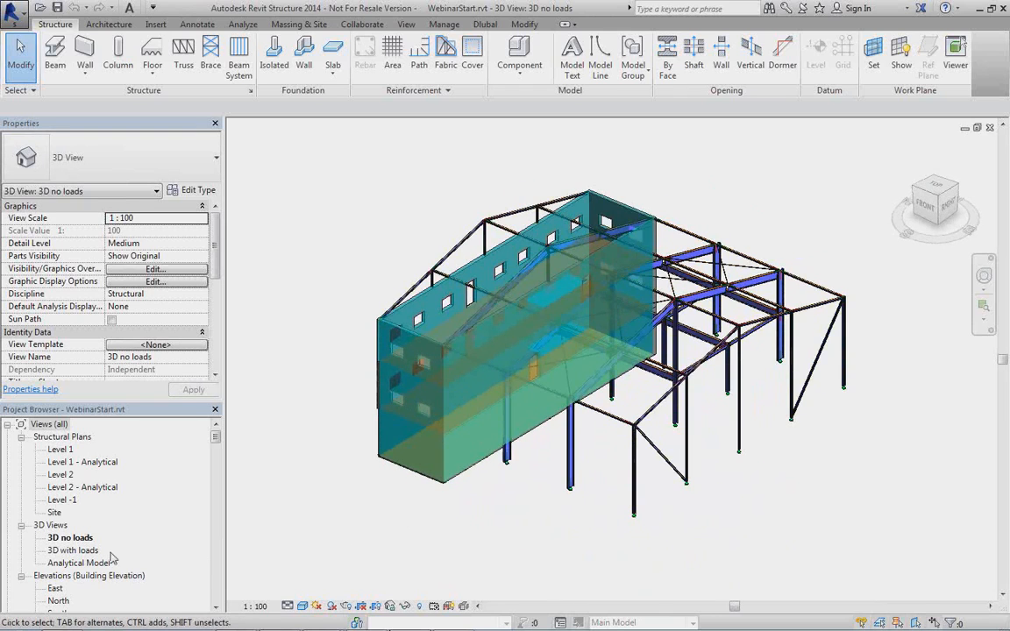
# Open the Analytical Model 3D view and examine its analytical members, supports and loads from several angles.
pyautogui.doubleClick(79, 563)
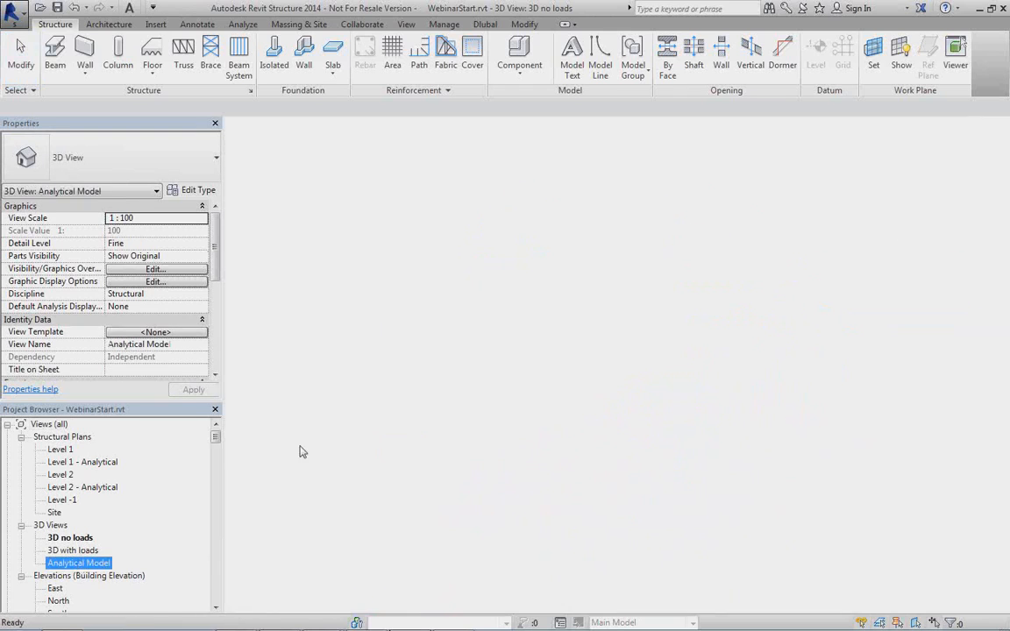
pyautogui.scroll(5, 529, 333)
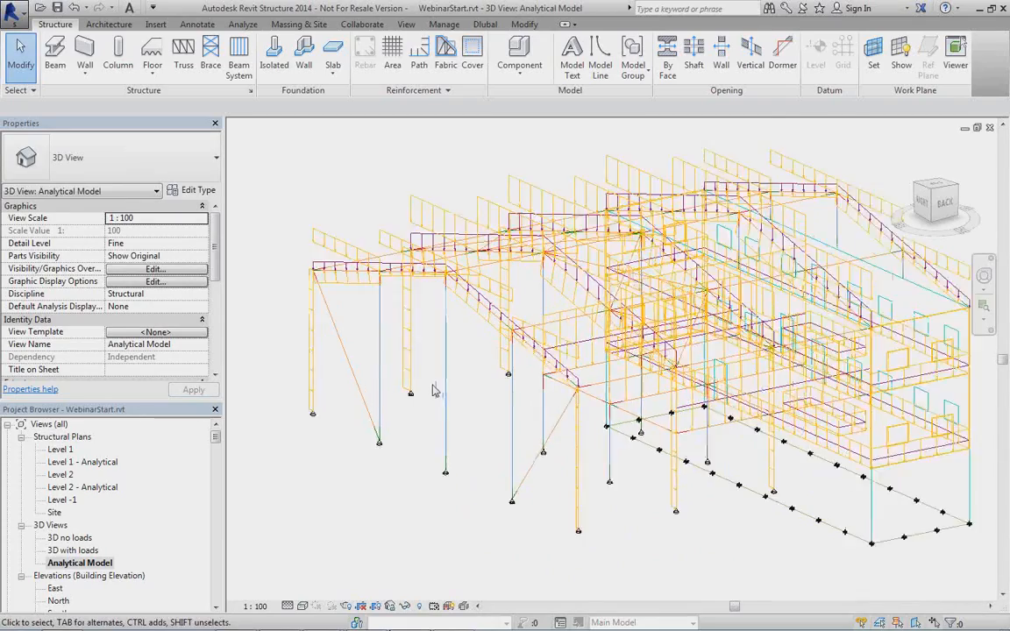
pyautogui.moveTo(529, 333); pyautogui.dragTo(530, 442, button='middle')
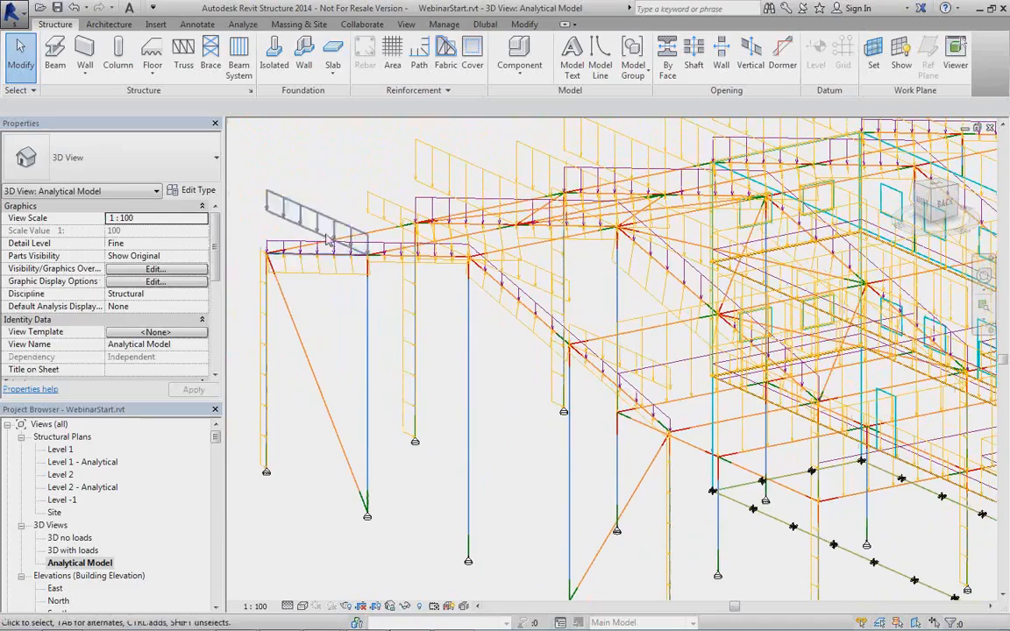
pyautogui.scroll(-5, 397, 294)
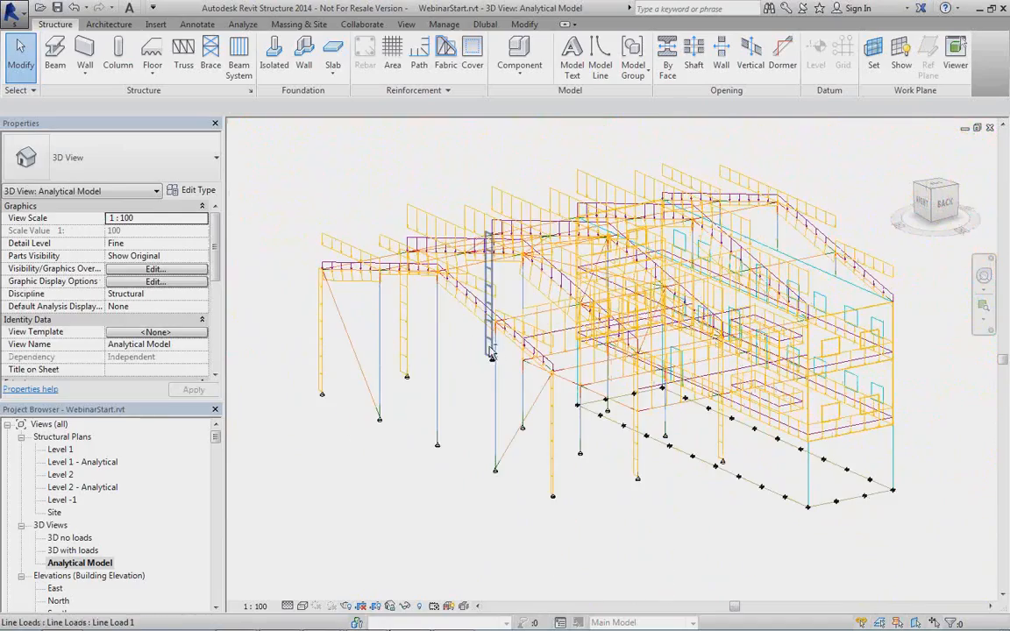
pyautogui.keyDown('shift'); pyautogui.moveTo(526, 385); pyautogui.dragTo(491, 403, button='middle'); pyautogui.keyUp('shift')
pyautogui.scroll(6, 494, 417)
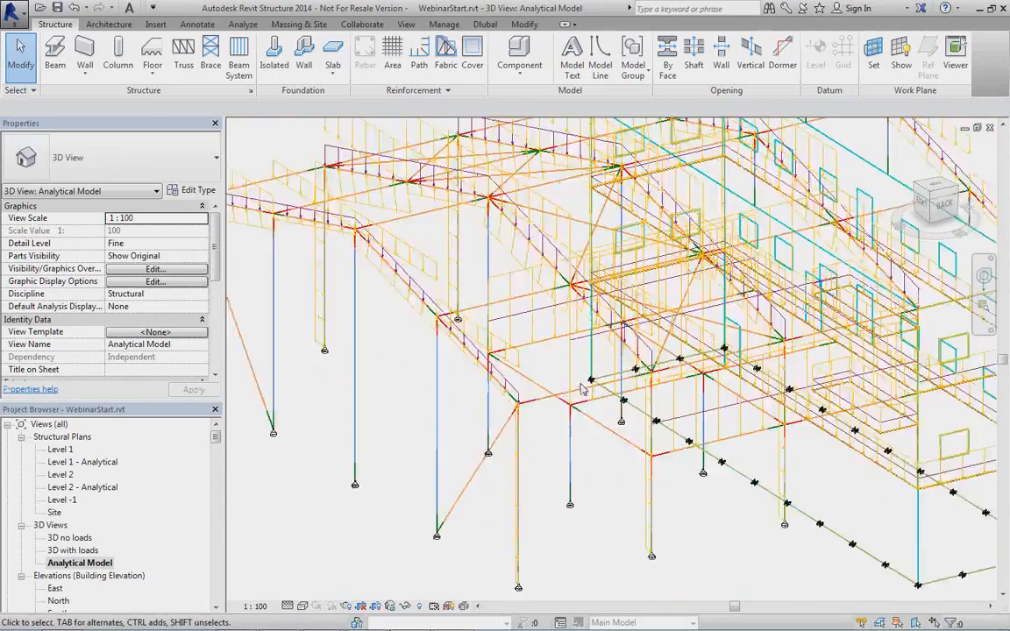
pyautogui.scroll(2, 530, 412)
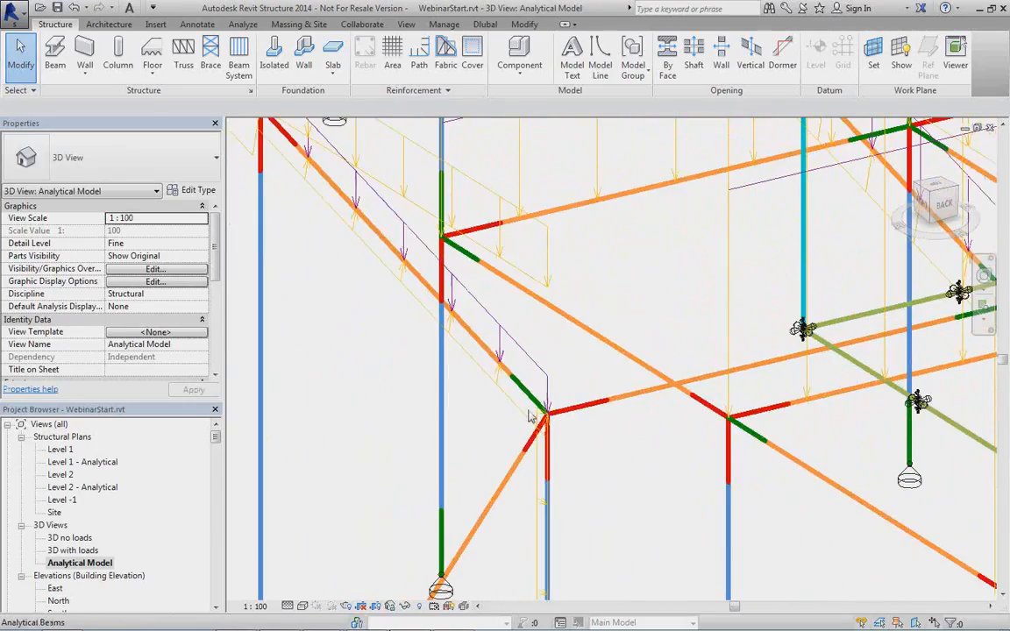
pyautogui.scroll(-4, 530, 411)
pyautogui.scroll(-5, 531, 410)
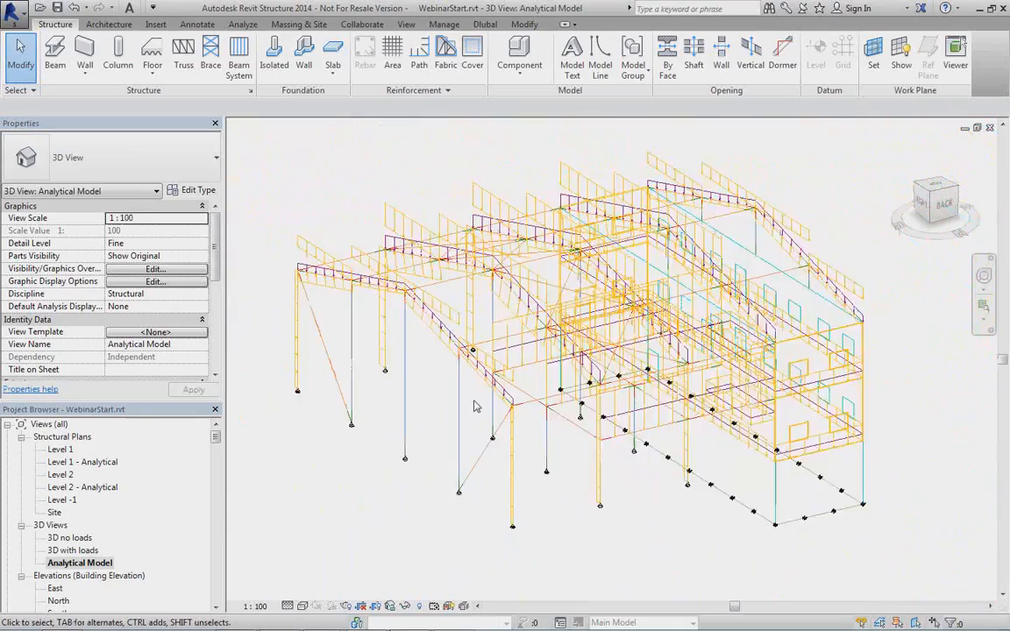
pyautogui.keyDown('shift'); pyautogui.moveTo(446, 413); pyautogui.dragTo(496, 438, button='middle'); pyautogui.keyUp('shift')
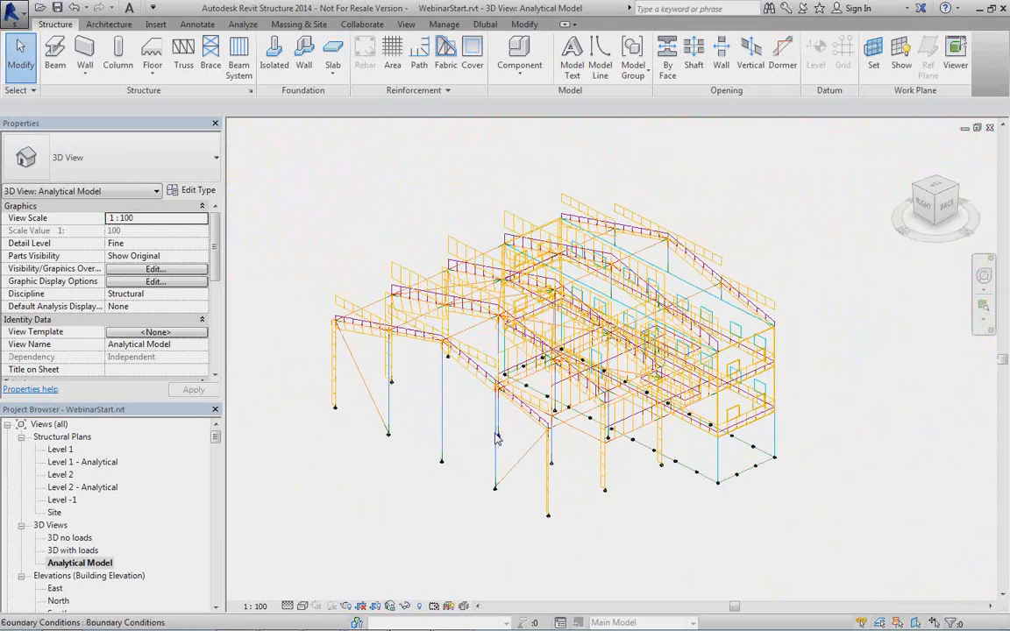
# Return to the 3D no loads view and turn off the display of all analytical model categories.
pyautogui.doubleClick(70, 538)
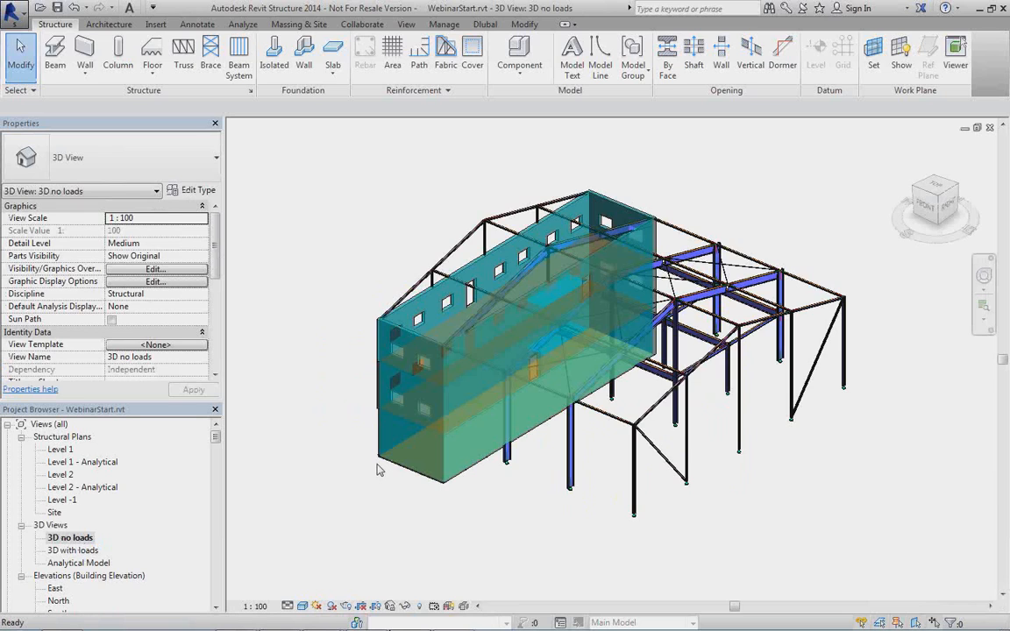
pyautogui.press('v')
pyautogui.press('v')
pyautogui.click(533, 208)
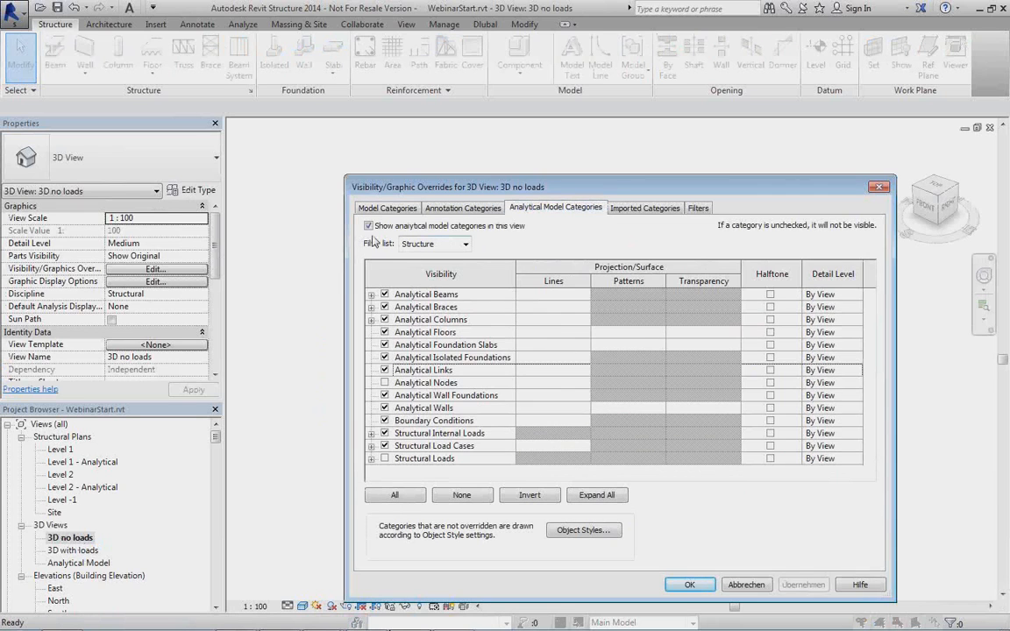
pyautogui.click(368, 234)
pyautogui.press('Return')
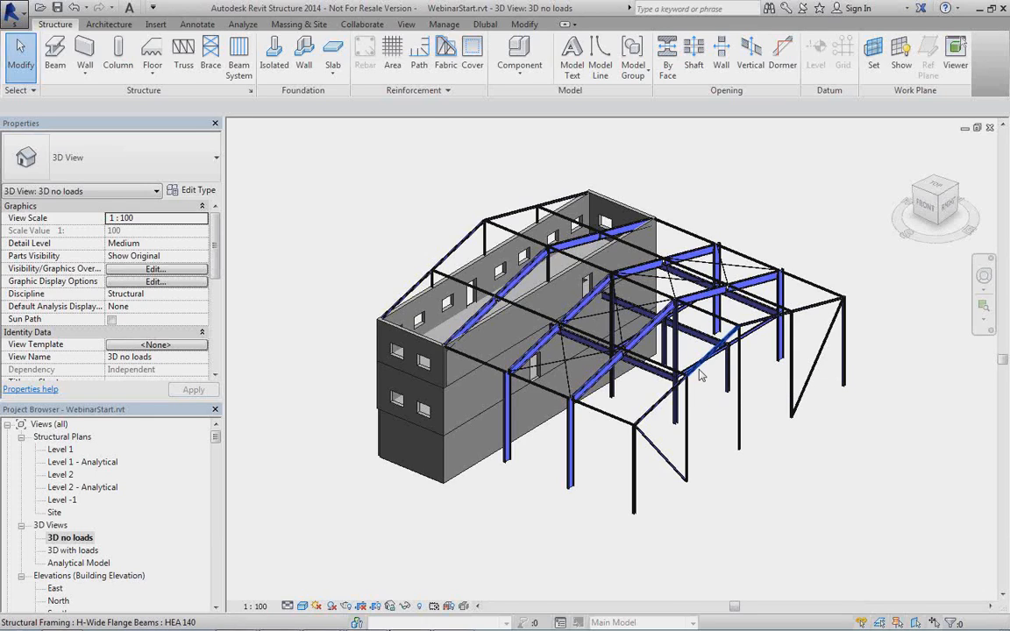
# Open the settings for exporting the model to RFEM and choose to create a new structure.
pyautogui.click(484, 23)
pyautogui.click(29, 57)
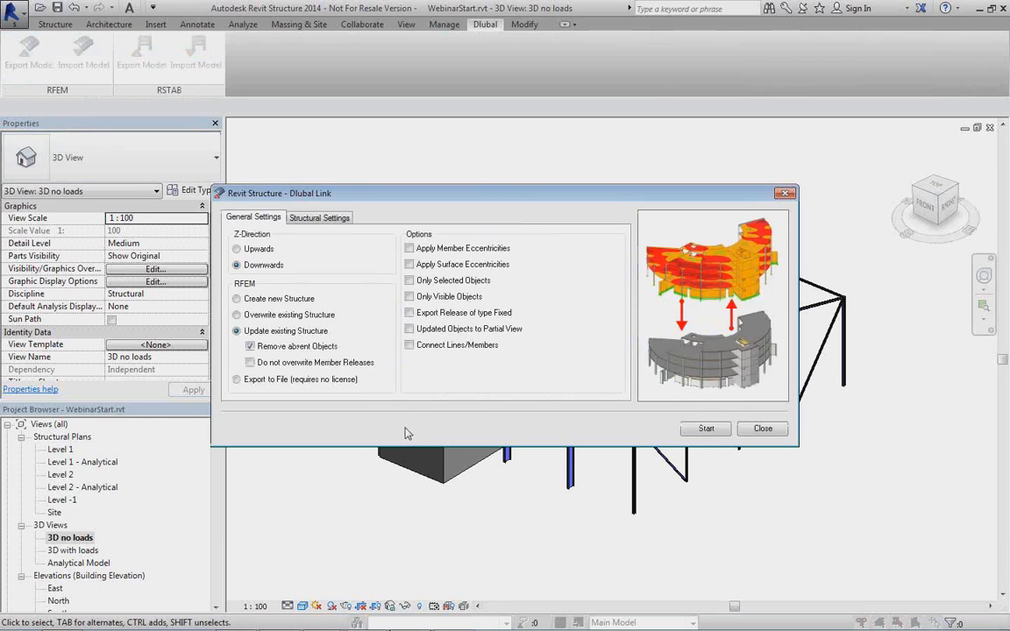
pyautogui.click(274, 300)
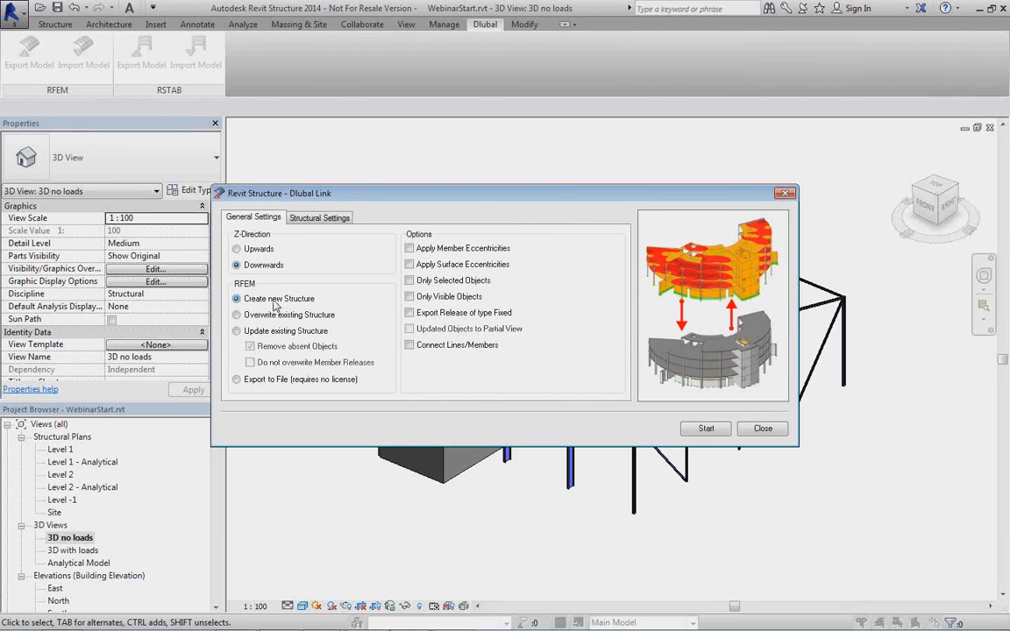
# Check the structural settings, keeping Self-weight as the self-weight load case, and run the export to RFEM.
pyautogui.click(319, 218)
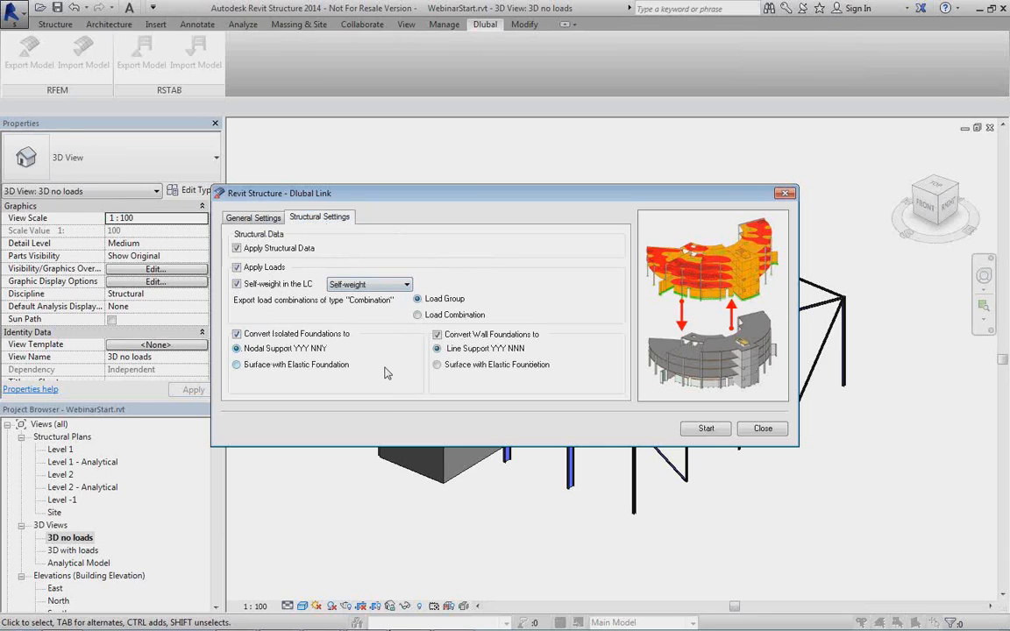
pyautogui.click(393, 287)
pyautogui.click(393, 287)
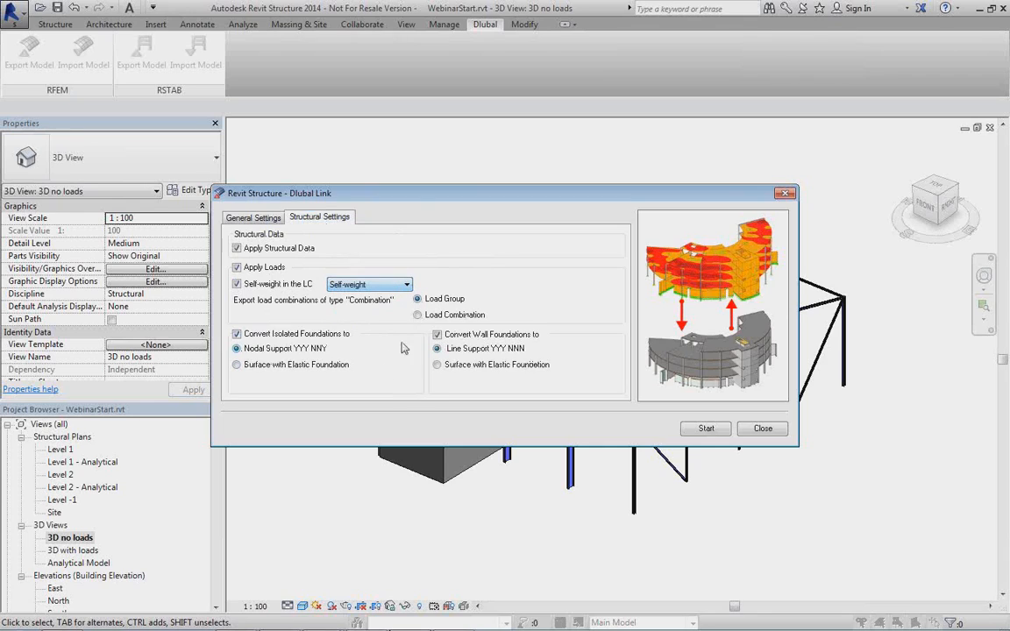
pyautogui.click(699, 433)
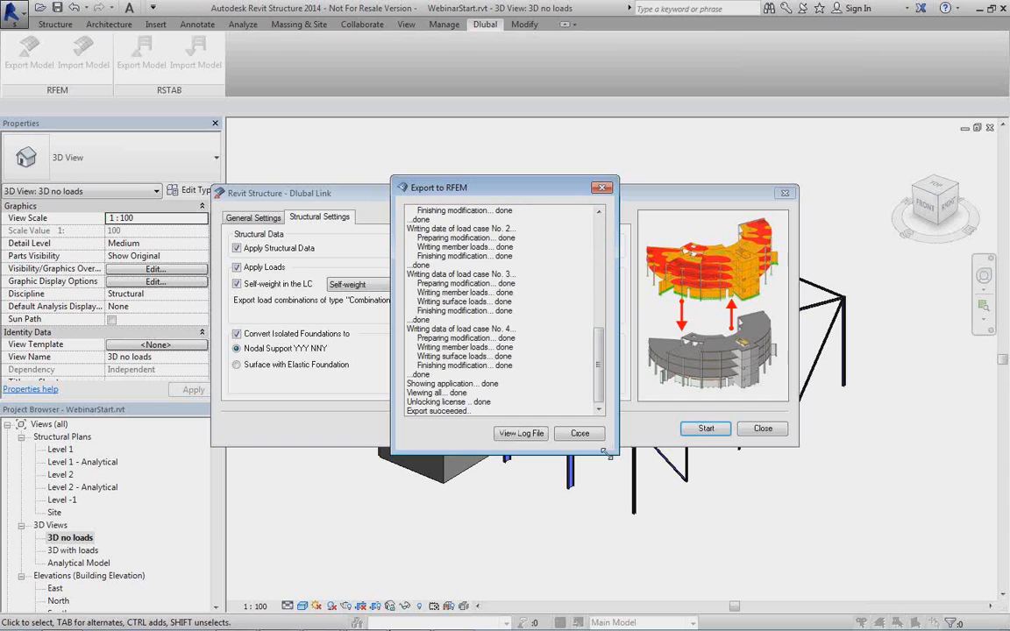
pyautogui.click(580, 433)
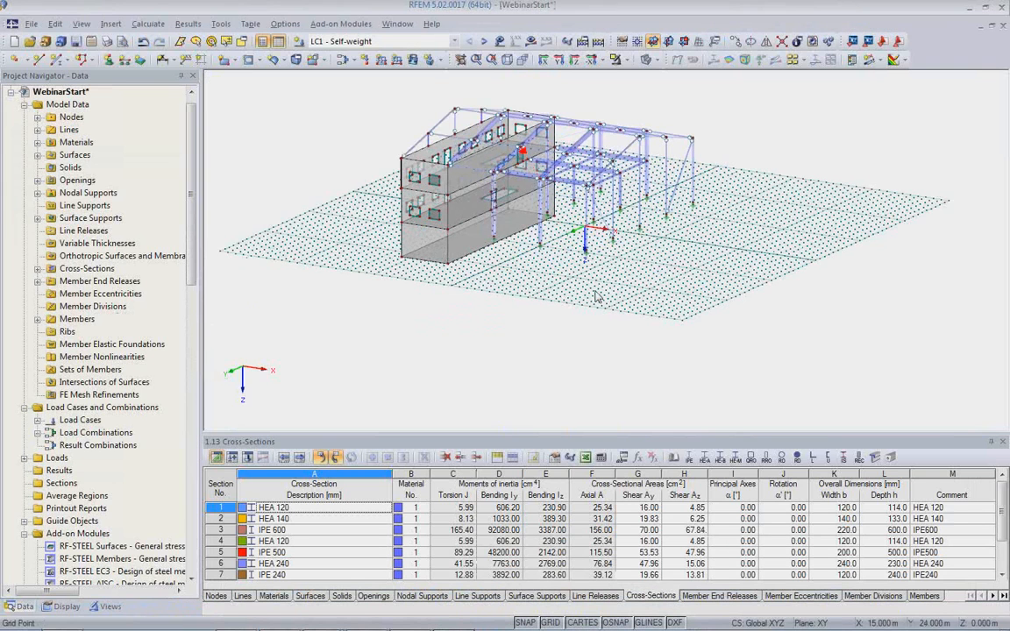
# Turn off the grid around the exported WebinarStart model in RFEM and inspect the structure.
pyautogui.moveTo(594, 315); pyautogui.dragTo(547, 396, button='middle')
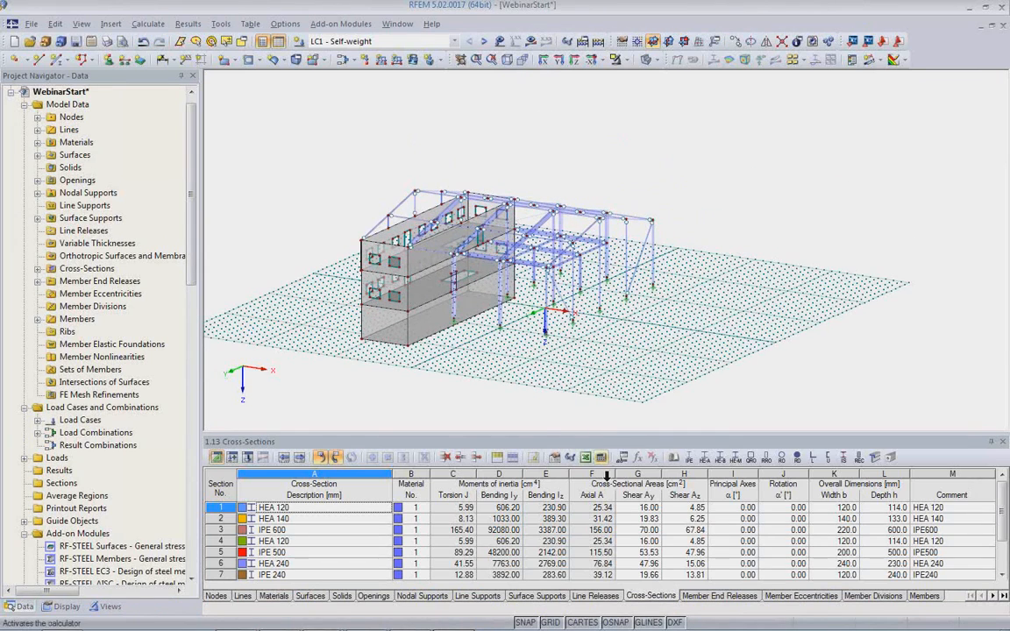
pyautogui.click(550, 623)
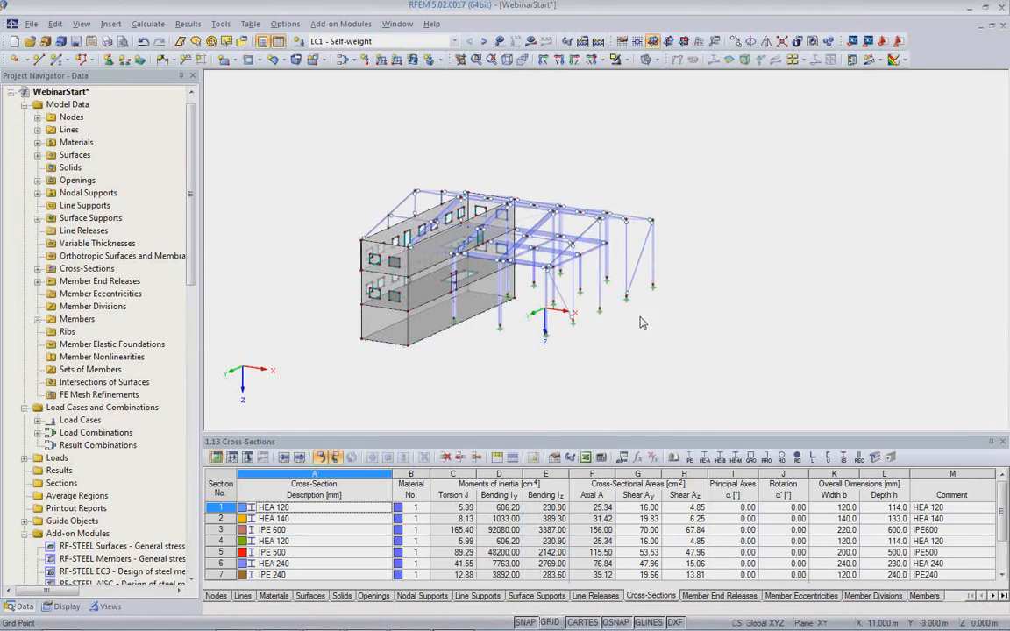
pyautogui.scroll(2, 641, 322)
pyautogui.scroll(3, 532, 308)
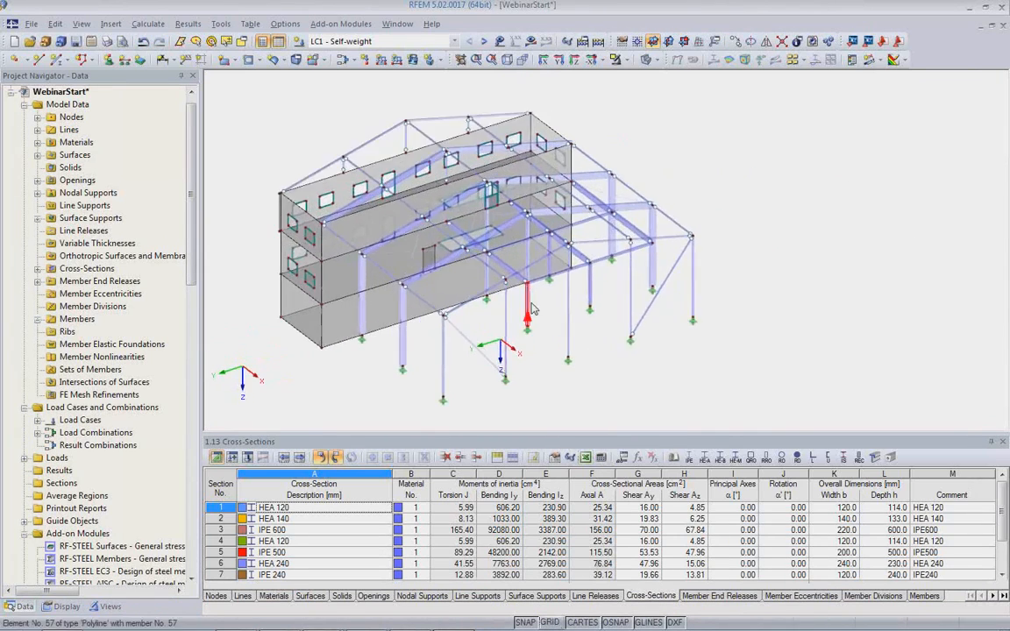
pyautogui.scroll(3, 532, 309)
pyautogui.scroll(-3, 547, 302)
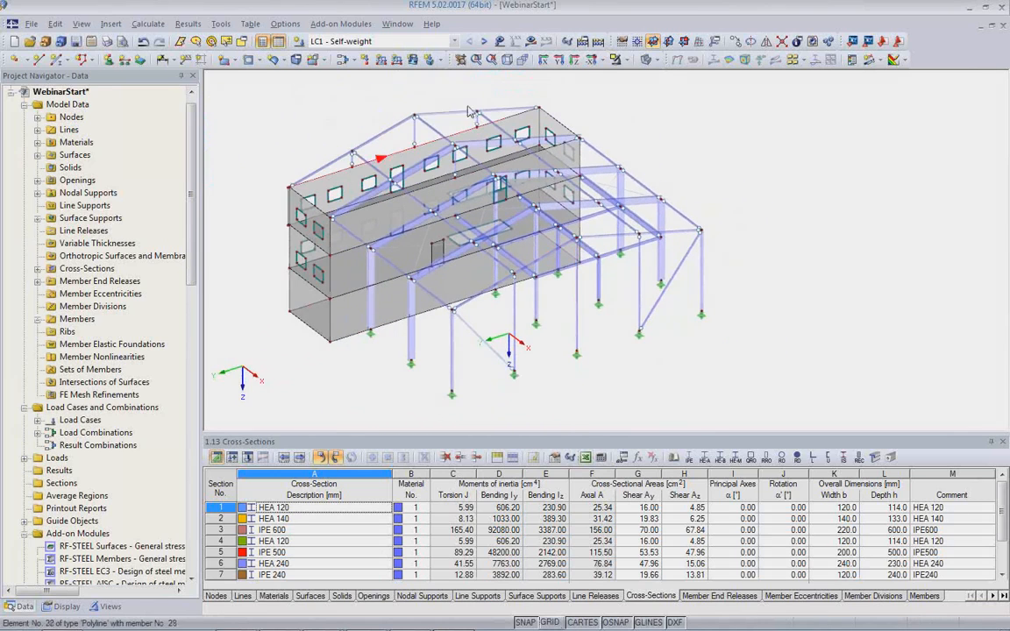
# Review the loads of cases LC1 to LC4 and of combinations CO2 and CO7, and hide the load display again.
pyautogui.click(500, 42)
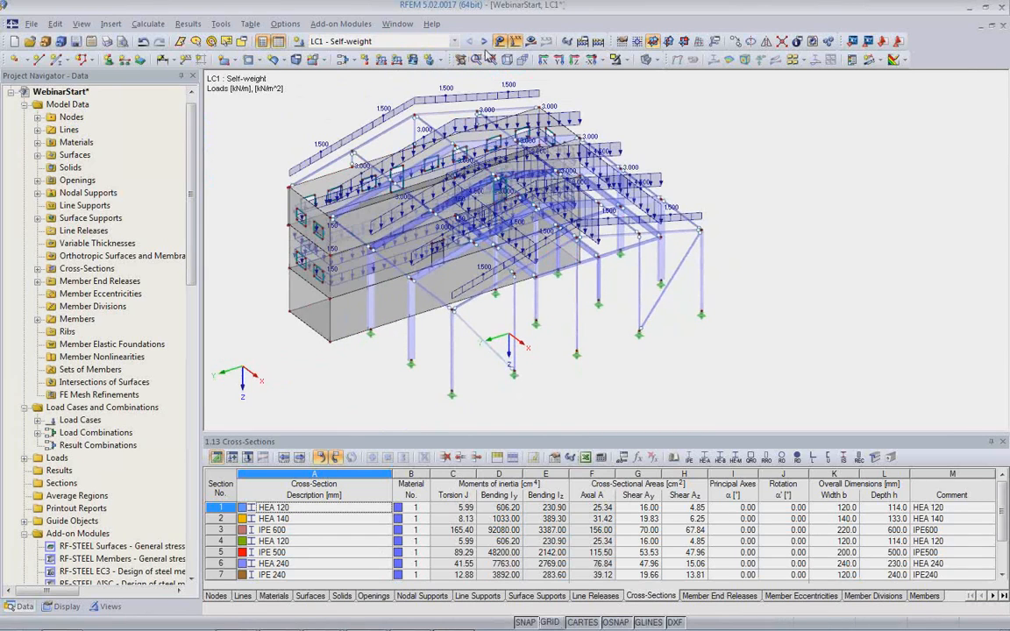
pyautogui.click(484, 42)
pyautogui.click(484, 42)
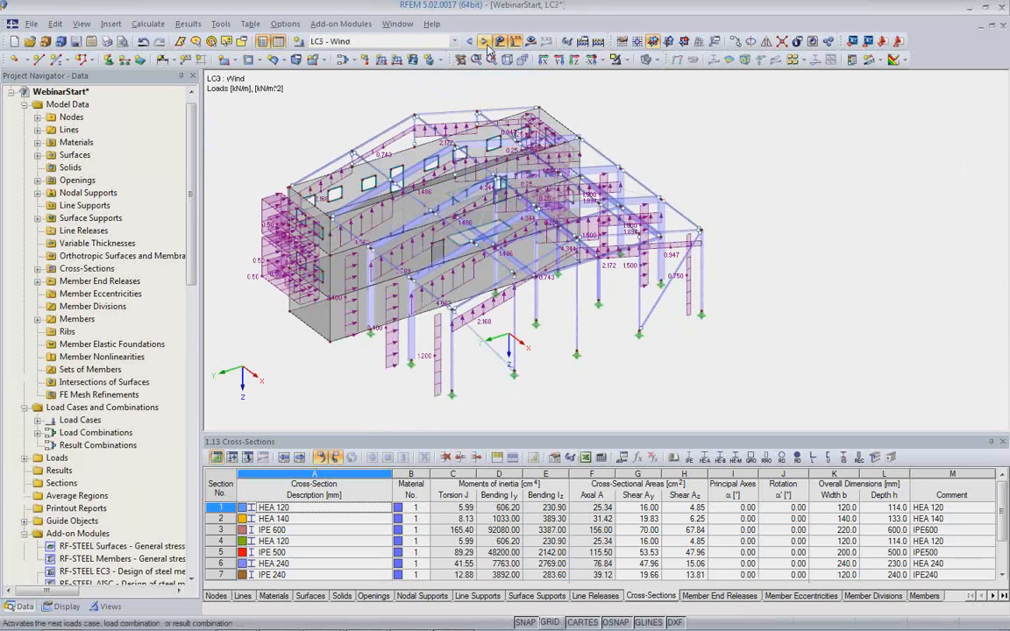
pyautogui.click(487, 45)
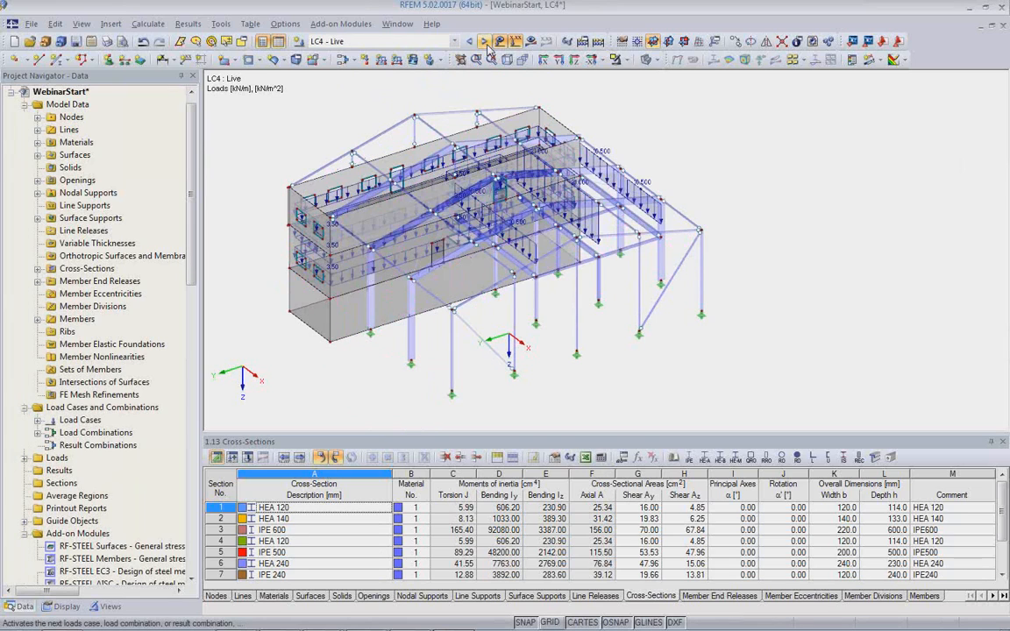
pyautogui.click(484, 42)
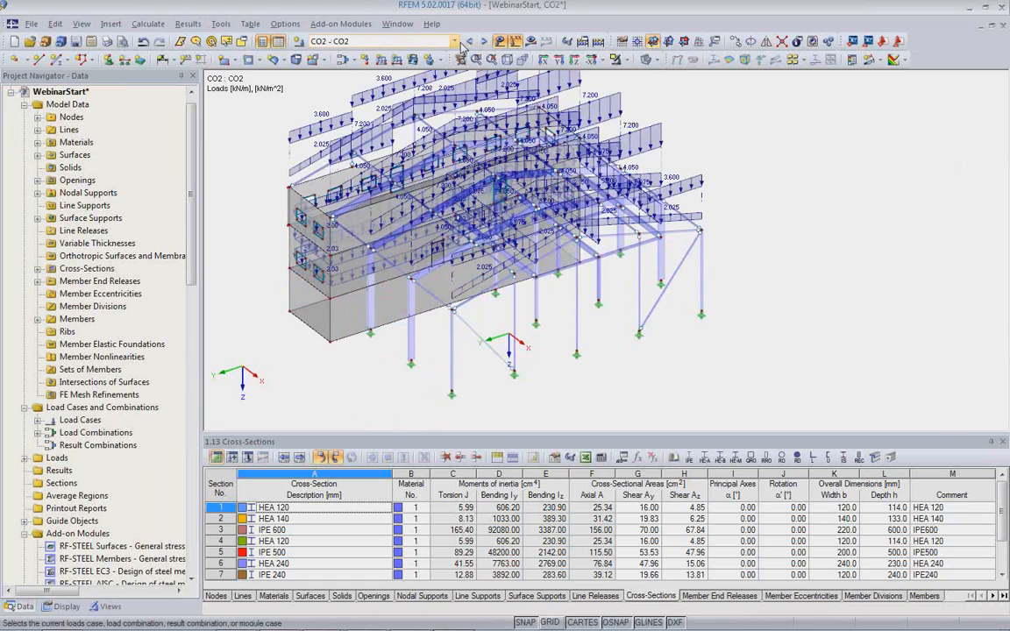
pyautogui.click(454, 42)
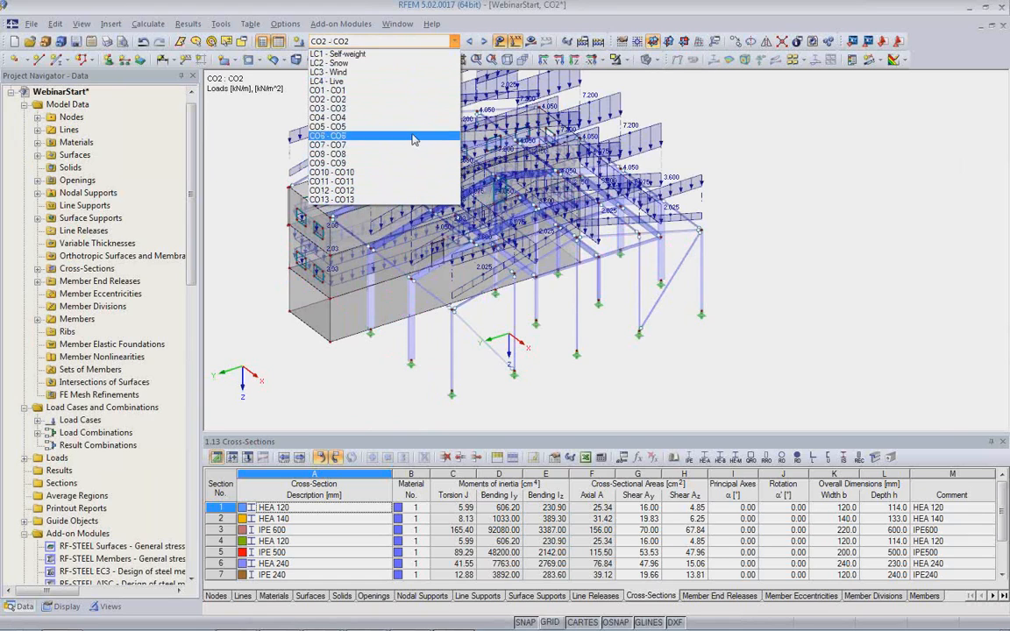
pyautogui.click(410, 145)
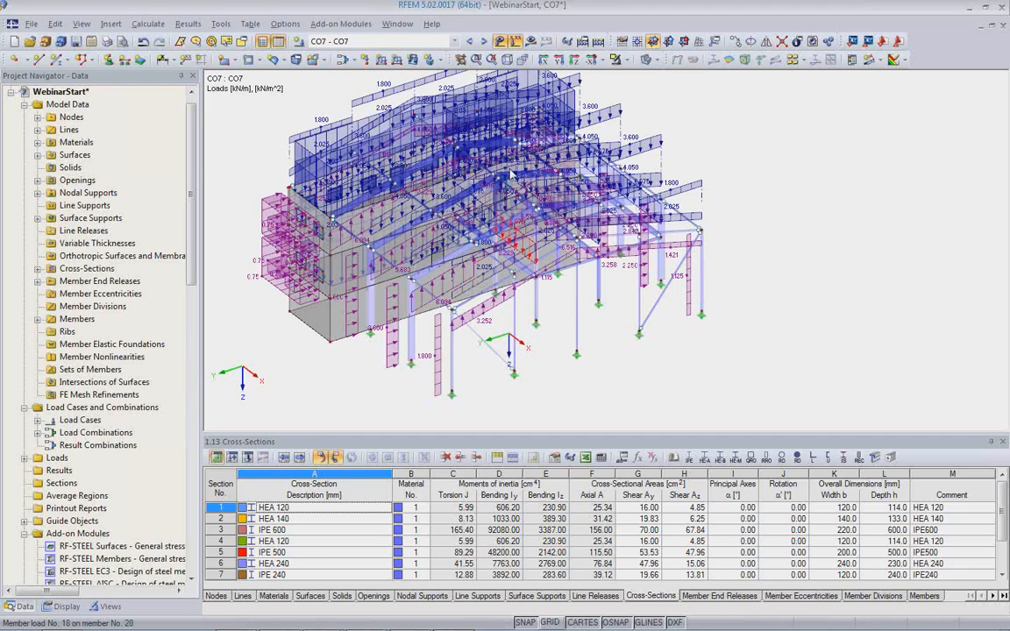
pyautogui.click(500, 41)
# Limit the visible model to the members with cross-section 10 - RD 30.
pyautogui.scroll(-2, 128, 456)
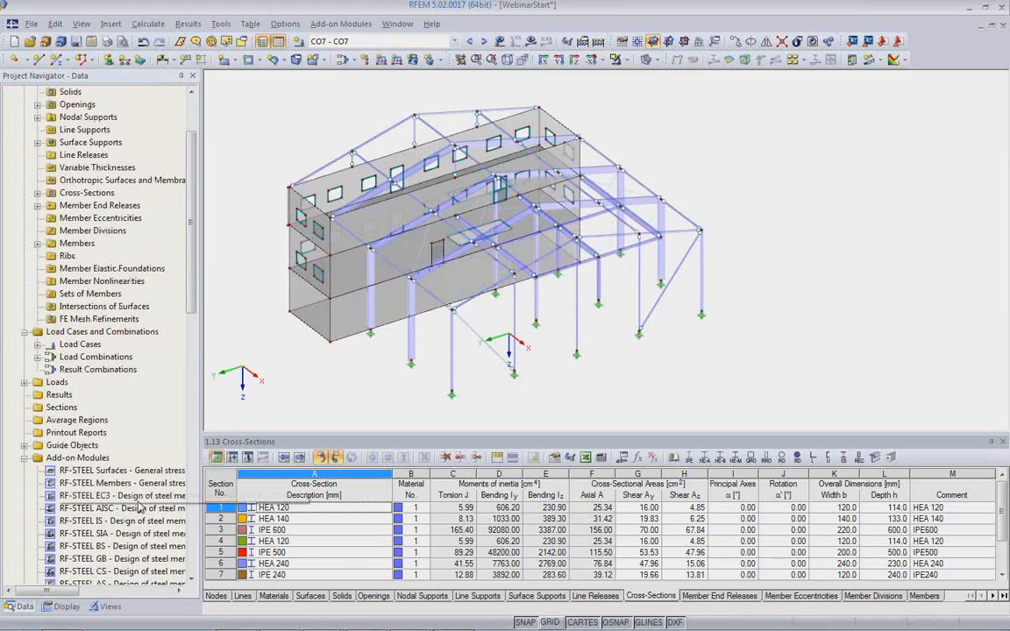
pyautogui.click(103, 607)
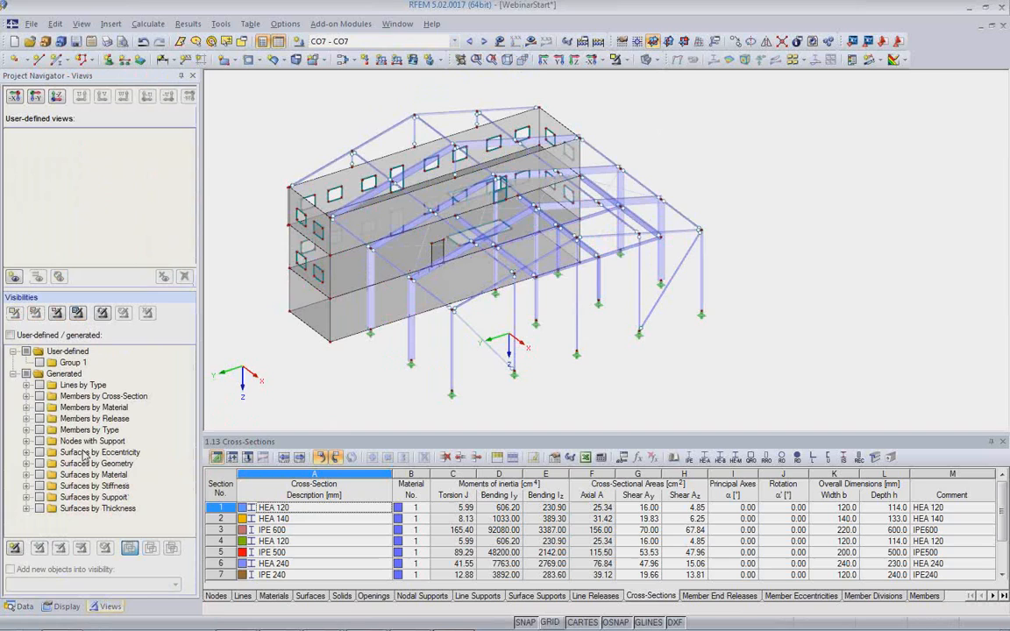
pyautogui.click(27, 397)
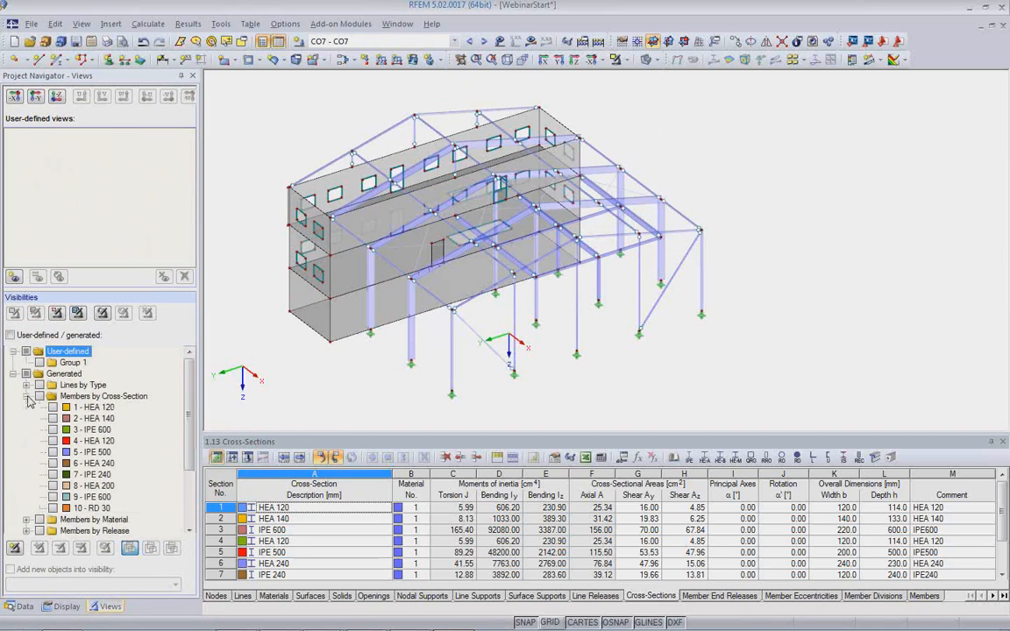
pyautogui.click(52, 507)
pyautogui.moveTo(416, 344); pyautogui.dragTo(675, 263, button='middle')
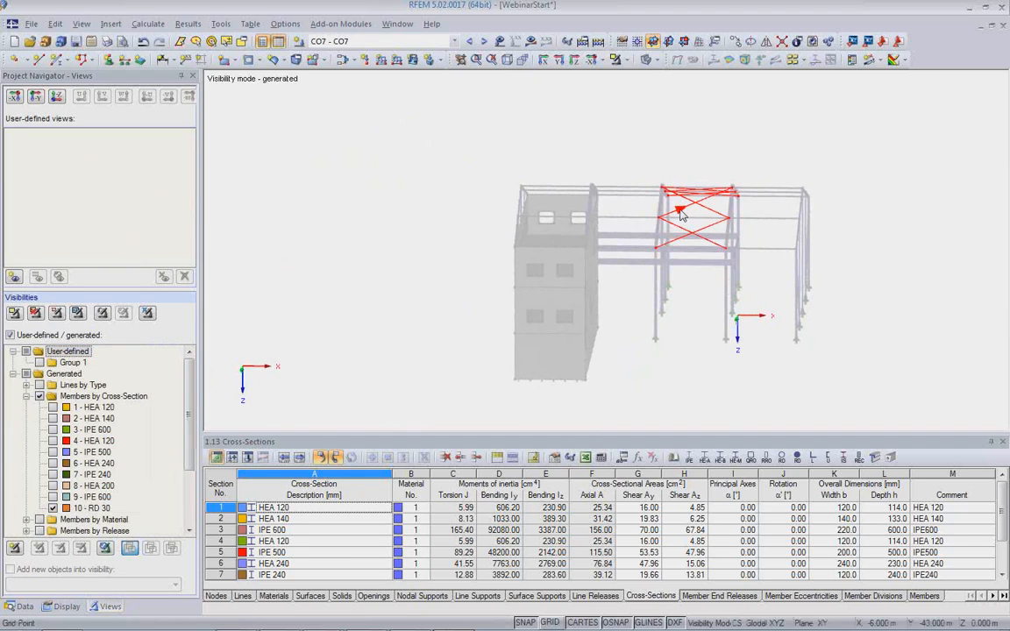
# Change the member type of the RD 30 bracing members 69-76 to Tension.
pyautogui.doubleClick(664, 217)
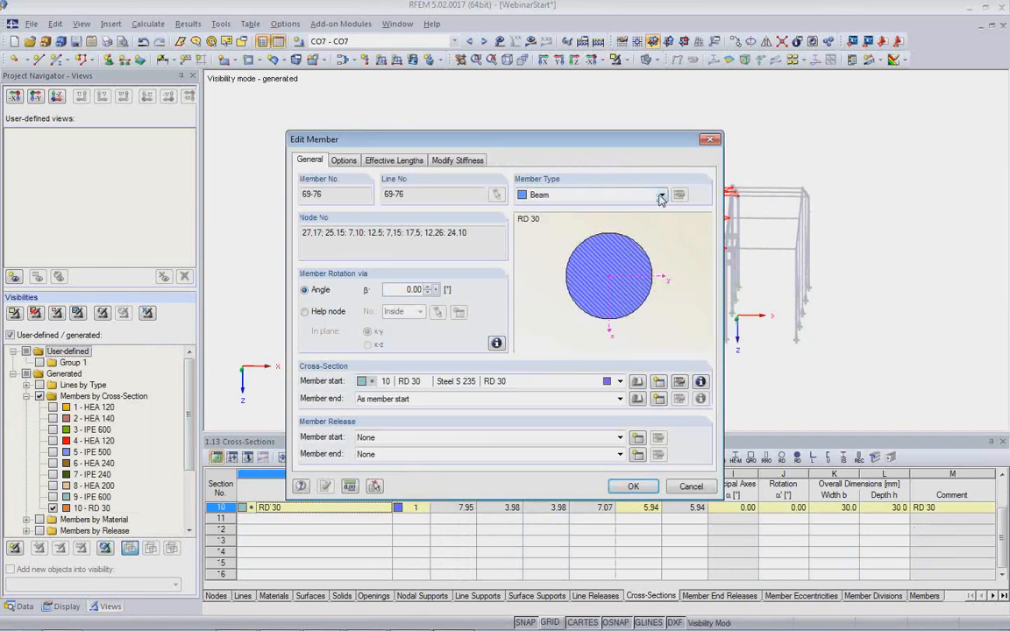
pyautogui.click(661, 197)
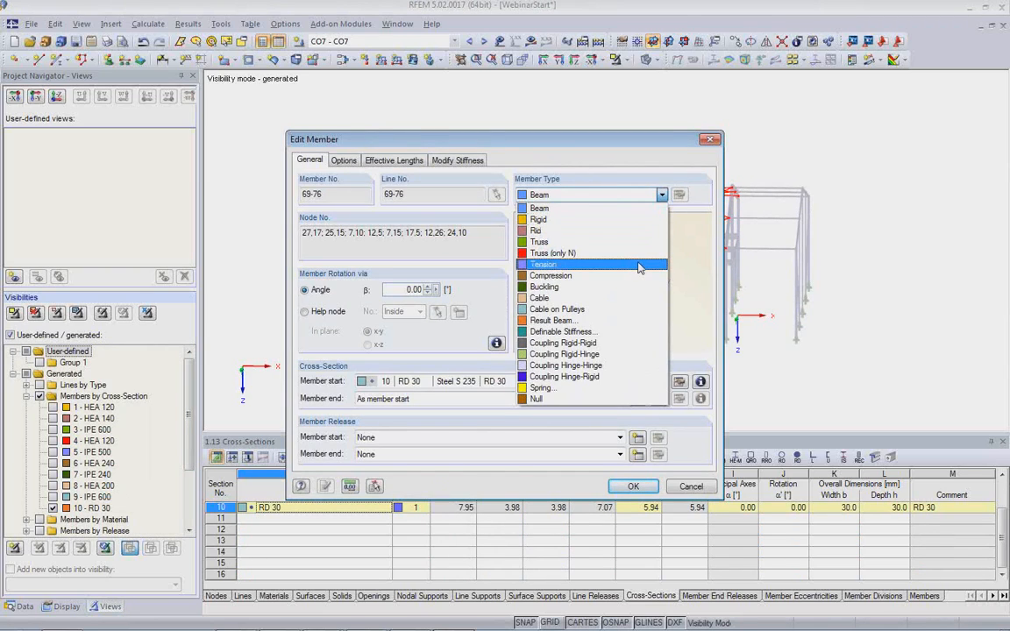
pyautogui.click(587, 265)
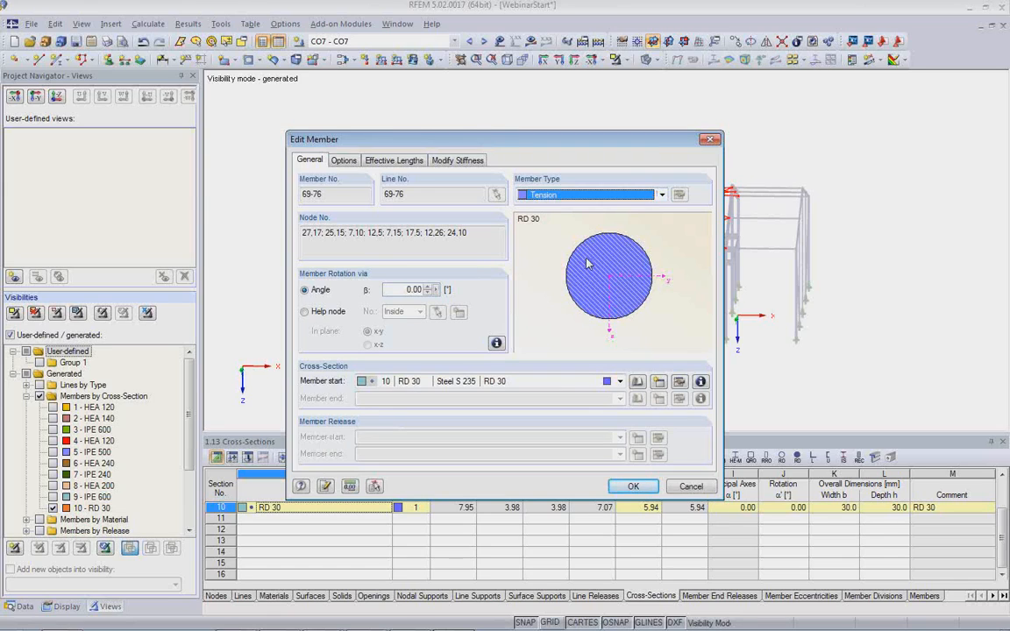
pyautogui.click(544, 324)
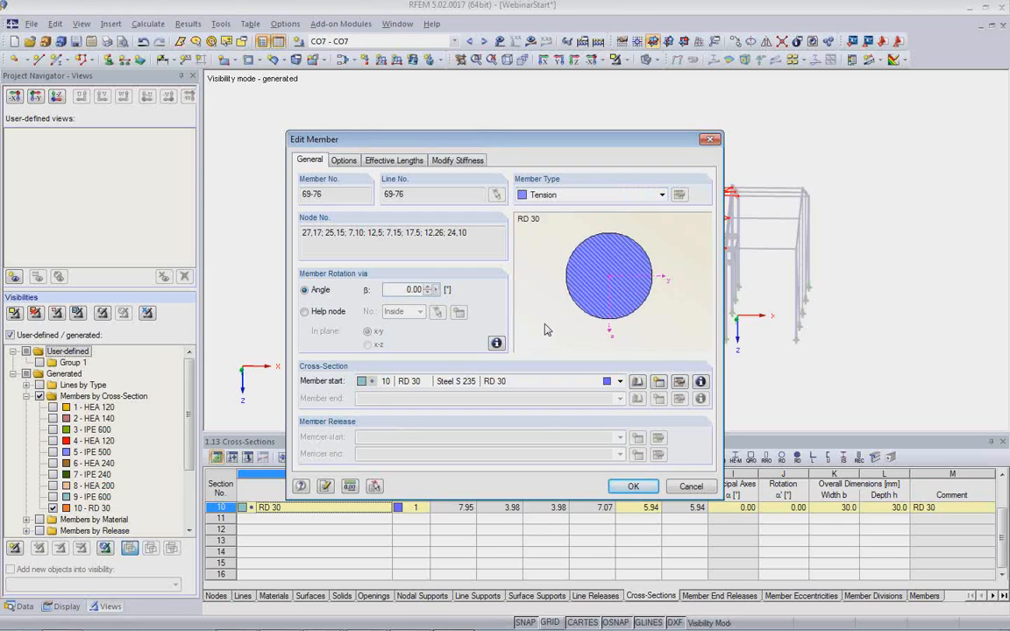
pyautogui.click(633, 486)
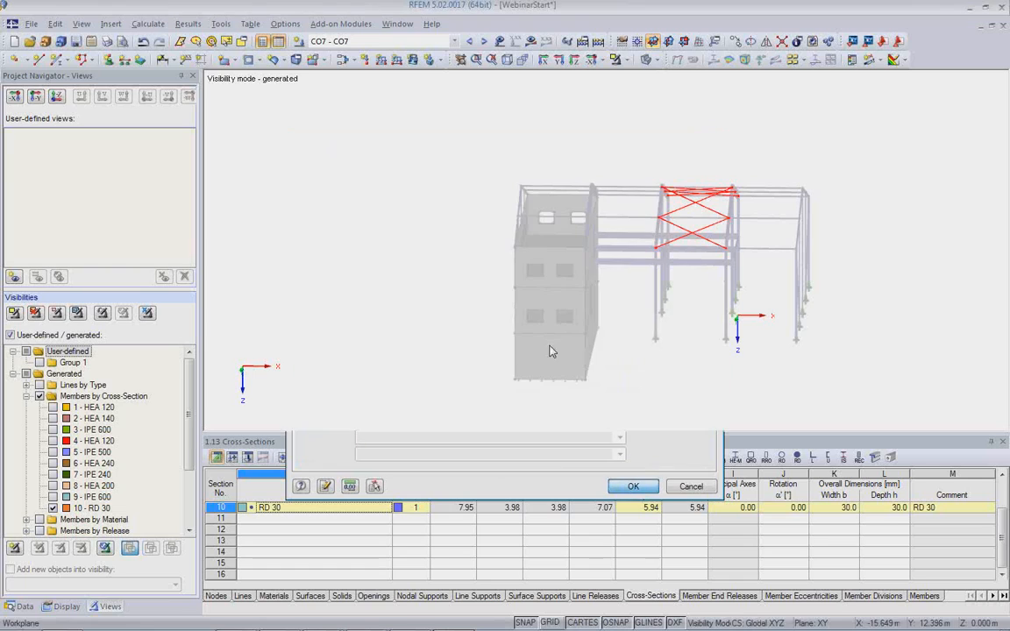
# Clear the member selection and turn off the visibility filter to show the whole structure again.
pyautogui.click(601, 348)
pyautogui.moveTo(602, 348); pyautogui.dragTo(508, 323, button='middle')
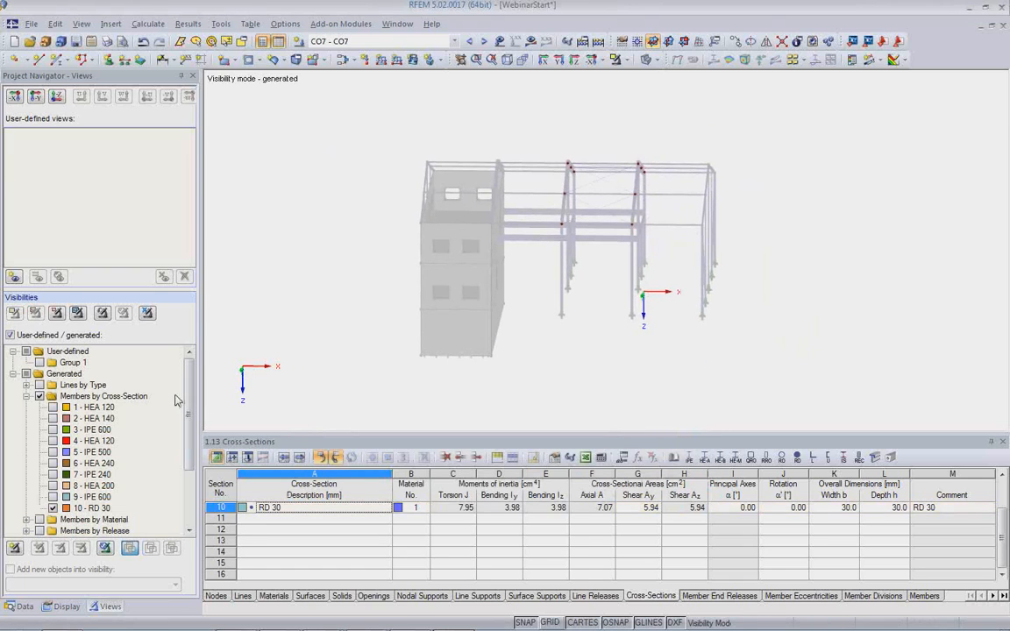
pyautogui.click(152, 318)
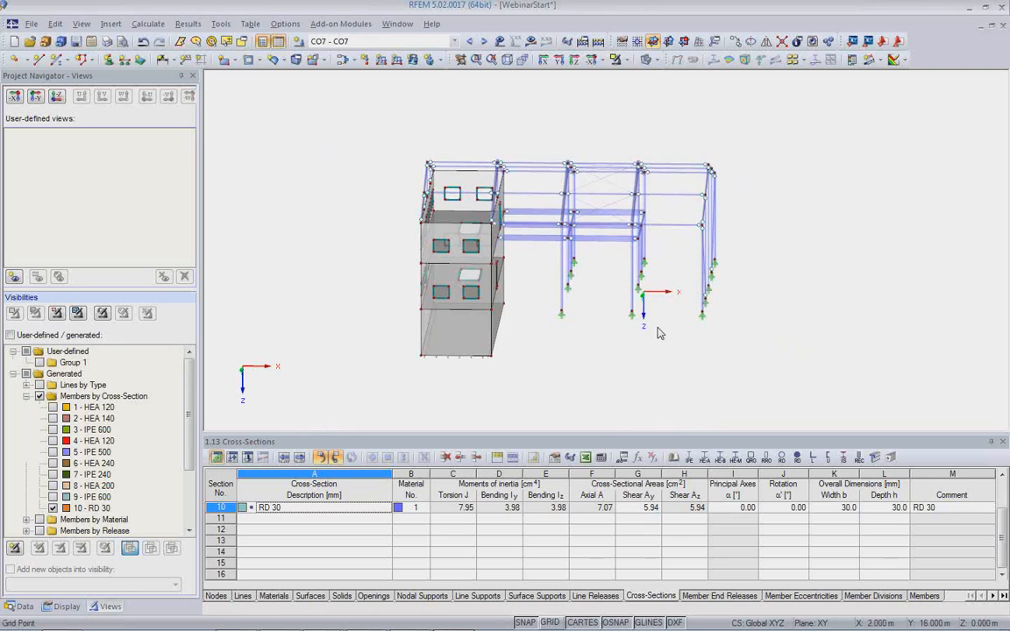
pyautogui.keyDown('ctrl'); pyautogui.moveTo(662, 331); pyautogui.dragTo(521, 384, button='middle'); pyautogui.keyUp('ctrl')
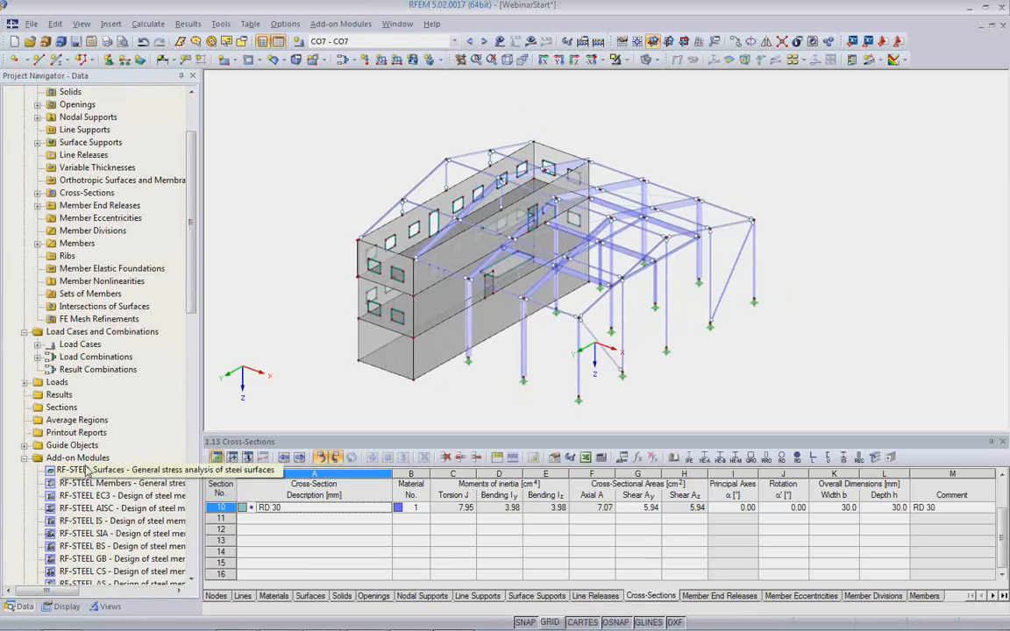
# Open the RF-STEEL EC3 module and select load combinations CO1 to CO13 and all members for the ultimate limit state design.
pyautogui.scroll(-1, 86, 471)
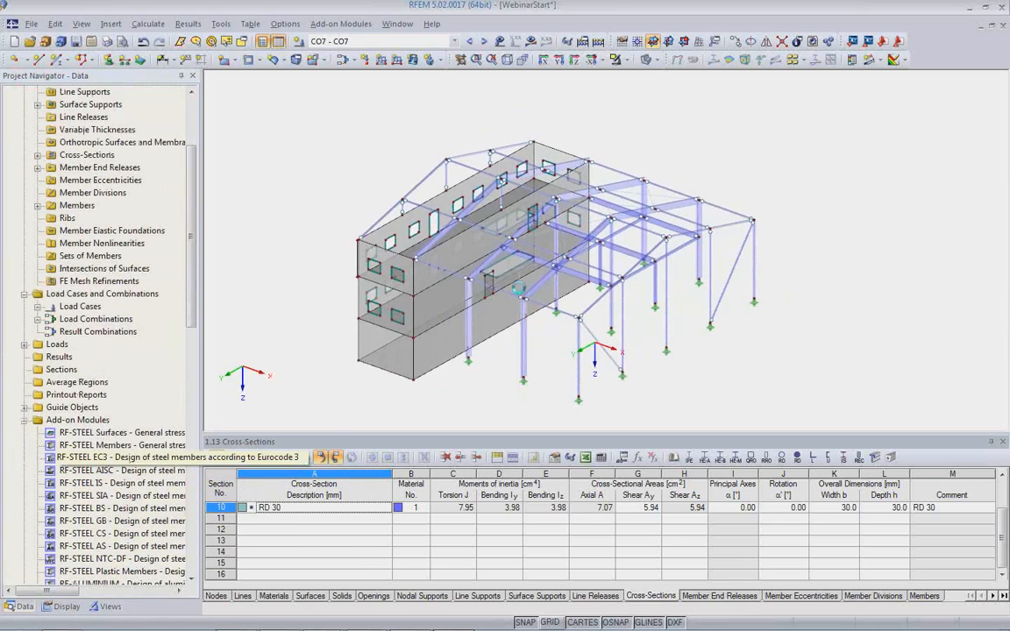
pyautogui.doubleClick(96, 457)
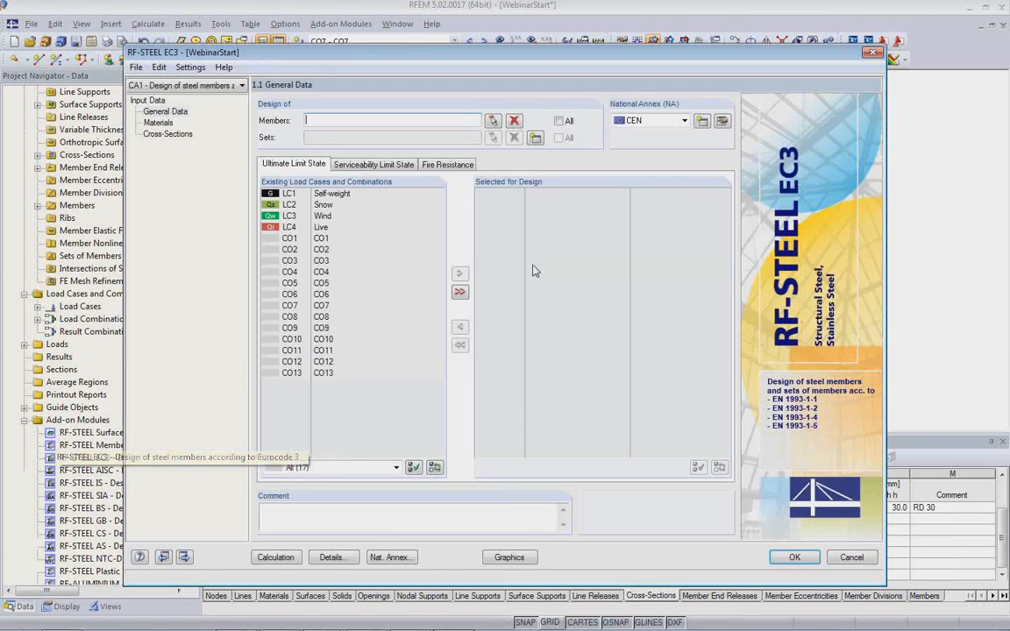
pyautogui.click(459, 292)
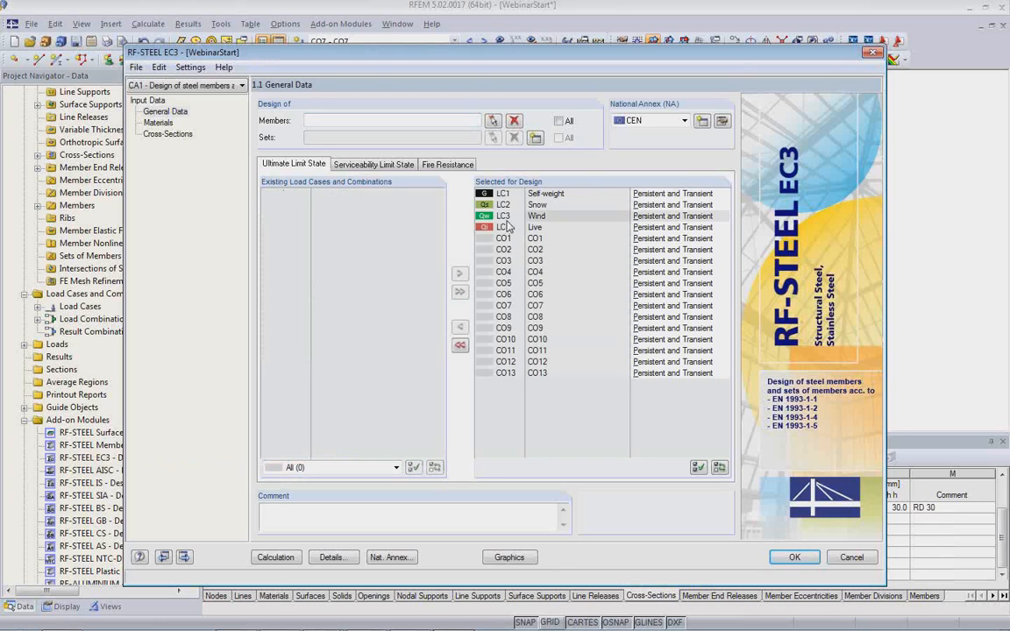
pyautogui.doubleClick(505, 194)
pyautogui.doubleClick(505, 194)
pyautogui.doubleClick(505, 194)
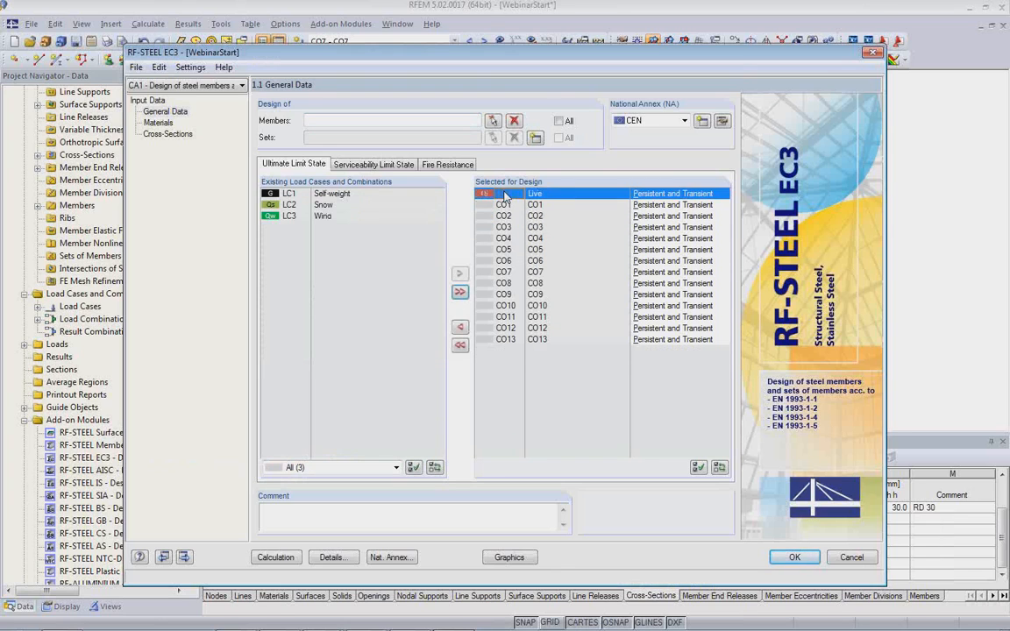
pyautogui.doubleClick(505, 194)
pyautogui.click(559, 122)
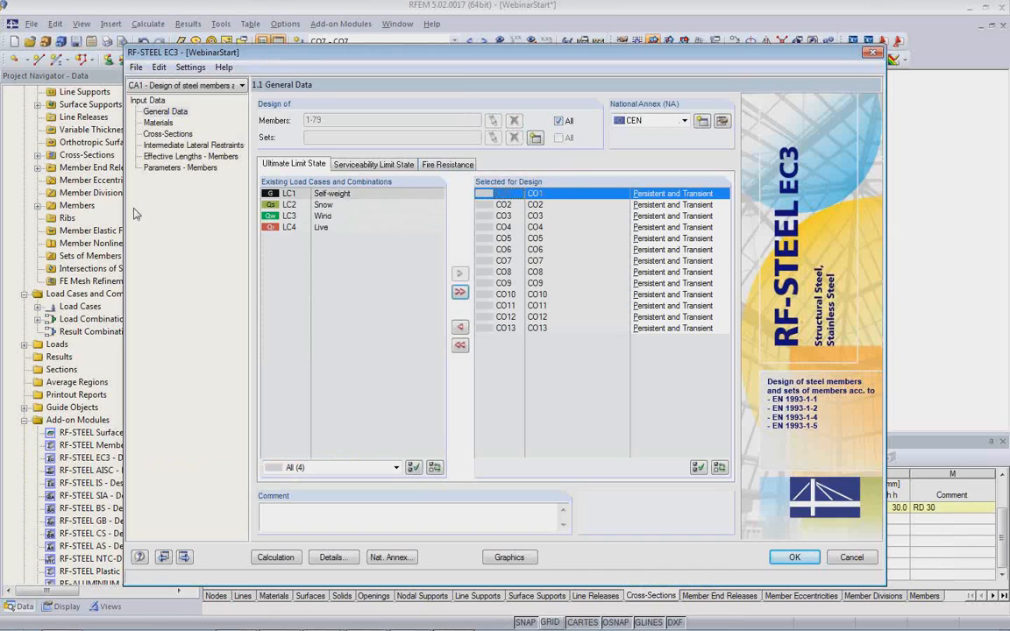
# Set the optimization of cross-section 3, the IPE 600 roof beams, to From current row.
pyautogui.click(189, 134)
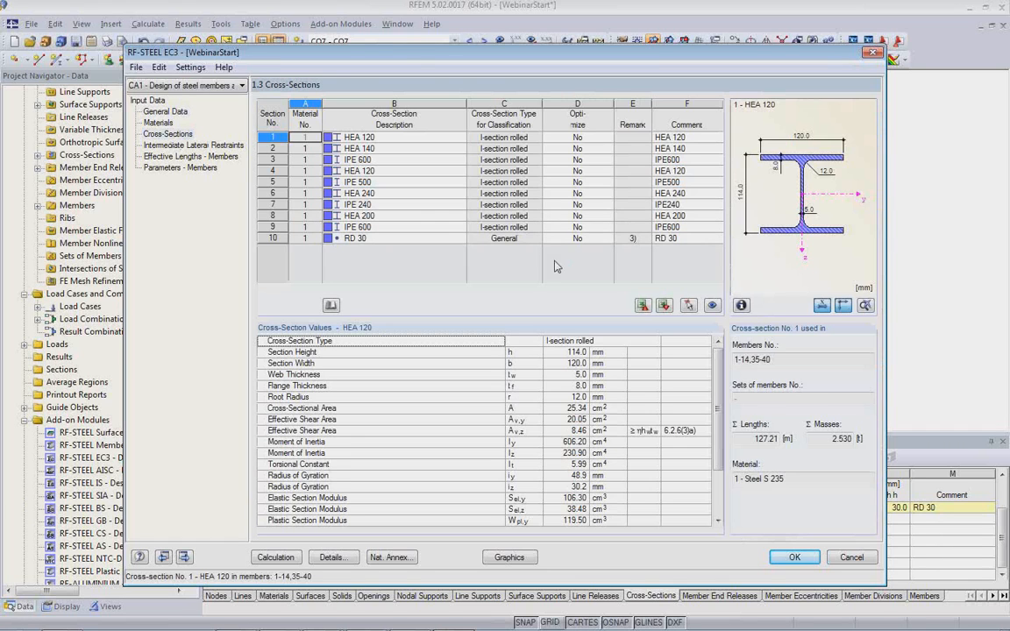
pyautogui.moveTo(447, 56); pyautogui.dragTo(467, 330)
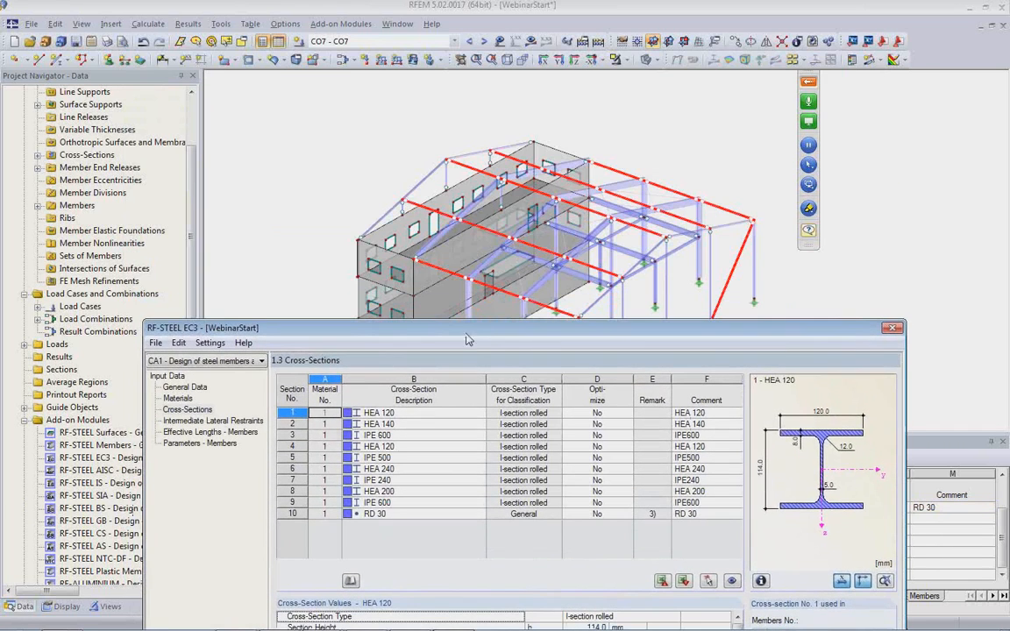
pyautogui.click(421, 435)
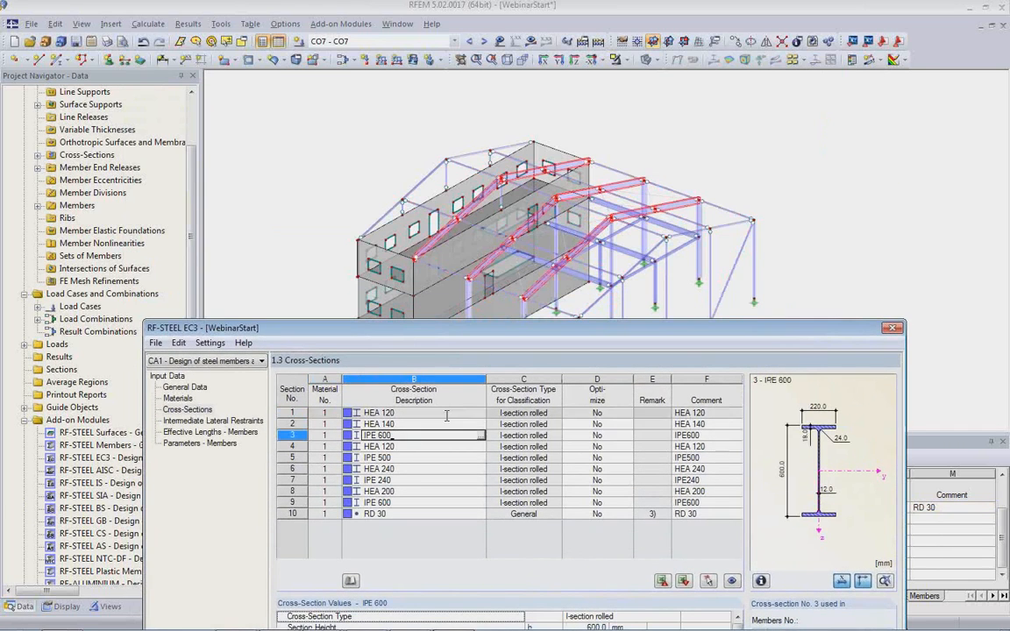
pyautogui.click(605, 436)
pyautogui.click(627, 435)
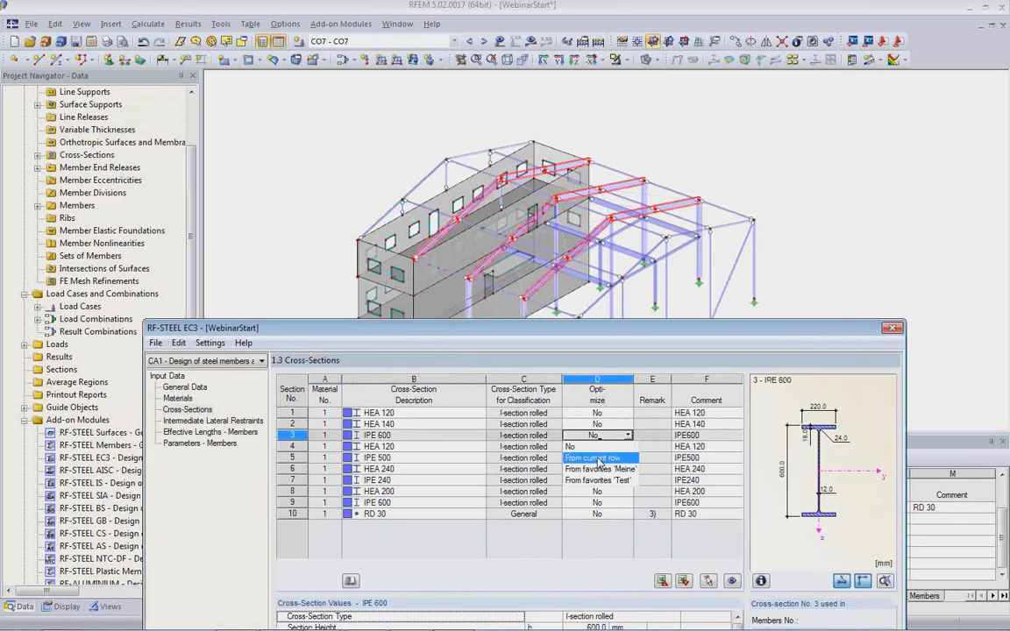
pyautogui.click(598, 458)
# Set the optimization of cross-section 9, the IPE 600 columns, to From current row and run the steel design calculation.
pyautogui.click(446, 503)
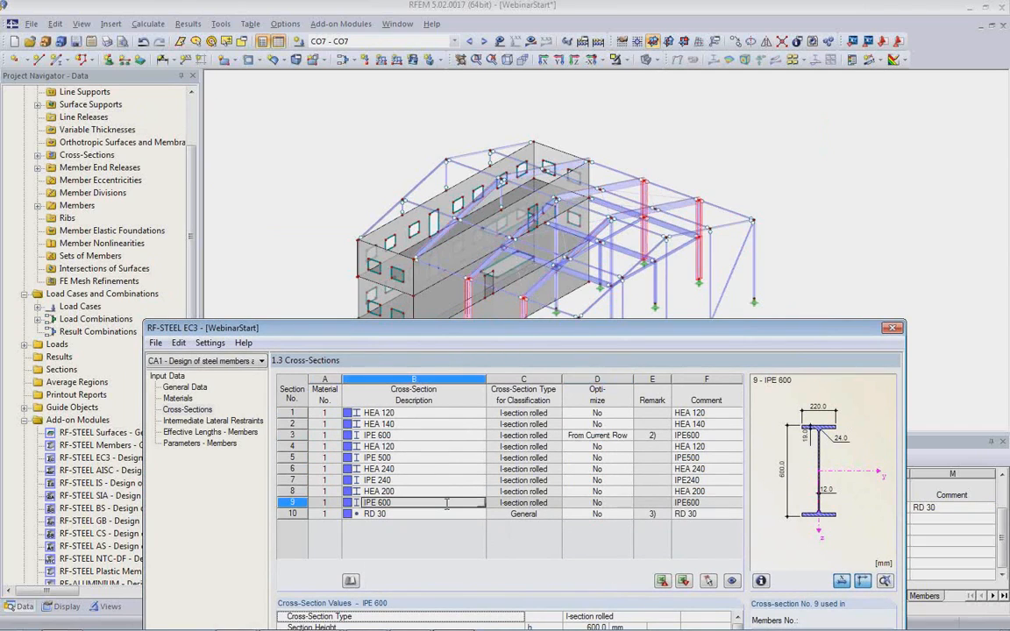
pyautogui.click(626, 505)
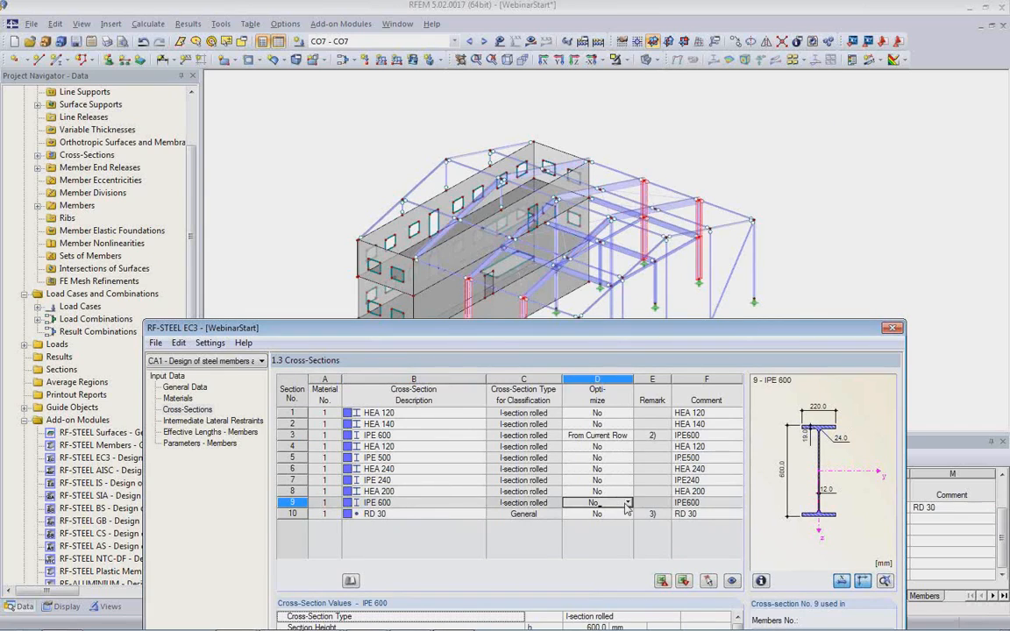
pyautogui.click(629, 504)
pyautogui.click(600, 526)
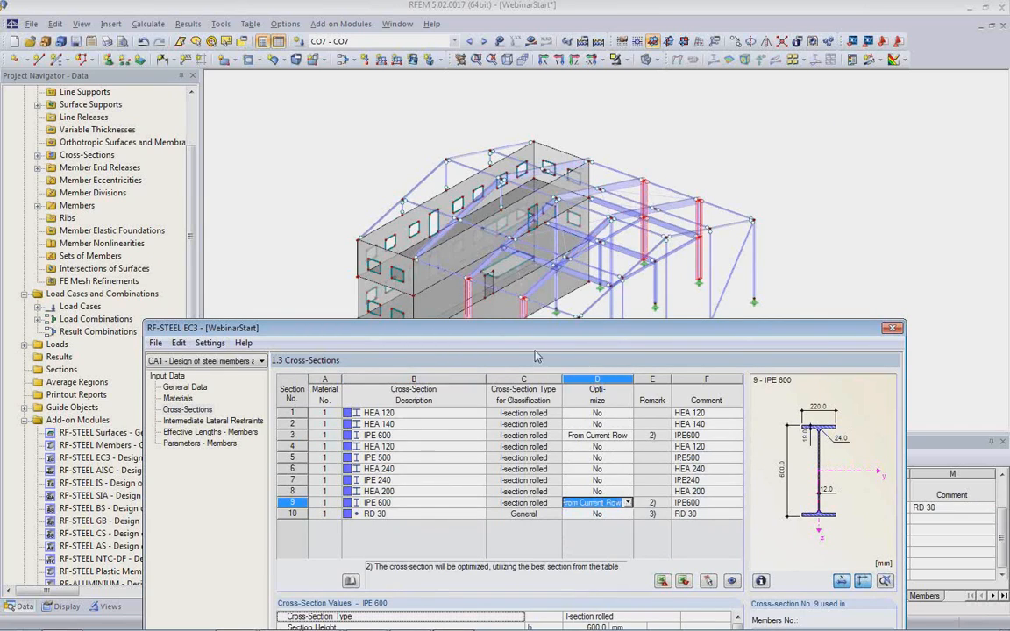
pyautogui.moveTo(531, 336); pyautogui.dragTo(448, 94)
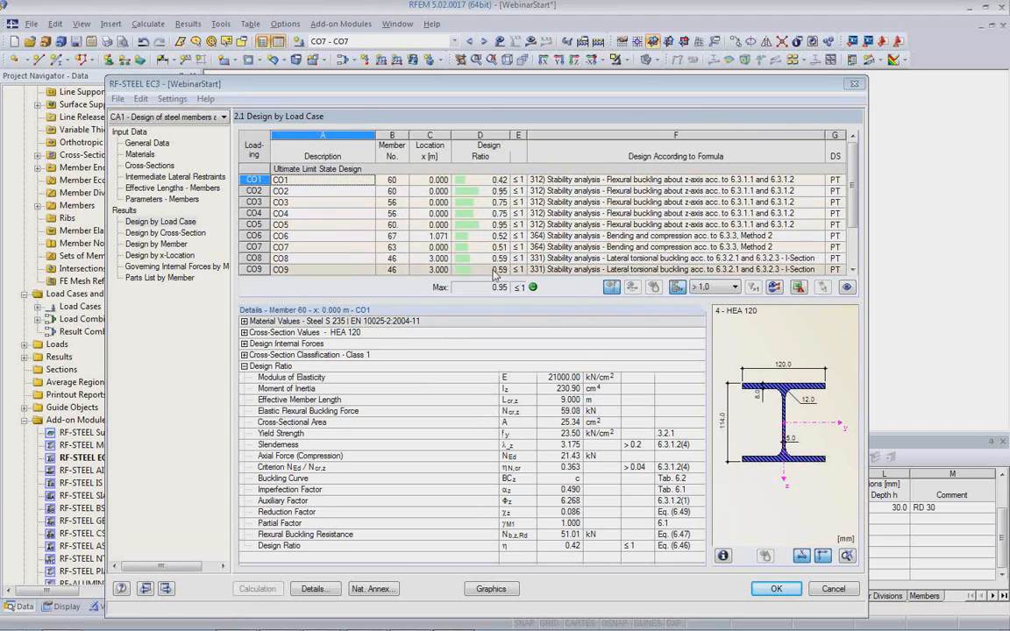
# Export all changed cross-sections, IPE 400 for section 3 and IPE 360 for section 9, to RFEM, accept deleting the results and close the module.
pyautogui.click(150, 166)
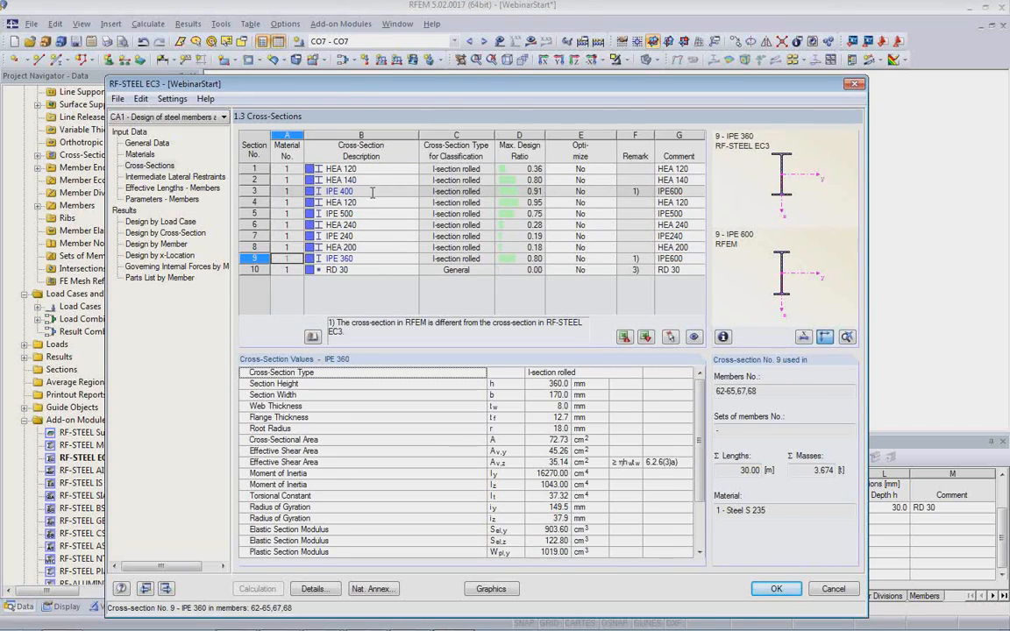
pyautogui.click(372, 192)
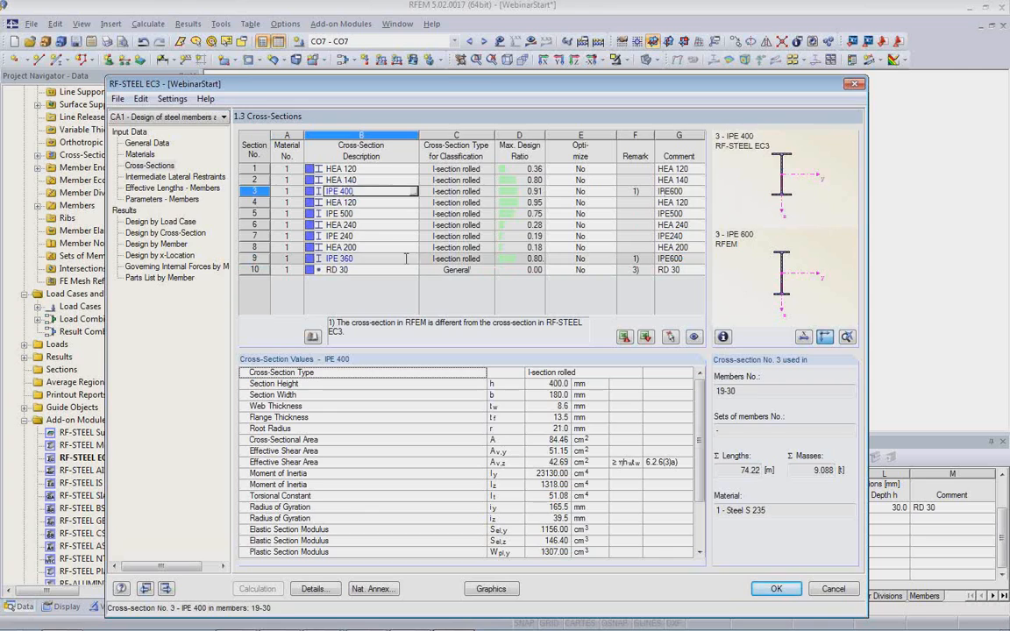
pyautogui.click(406, 259)
pyautogui.click(140, 99)
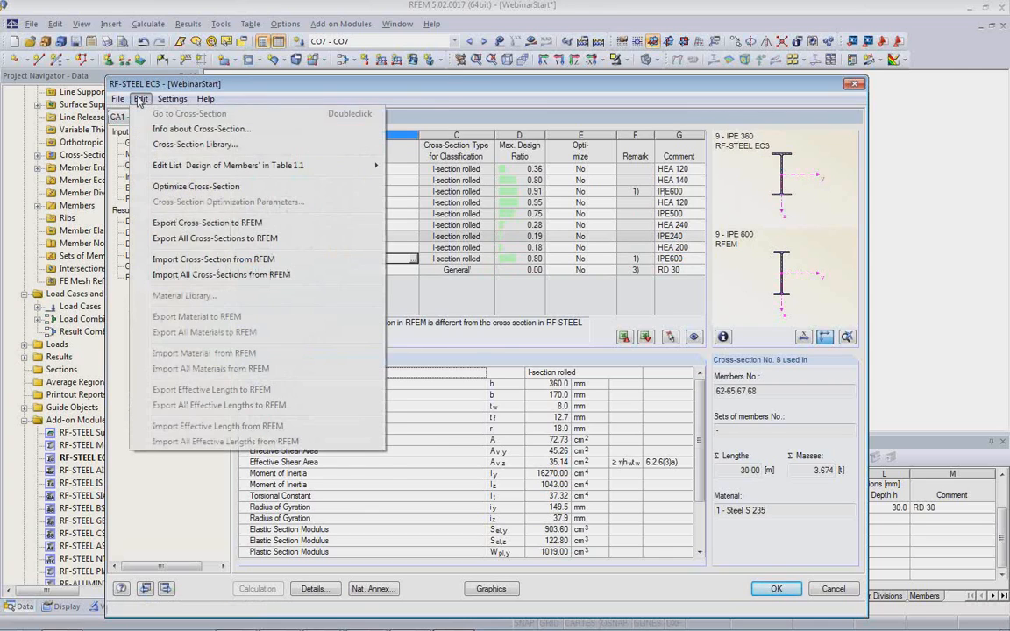
pyautogui.click(200, 246)
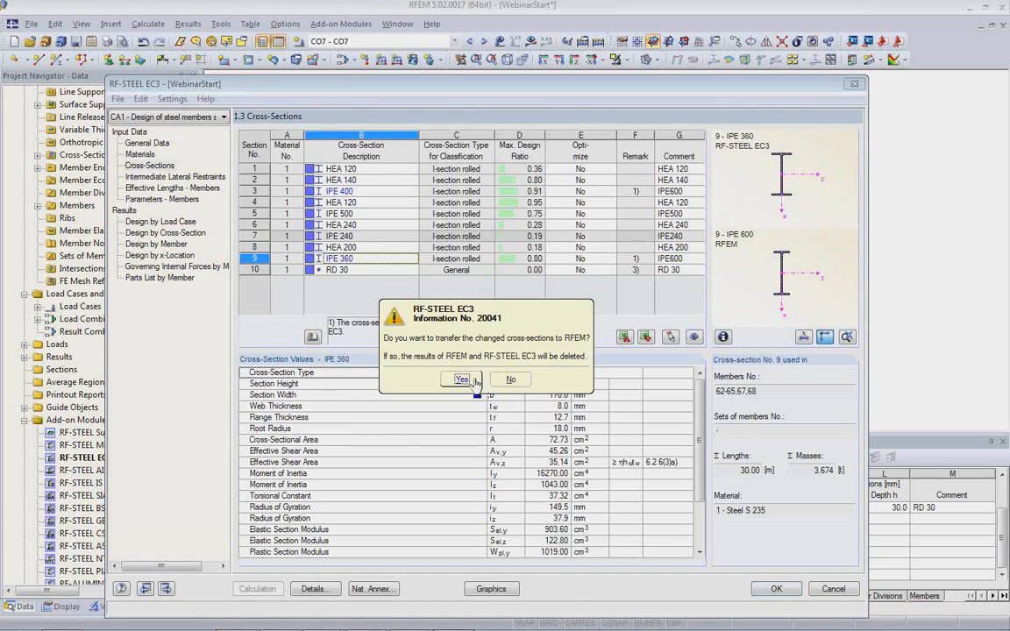
pyautogui.click(465, 382)
pyautogui.click(465, 389)
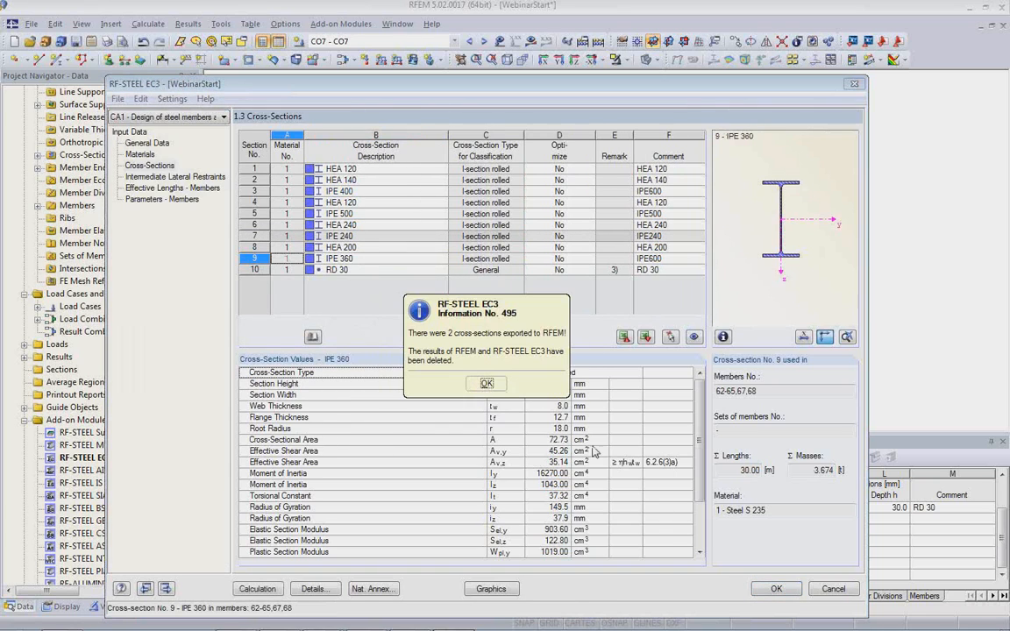
pyautogui.click(443, 352)
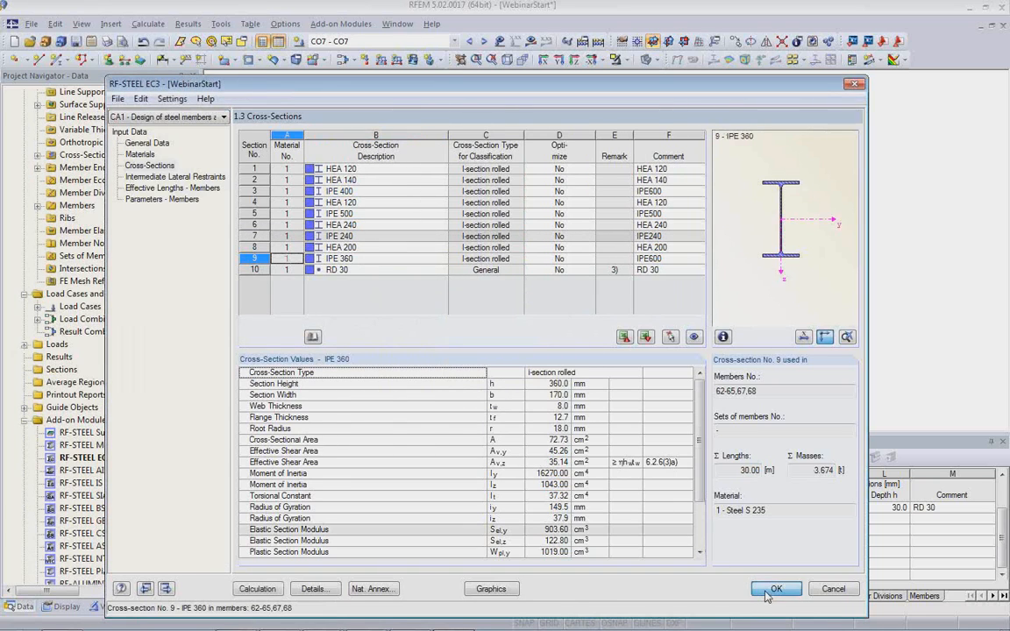
pyautogui.click(771, 590)
# Check the transferred cross-section of a frame column in its member properties and clear the selection.
pyautogui.scroll(3, 509, 369)
pyautogui.doubleClick(484, 327)
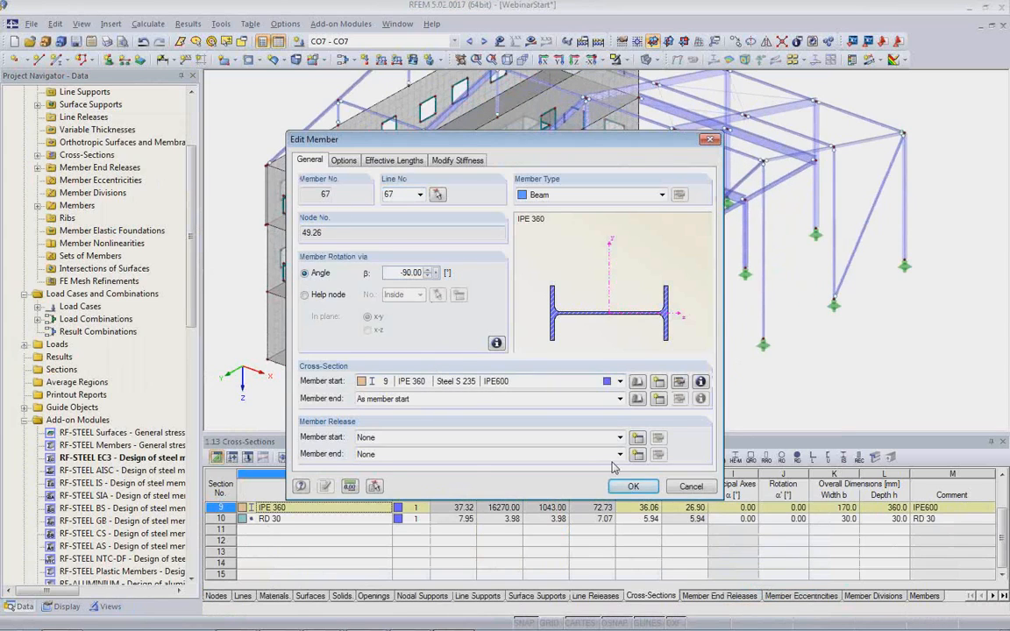
pyautogui.click(633, 486)
pyautogui.scroll(-2, 565, 326)
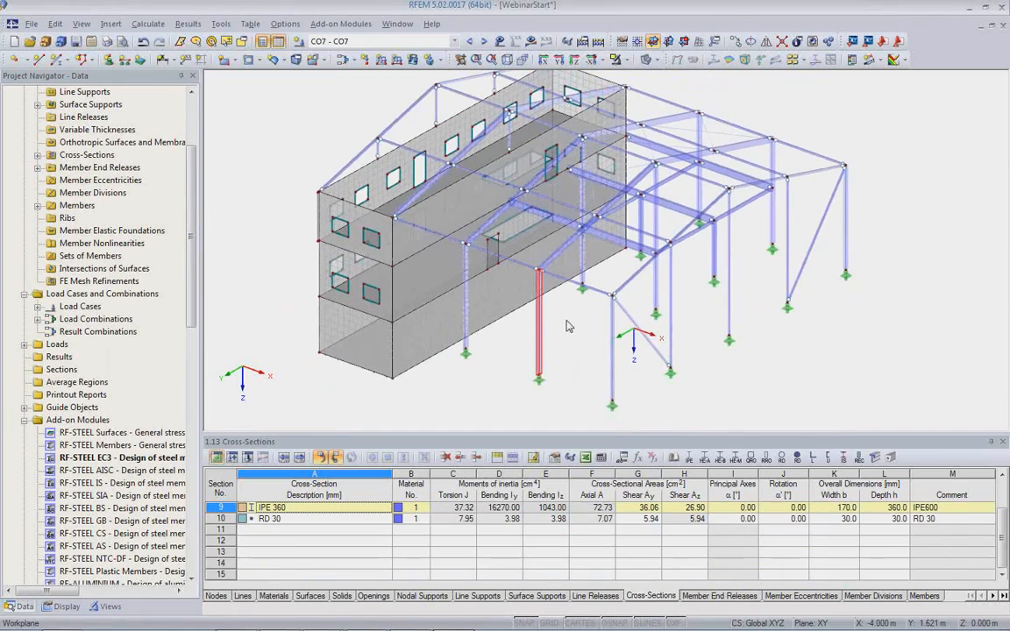
pyautogui.click(513, 373)
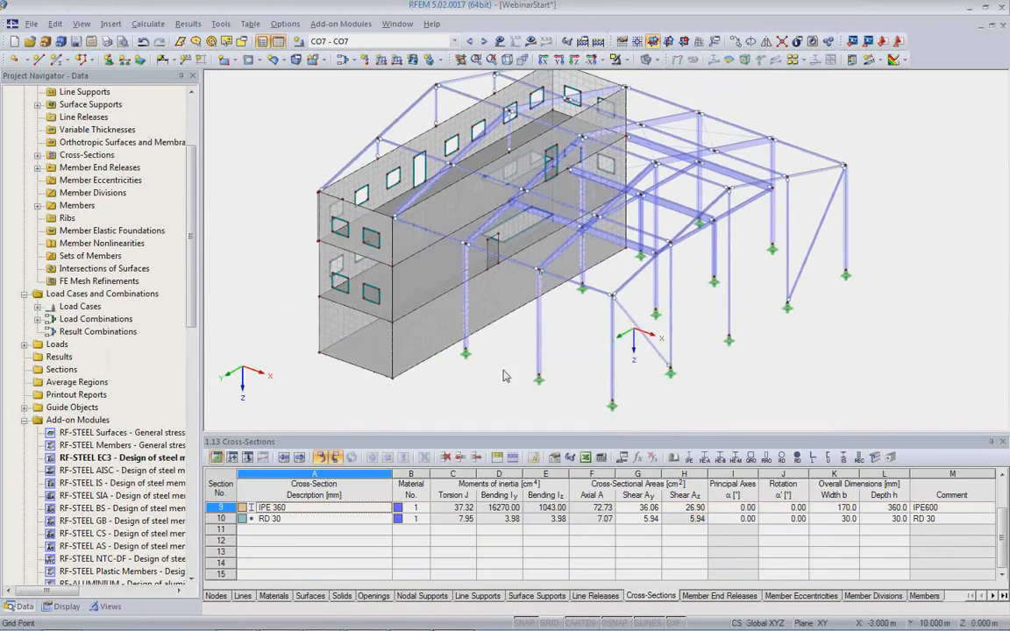
pyautogui.moveTo(424, 626)
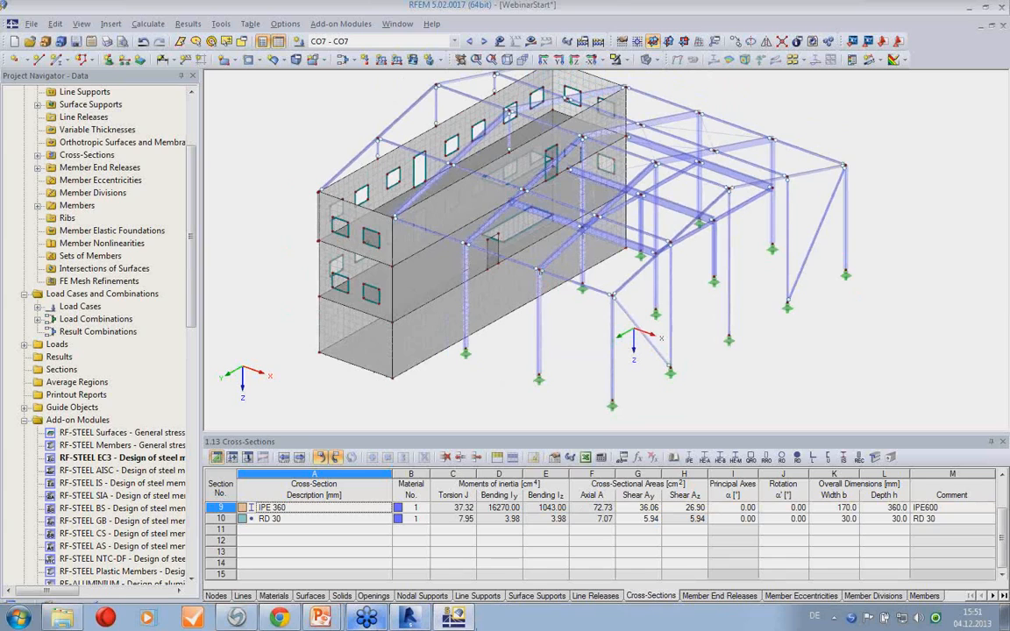
# Switch to Revit and import the RFEM model as an update of the existing structure, with absent objects removed, then close the import log.
pyautogui.click(409, 619)
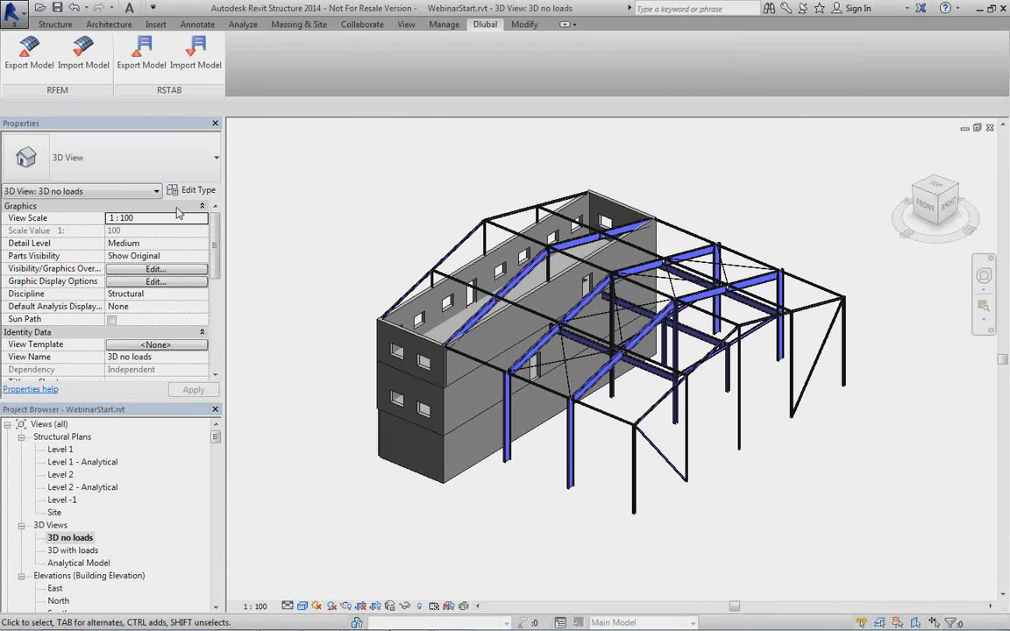
pyautogui.click(83, 52)
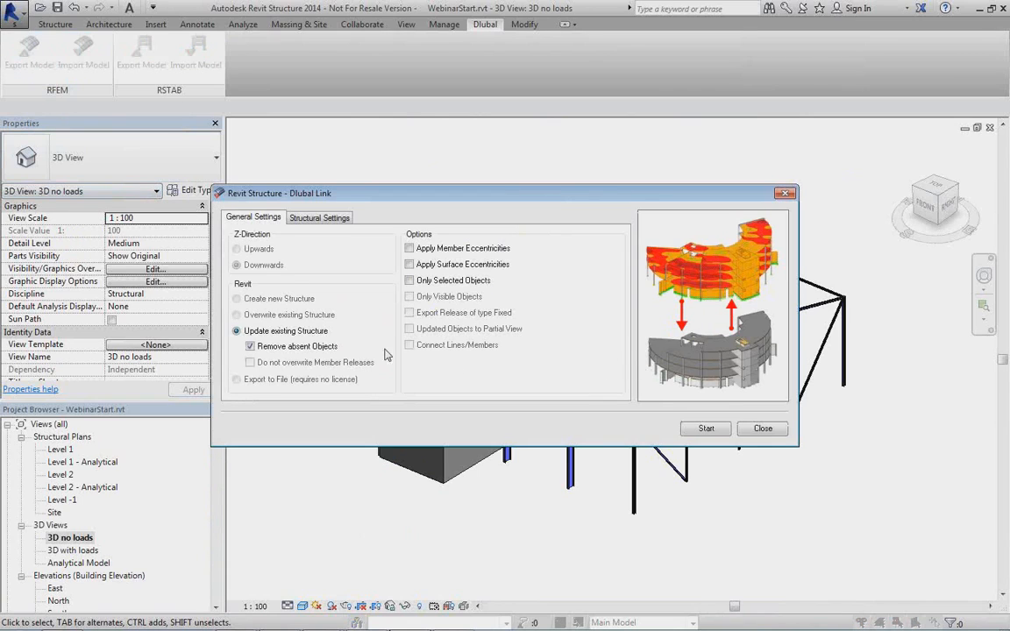
pyautogui.click(332, 221)
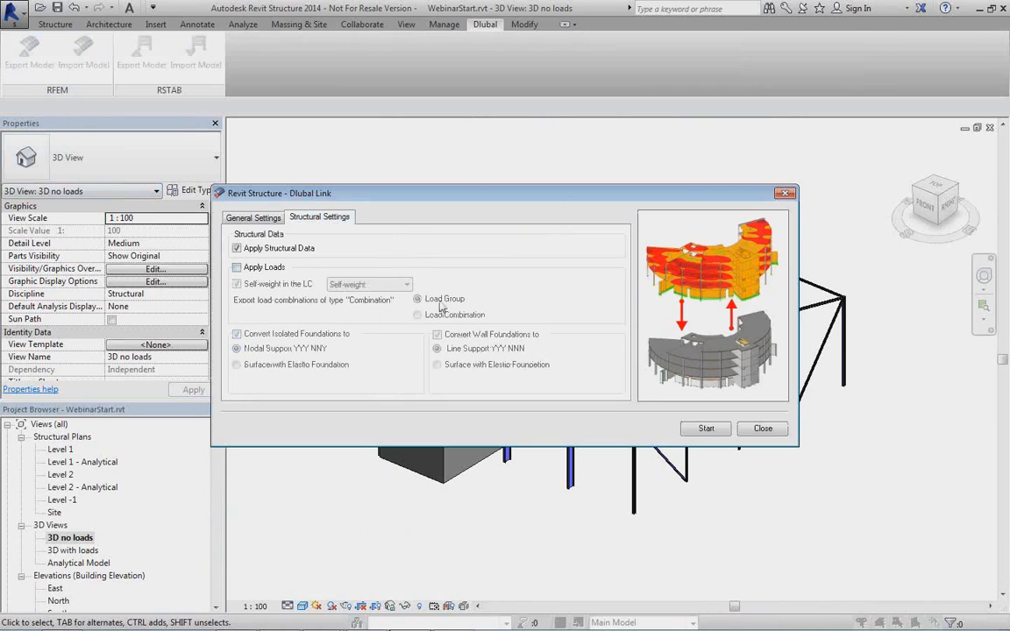
pyautogui.click(237, 220)
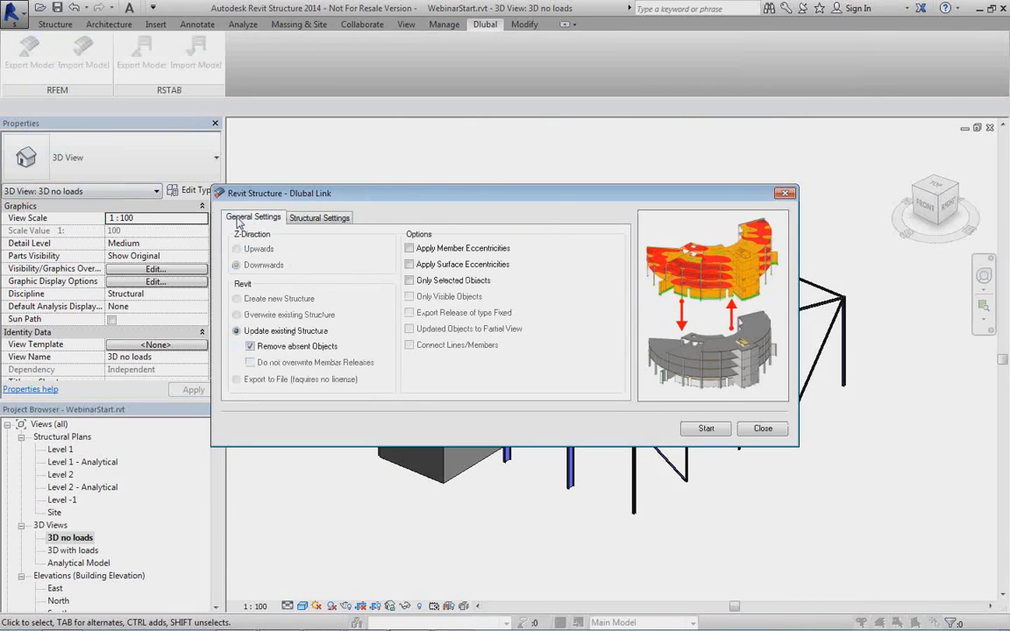
pyautogui.click(707, 431)
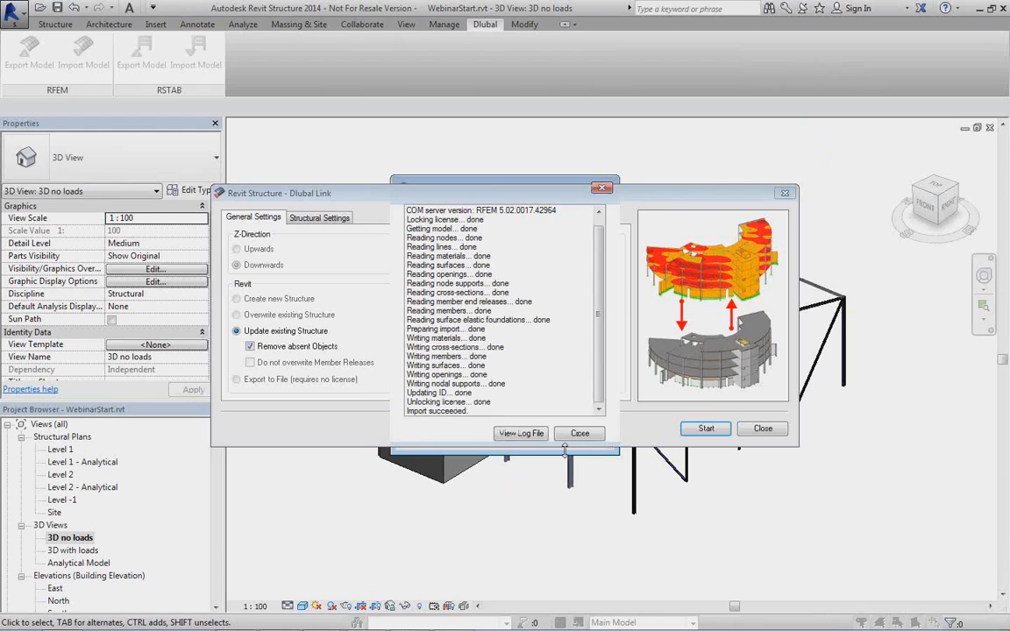
pyautogui.click(581, 433)
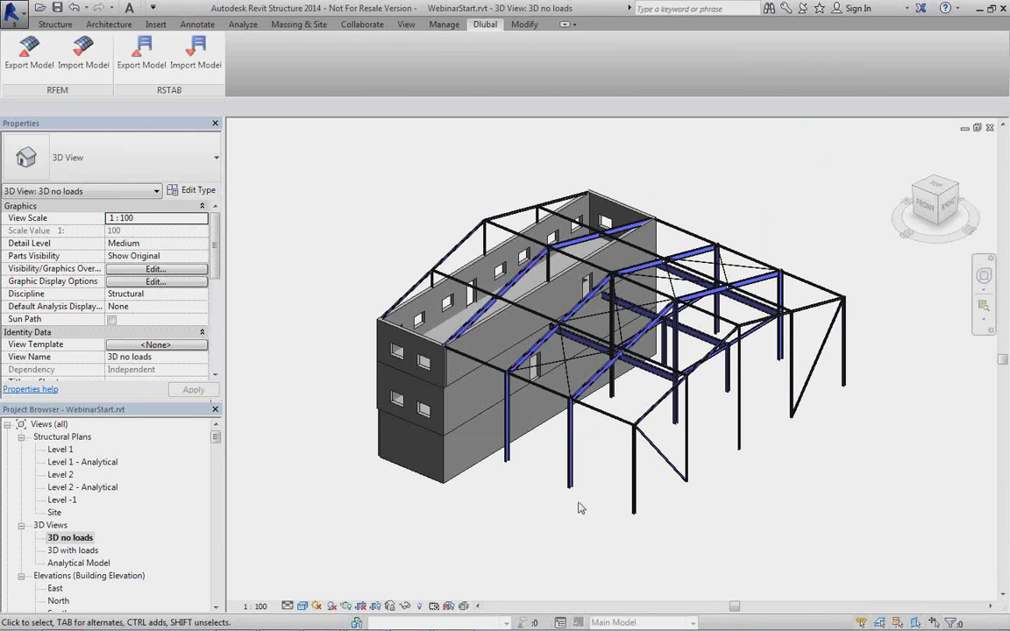
# Check the updated section types of a frame column and the adjoining roof beam in their properties.
pyautogui.scroll(6, 578, 506)
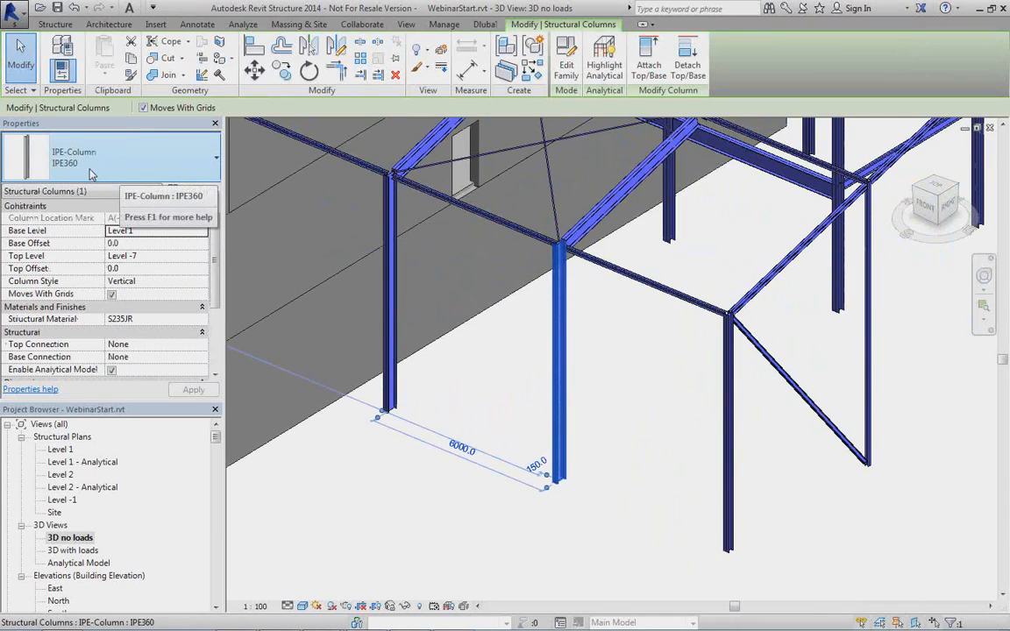
pyautogui.click(593, 220)
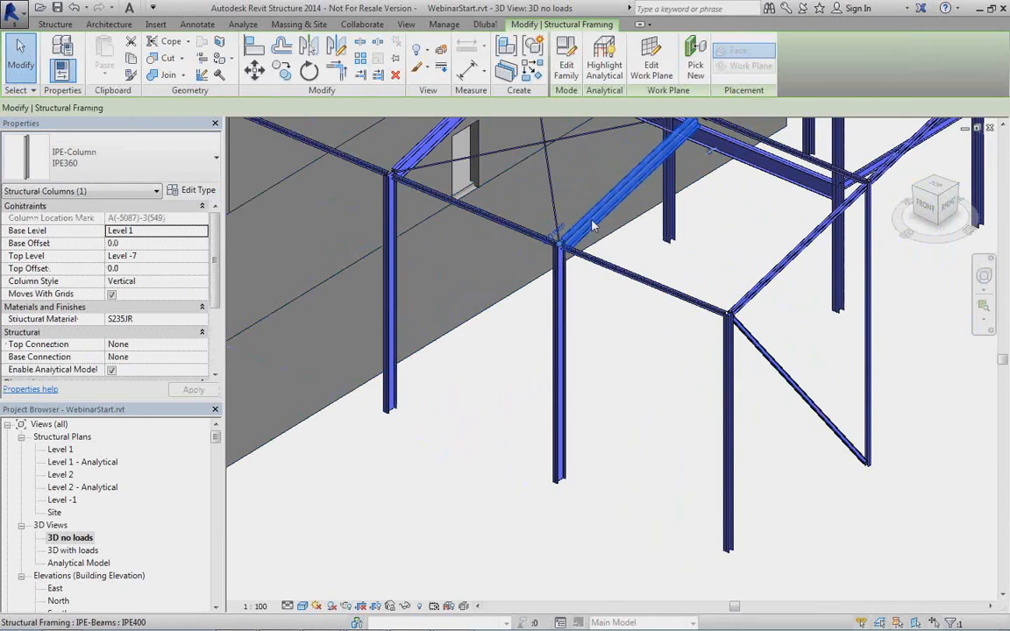
pyautogui.scroll(-2, 562, 368)
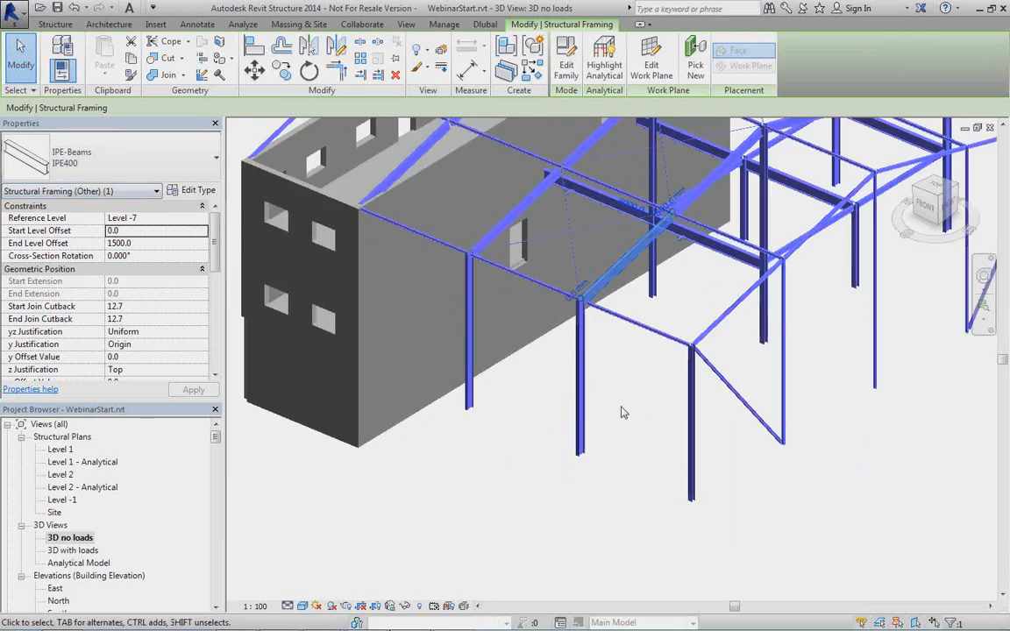
pyautogui.moveTo(562, 368); pyautogui.dragTo(506, 479, button='middle')
pyautogui.scroll(-1, 503, 460)
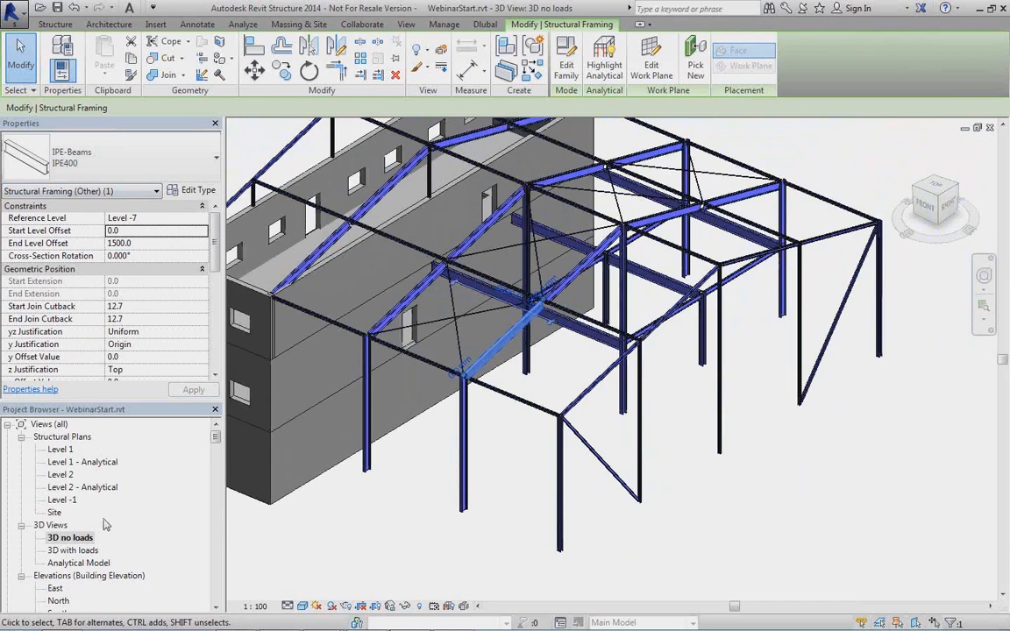
# Examine the Analytical Model view of the updated structure, then return to the 3D no loads view.
pyautogui.doubleClick(84, 566)
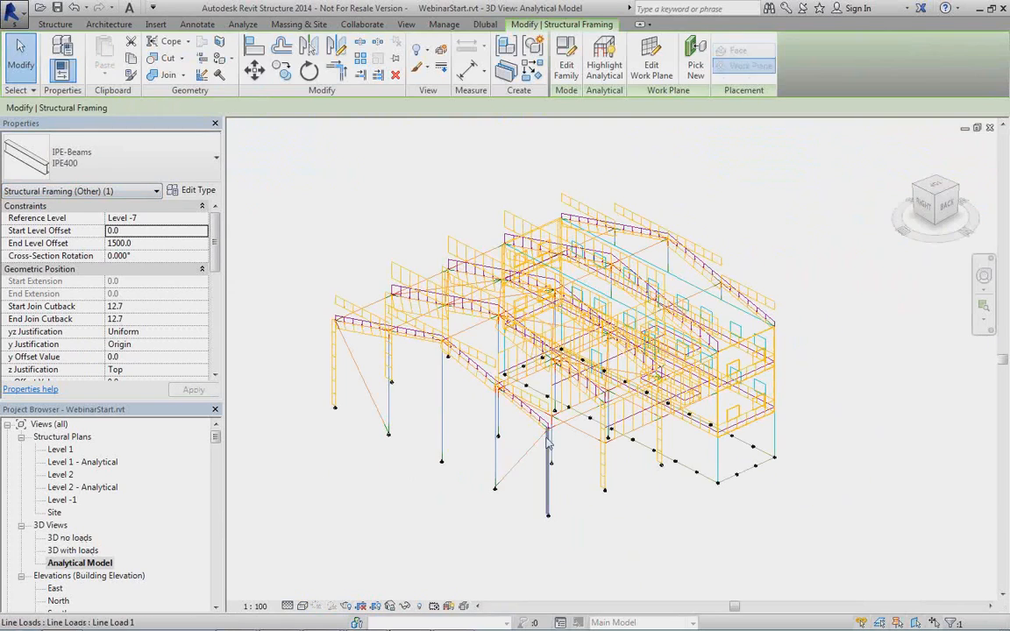
pyautogui.scroll(4, 488, 415)
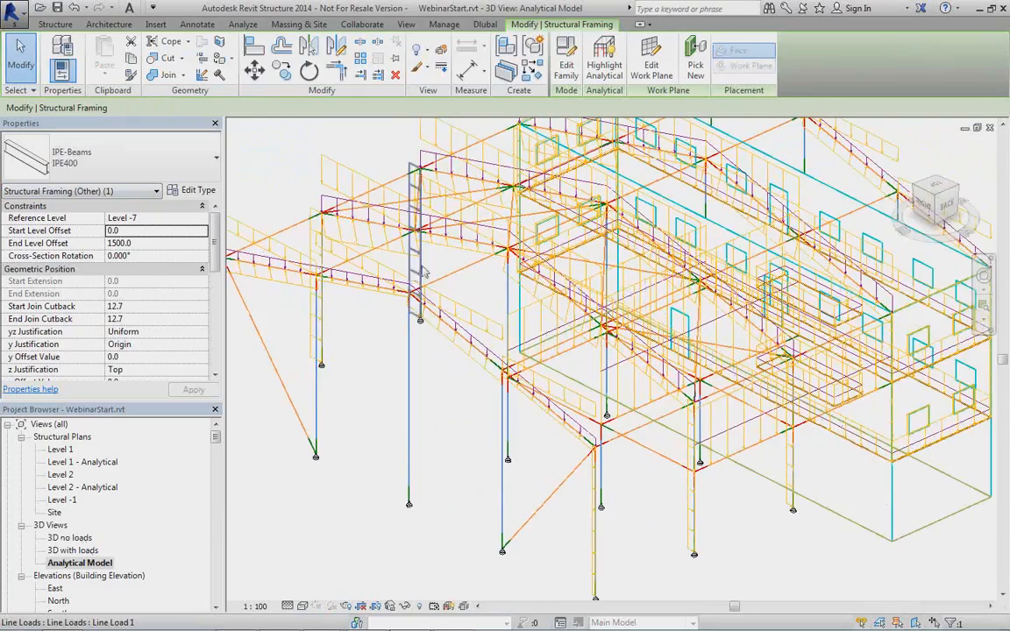
pyautogui.scroll(4, 518, 402)
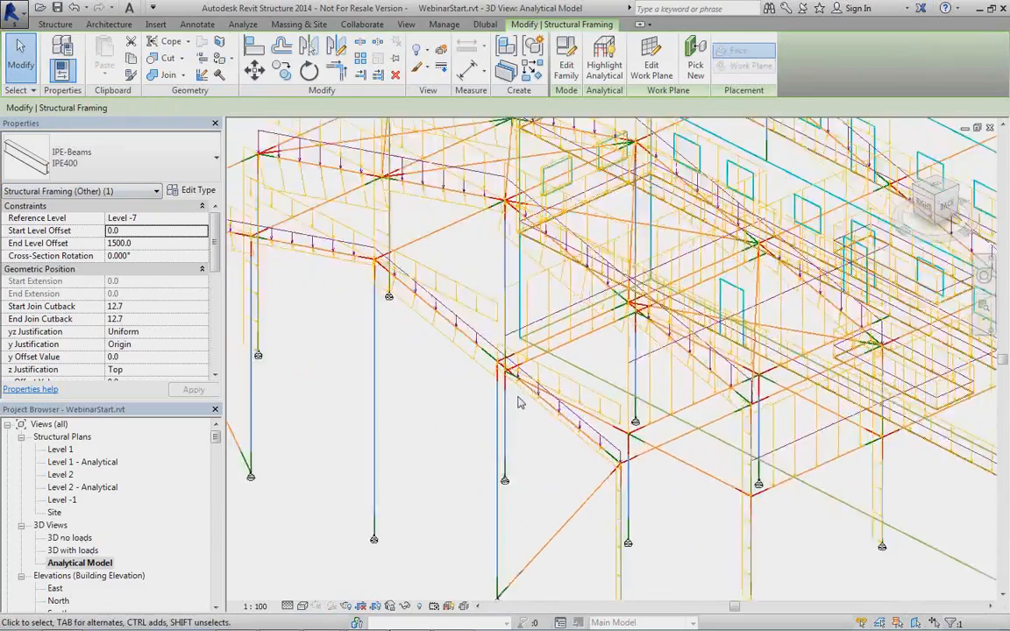
pyautogui.scroll(-3, 570, 333)
pyautogui.scroll(-2, 570, 332)
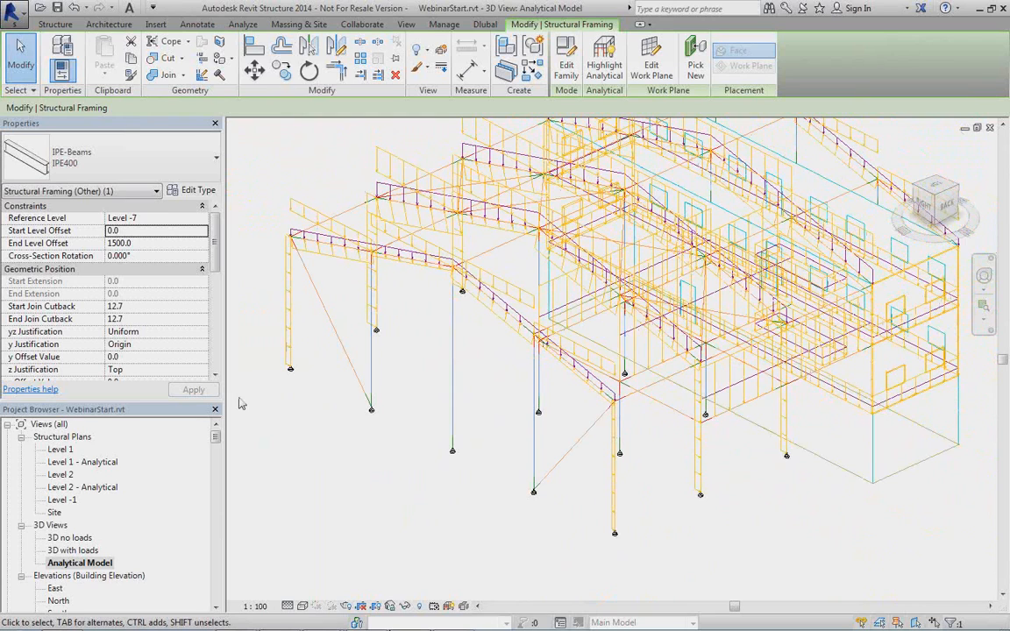
pyautogui.doubleClick(69, 538)
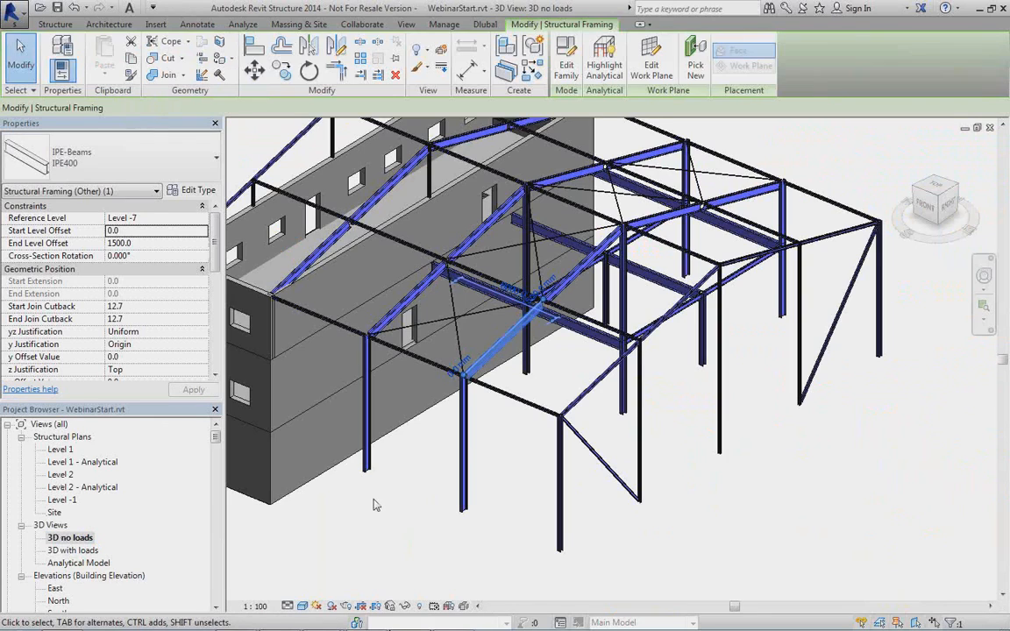
# Close the remaining WebinarStart views to exit the project and answer the closing prompt.
pyautogui.scroll(-3, 478, 504)
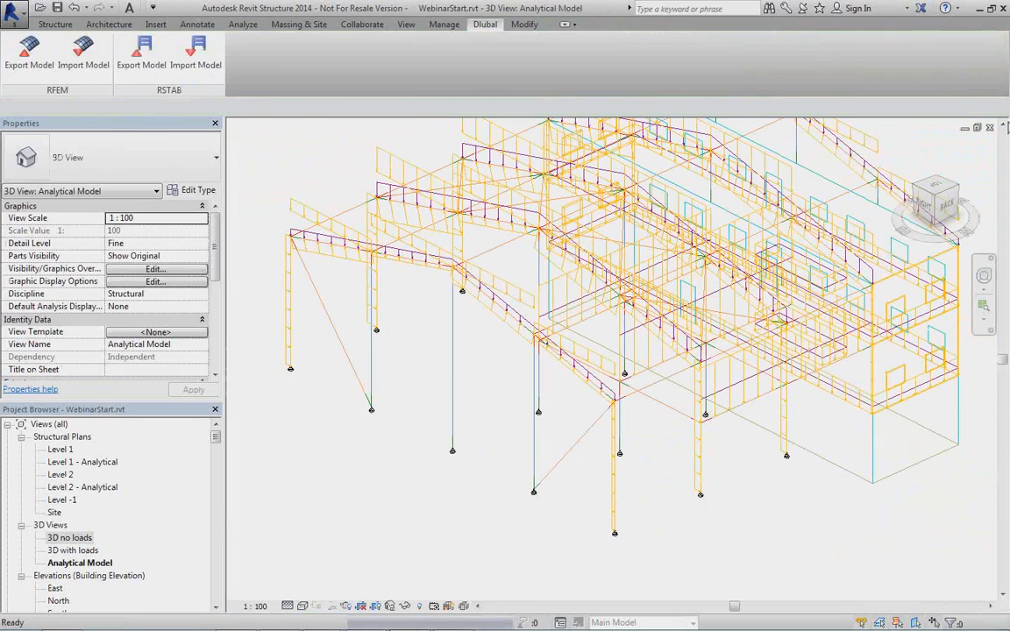
pyautogui.click(990, 128)
pyautogui.click(535, 336)
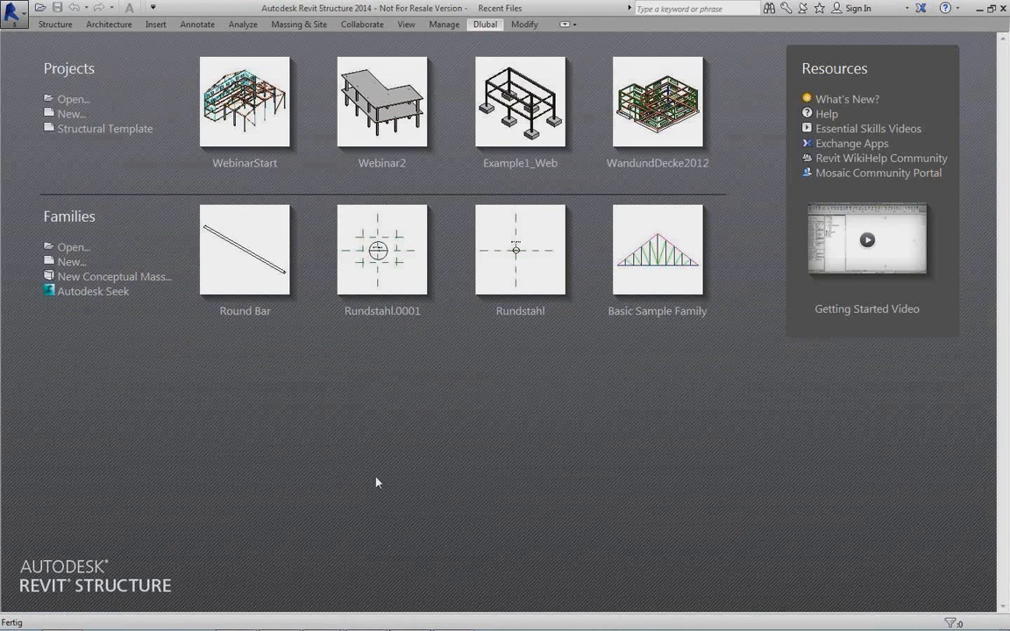
# Create a new project from the template ENTemplateWebinar.rte in the Revit folder.
pyautogui.click(70, 114)
pyautogui.click(596, 293)
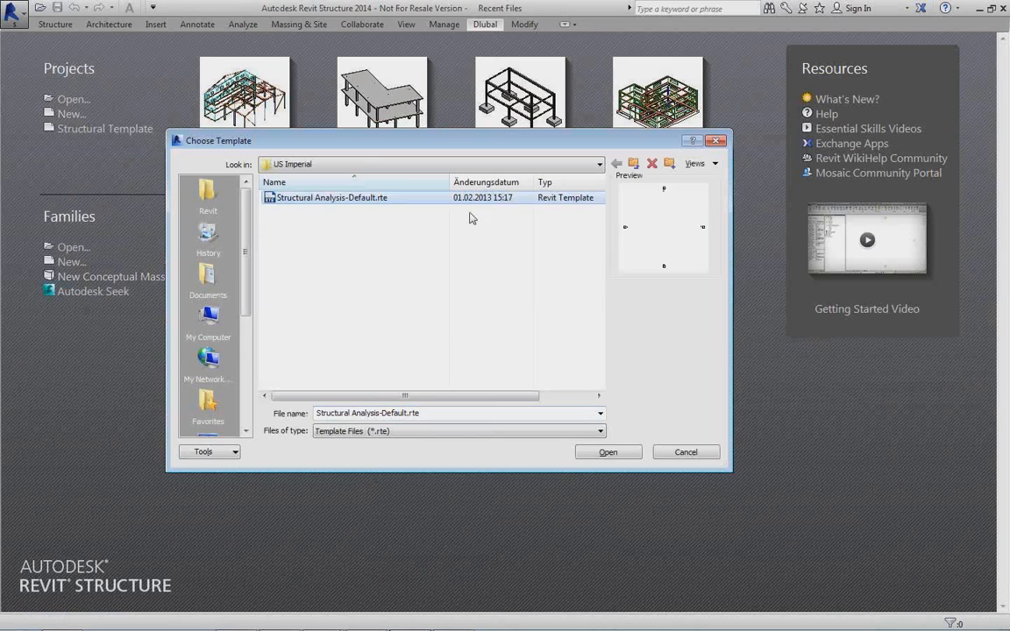
pyautogui.click(208, 193)
pyautogui.click(308, 239)
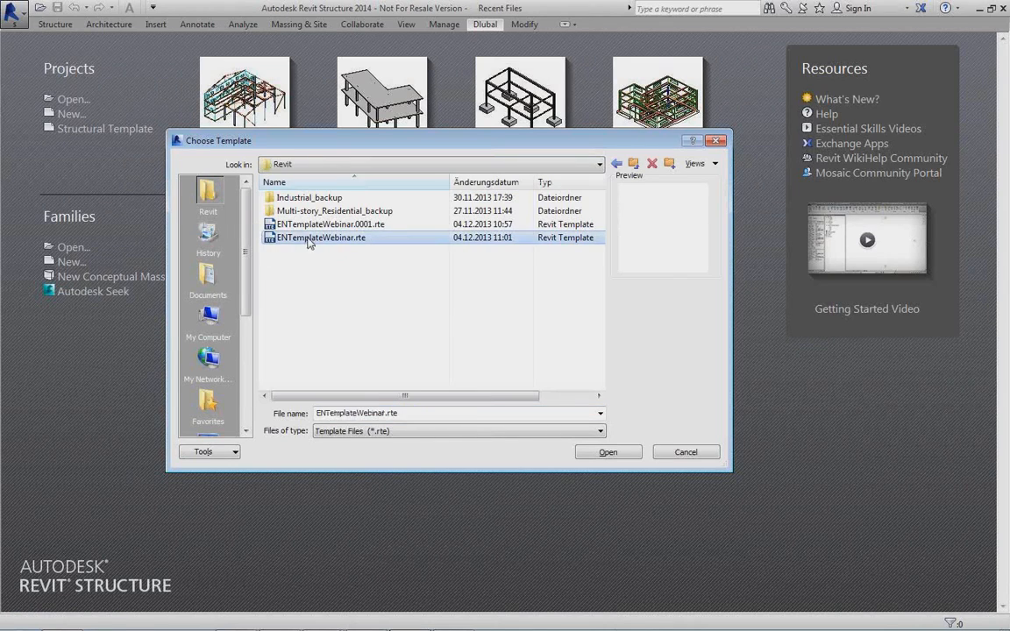
pyautogui.click(608, 451)
pyautogui.click(487, 377)
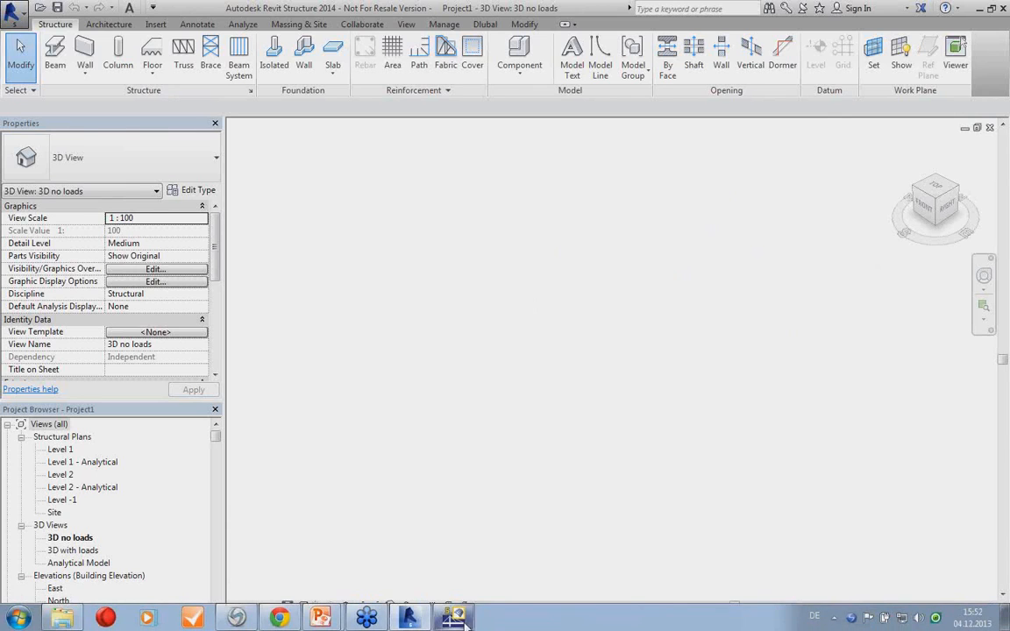
# Switch to RFEM, close the WebinarStart model and open the recent model 5_Business Complex.
pyautogui.click(454, 618)
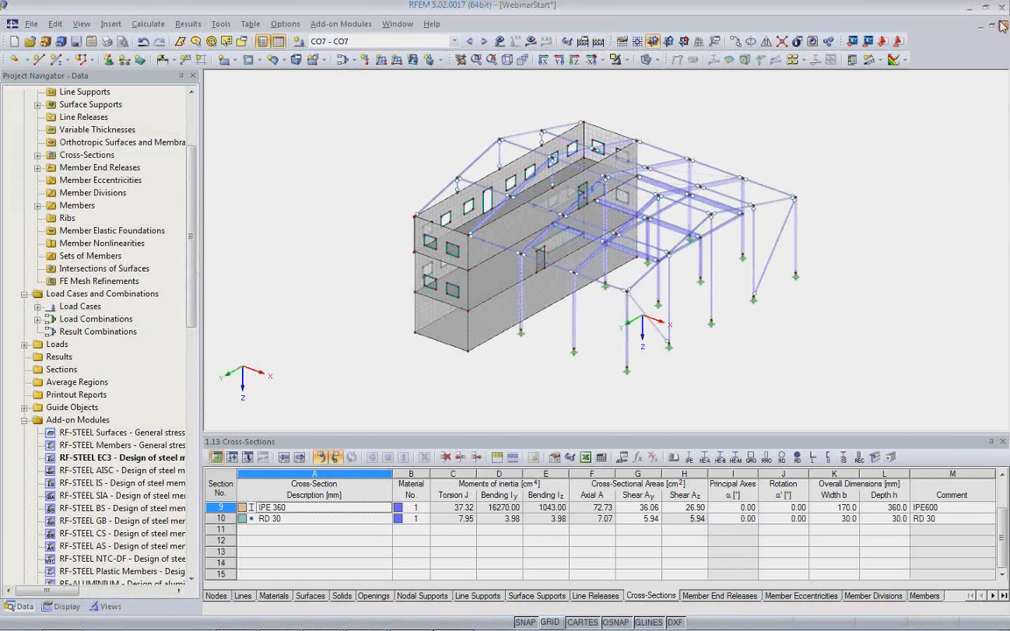
pyautogui.click(1001, 24)
pyautogui.click(509, 341)
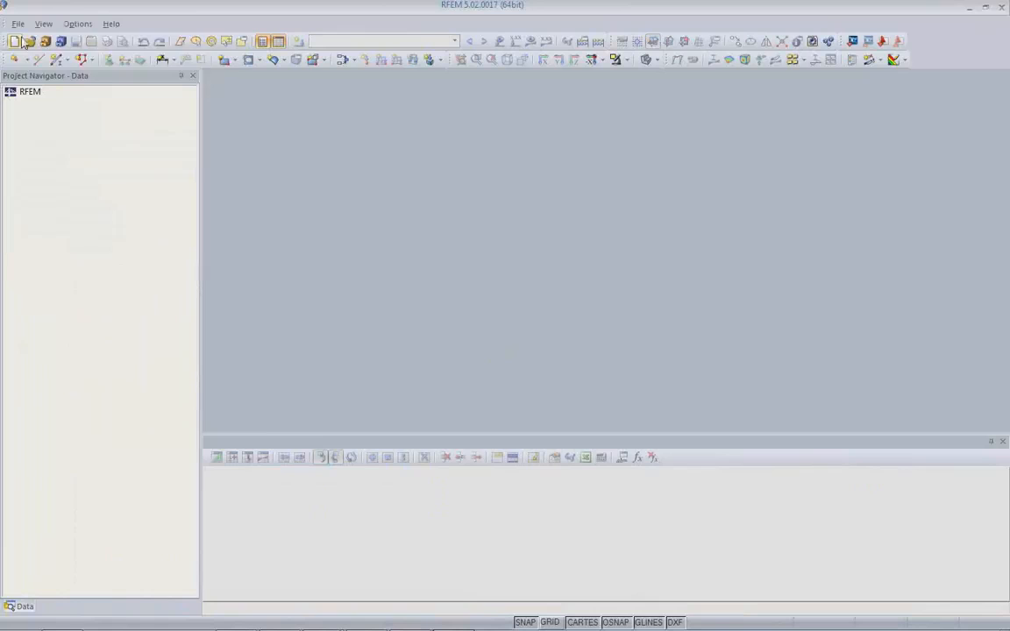
pyautogui.click(17, 24)
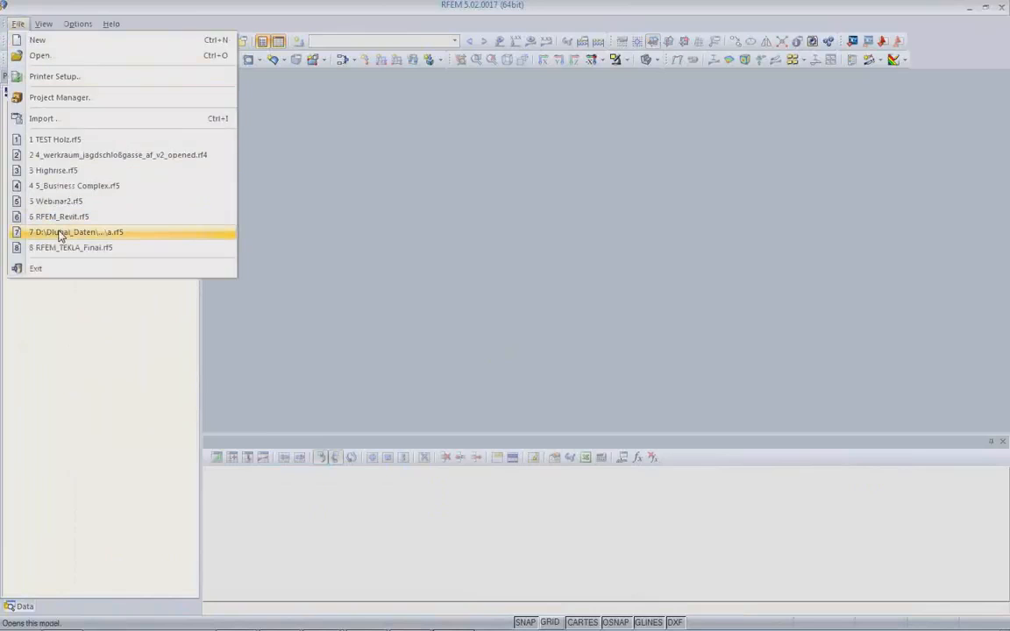
pyautogui.click(93, 185)
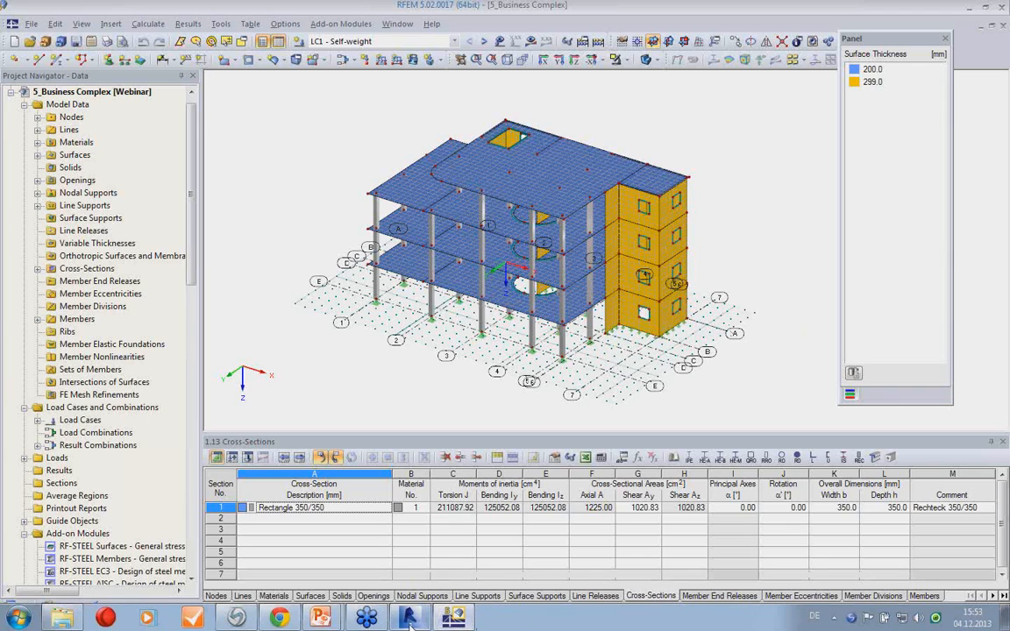
# Switch to Revit, import the RFEM model with structural data and loads applied, and close the report of ignored objects.
pyautogui.click(408, 619)
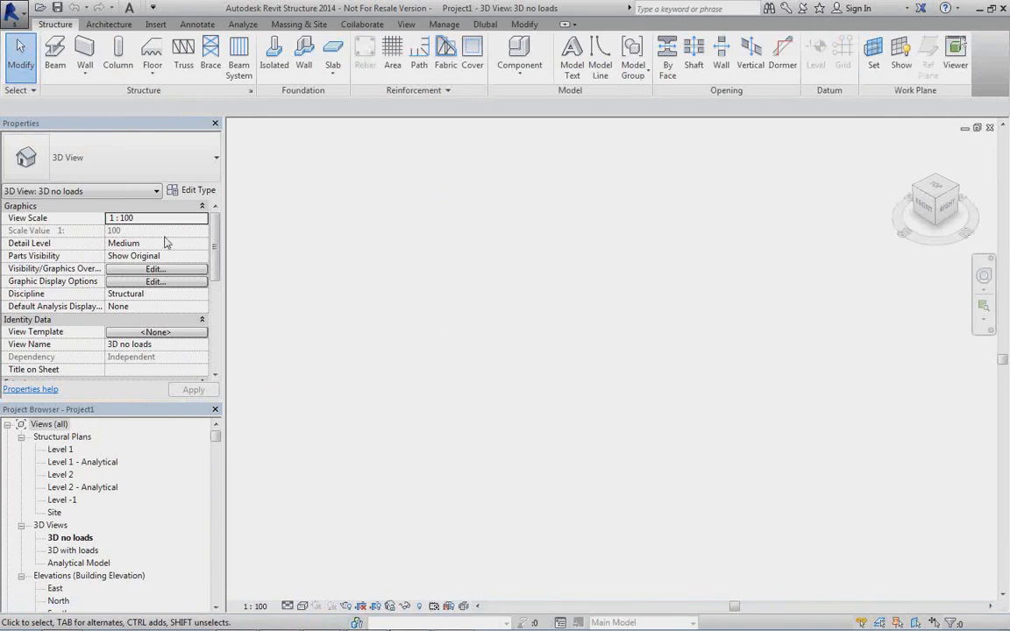
pyautogui.click(483, 24)
pyautogui.click(72, 66)
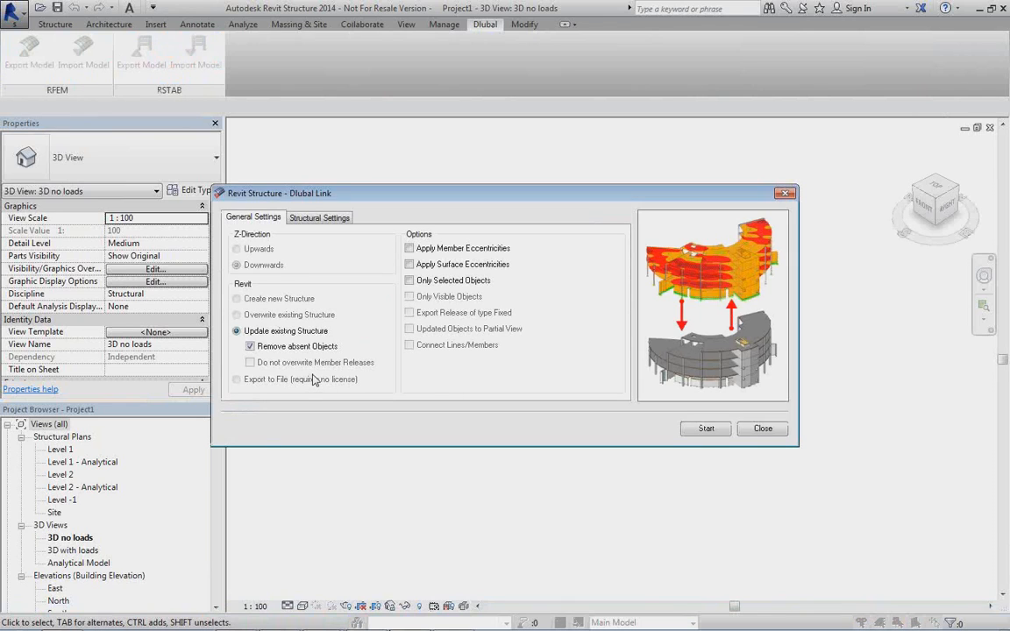
pyautogui.click(317, 219)
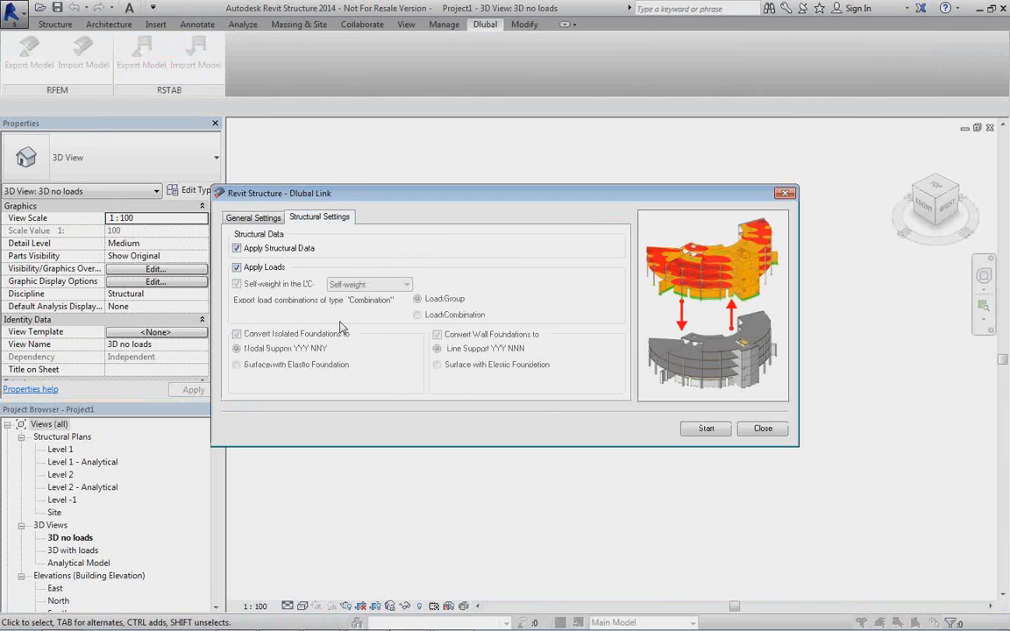
pyautogui.click(689, 435)
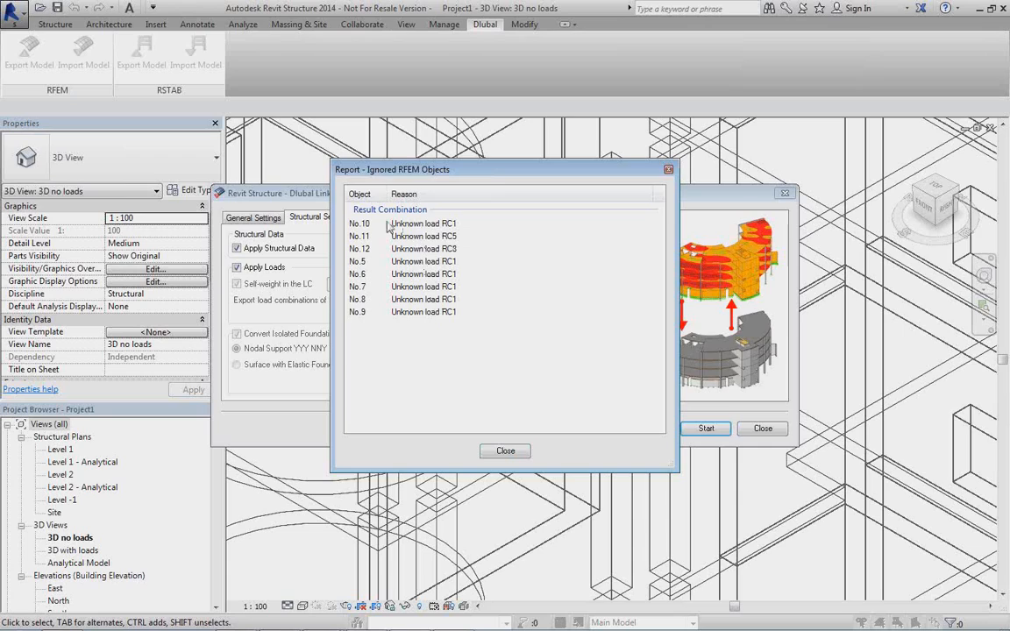
pyautogui.click(505, 452)
# Set the 3D no loads view to the Shaded visual style and examine the imported building from the front.
pyautogui.moveTo(531, 420); pyautogui.dragTo(608, 405, button='middle')
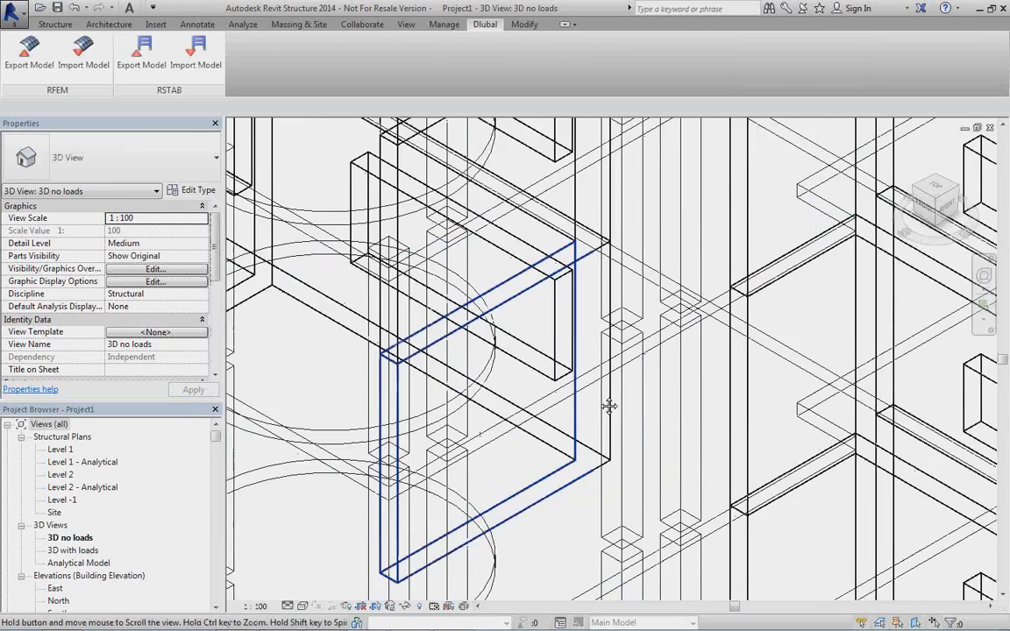
pyautogui.scroll(-10, 608, 406)
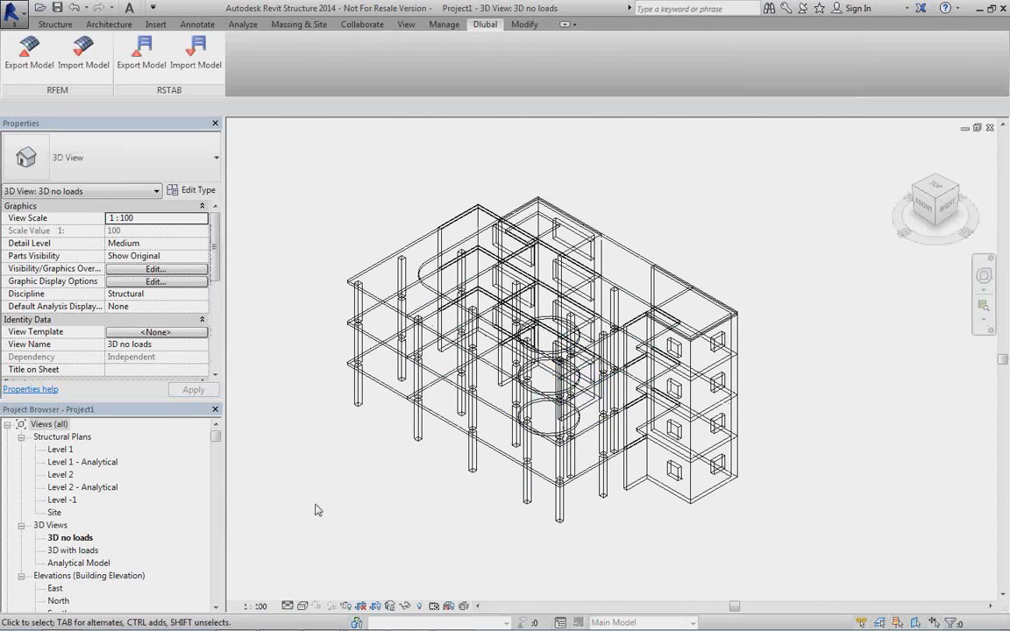
pyautogui.click(303, 606)
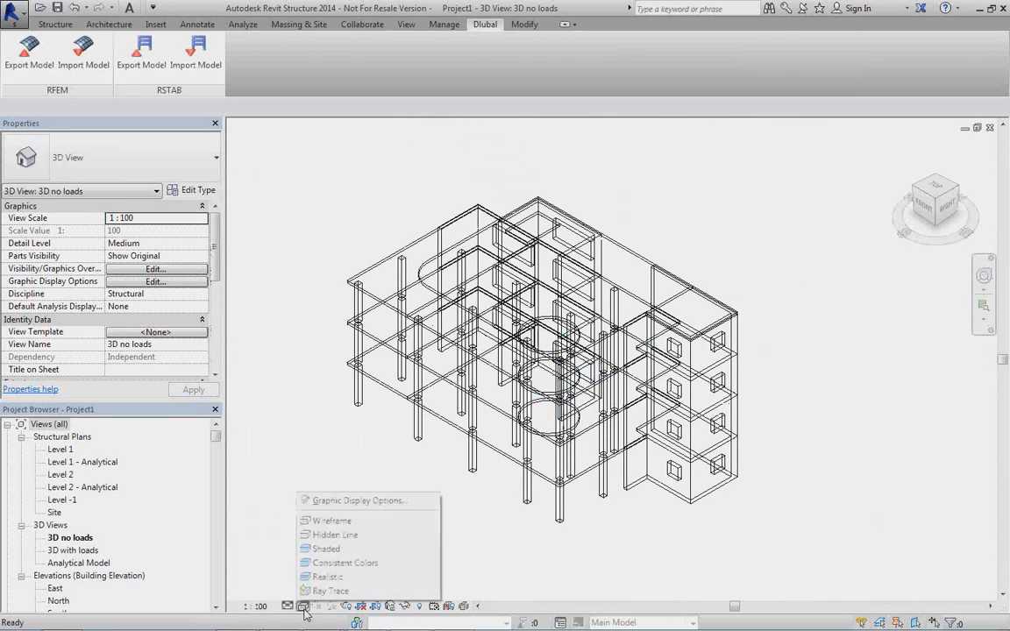
pyautogui.click(326, 550)
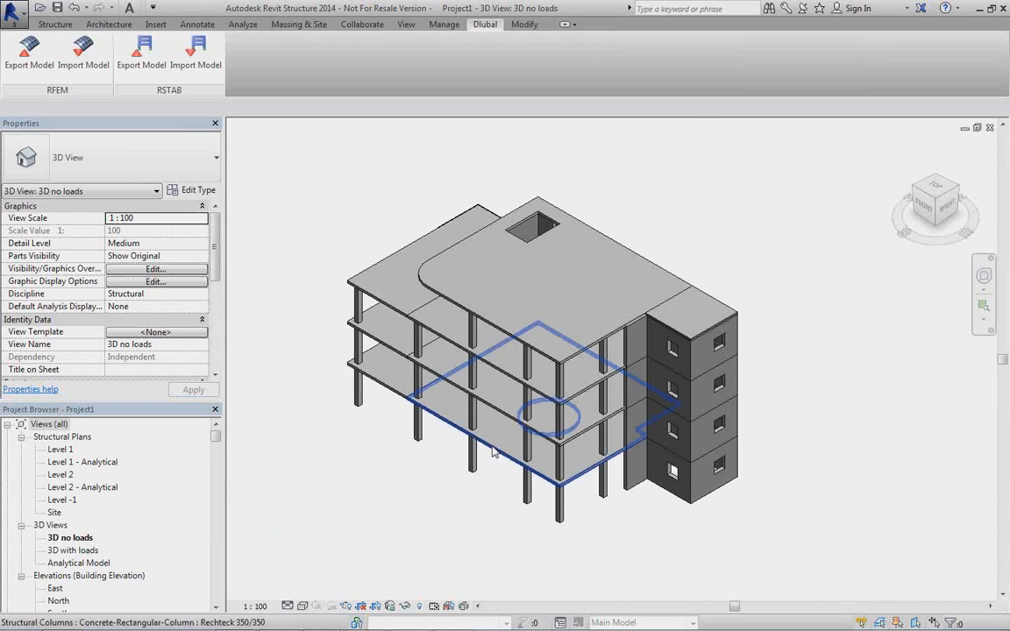
pyautogui.keyDown('shift'); pyautogui.moveTo(593, 496); pyautogui.dragTo(417, 489, button='middle'); pyautogui.keyUp('shift')
# Create a new sheet in the project with the A1 metric title block.
pyautogui.moveTo(218, 437); pyautogui.dragTo(217, 445)
pyautogui.rightClick(50, 538)
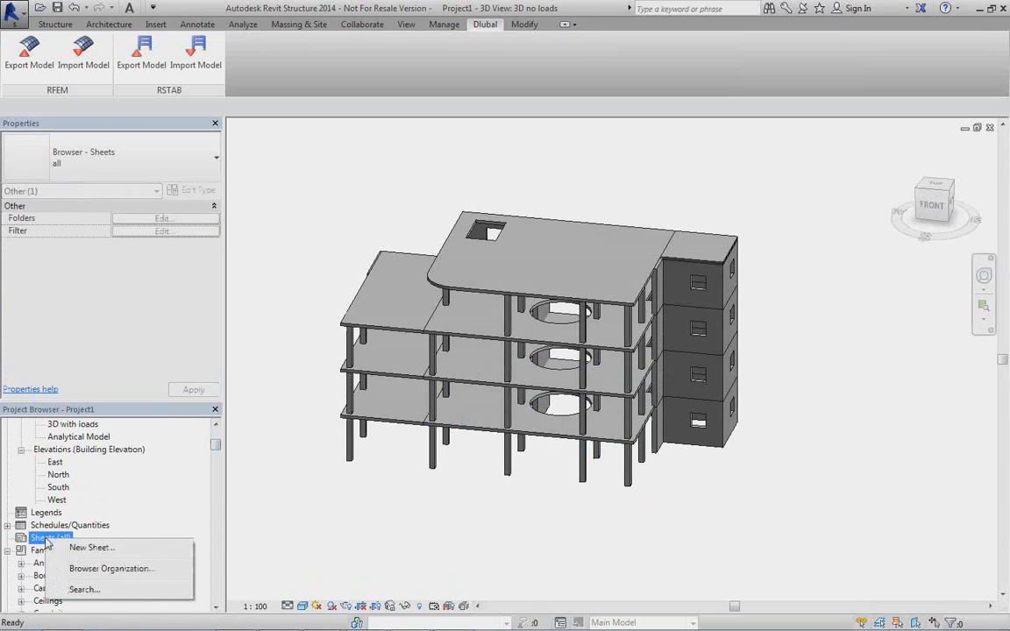
pyautogui.click(80, 548)
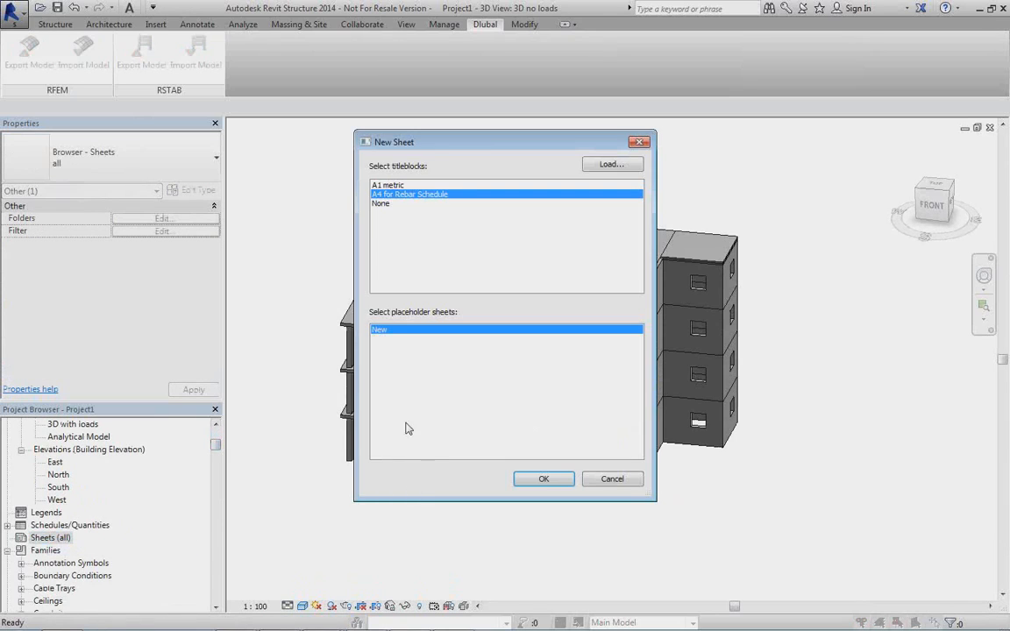
pyautogui.click(541, 477)
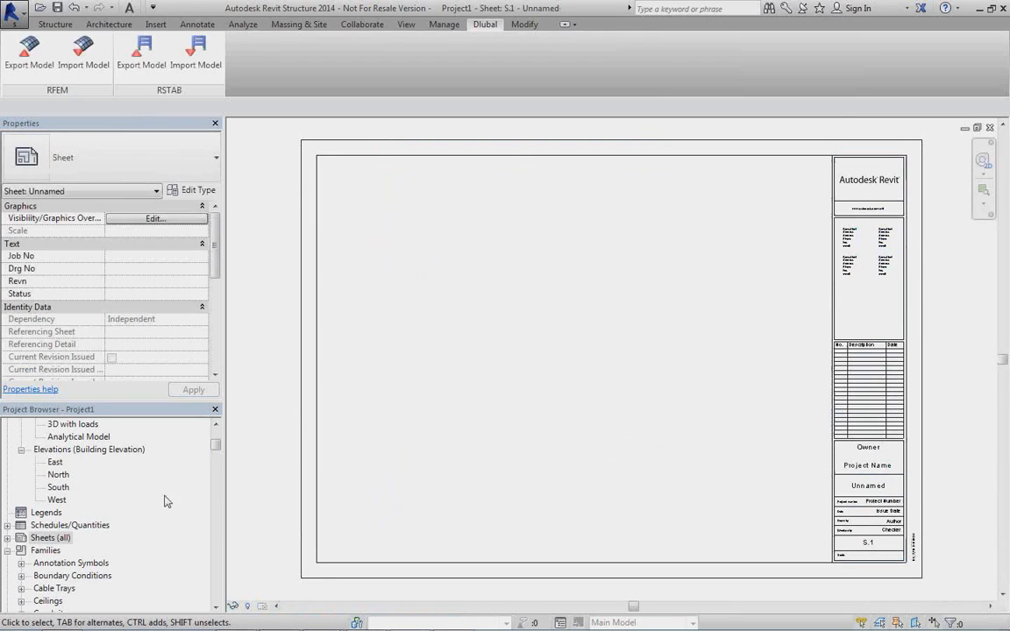
# Place the 3D no loads view in the upper-left area of the sheet.
pyautogui.moveTo(216, 441); pyautogui.dragTo(216, 441)
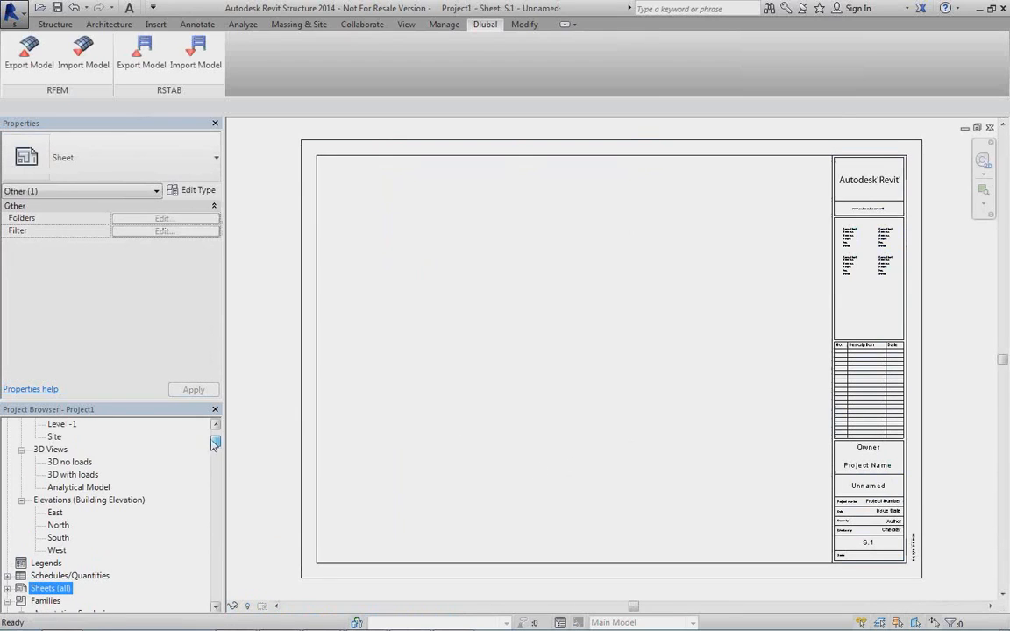
pyautogui.click(76, 462)
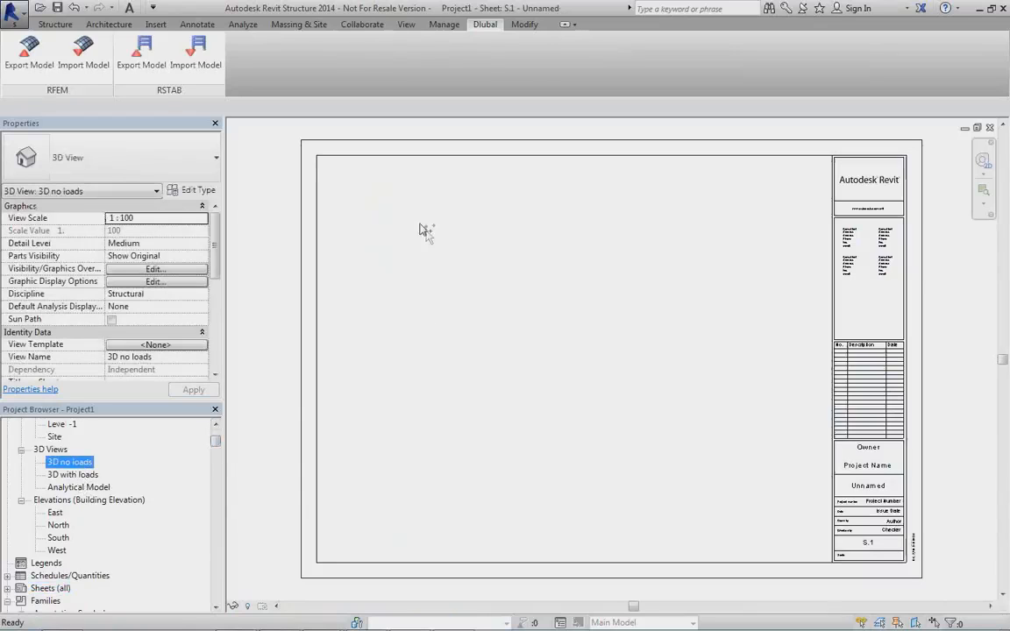
pyautogui.moveTo(423, 230); pyautogui.dragTo(383, 485)
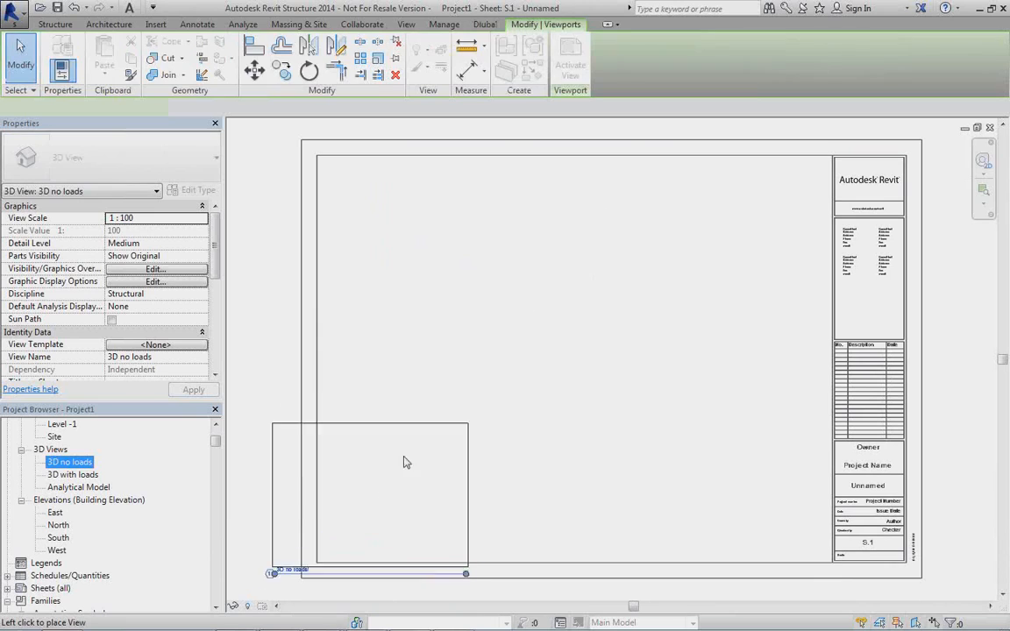
pyautogui.click(434, 248)
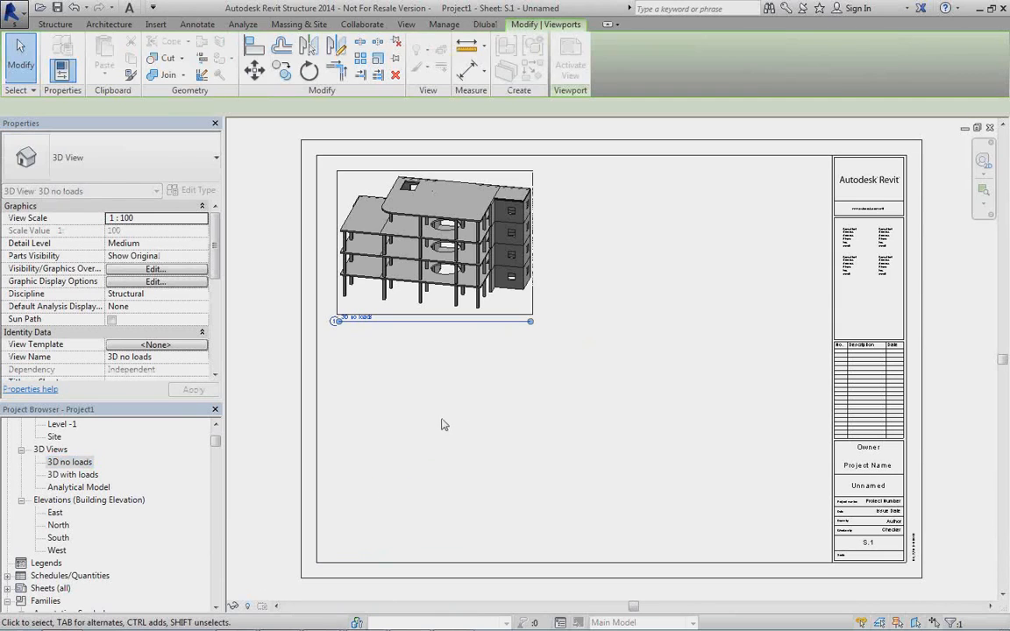
# Place the East elevation in the sheet's upper-right area and the North elevation in its lower-left corner.
pyautogui.click(55, 512)
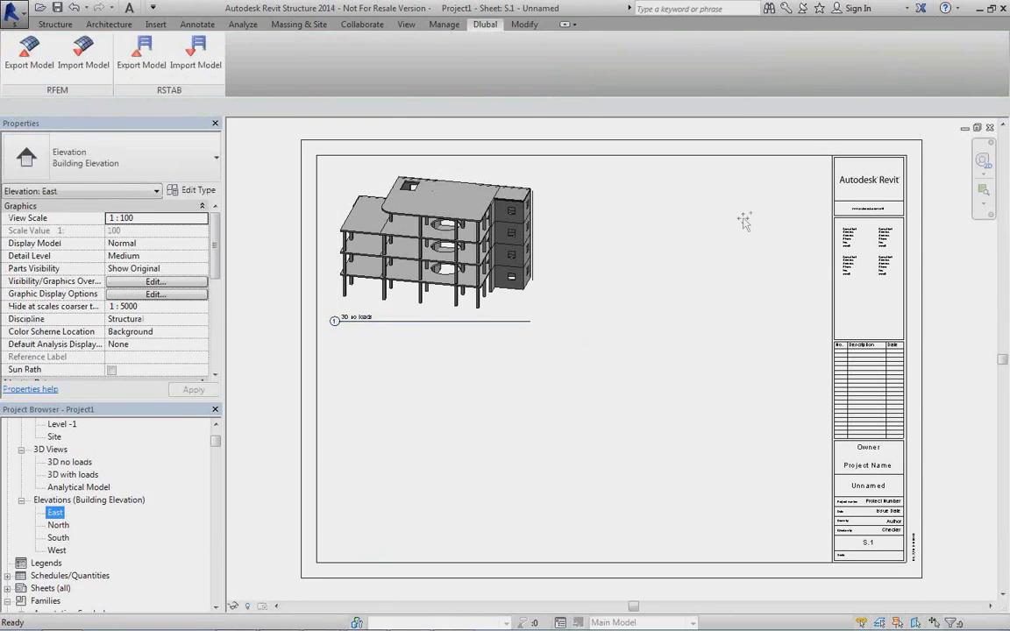
pyautogui.moveTo(744, 221); pyautogui.dragTo(737, 194)
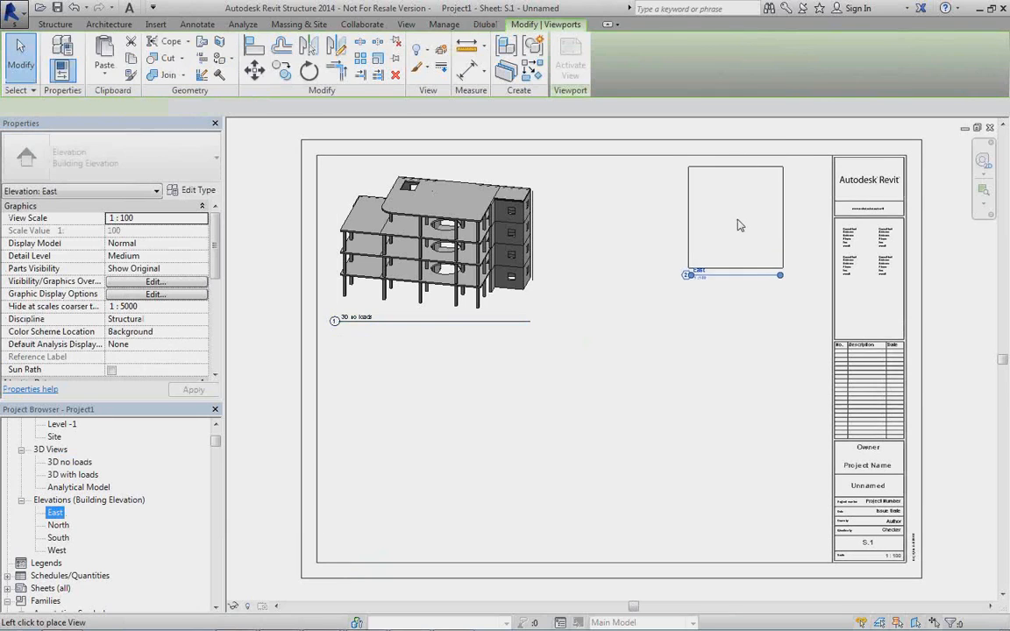
pyautogui.click(740, 229)
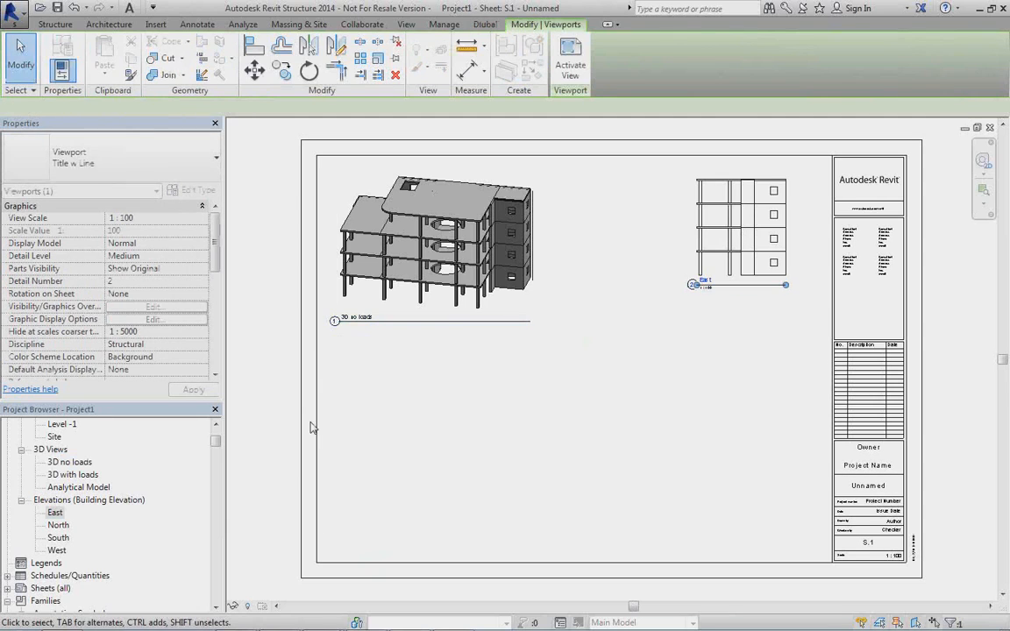
pyautogui.click(57, 525)
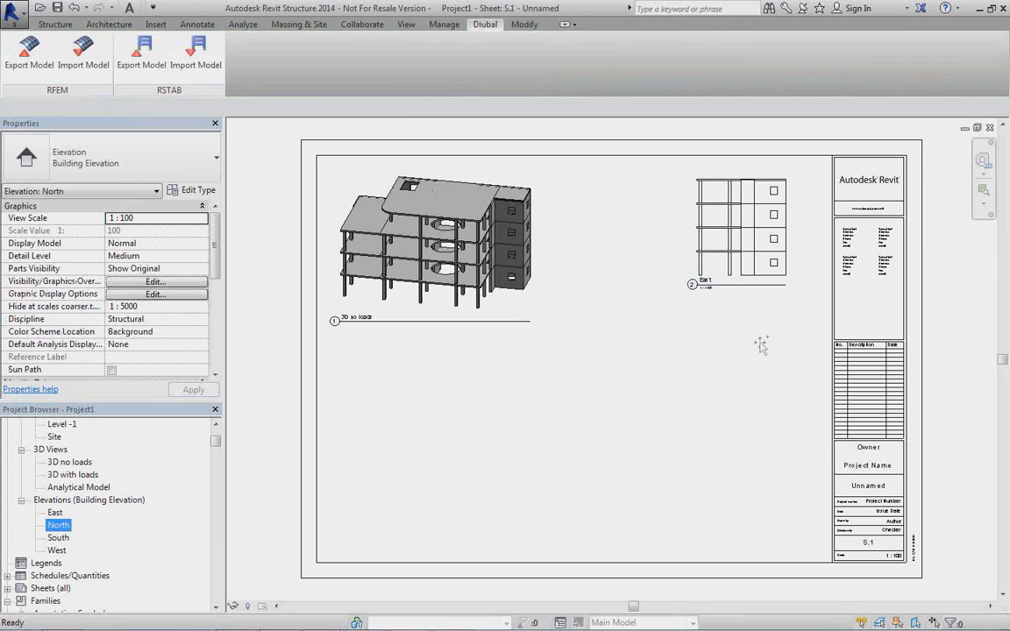
pyautogui.moveTo(761, 344); pyautogui.dragTo(750, 343)
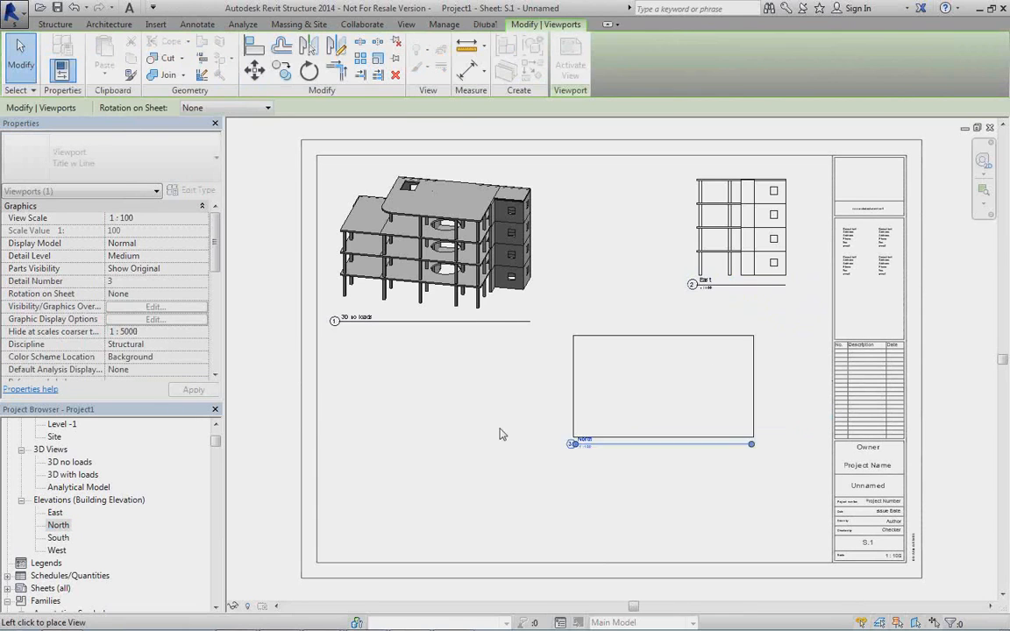
pyautogui.click(419, 501)
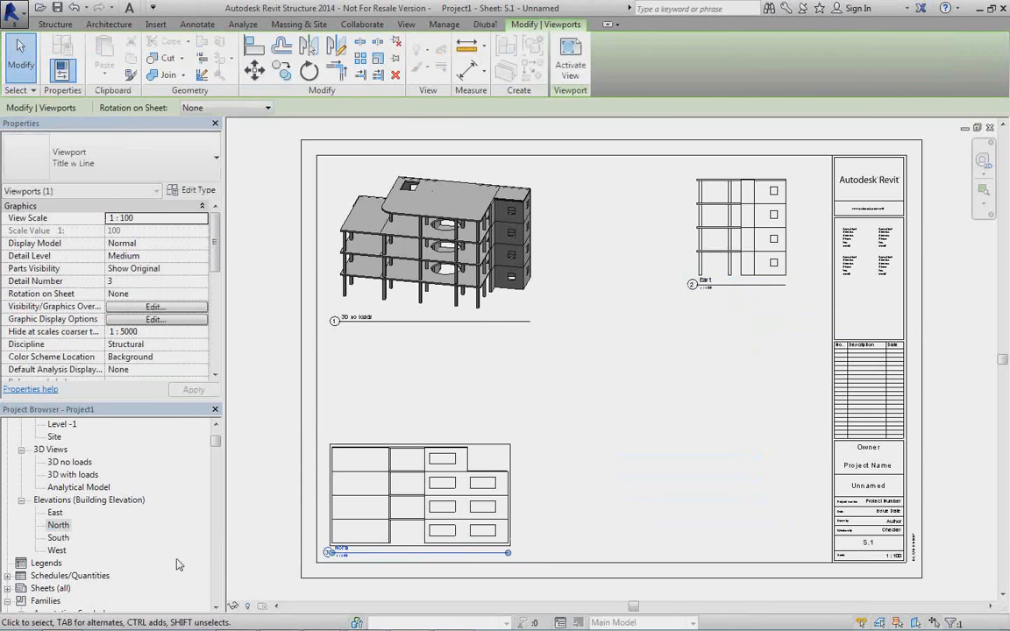
# Place the South elevation beside the North elevation and the West elevation directly below the East elevation on the sheet.
pyautogui.click(58, 537)
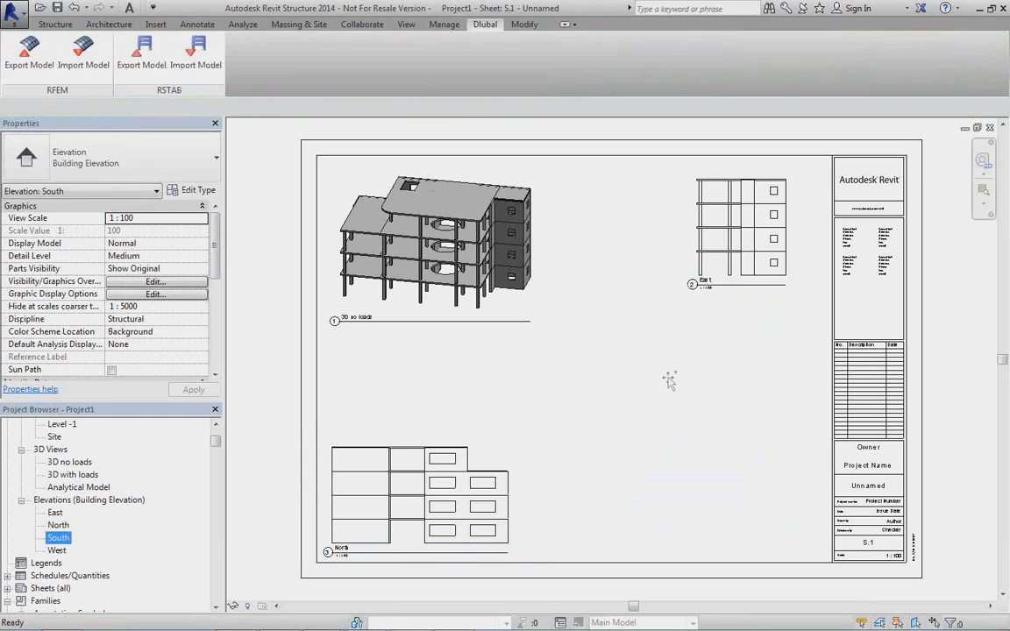
pyautogui.moveTo(669, 378); pyautogui.dragTo(602, 342)
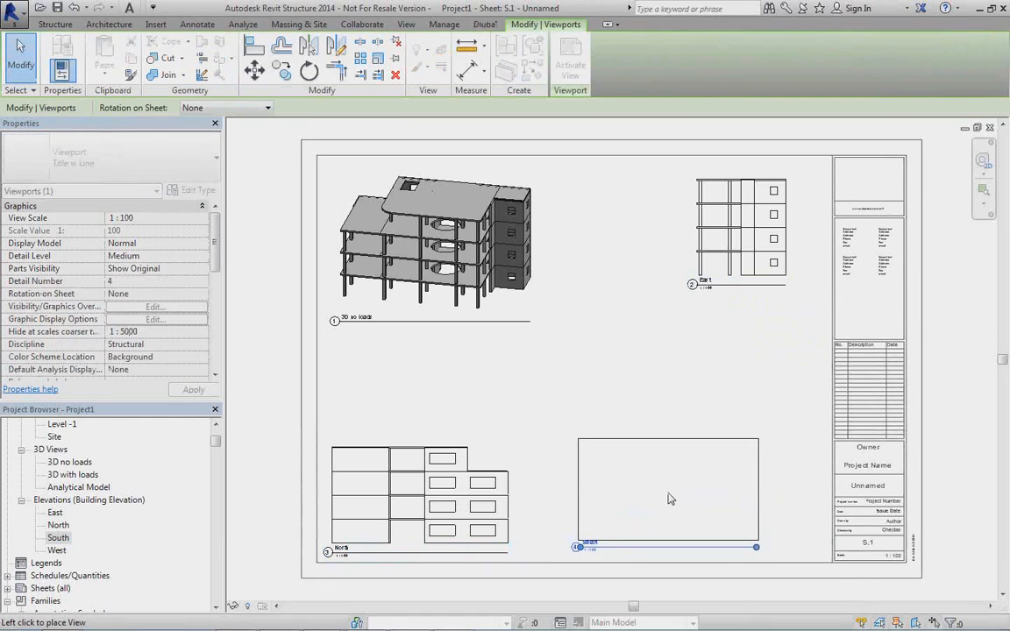
pyautogui.click(670, 503)
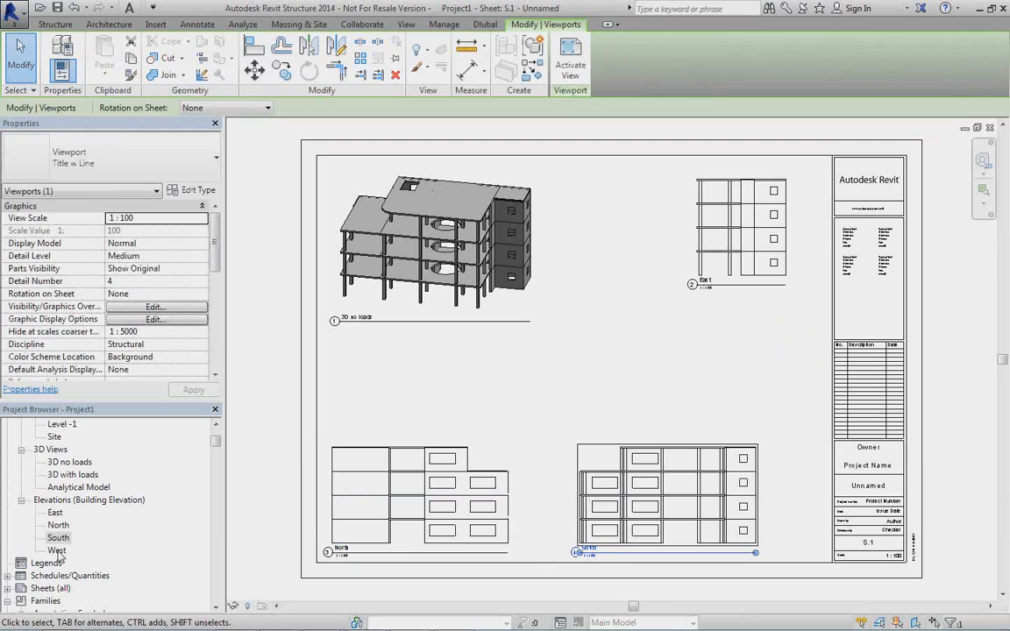
pyautogui.moveTo(56, 550); pyautogui.dragTo(734, 359)
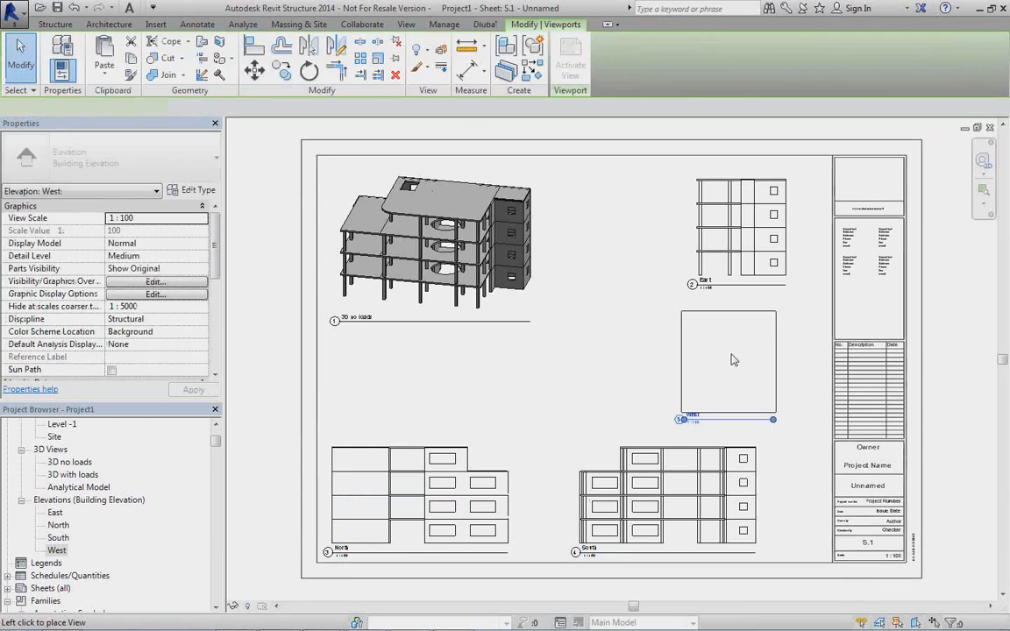
pyautogui.click(744, 358)
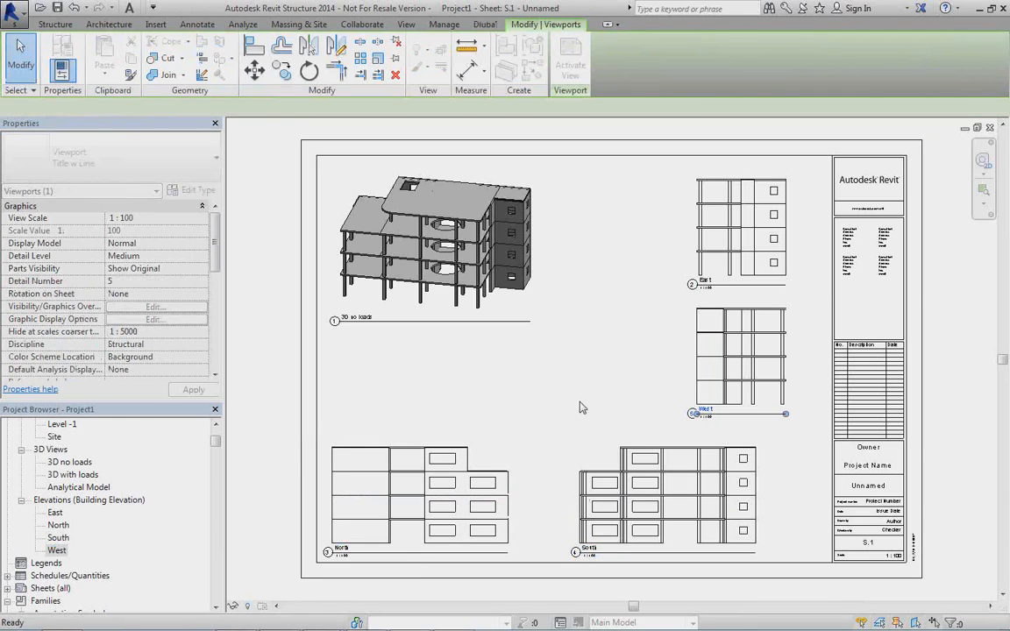
# Move the 3D no loads viewport inward on the sheet and shift the North elevation slightly right, level with the South elevation.
pyautogui.click(462, 289)
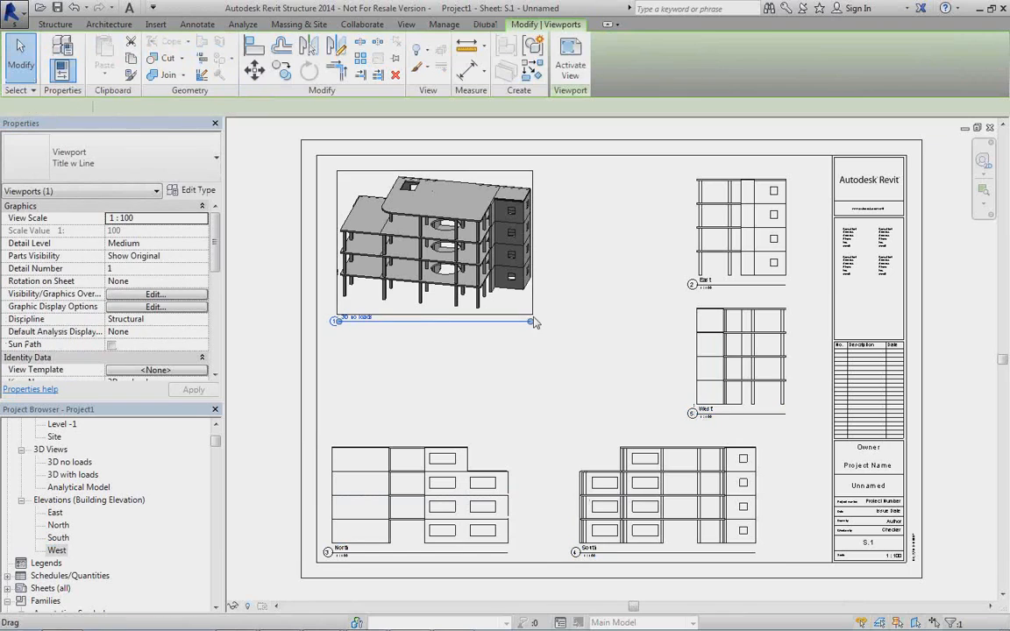
pyautogui.moveTo(533, 317); pyautogui.dragTo(519, 348)
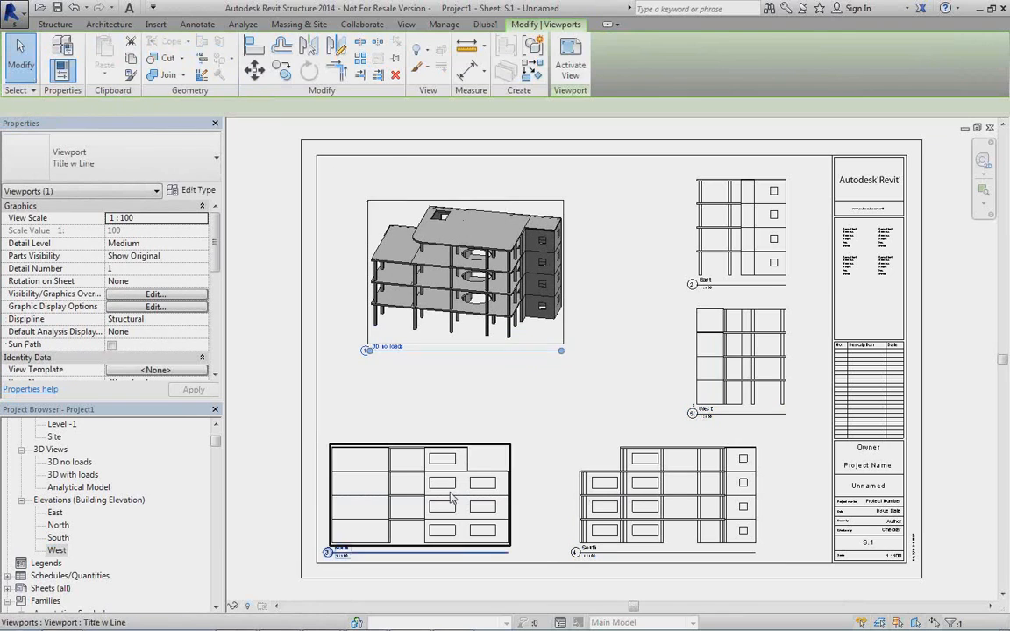
pyautogui.moveTo(451, 494); pyautogui.dragTo(470, 468)
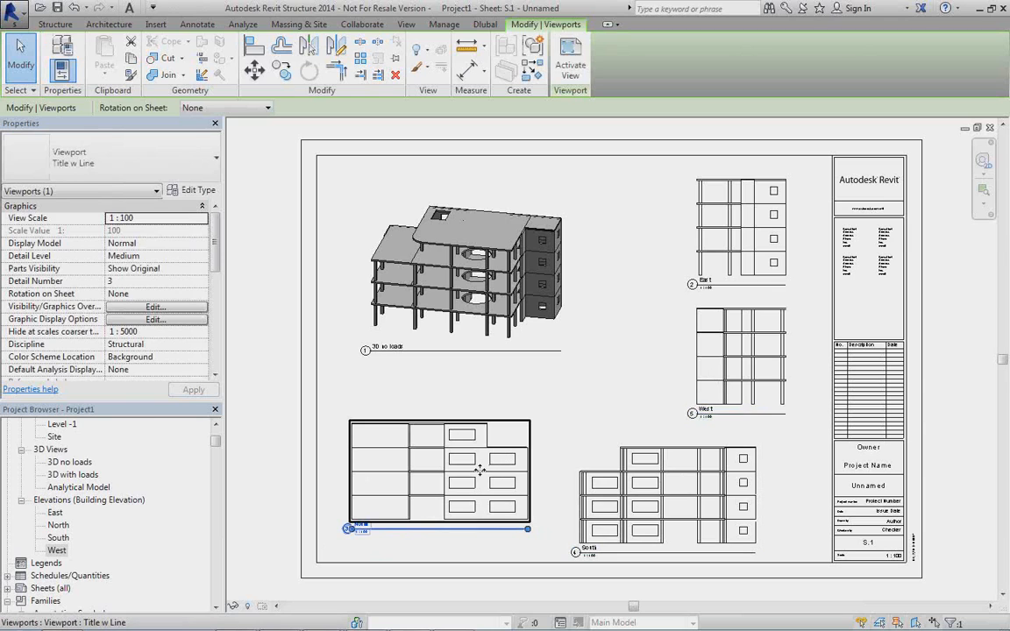
pyautogui.moveTo(437, 443); pyautogui.dragTo(485, 522)
pyautogui.click(599, 410)
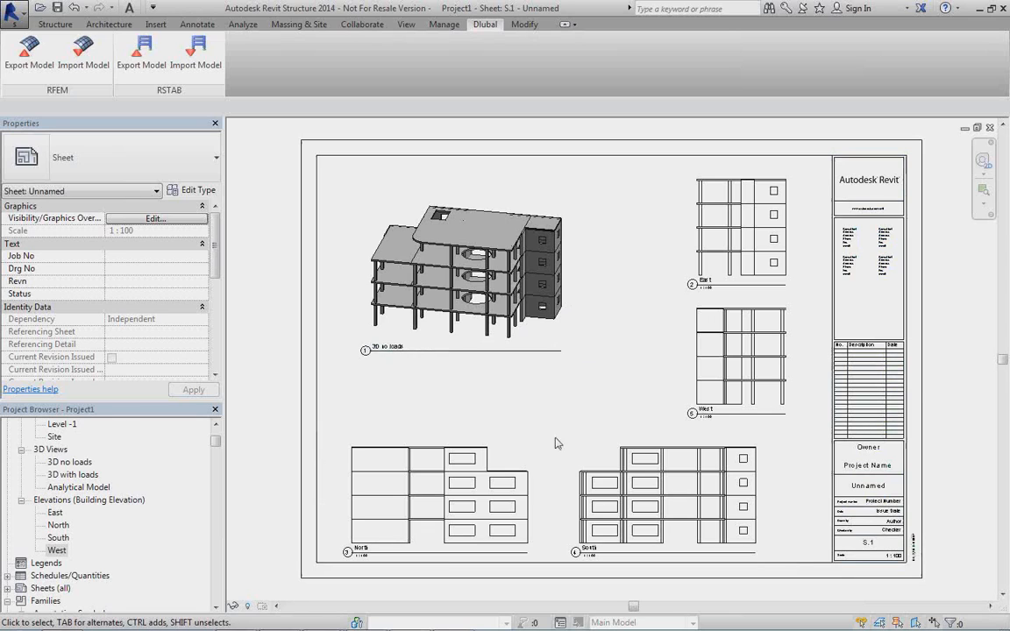
# Switch to RFEM to view the building model, bring up the BIMWorkFlowRevit PowerPoint slide show and advance to the More Information slide.
pyautogui.moveTo(469, 623)
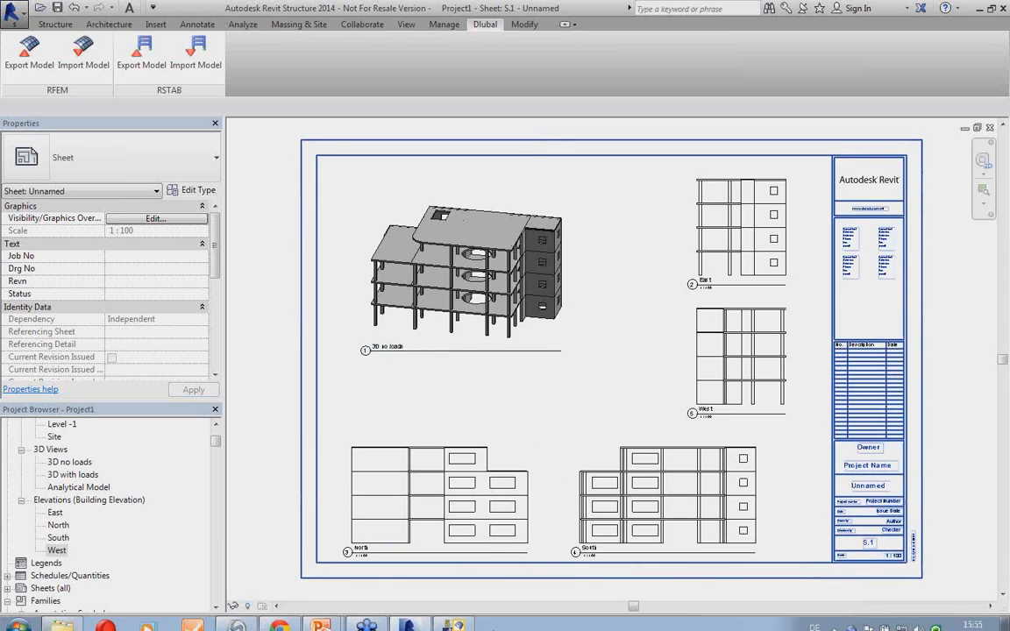
pyautogui.click(469, 620)
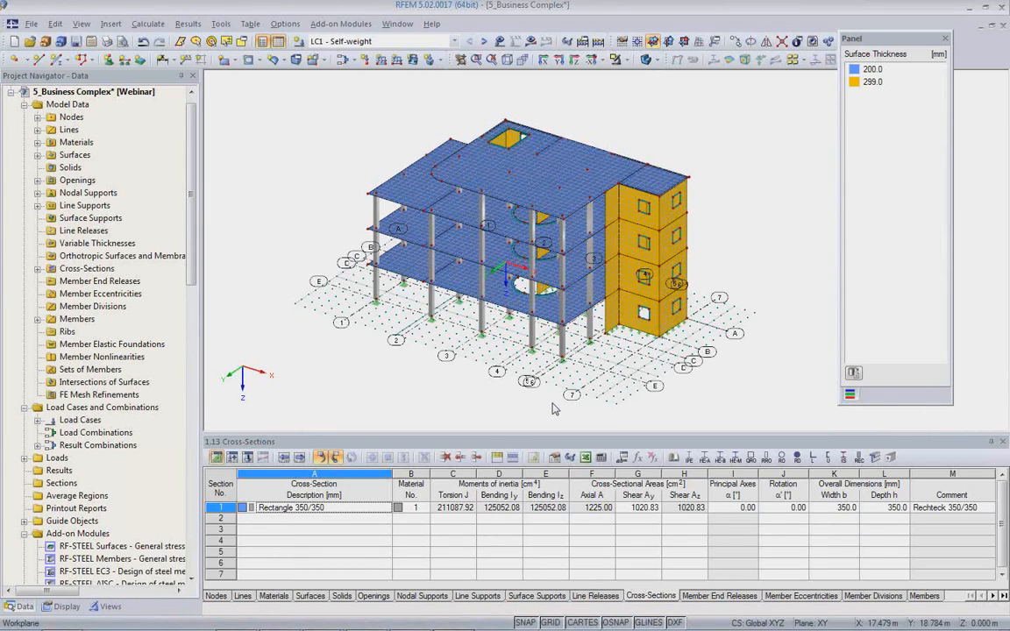
pyautogui.moveTo(330, 624)
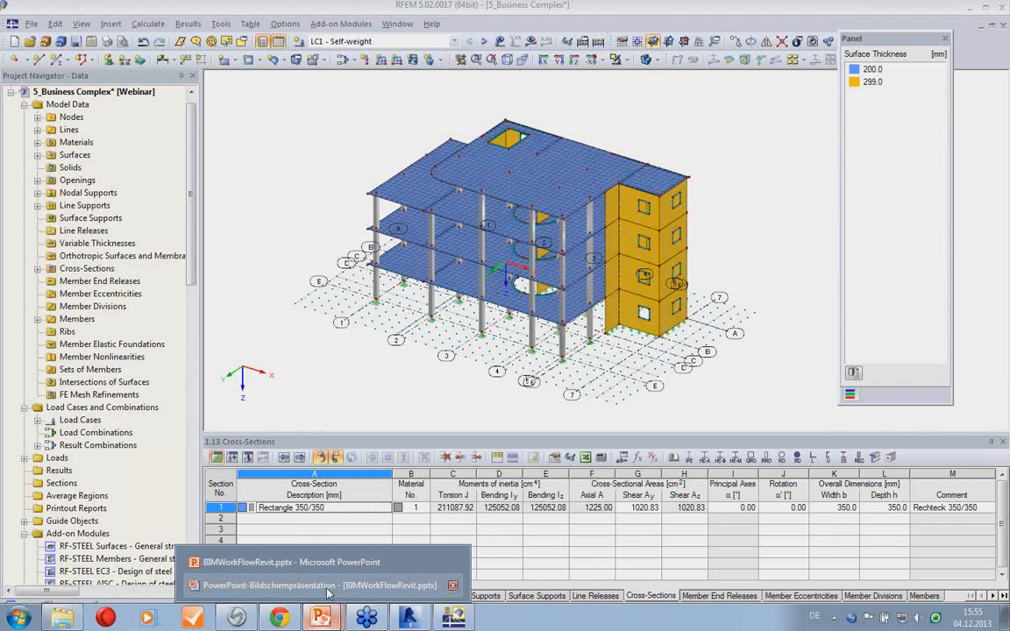
pyautogui.click(328, 586)
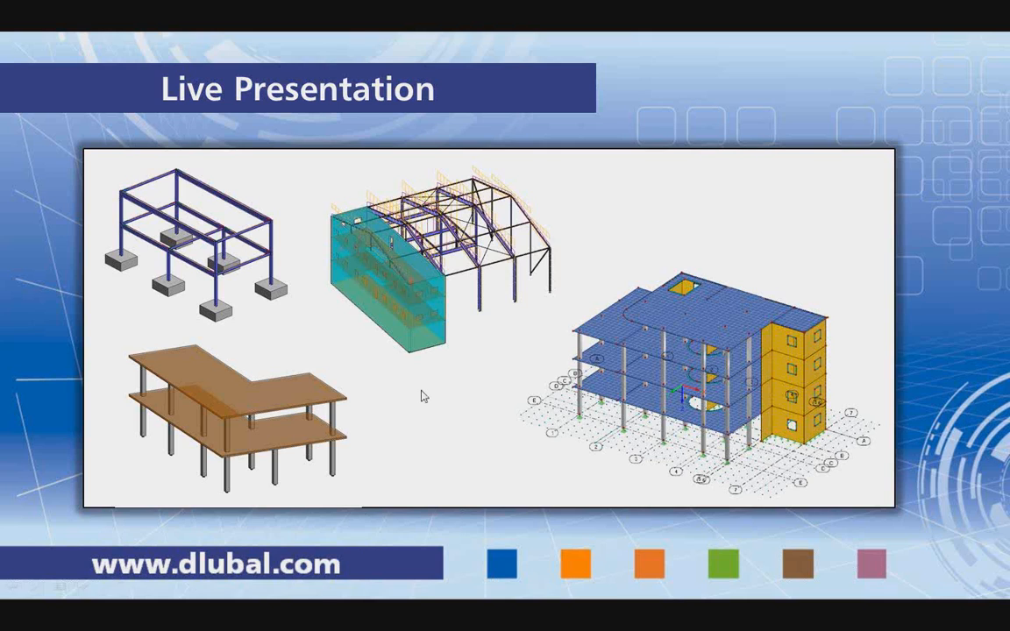
pyautogui.press('Right')
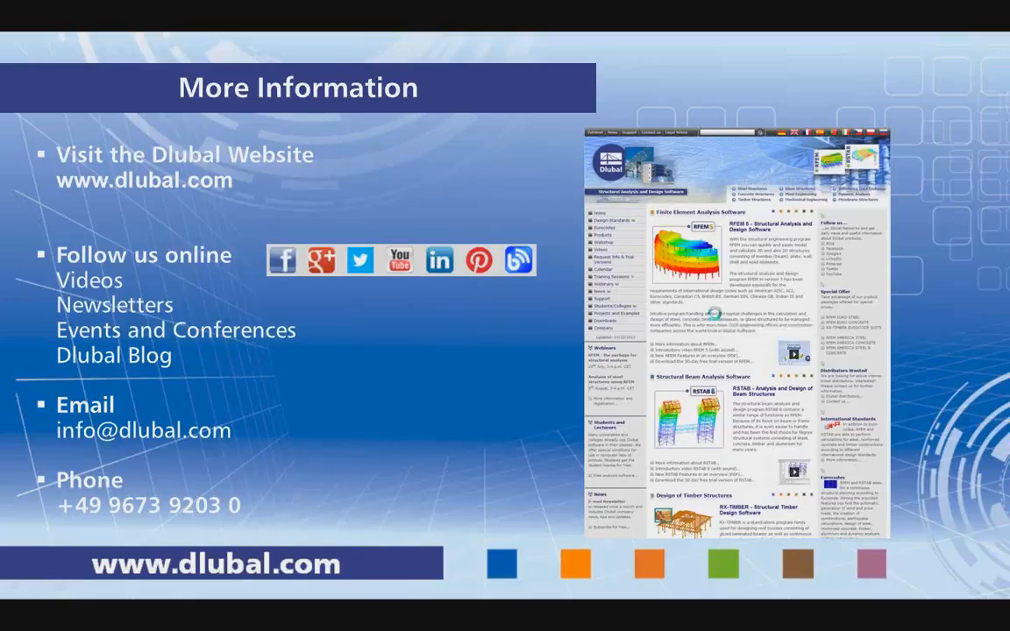
# Open the Dlubal website in the browser from the slide and read through its BIM Planning page.
pyautogui.click(718, 321)
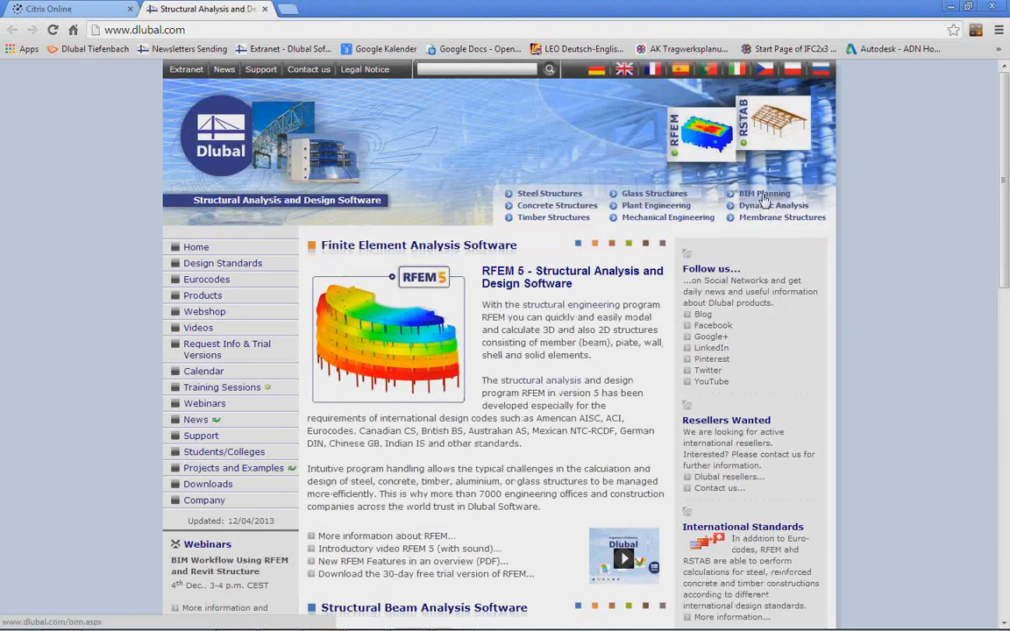
pyautogui.click(763, 195)
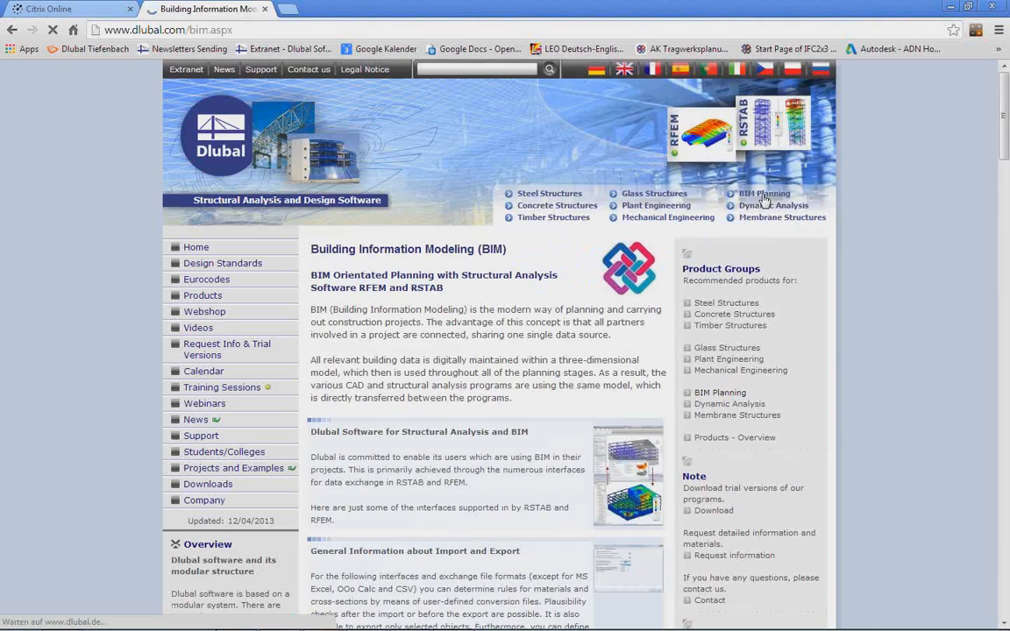
pyautogui.scroll(-3, 558, 474)
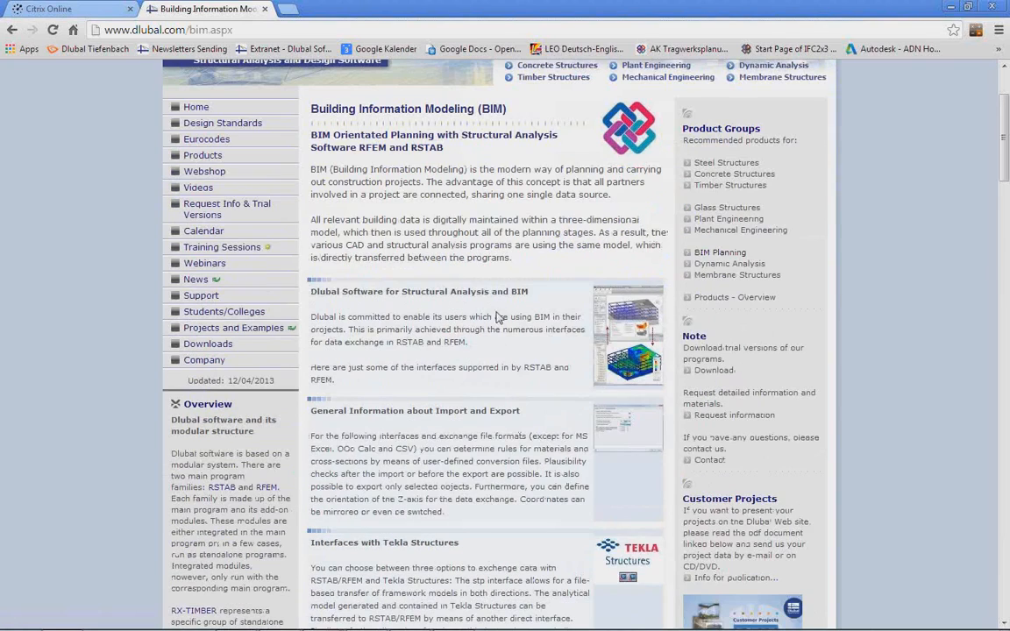
pyautogui.scroll(-4, 480, 408)
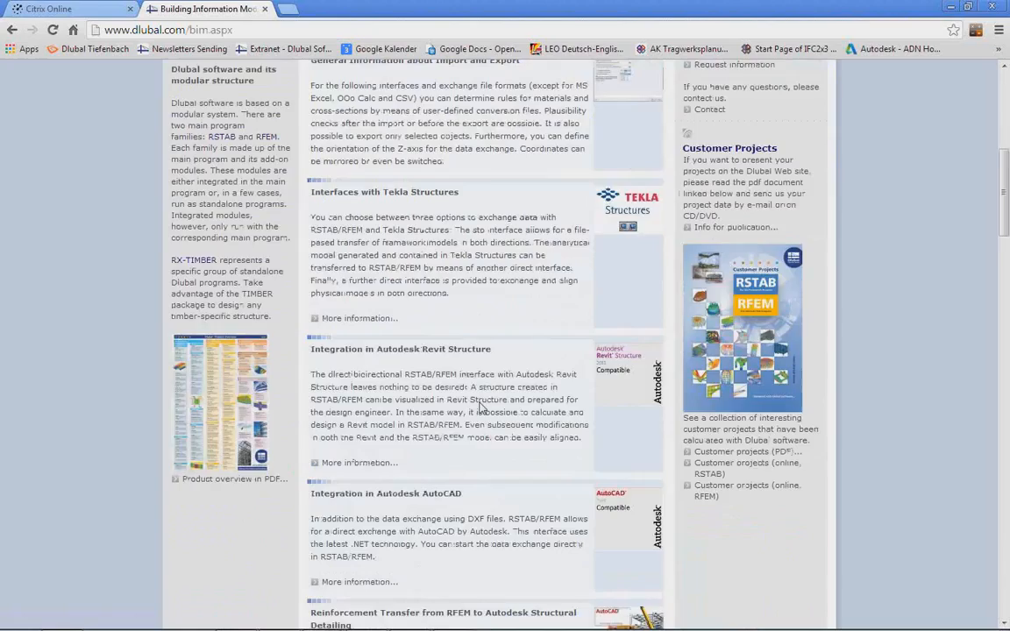
pyautogui.scroll(-5, 480, 408)
pyautogui.scroll(10, 479, 411)
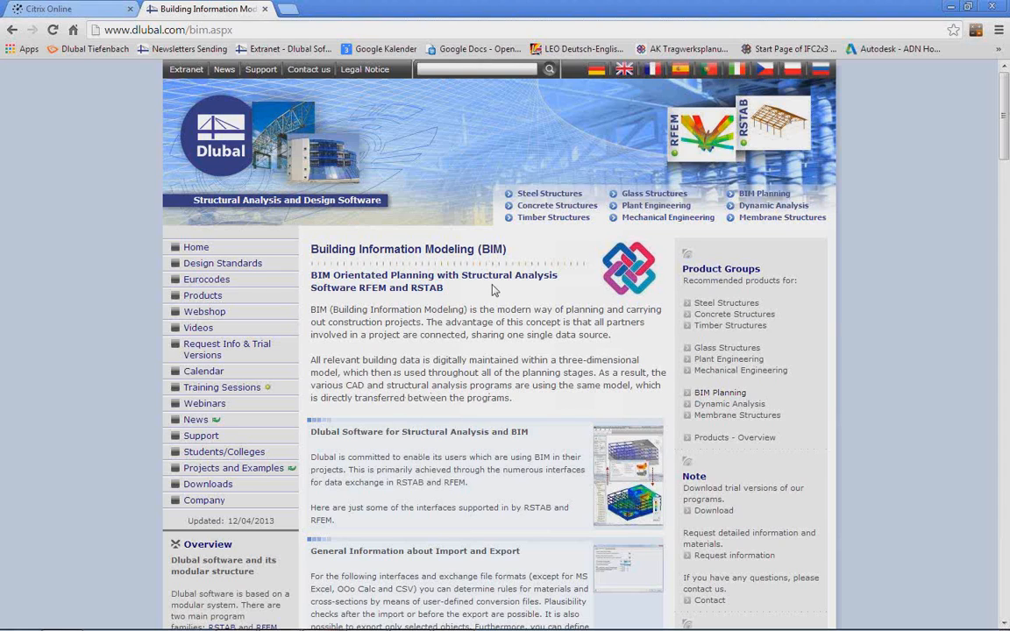
# Return to the English Dlubal homepage, open the company blog and skim its recent posts.
pyautogui.click(626, 71)
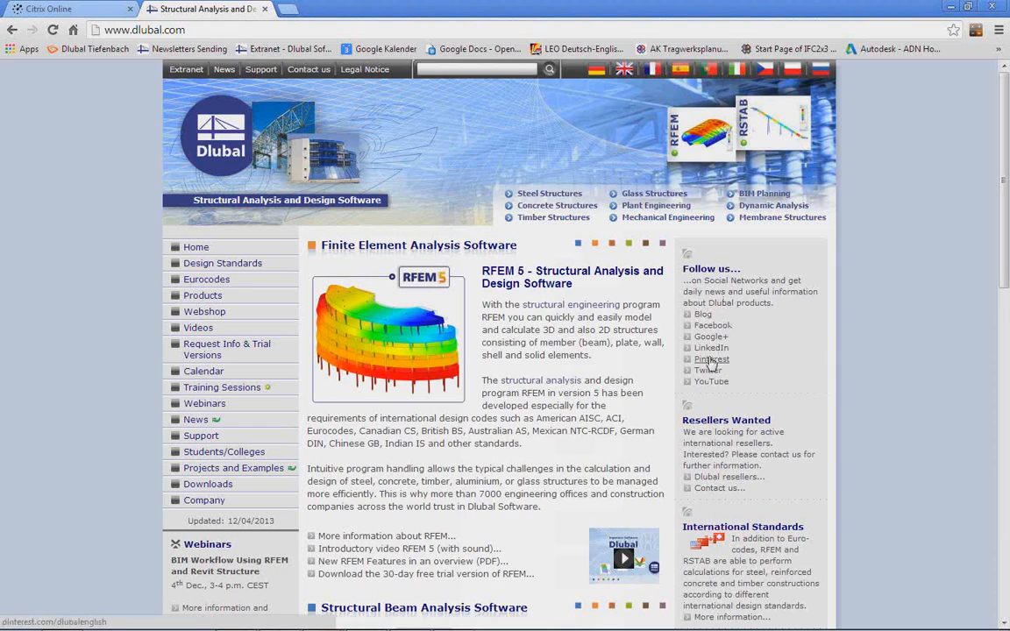
pyautogui.click(703, 315)
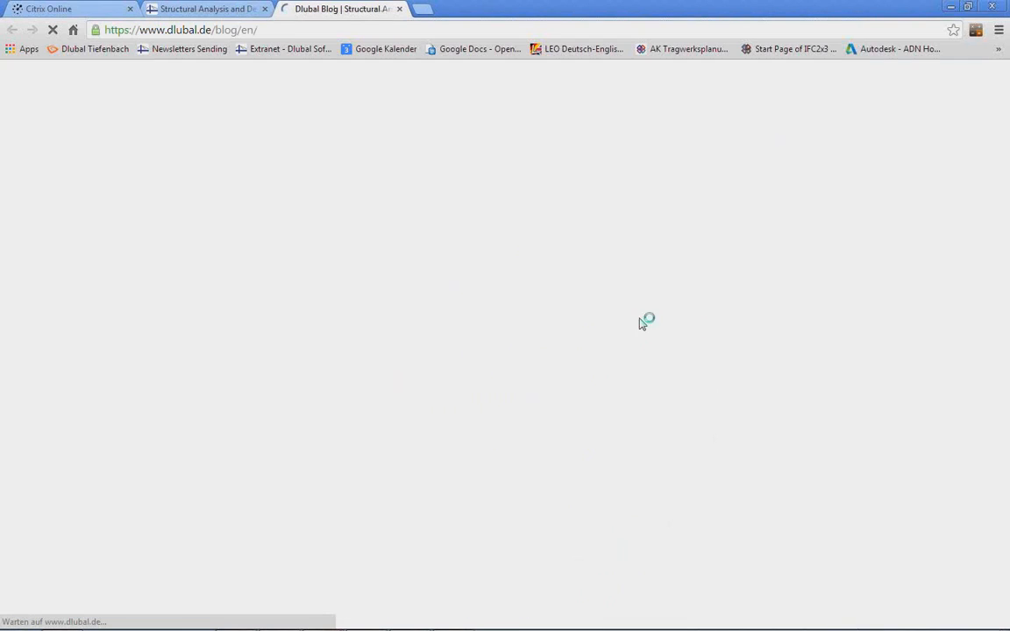
pyautogui.scroll(-2, 657, 337)
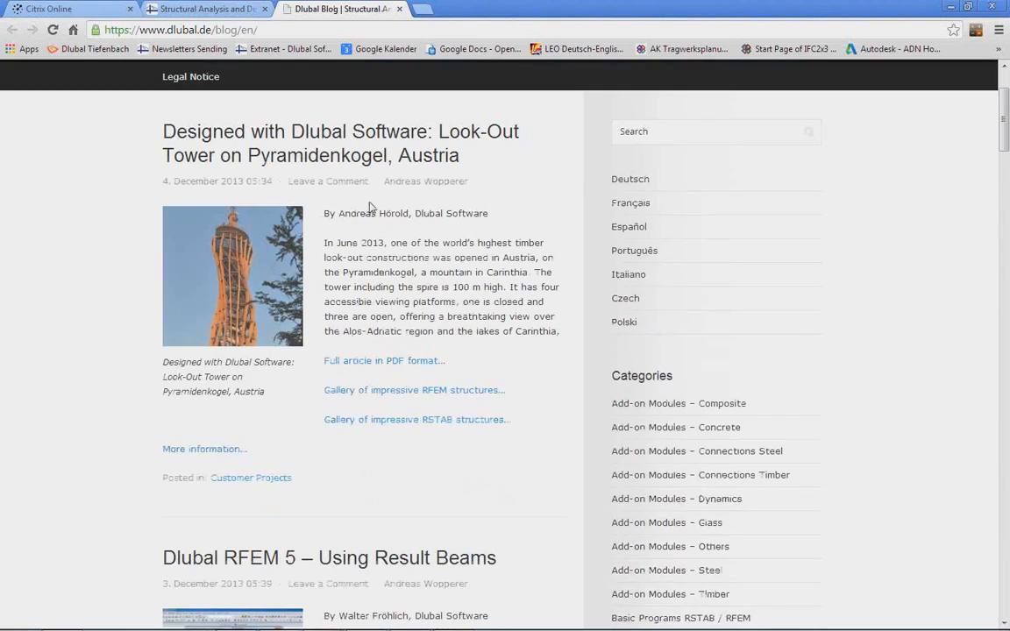
pyautogui.scroll(-2, 567, 303)
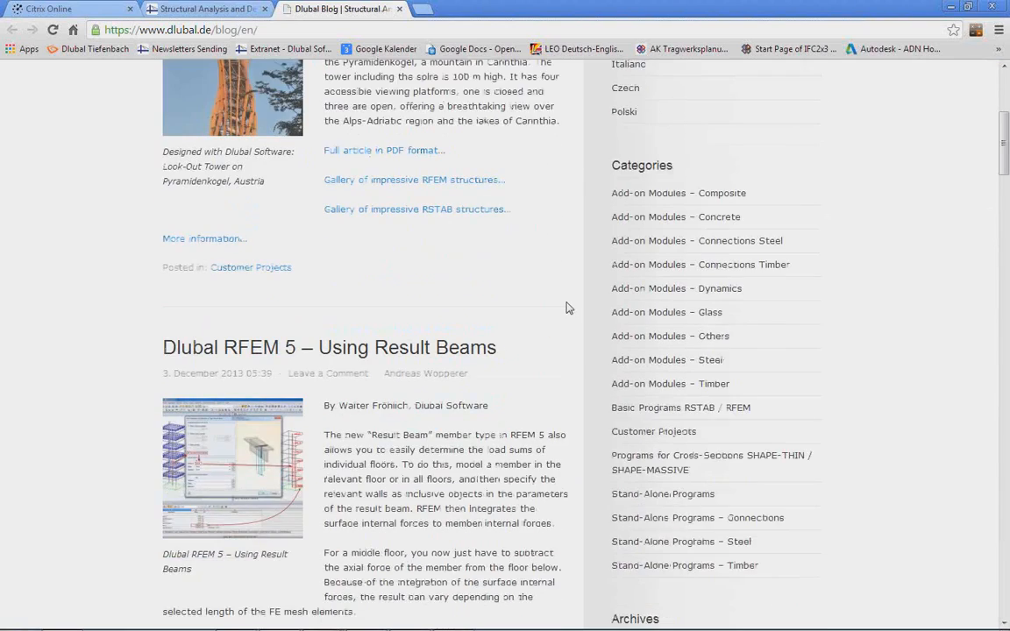
pyautogui.scroll(-2, 567, 308)
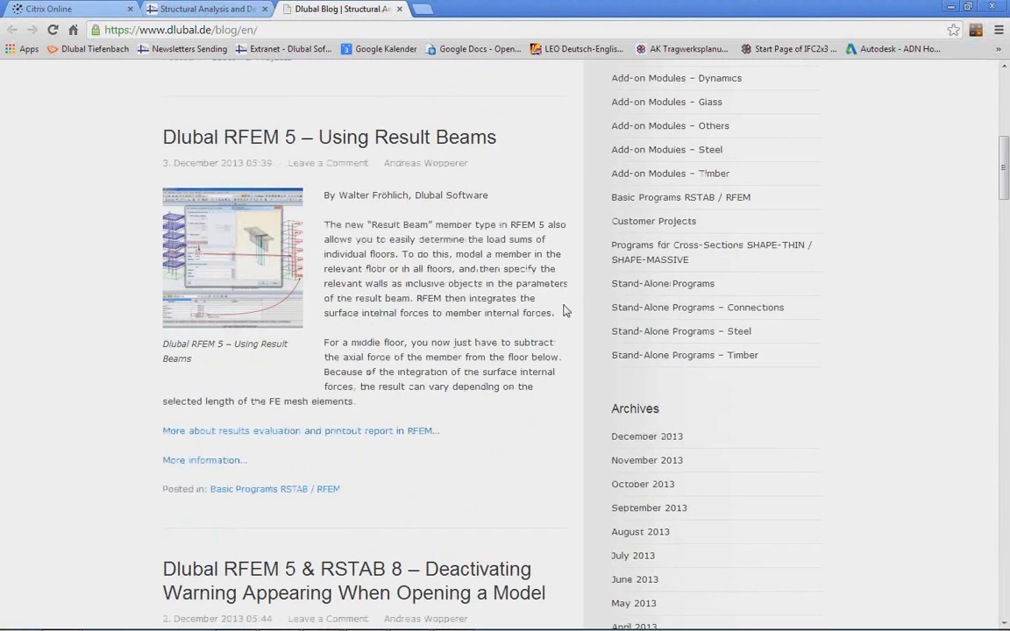
pyautogui.scroll(-5, 567, 311)
pyautogui.scroll(6, 567, 311)
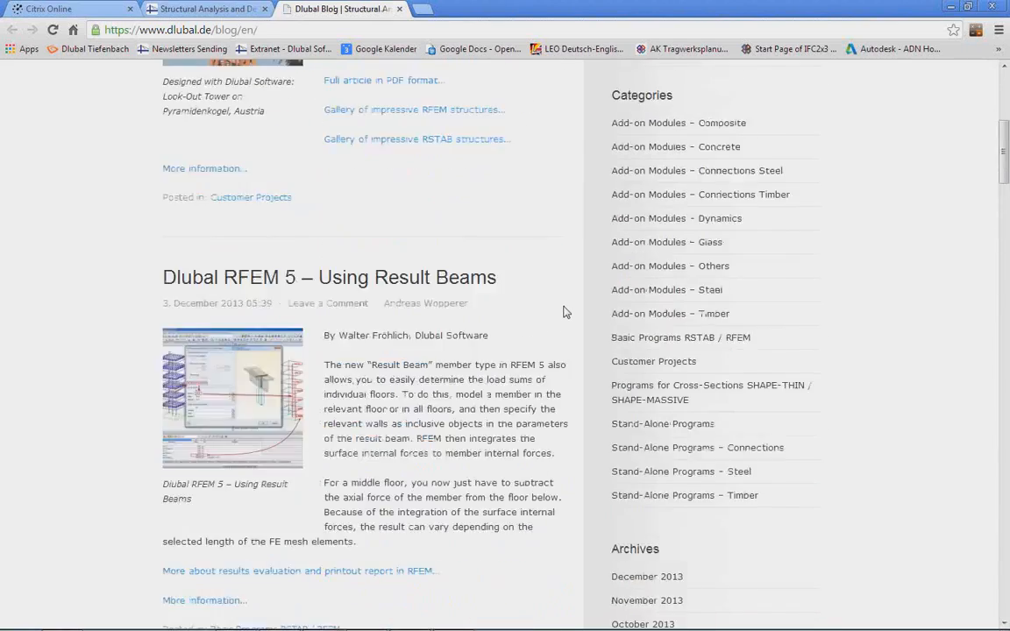
# Leave the blog for the Dlubal homepage, briefly show the More Information slide and come back to the homepage in the browser.
pyautogui.scroll(4, 566, 312)
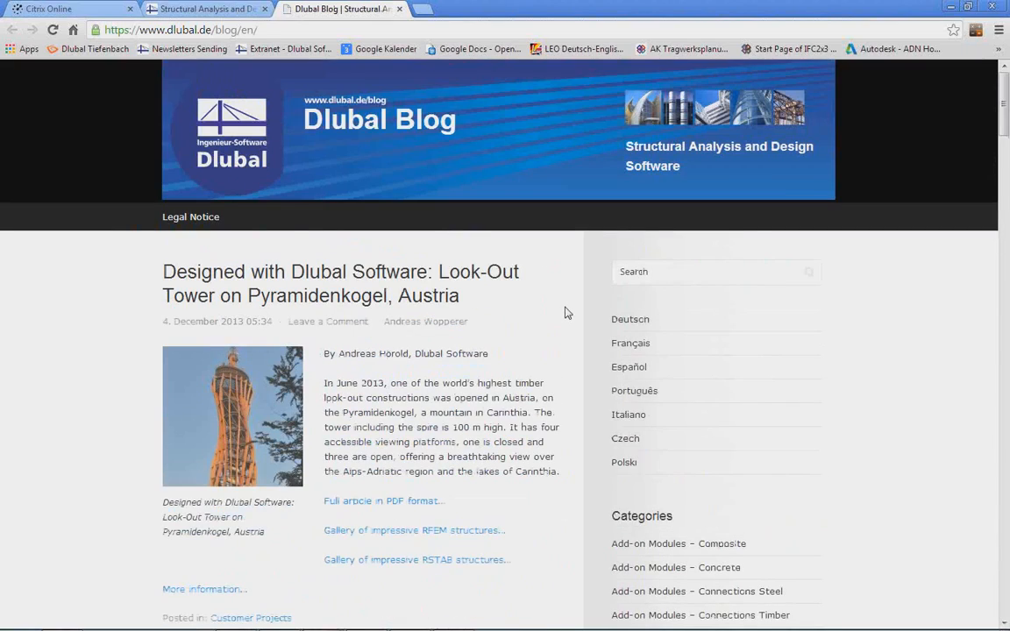
pyautogui.click(219, 14)
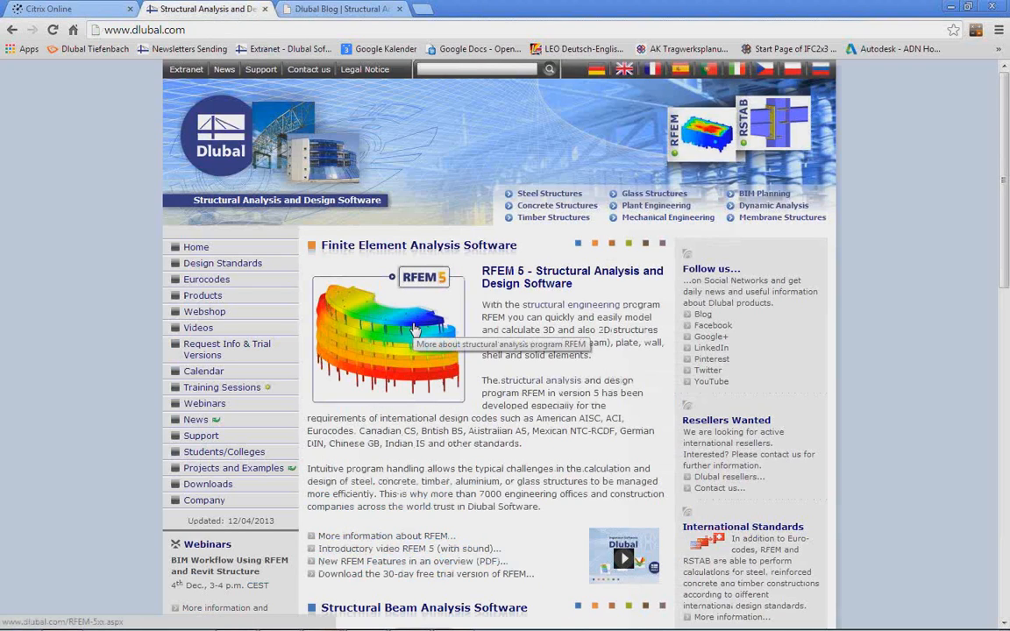
pyautogui.hotkey('alt', 'Tab')
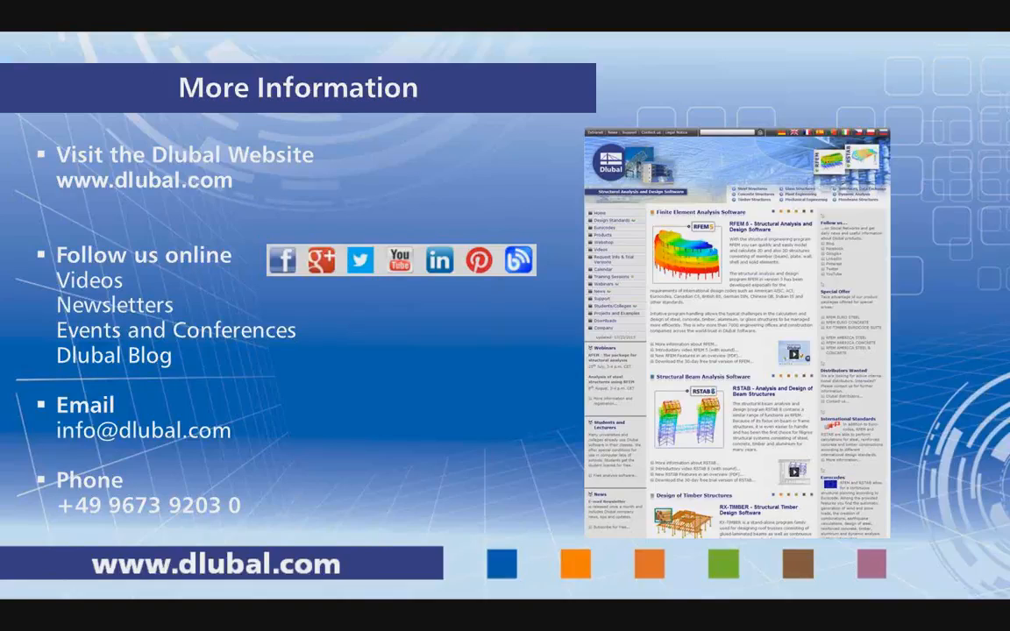
pyautogui.hotkey('alt', 'Tab')
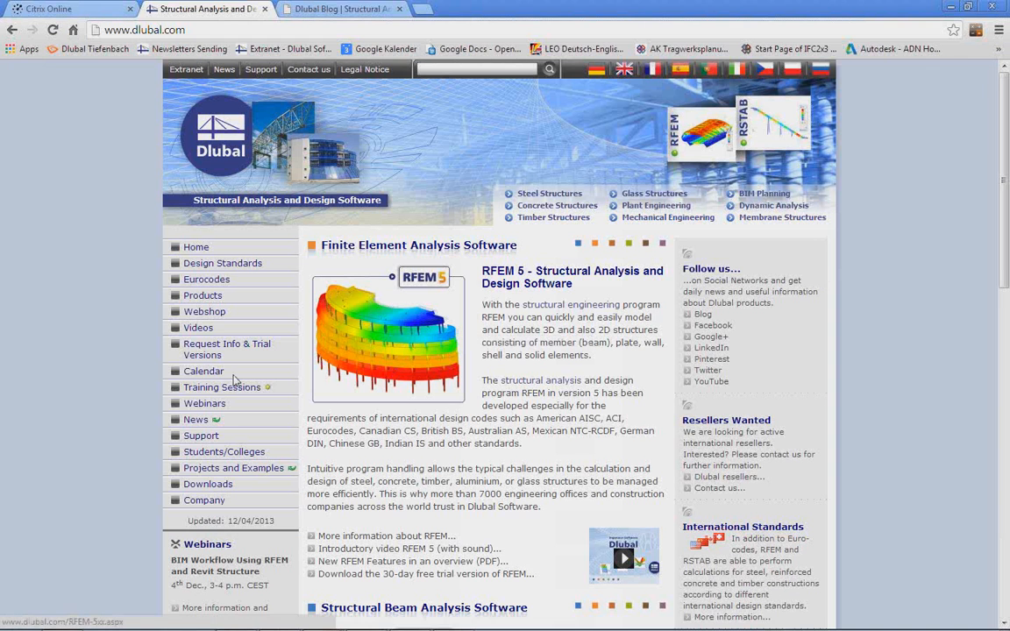
# Open the Download Trial Versions page, review the offered programs and follow its First steps link to the For Beginners page.
pyautogui.click(210, 485)
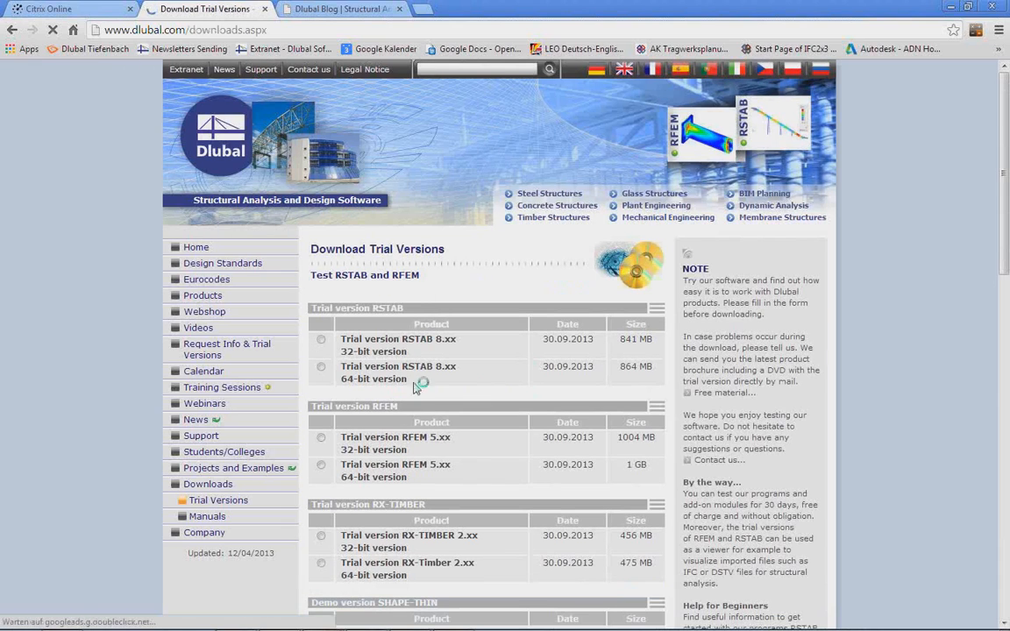
pyautogui.scroll(-1, 501, 370)
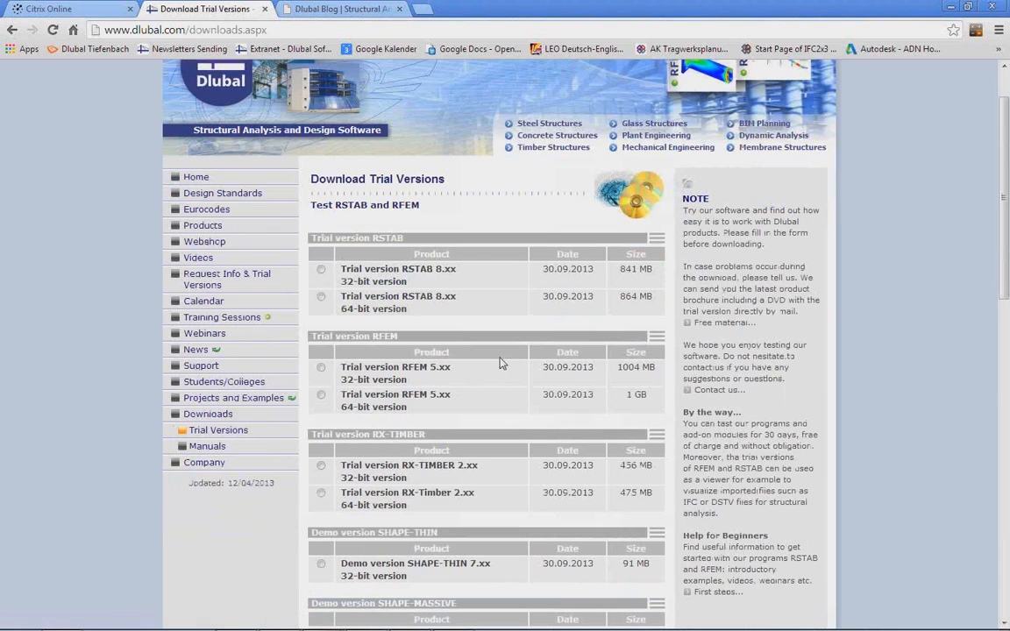
pyautogui.scroll(-1, 504, 320)
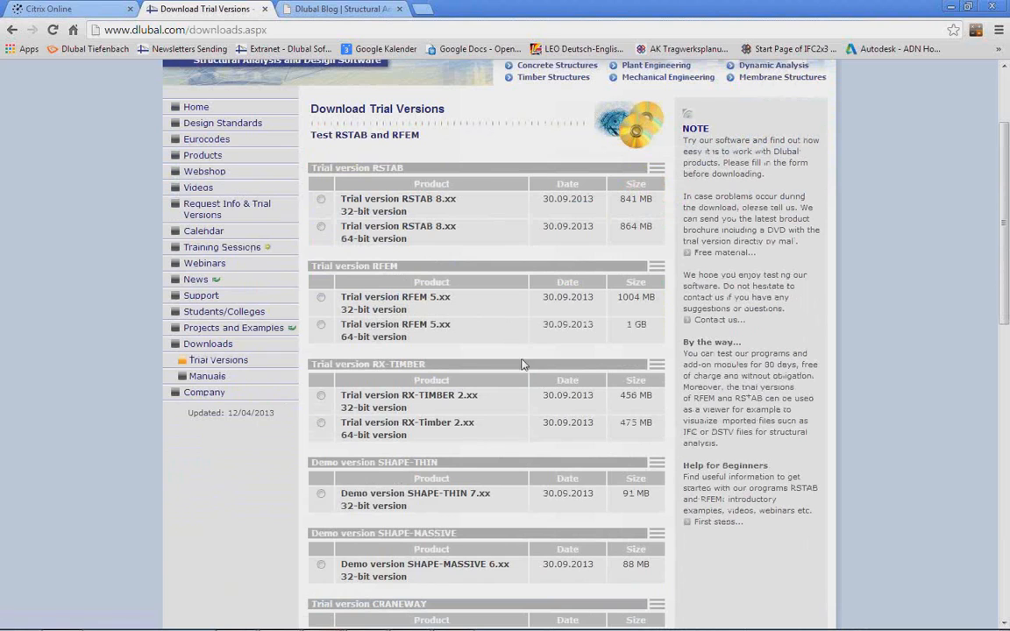
pyautogui.click(710, 526)
pyautogui.scroll(-1, 428, 373)
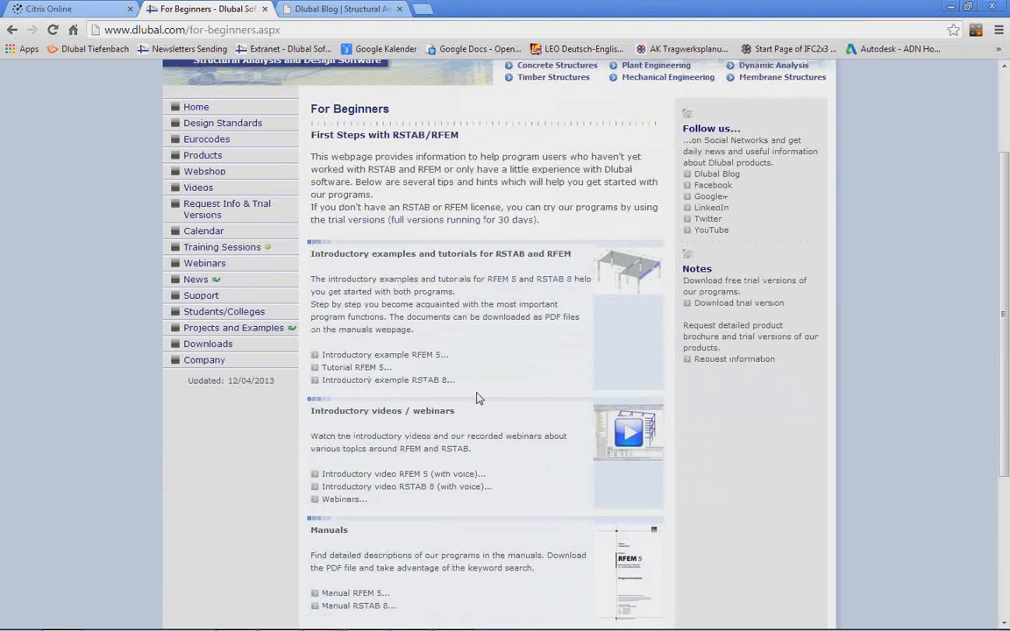
# Open the Webinars page, skim the upcoming and previous webinars and switch back to the PowerPoint slide show.
pyautogui.click(214, 266)
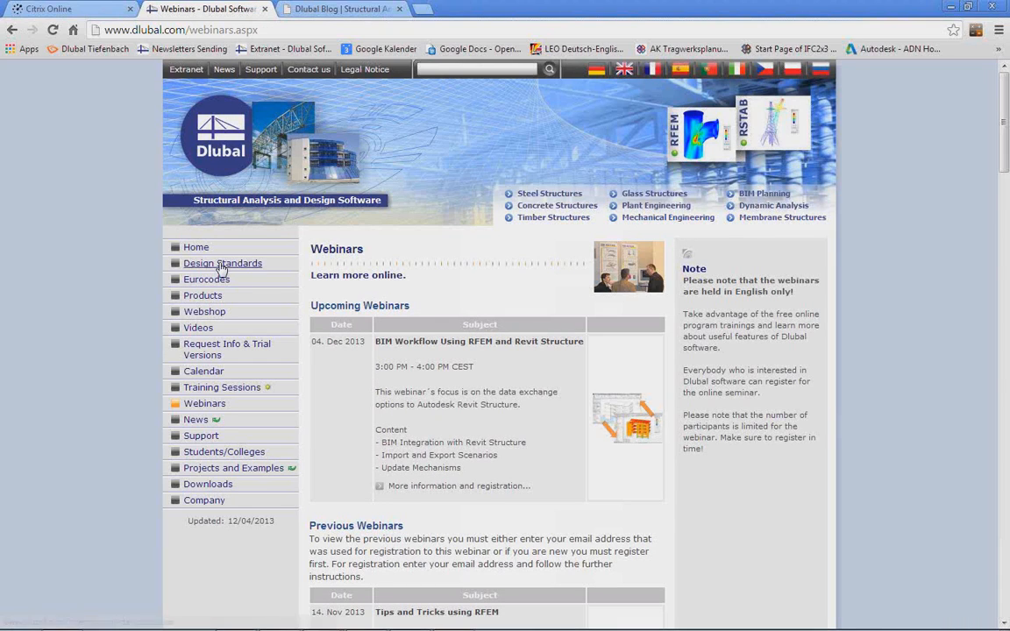
pyautogui.scroll(-3, 466, 304)
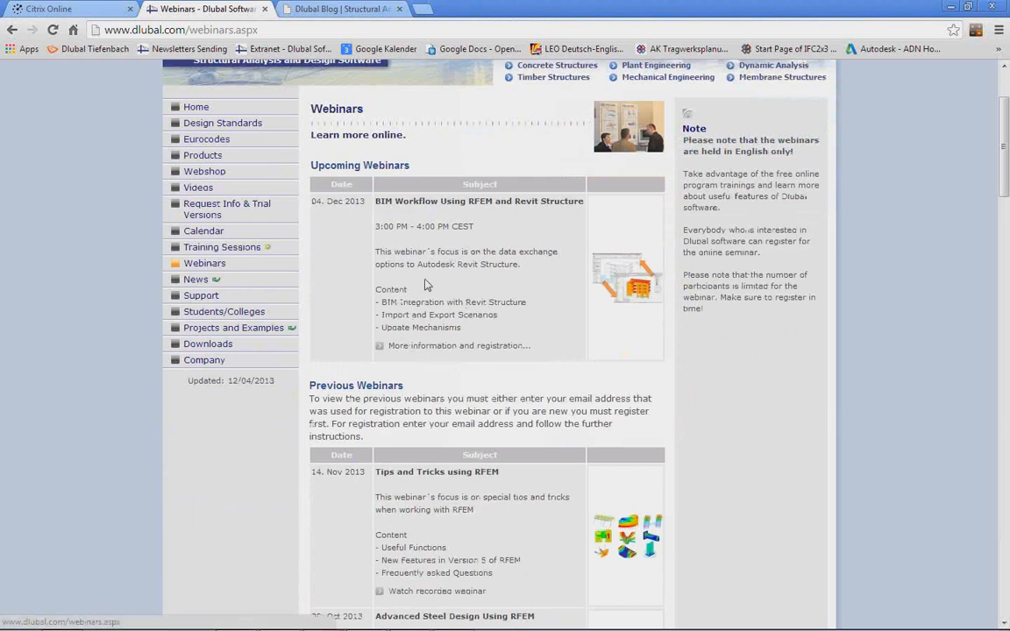
pyautogui.scroll(-14, 427, 285)
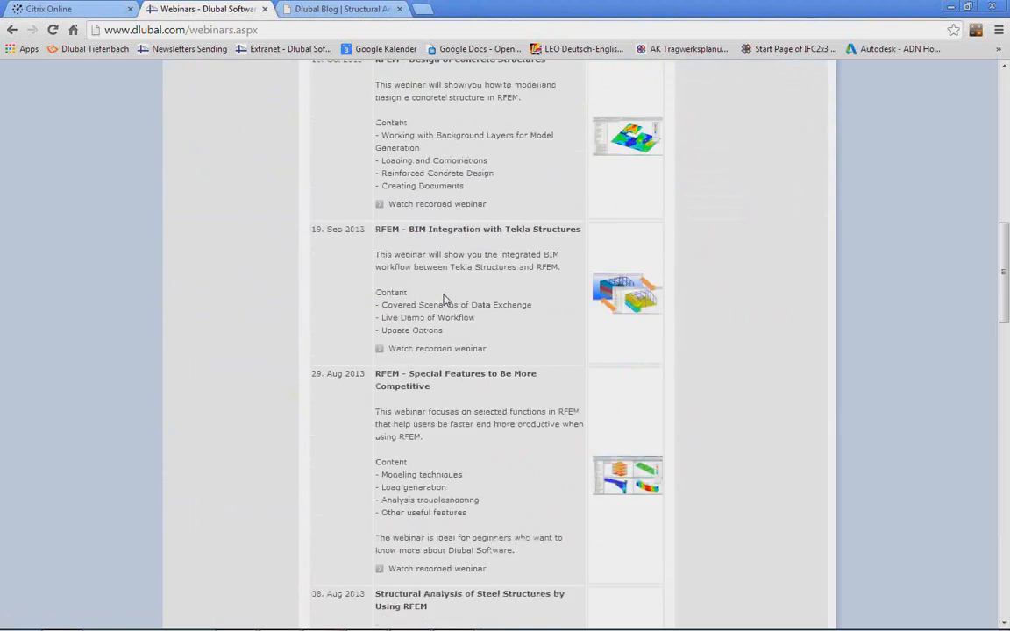
pyautogui.scroll(-5, 444, 299)
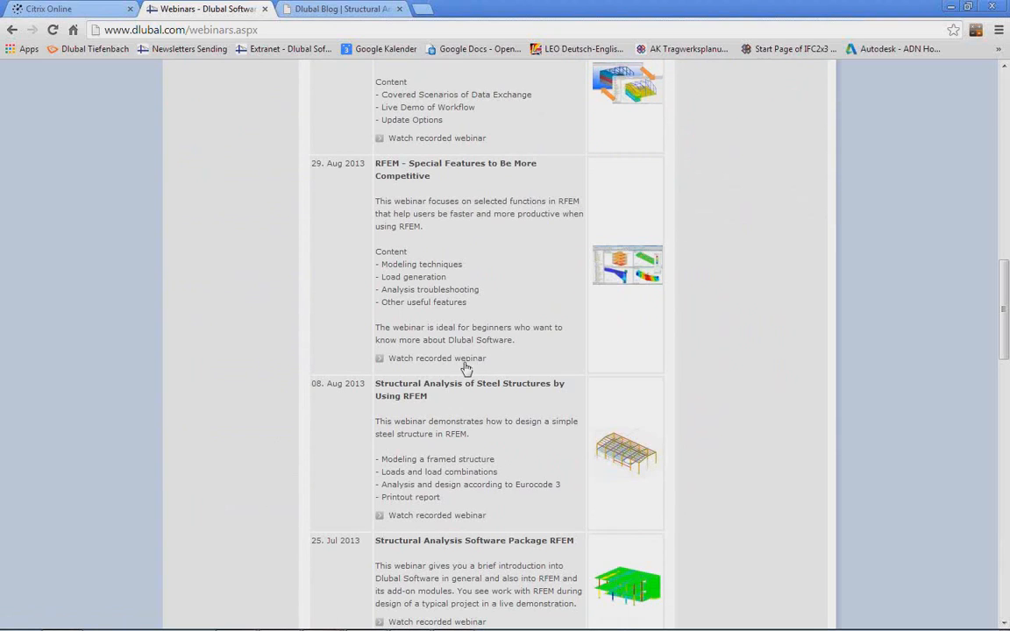
pyautogui.scroll(-5, 498, 379)
pyautogui.scroll(15, 497, 379)
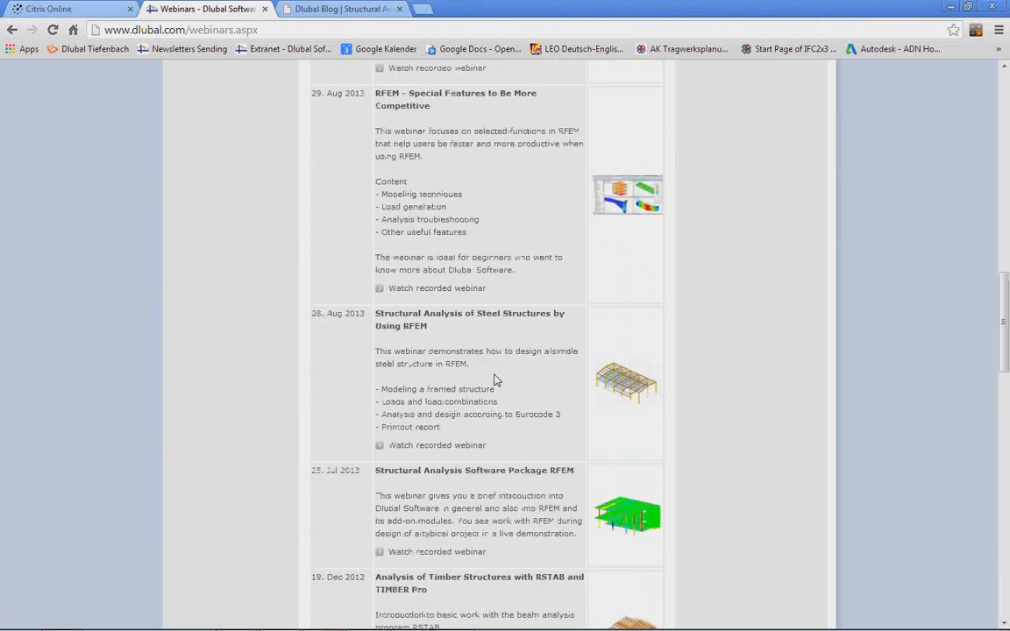
pyautogui.scroll(11, 496, 379)
pyautogui.scroll(3, 496, 379)
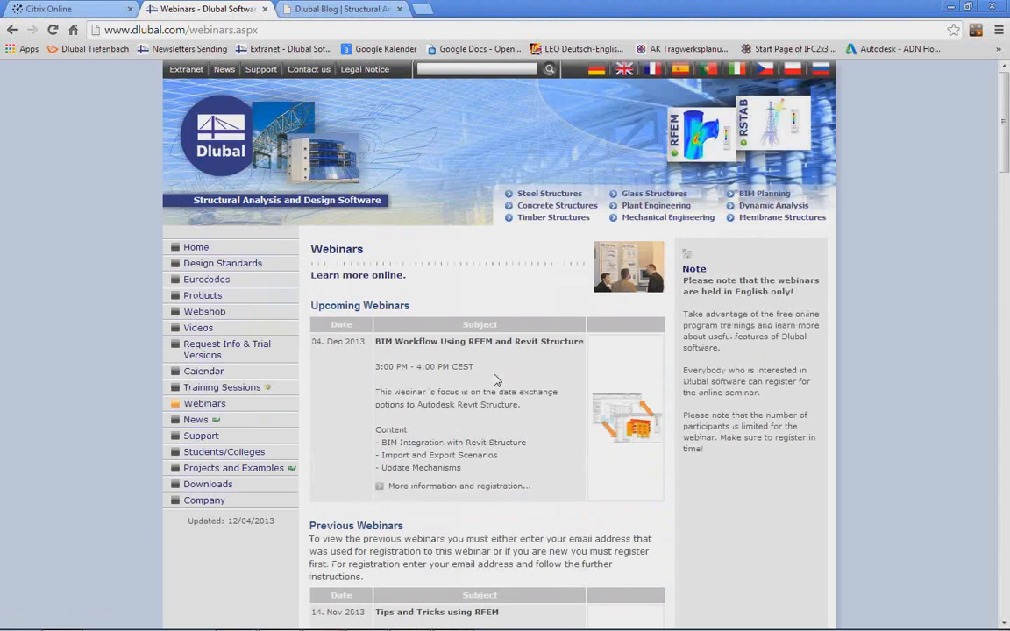
pyautogui.hotkey('alt', 'Tab')
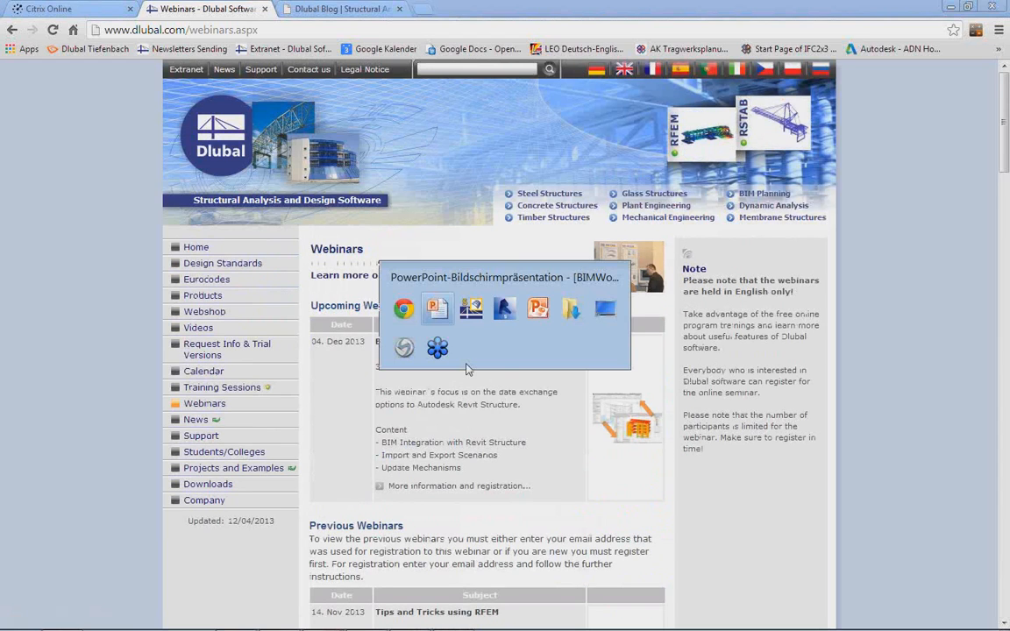